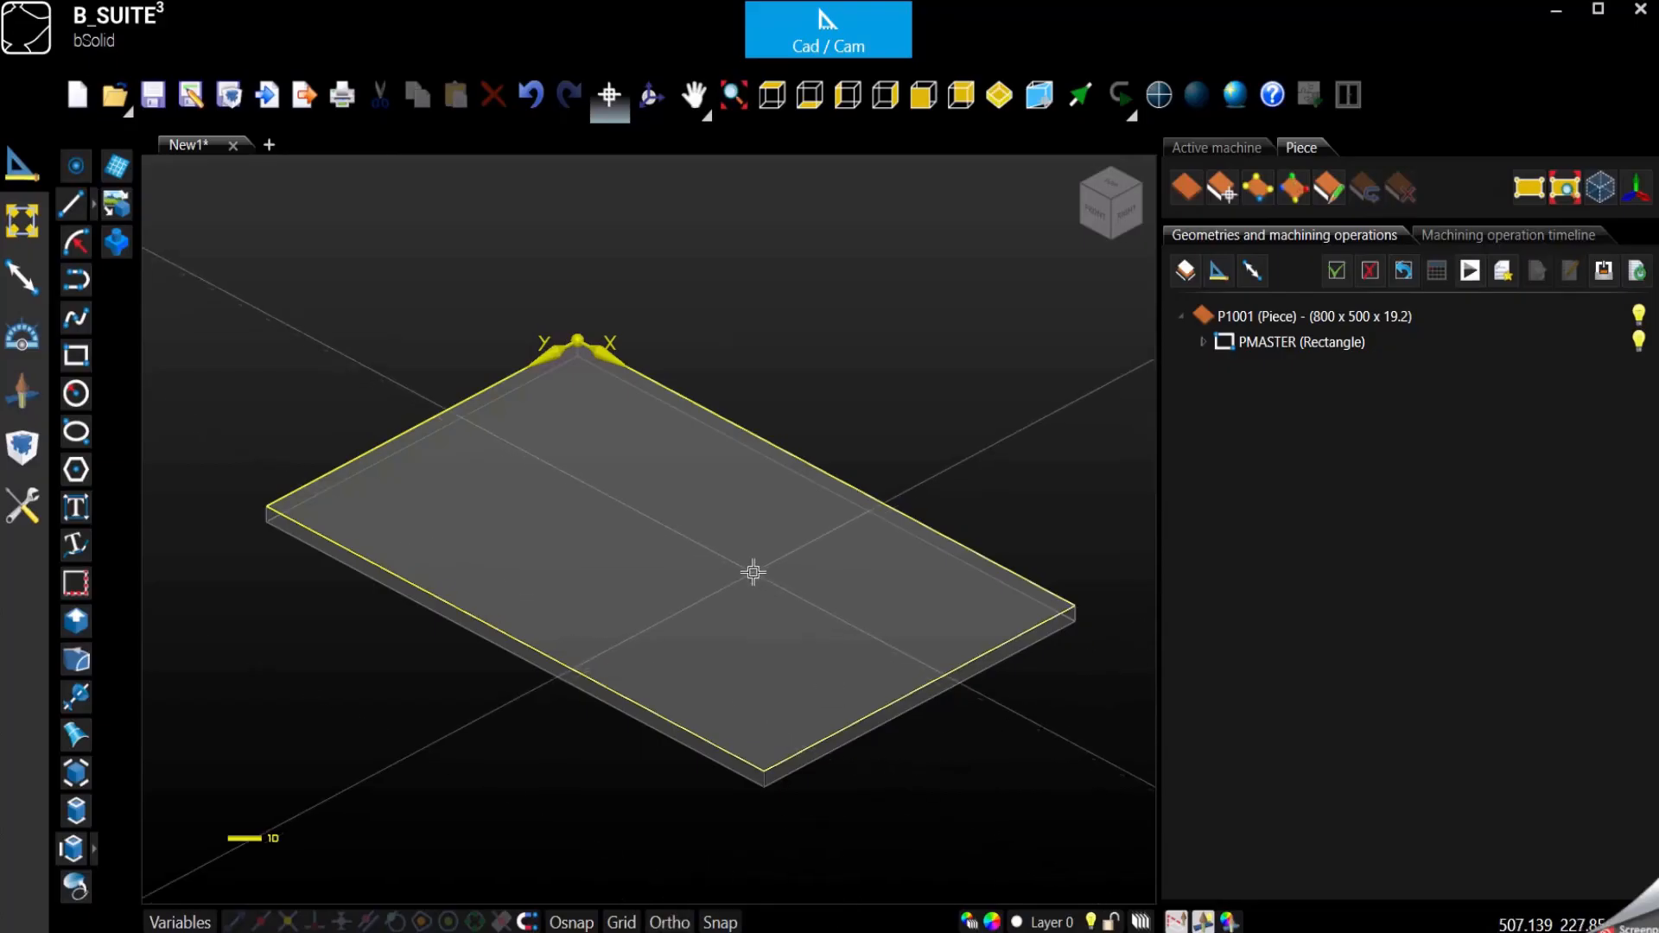
- Start a Cutting operation with the cut type set to From the geometry
click(20, 397)
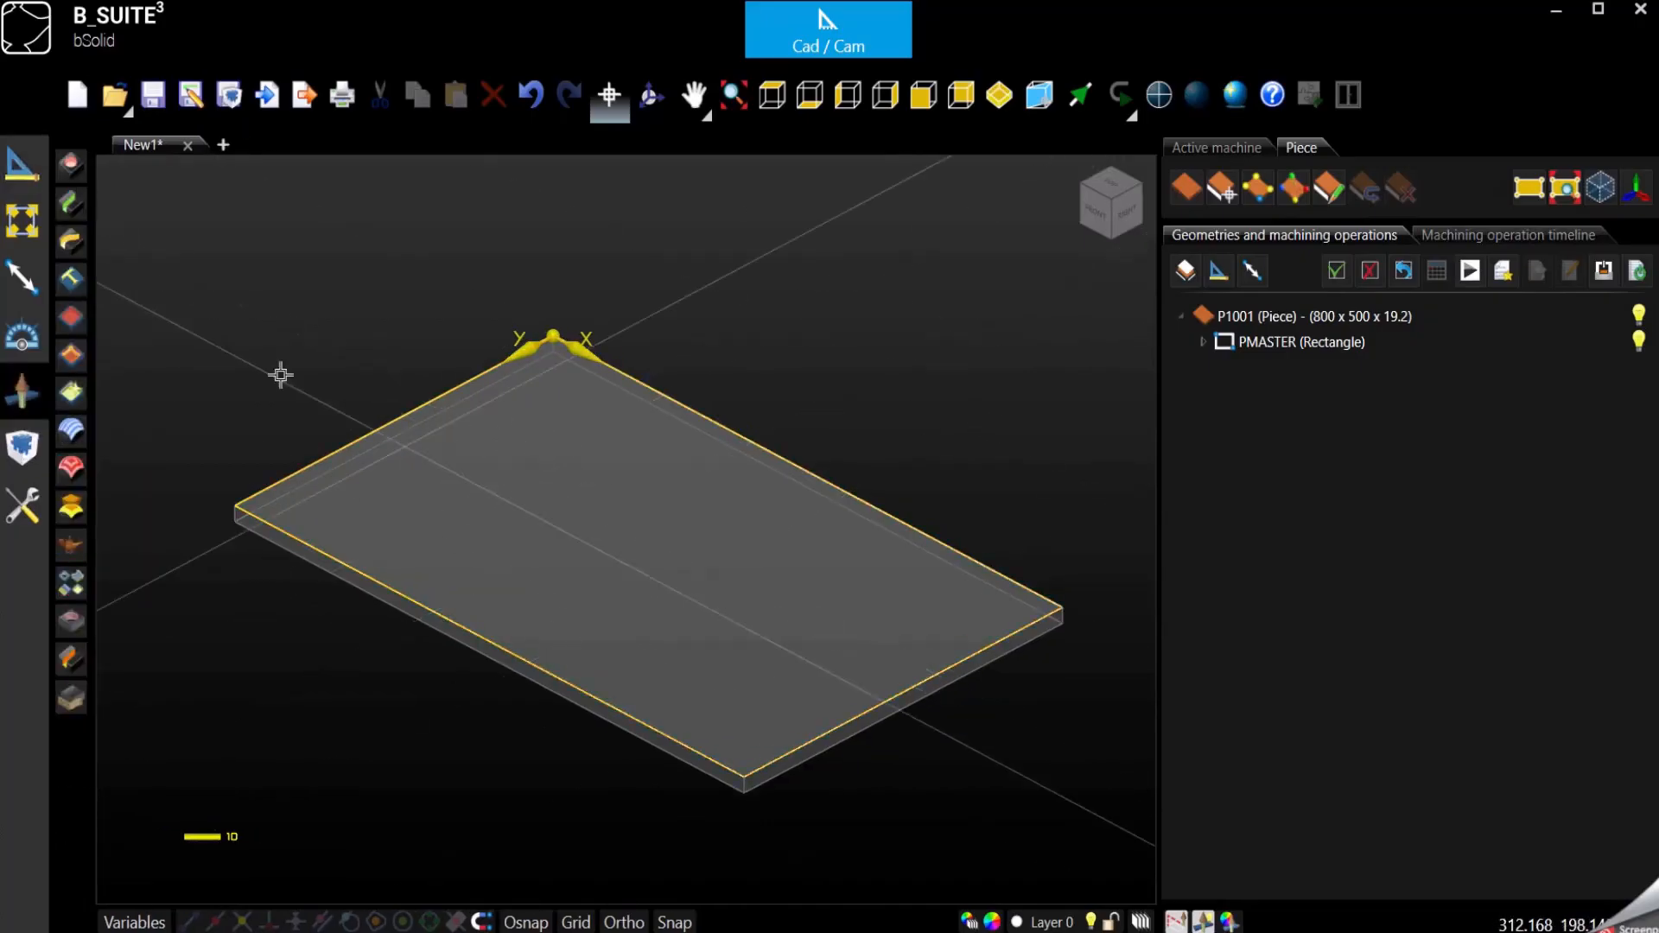
click(73, 206)
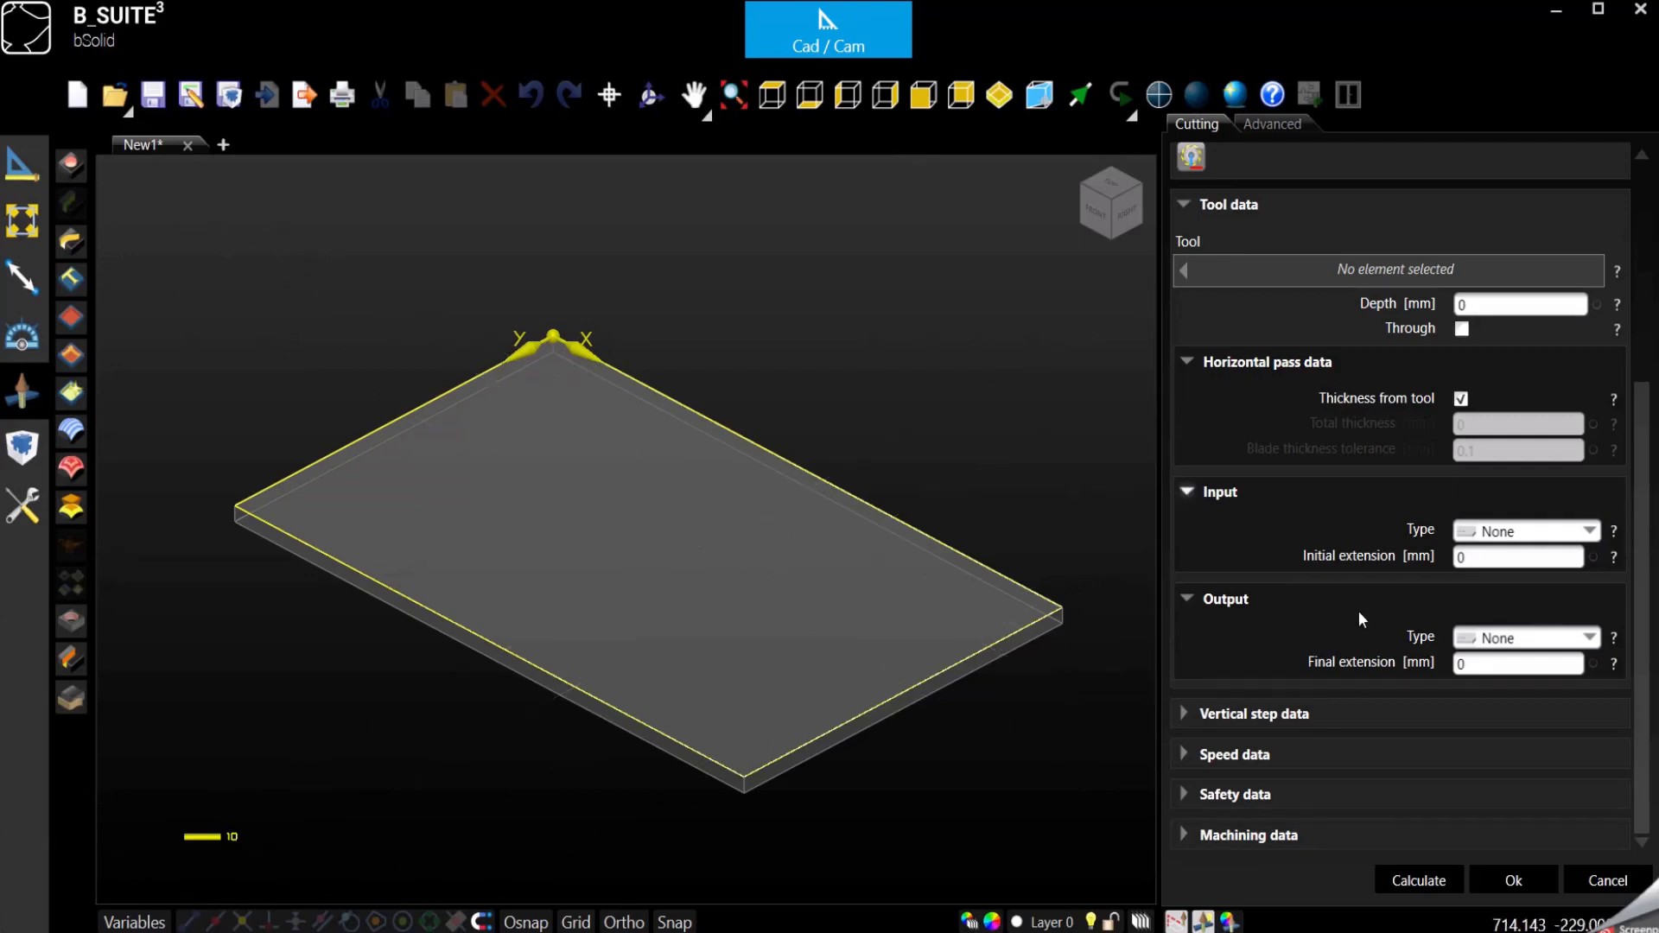
scroll(1357, 610, up, 5)
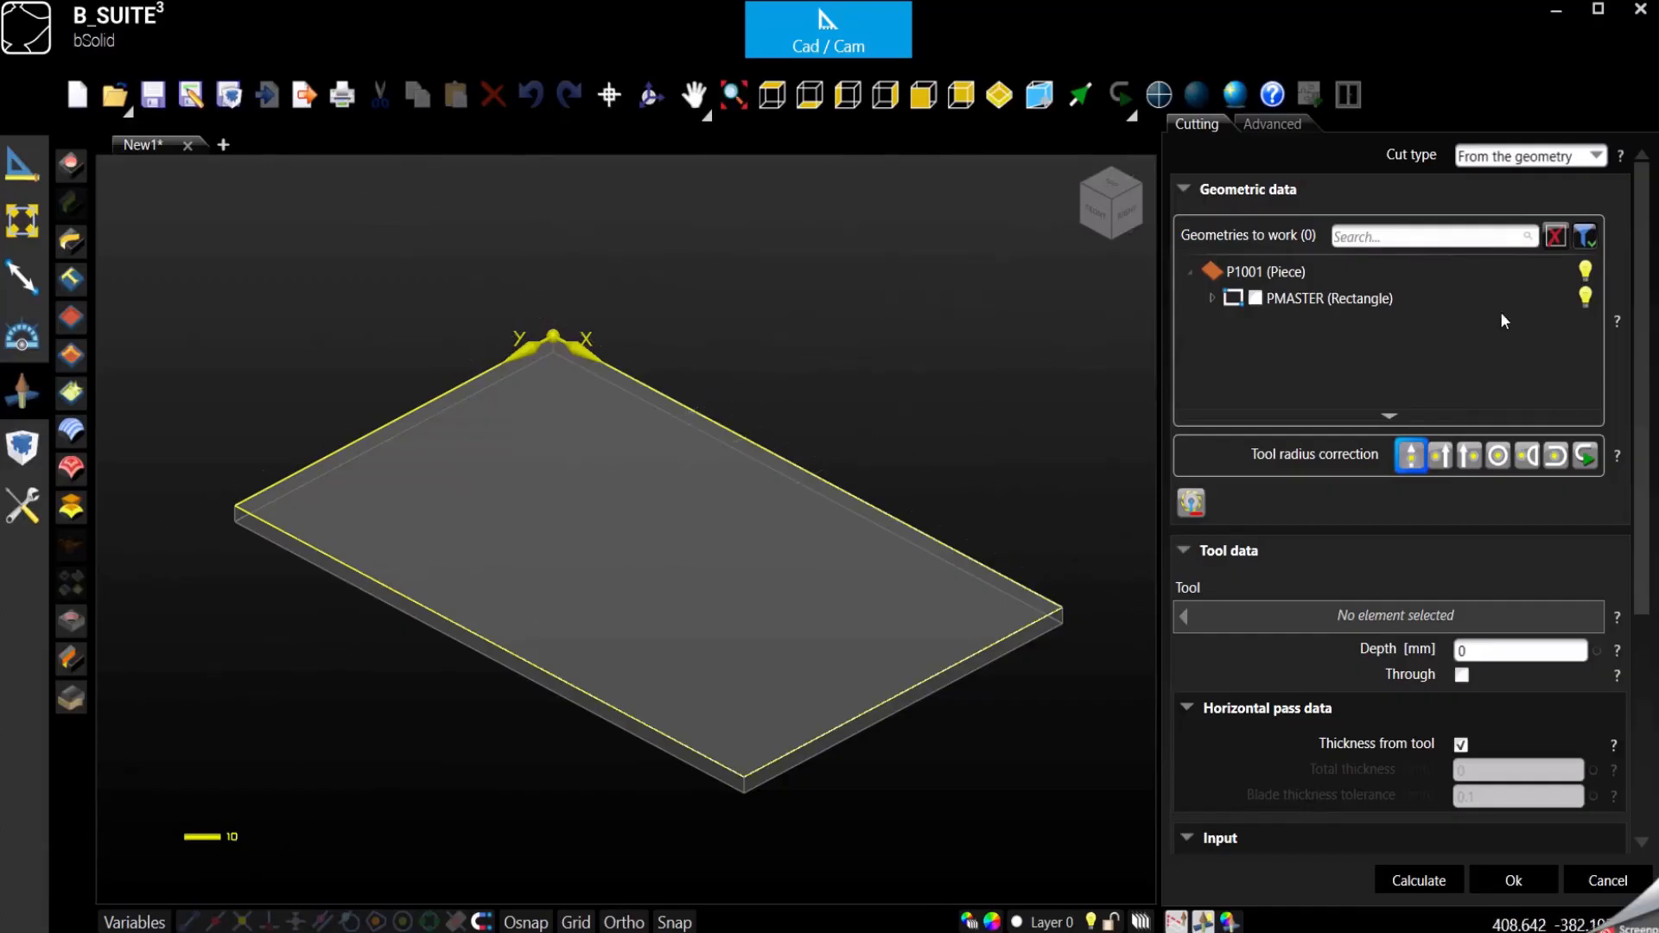
click(1595, 160)
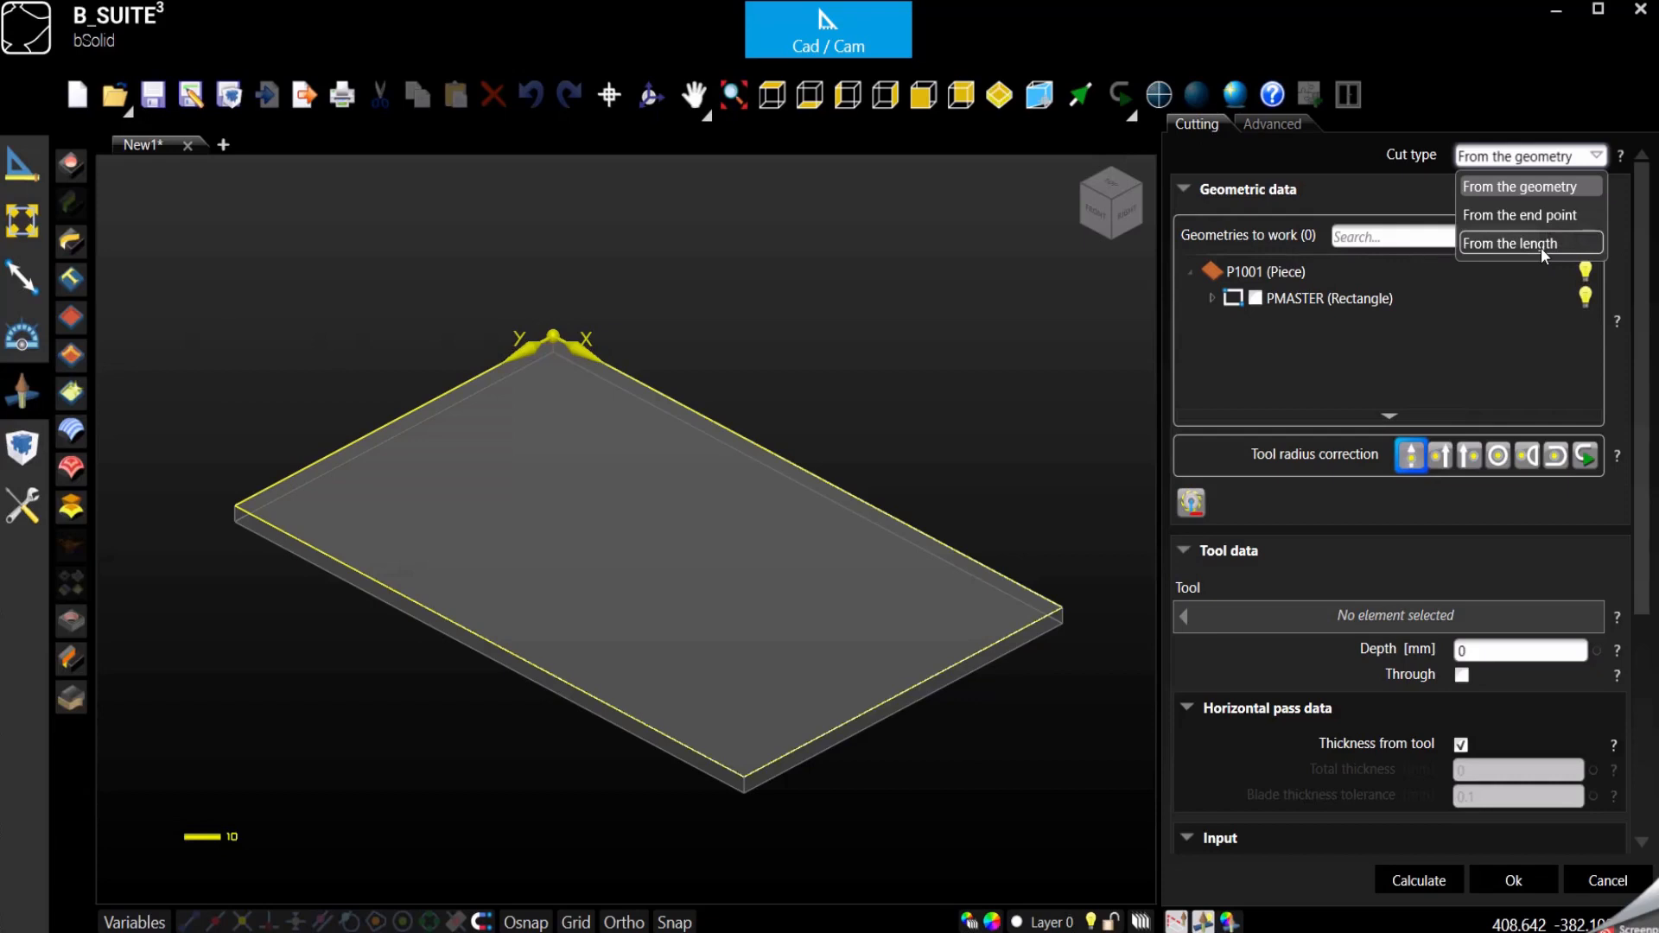
click(1534, 192)
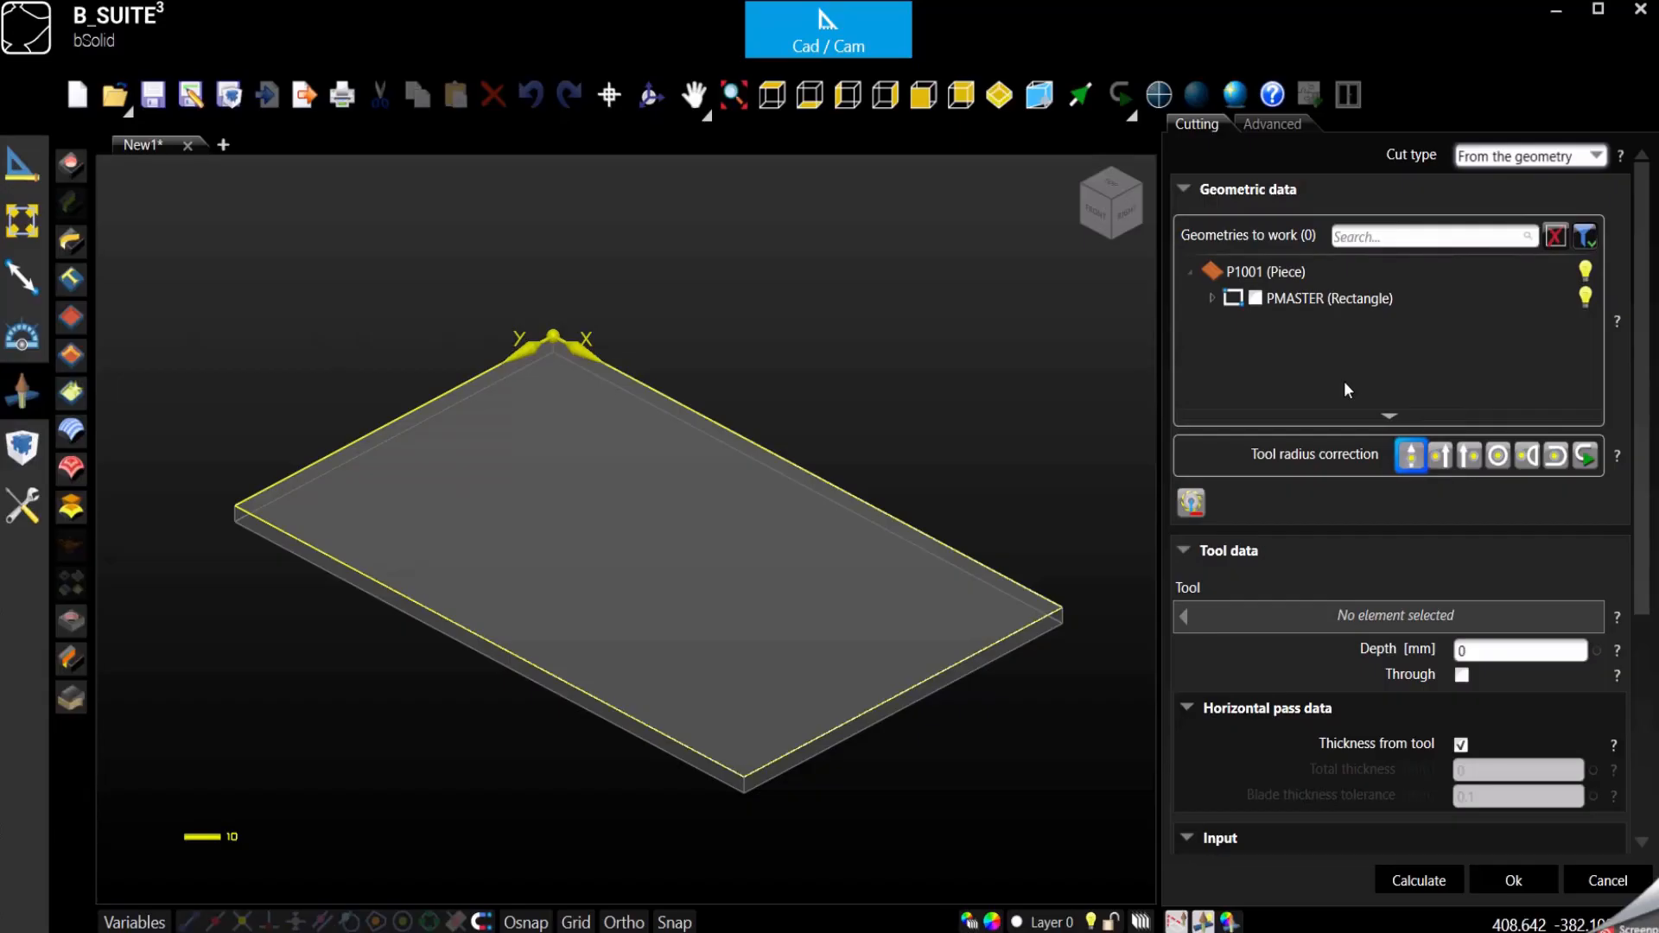
- Choose lines E4 and E2 of the PMASTER rectangle as the geometries to cut
click(1213, 298)
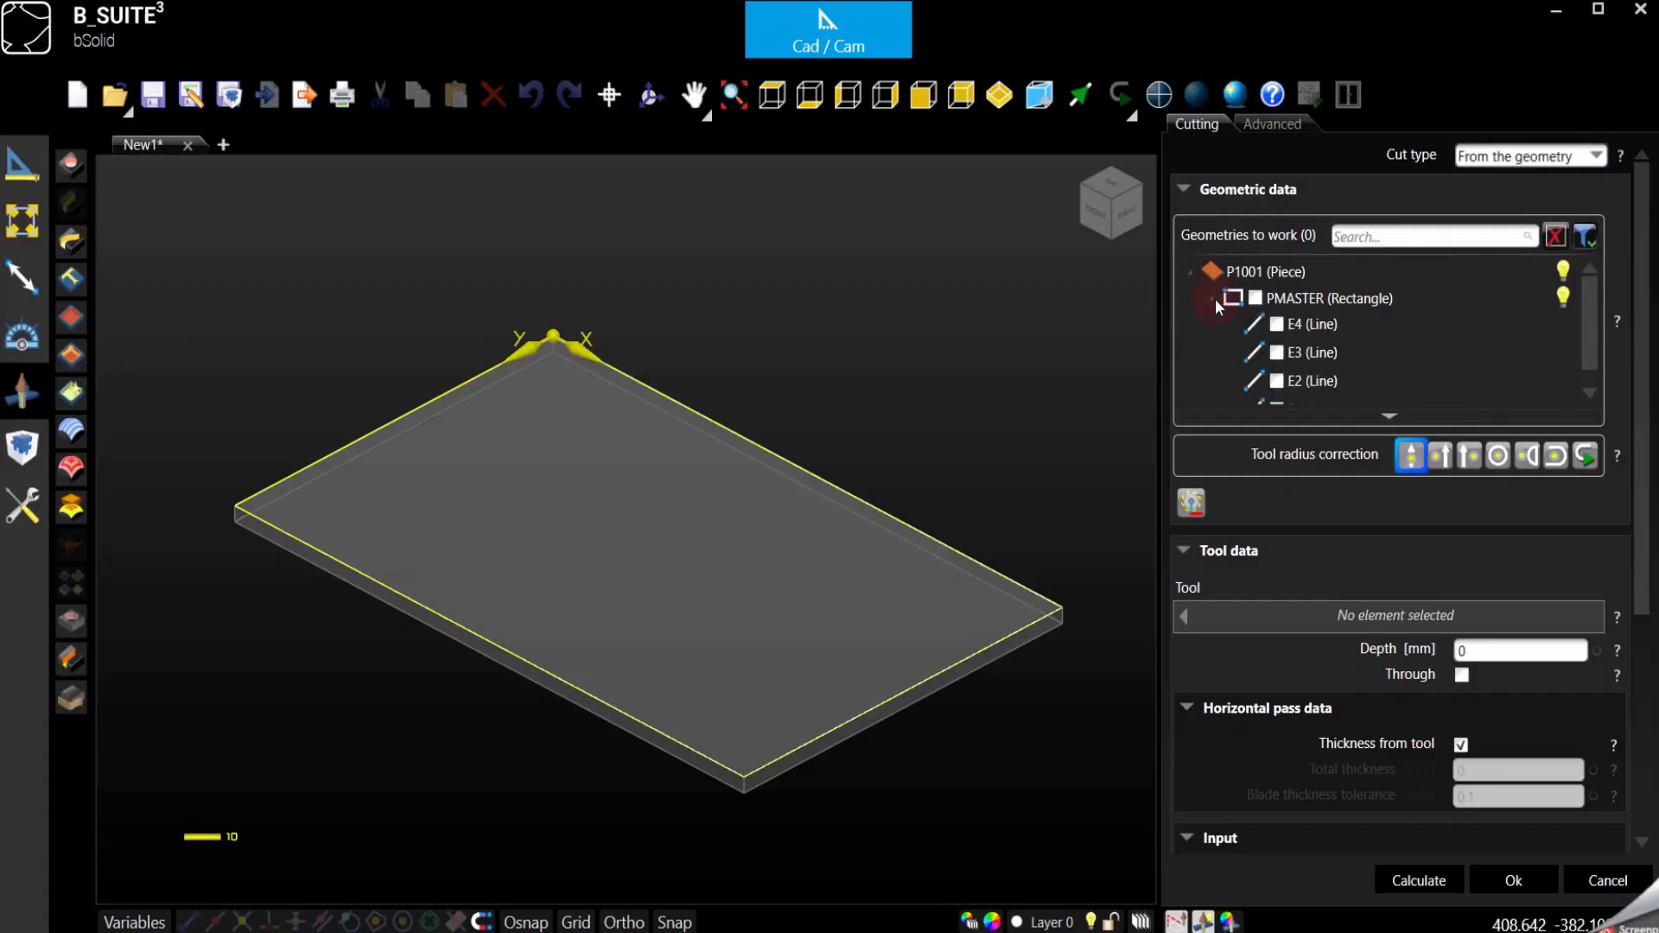
click(1277, 325)
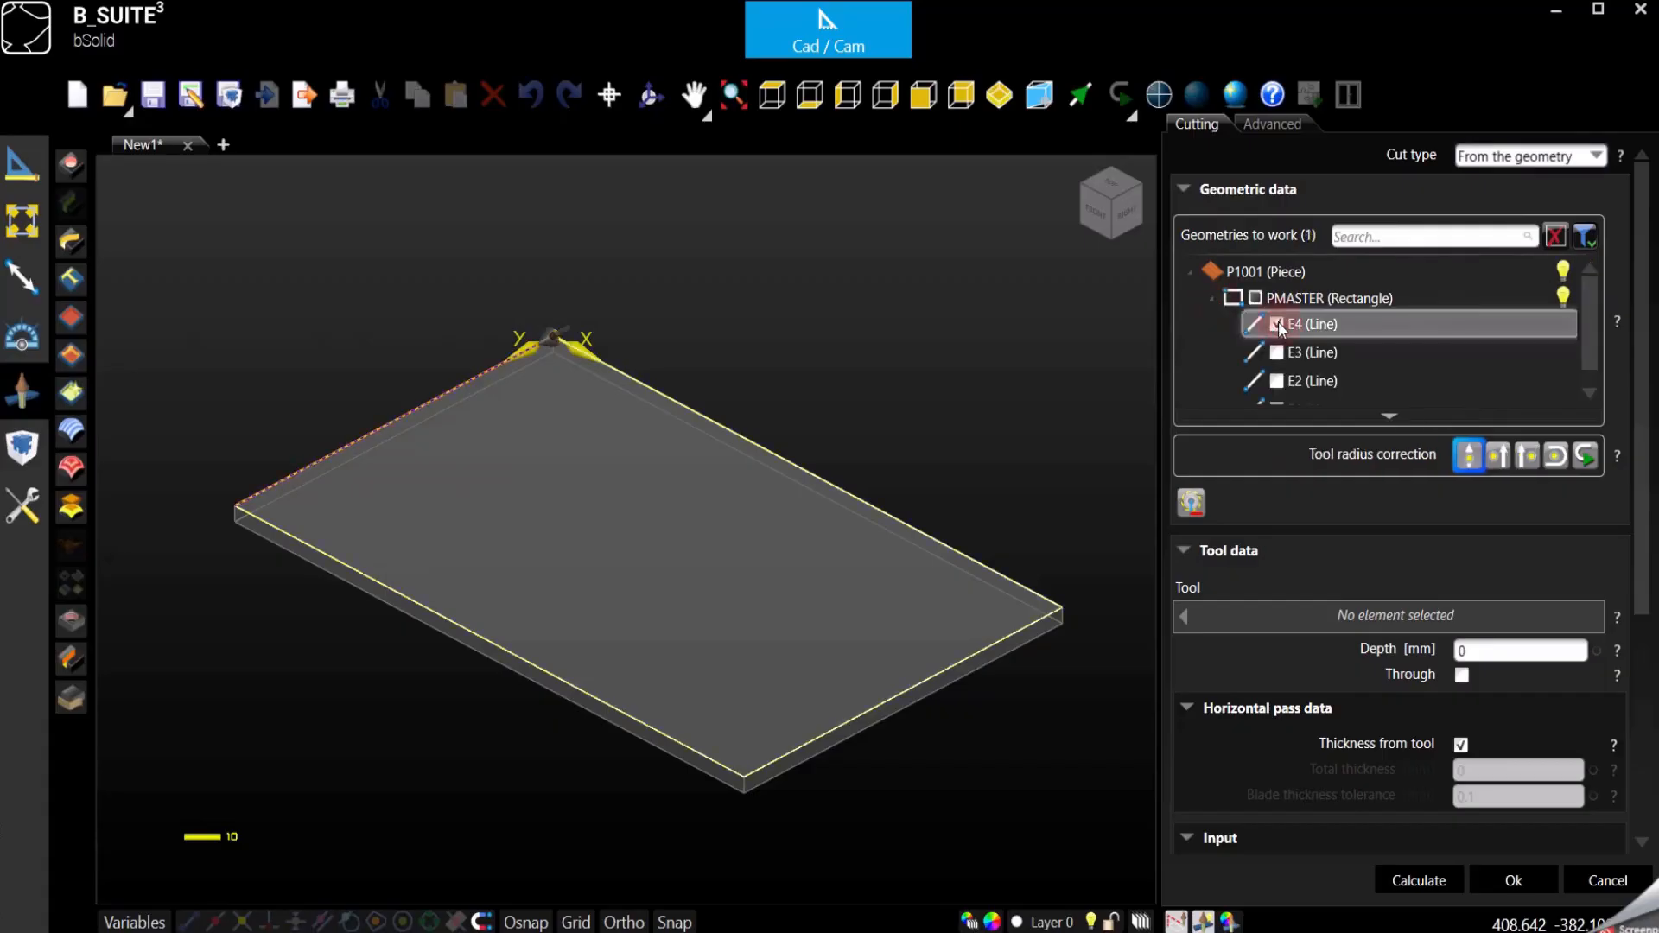
click(1277, 382)
- Assign the FRESA300 blade as the tool for the cutting operation
scroll(1287, 380, down, 3)
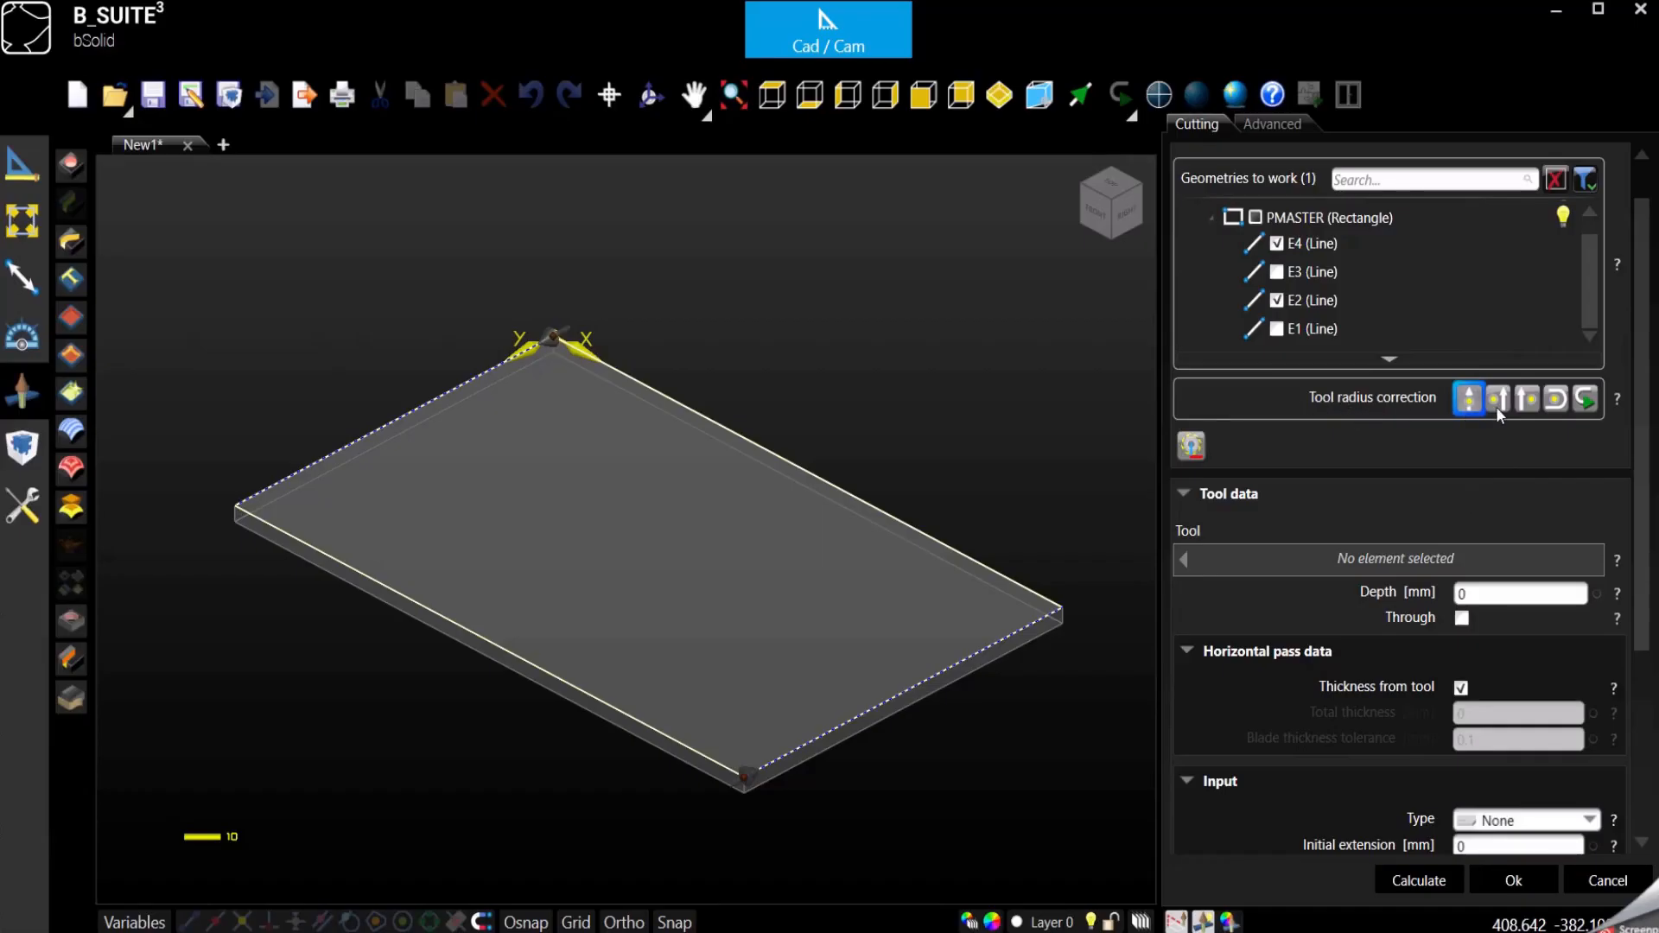
click(1391, 558)
click(757, 237)
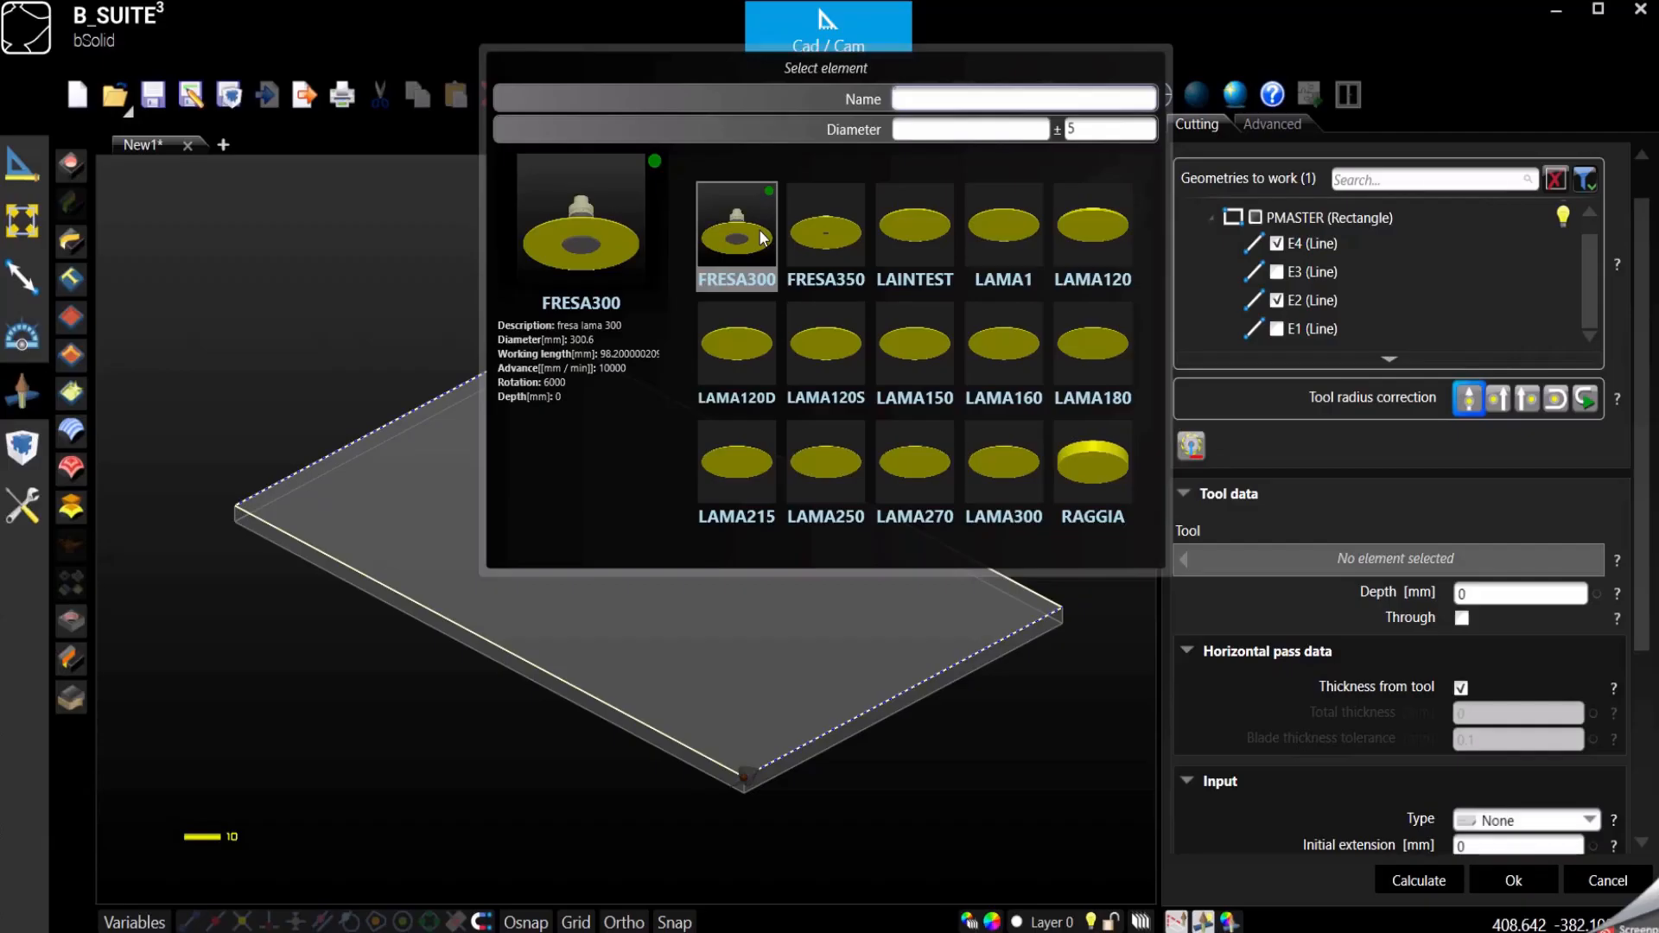
double_click(762, 237)
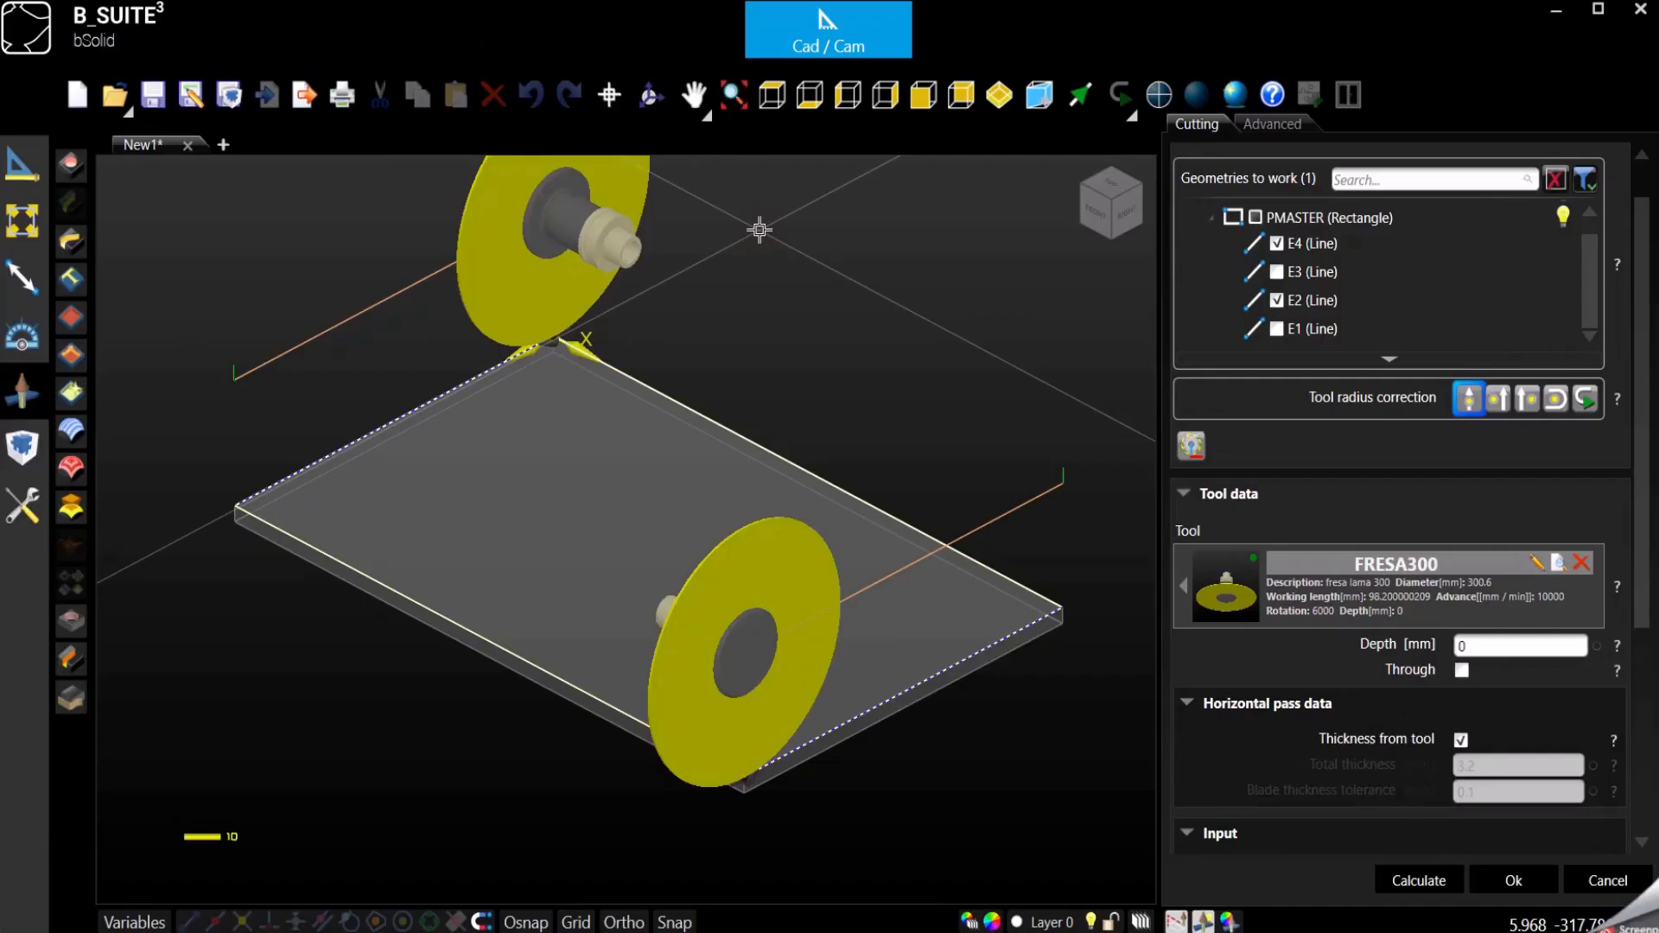
- Try the left and right tool radius corrections in plan view, restore the central correction and return to the isometric view
click(771, 97)
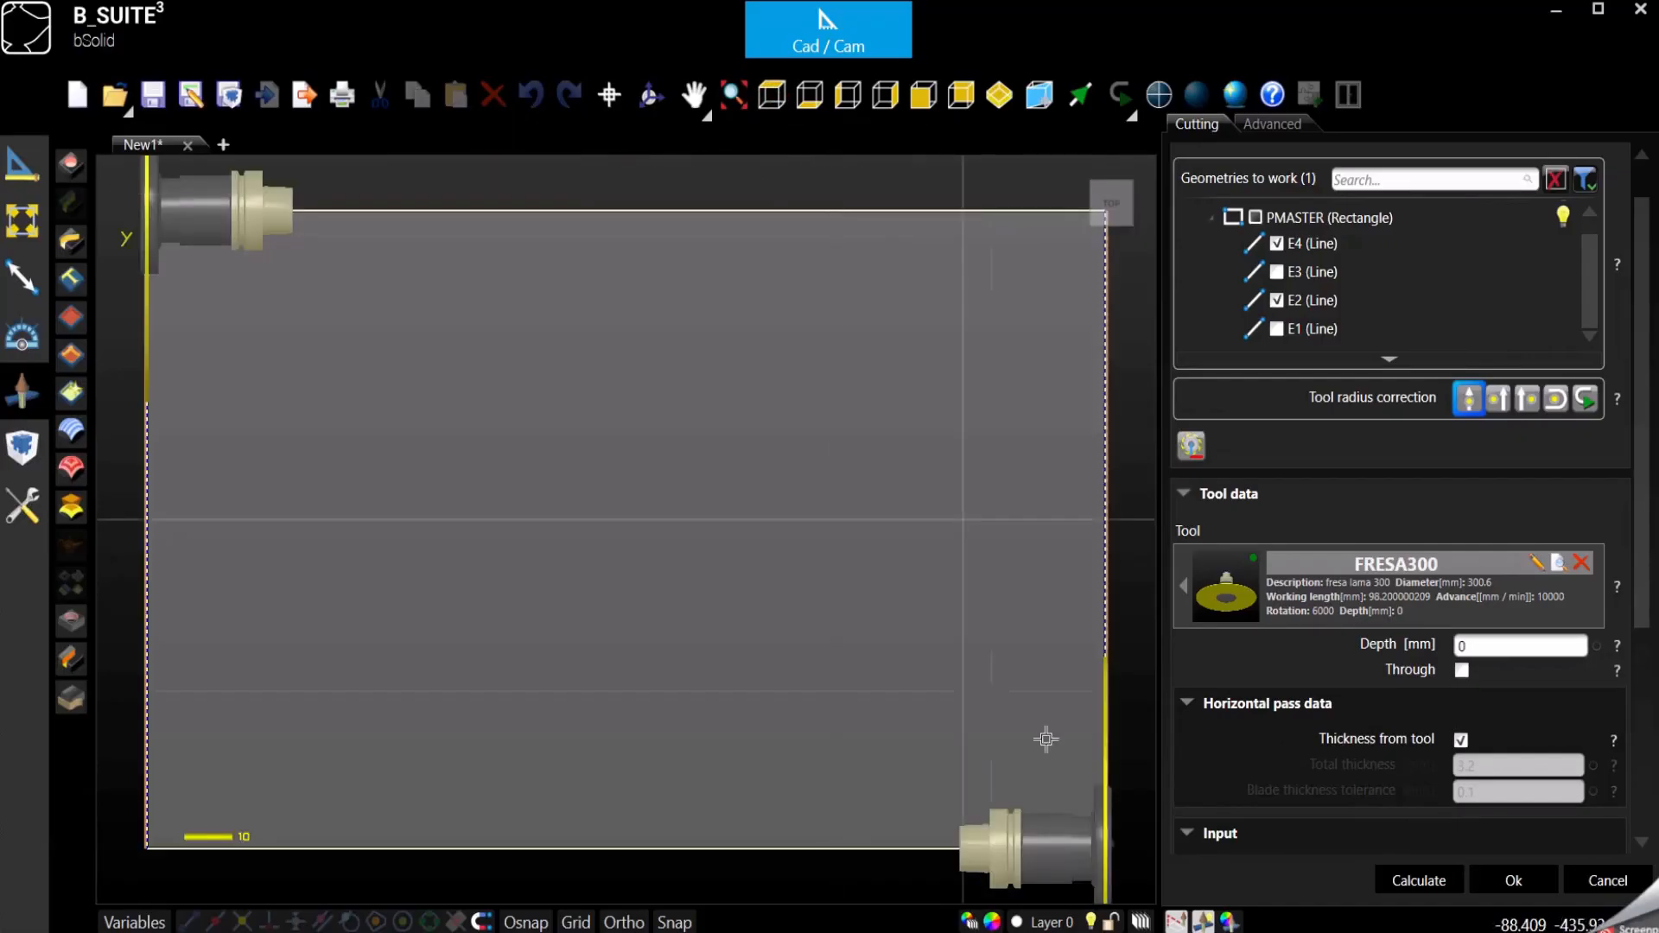
scroll(1115, 683, up, 6)
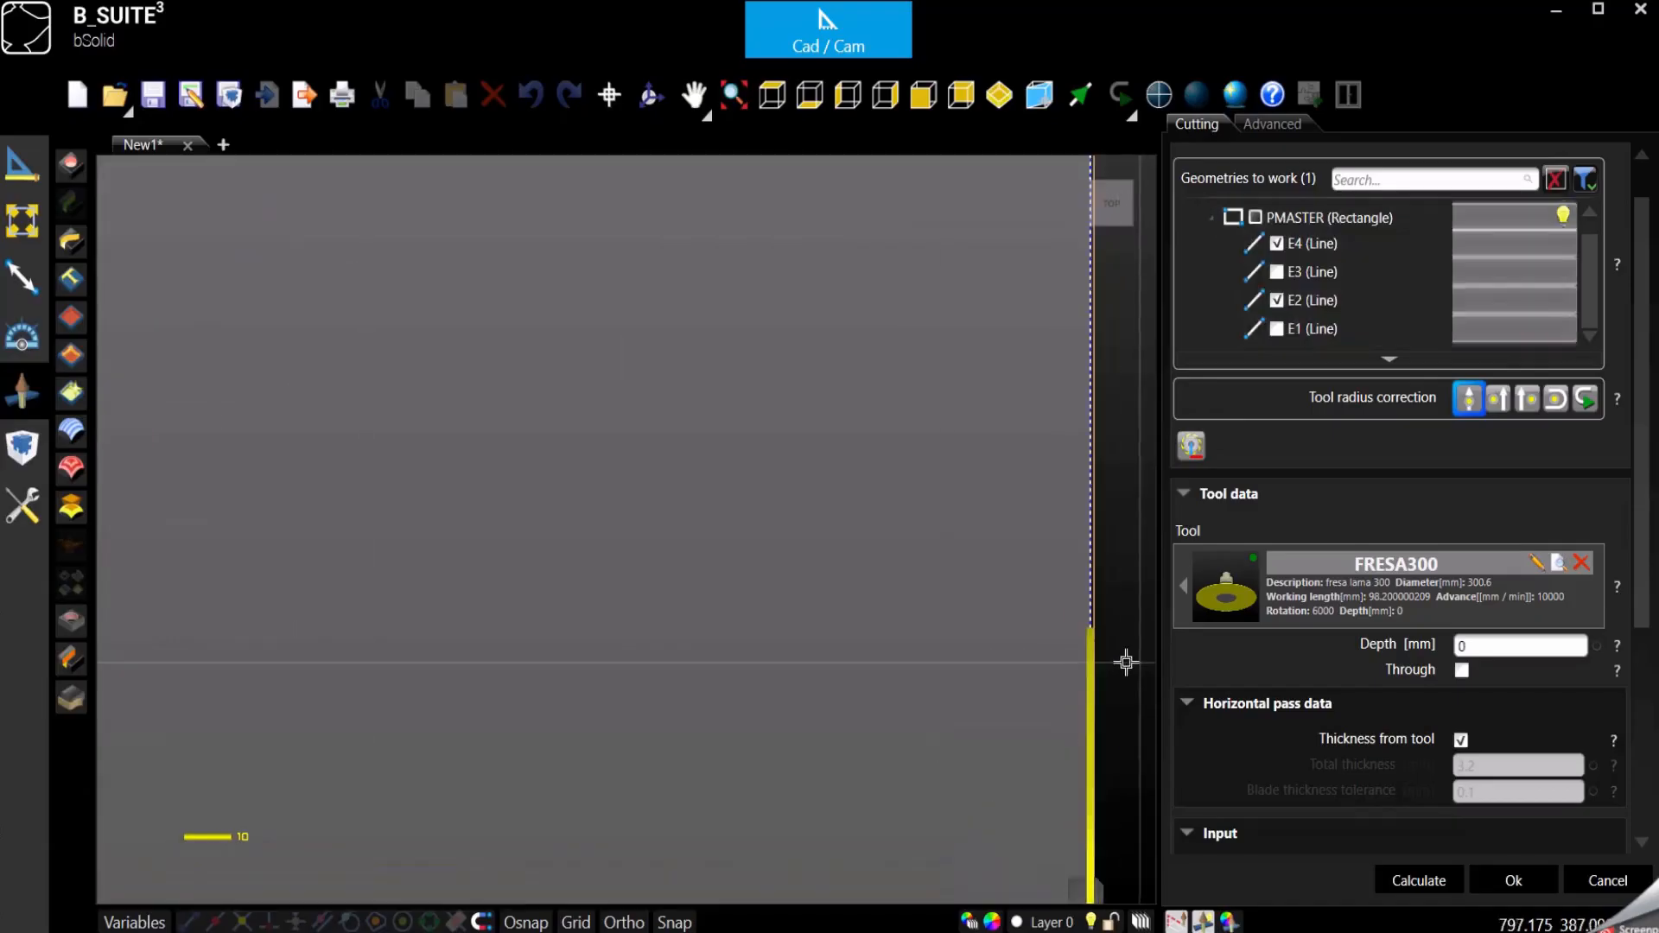
click(1498, 402)
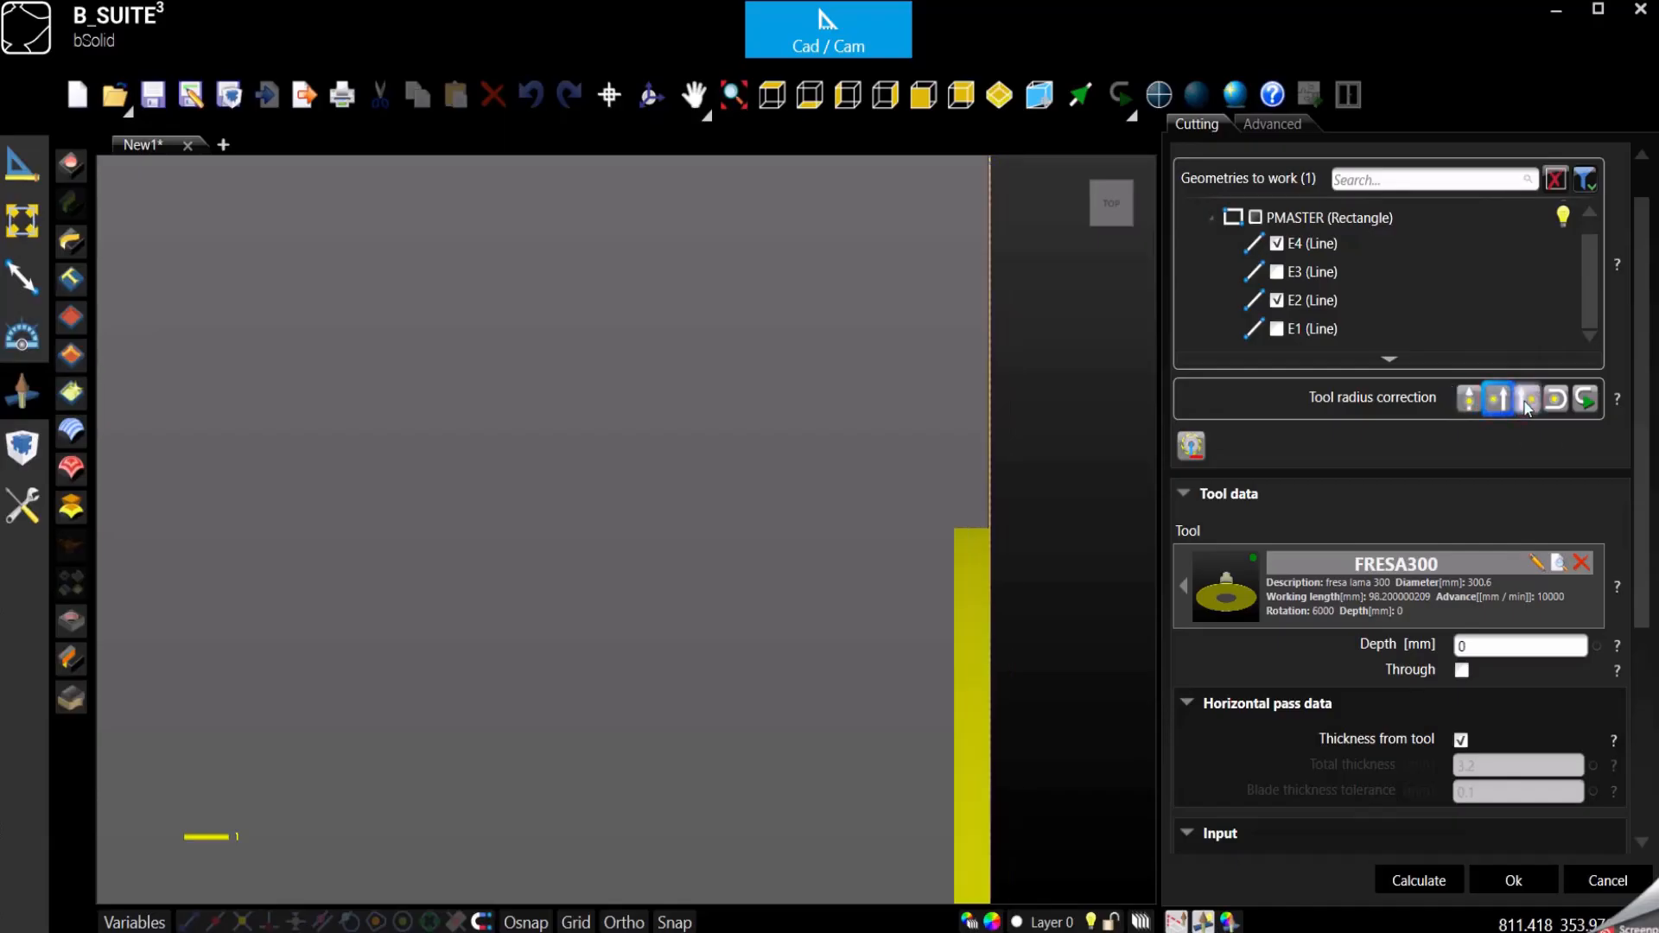
click(1528, 402)
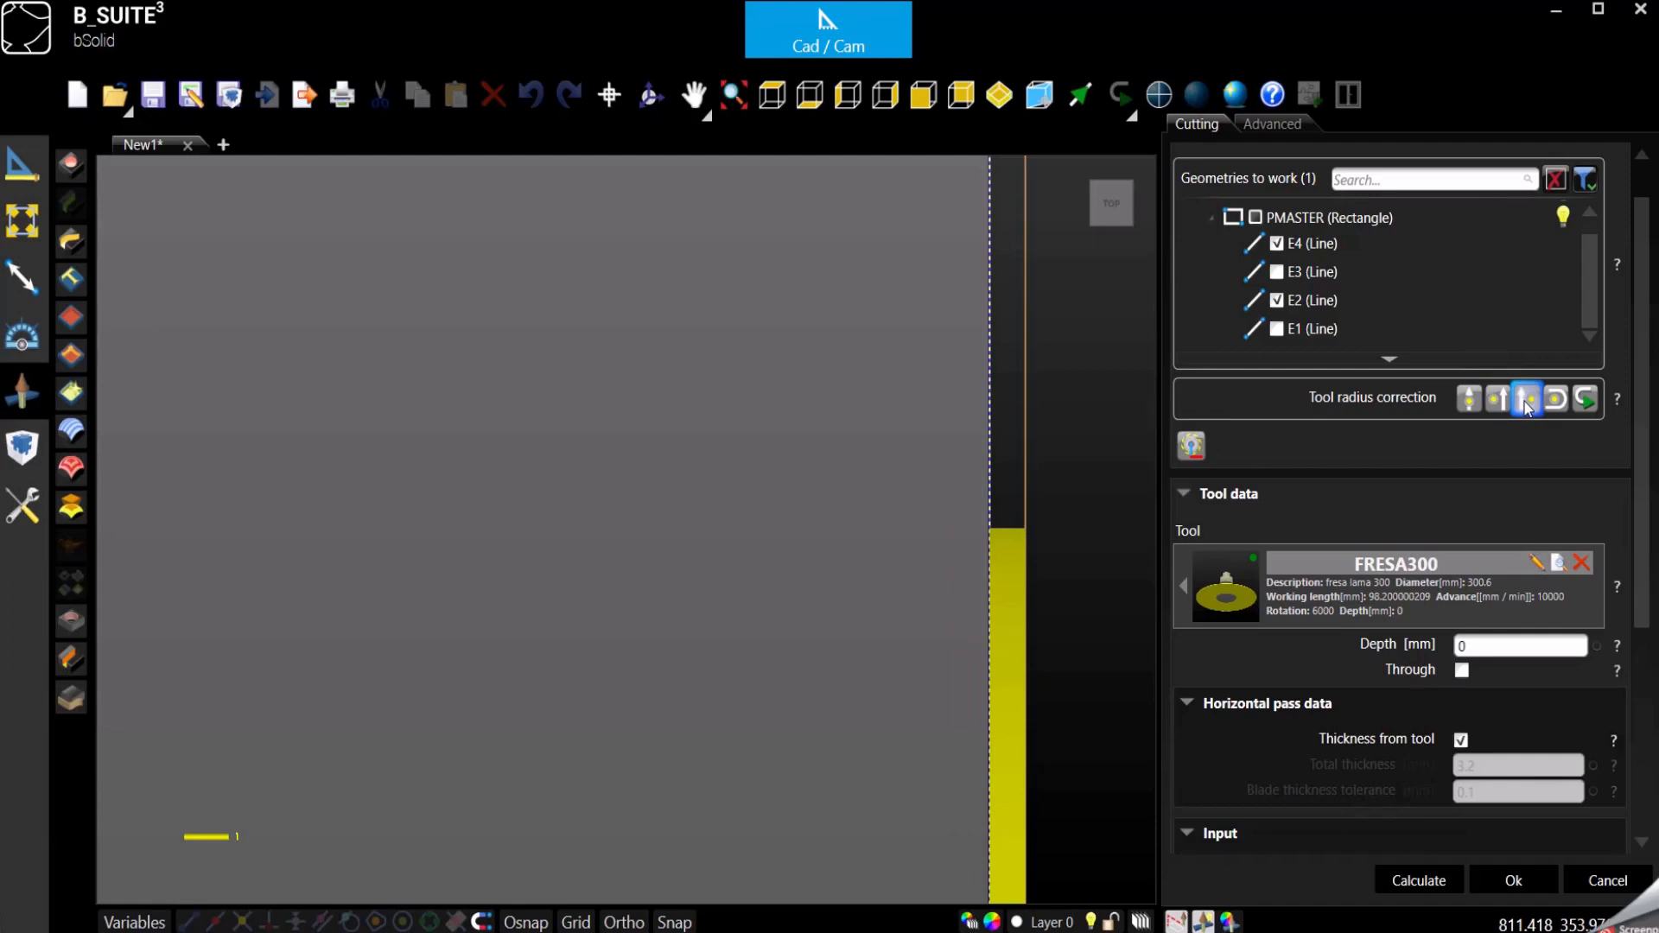
click(1470, 404)
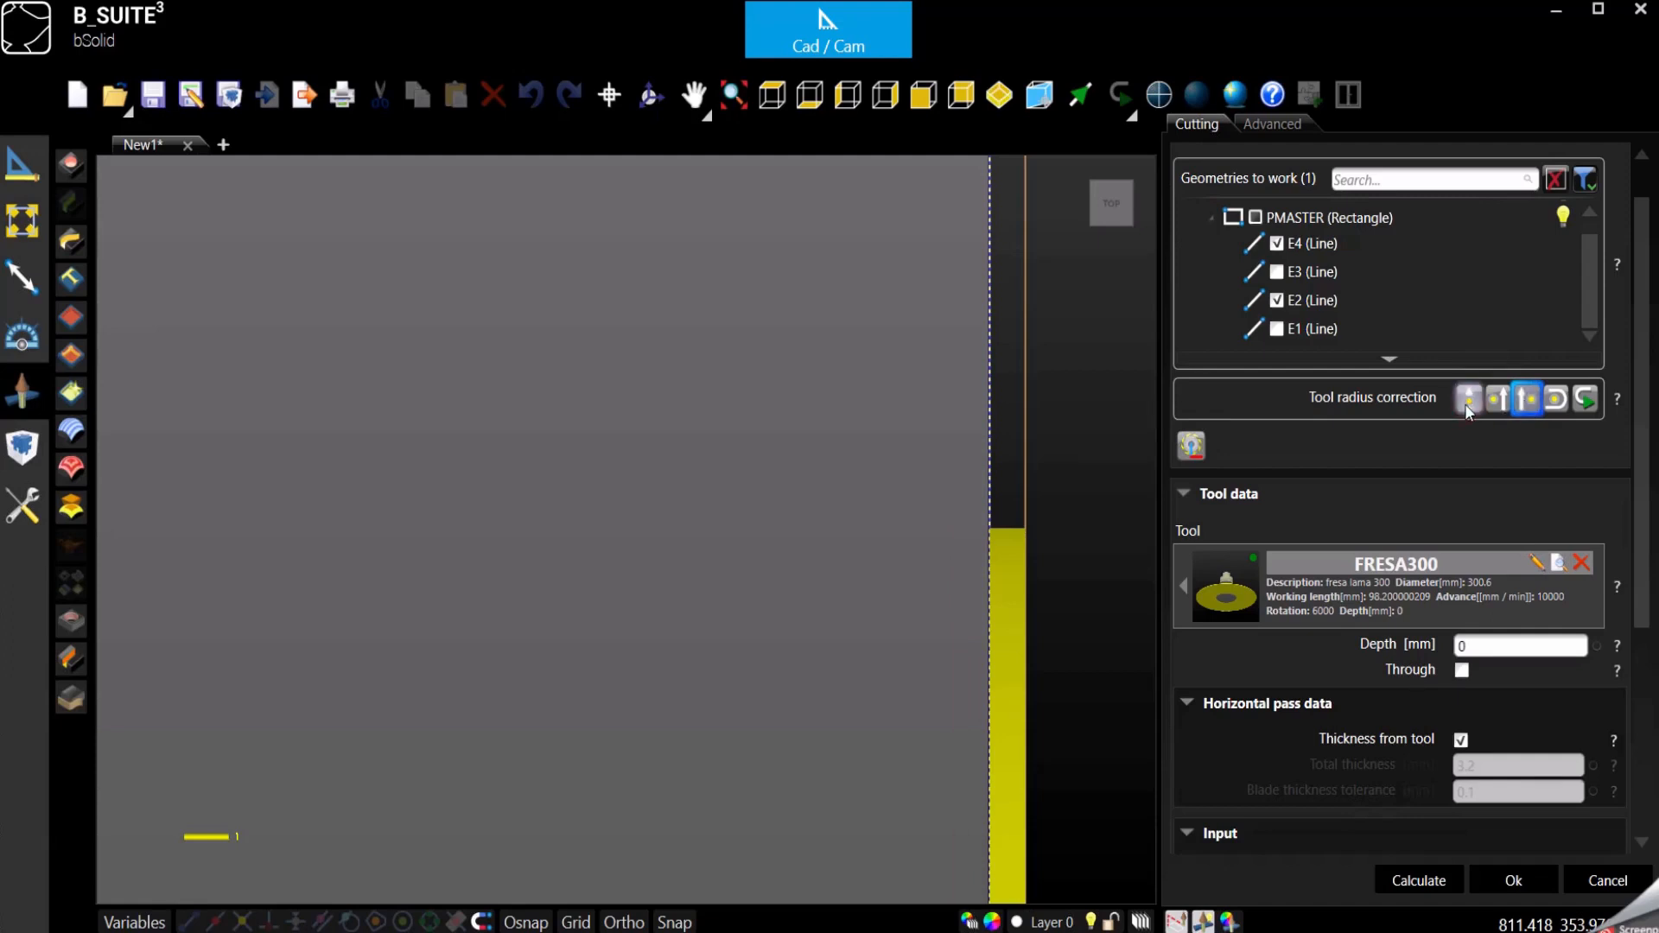
scroll(937, 438, down, 3)
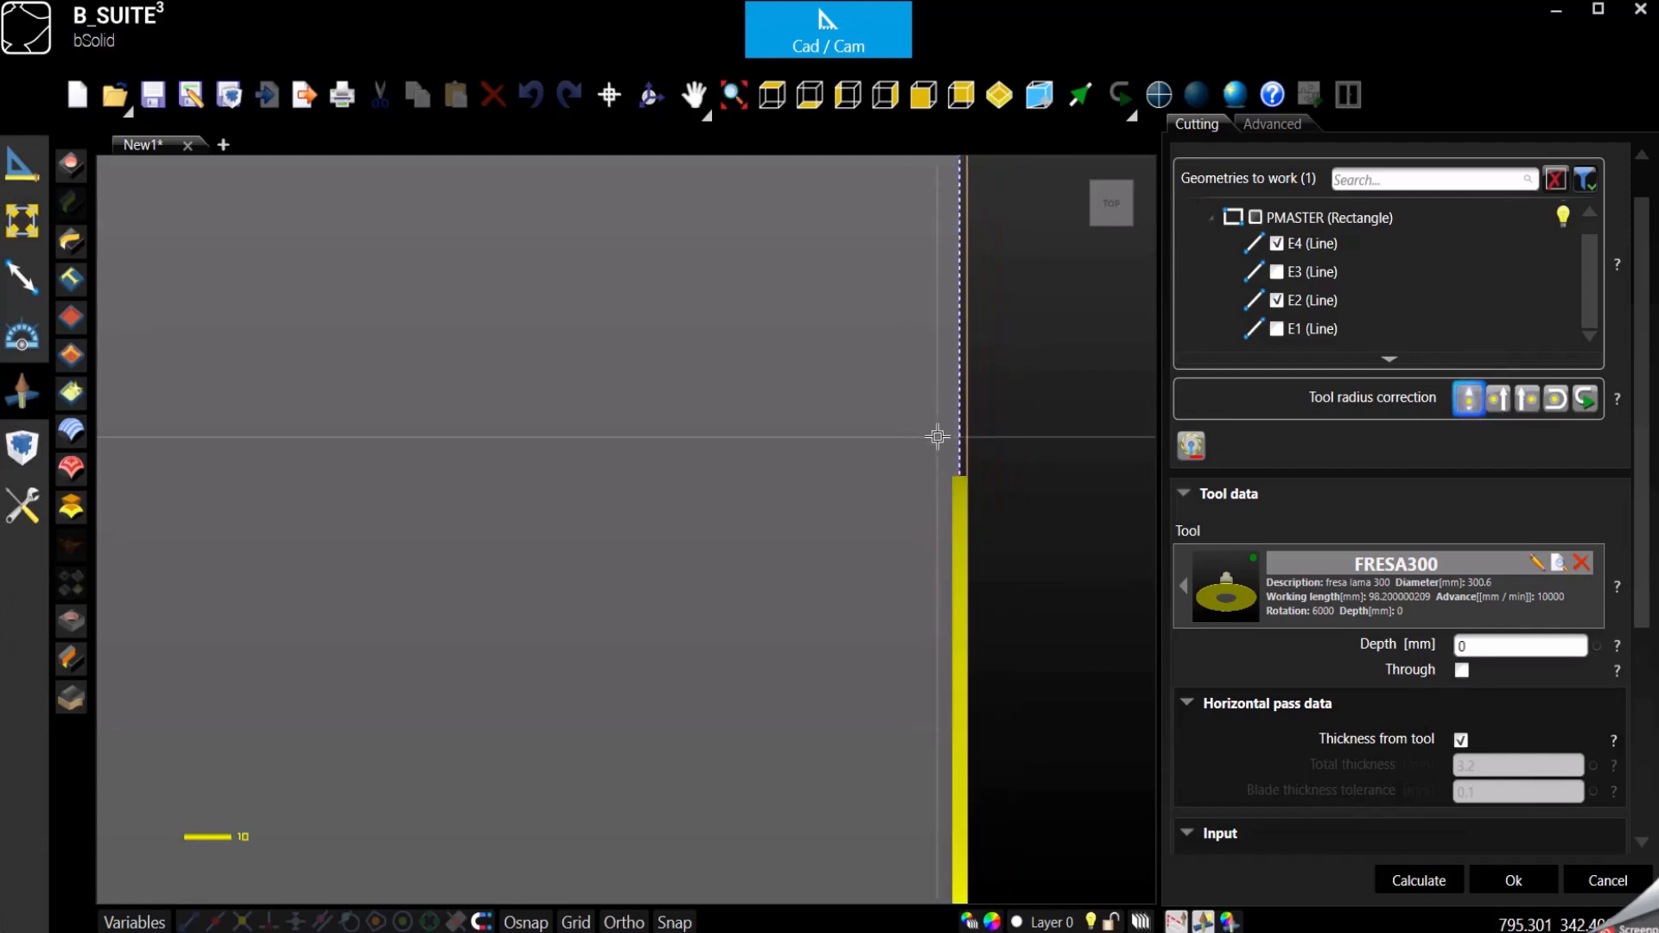
click(1000, 93)
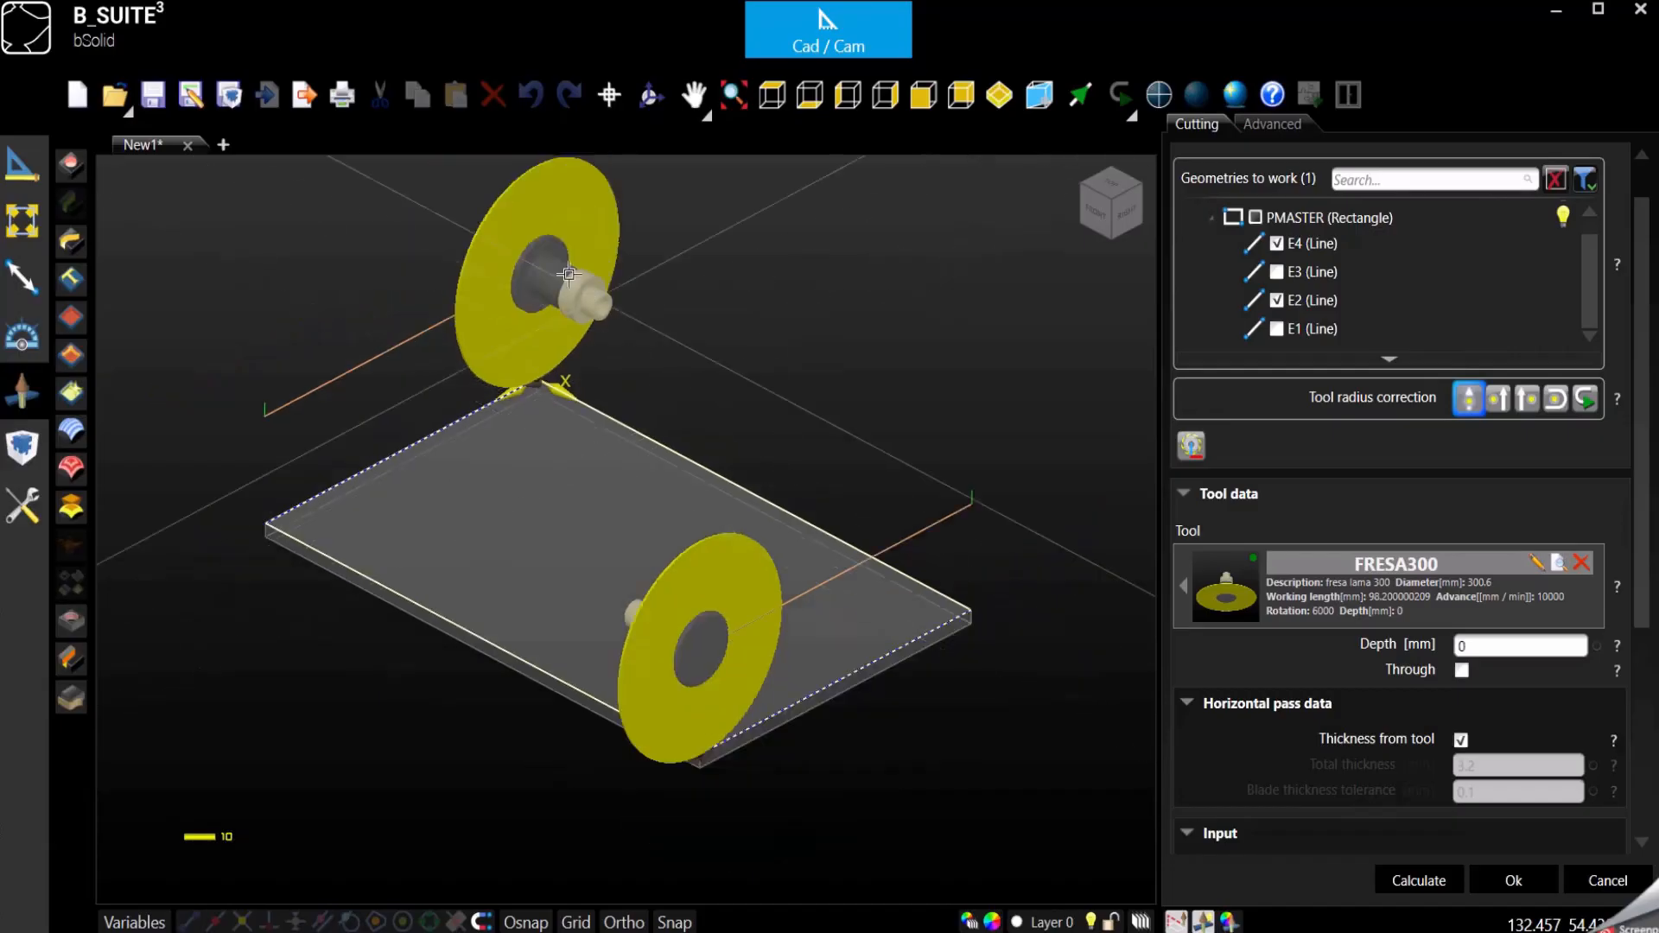
scroll(586, 324, up, 3)
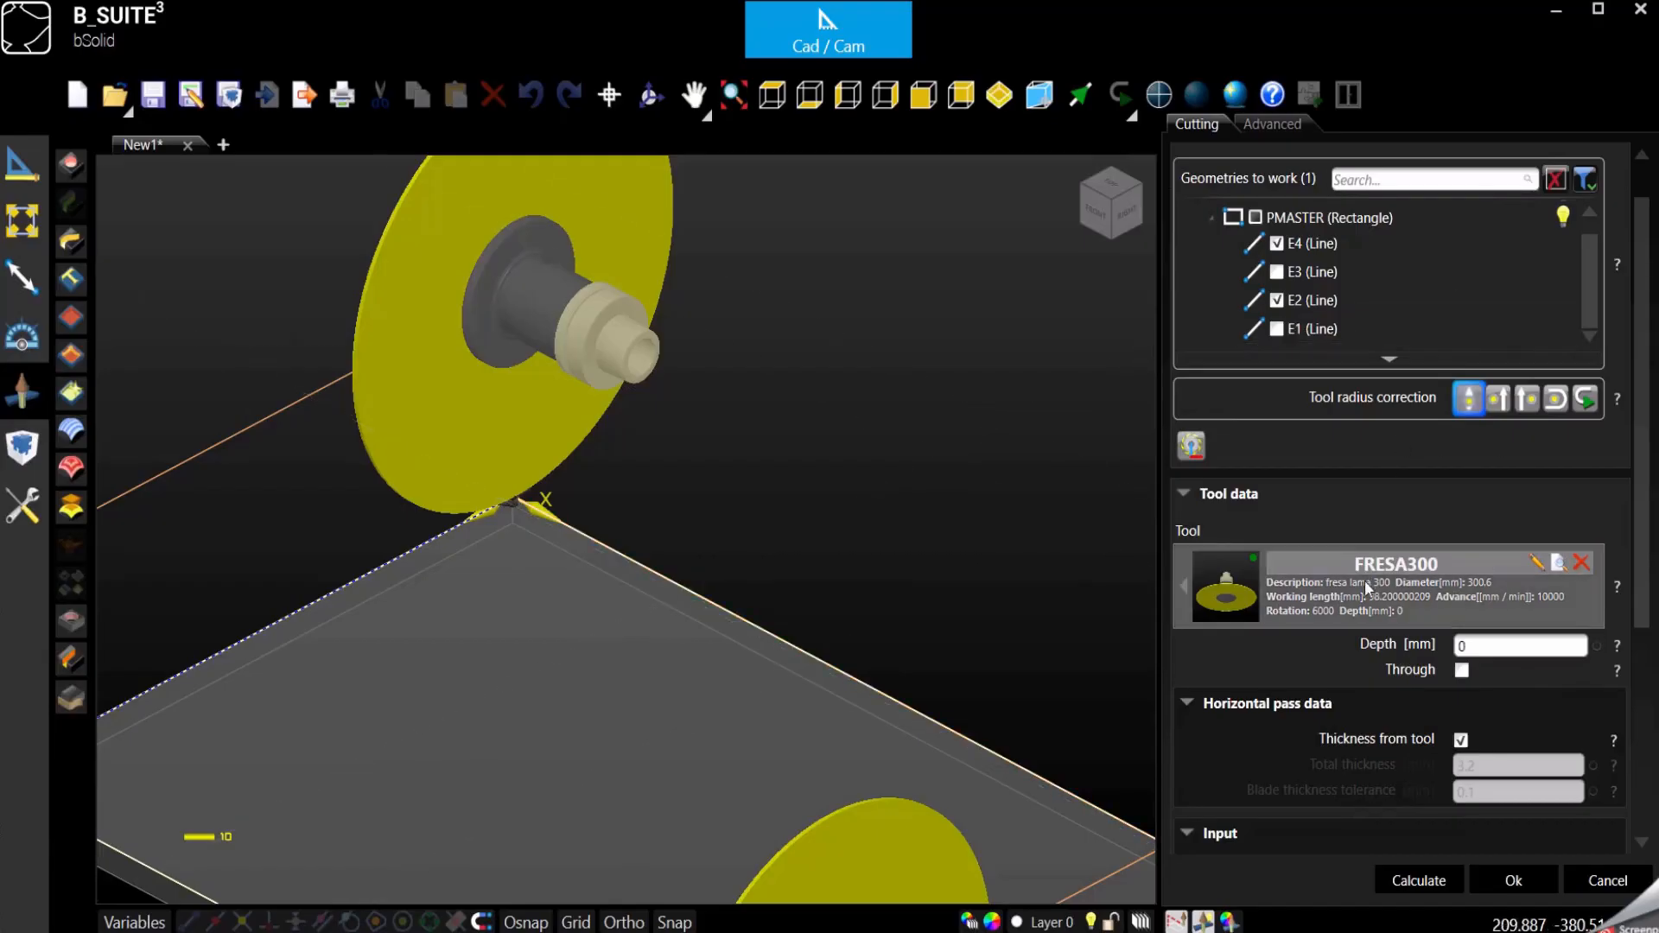
- Set the cut depth to 10 mm while viewing the blade and piece from the right side
scroll(1350, 486, down, 2)
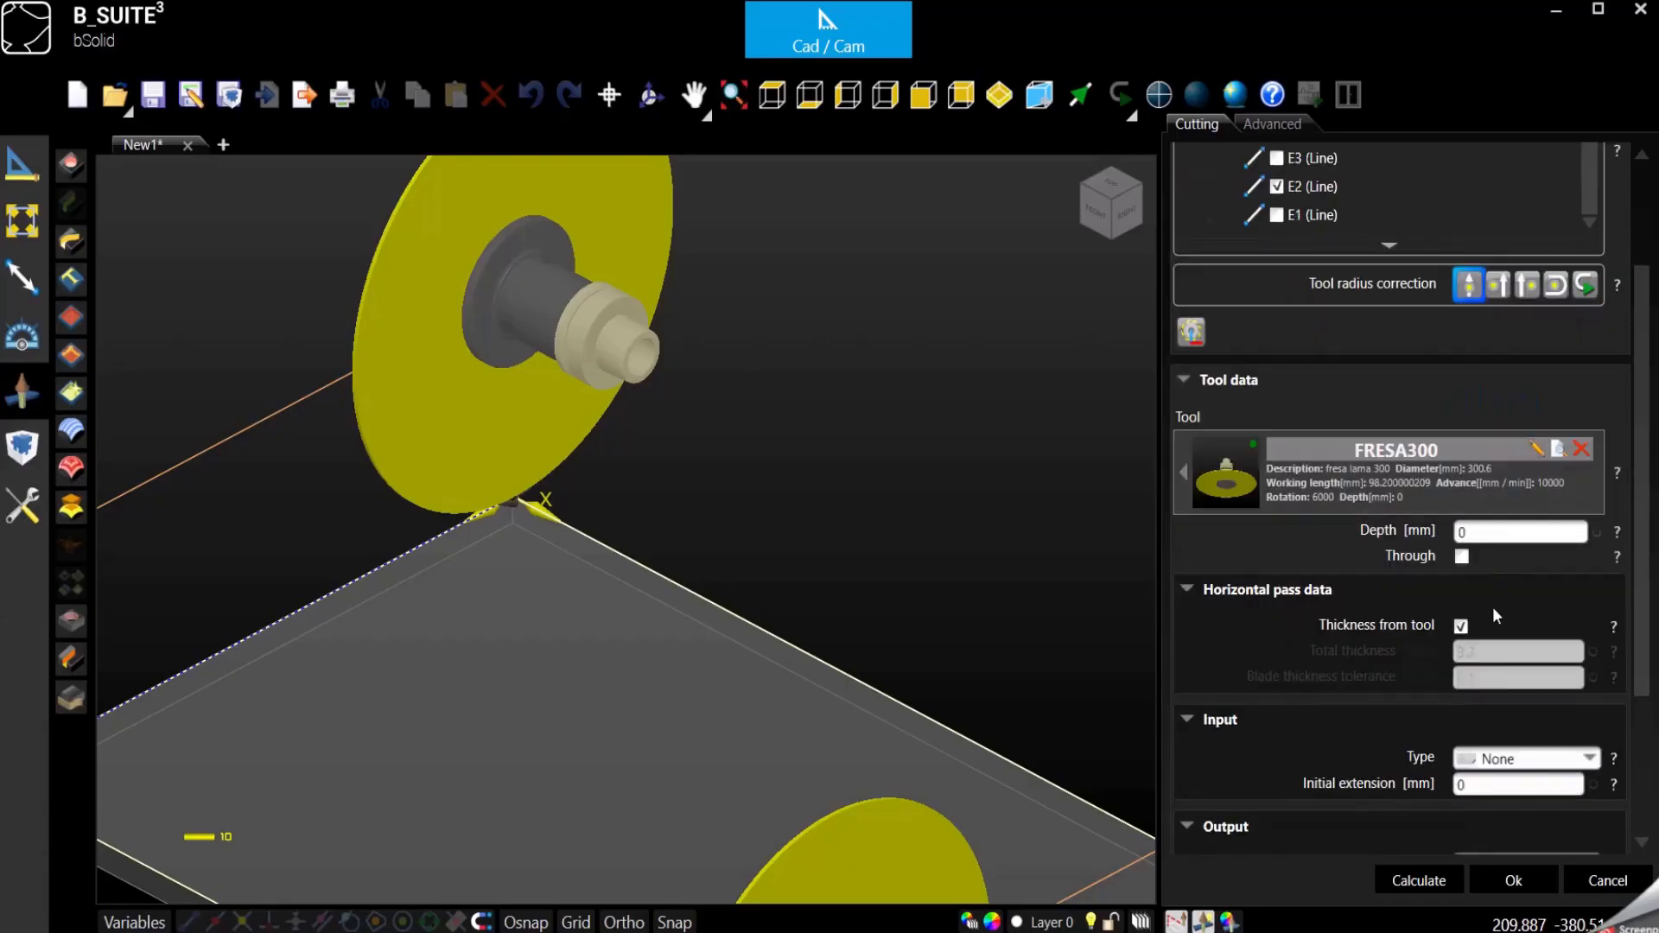
scroll(1428, 532, down, 2)
double_click(1472, 418)
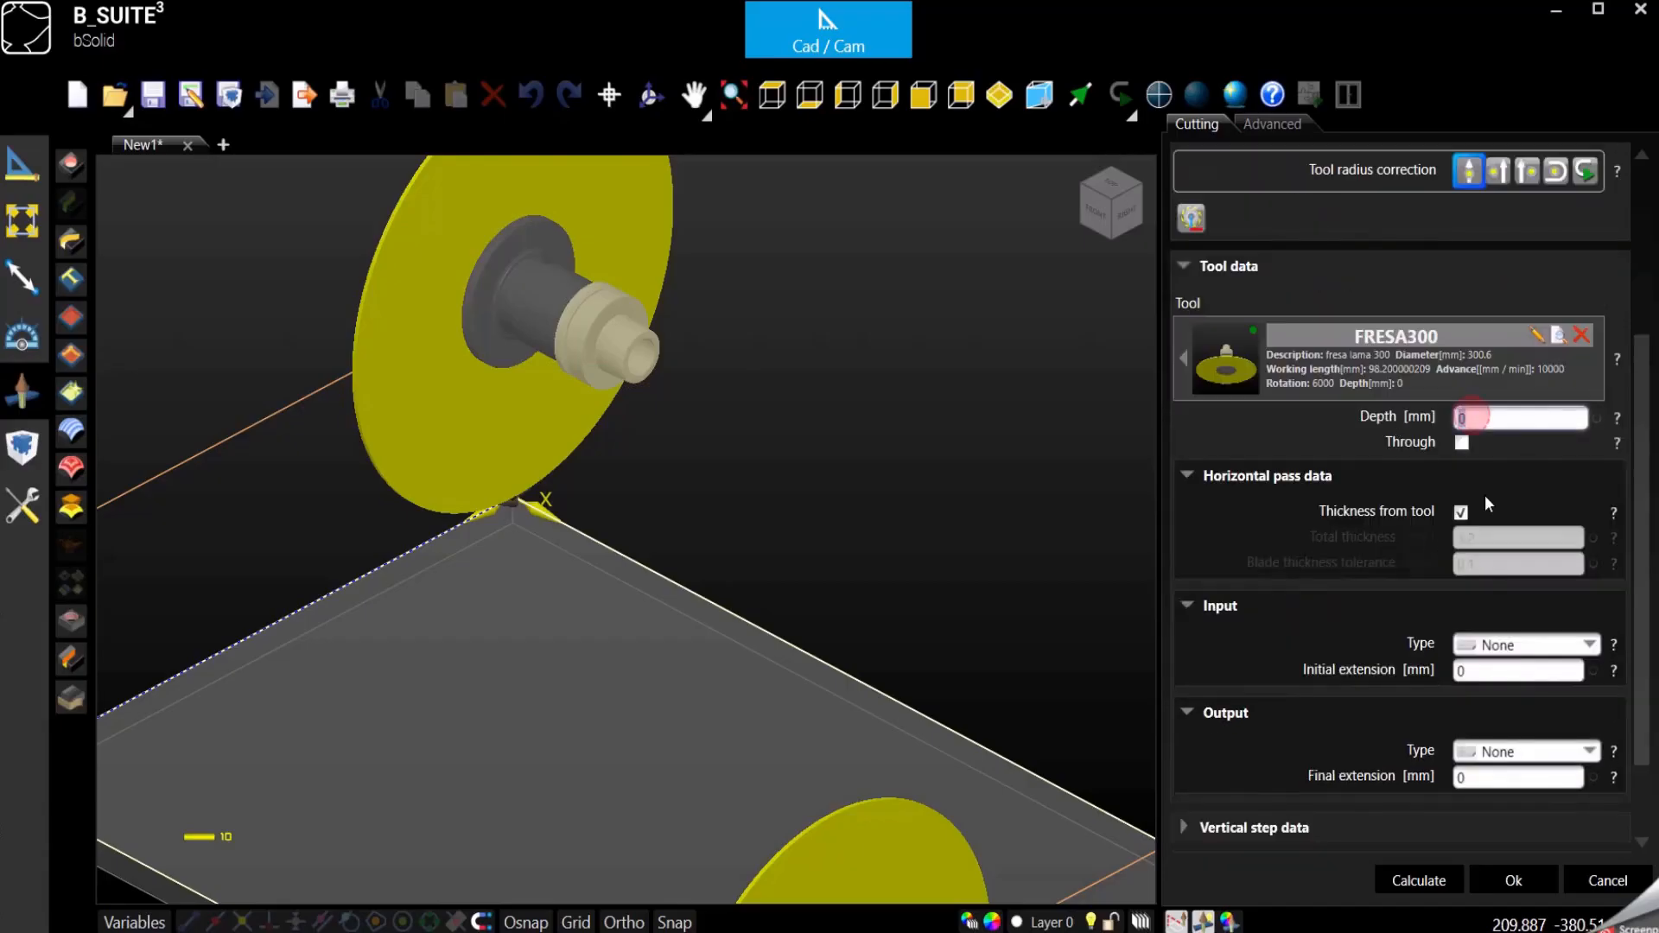
click(884, 96)
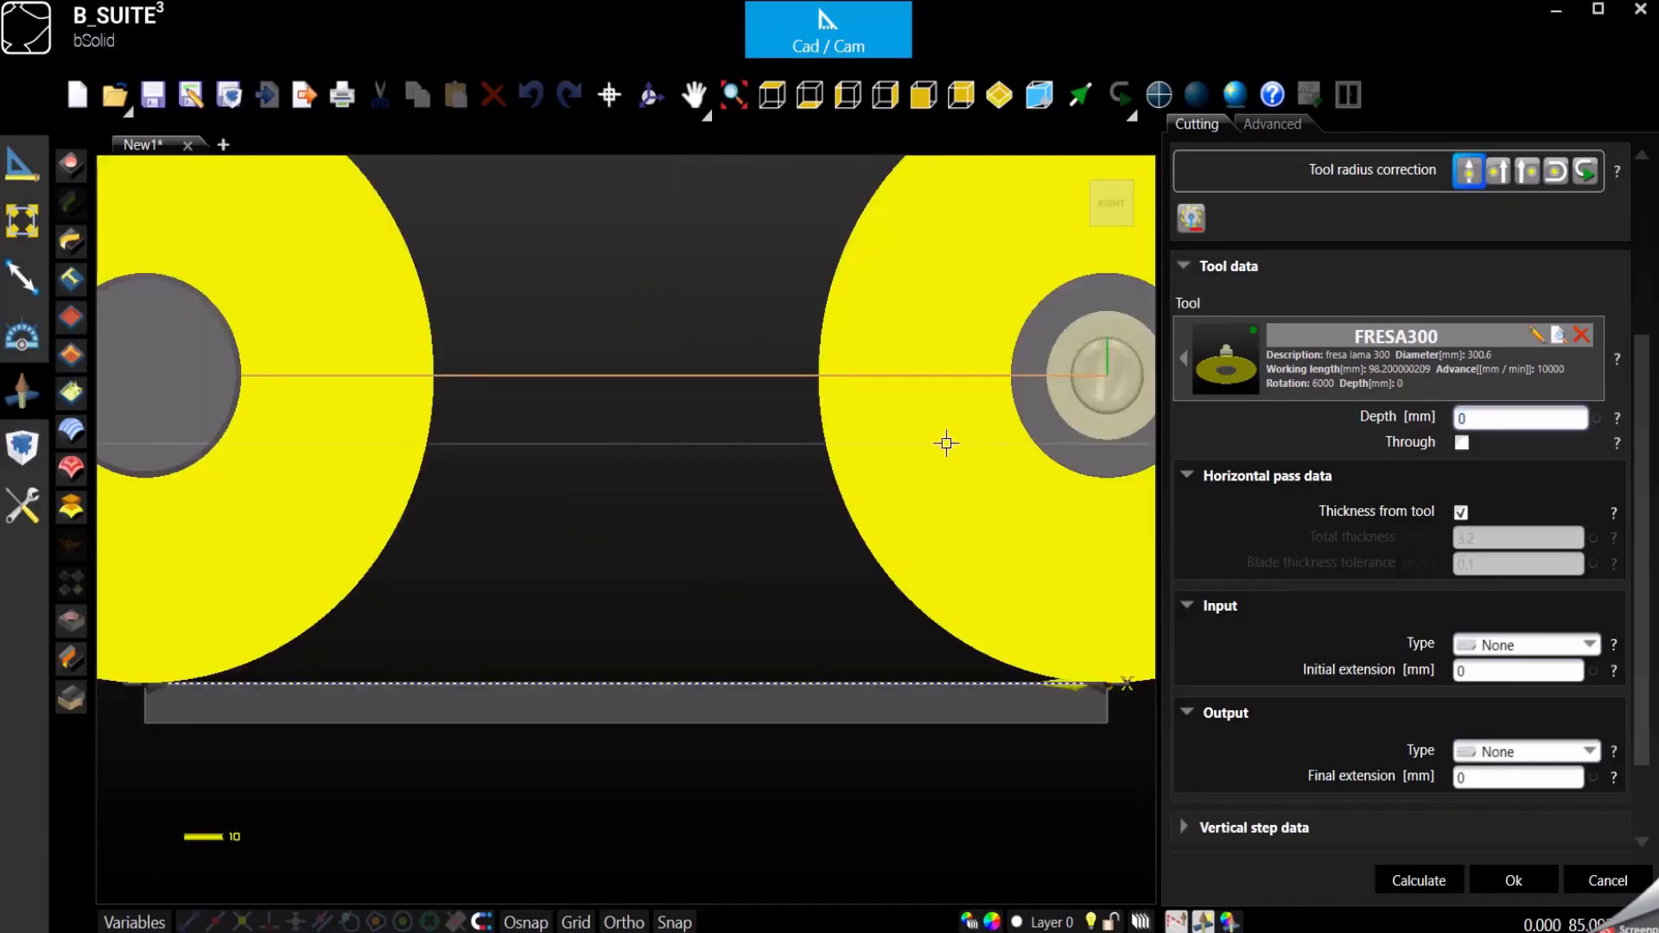
scroll(1024, 465, down, 1)
scroll(347, 652, up, 5)
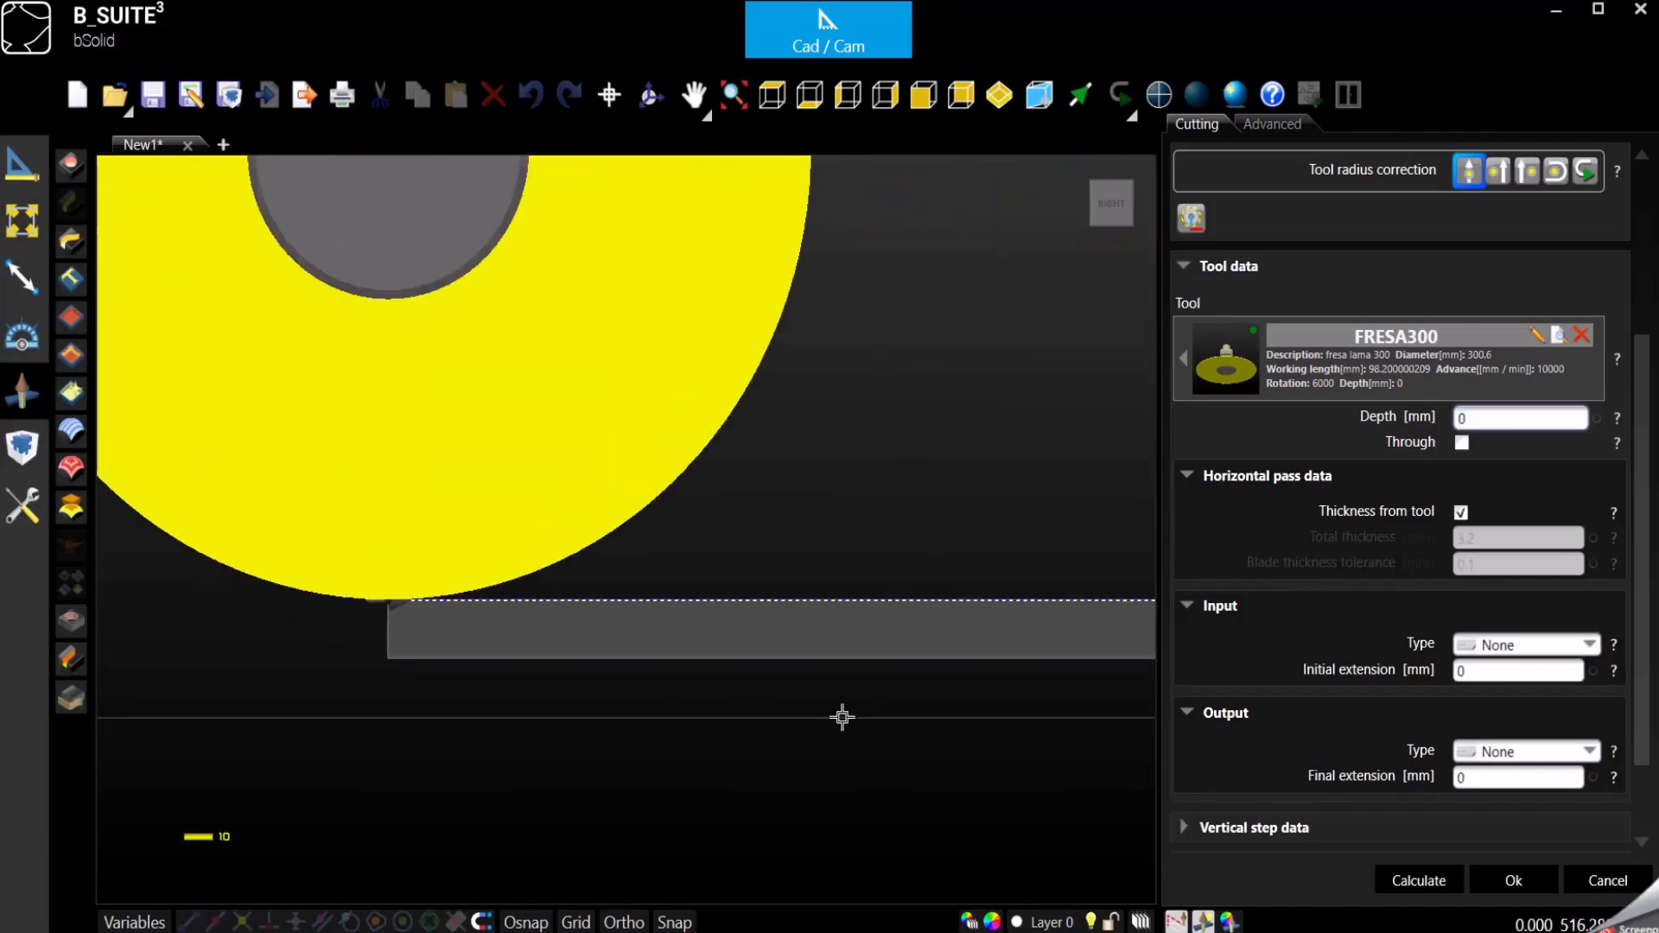
scroll(844, 714, down, 3)
scroll(521, 575, up, 1)
scroll(522, 575, up, 1)
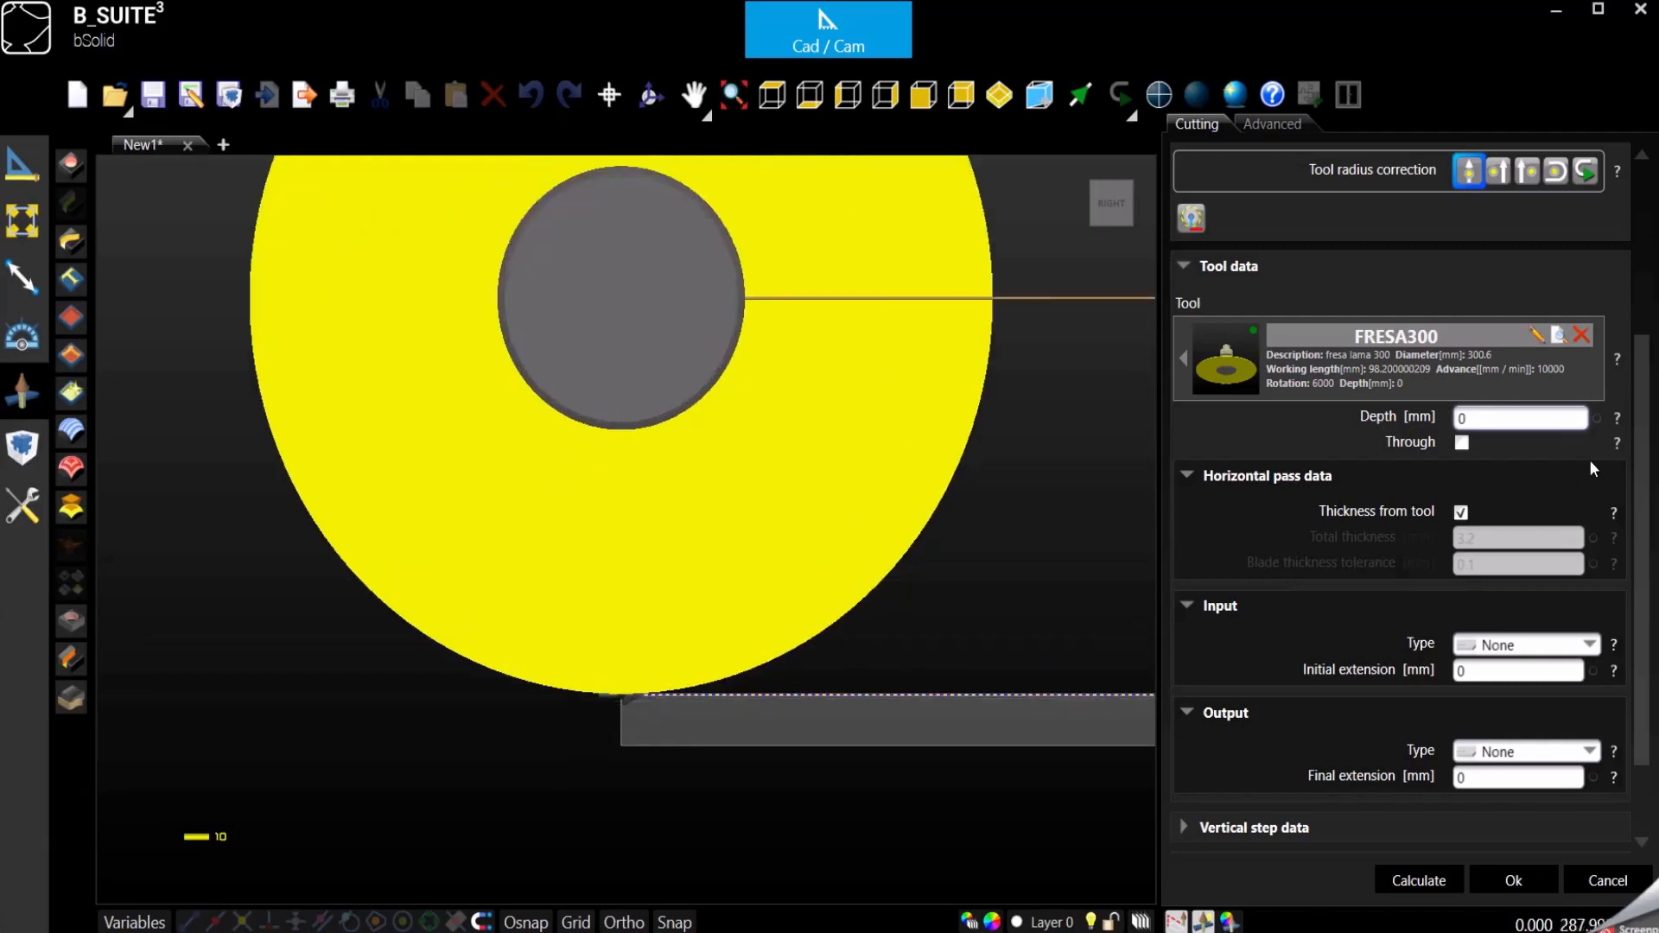
click(1497, 420)
text(10)
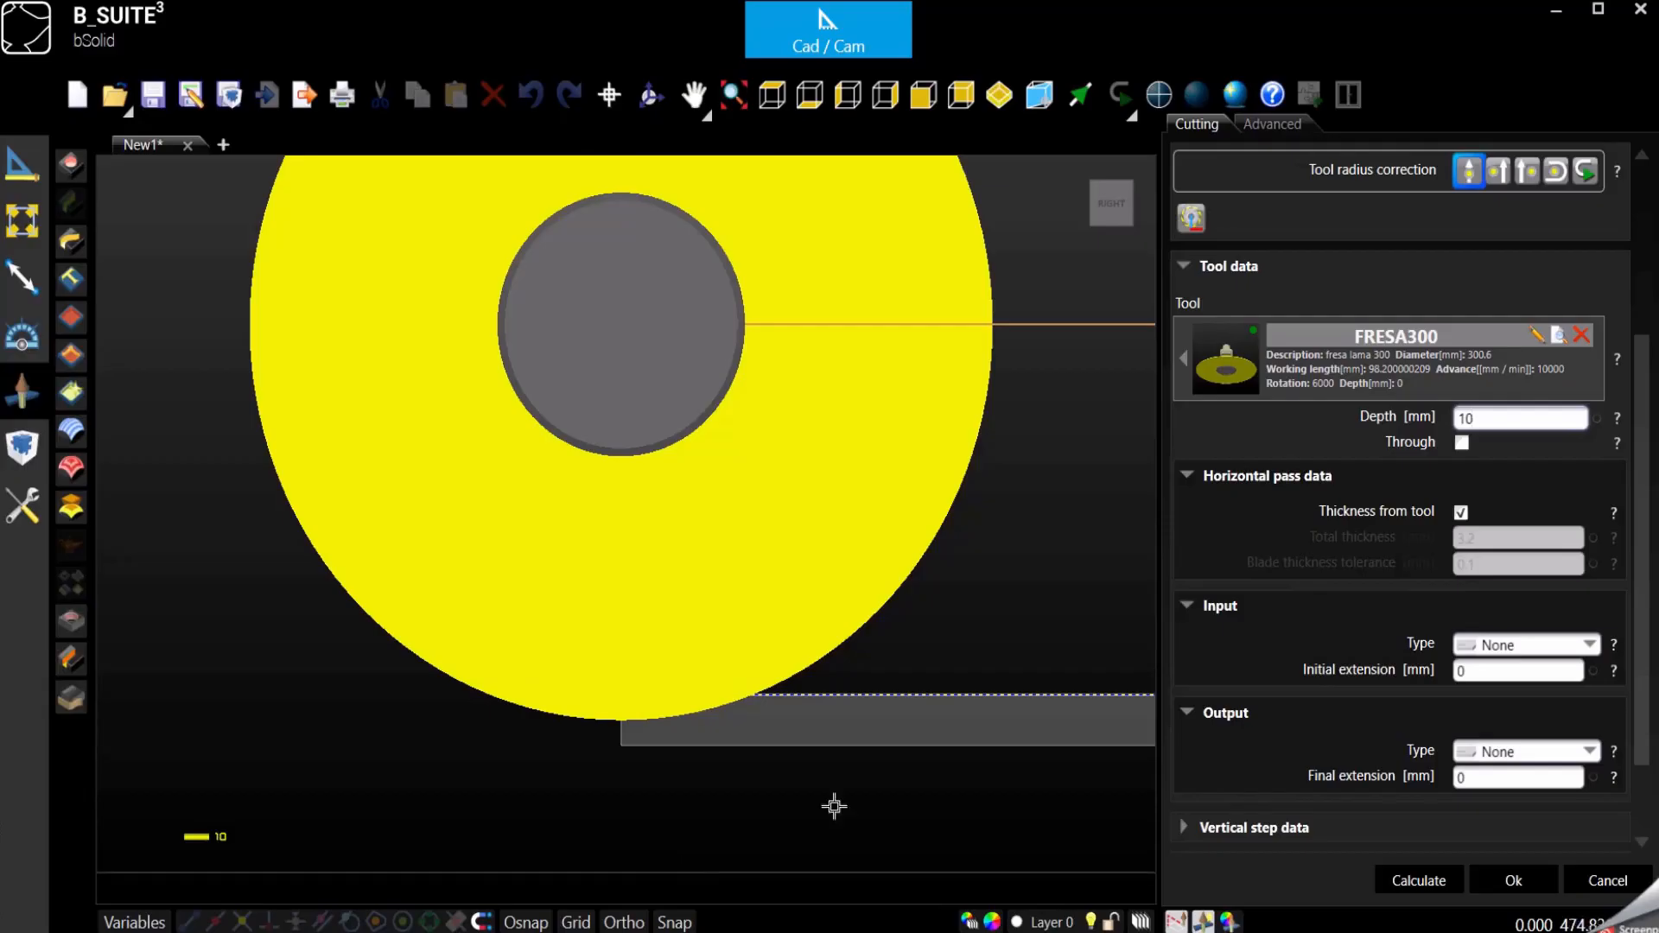
- Make the cut go through the piece and set its depth to 2 mm
double_click(1476, 419)
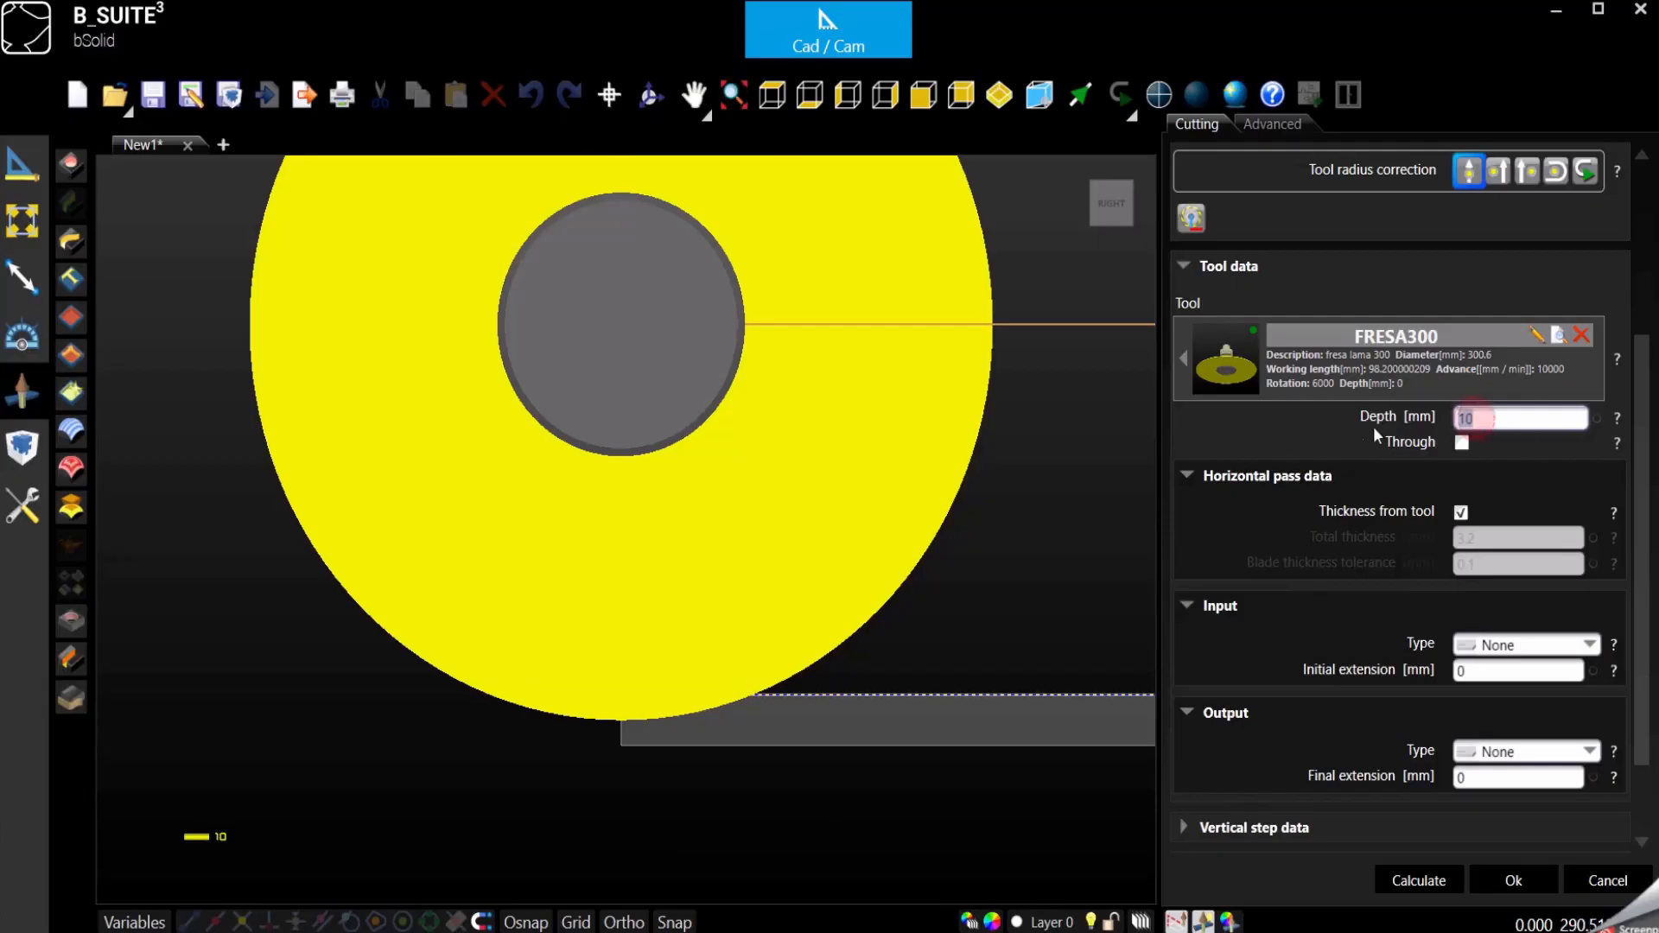
click(1461, 444)
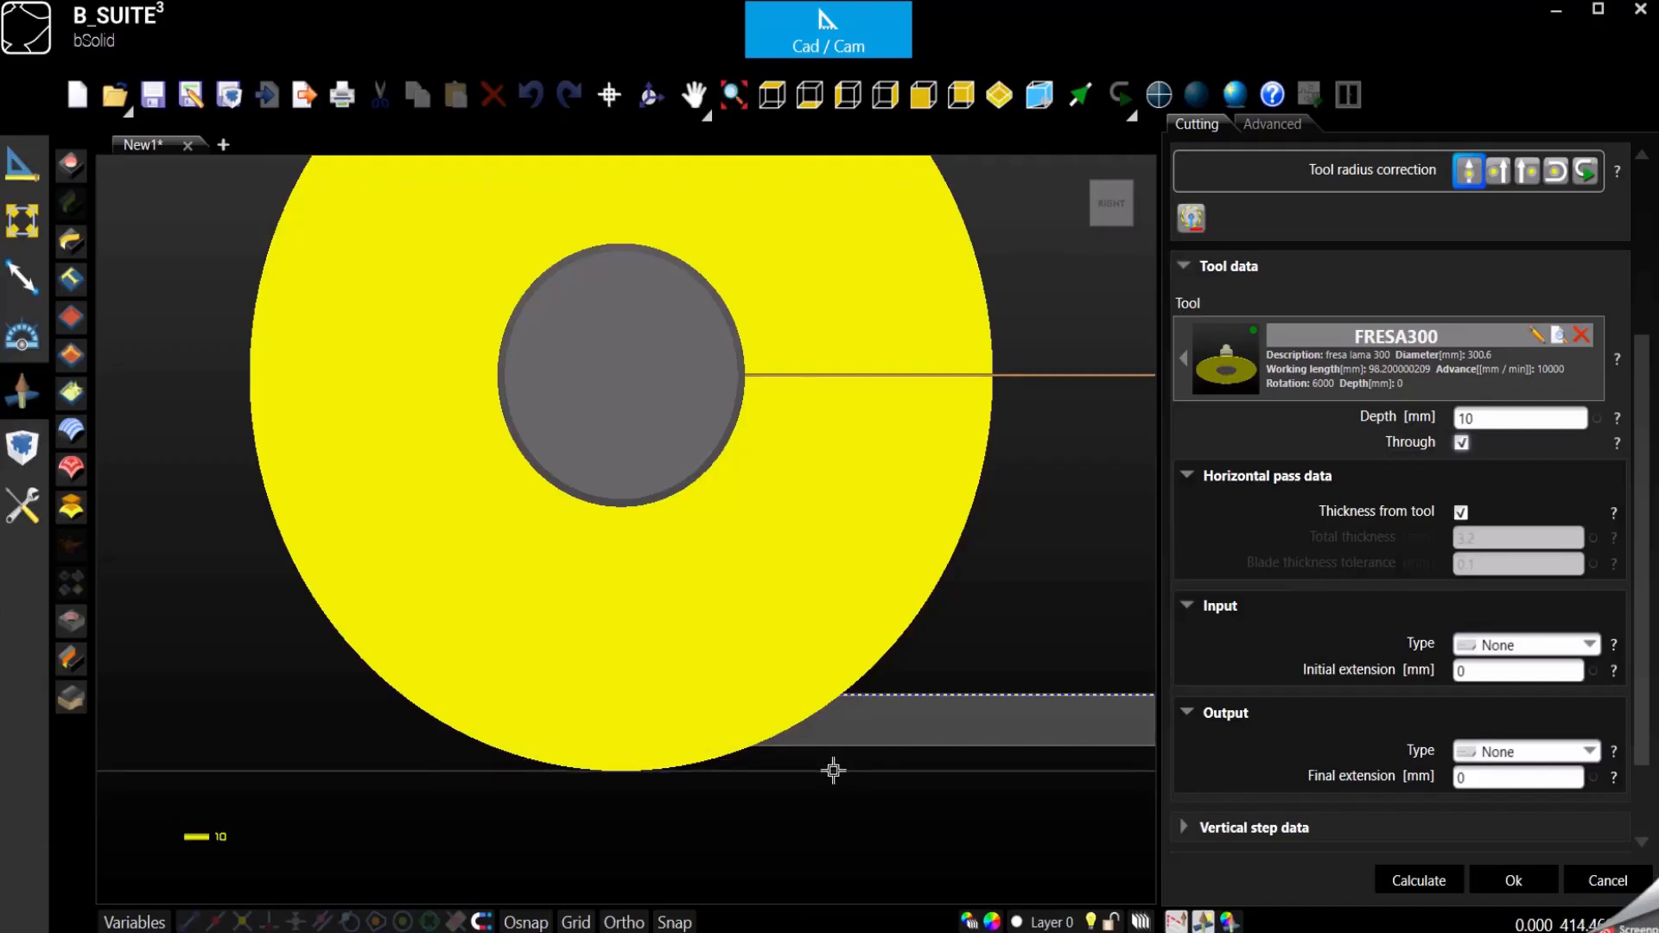
click(1499, 423)
double_click(1499, 424)
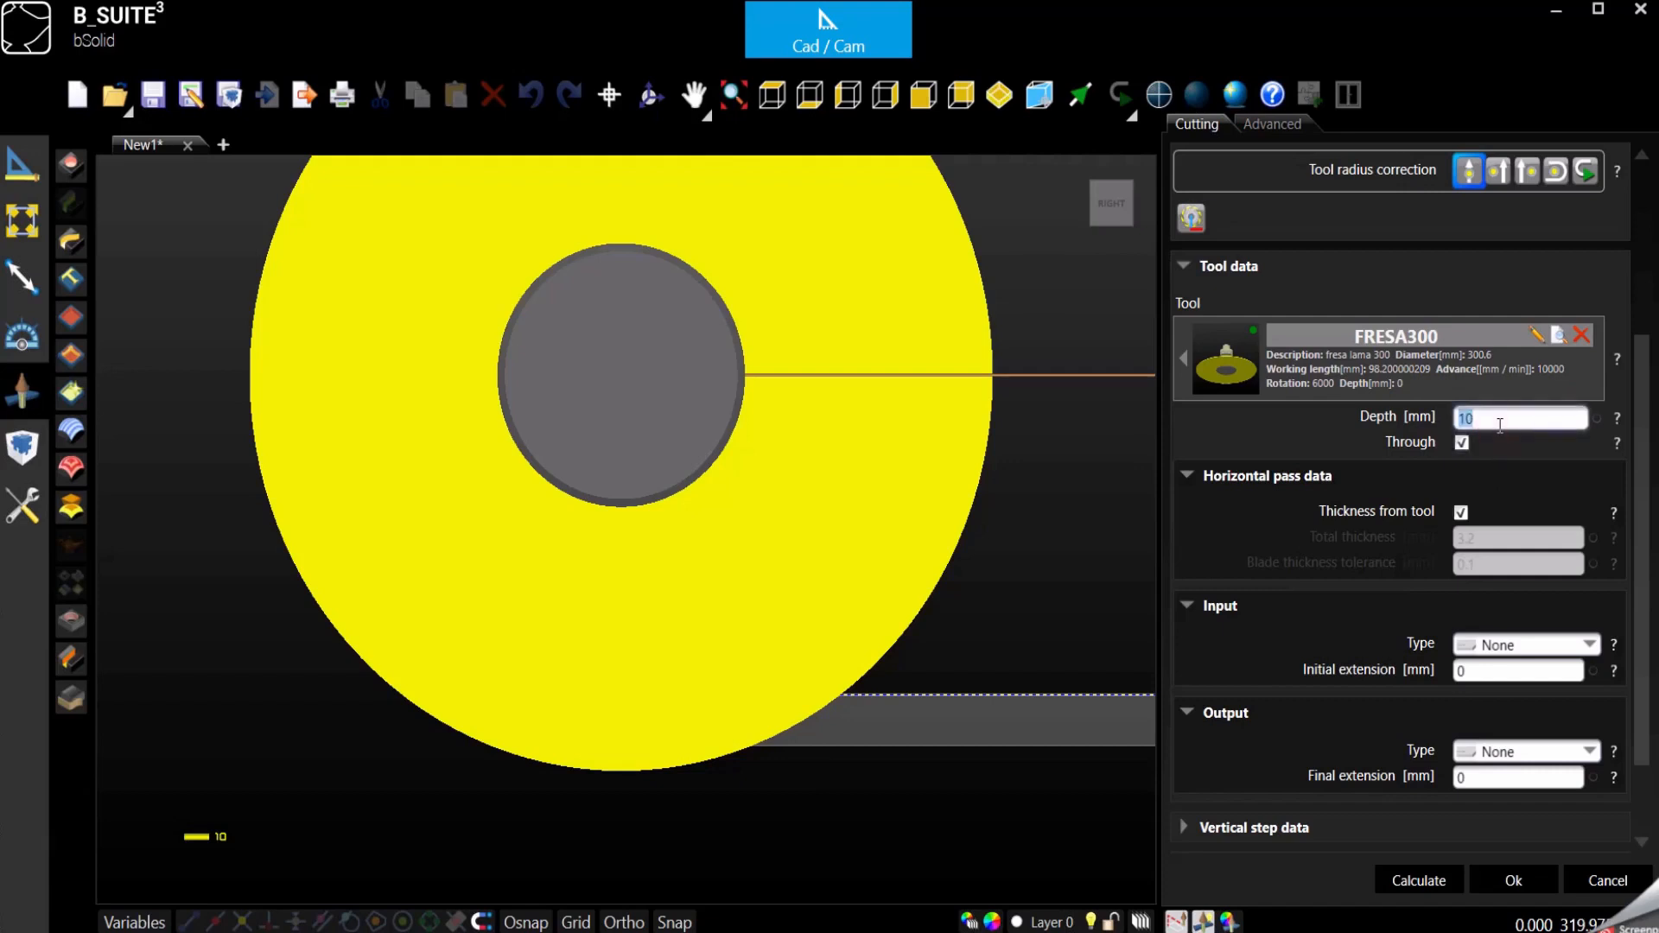
text(23)
key(BackSpace)
key(BackSpace)
text(2)
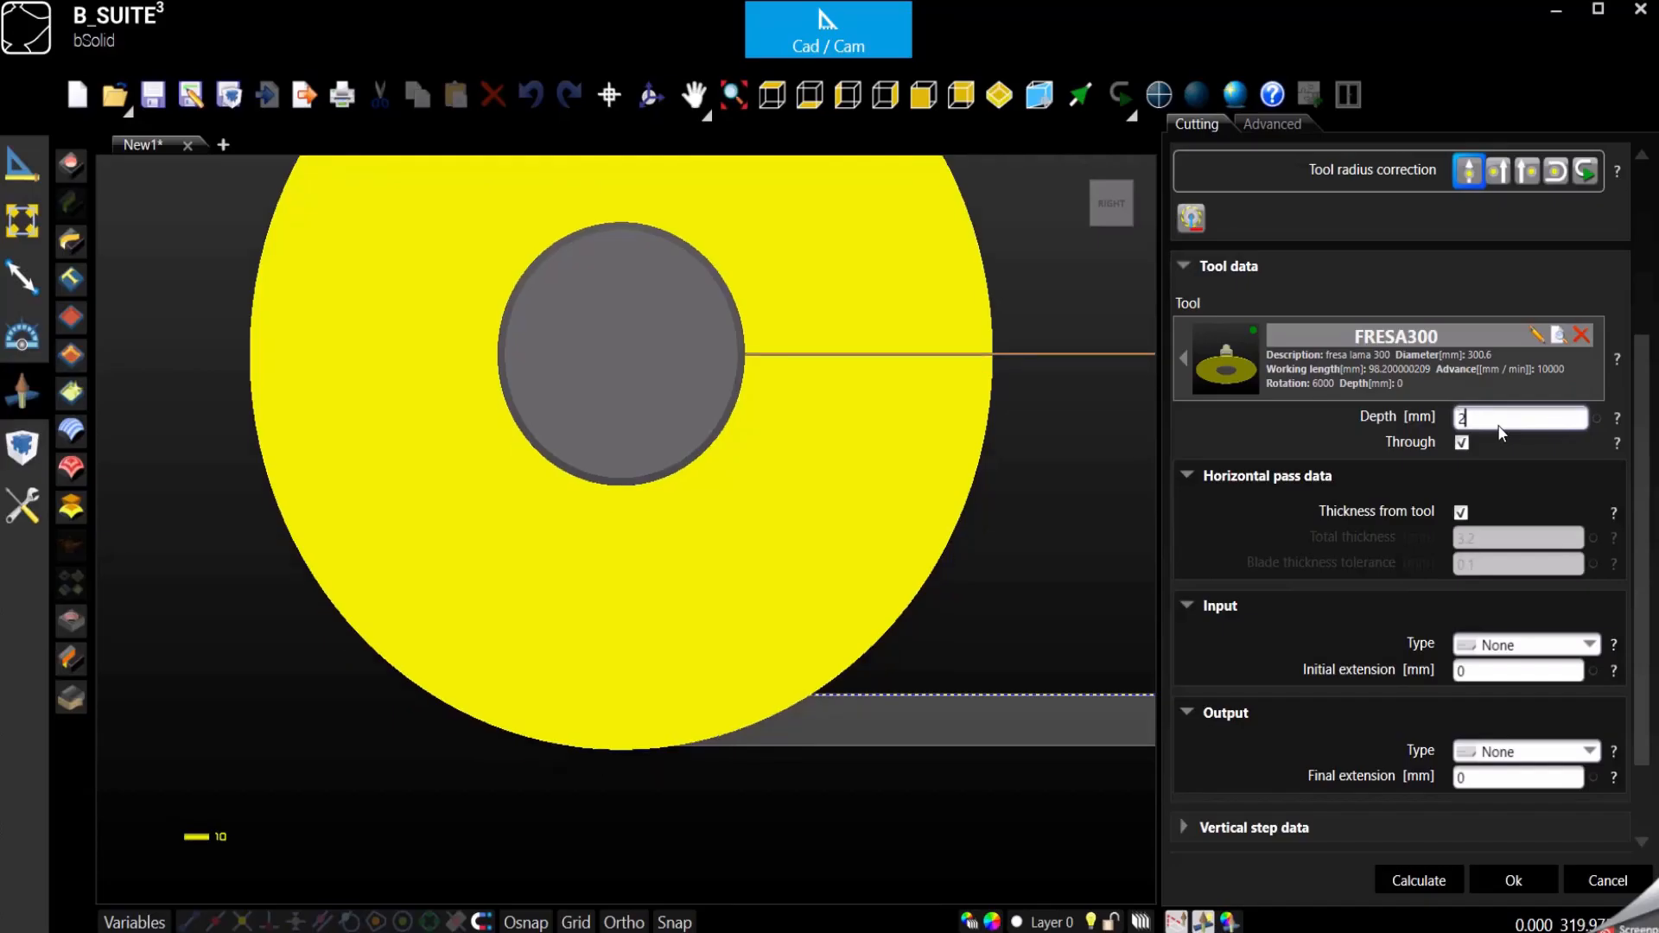
- Set the depth of the through cut to 0.1 mm
click(1495, 445)
double_click(1479, 421)
text(0.1)
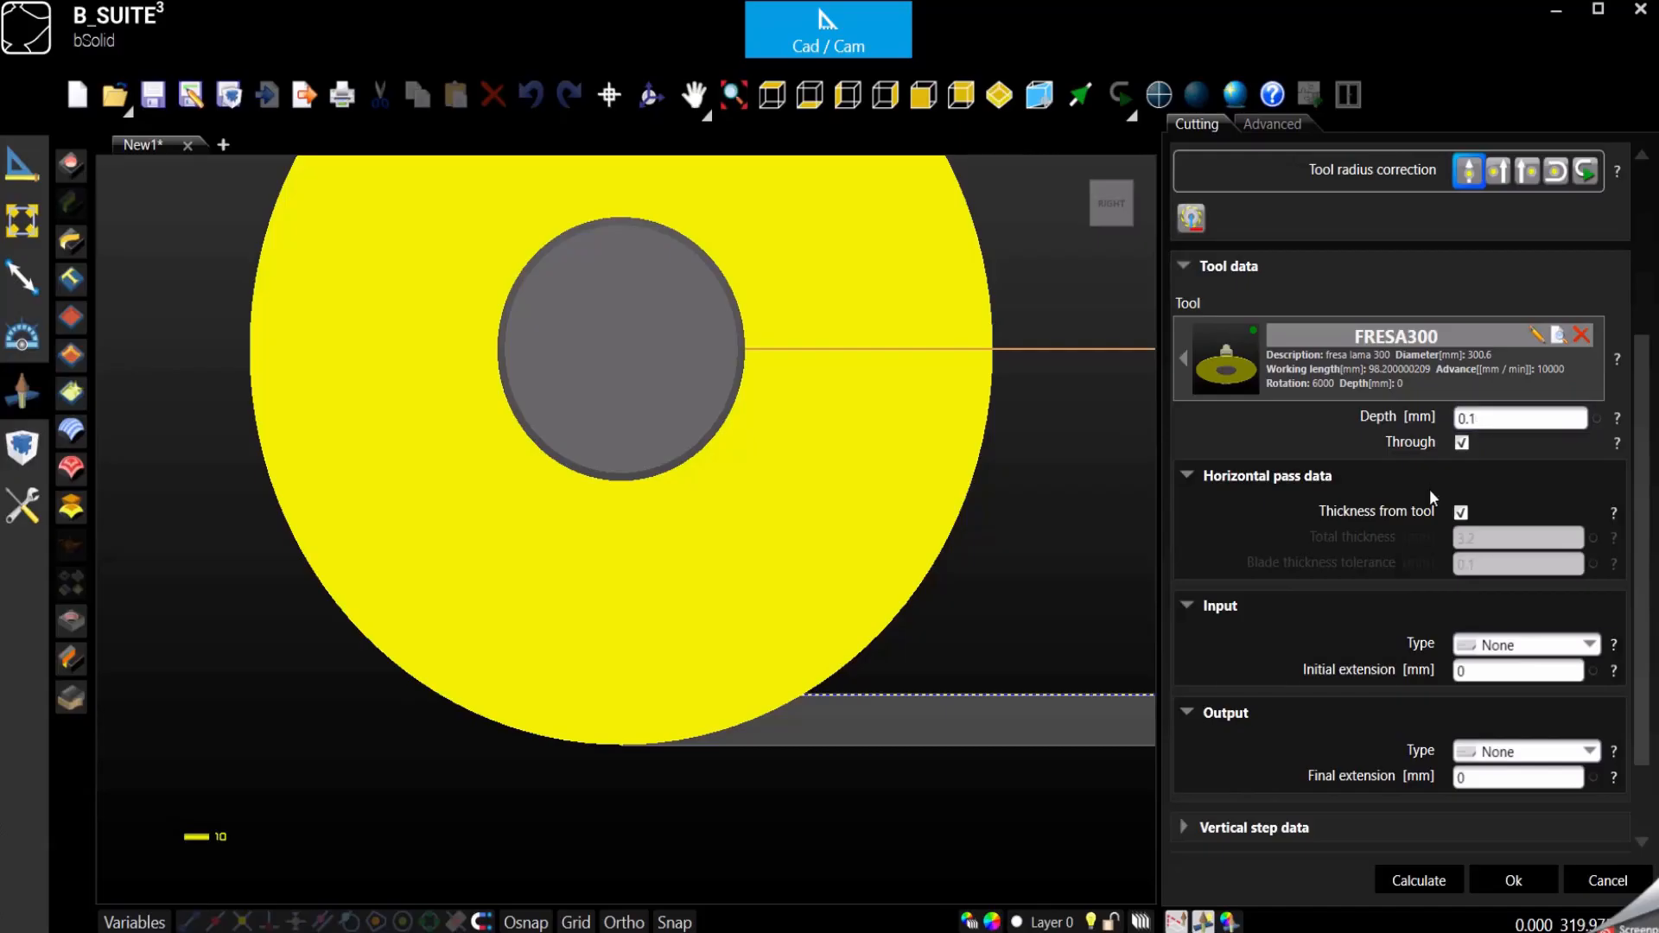
- Show the piece in isometric view, check the FRESA300 tool's direction of rotation in its properties and return to the cutting operation
click(999, 96)
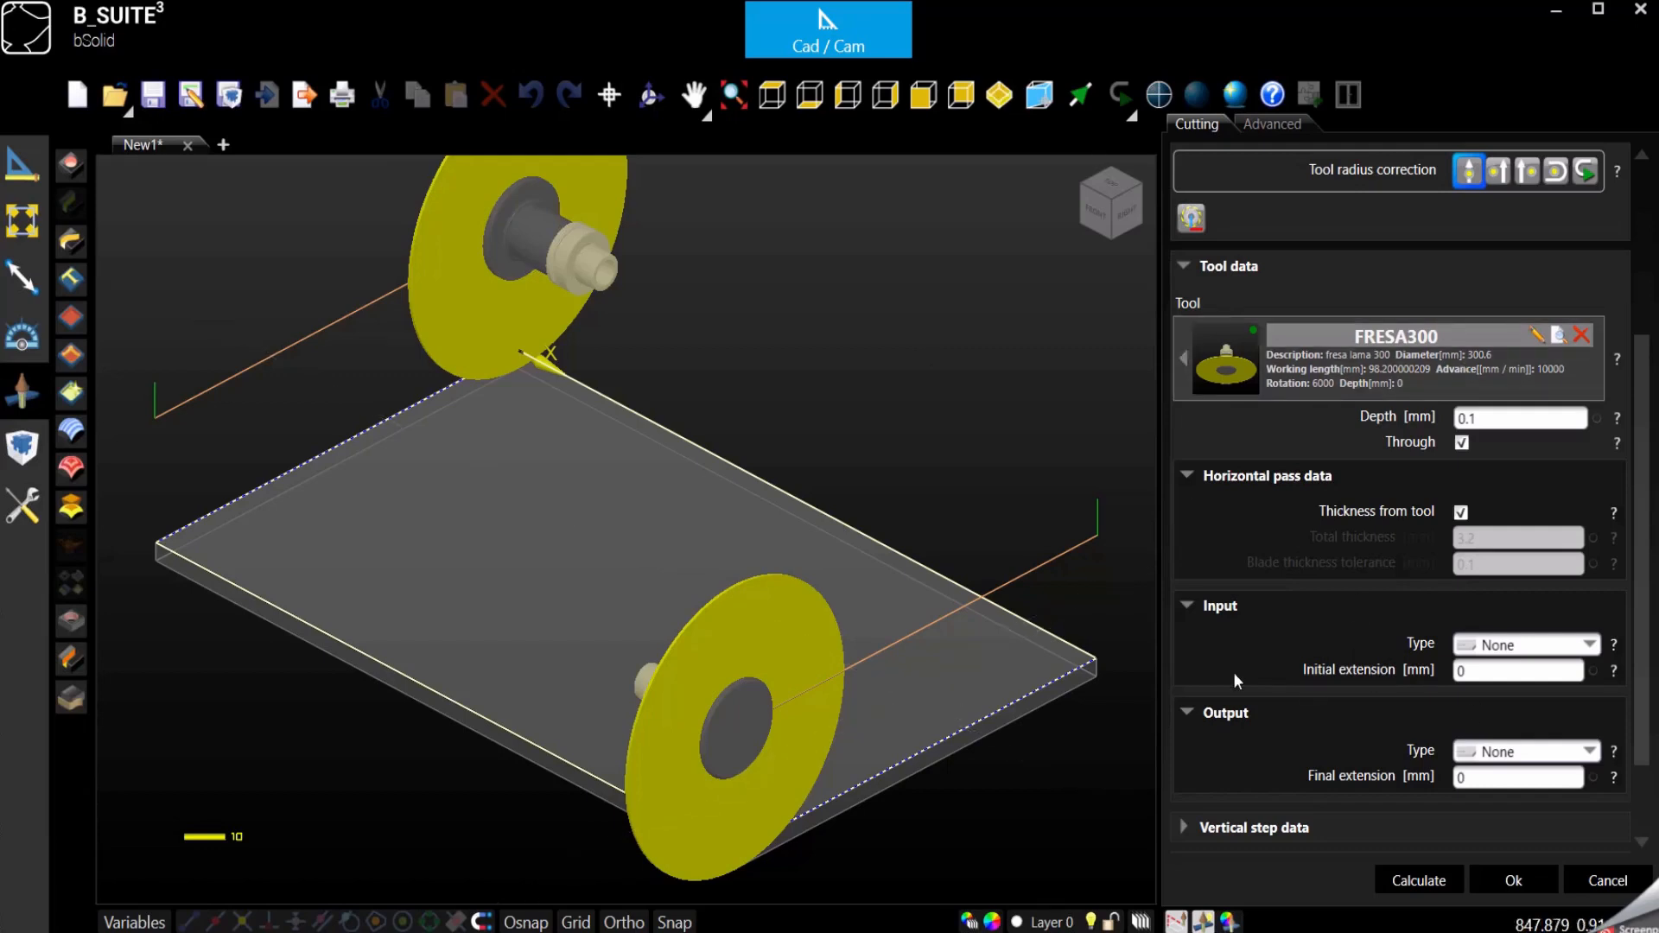
scroll(1233, 672, up, 3)
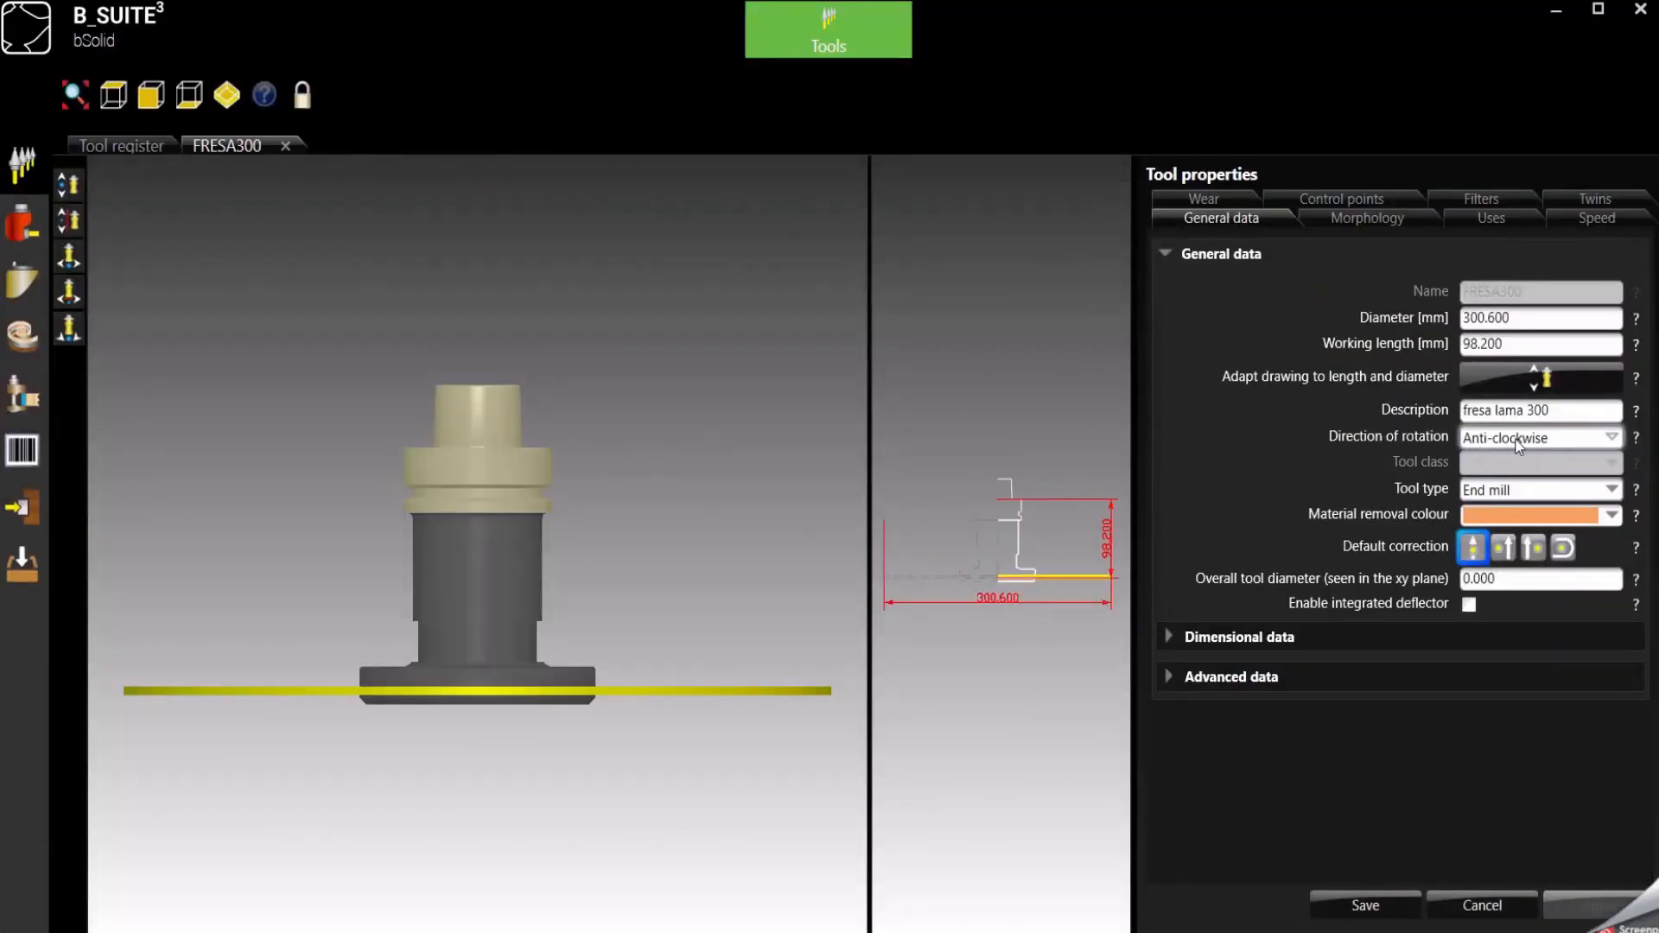
click(856, 43)
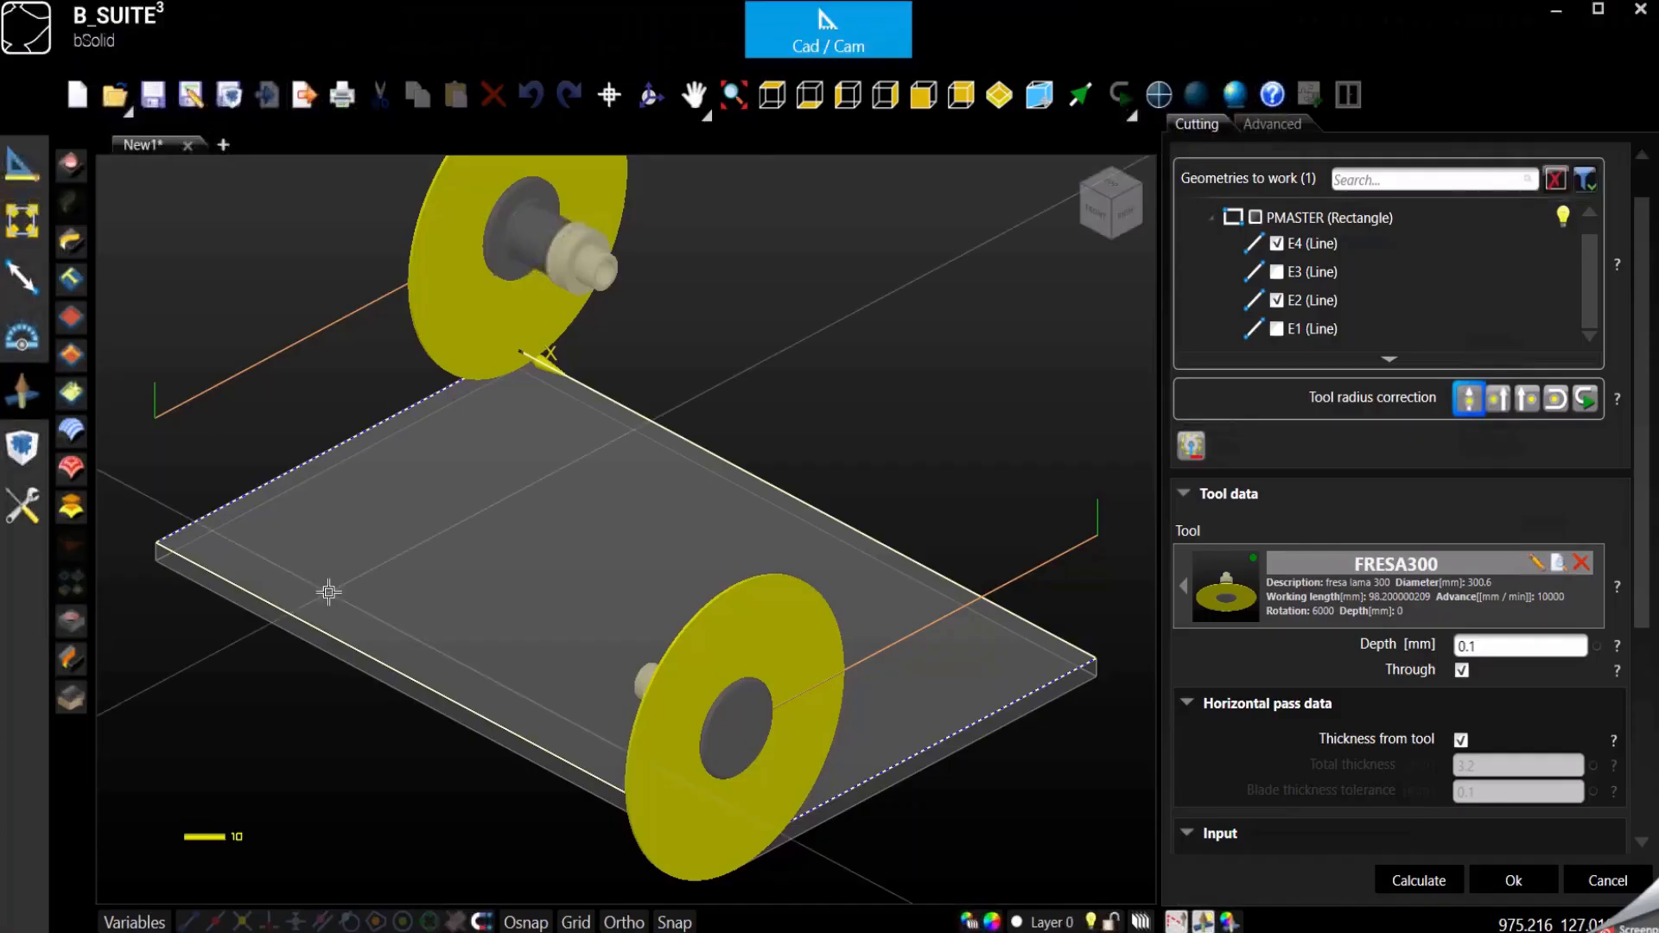
- Remove line E2 from the geometries to cut and orbit in close on the blade at line E4
click(1276, 301)
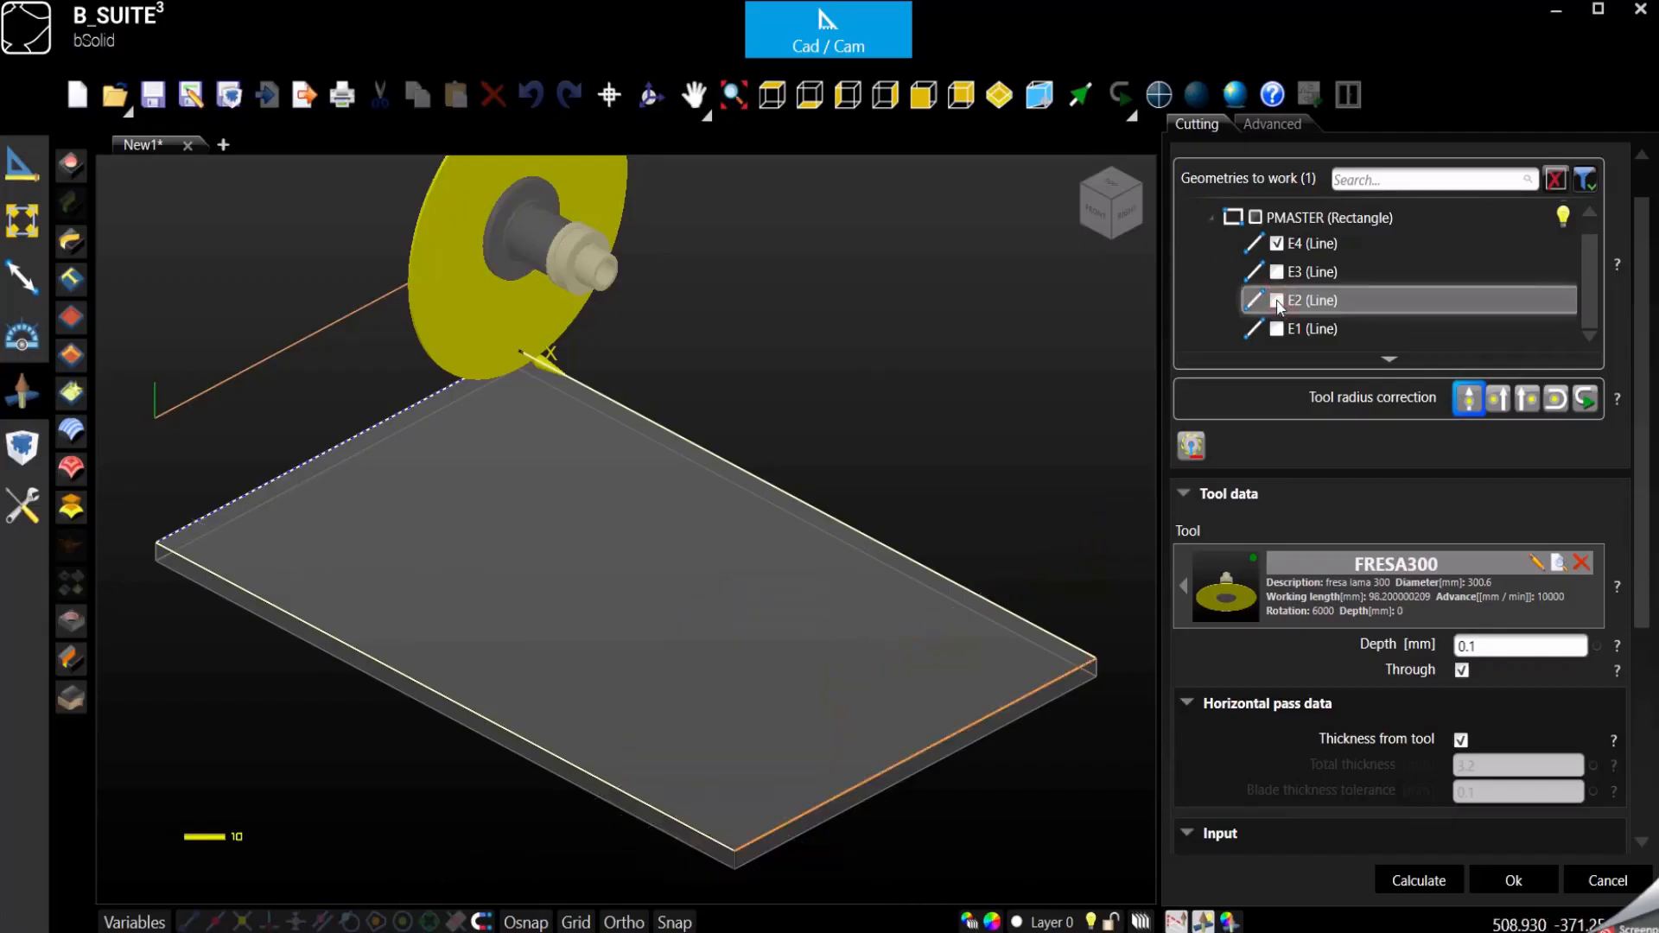
scroll(752, 630, down, 2)
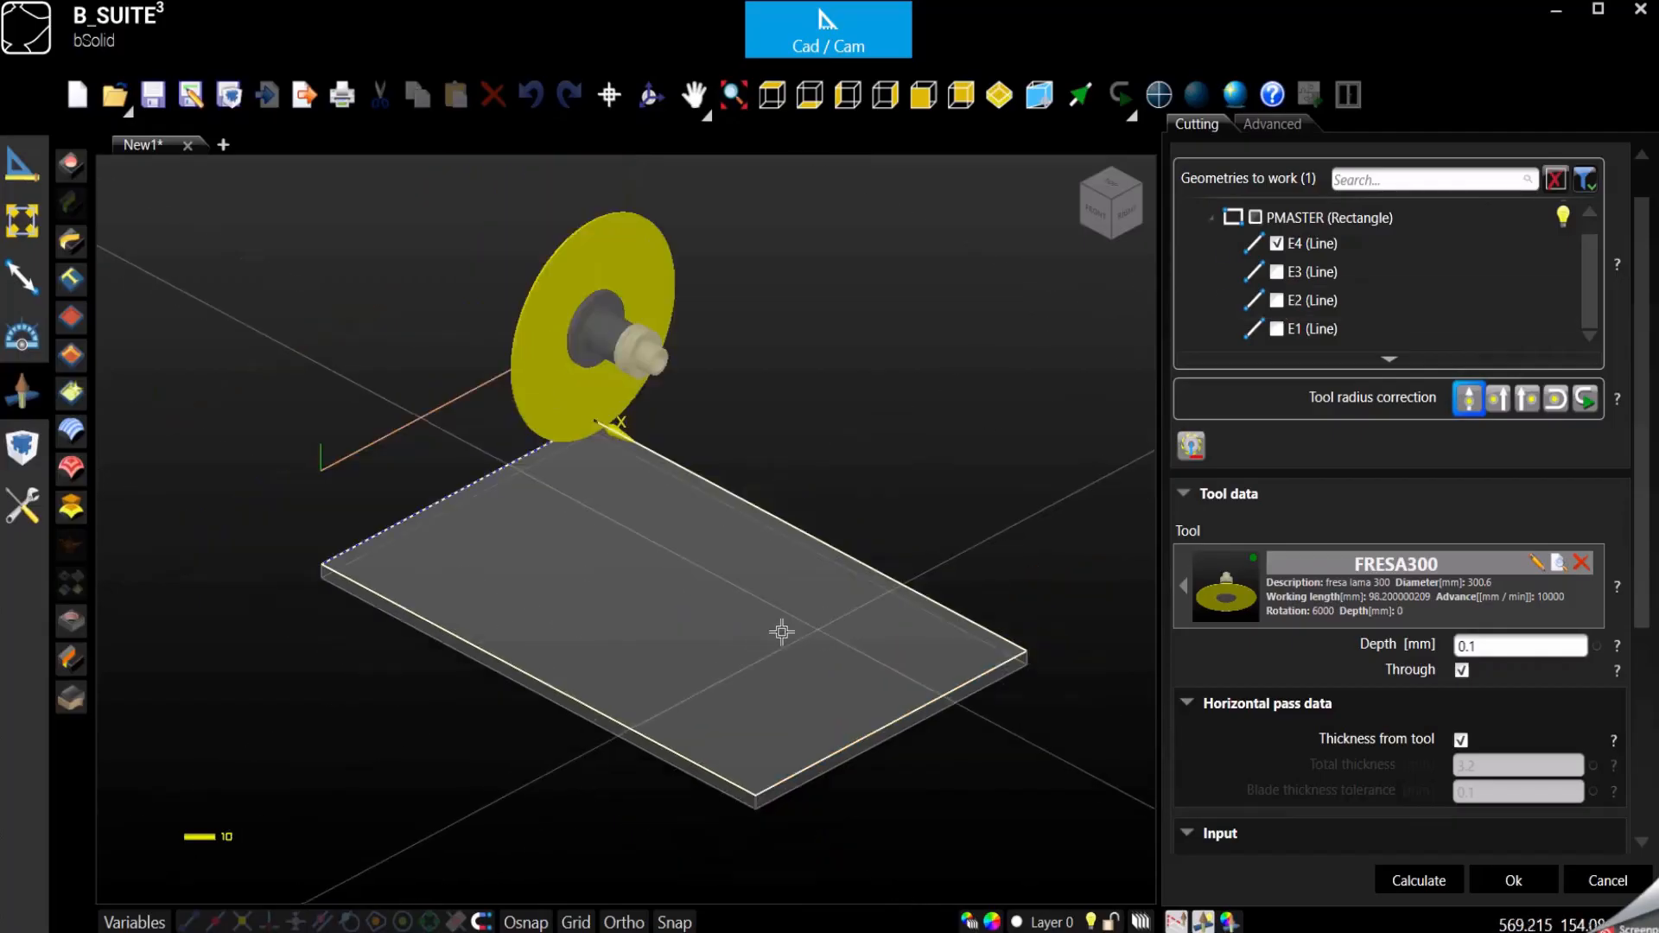
click(651, 95)
drag(677, 467, 593, 545)
scroll(549, 214, up, 2)
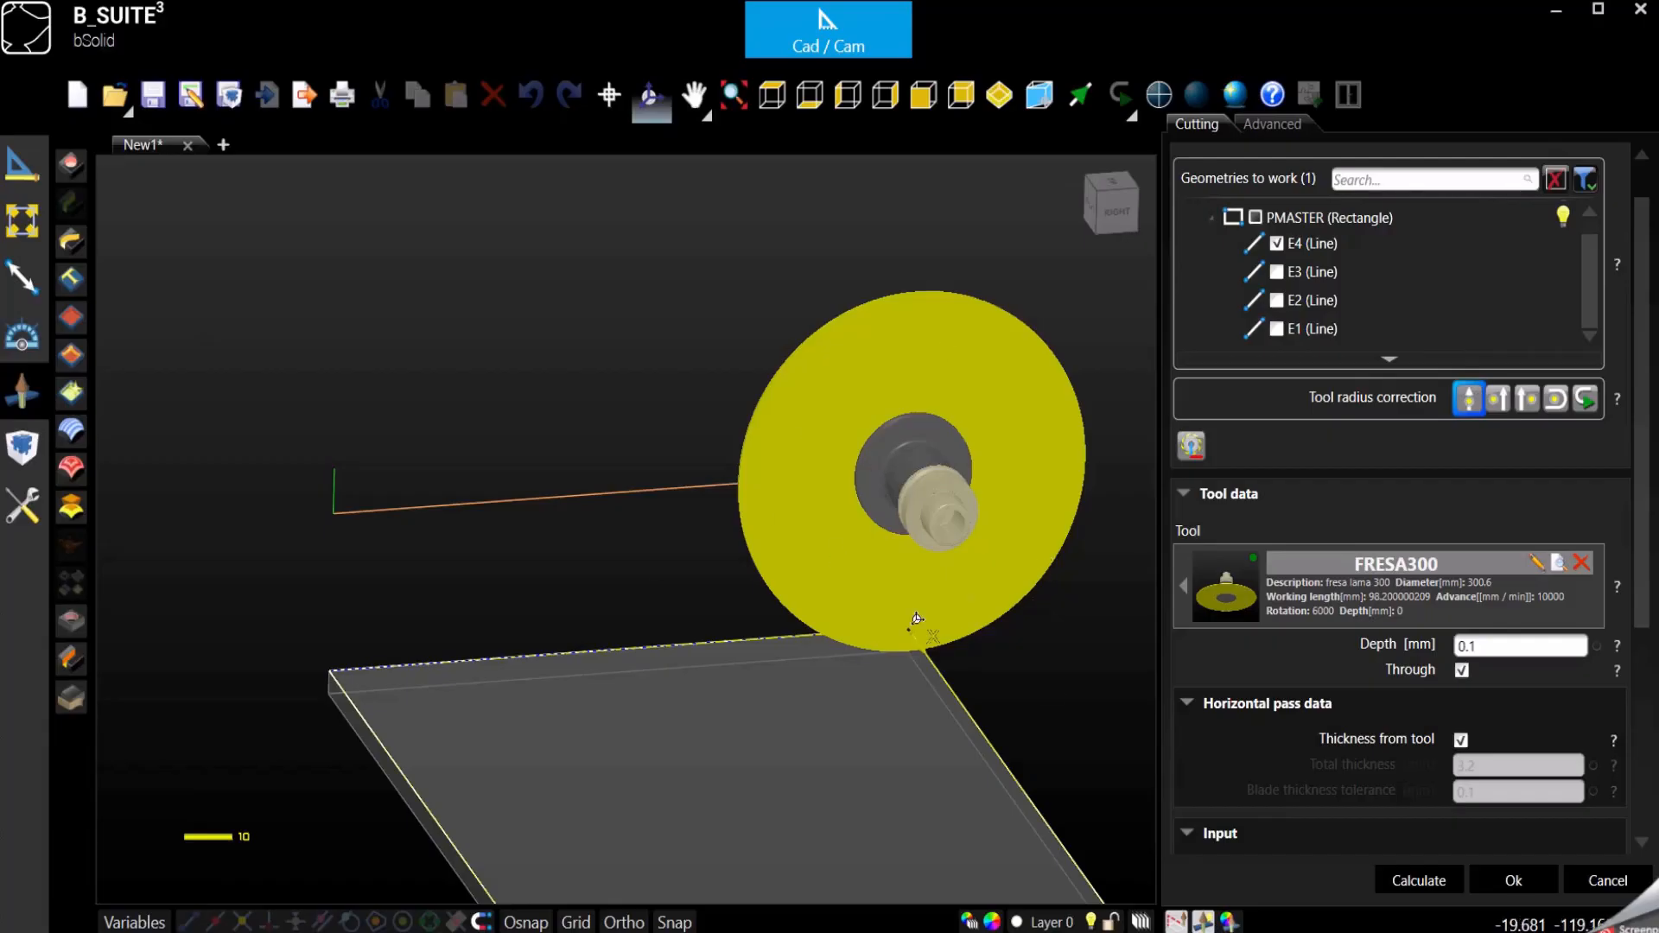
- Reverse the travel direction of the cut along line E4 so the blade starts from the opposite end
click(585, 672)
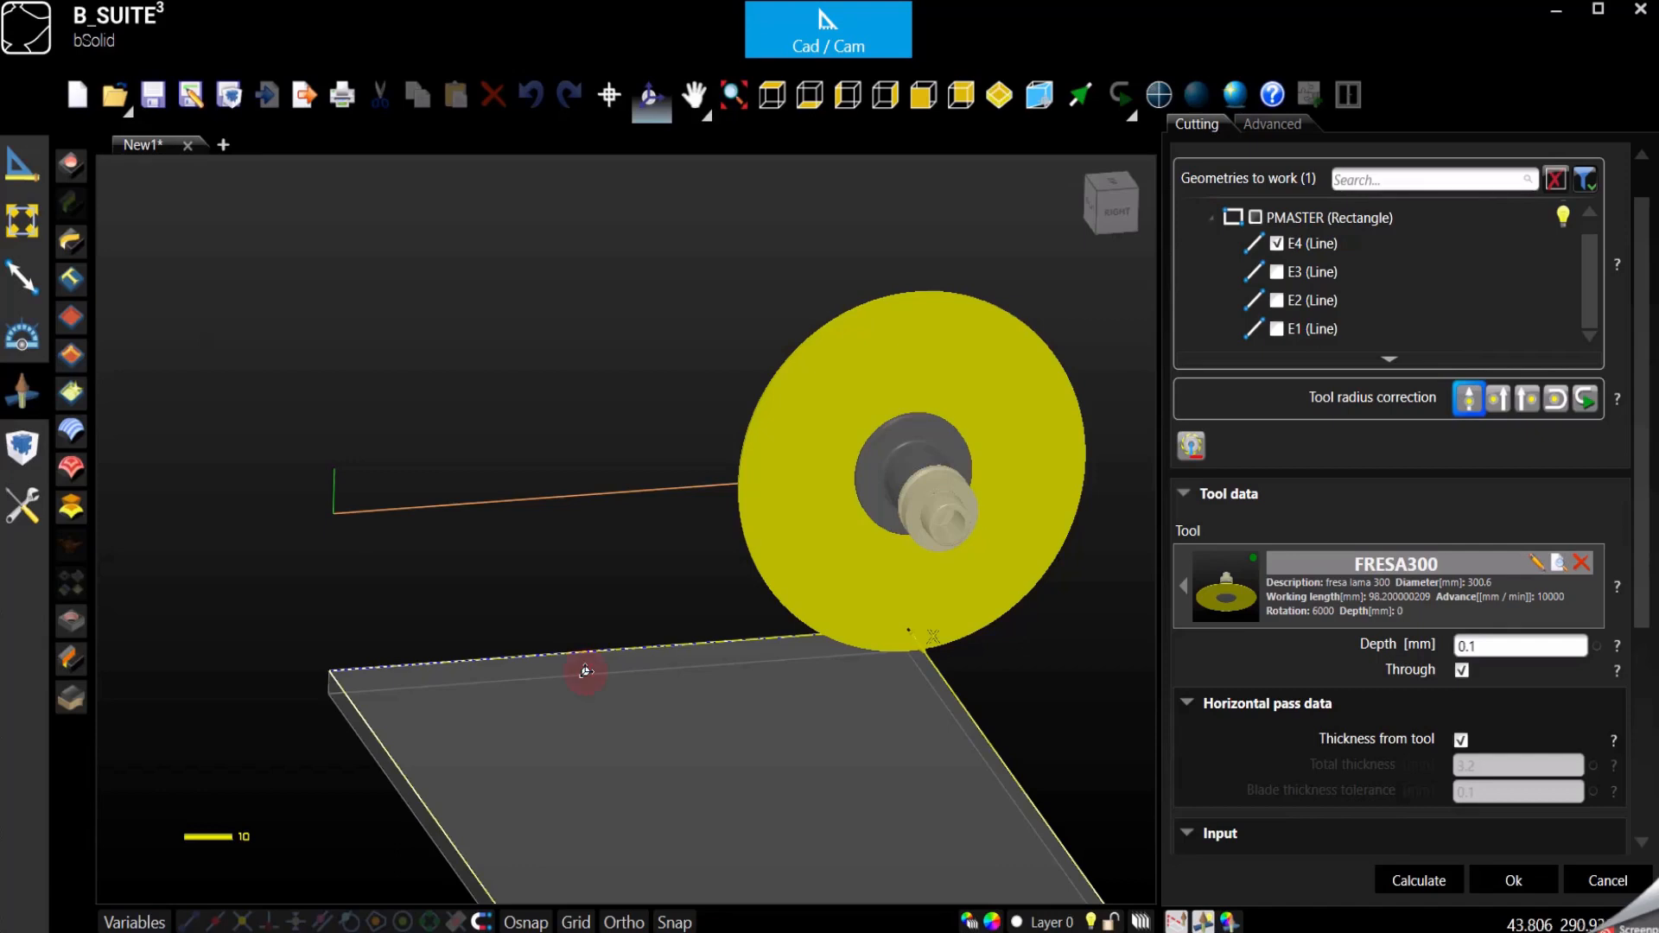
middle_drag(585, 672, 603, 730)
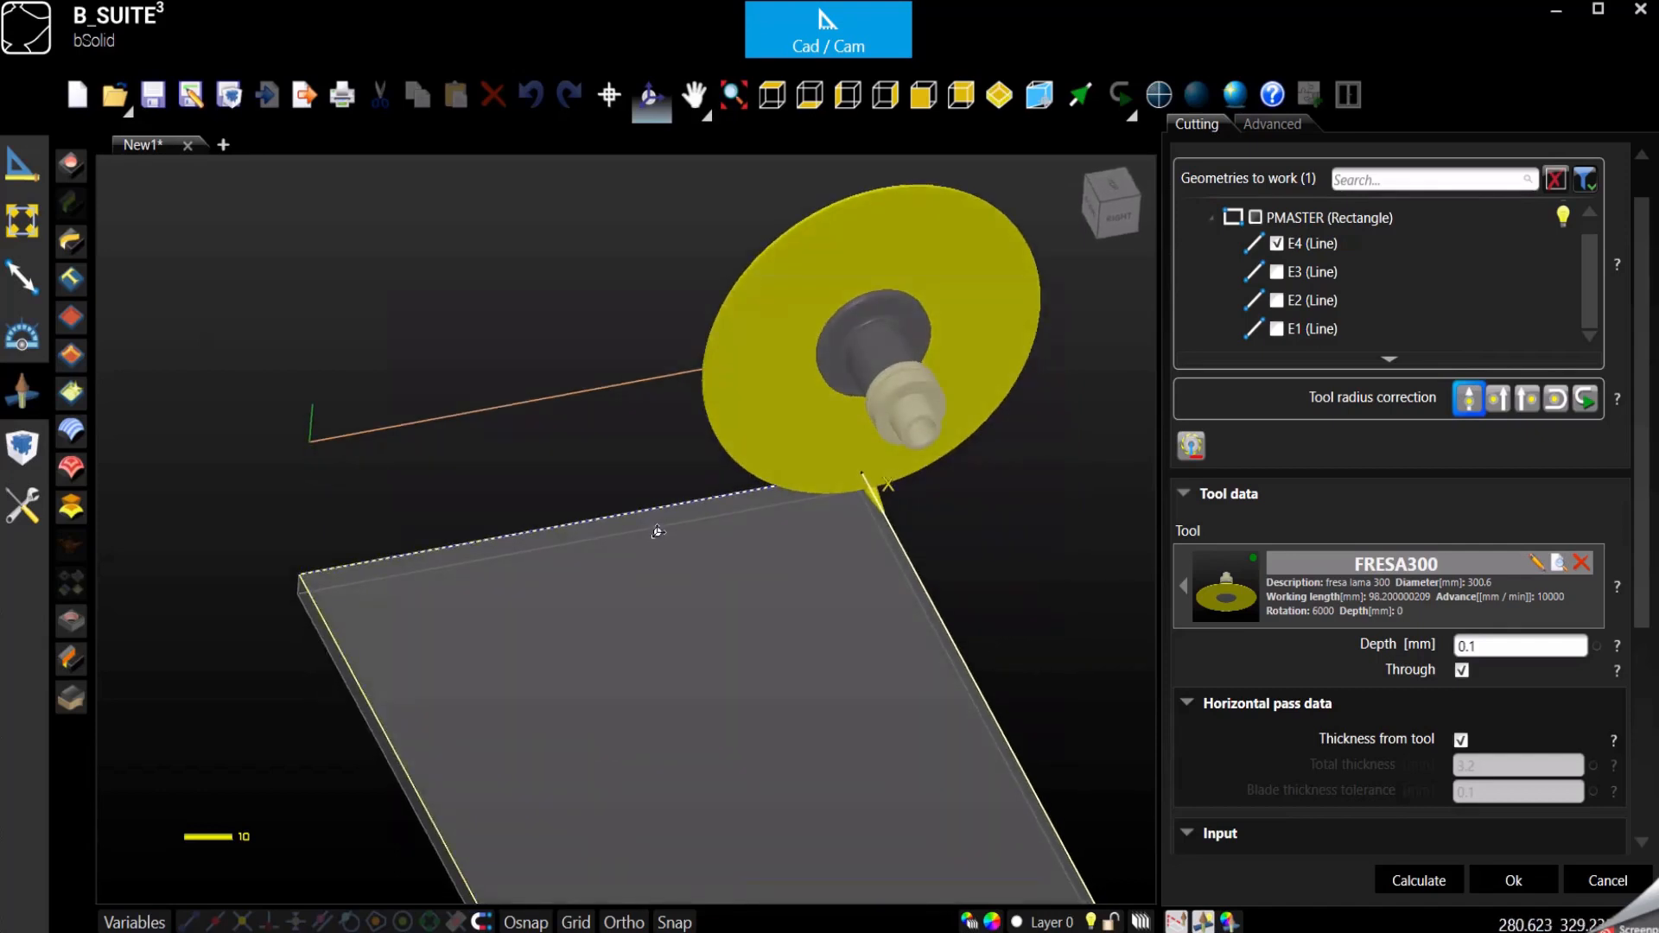
click(1481, 501)
click(1587, 400)
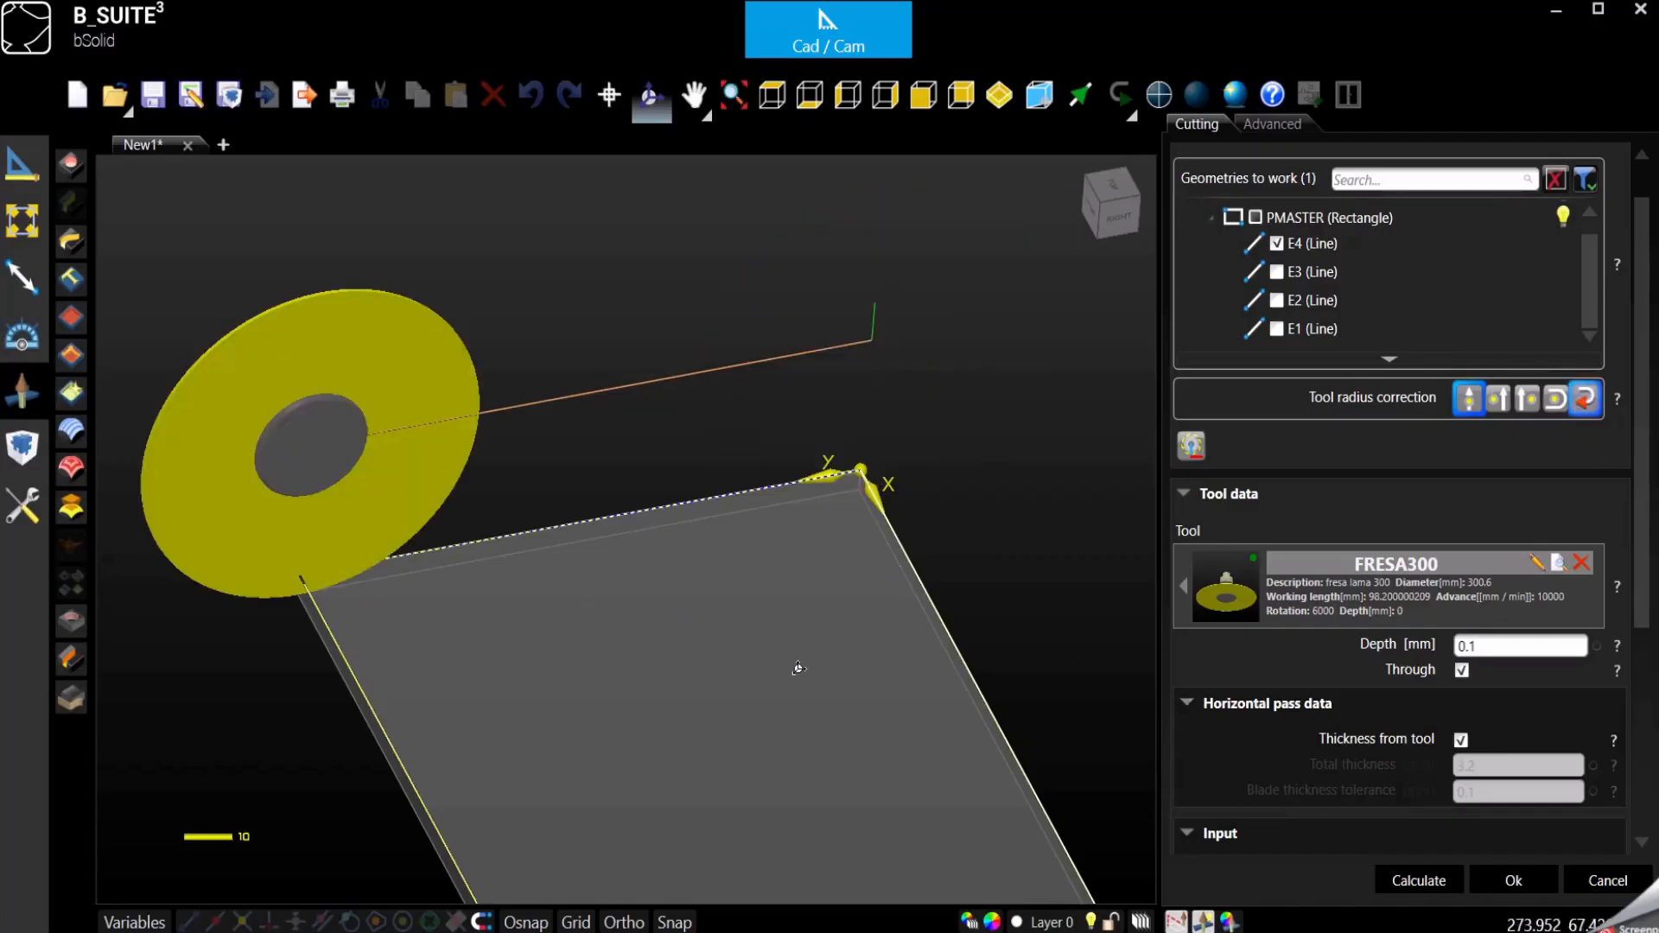
click(1584, 403)
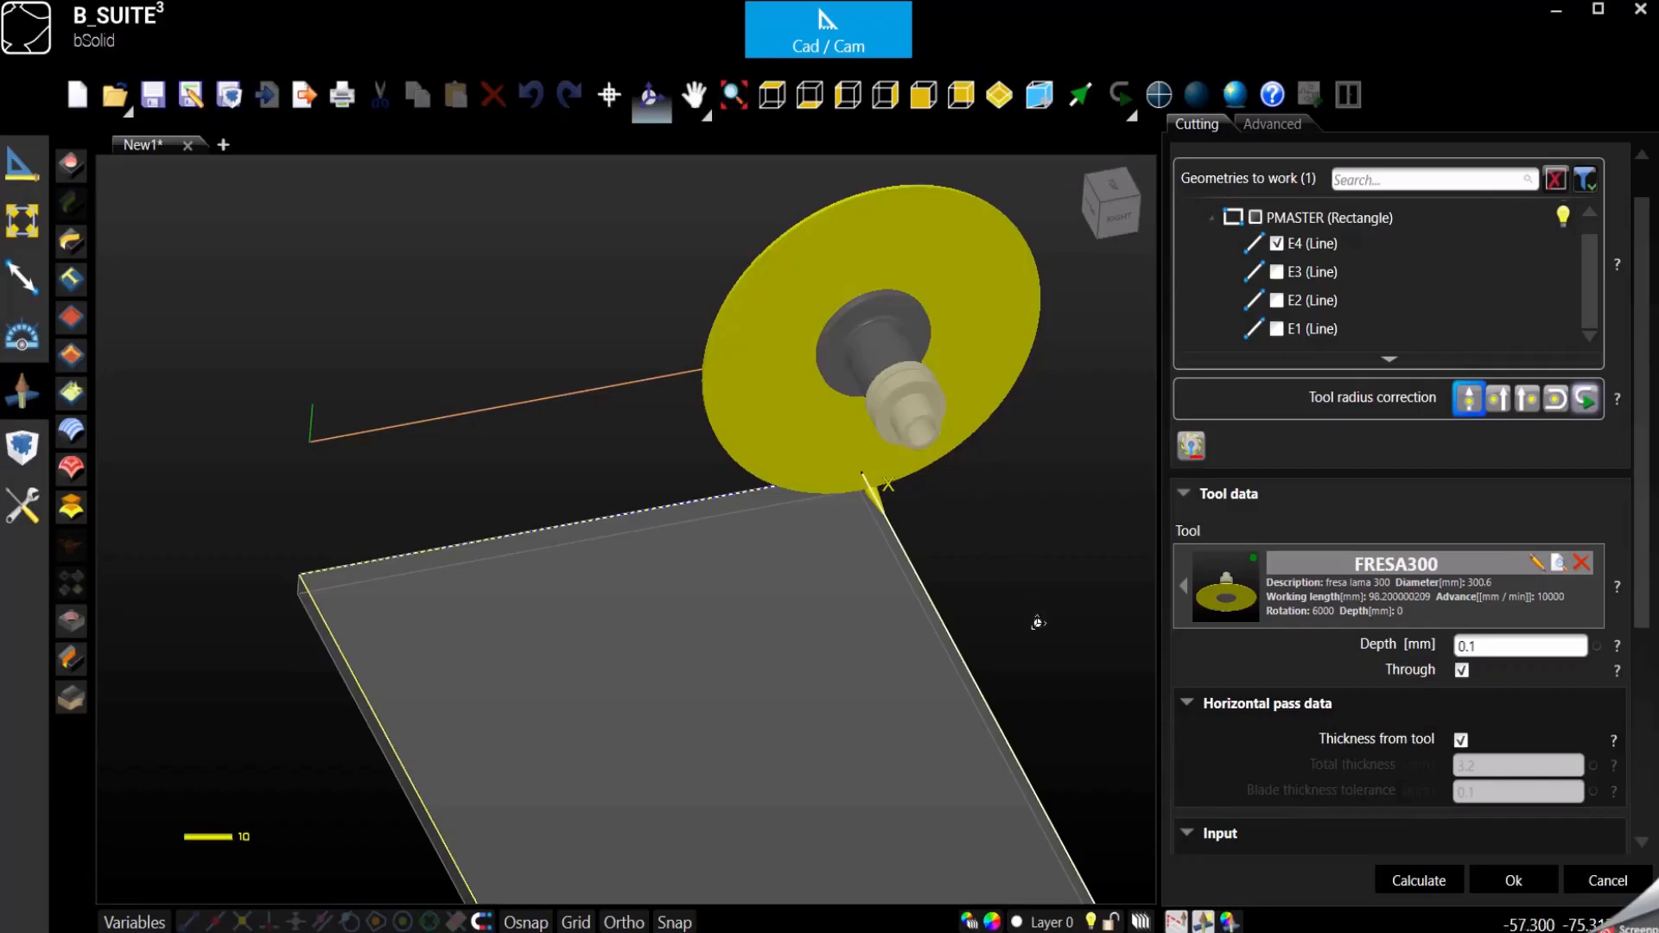
click(1587, 403)
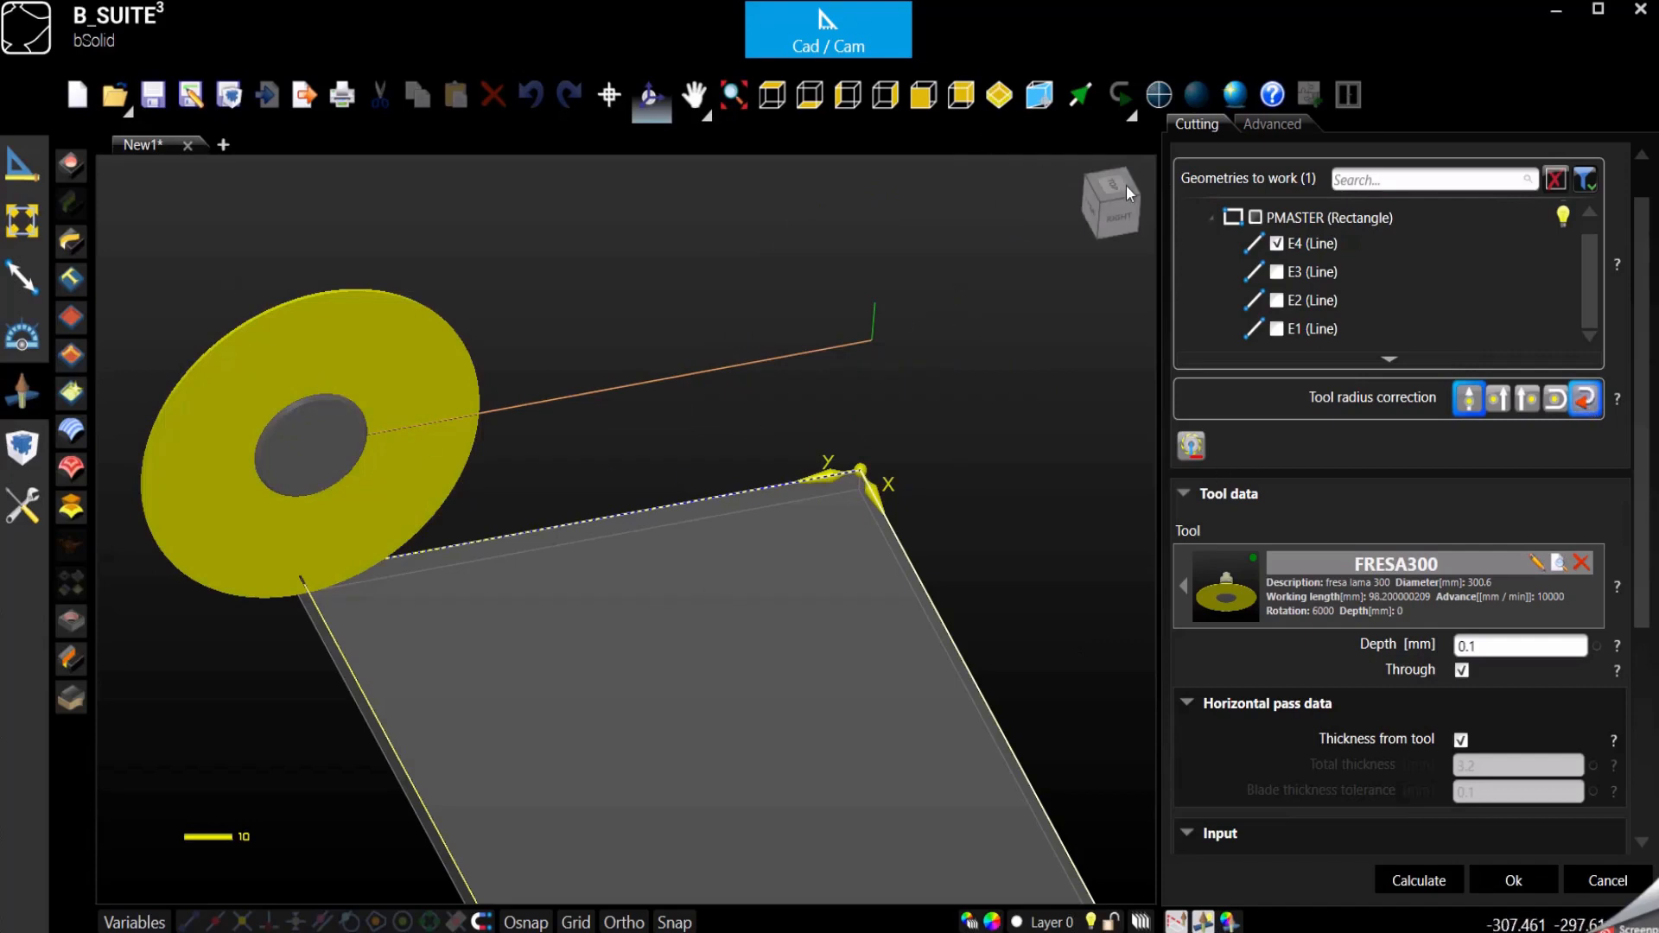
- Try reversing the cutting direction in the additional machining data and view the blade from both sides of the piece
click(1102, 199)
click(1092, 197)
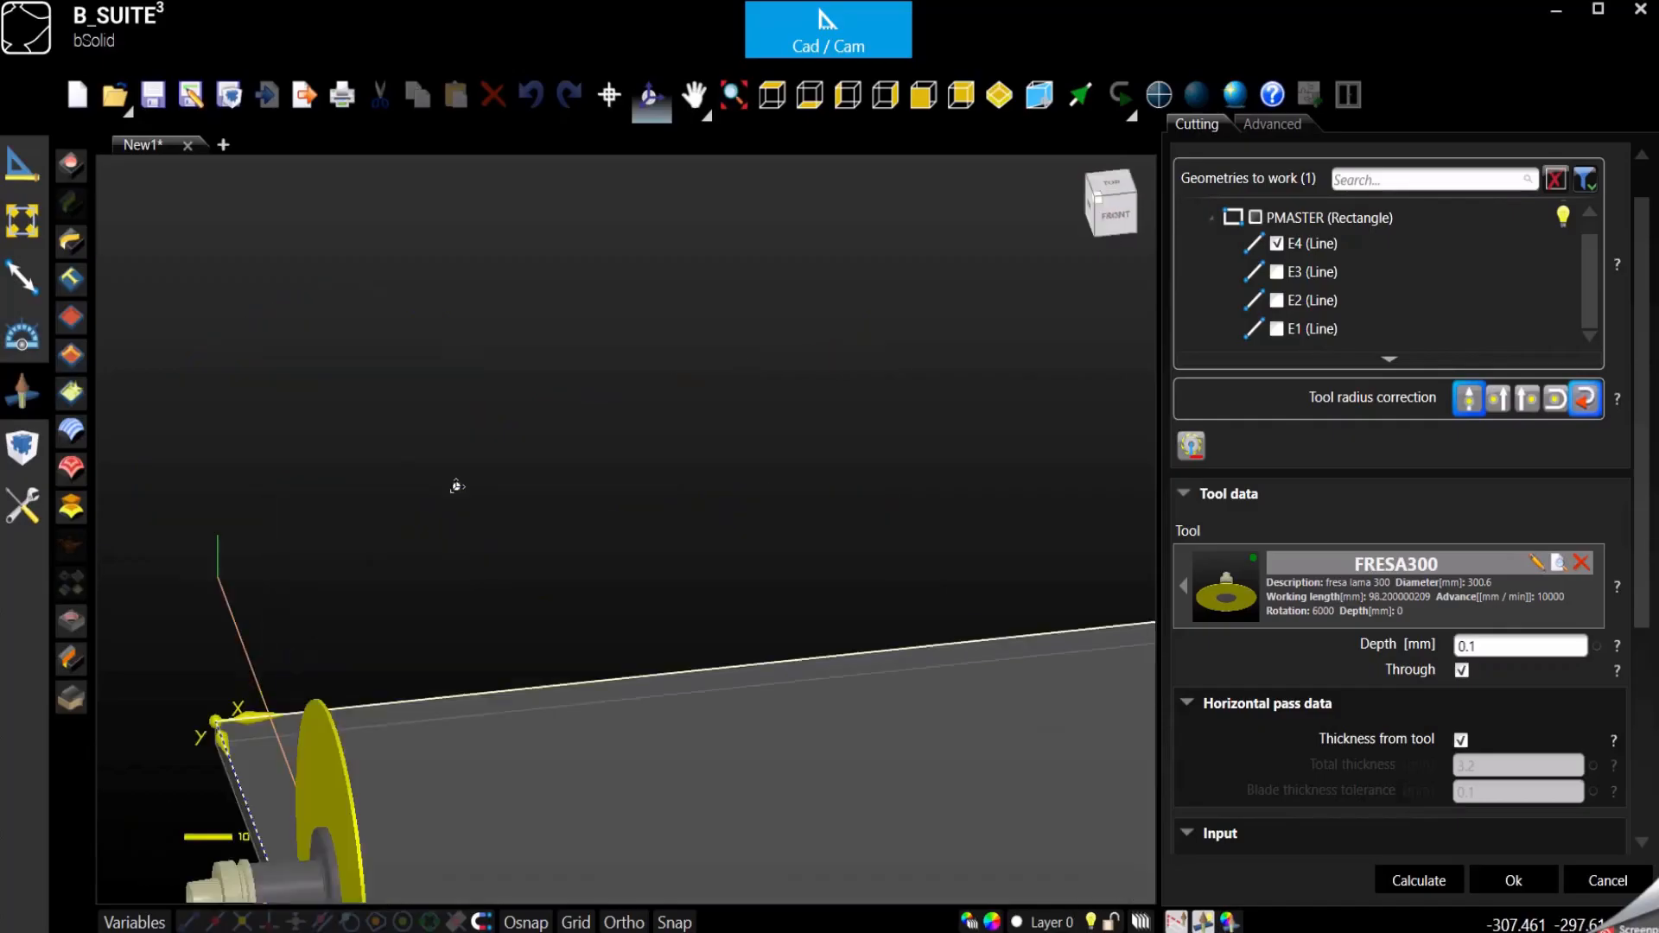
scroll(551, 401, down, 3)
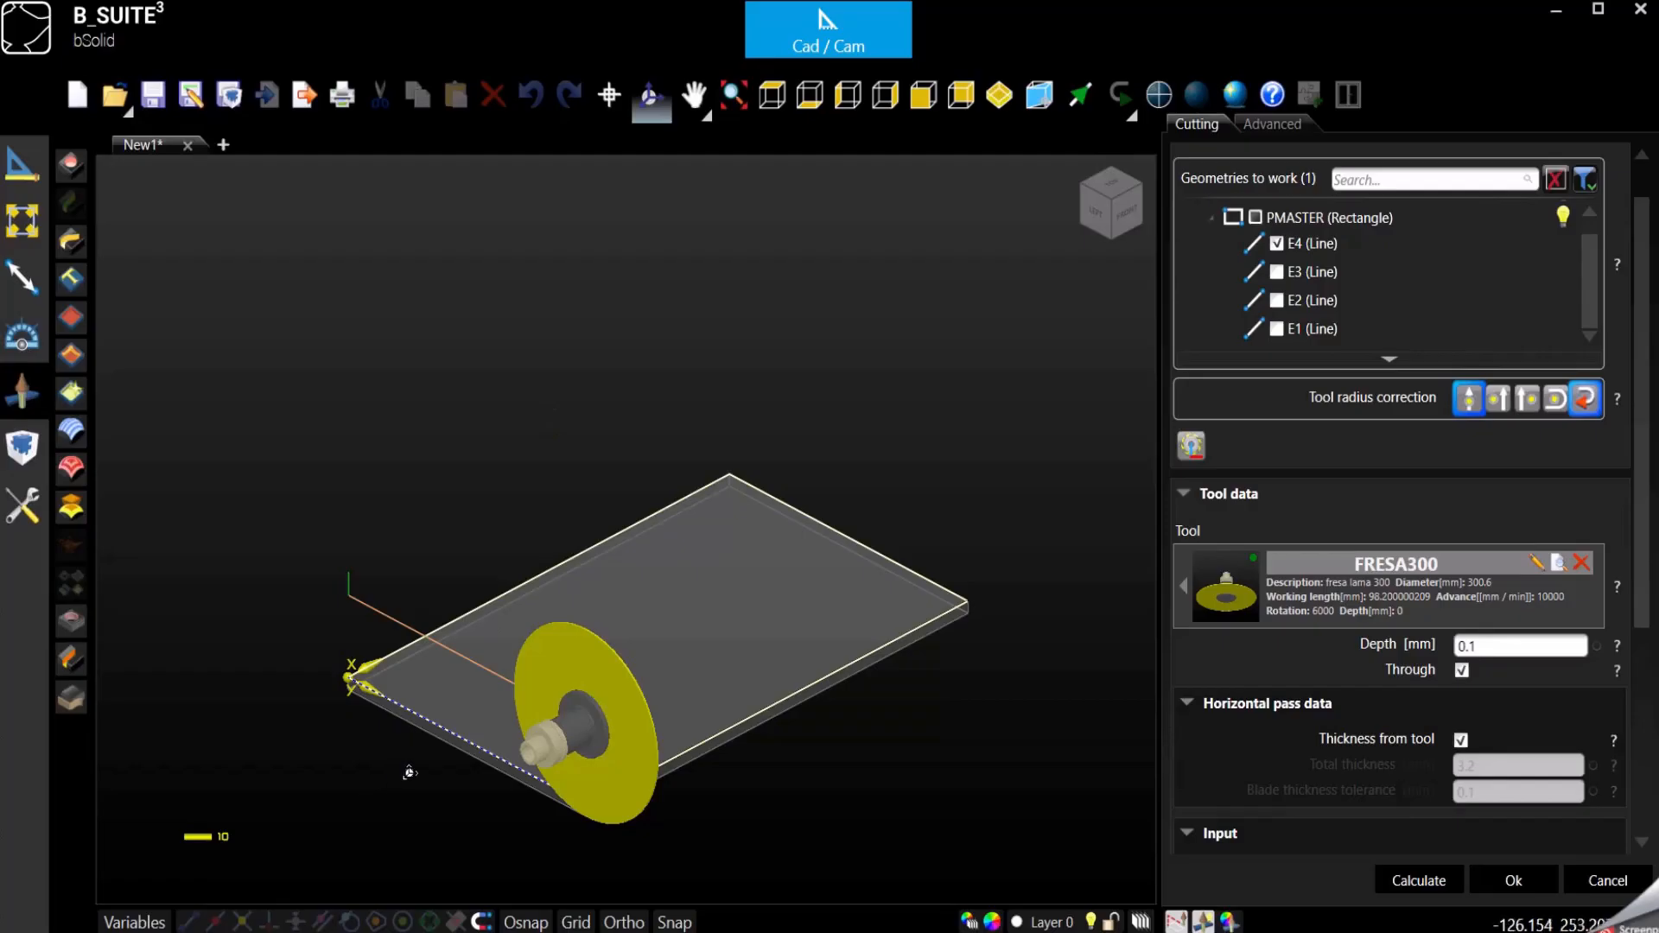
scroll(407, 770, up, 3)
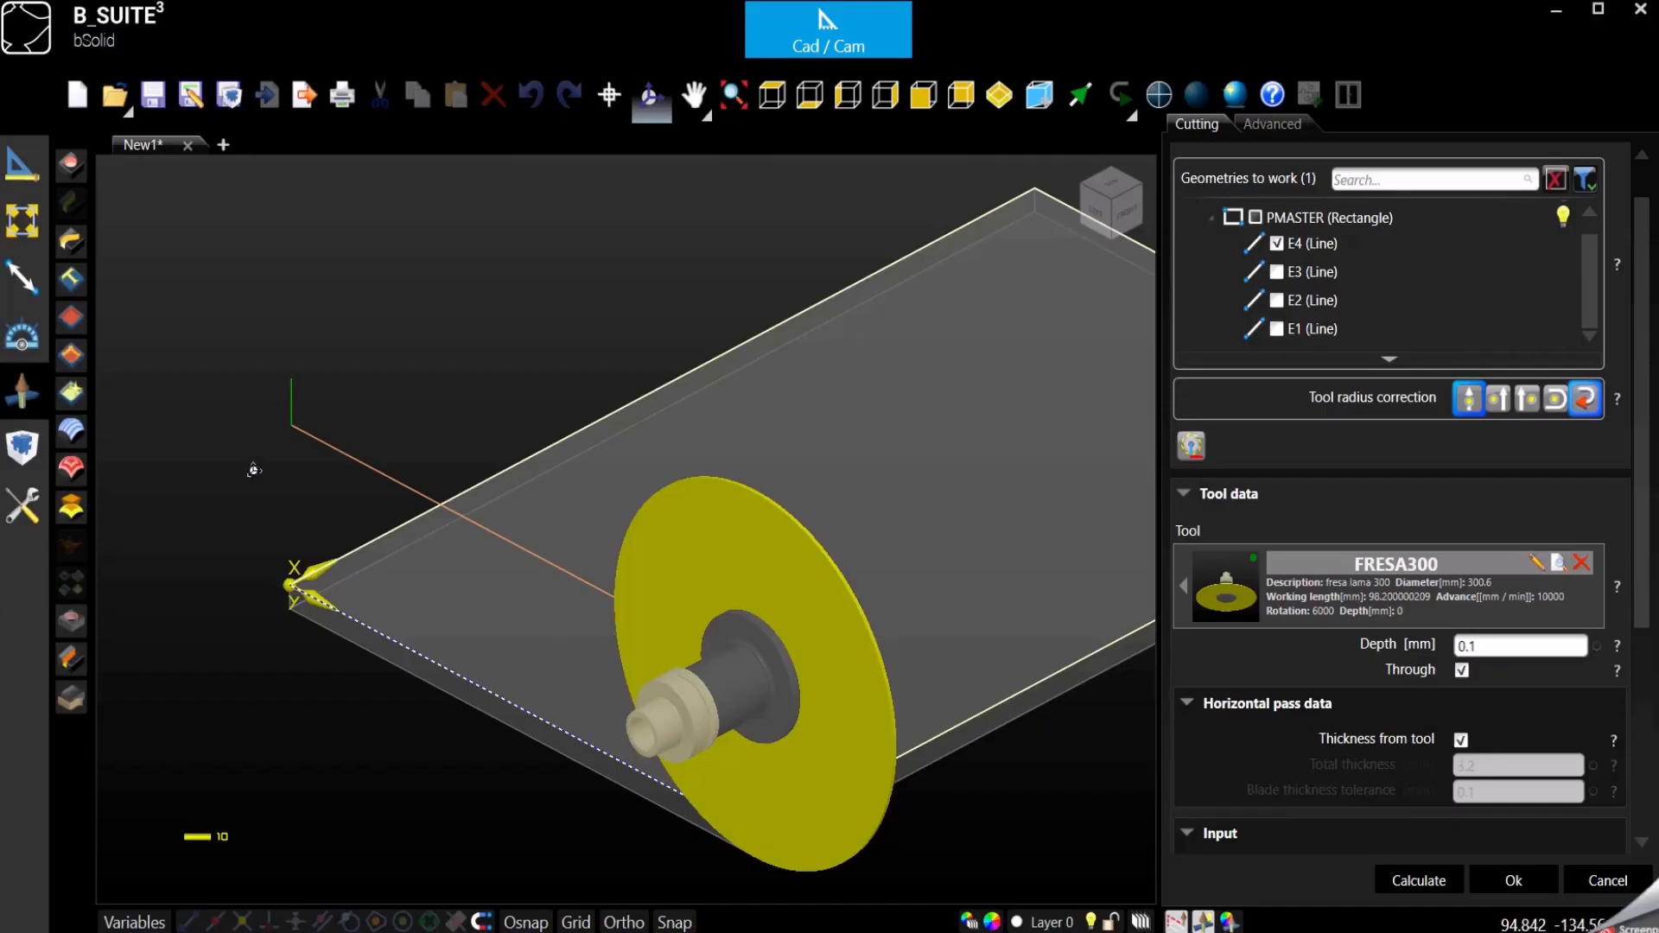
scroll(502, 605, down, 1)
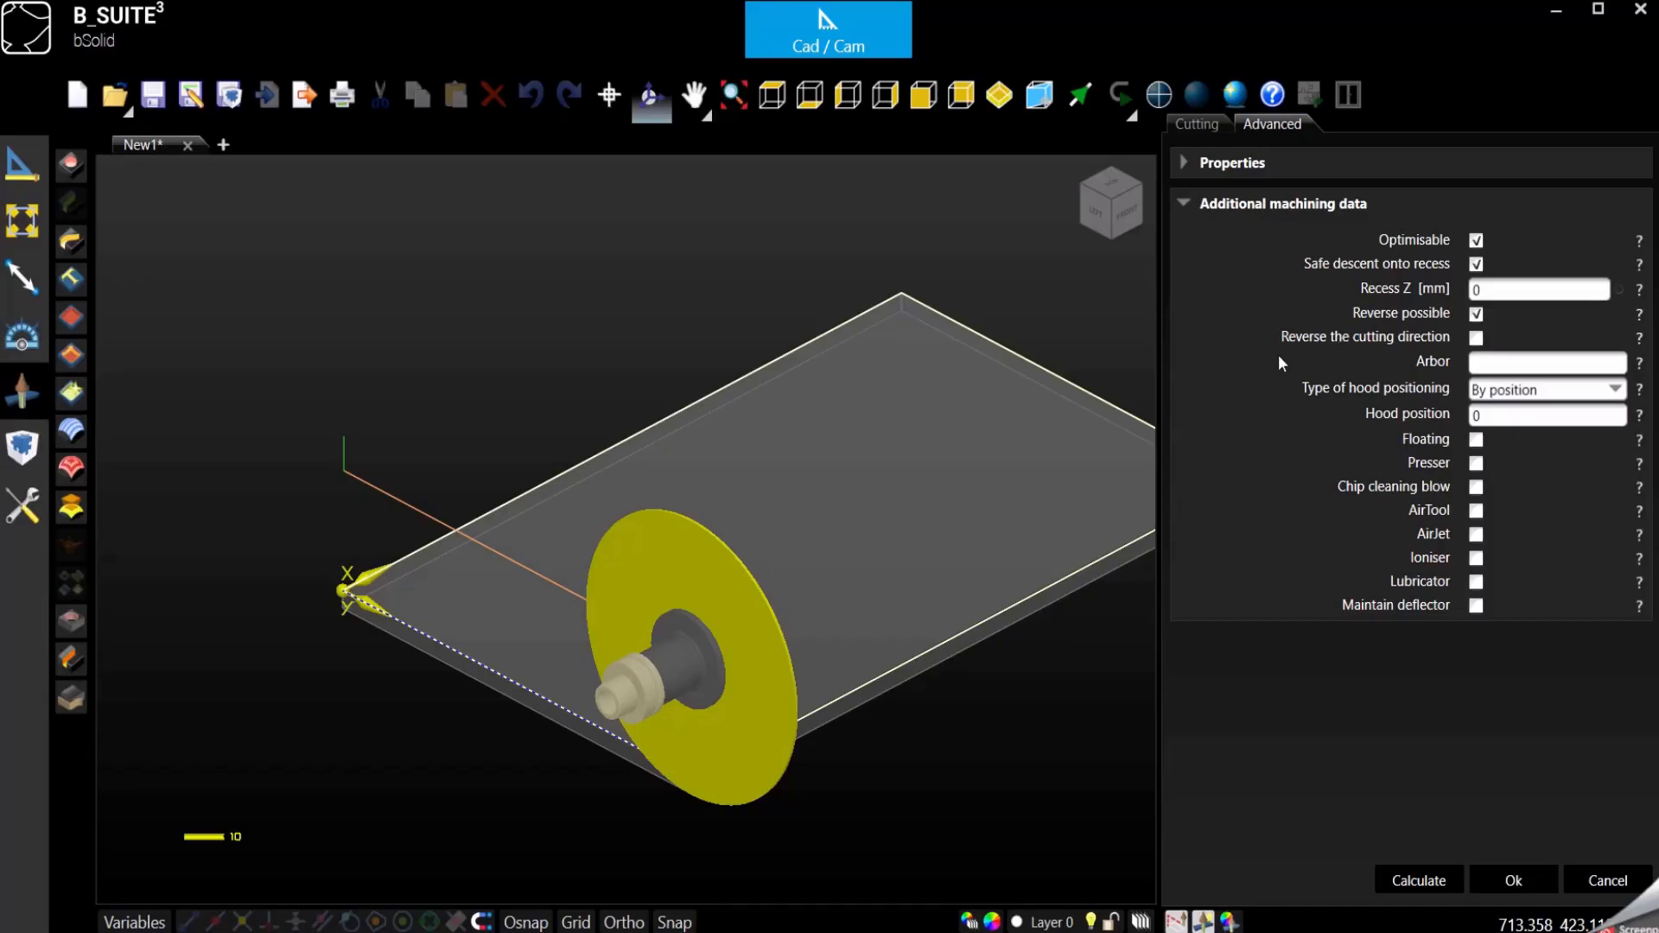
click(1478, 339)
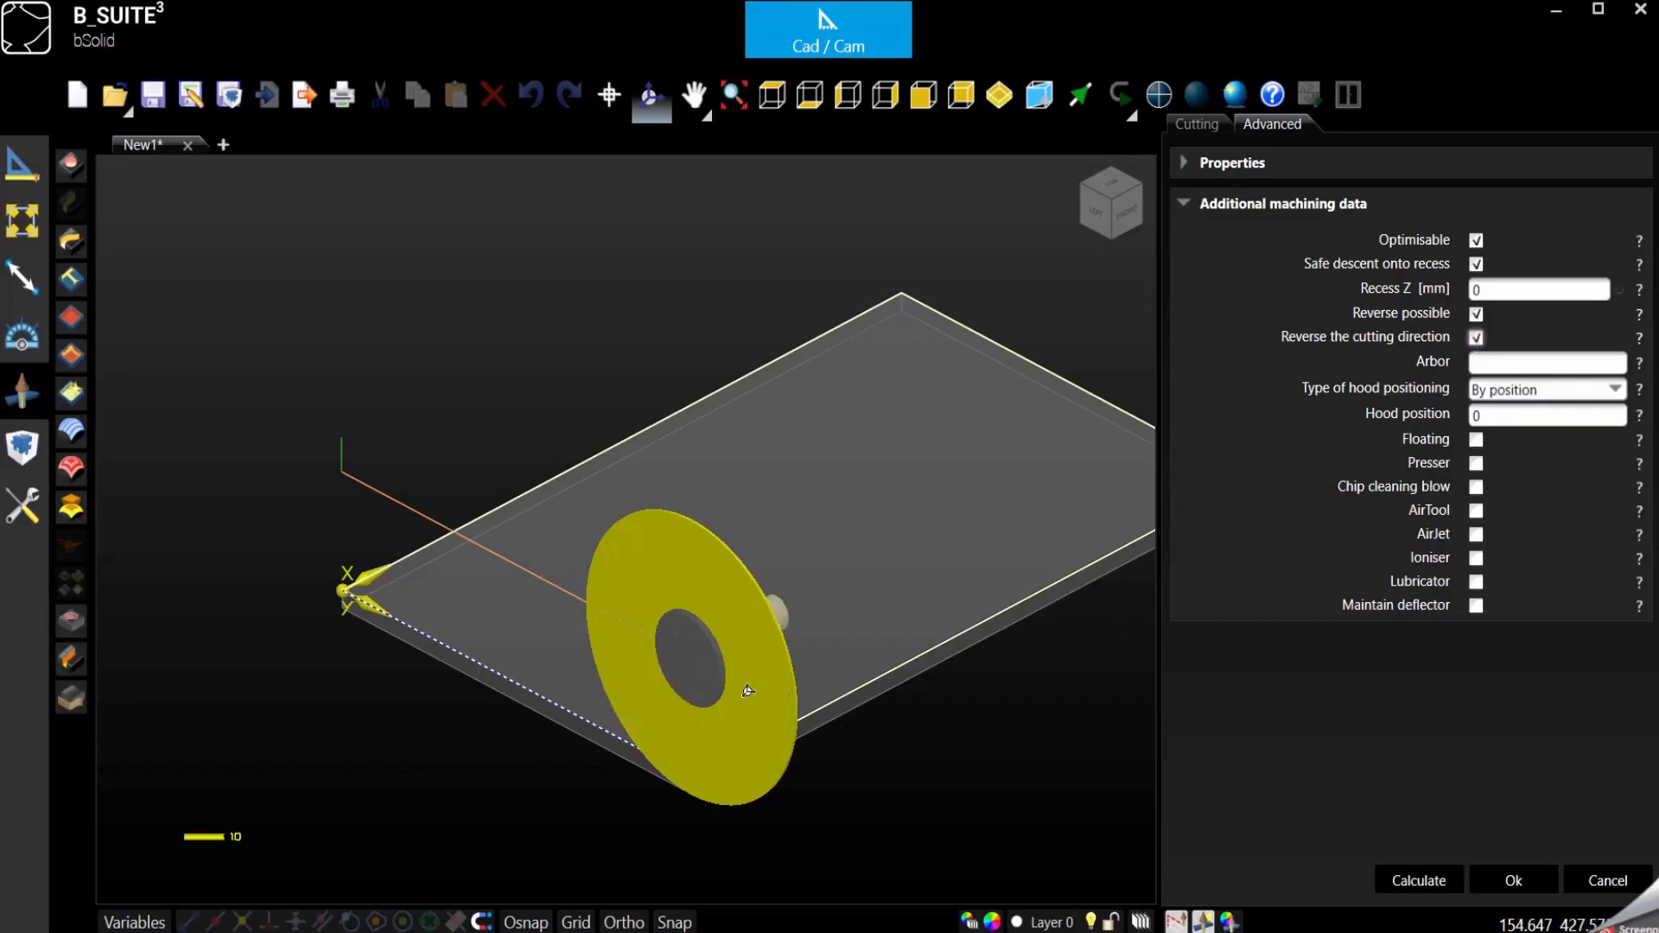
click(1140, 191)
click(1138, 192)
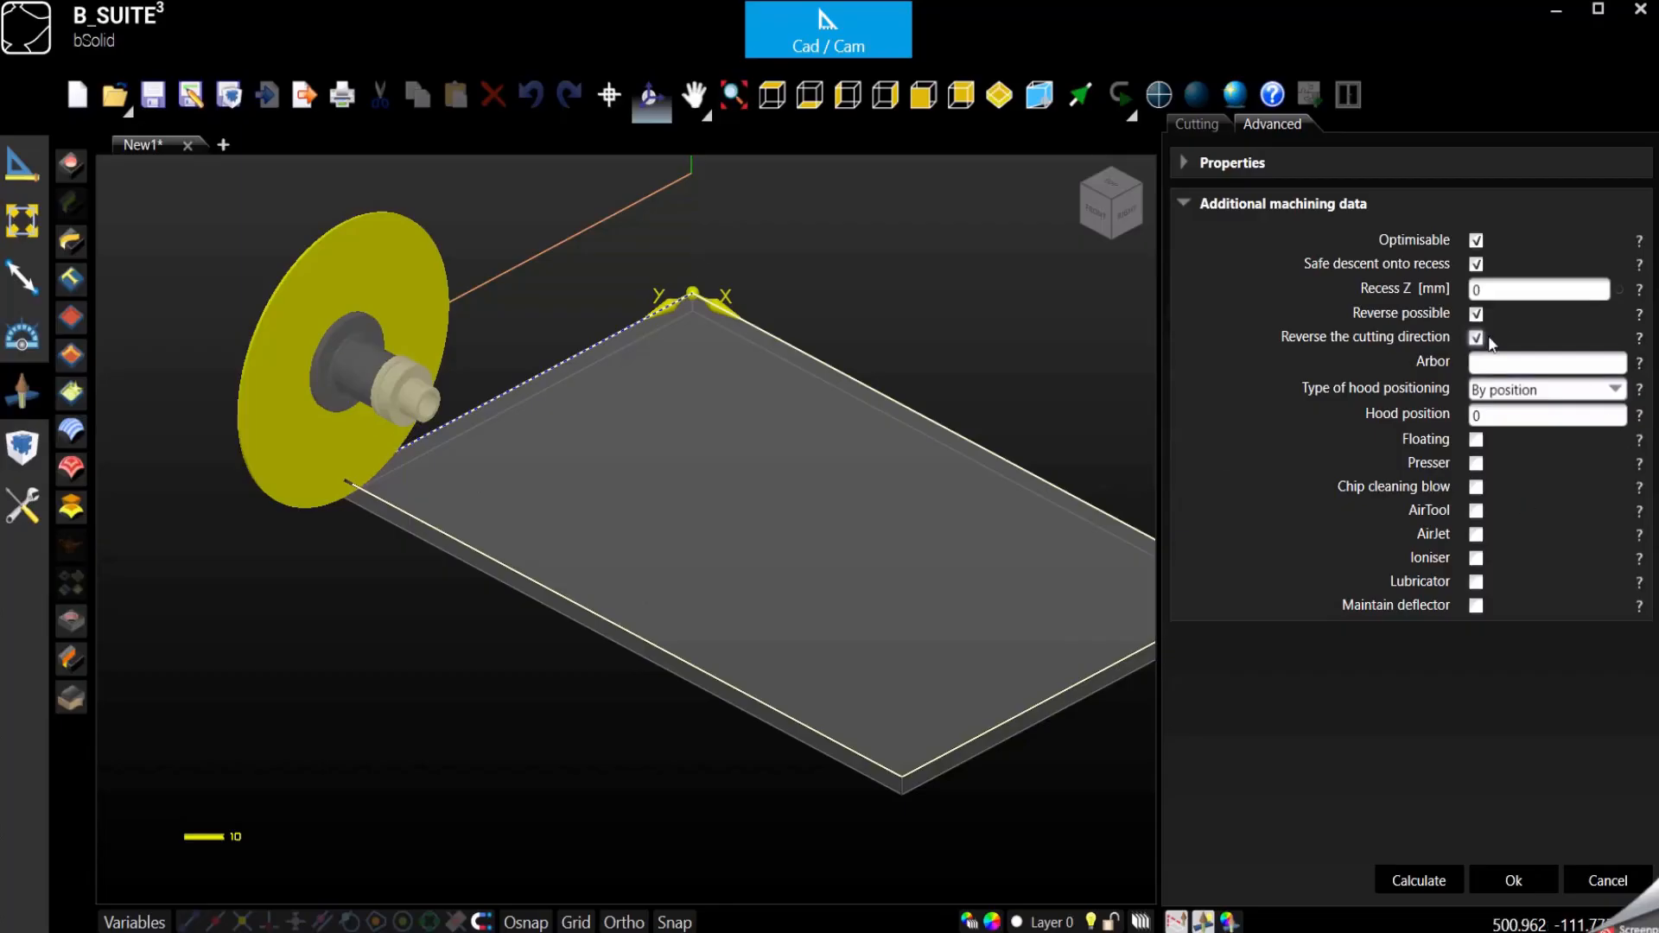
click(1476, 338)
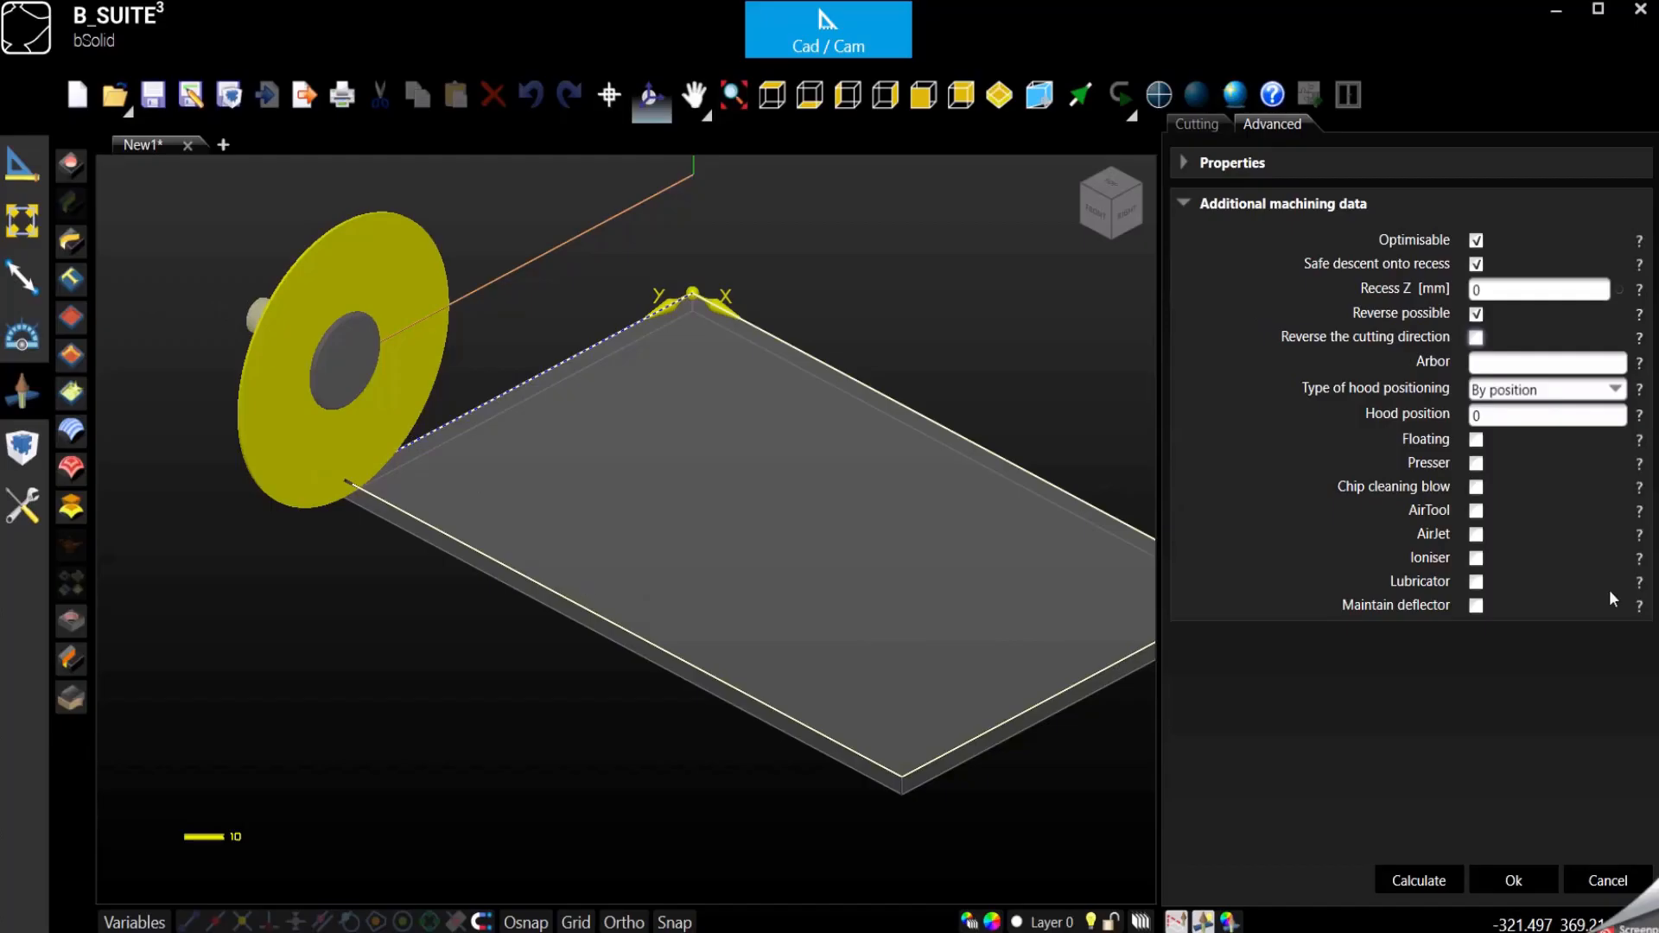
drag(1492, 416, 1263, 361)
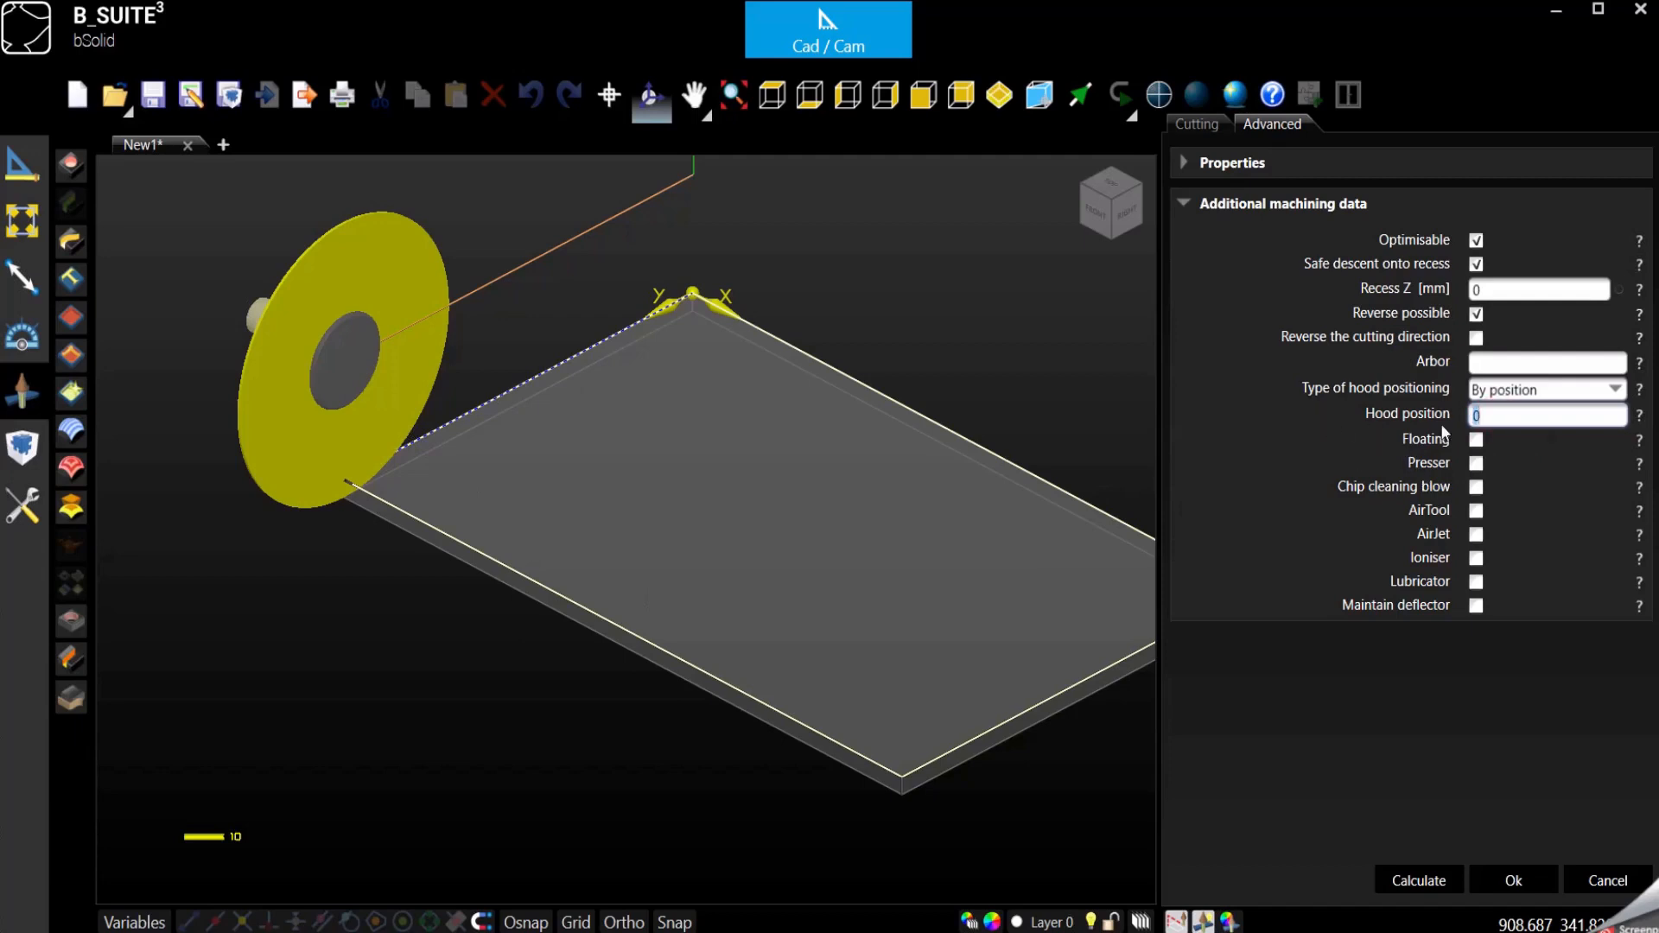
click(1526, 422)
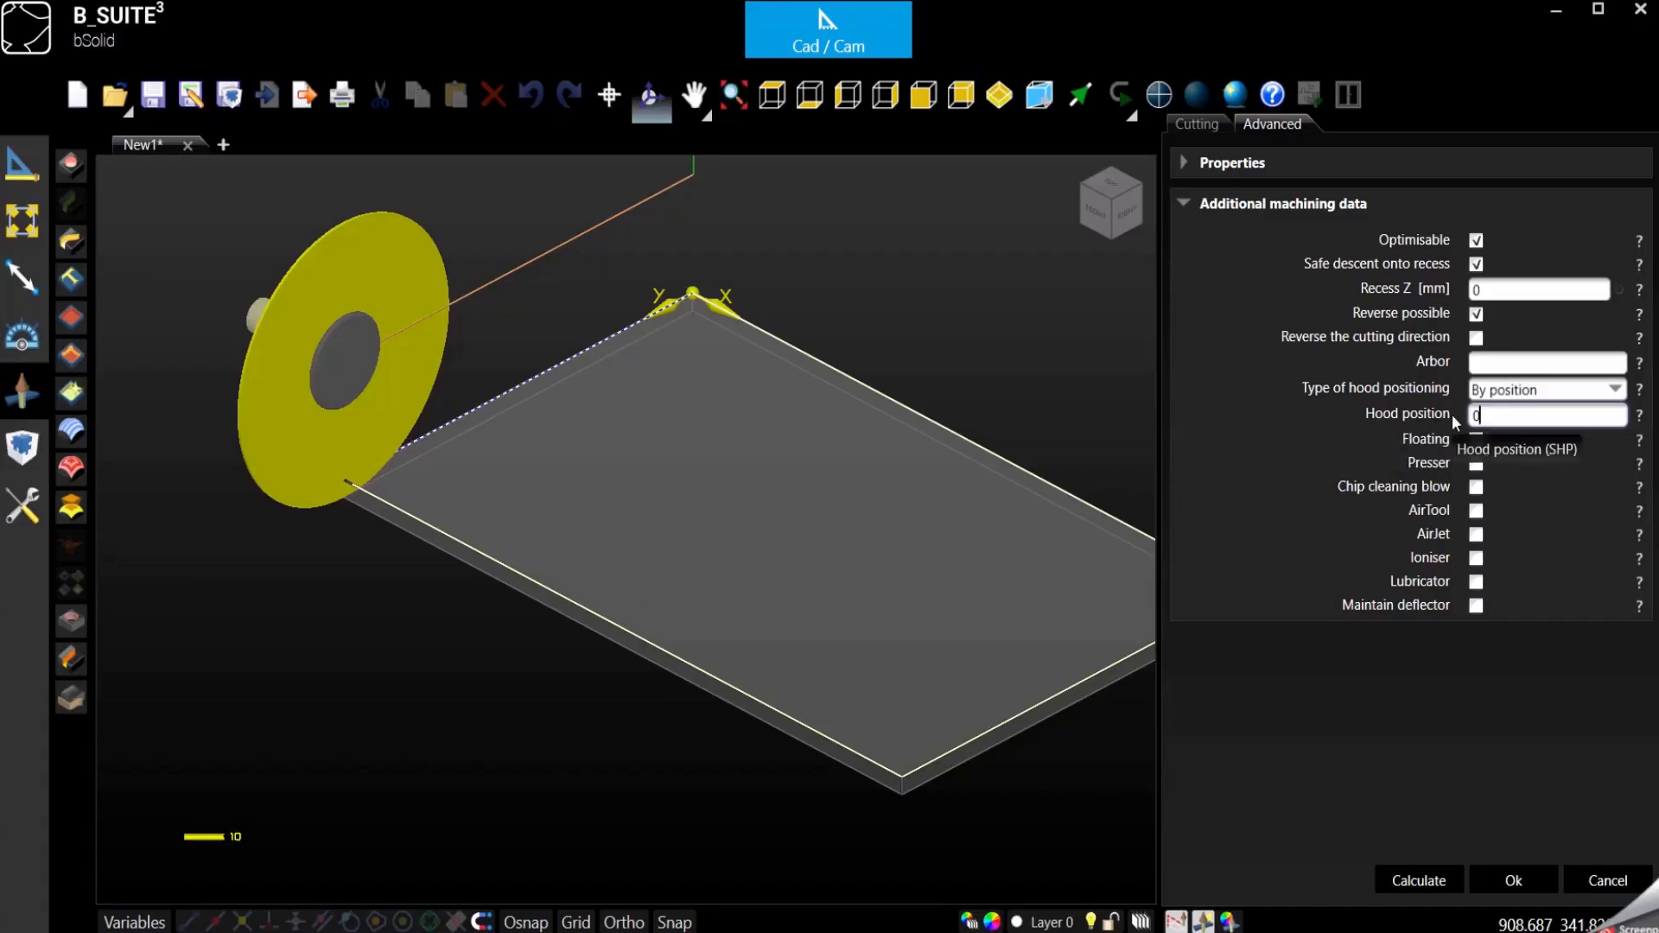
drag(1511, 416, 1396, 421)
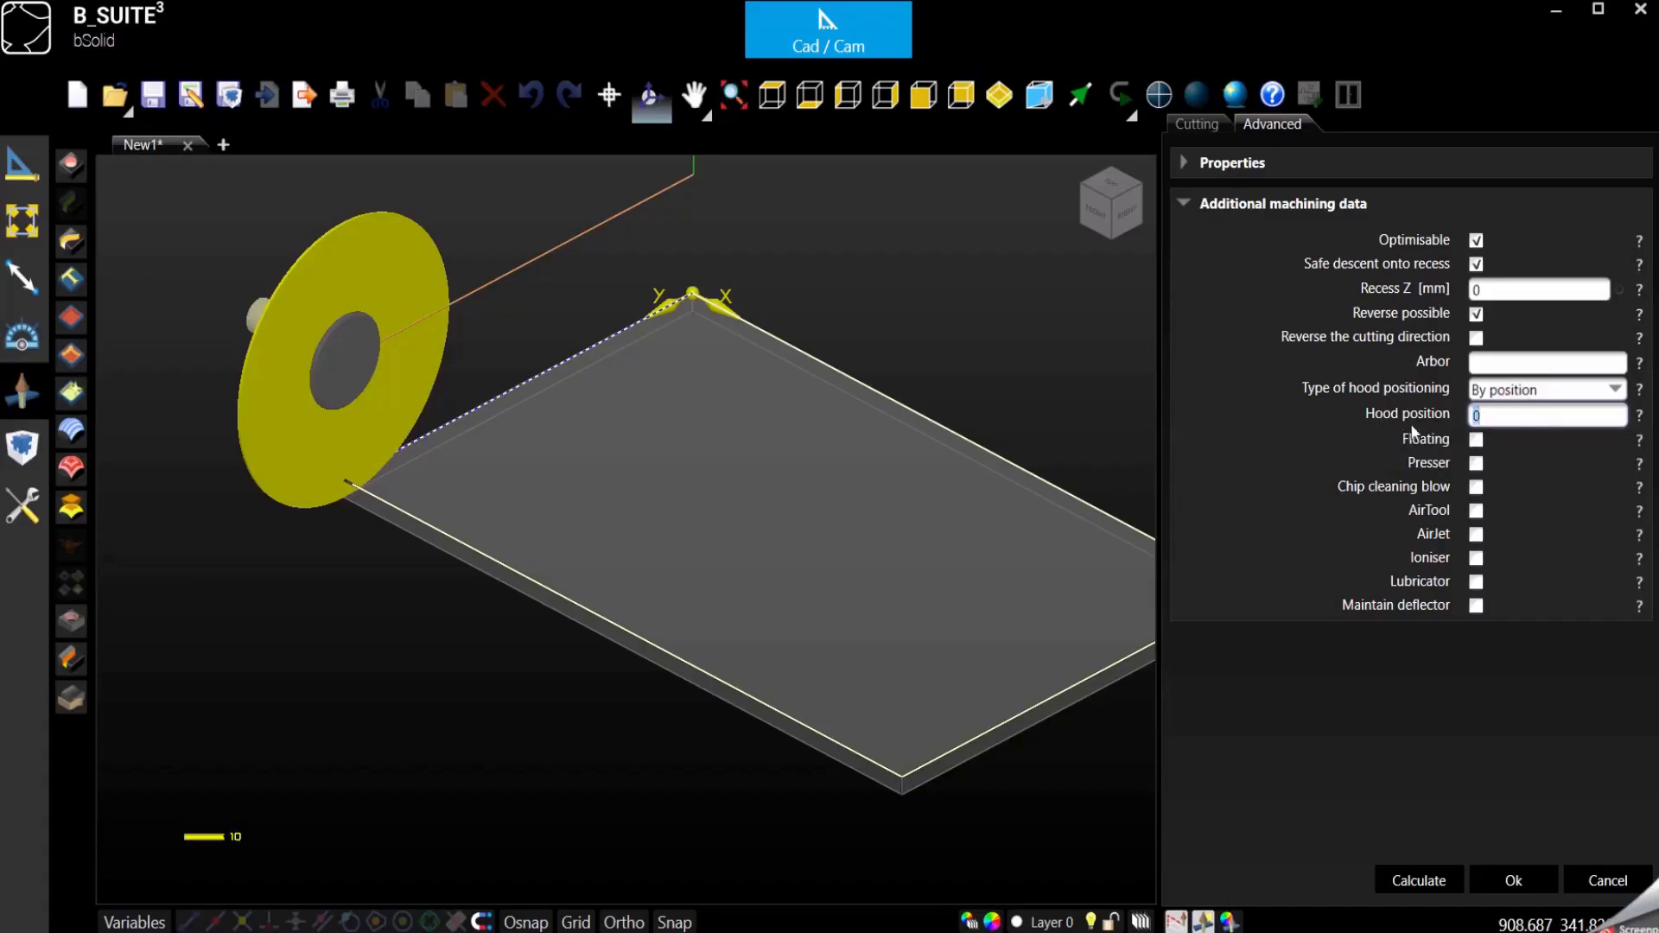
click(1509, 414)
- Return to the cutting data and stop taking the horizontal pass thickness from the tool
click(1184, 127)
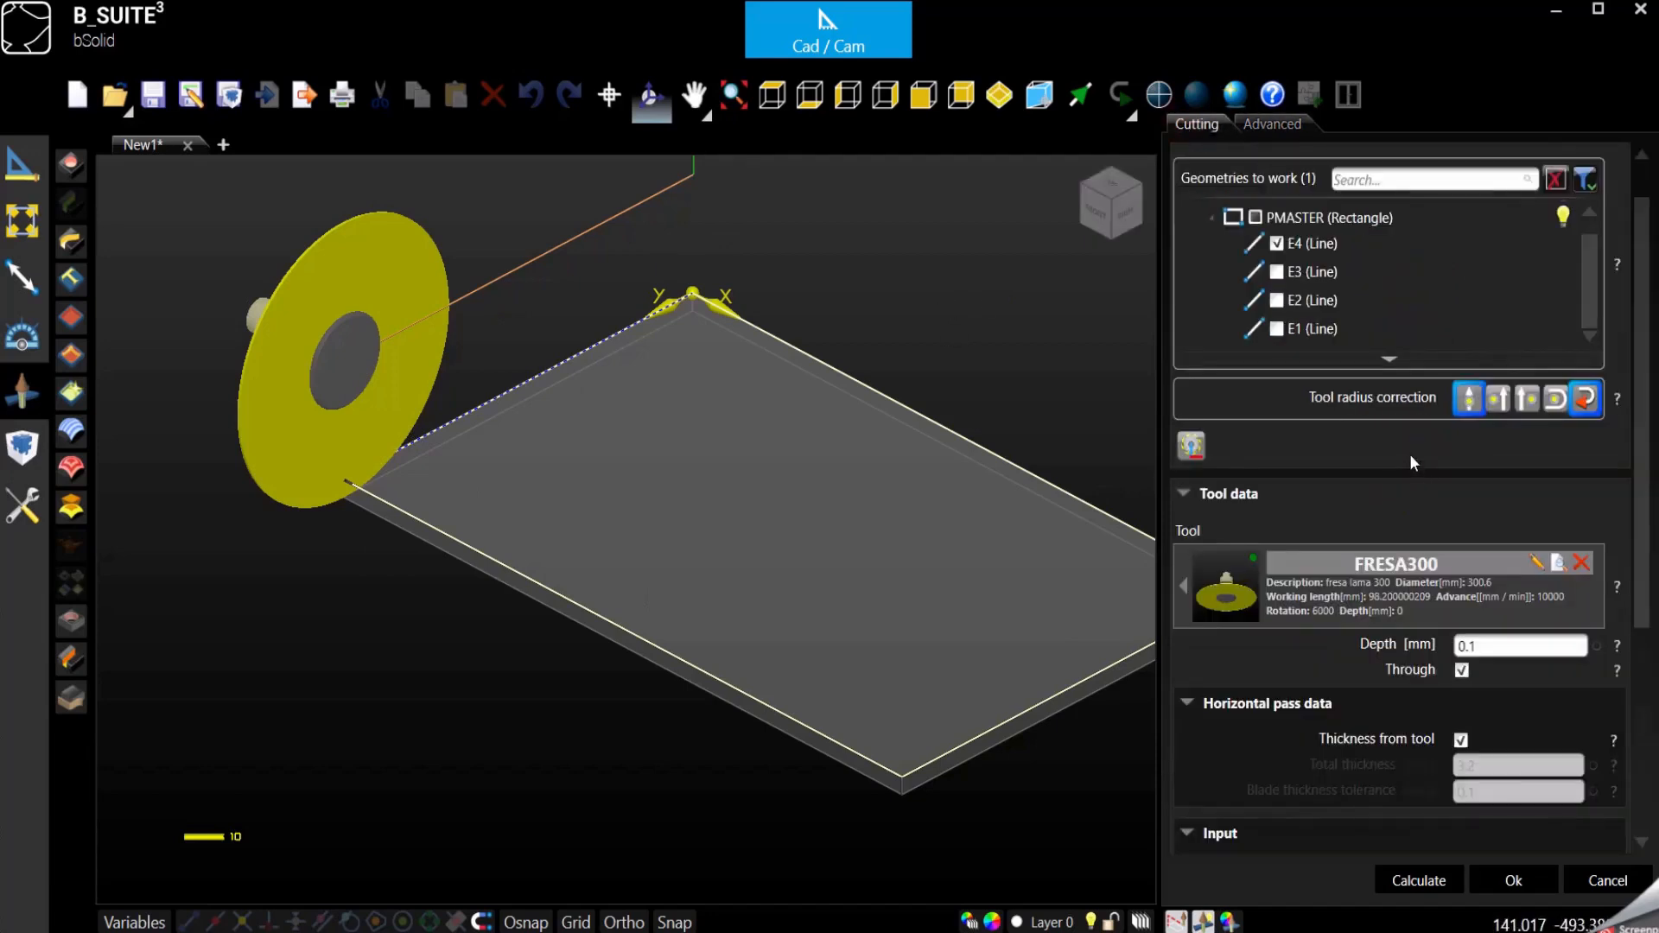
scroll(1417, 484, down, 3)
scroll(1415, 494, down, 2)
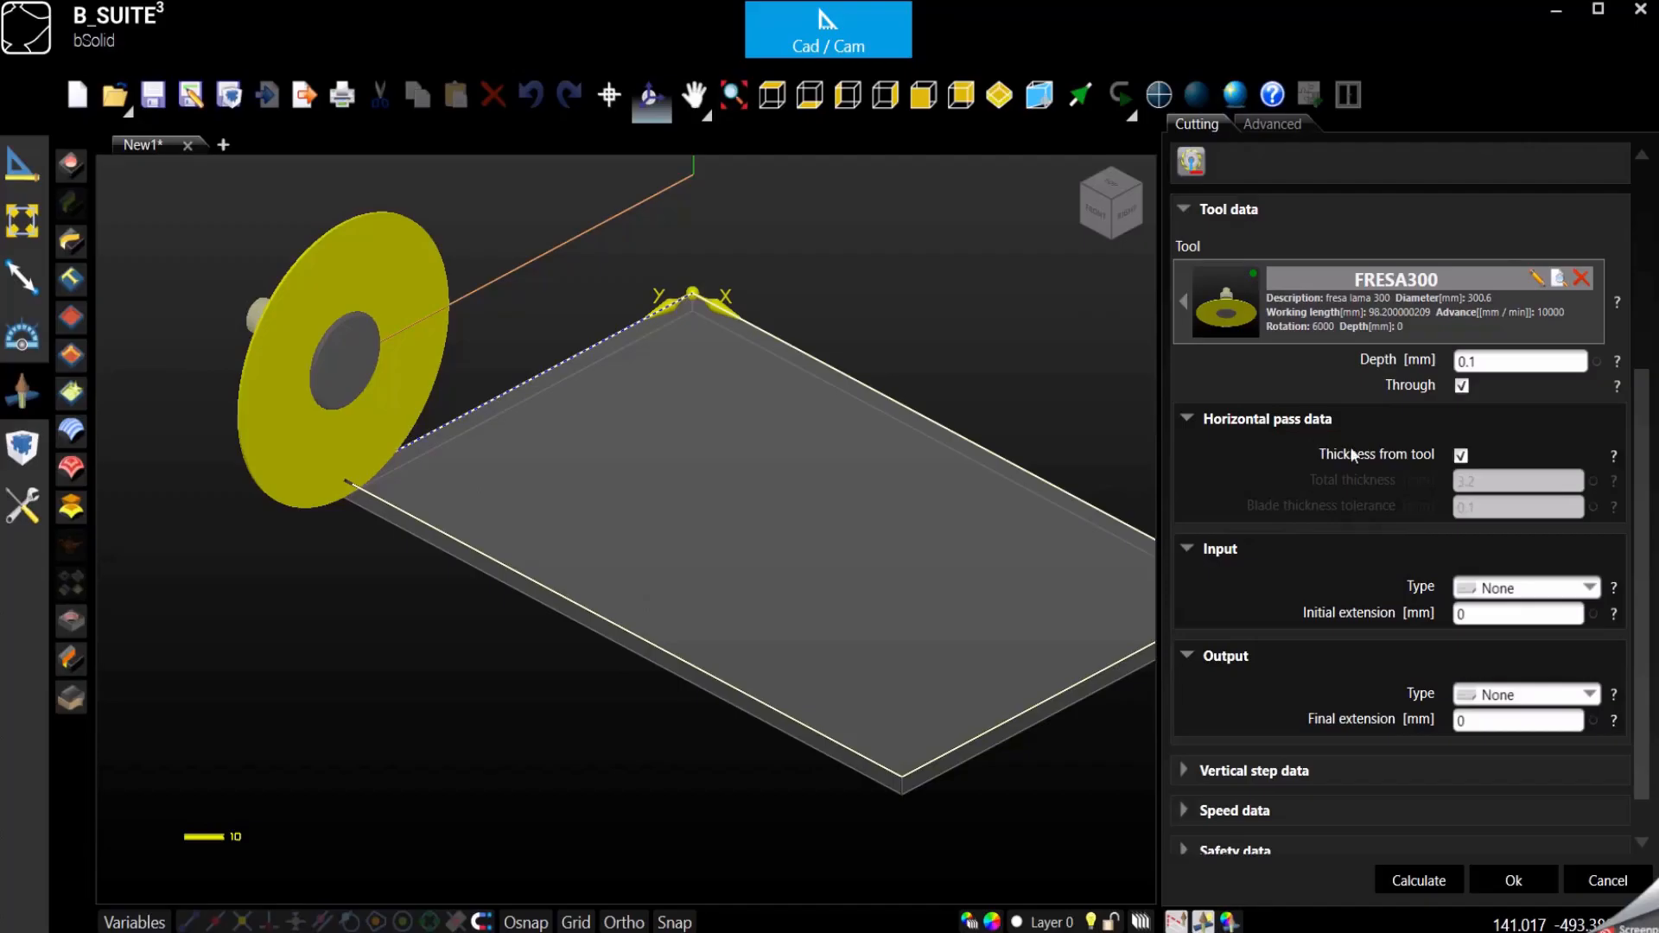
click(1461, 456)
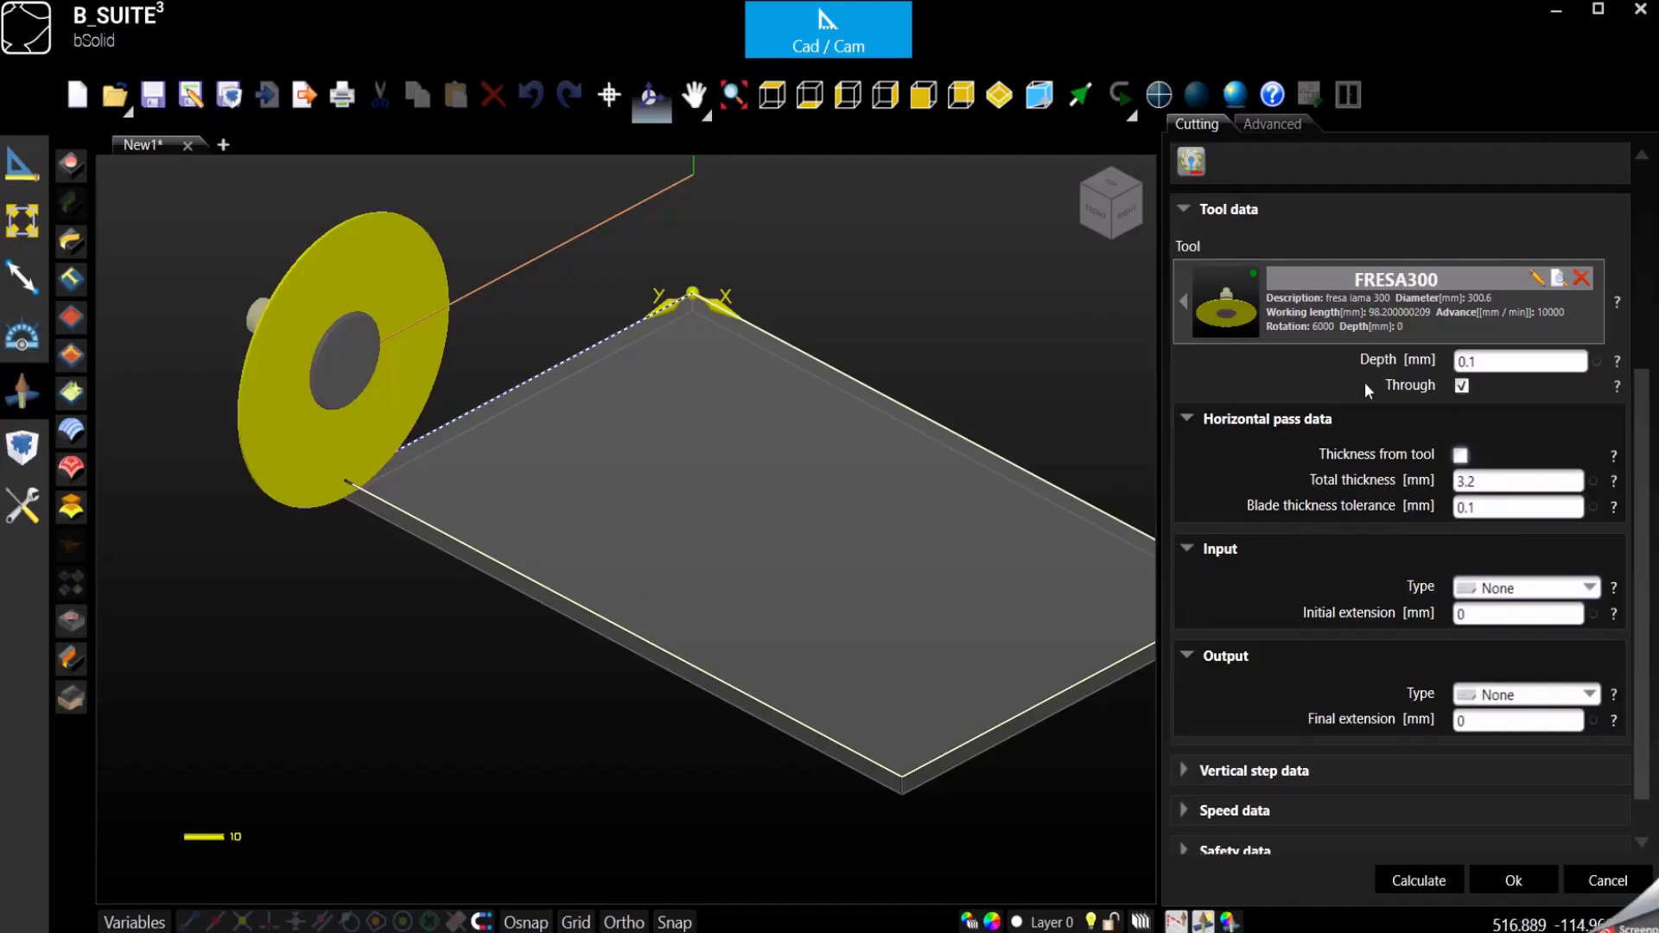
double_click(1497, 484)
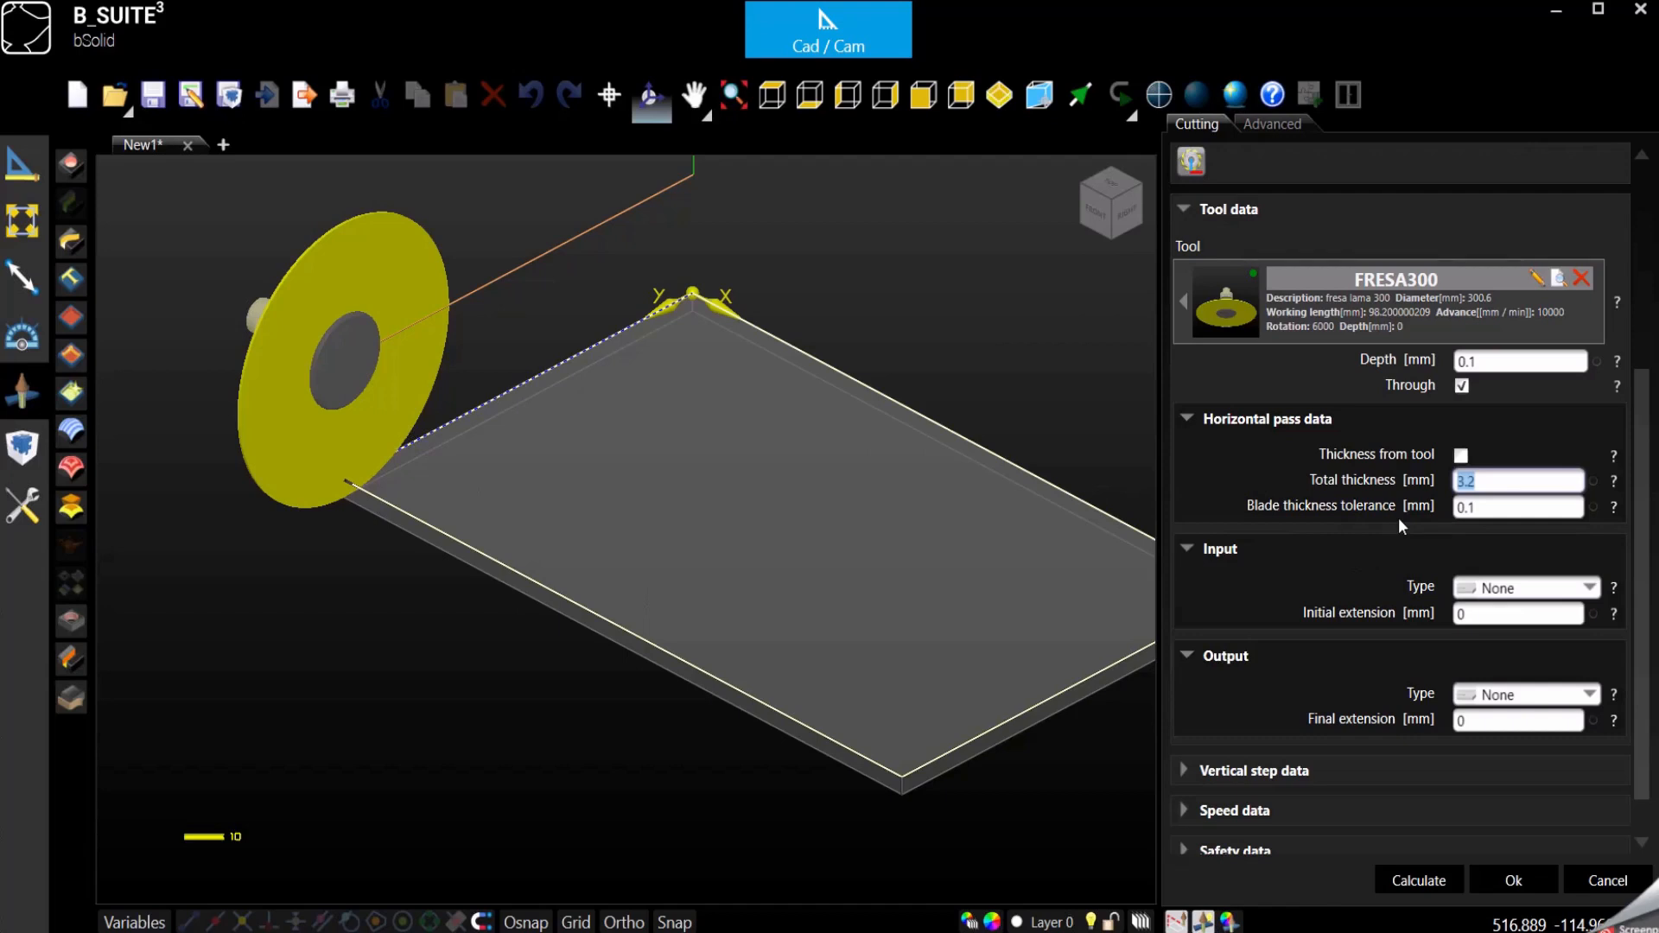
click(1491, 480)
drag(1490, 481, 1336, 509)
- Show the piece from the top, try the left tool radius correction and set the correction to the right of line E4
click(780, 91)
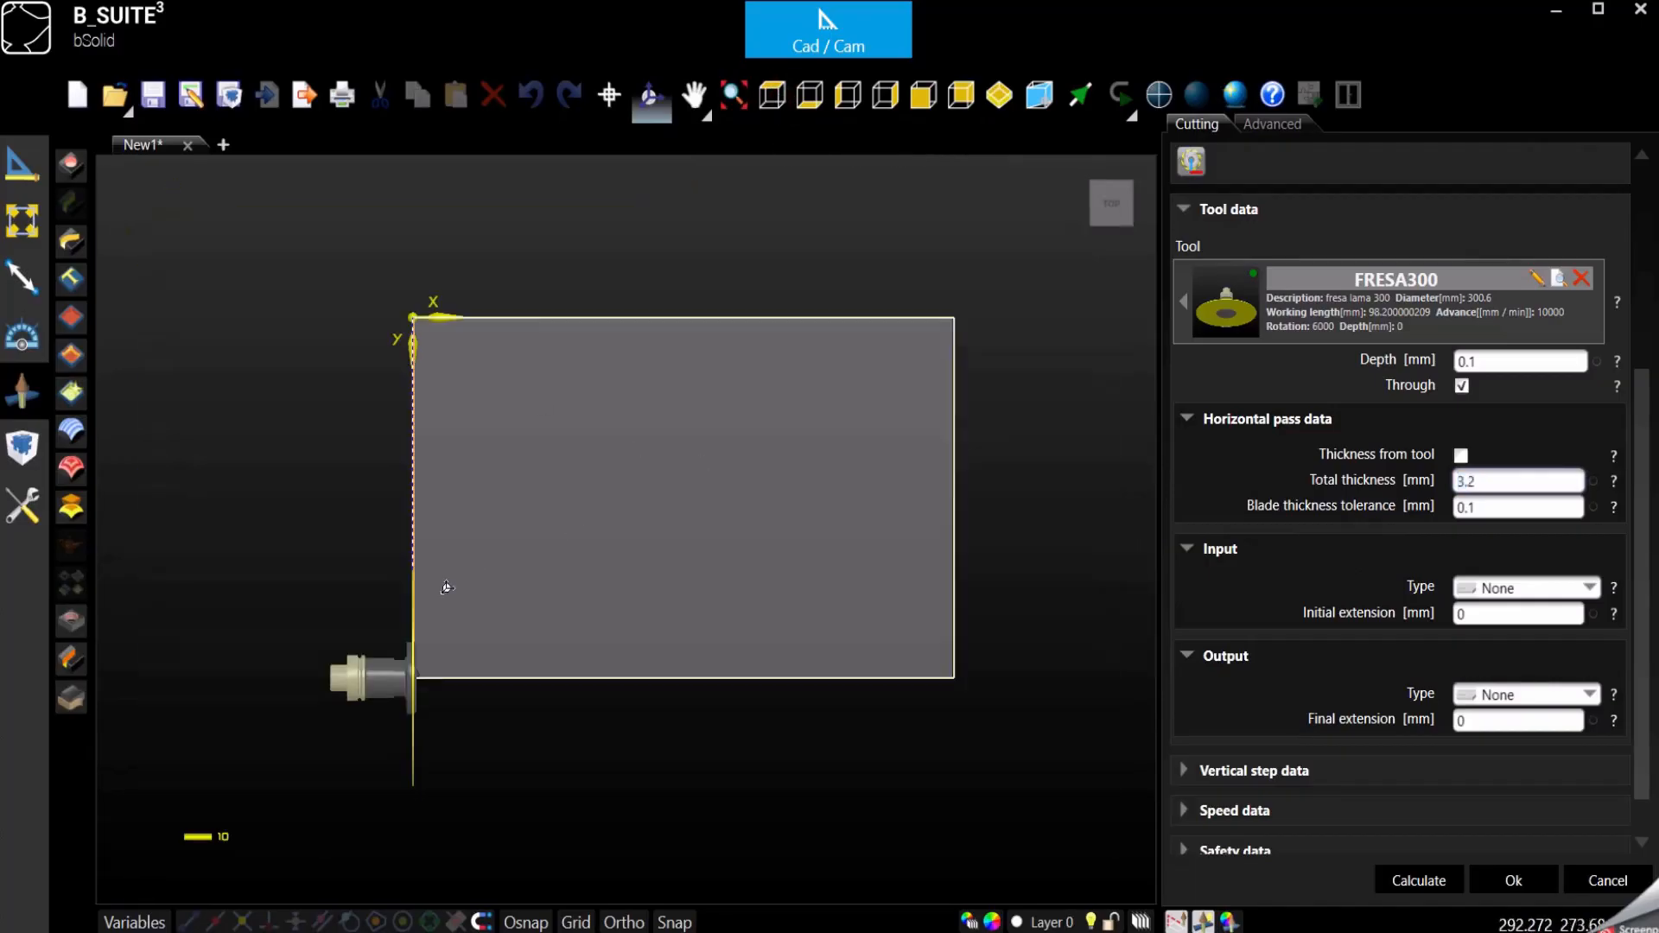
scroll(414, 591, up, 4)
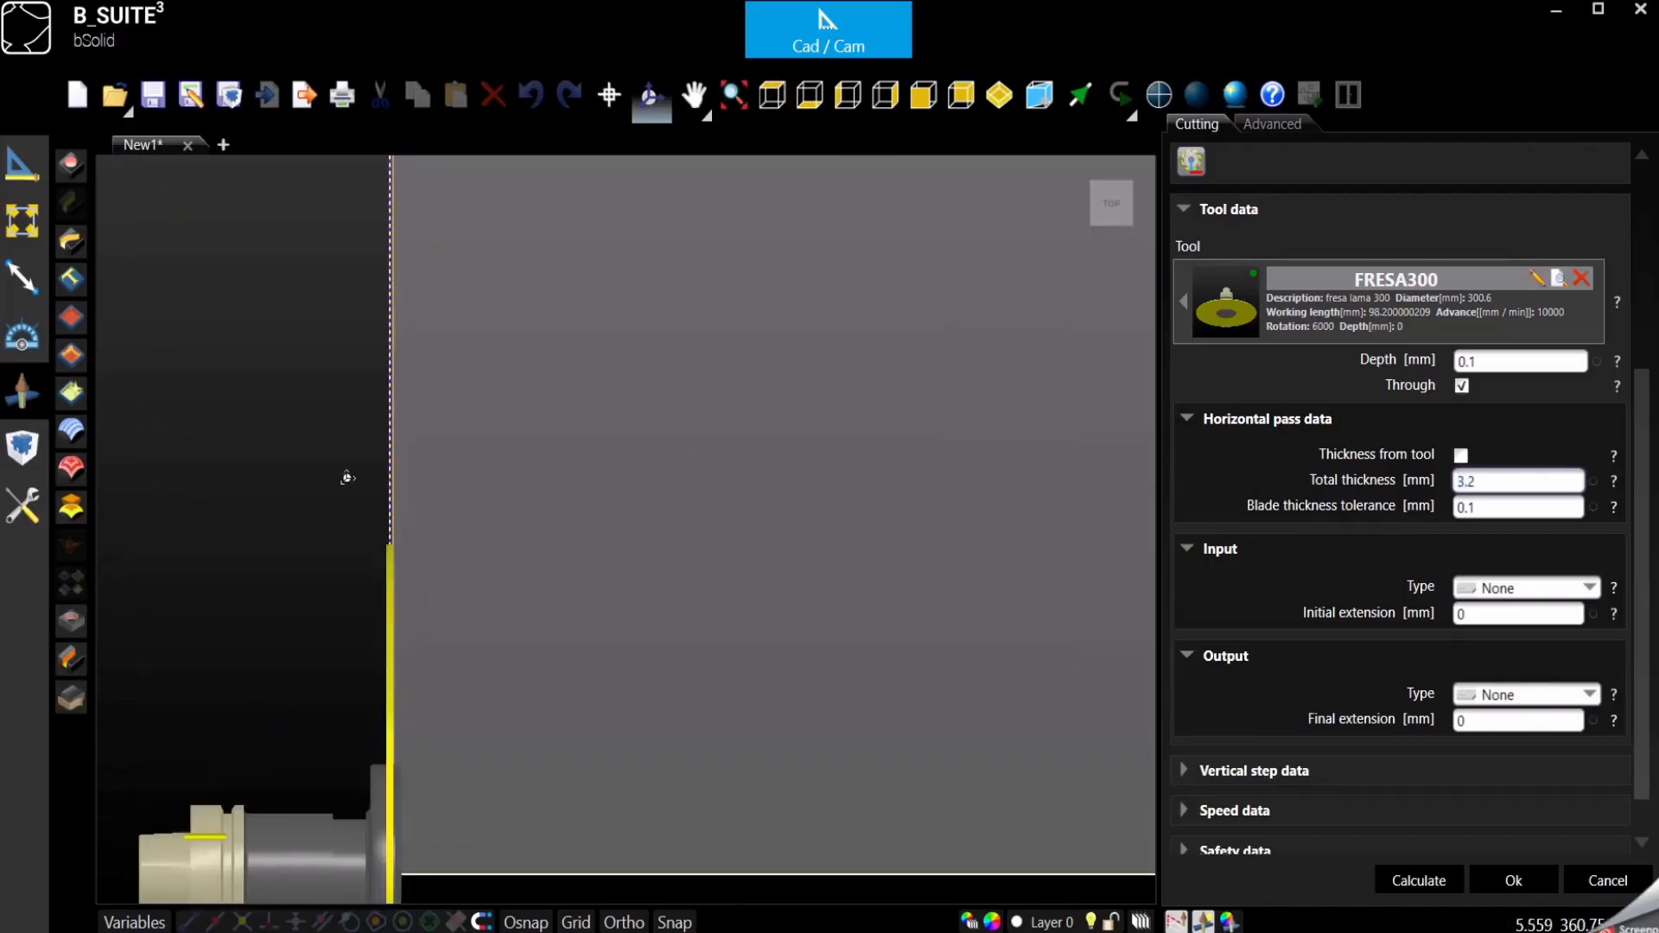
scroll(385, 502, up, 2)
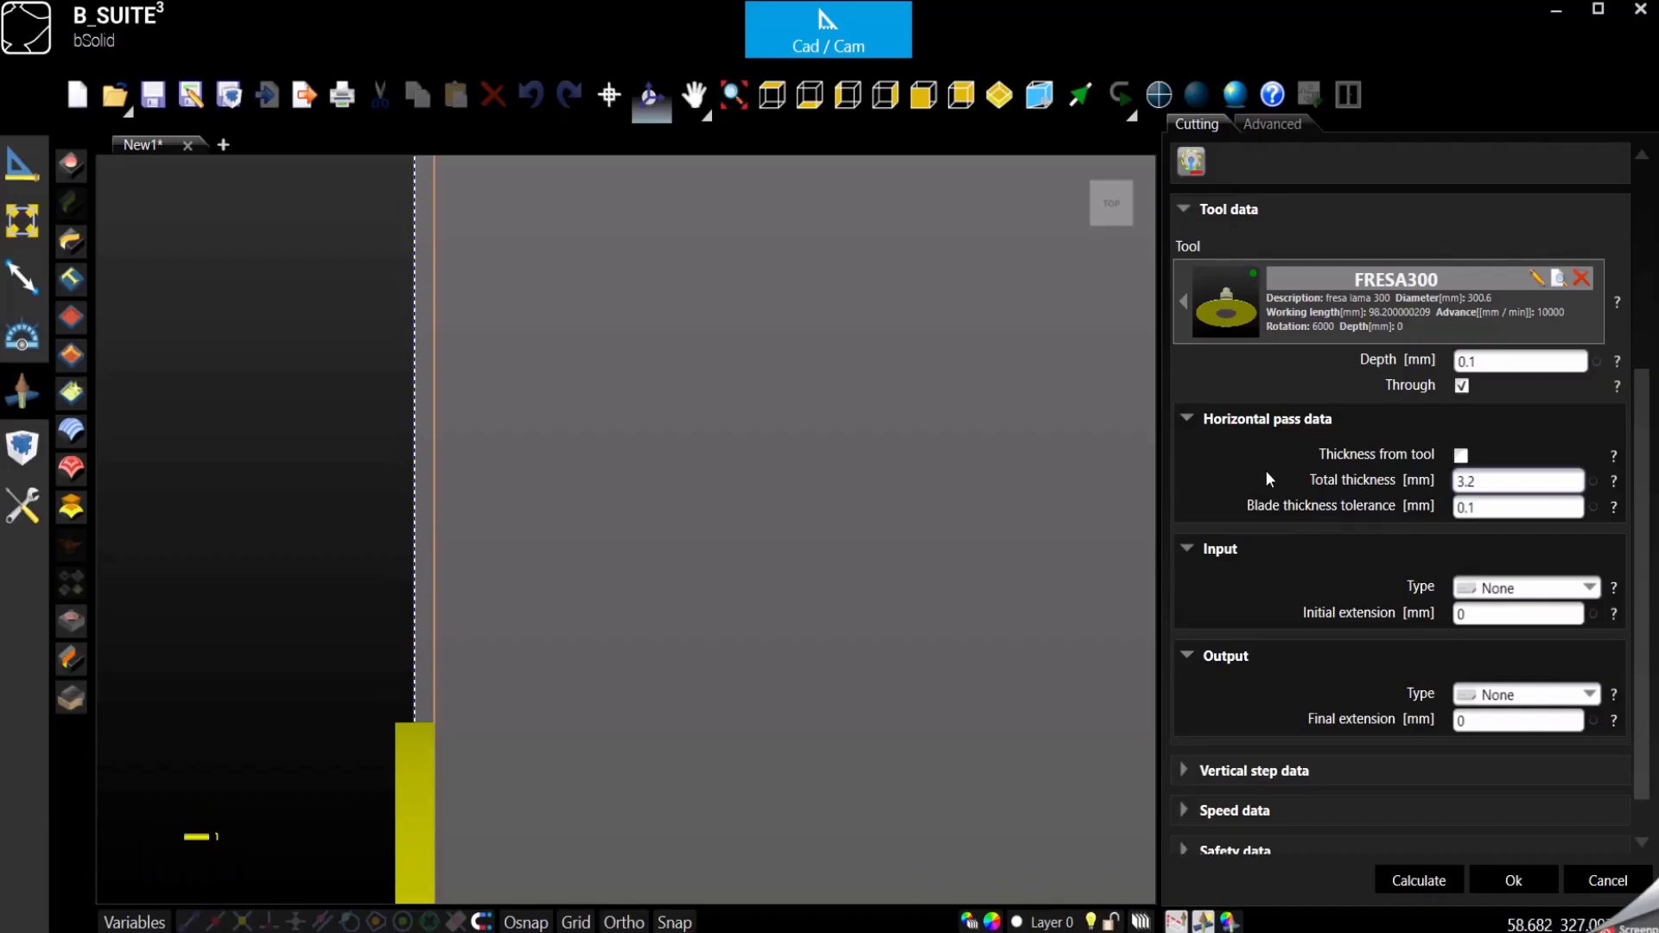
scroll(1418, 467, up, 4)
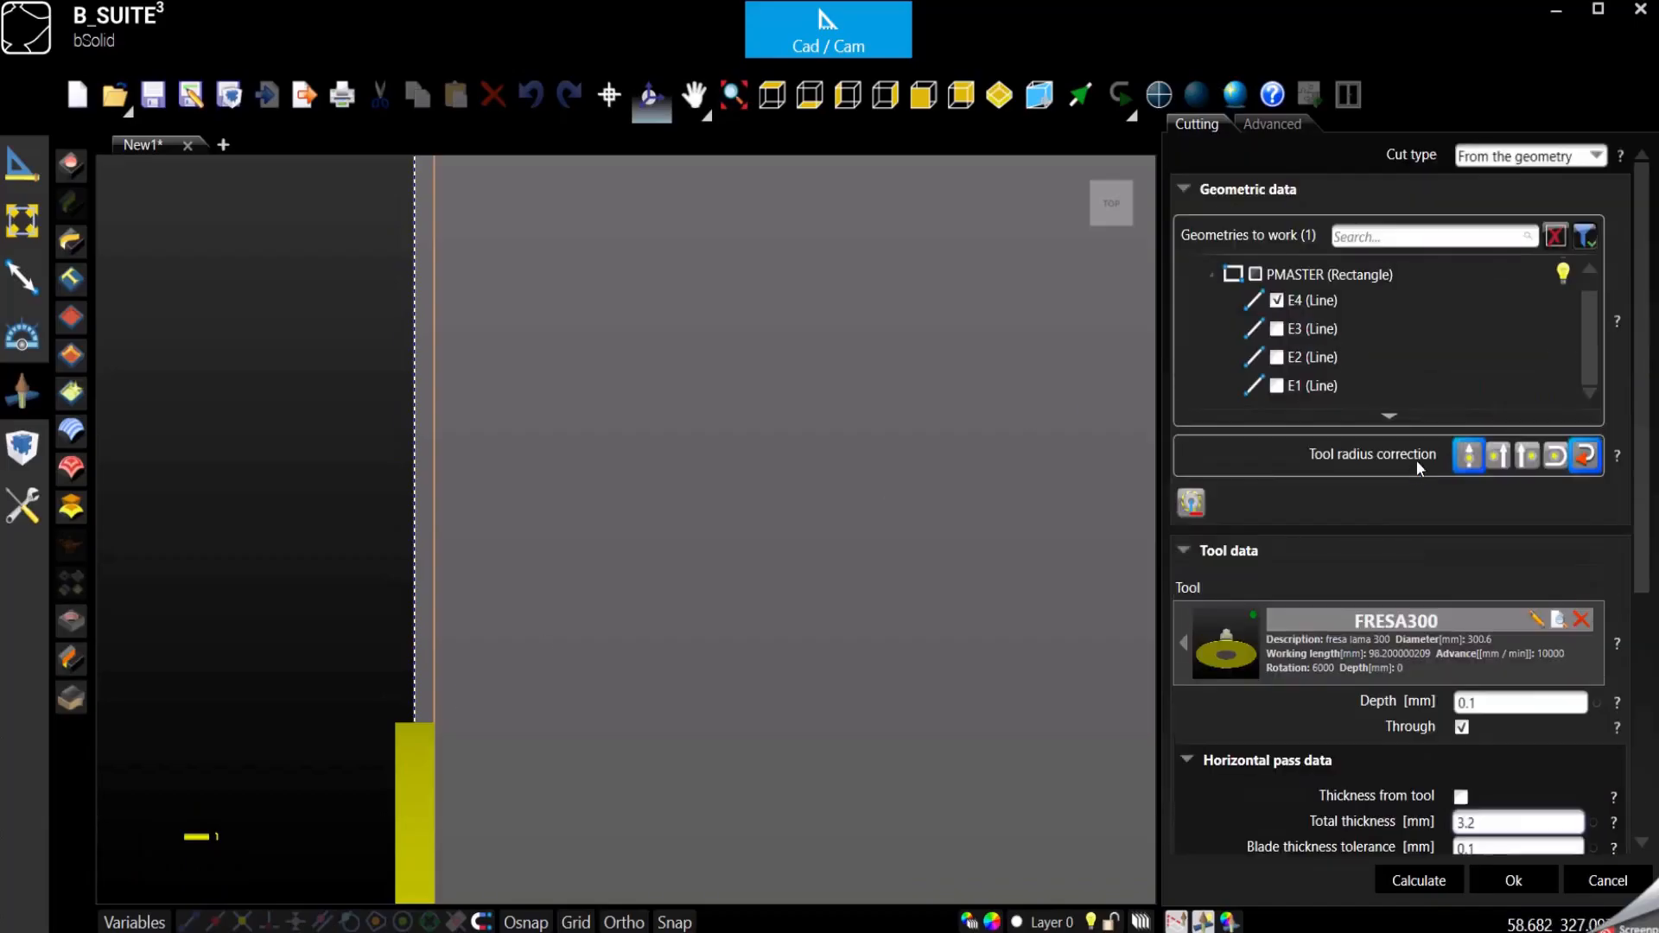
click(1498, 459)
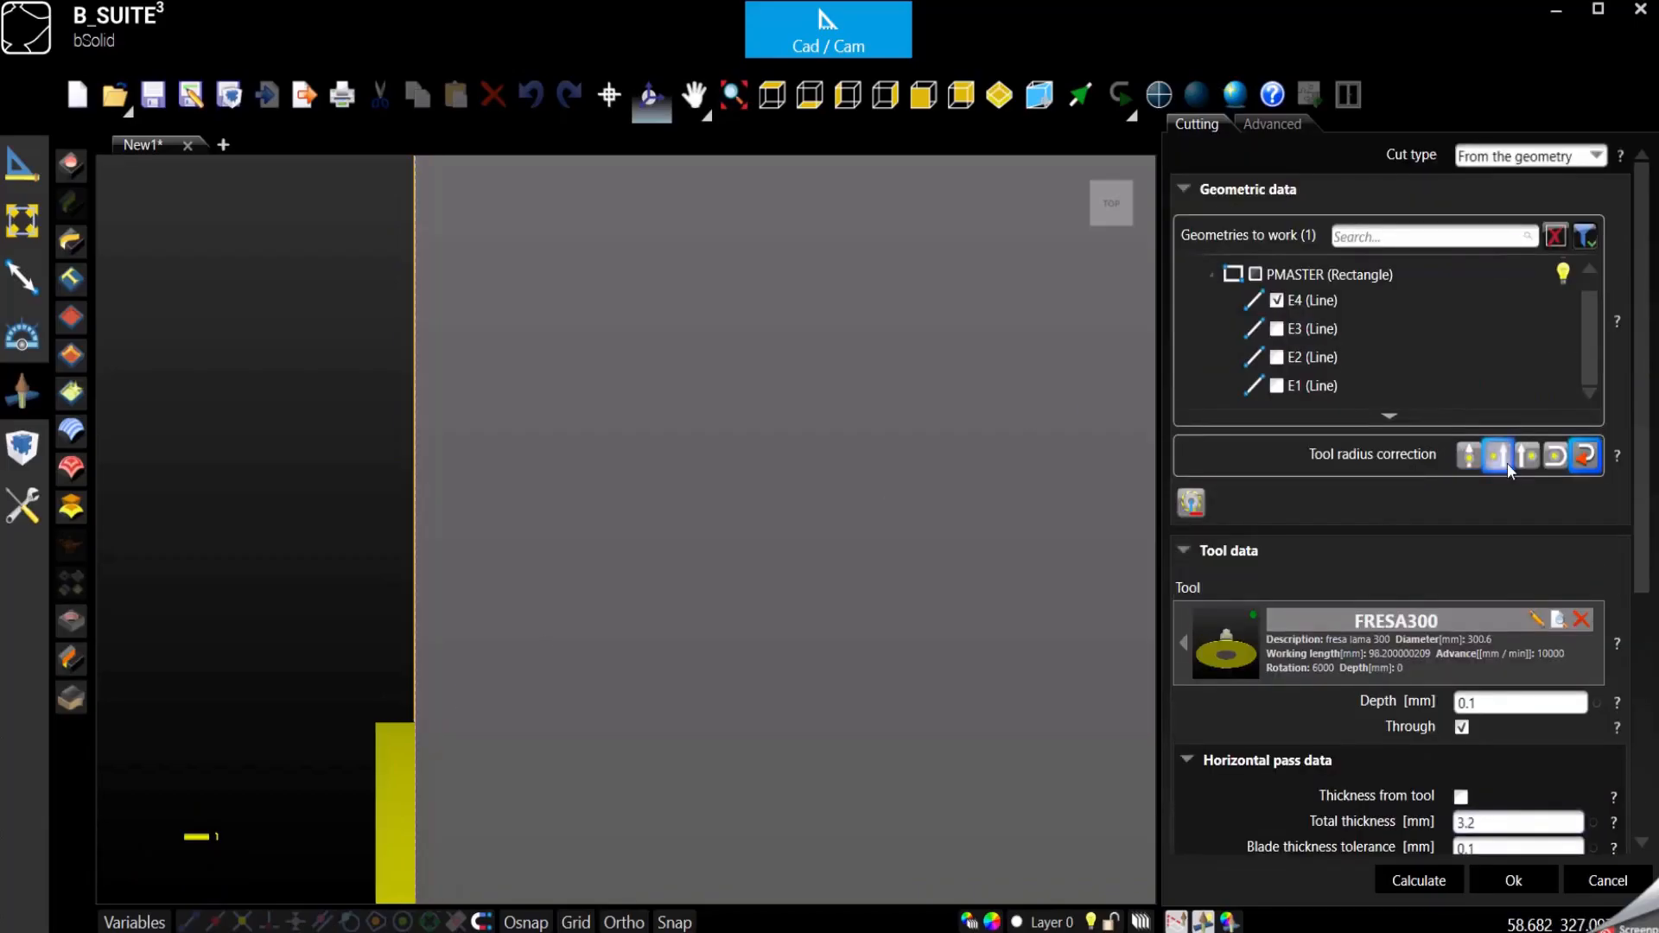
click(1529, 460)
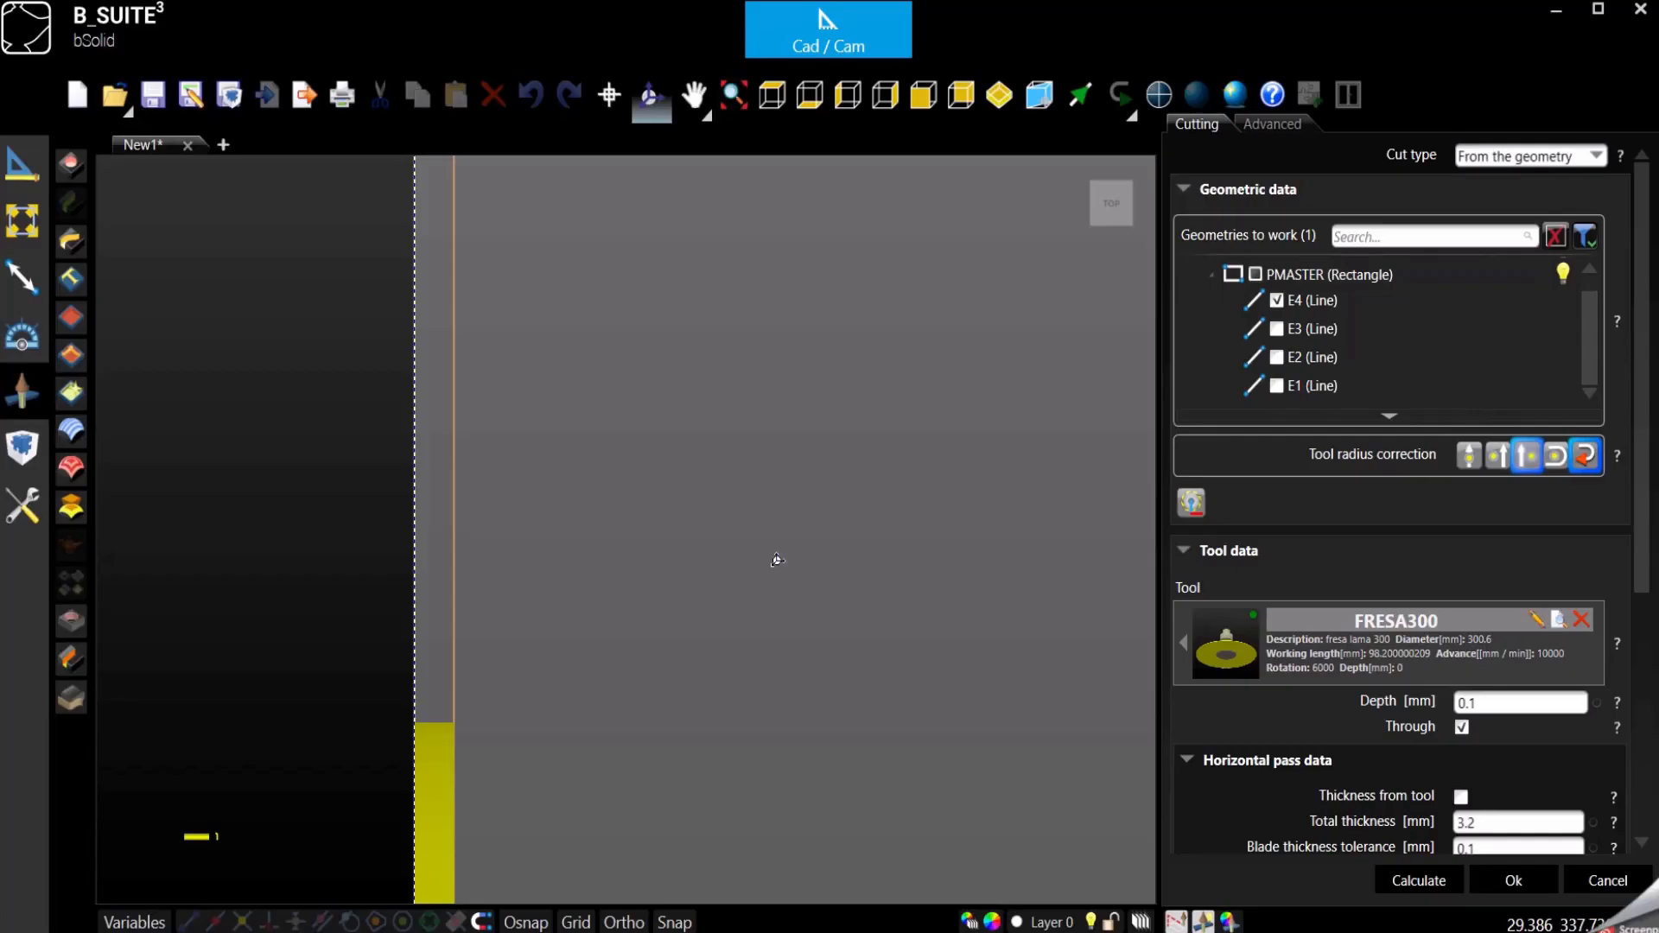
scroll(363, 337, down, 4)
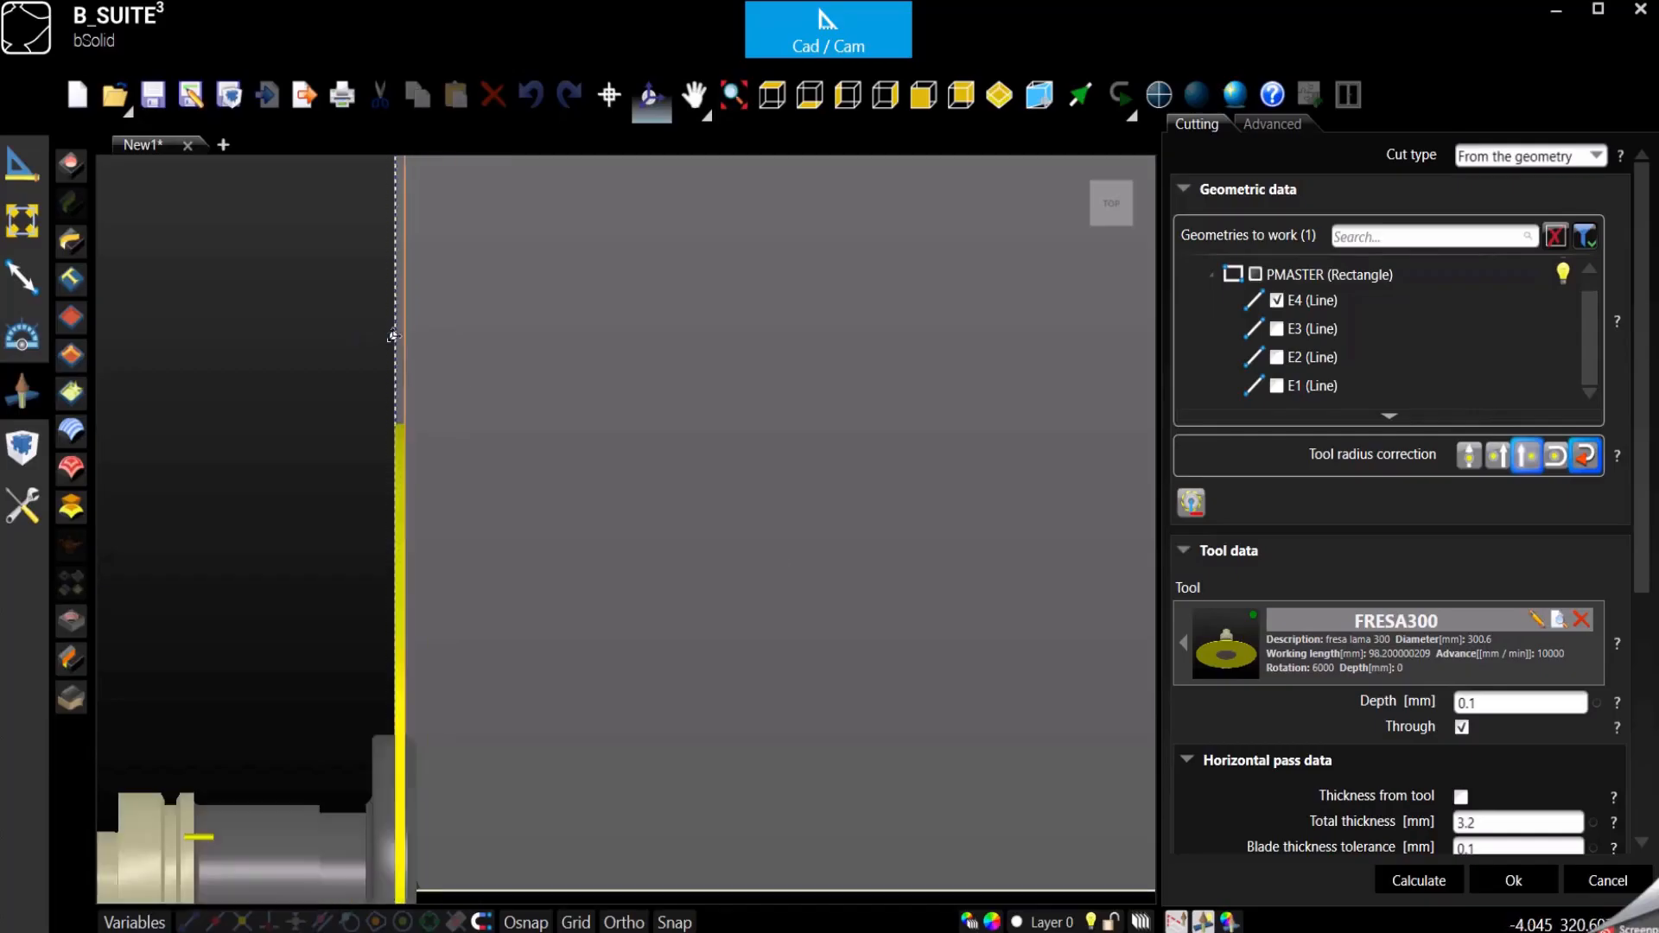
scroll(393, 336, up, 4)
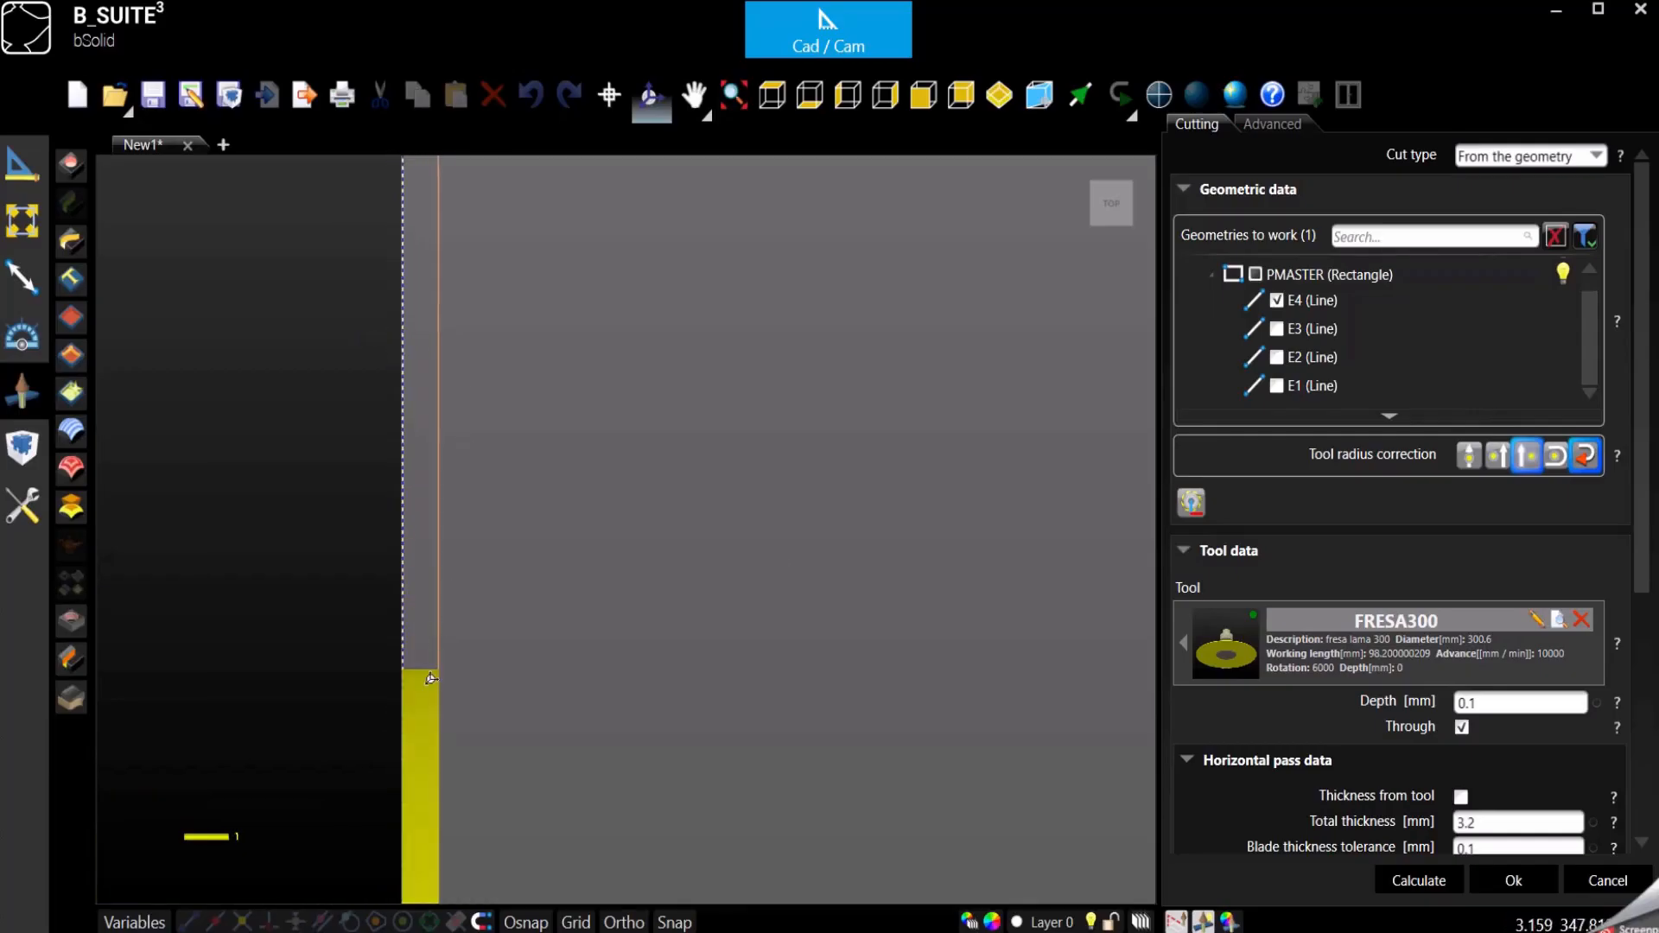
- Set the total thickness of the horizontal pass to 10 mm and confirm the cutting operation
scroll(412, 420, down, 5)
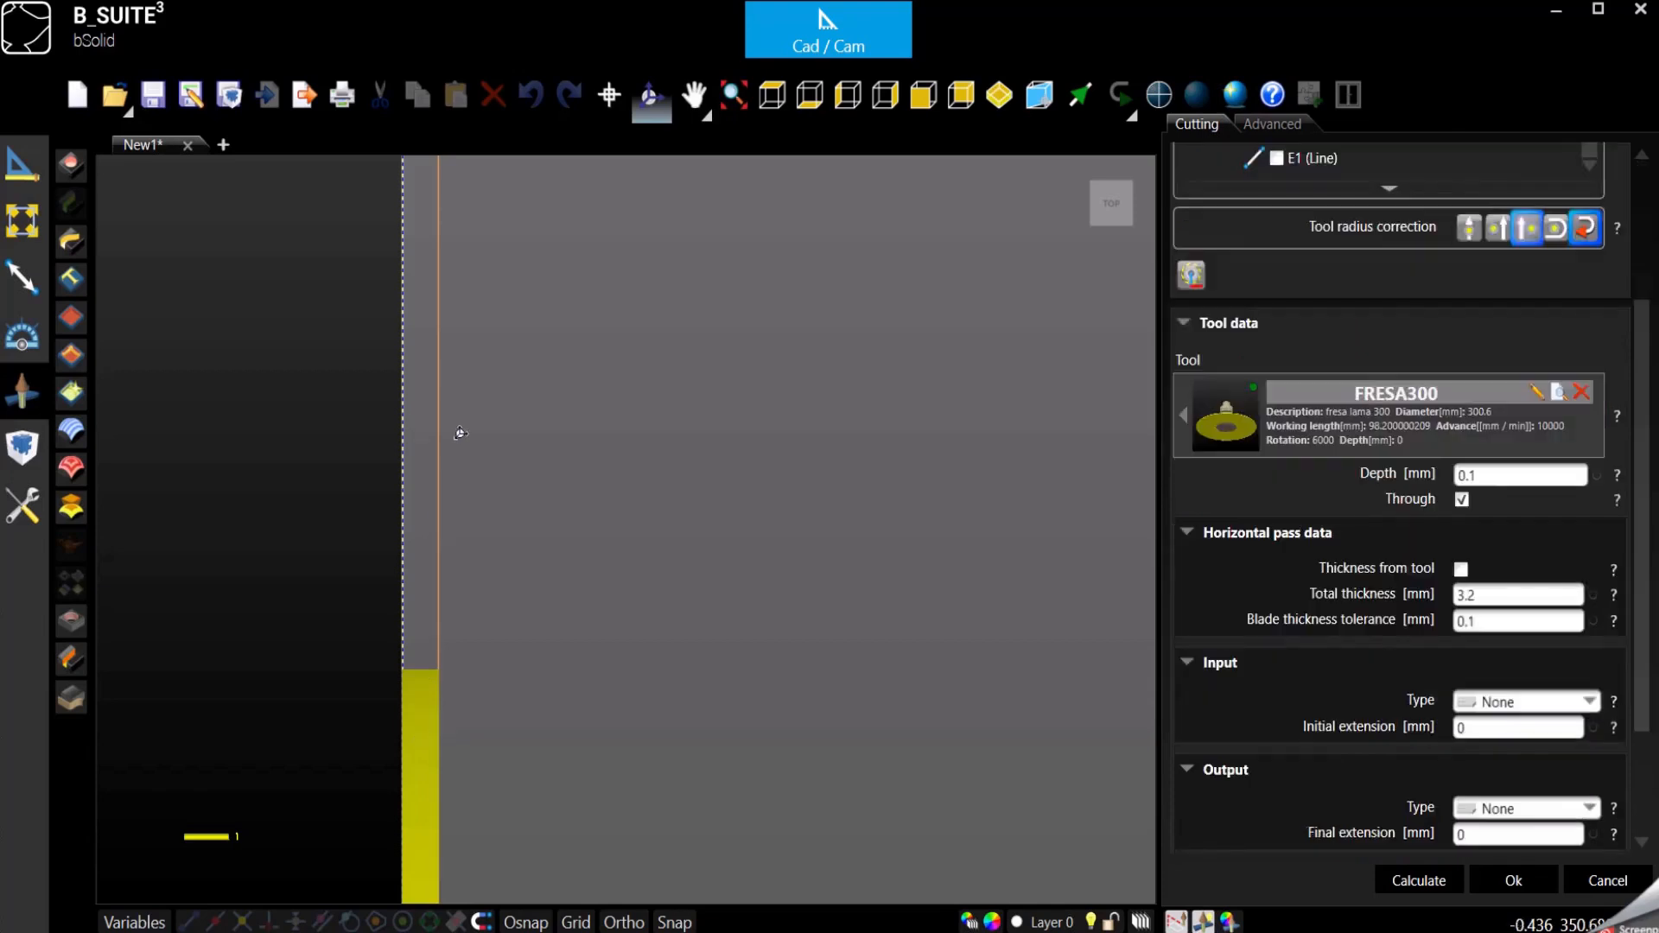
double_click(1501, 596)
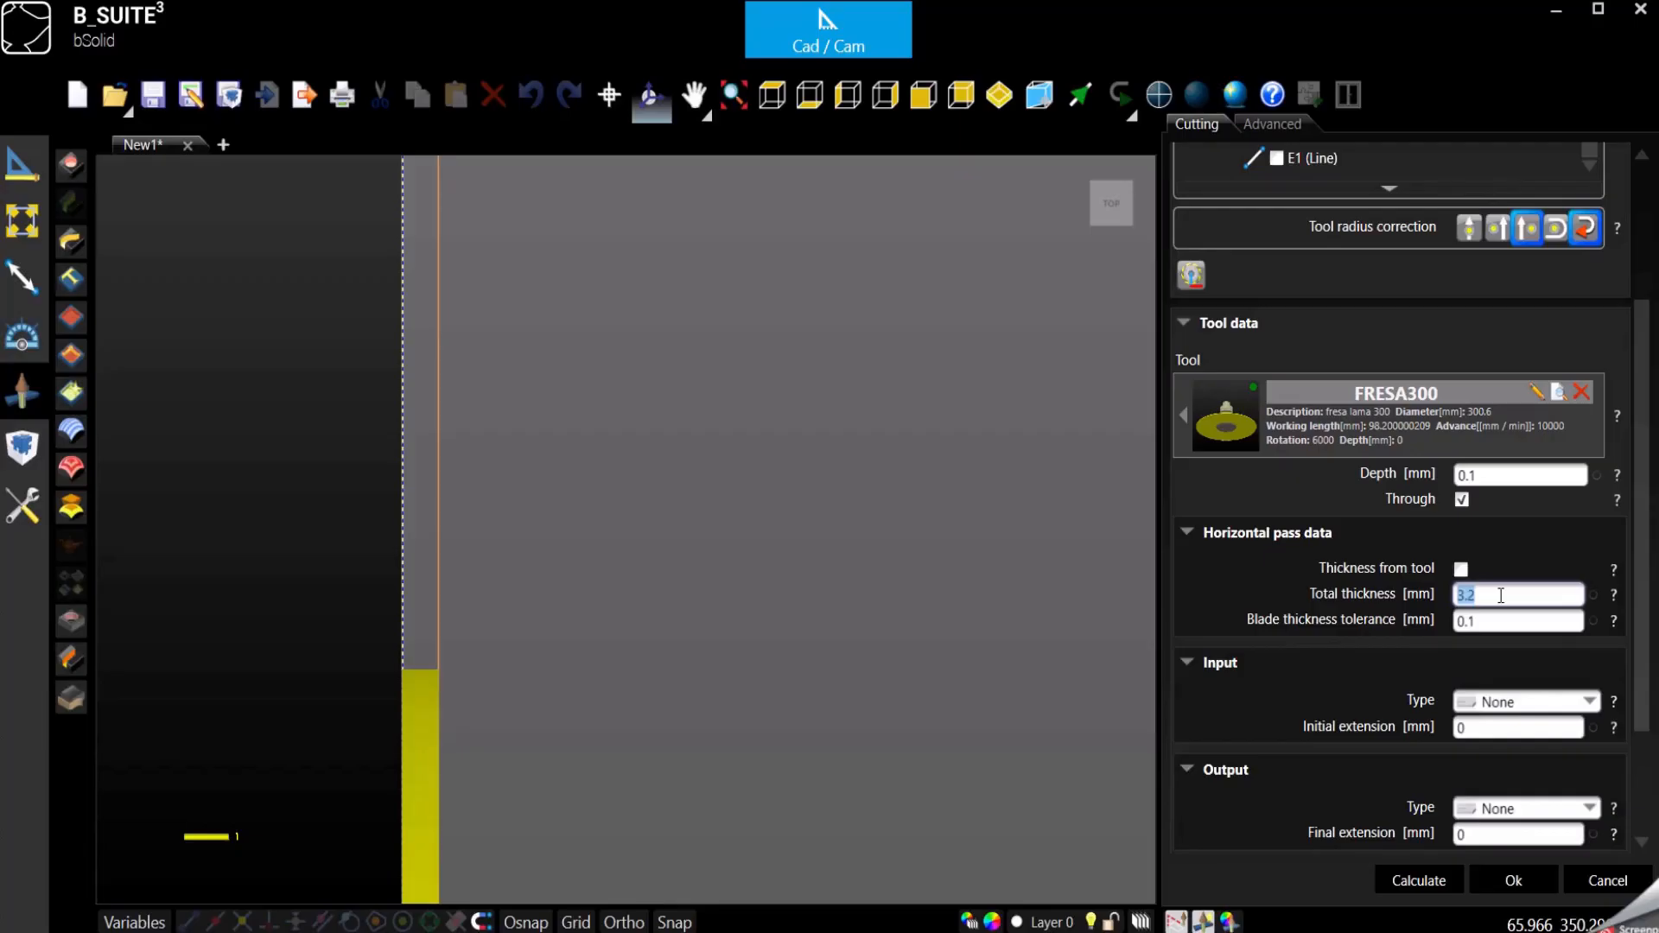
text(10)
key(Return)
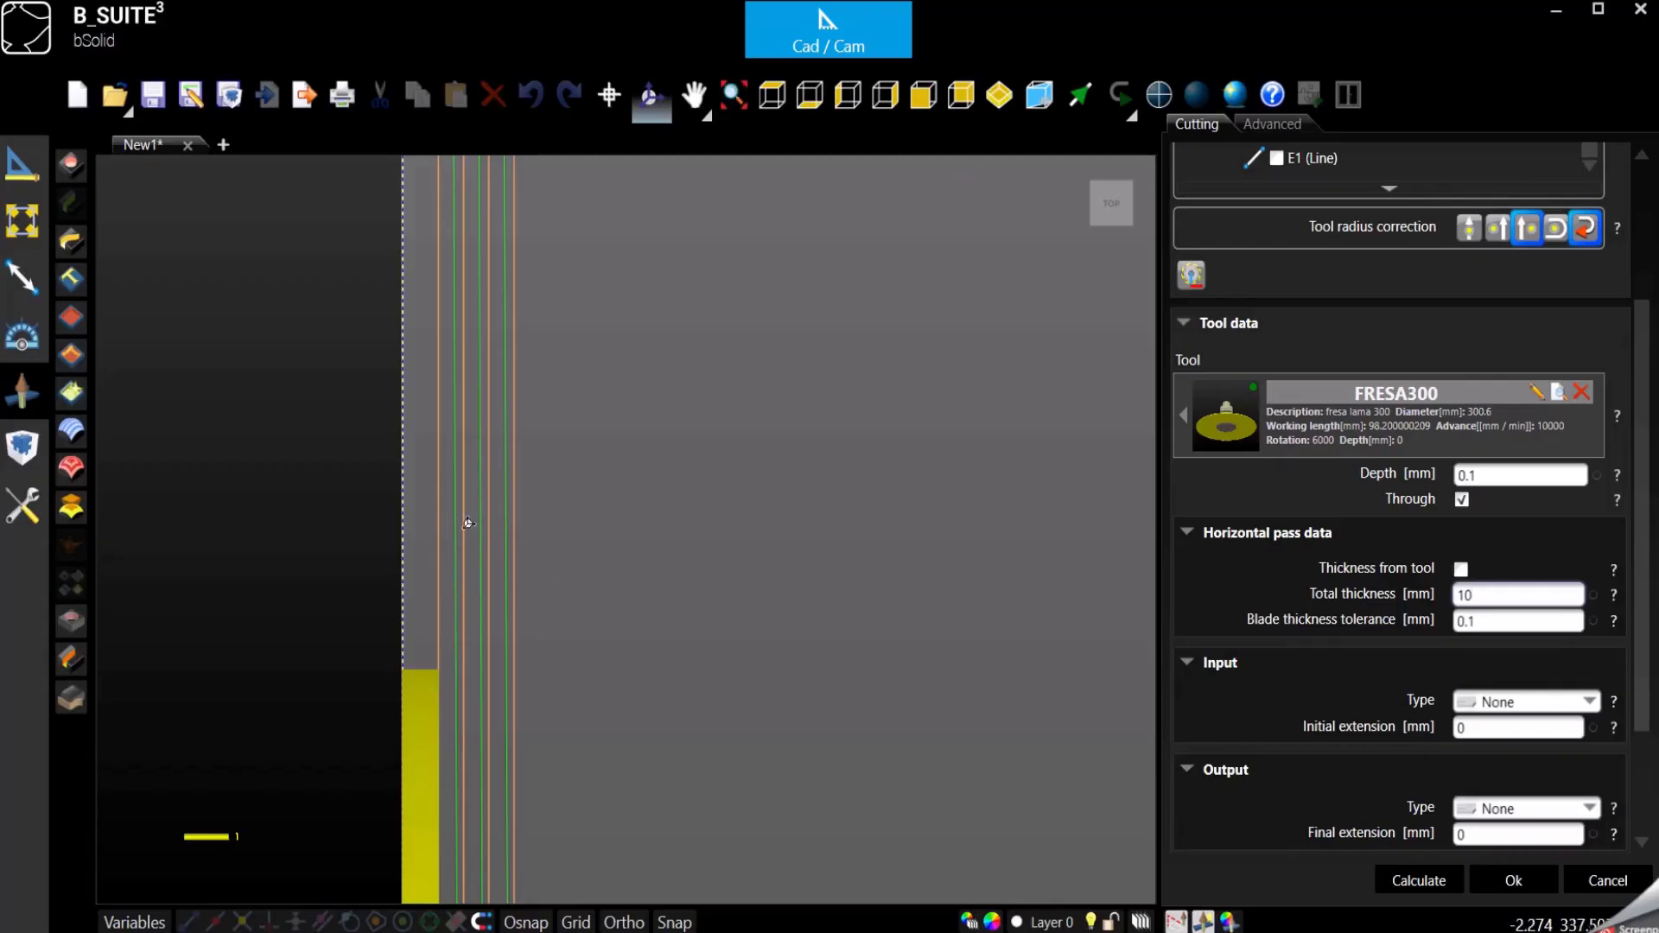
scroll(530, 526, down, 4)
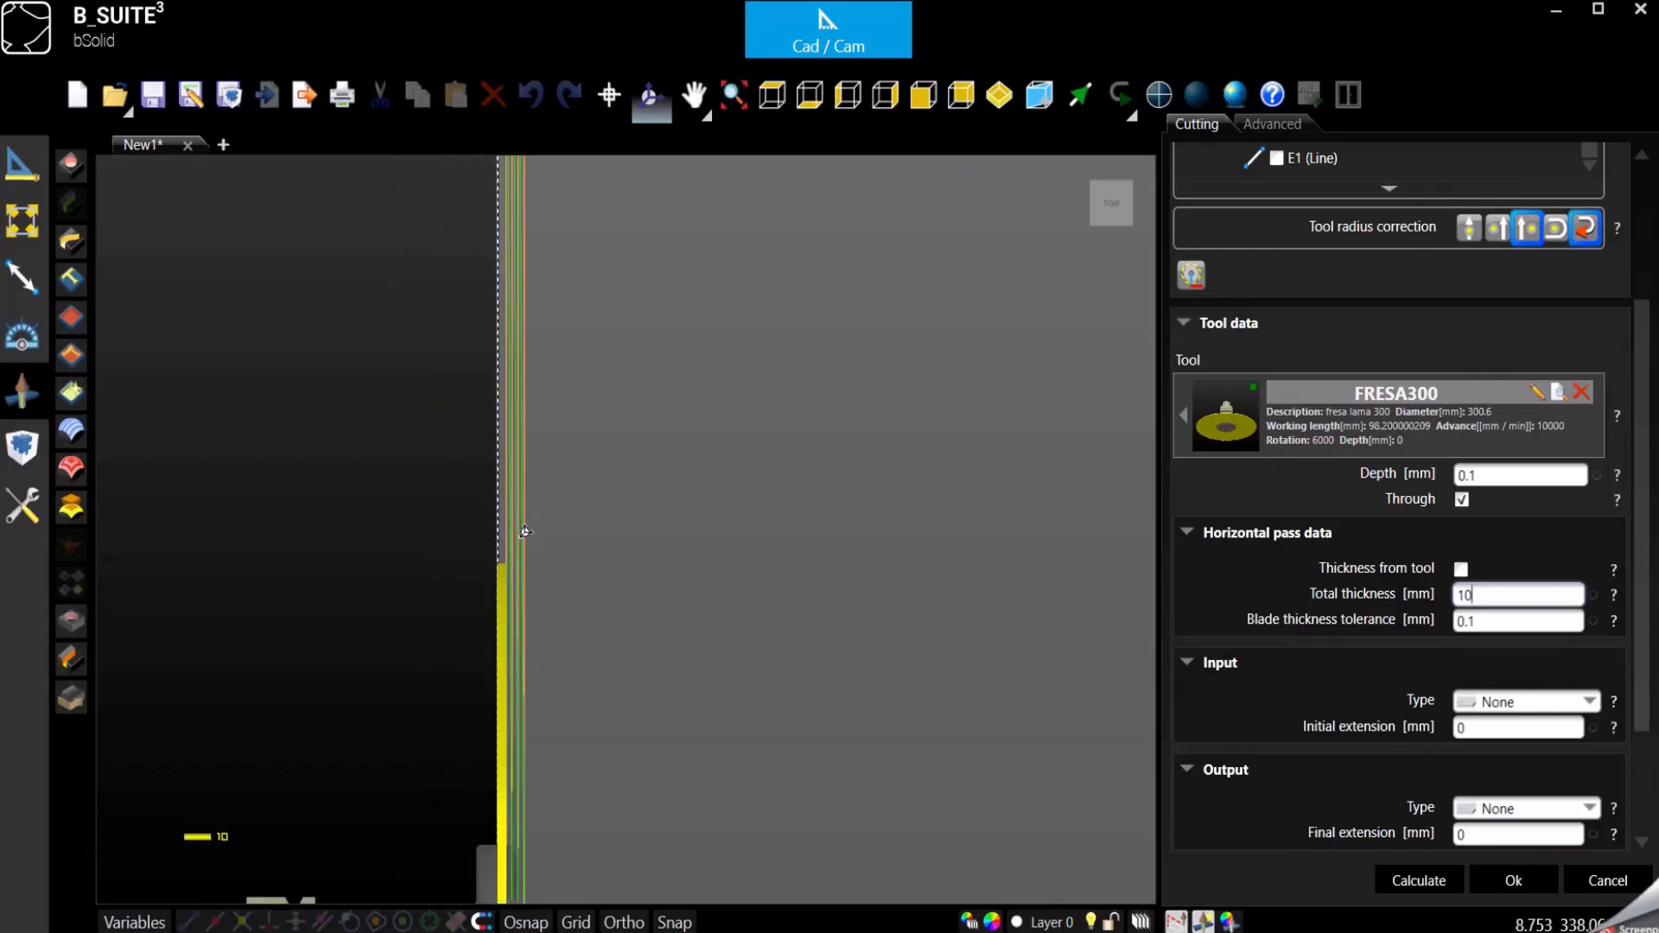
scroll(524, 531, down, 1)
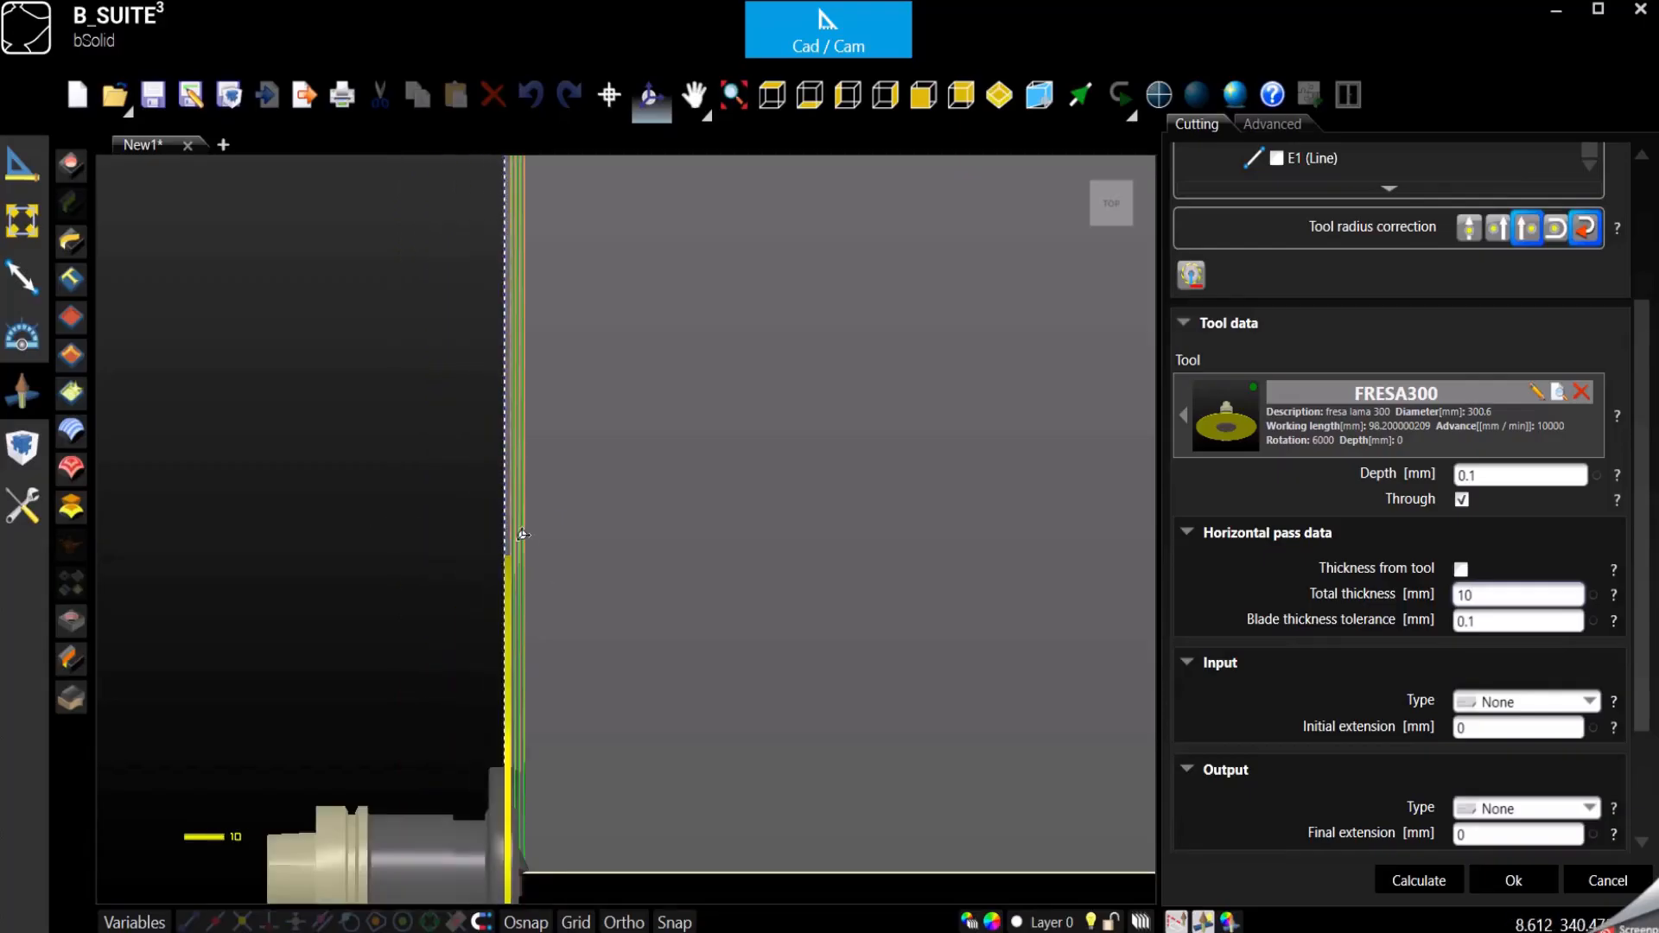
click(1542, 890)
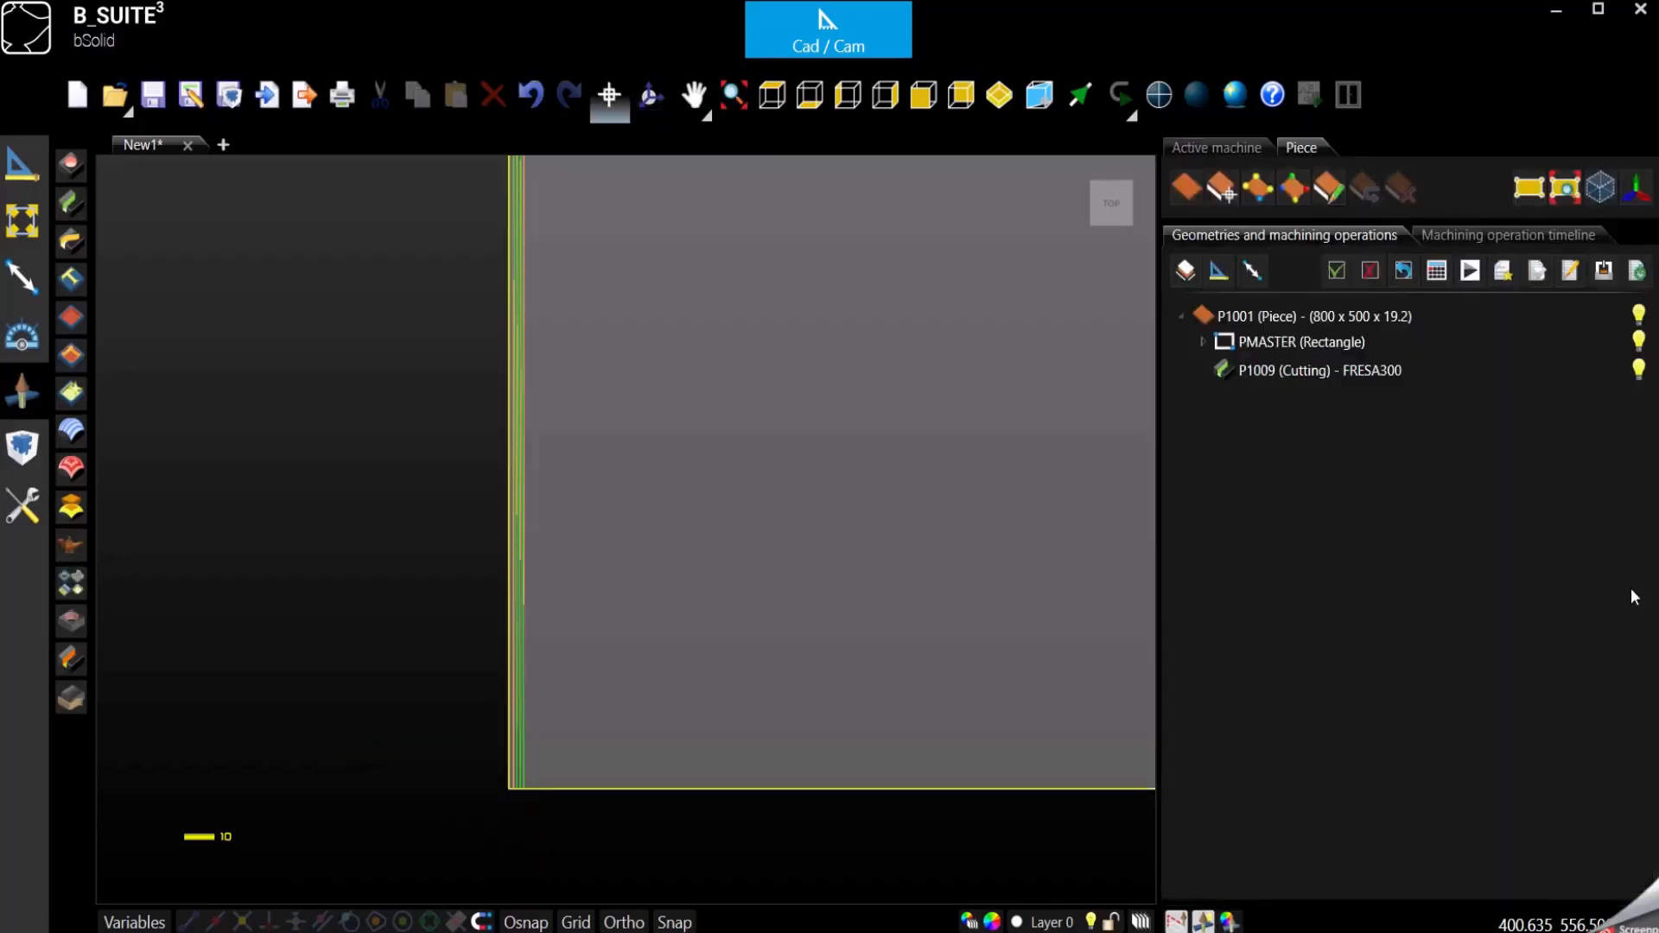
- Run the machining simulation of the FRESA300 cutting operation on the whole piece from the top and stop it
click(1471, 275)
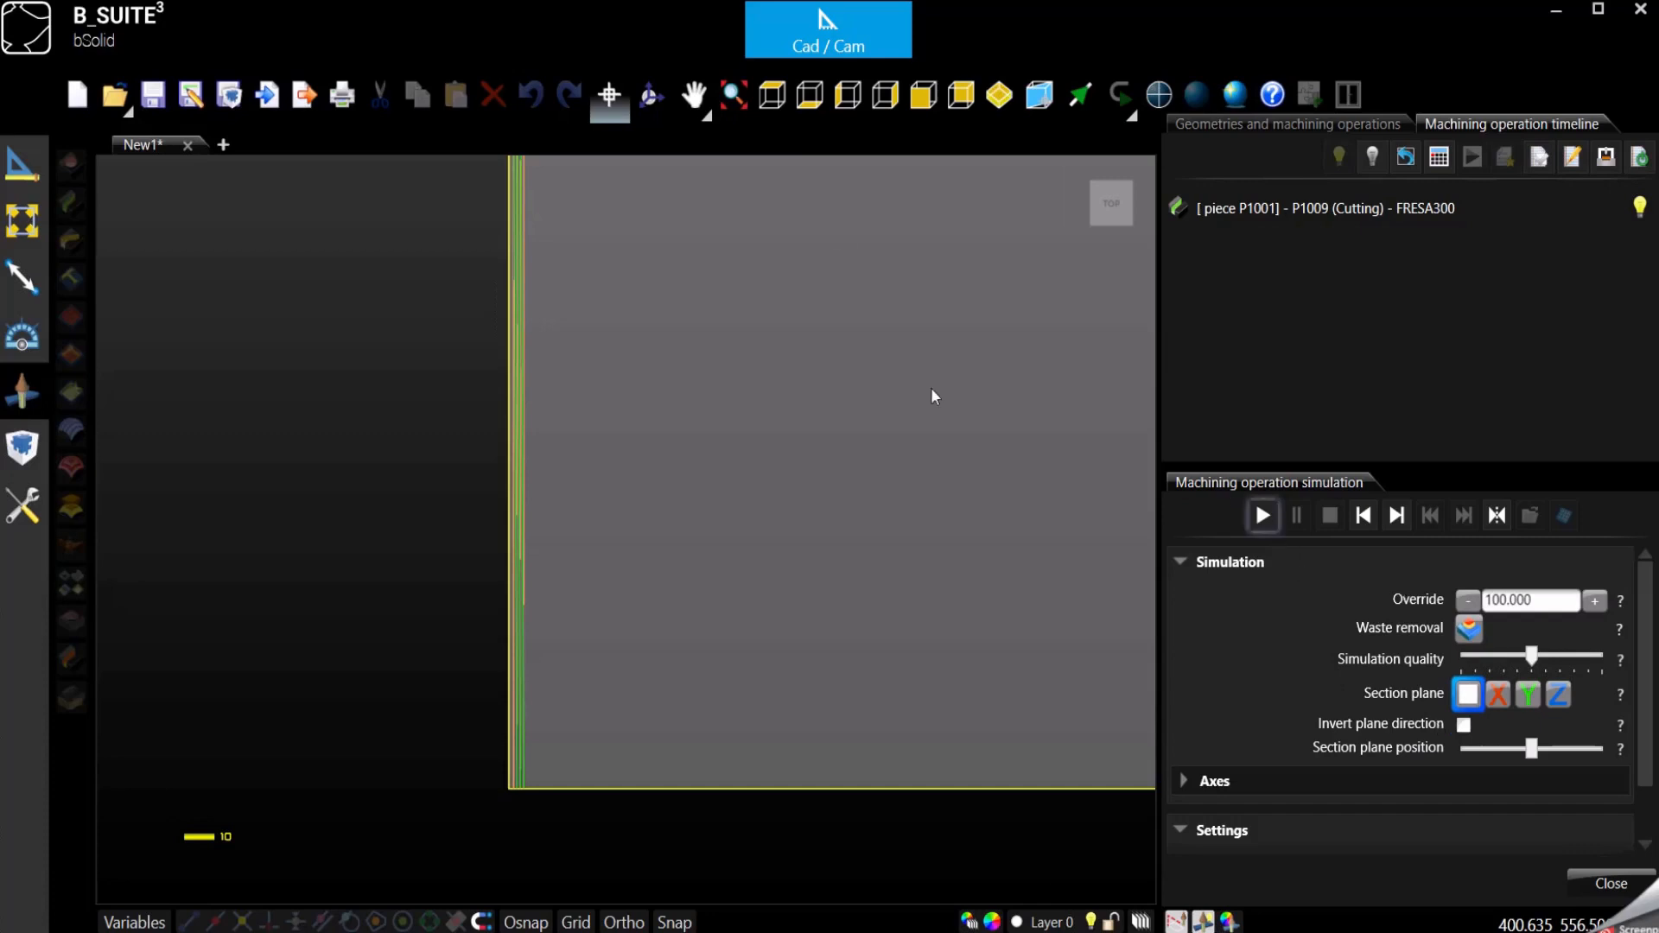
scroll(759, 478, down, 3)
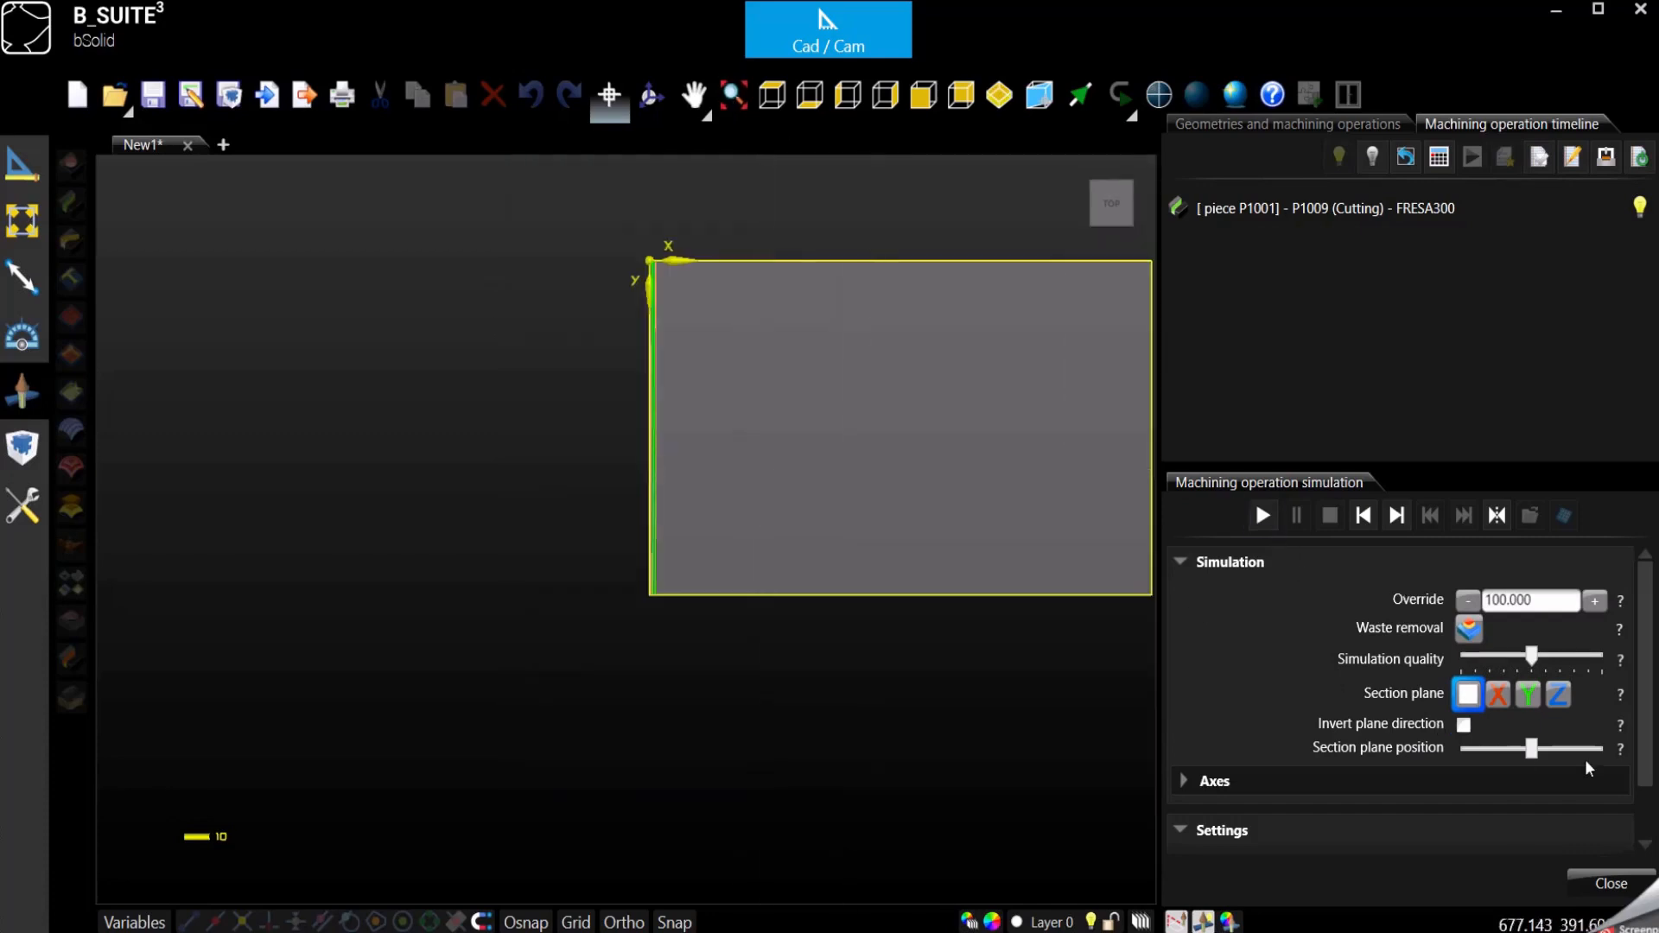
click(1262, 516)
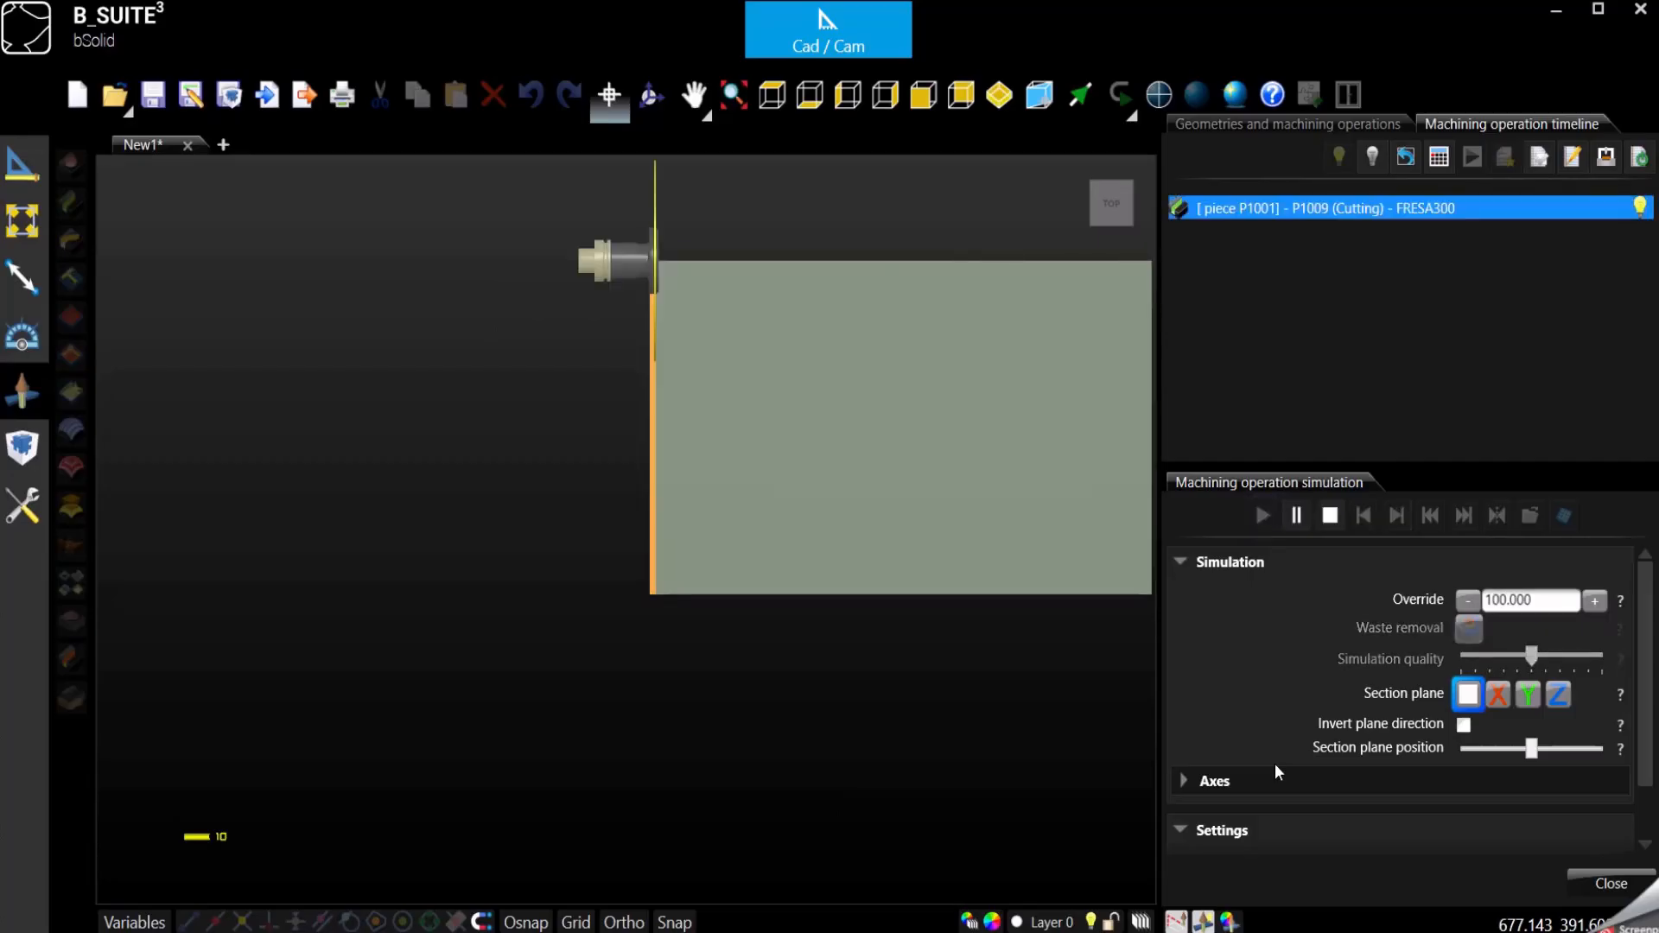
click(1329, 516)
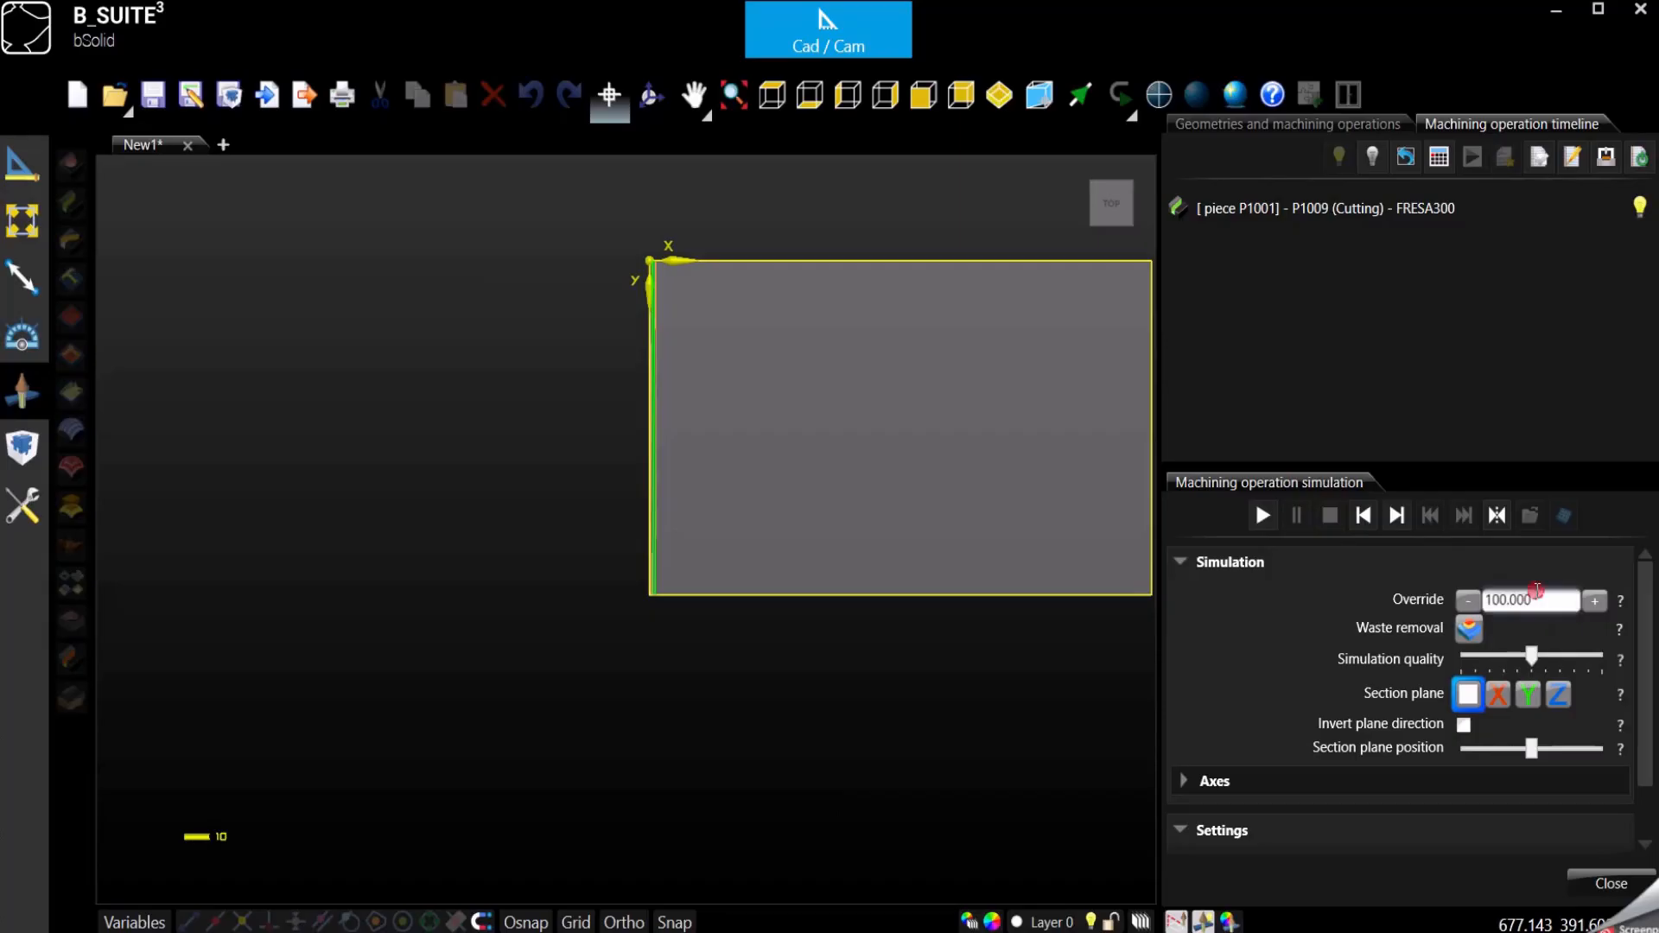
- Set the simulation override to 0.1, rerun the cutting simulation, inspect the blade and cut edge in 3D, and stop it
double_click(1537, 591)
click(1255, 515)
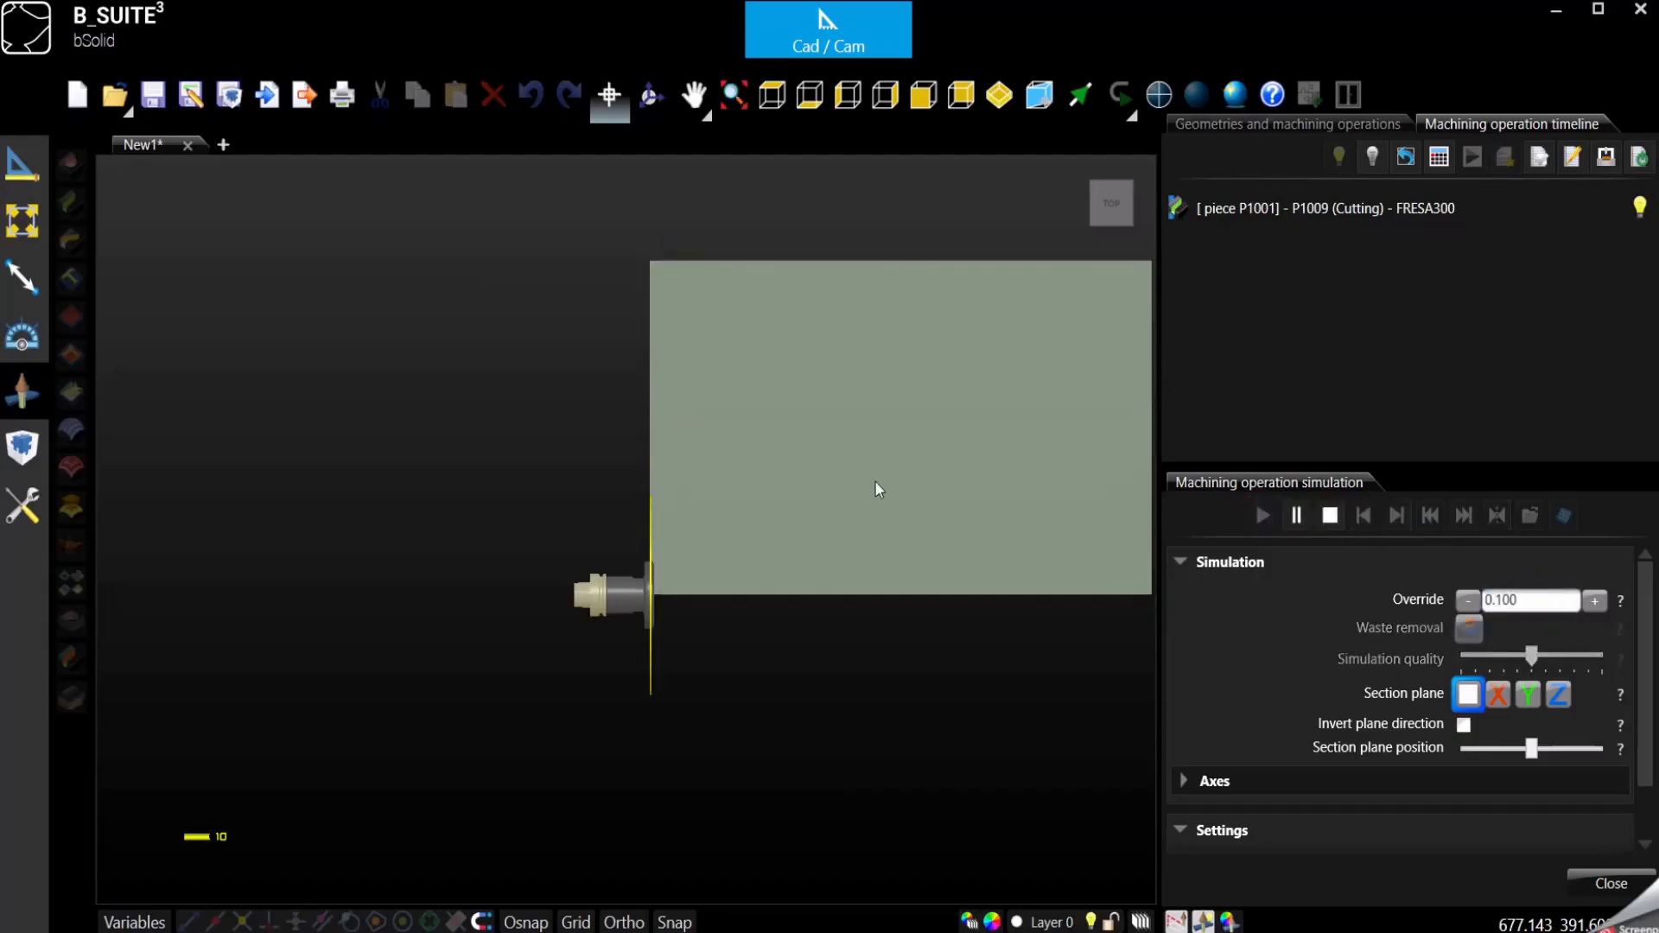
scroll(696, 388, up, 5)
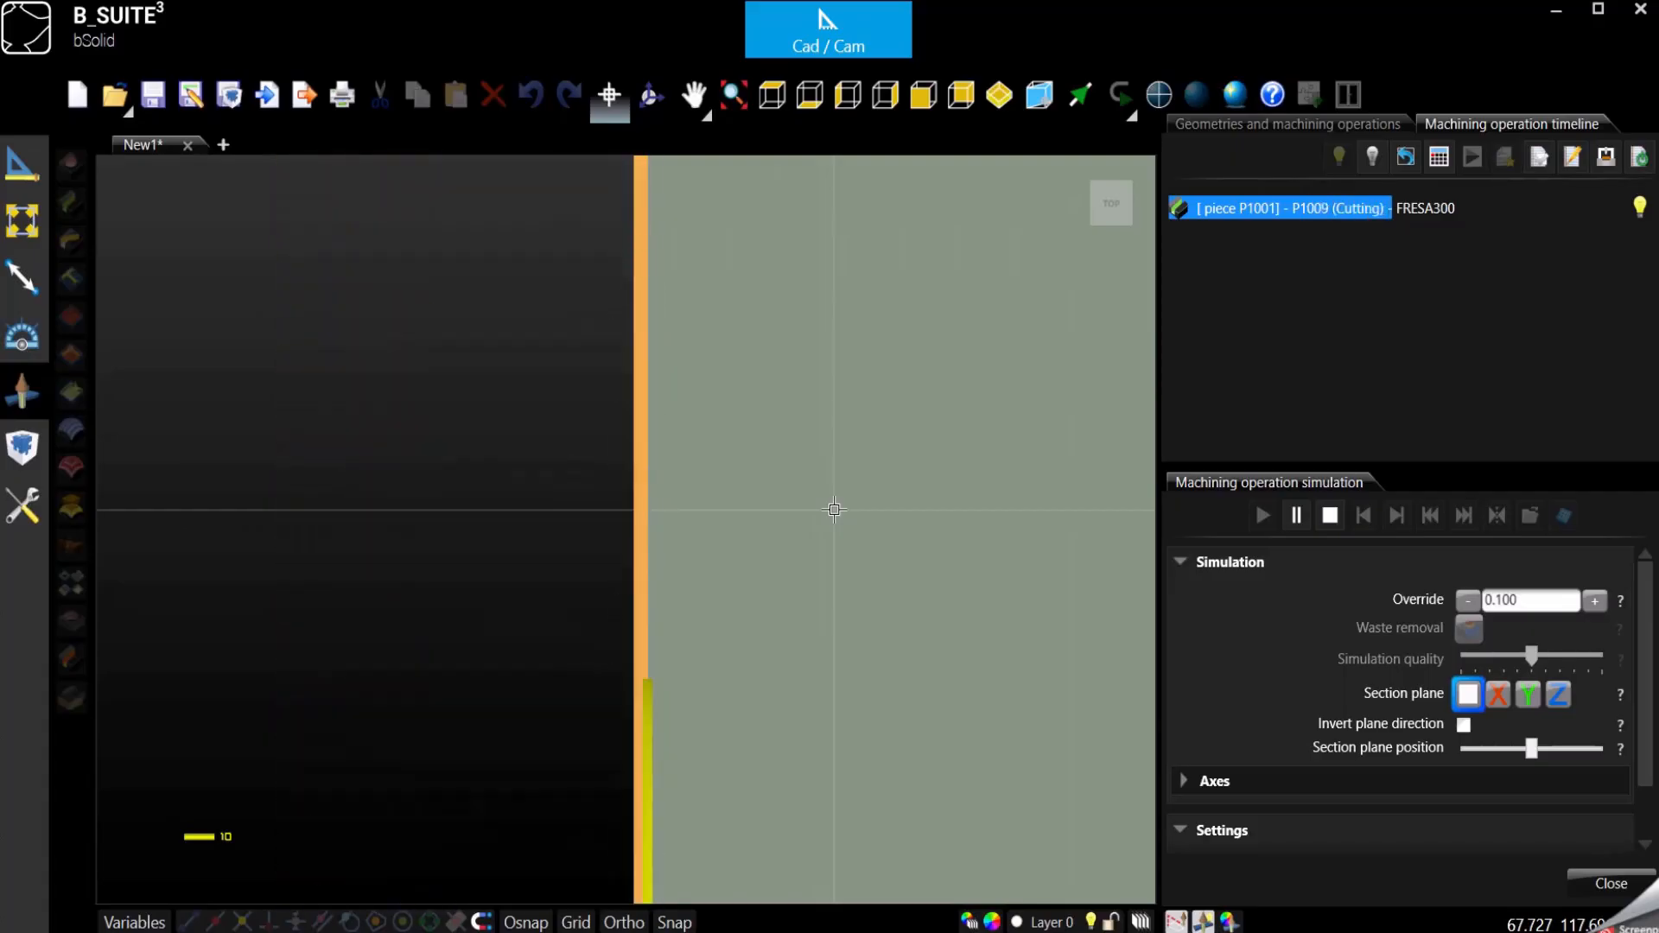
click(999, 94)
scroll(185, 522, up, 3)
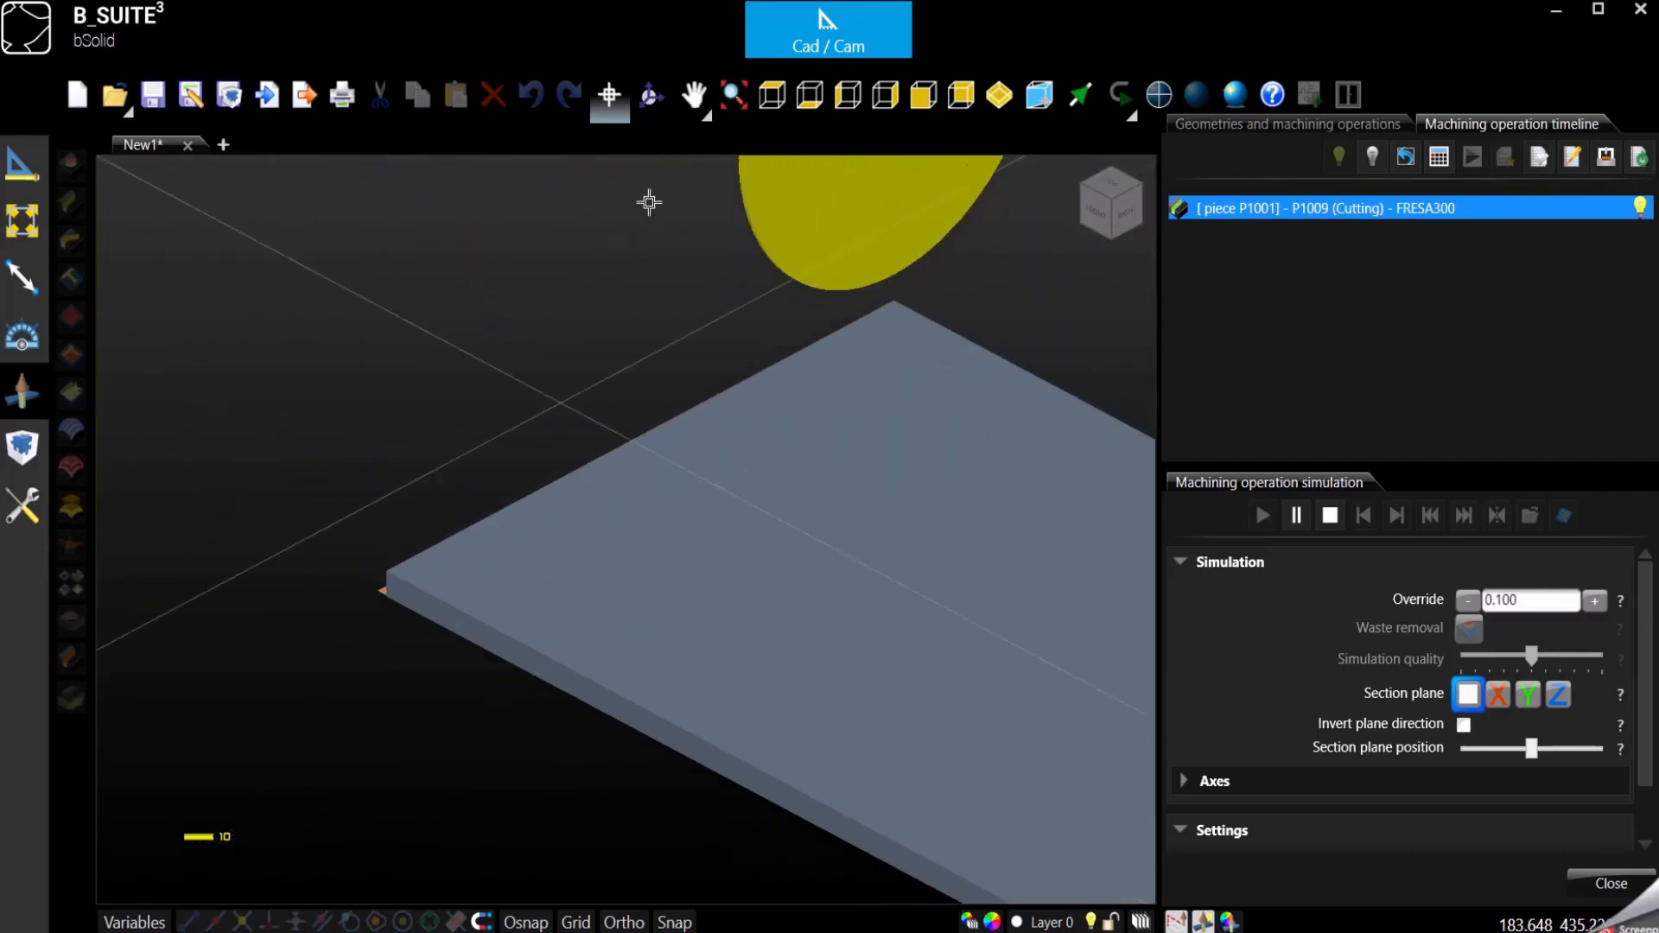
click(650, 95)
drag(634, 641, 775, 615)
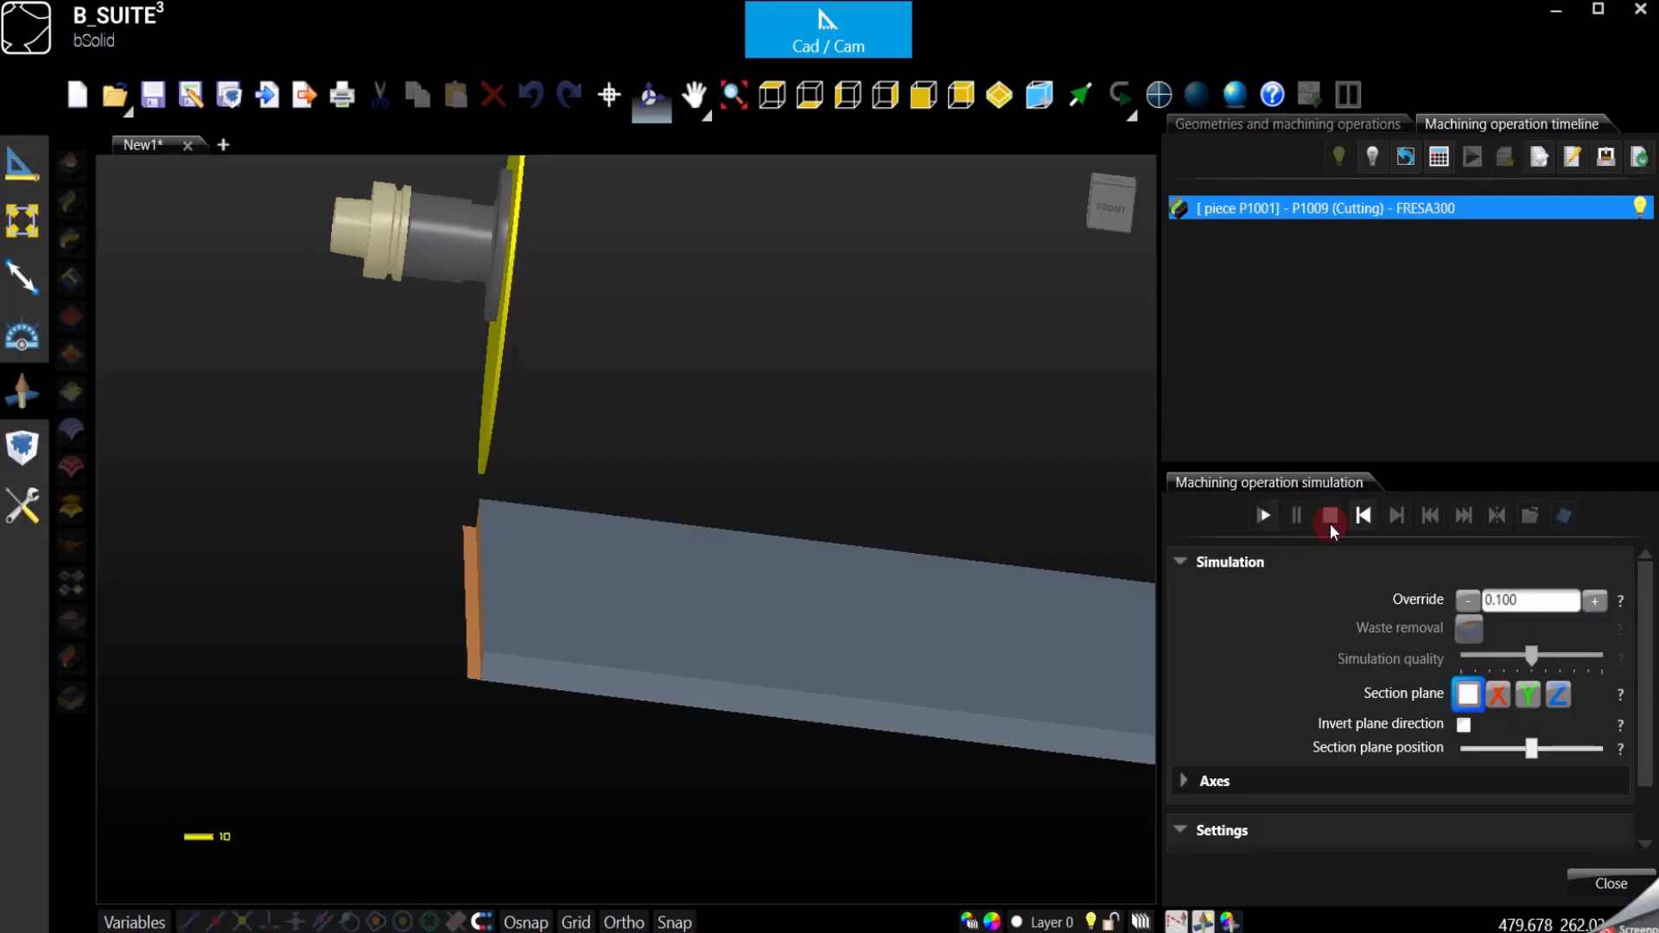
click(1330, 516)
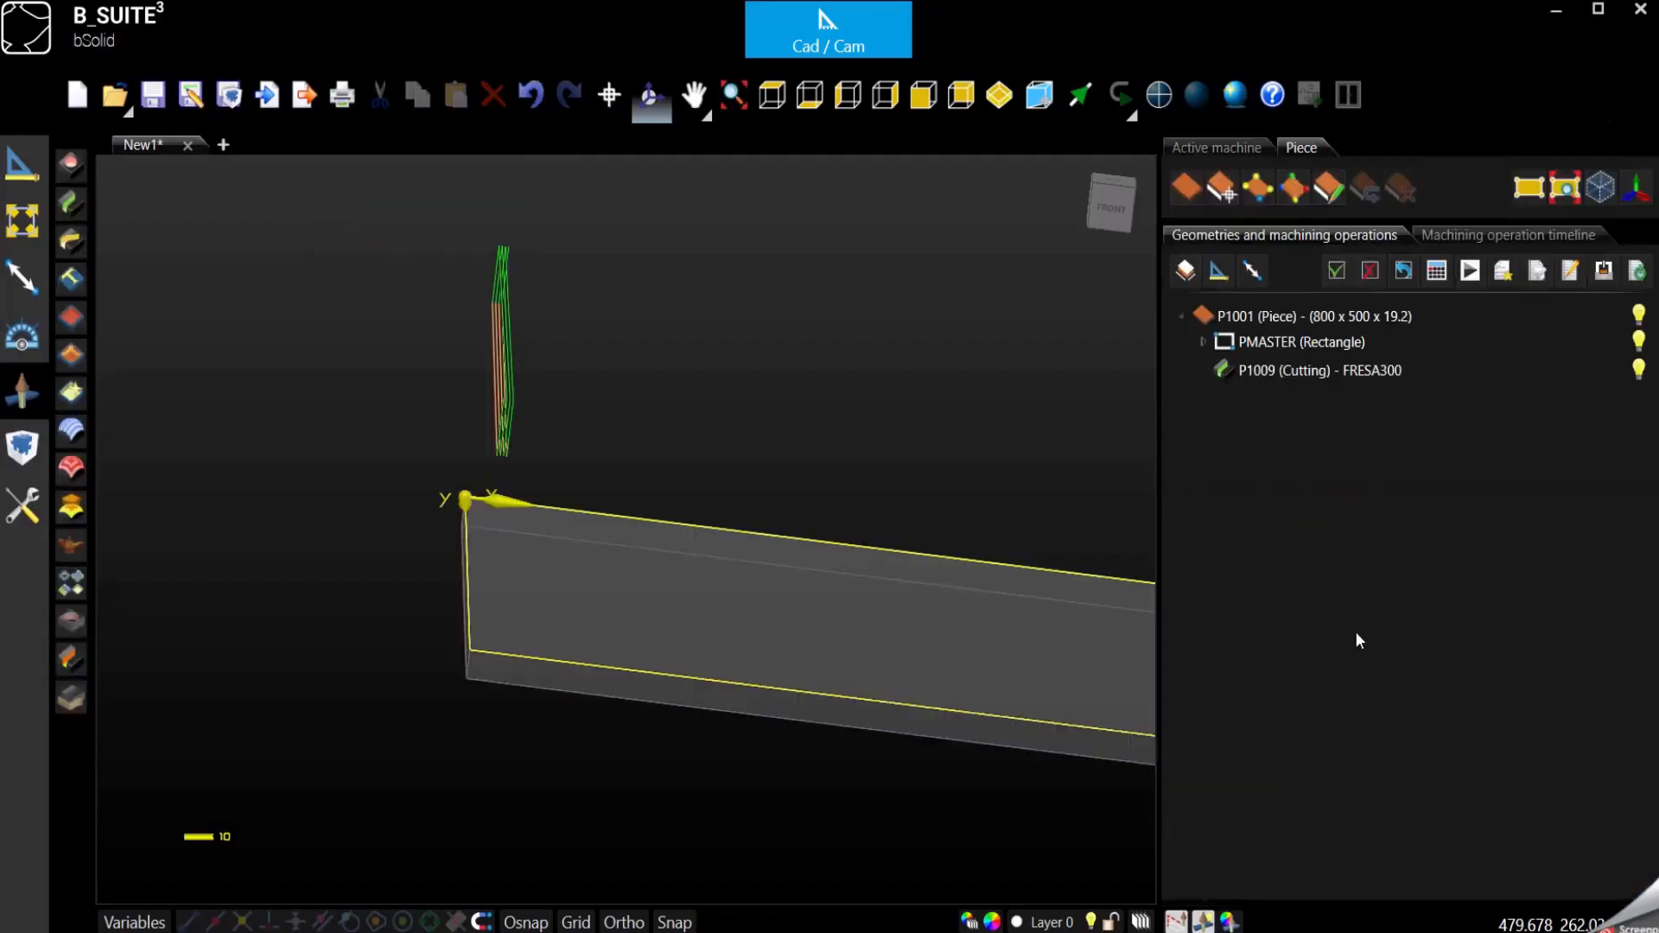
- Reopen the P1009 cutting operation and make the FRESA300 cut a through cut
click(1259, 371)
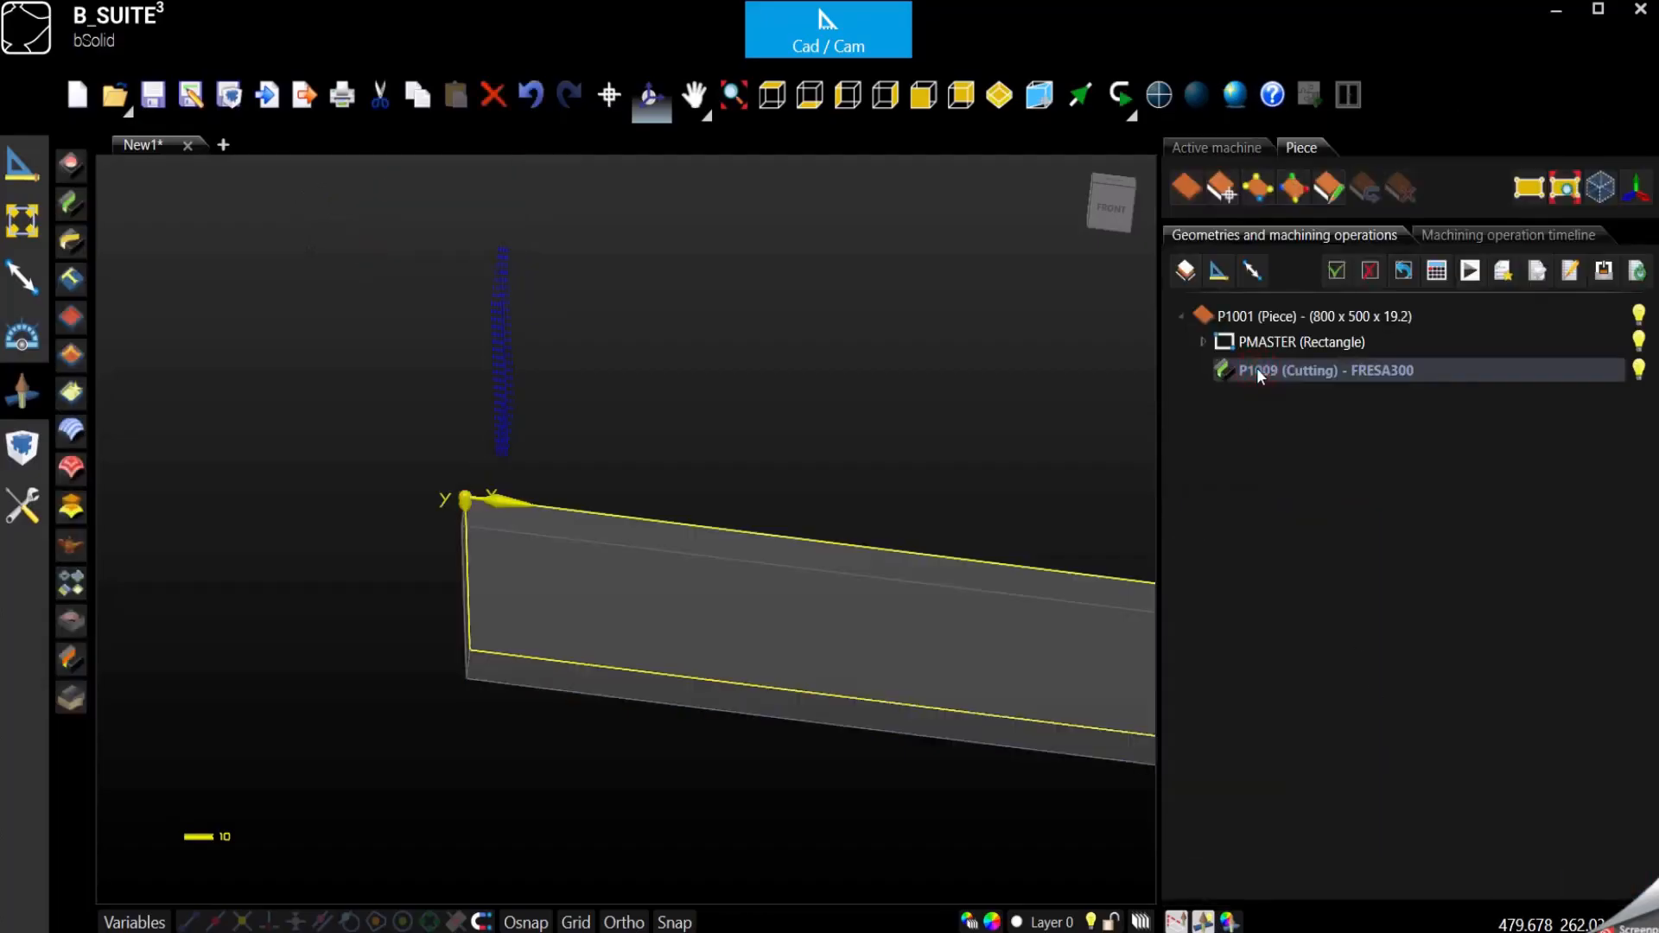
double_click(1260, 374)
click(1461, 499)
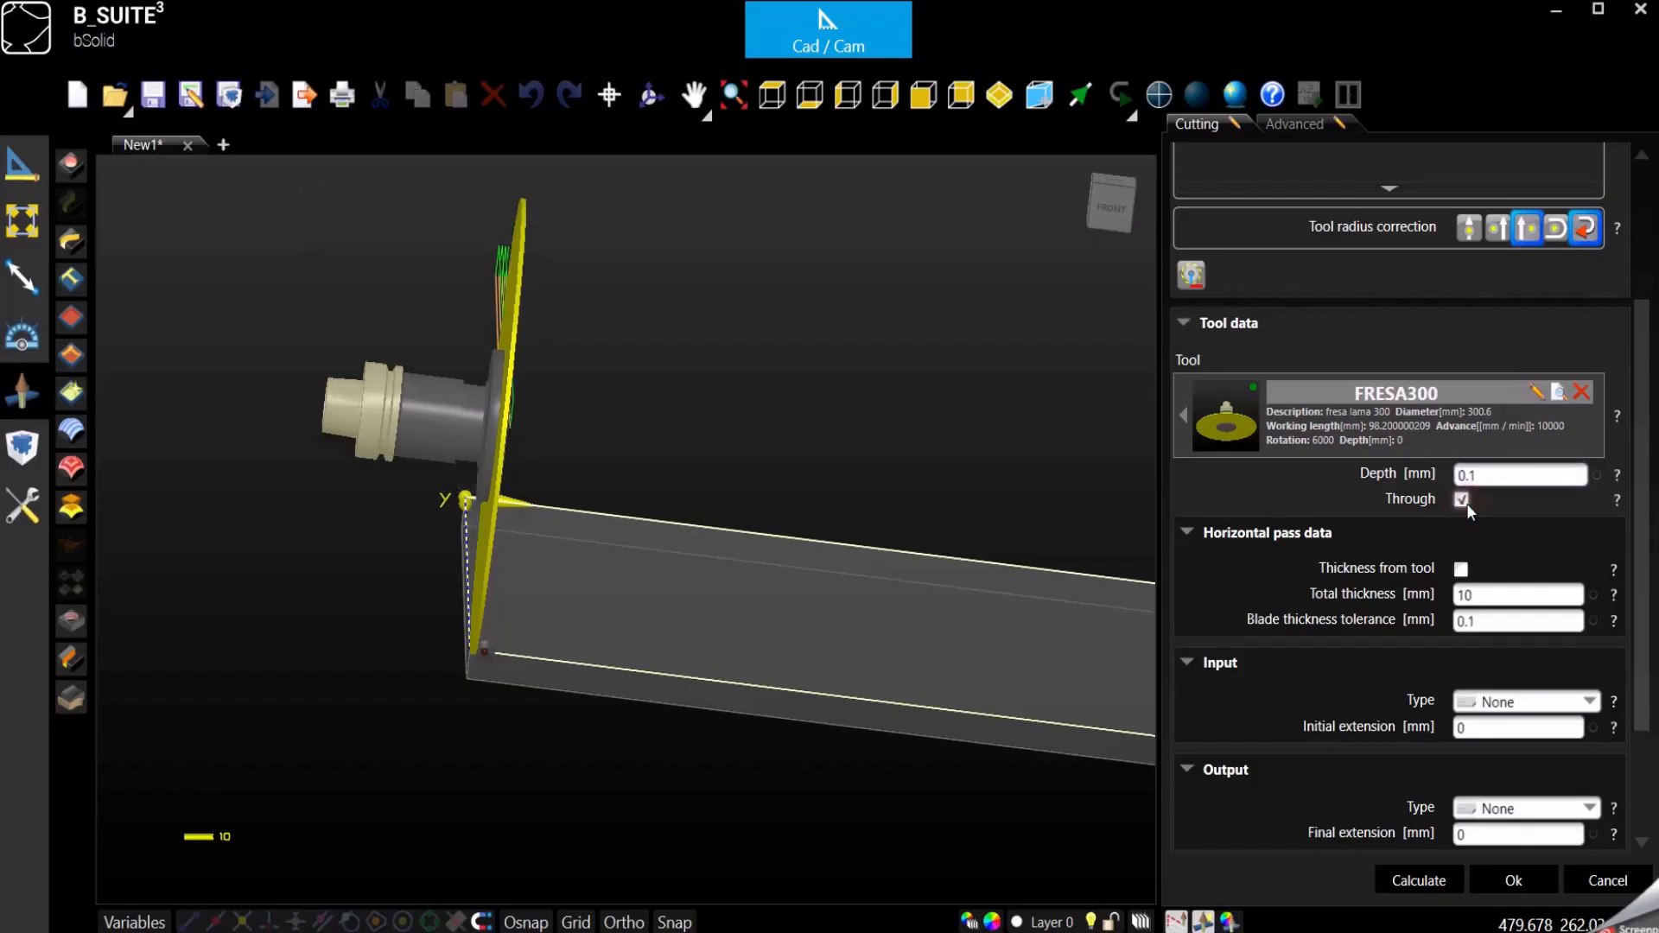
click(1499, 477)
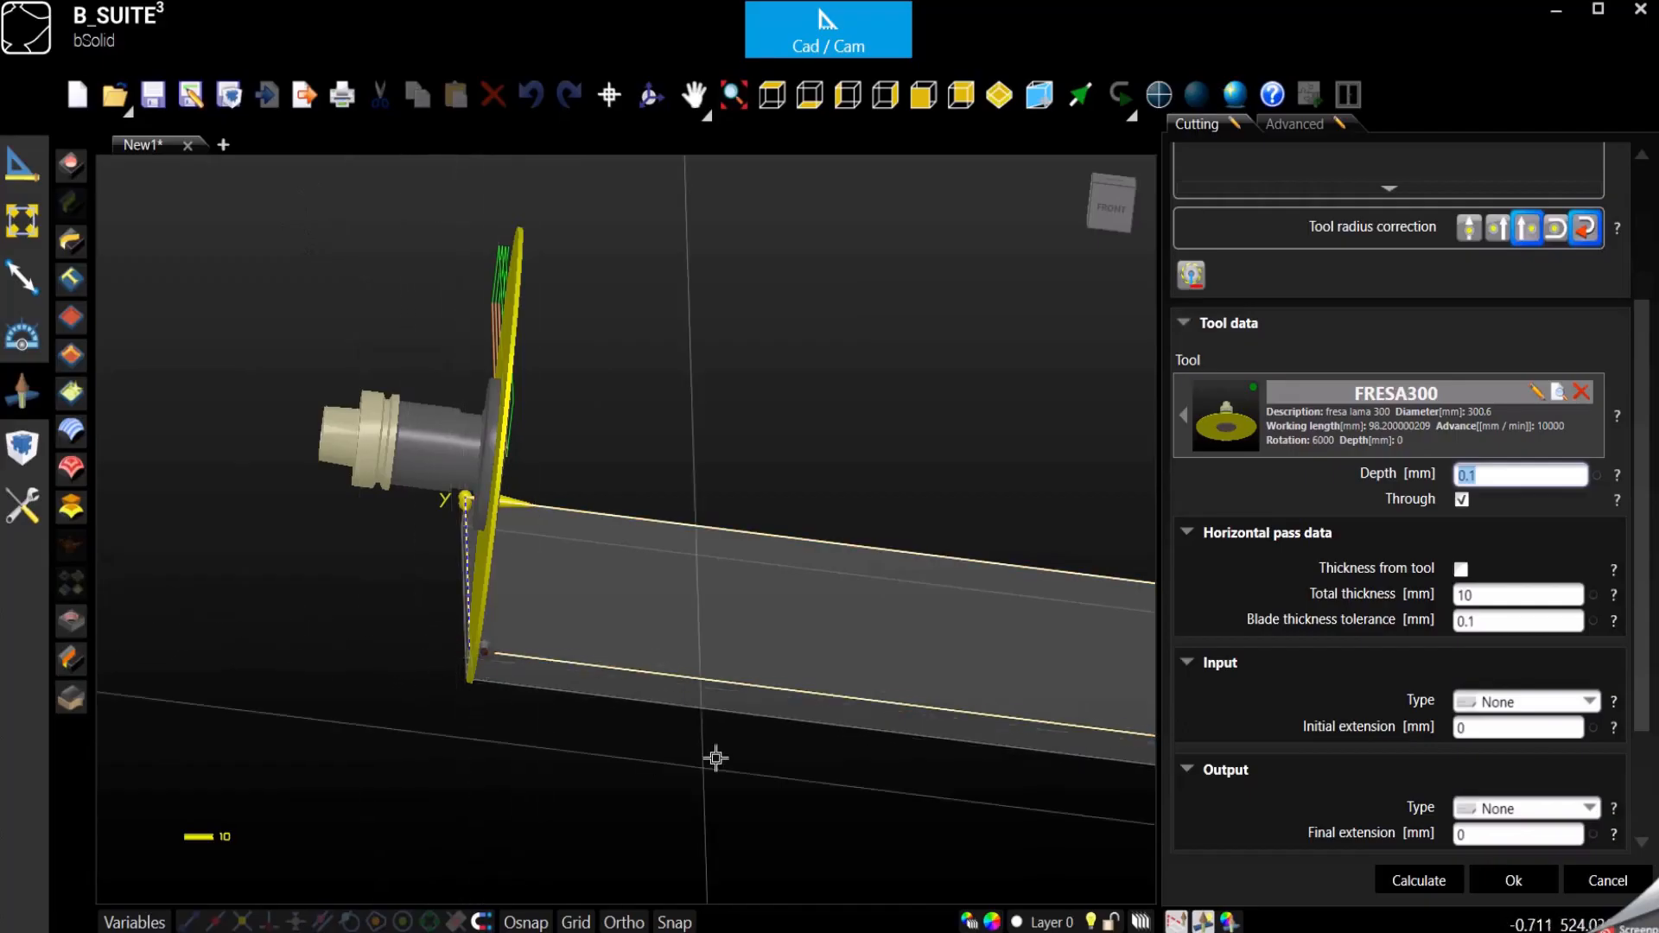
- Open the FRESA300 tool's properties and examine where its diameter and working length dimensions meet the blade's tip
click(1545, 394)
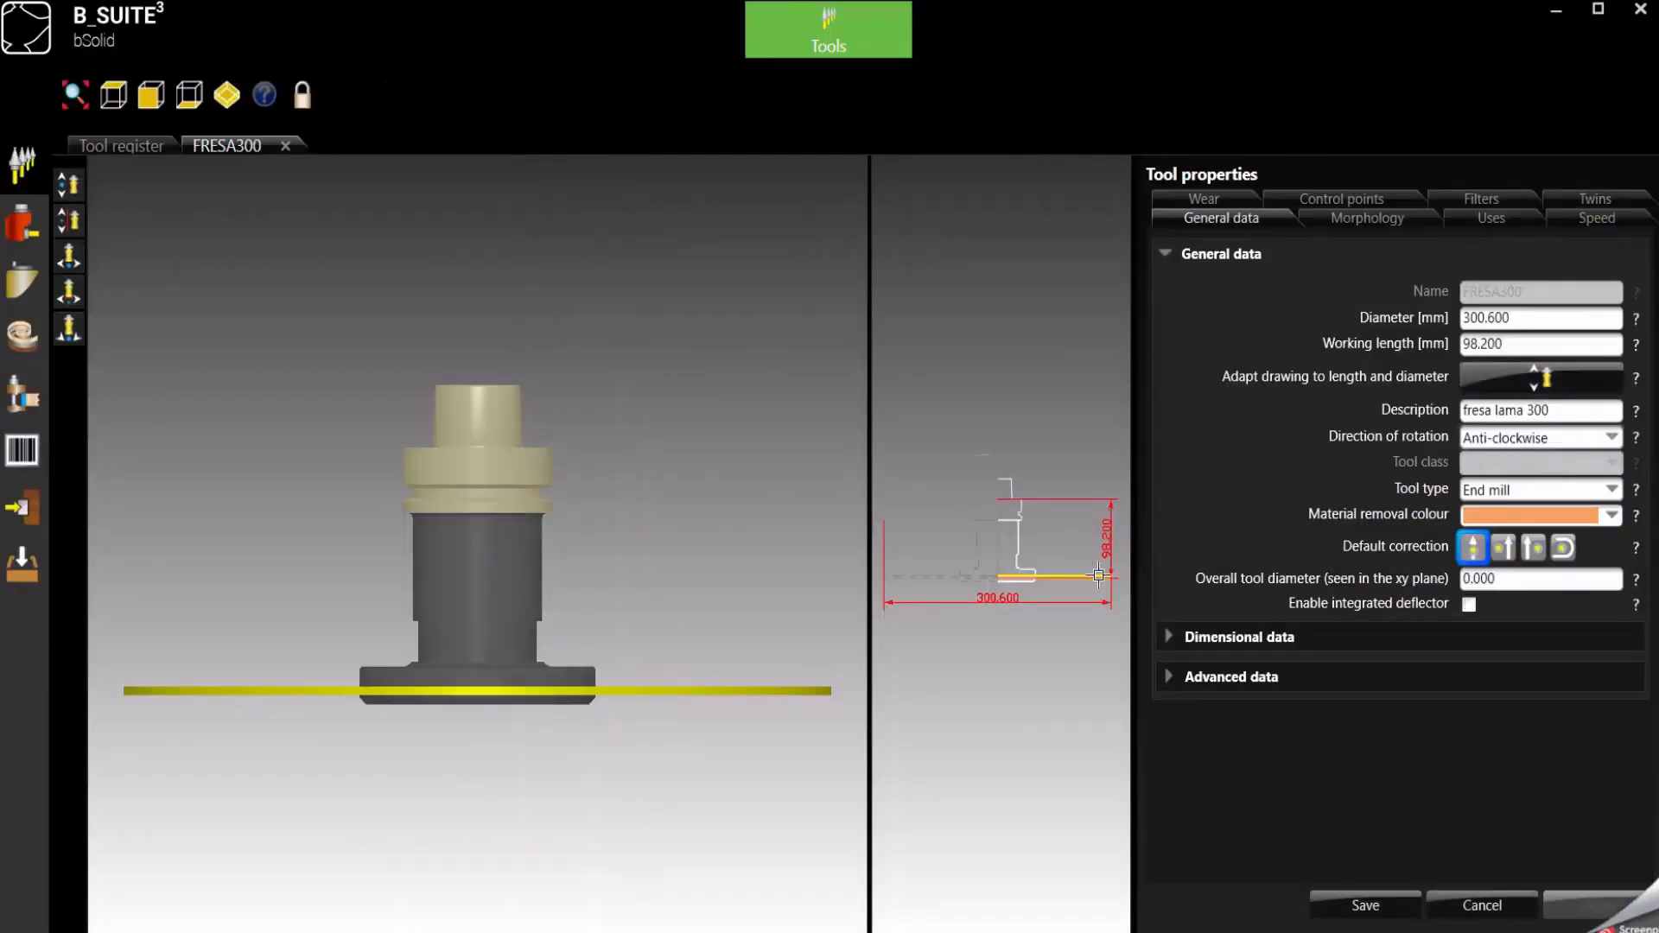
scroll(1098, 575, up, 5)
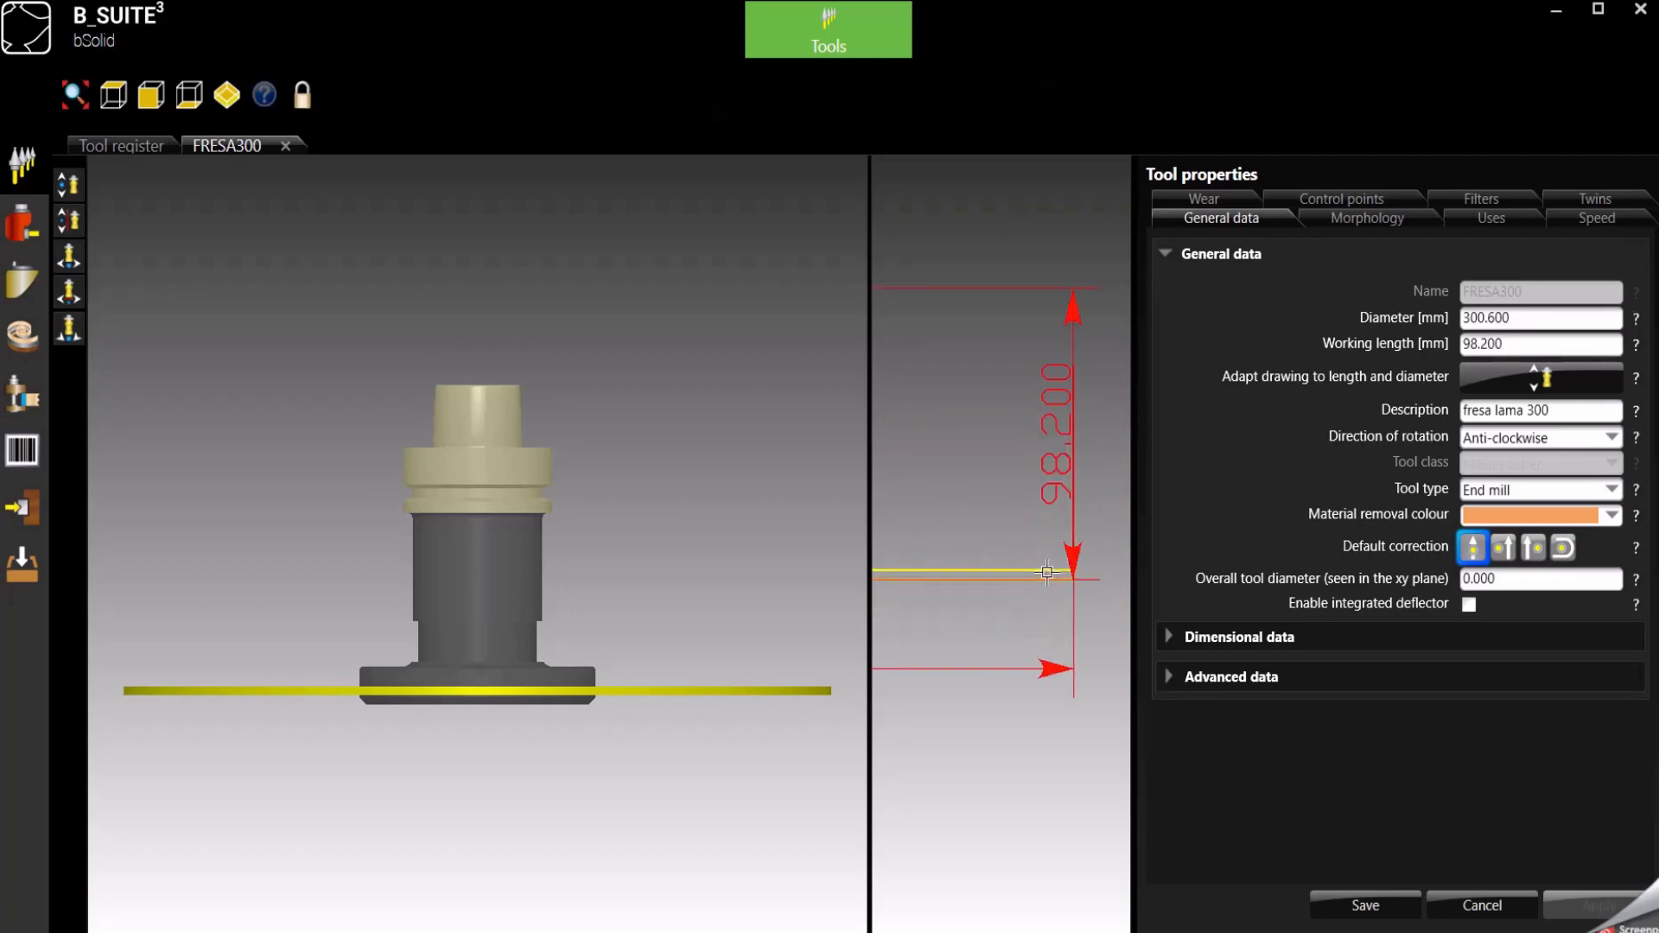
scroll(1048, 572, up, 3)
scroll(1112, 596, up, 2)
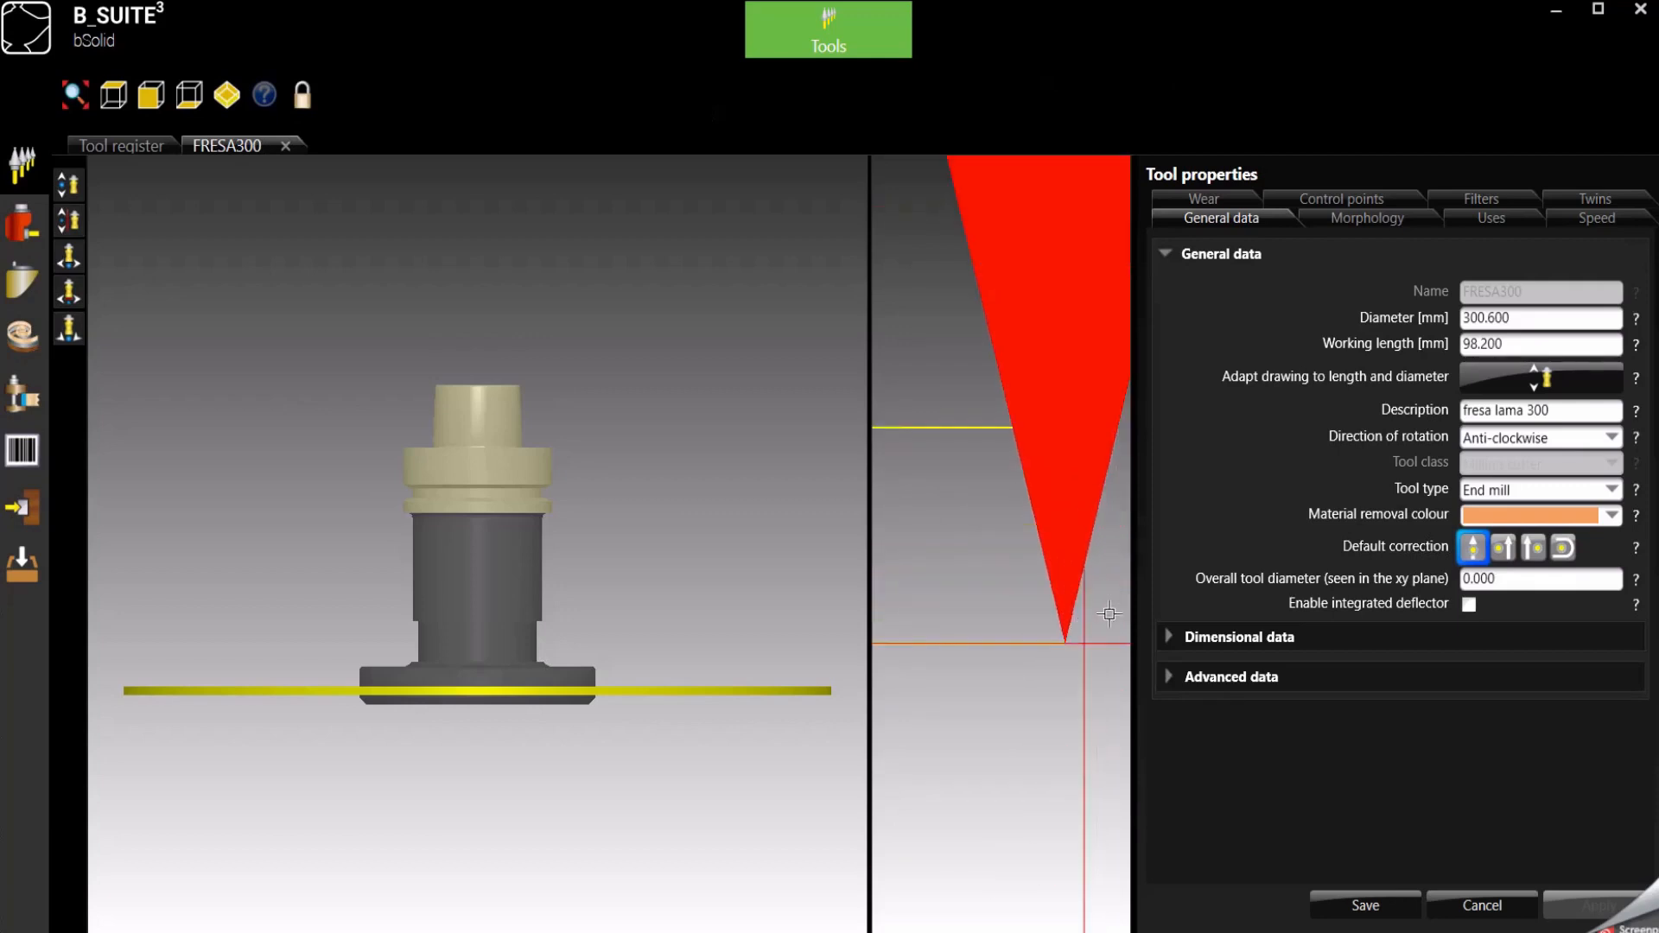
scroll(1109, 581, down, 8)
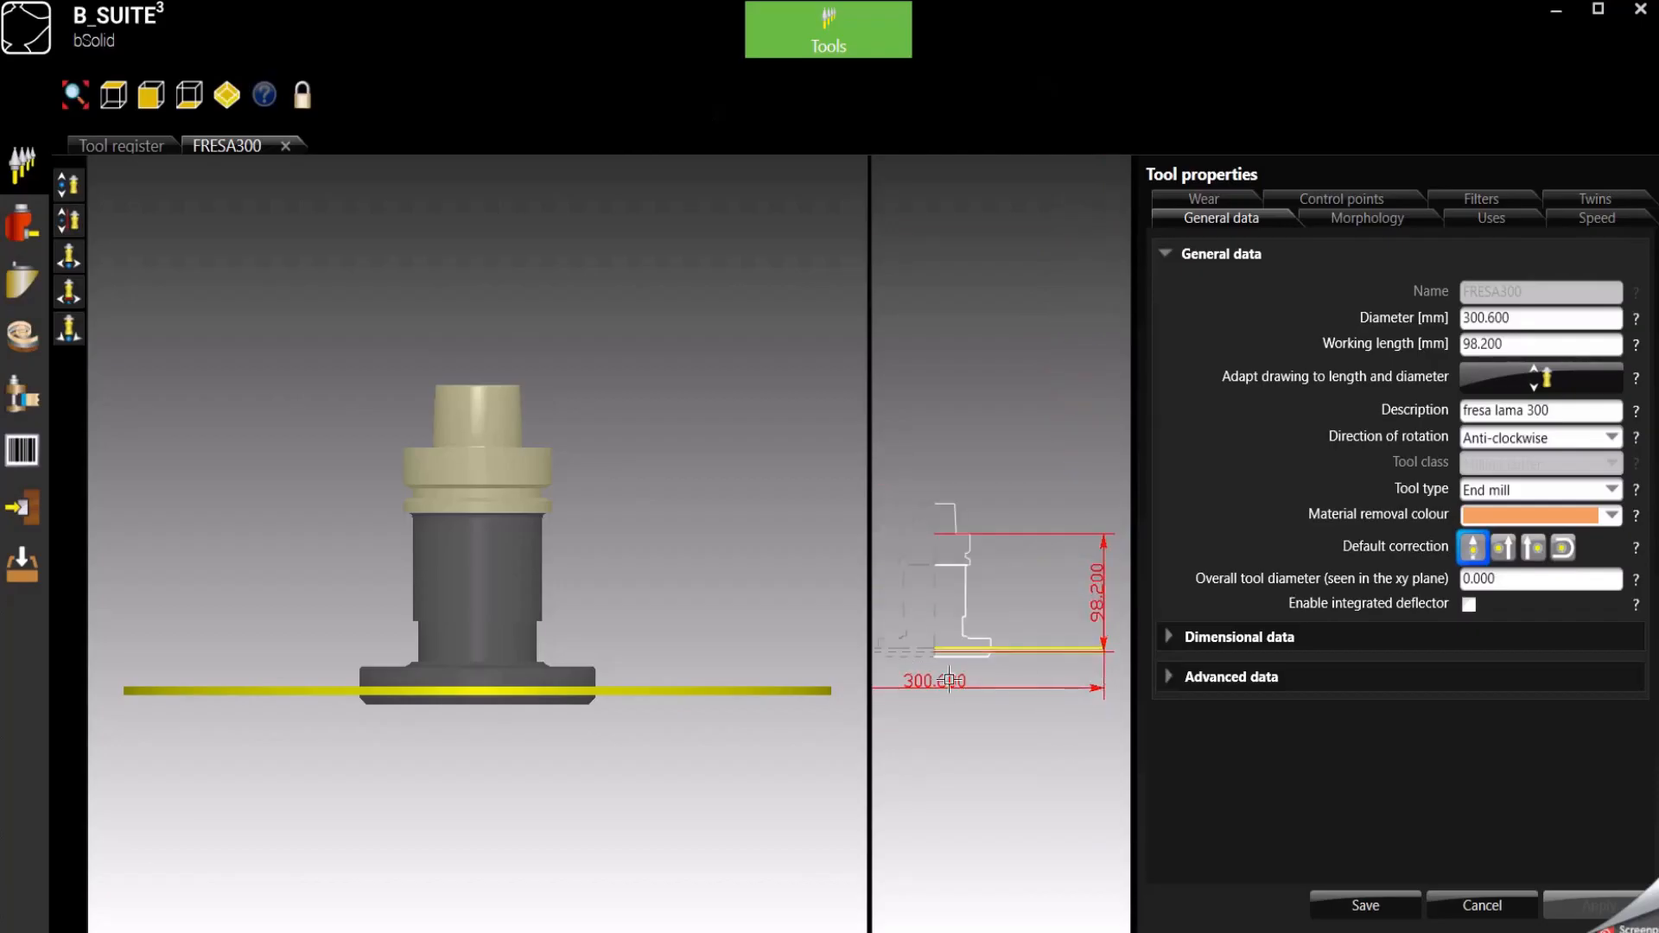
scroll(1124, 648, up, 8)
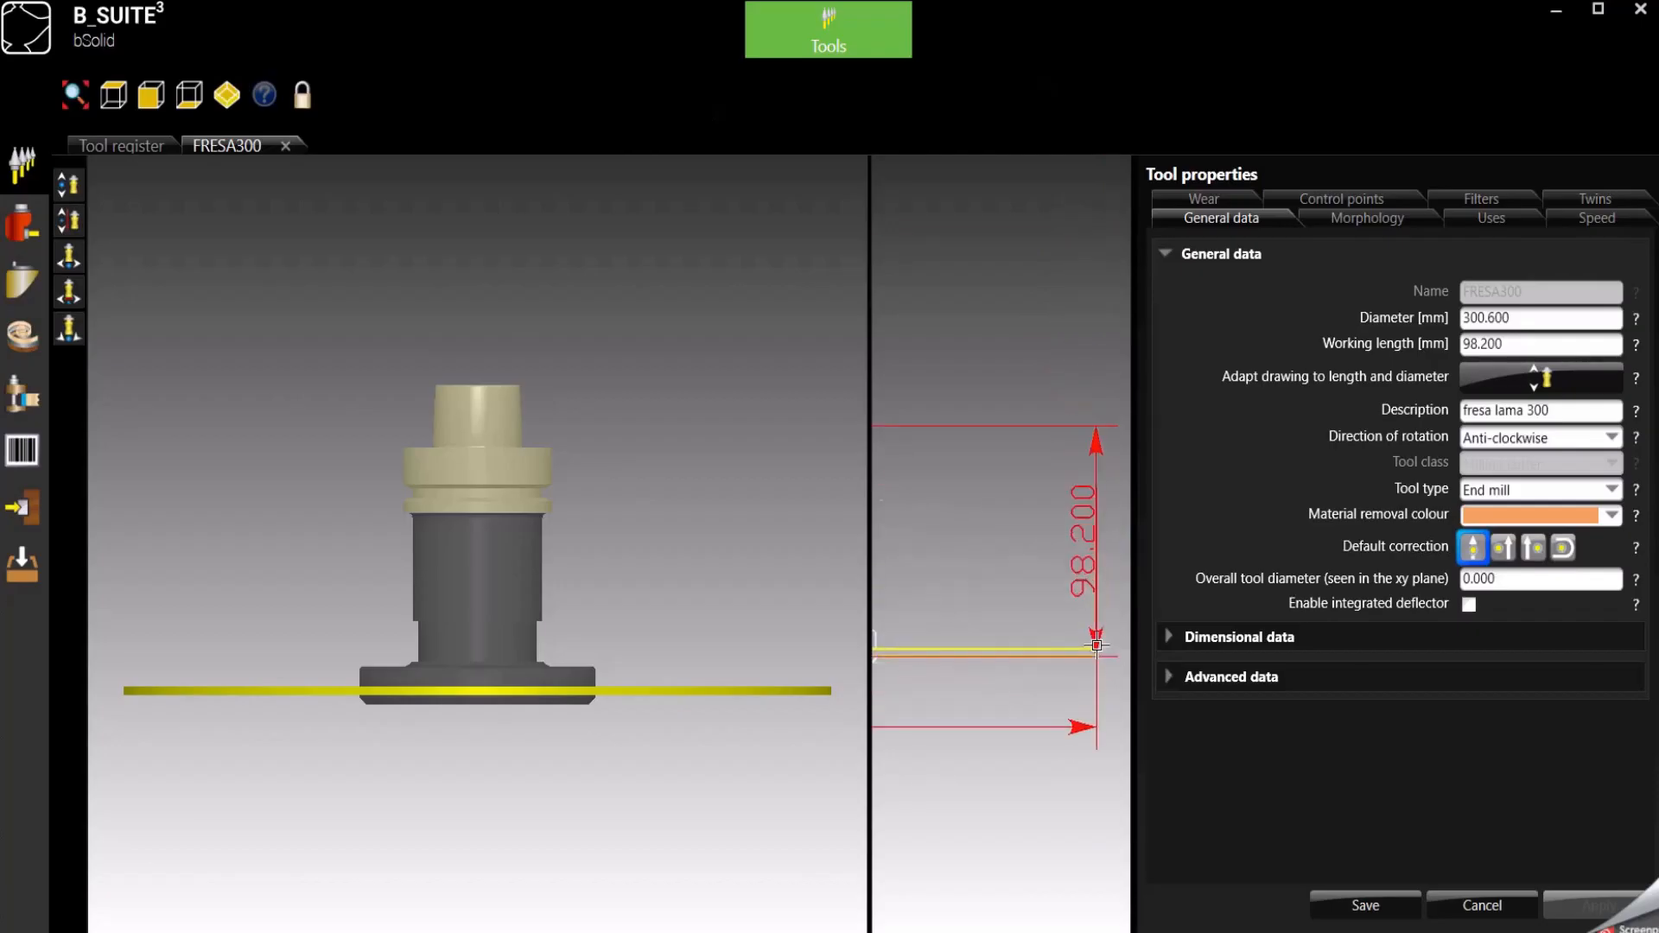
scroll(1095, 693, up, 3)
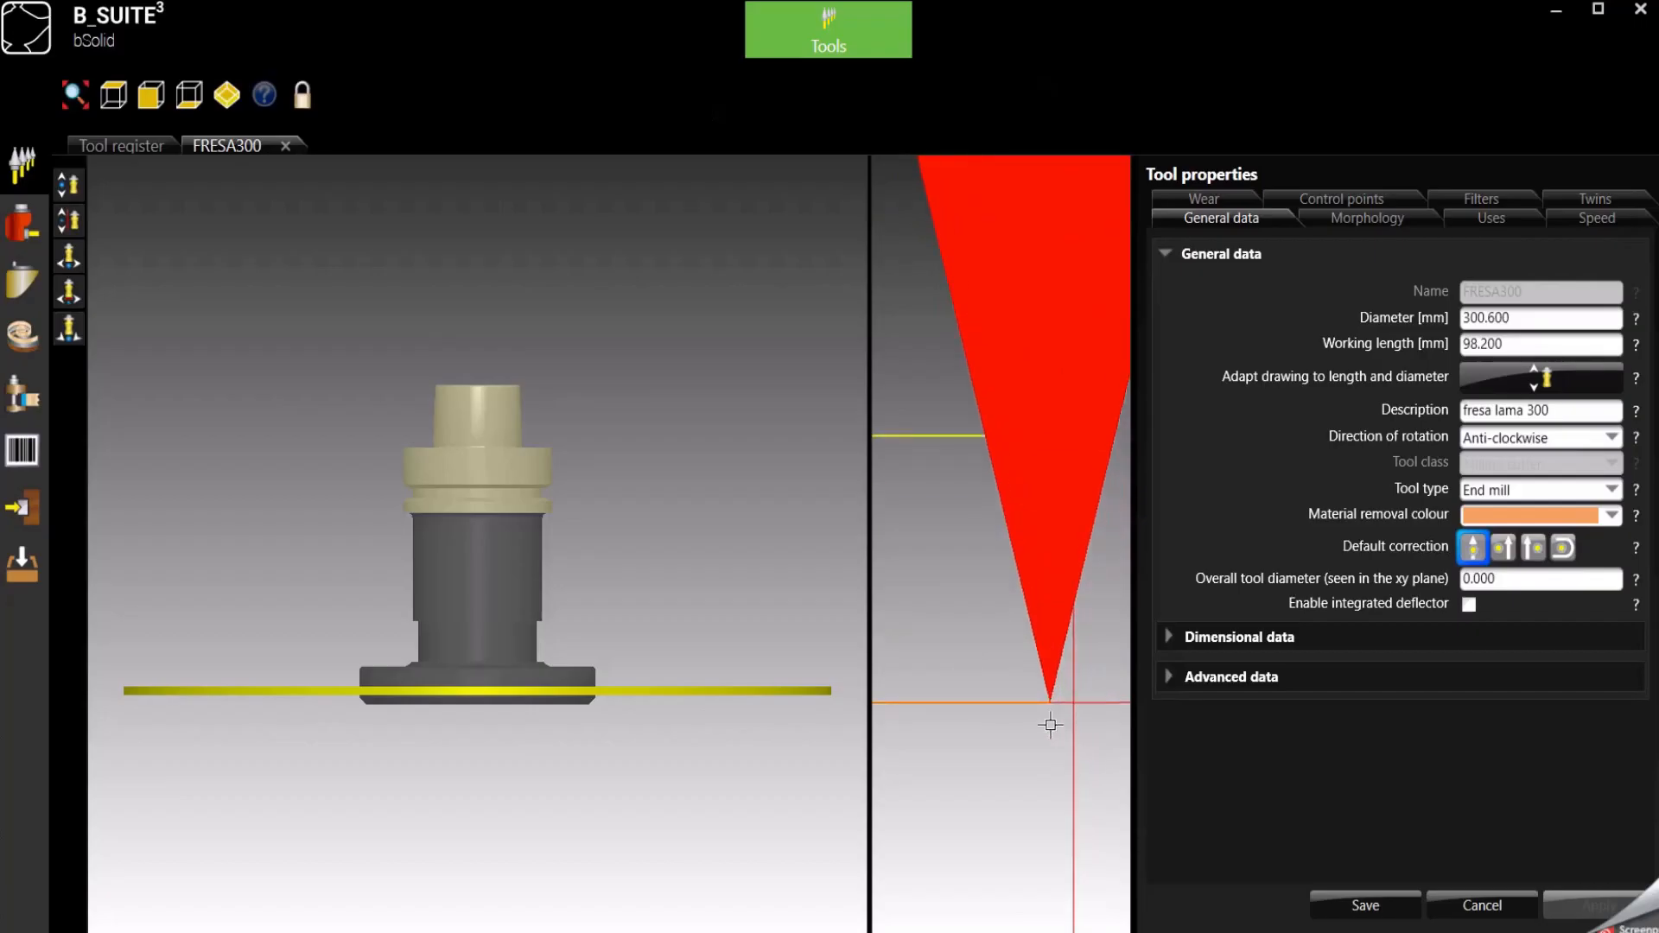
- Check the blade cylinder's diameter in the tool morphology and redefine the tool diameter as 300 mm at the blade's lower outer corner
click(1341, 220)
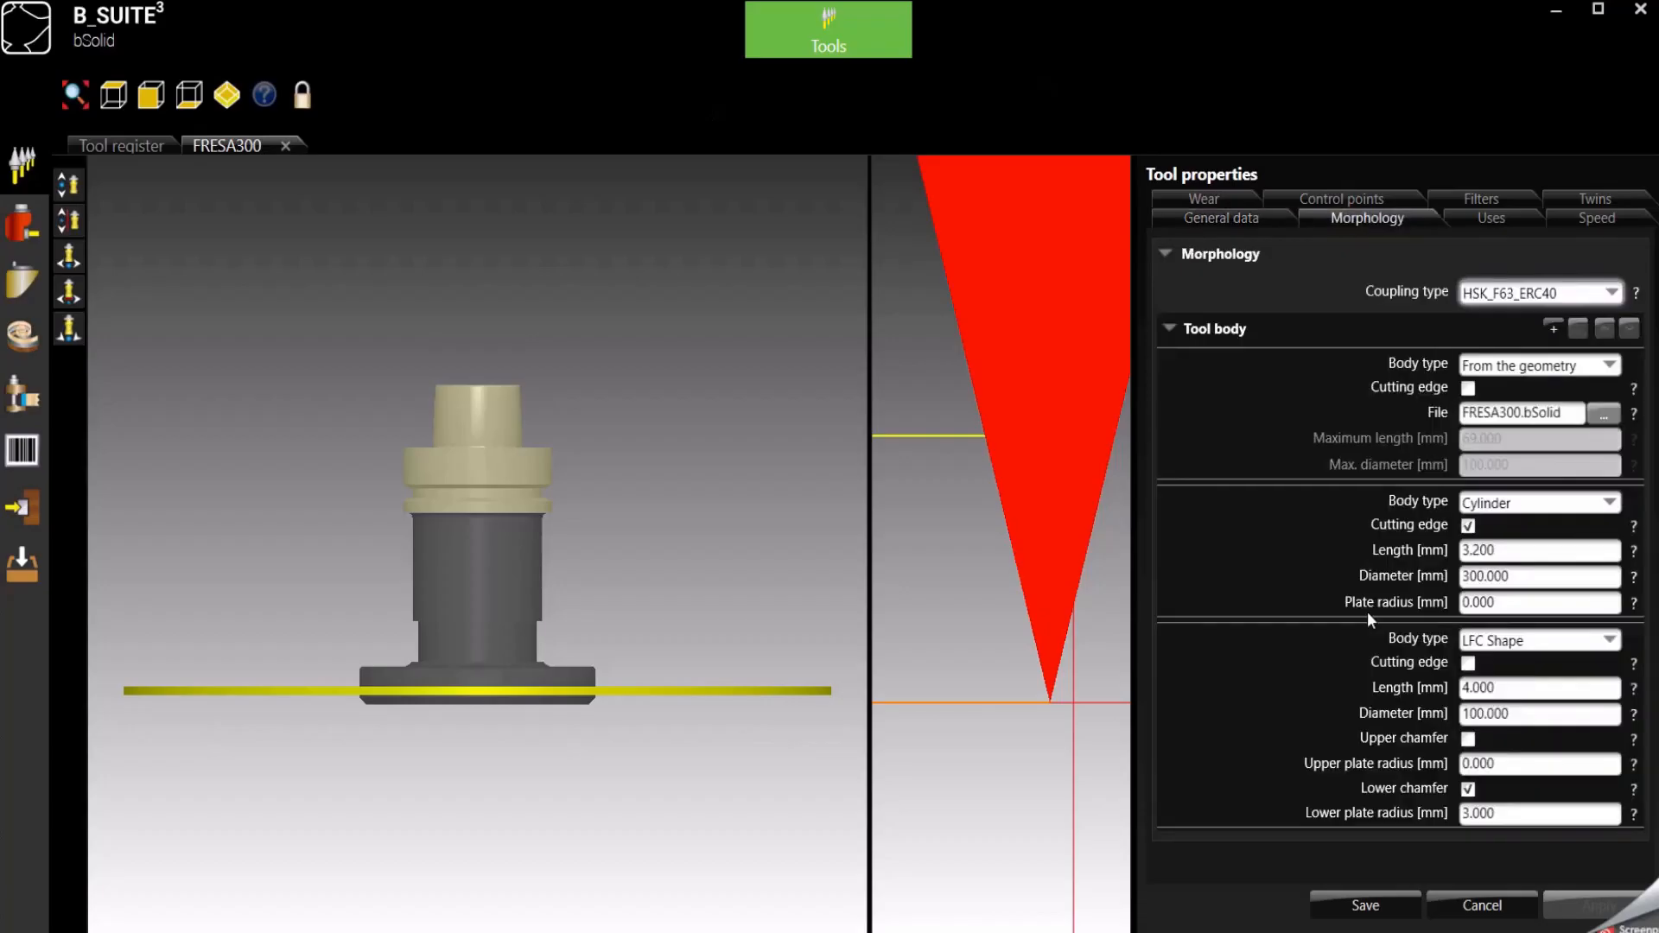
click(1519, 576)
double_click(1523, 578)
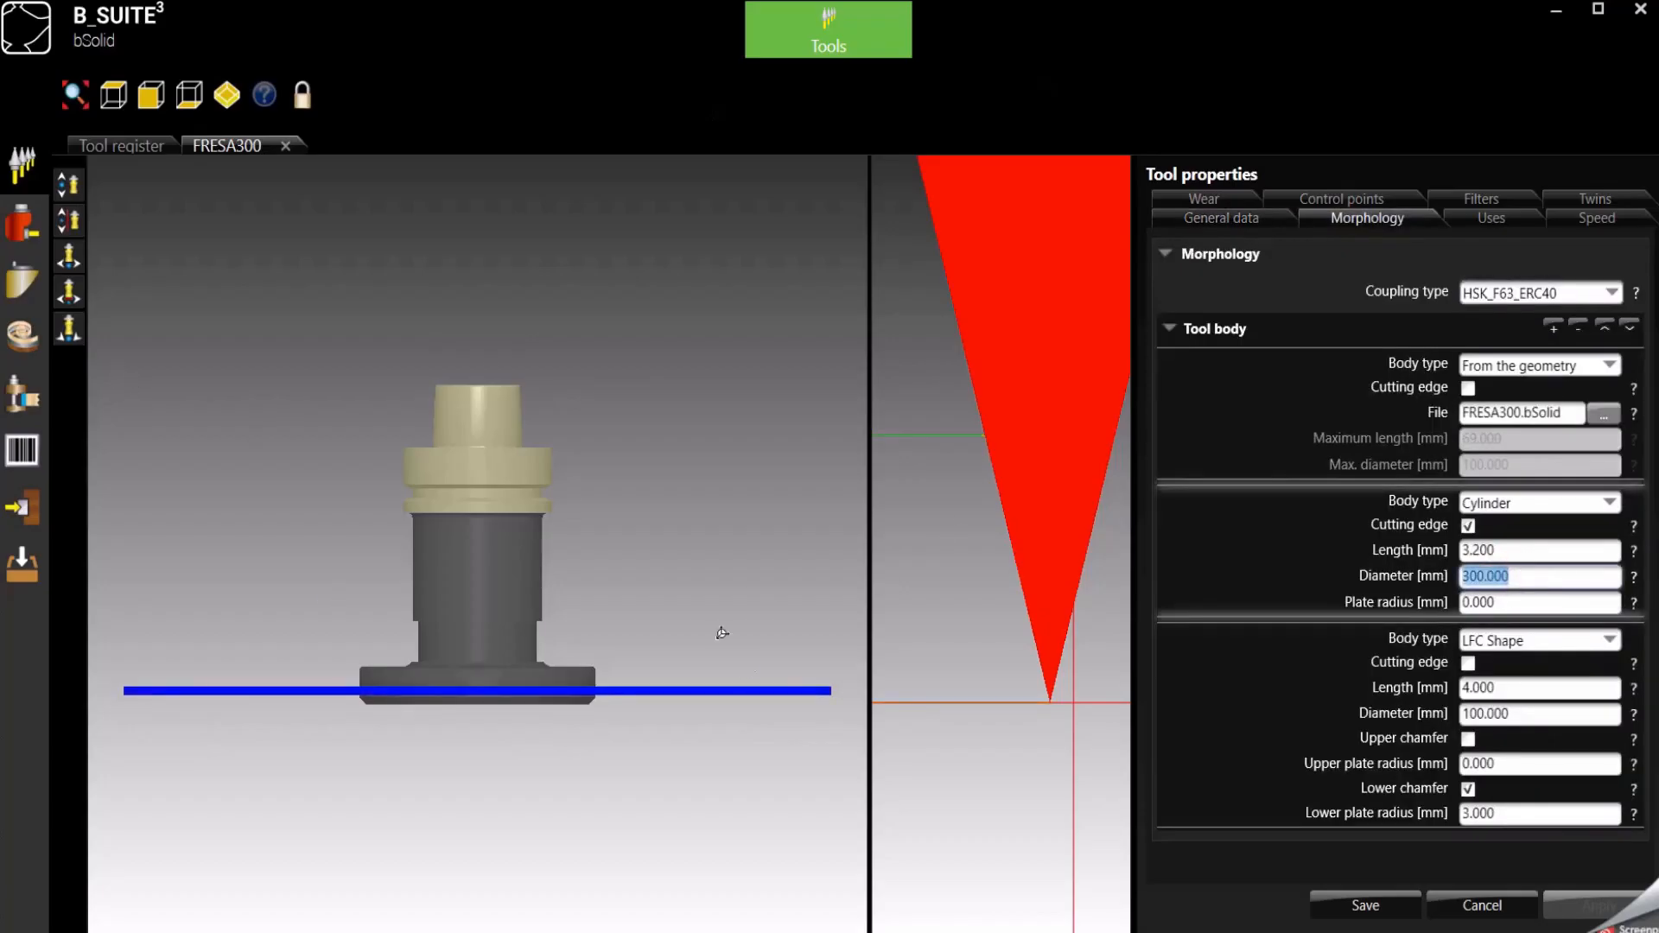
click(71, 297)
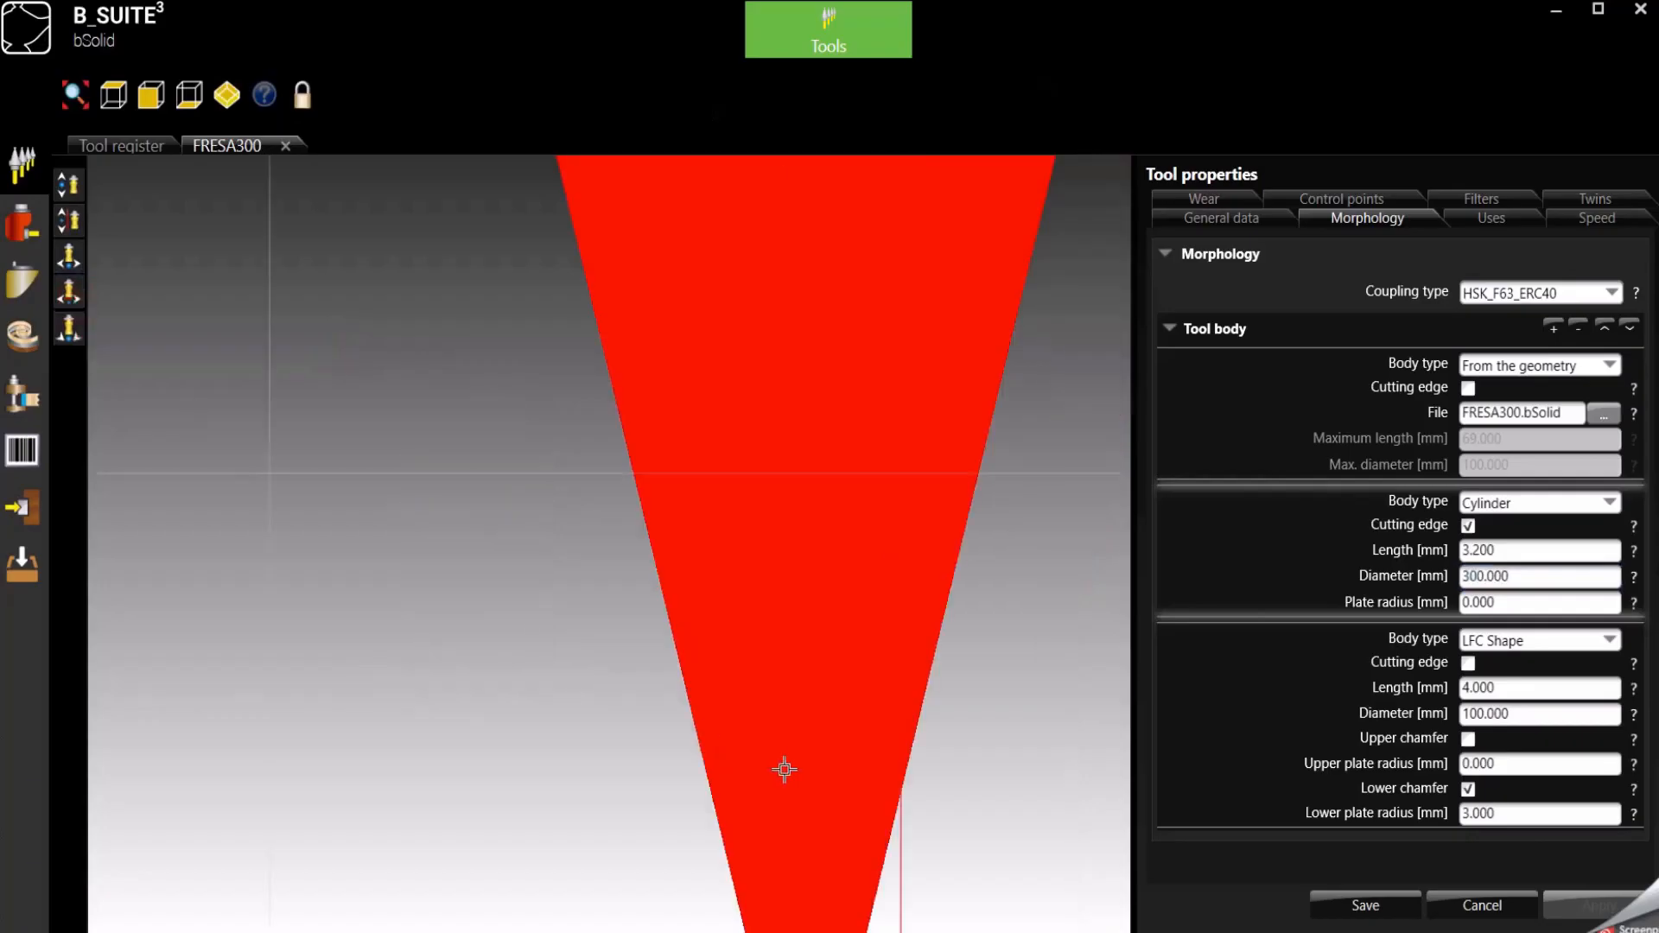
scroll(918, 634, down, 3)
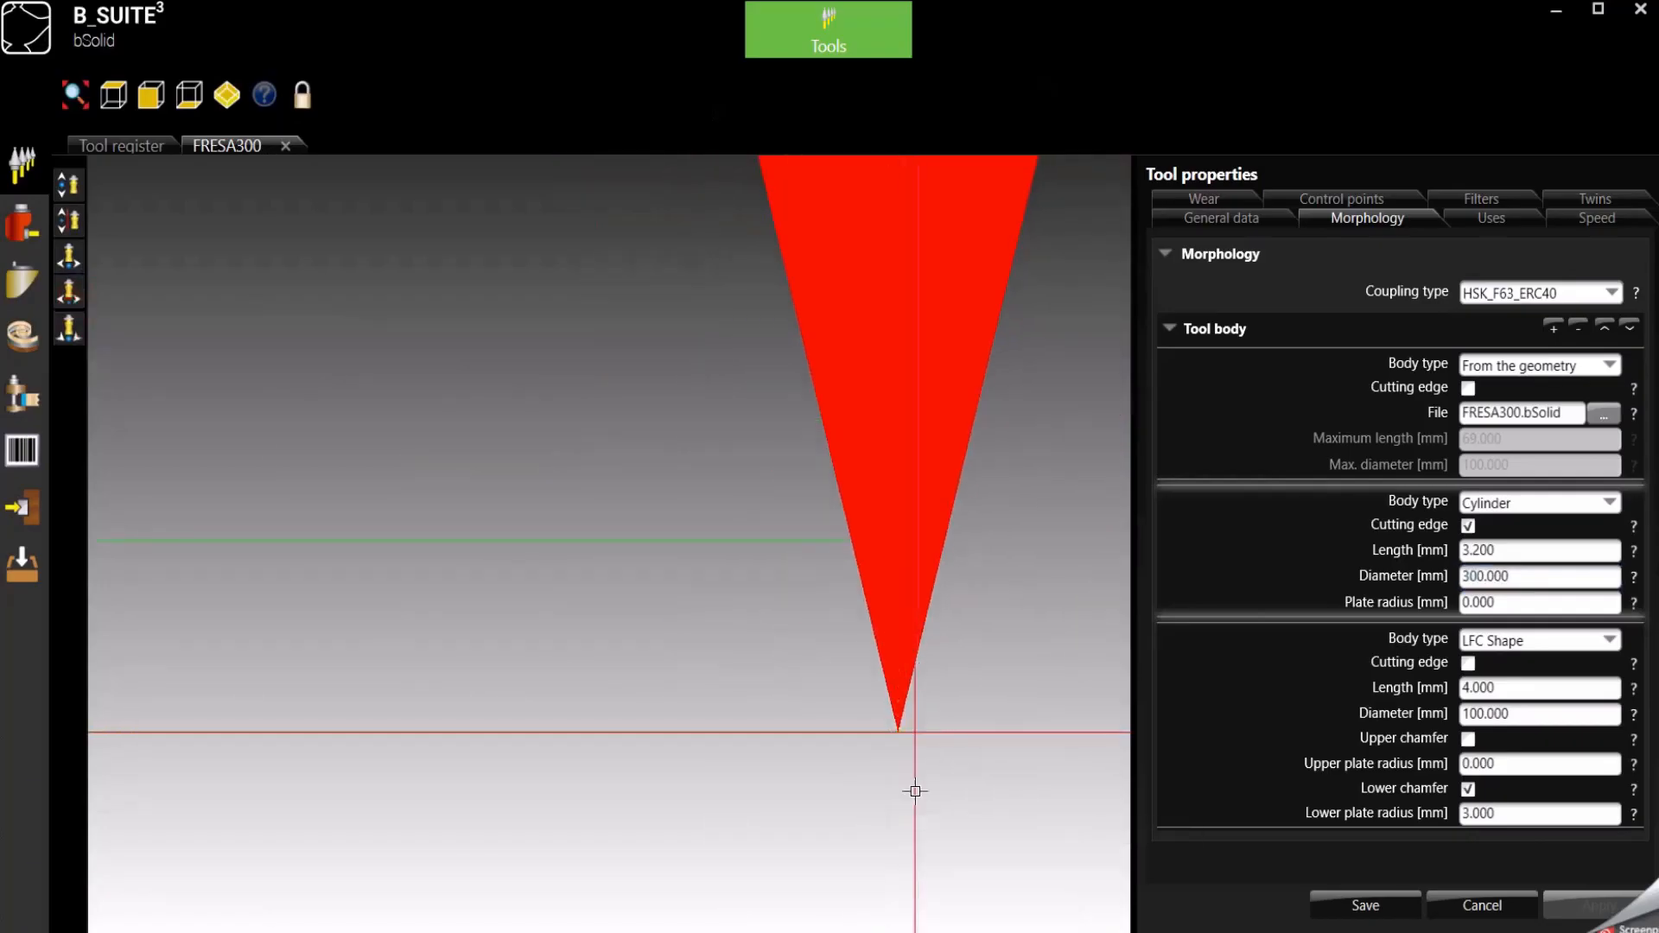
click(901, 733)
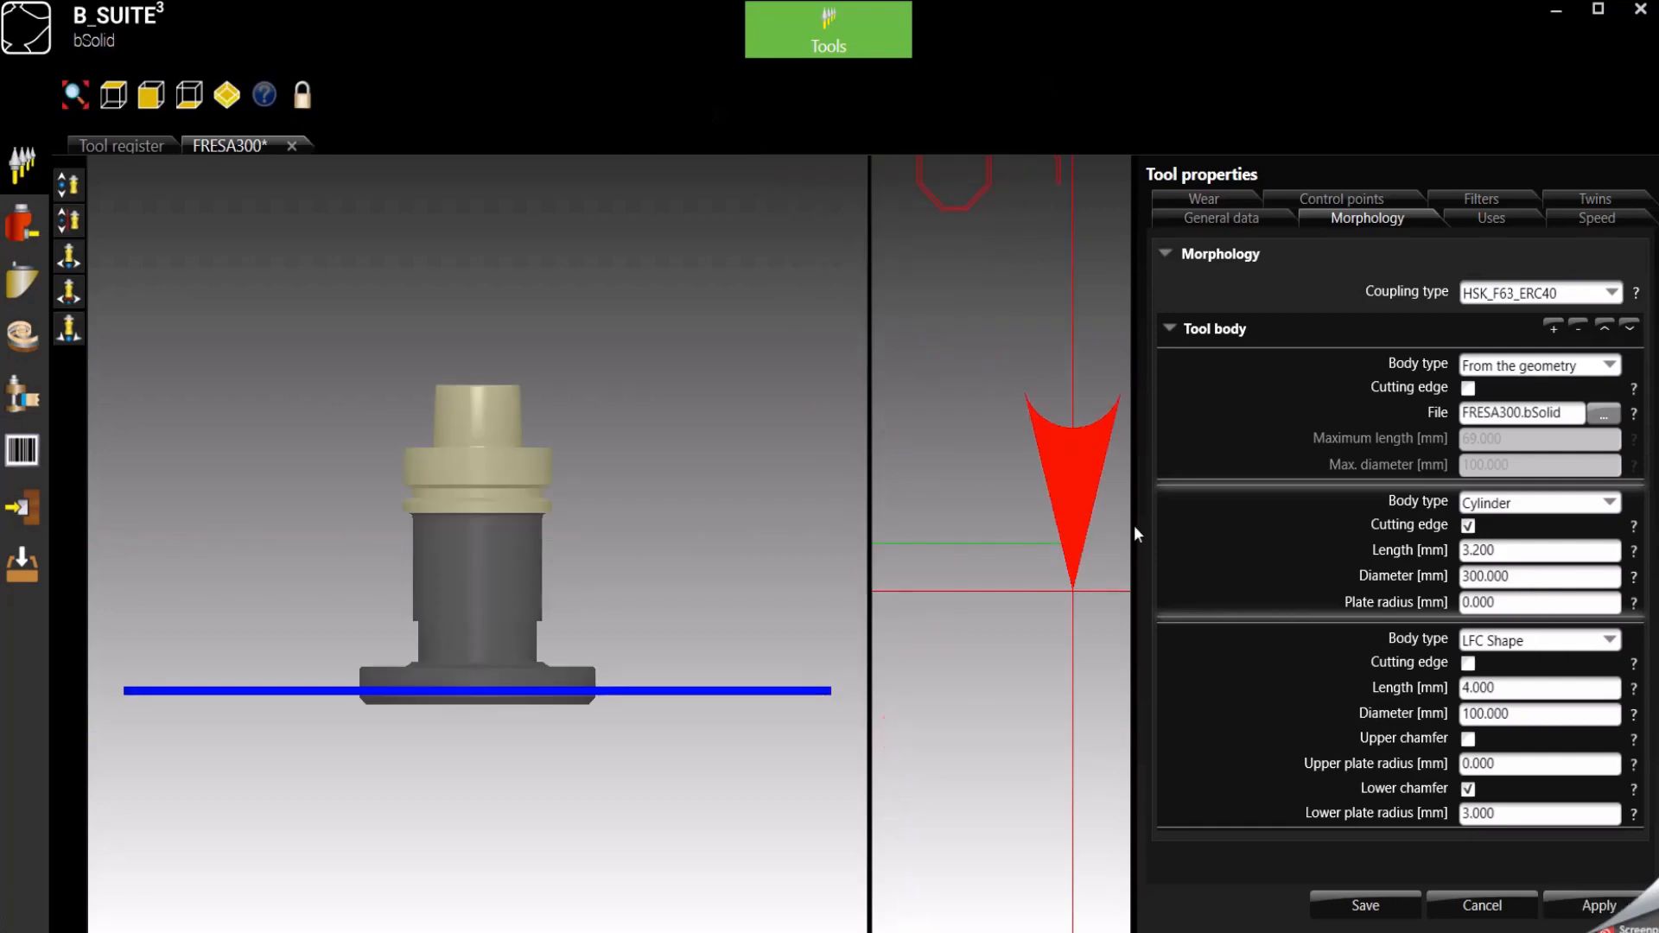
scroll(1123, 589, down, 4)
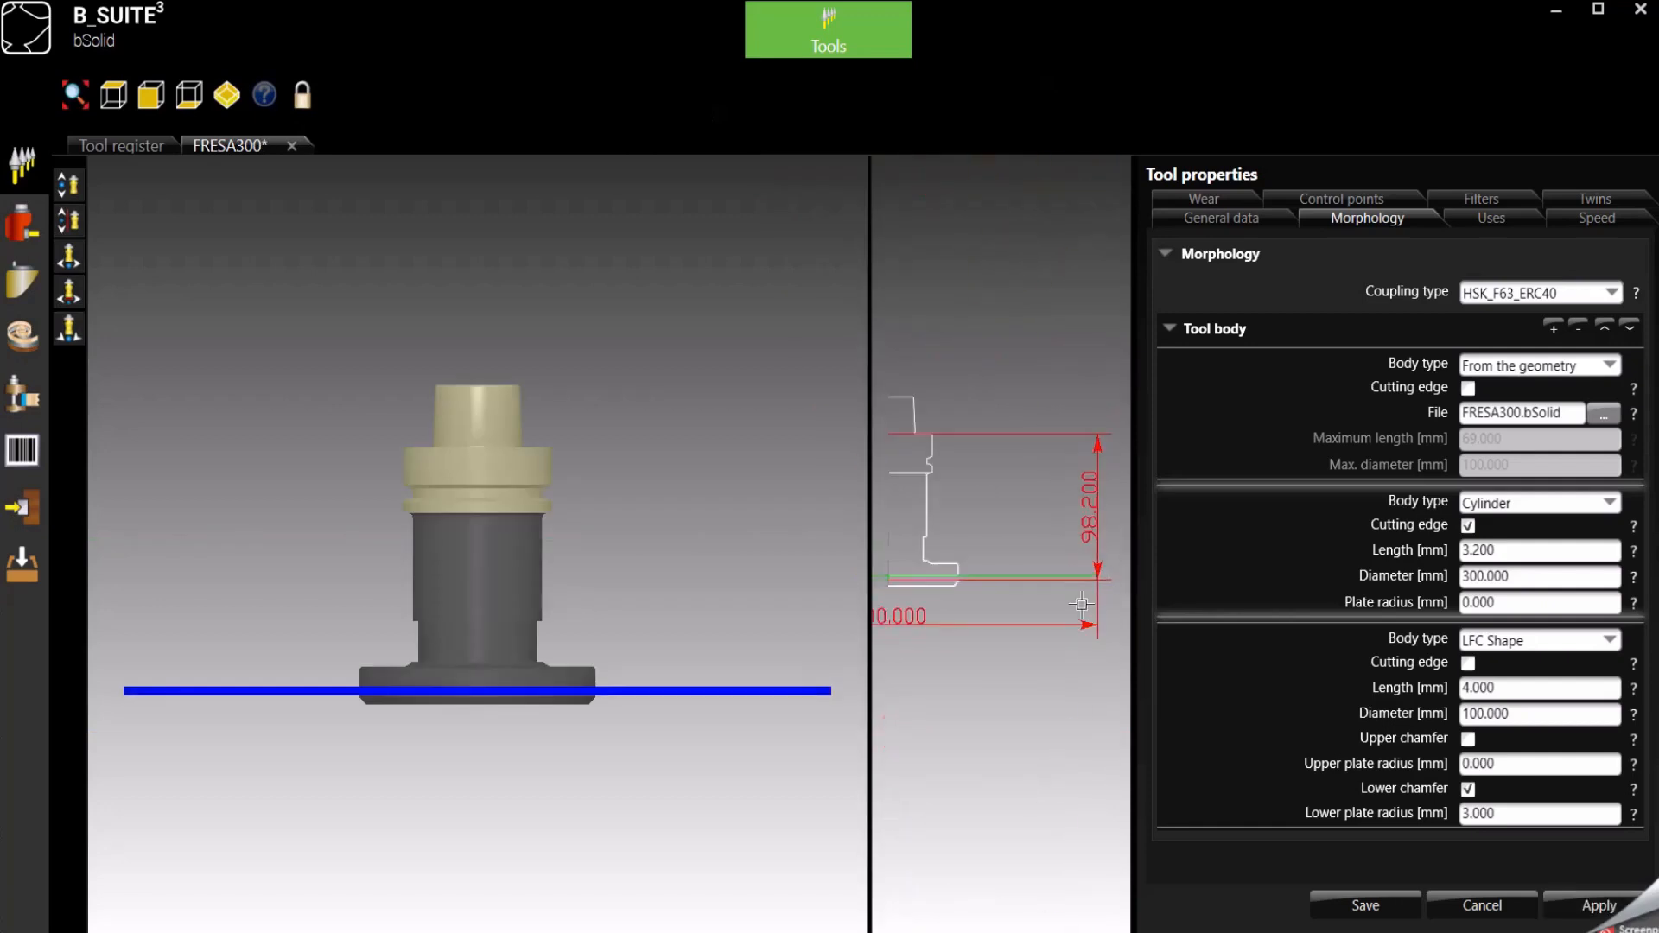
scroll(1007, 604, up, 1)
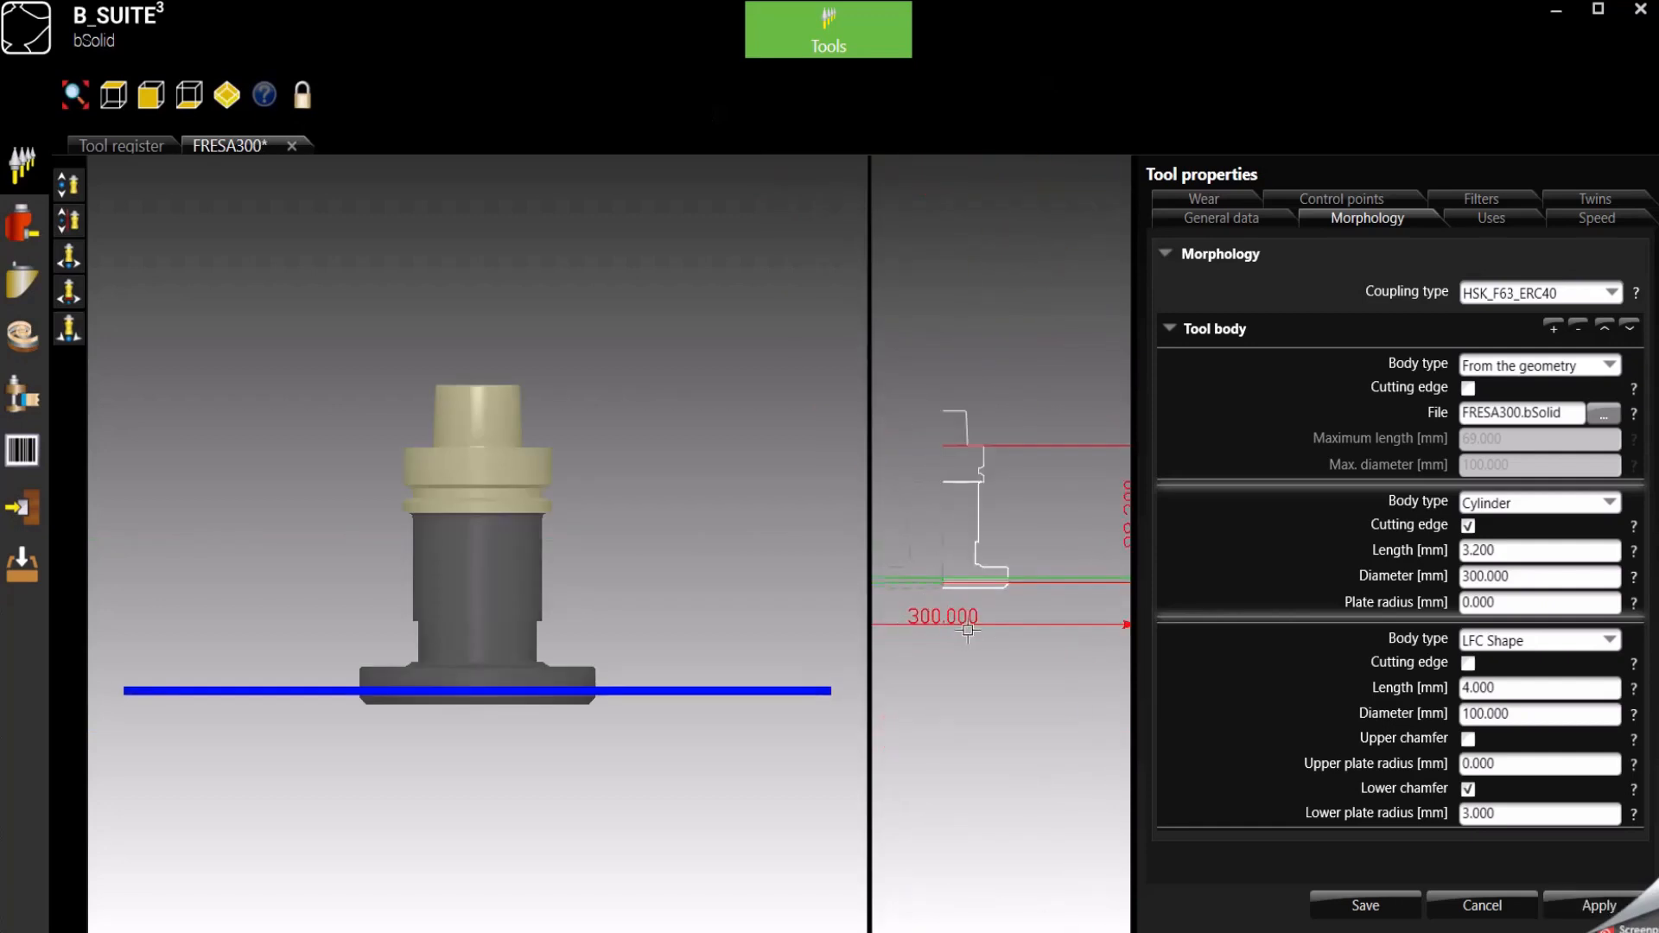
- Save the FRESA300 tool and confirm its new diameter of 300 in the safety check
click(1370, 906)
click(1045, 482)
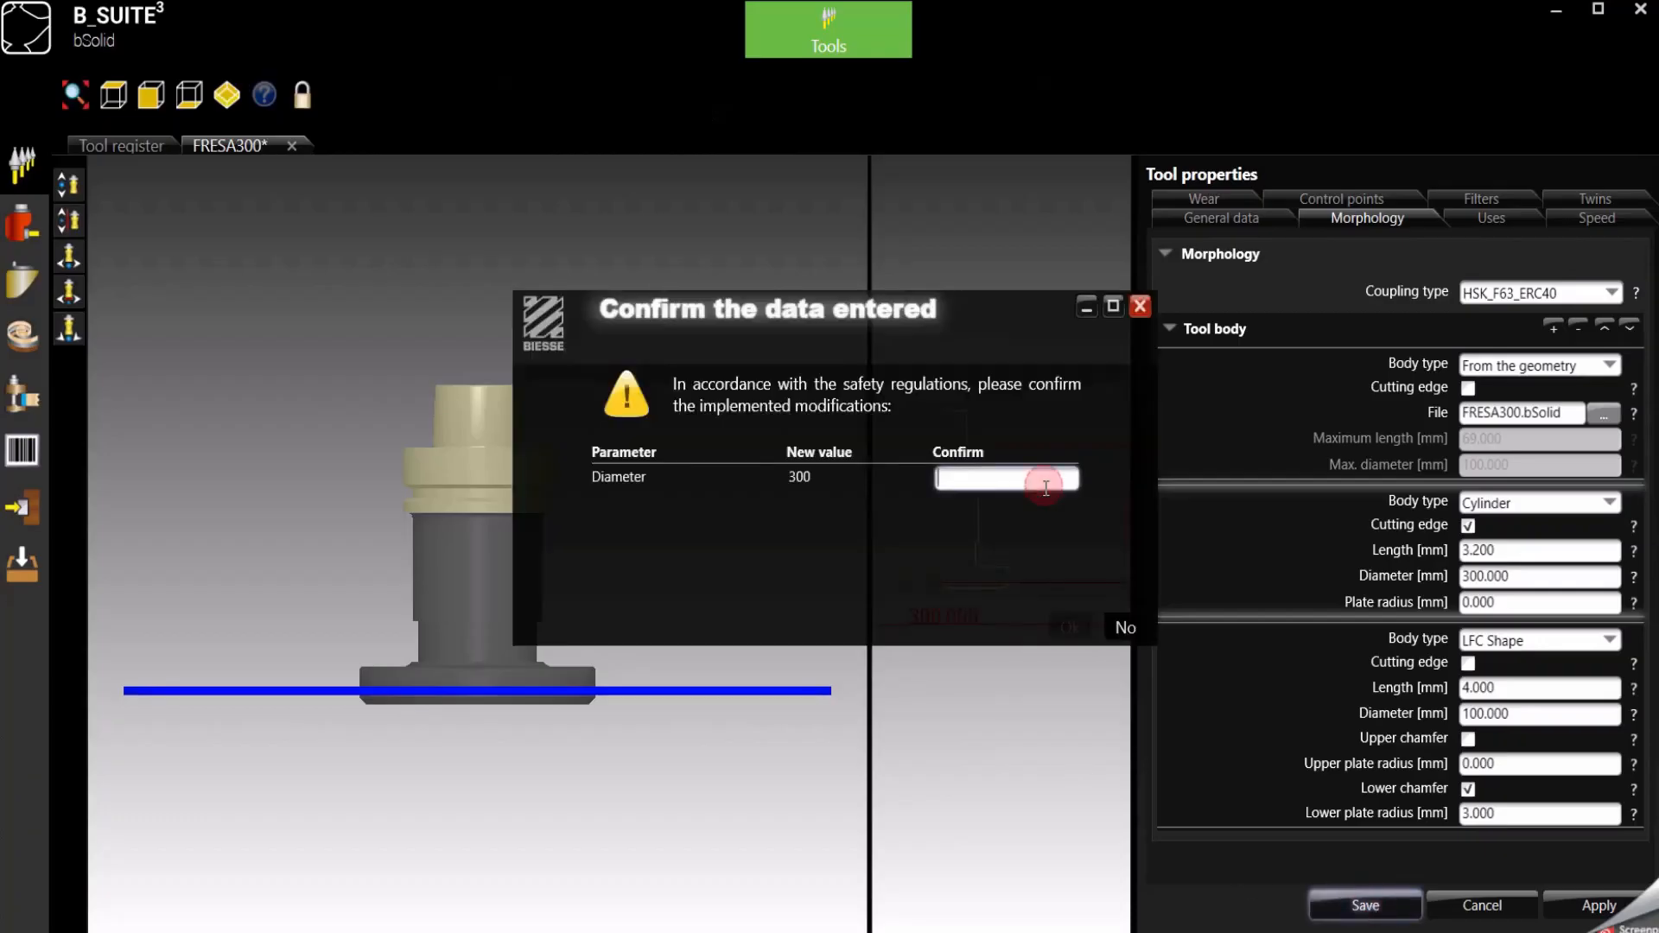
text(300)
click(1070, 625)
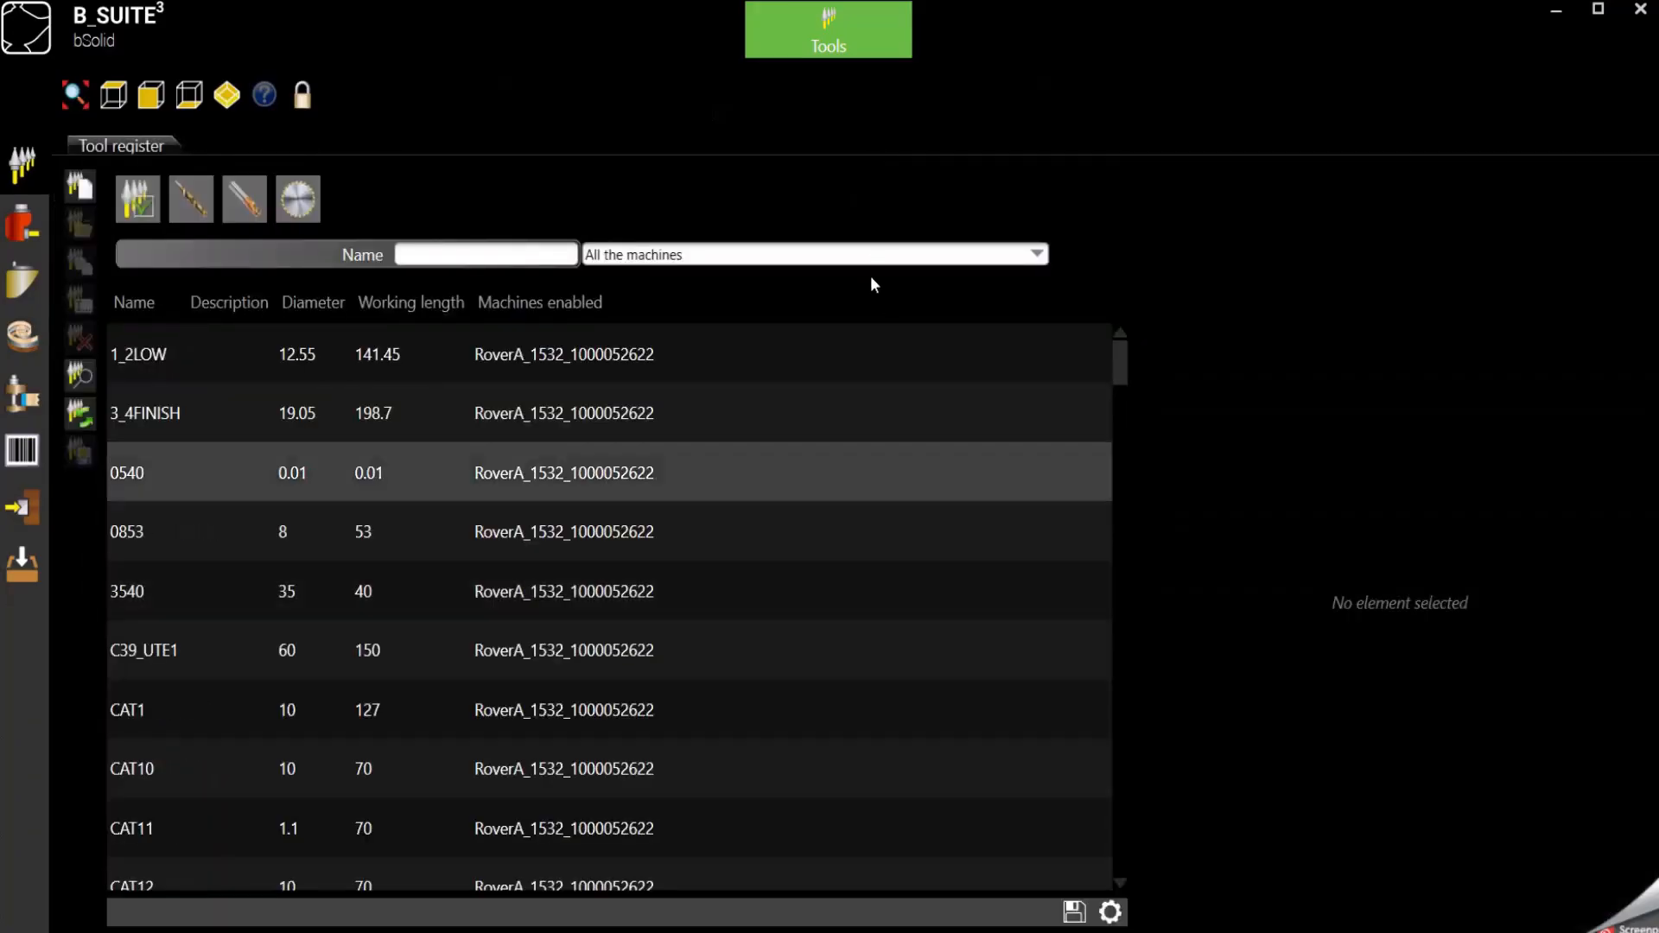
- Return to the Cad/Cam environment and confirm the cutting operation with the updated tool
click(832, 42)
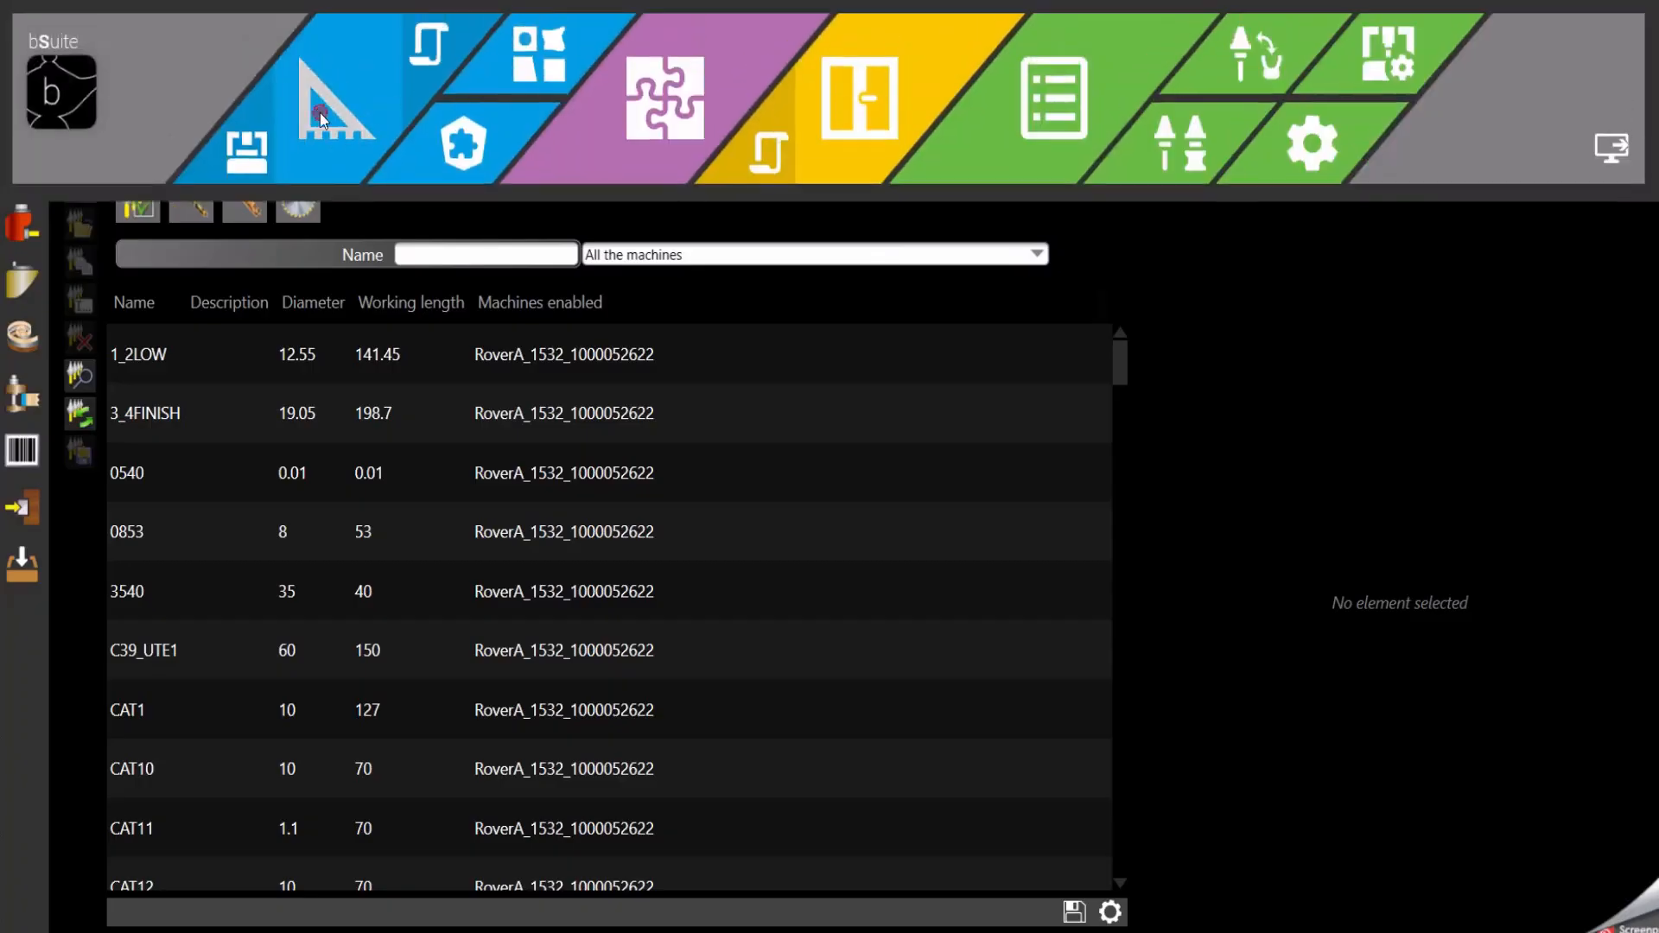
click(320, 113)
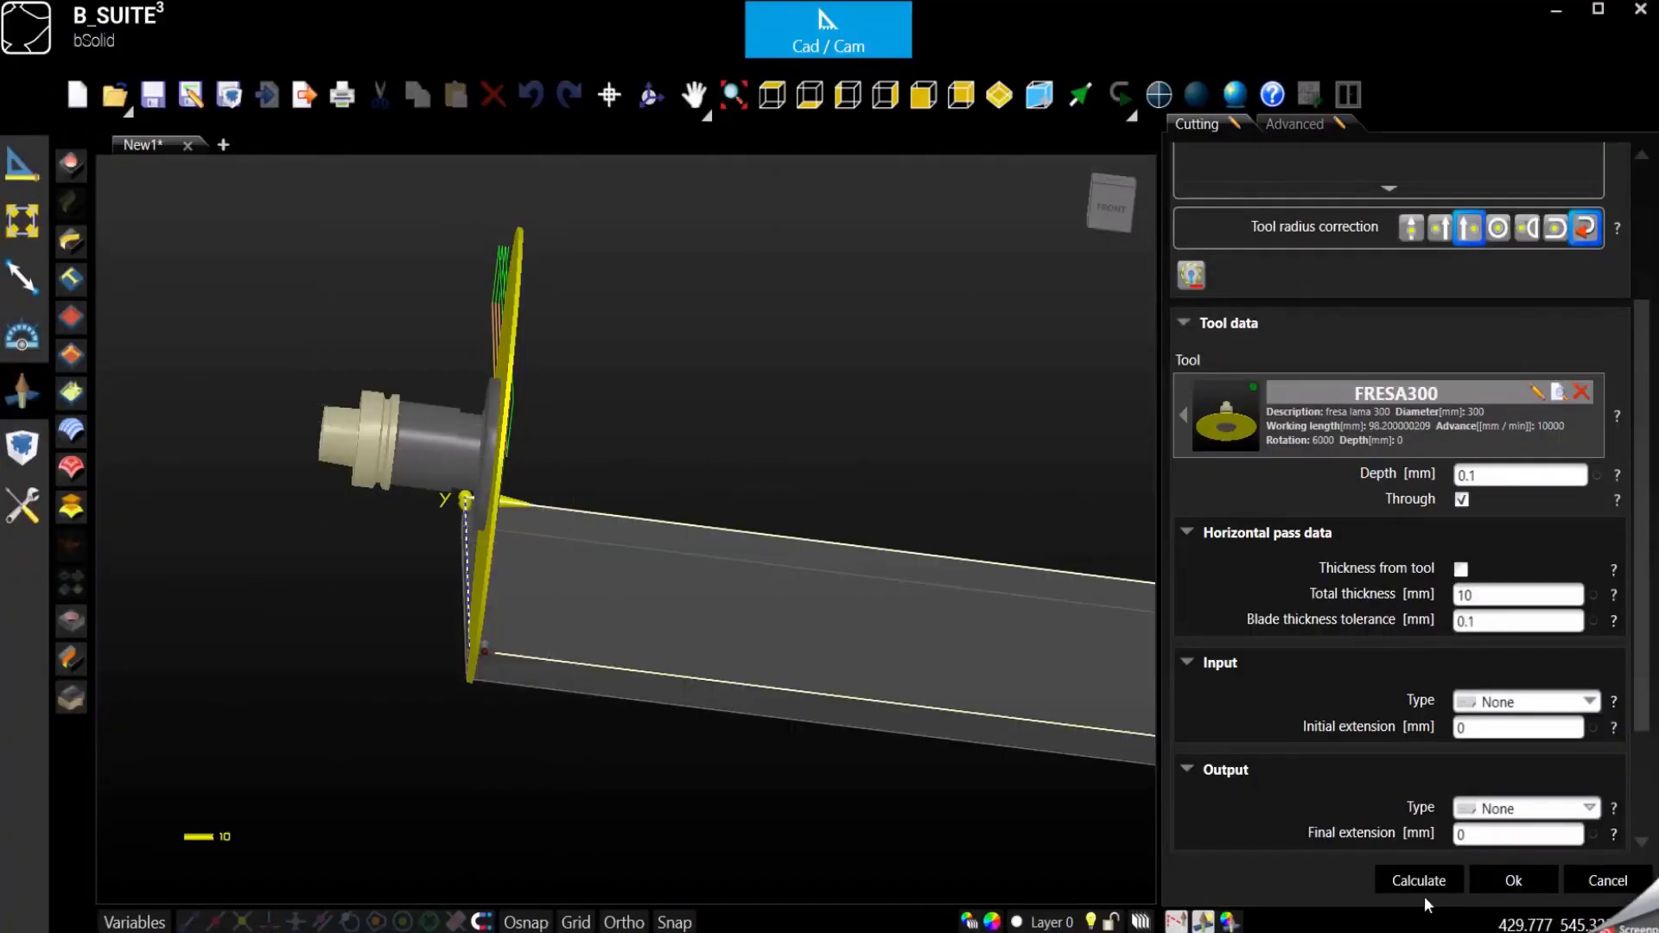
click(1509, 888)
click(1064, 426)
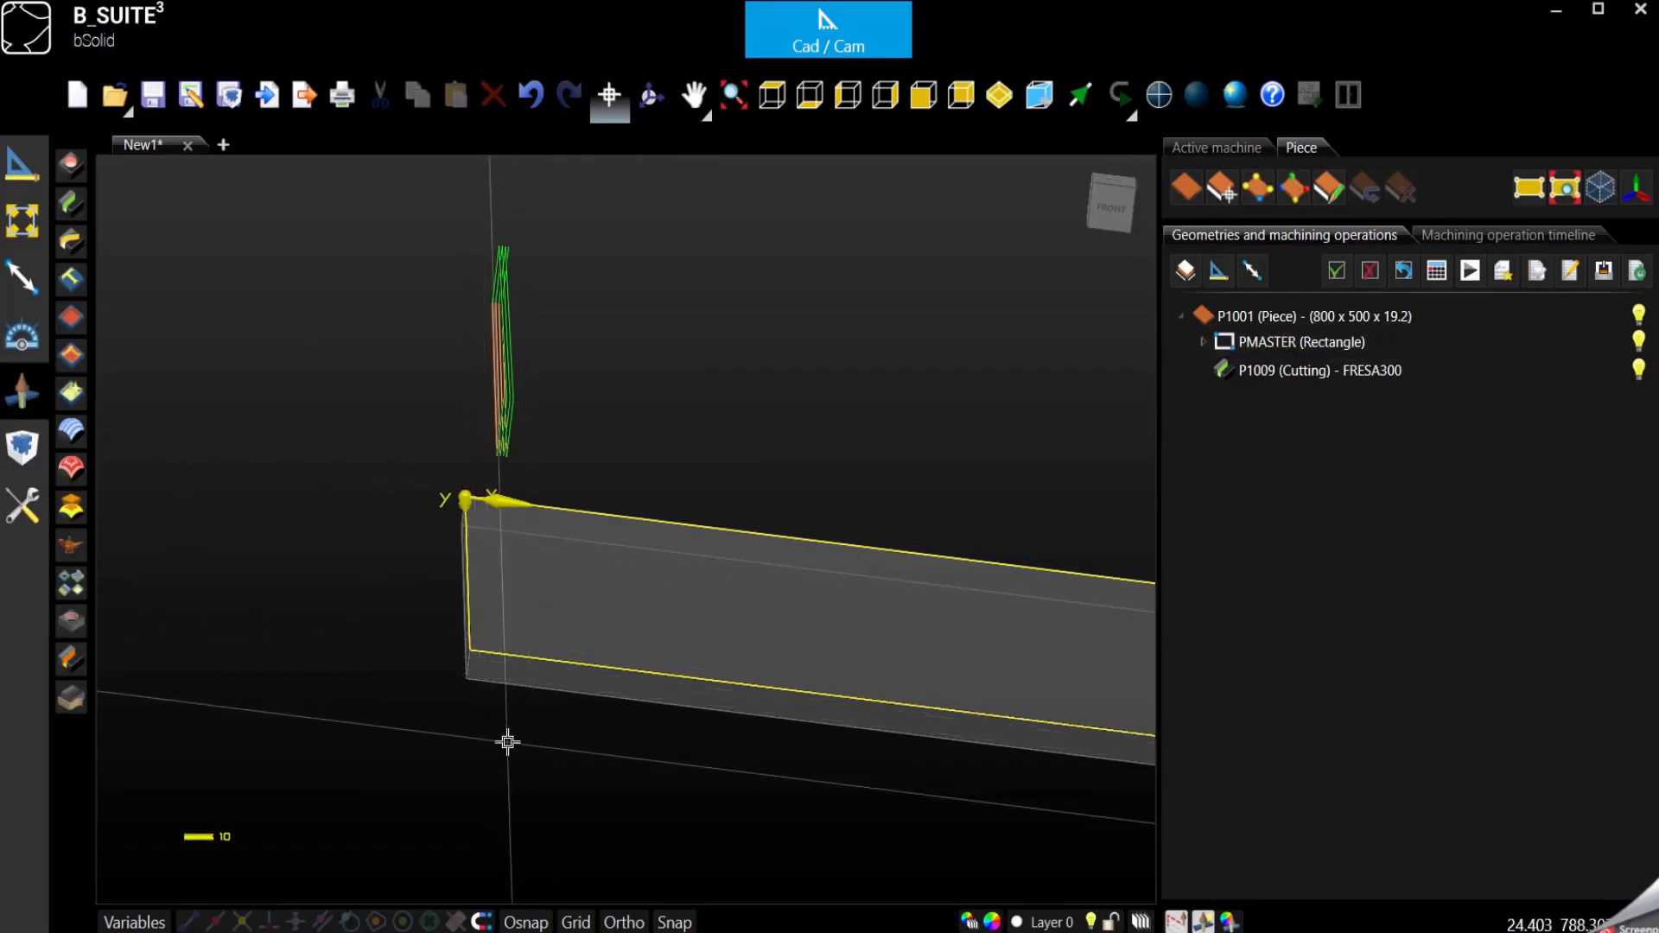
- Simulate the P1009 cutting operation again and inspect the blade and the through-cut edge from the piece's front corner
click(1471, 271)
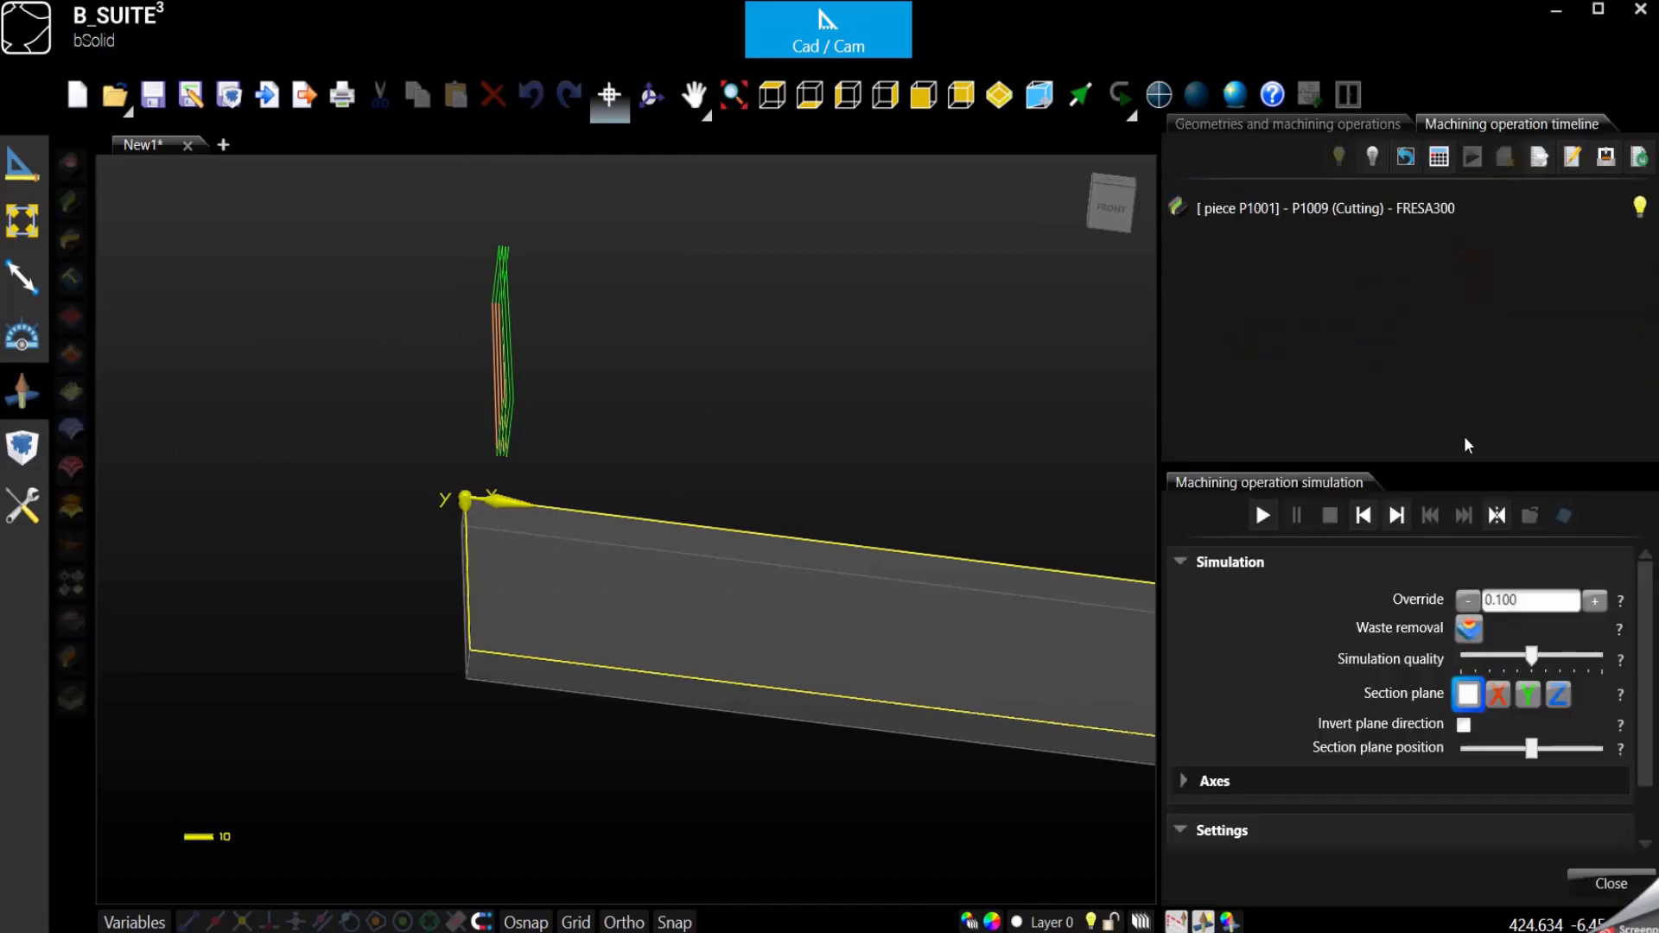
click(1269, 523)
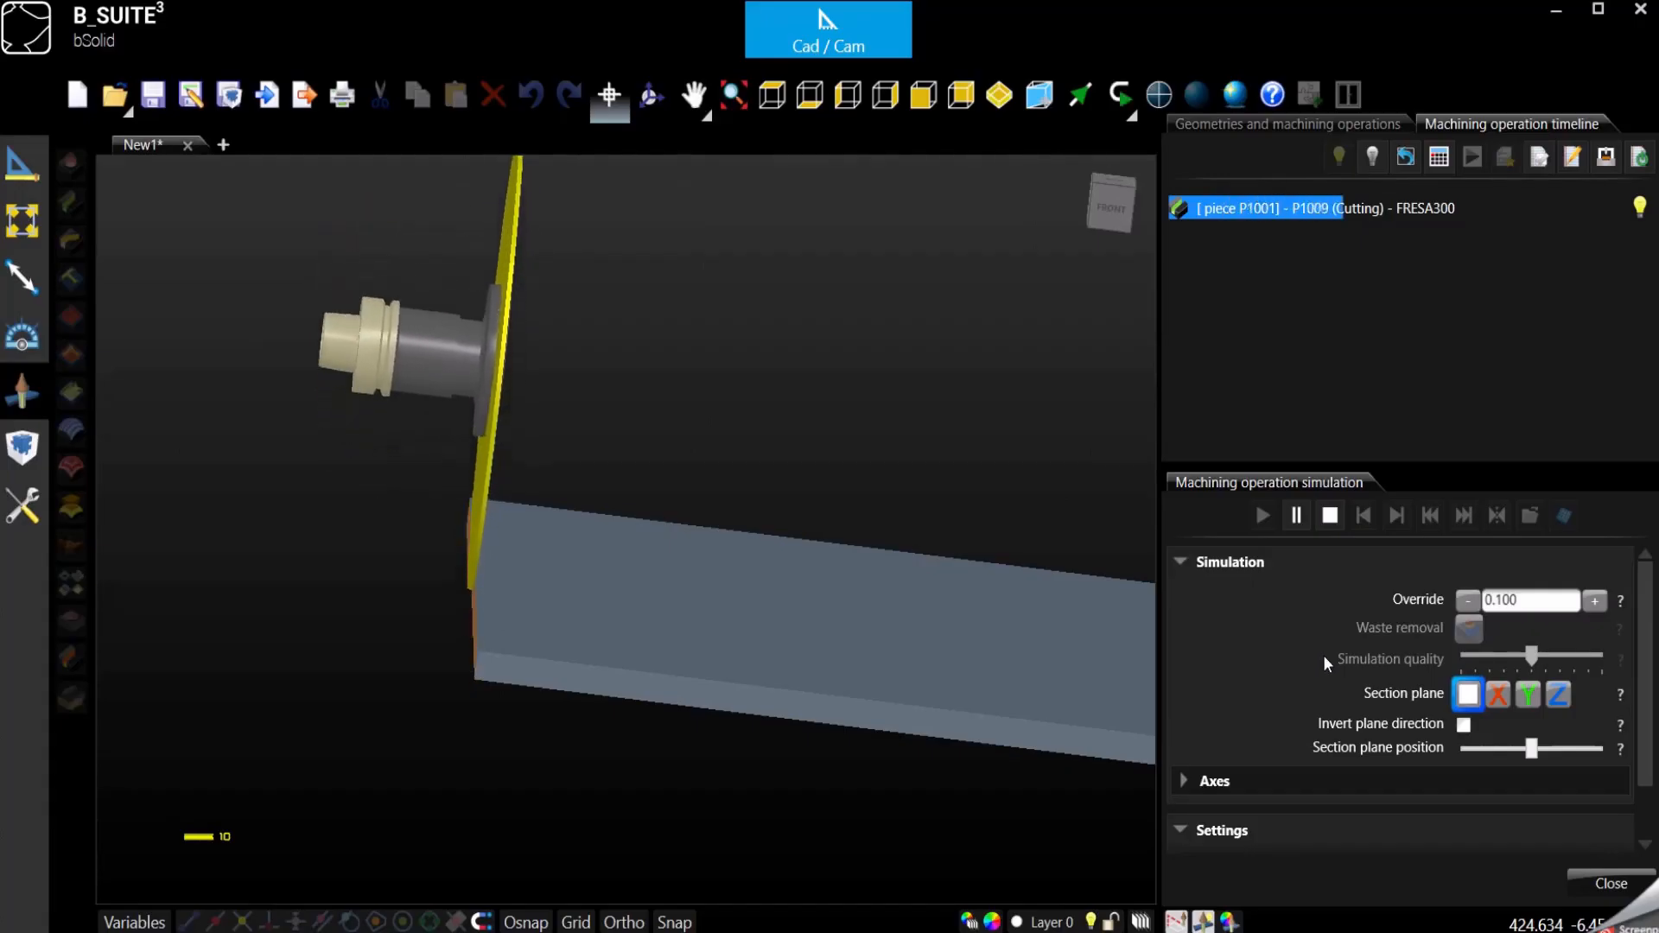
click(653, 97)
drag(631, 389, 578, 774)
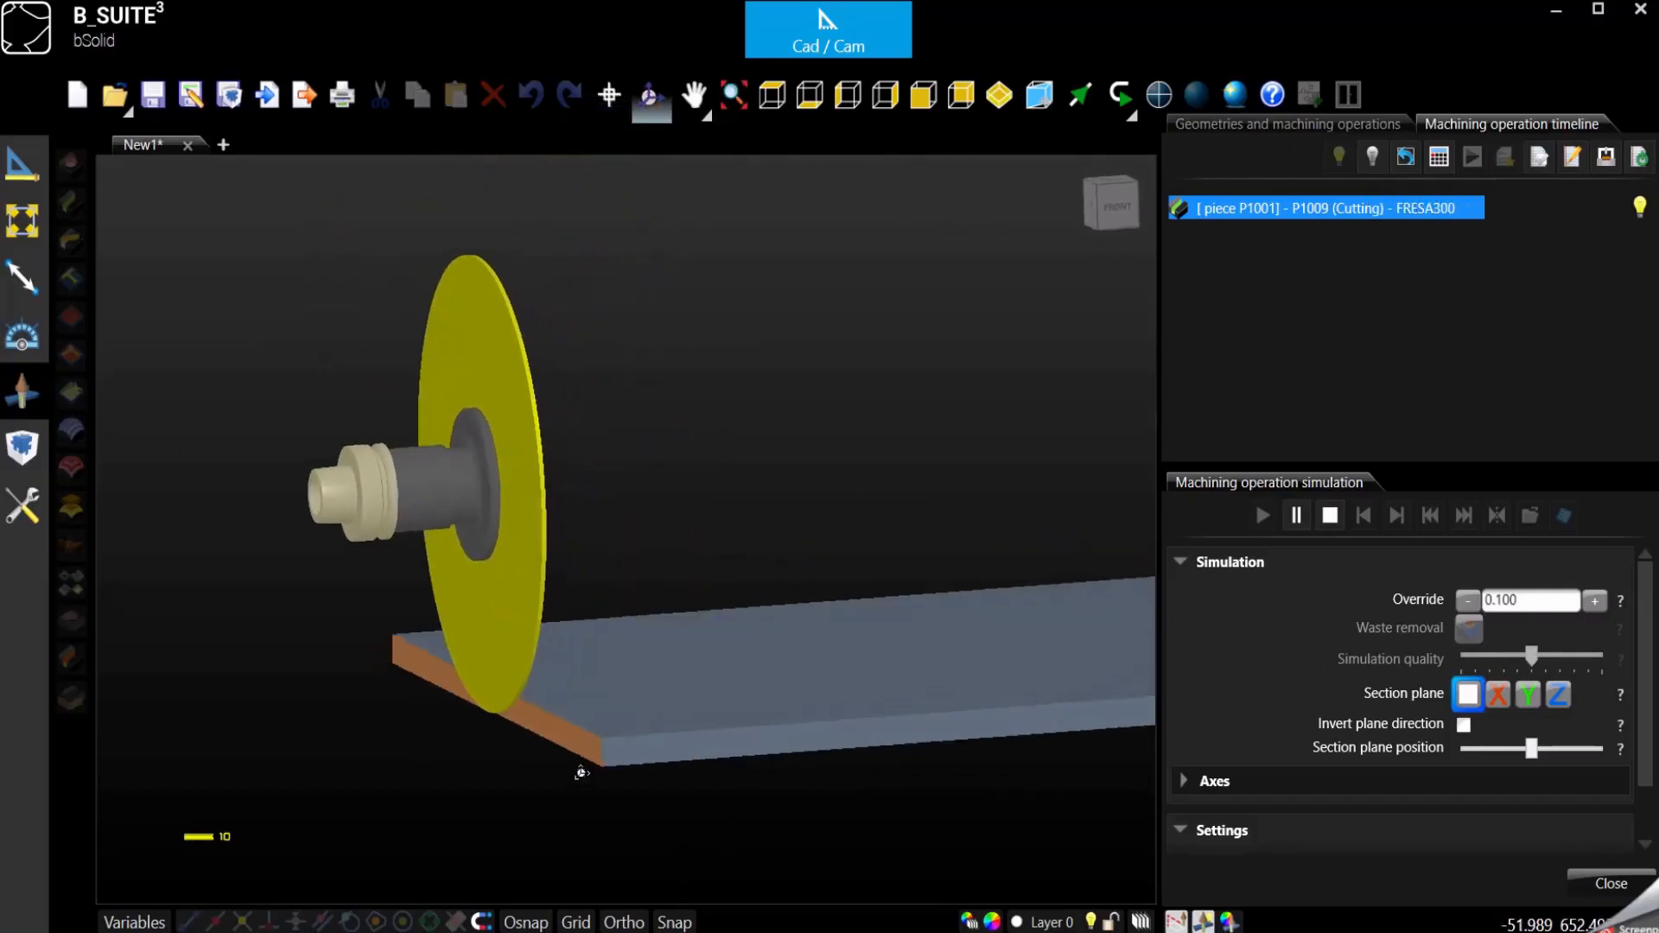
scroll(580, 774, up, 2)
scroll(581, 775, up, 3)
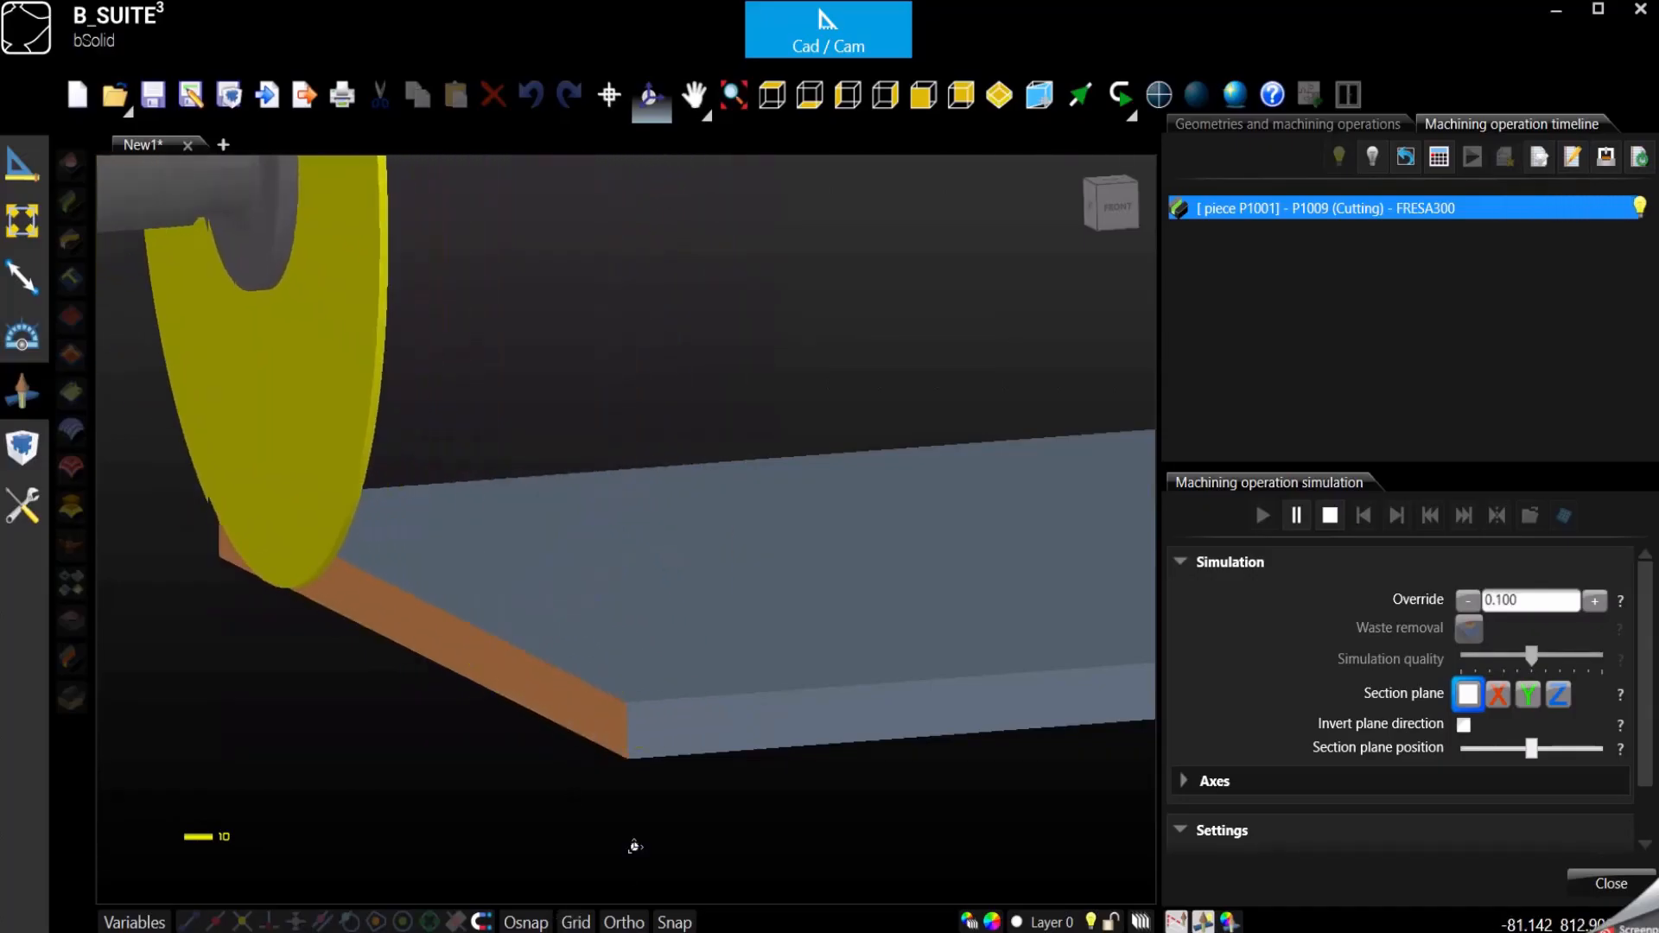
scroll(669, 664, down, 3)
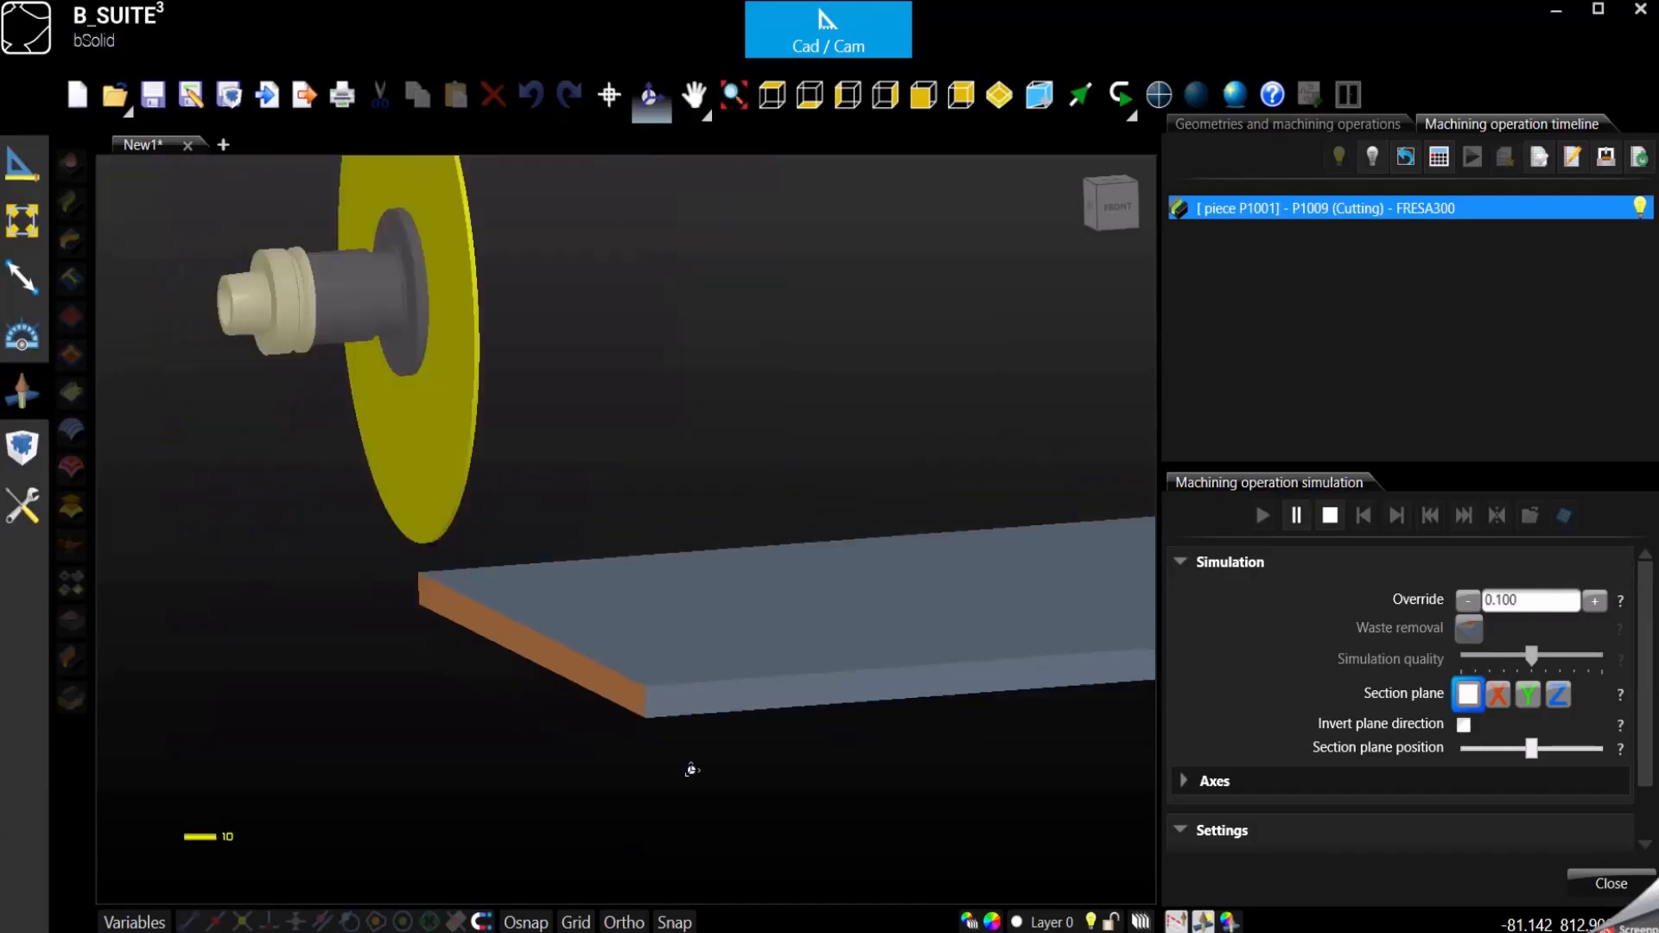
- Inspect the through-cut edge from the front of the piece, and stop and close the simulation
drag(689, 770, 634, 778)
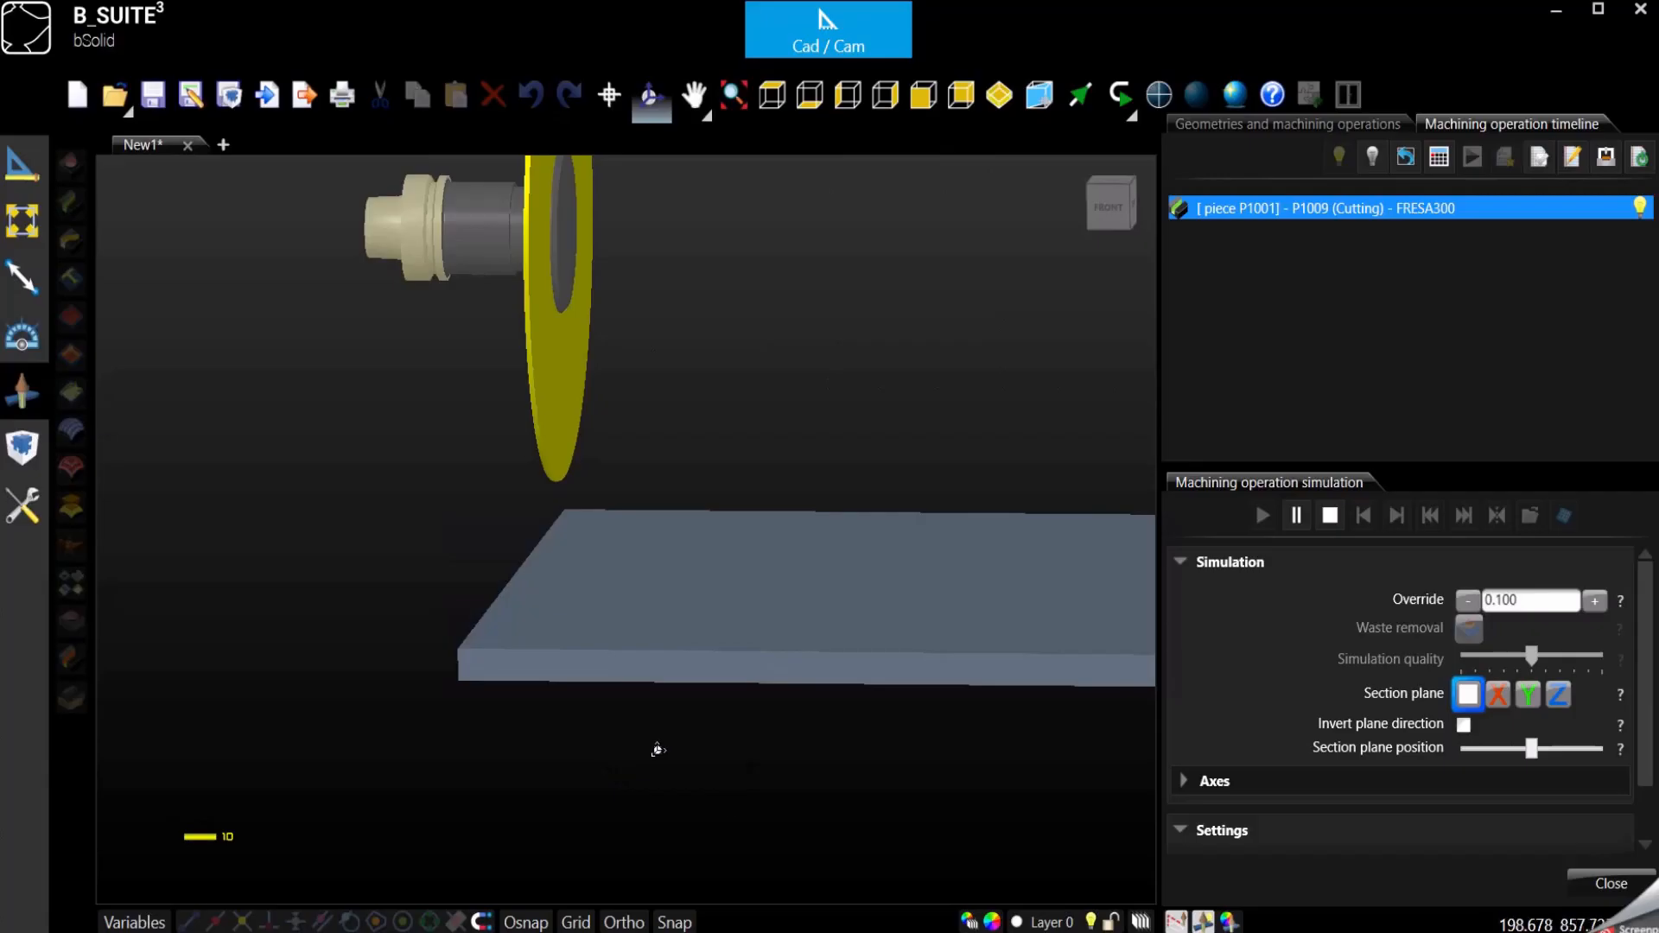
scroll(656, 752, down, 3)
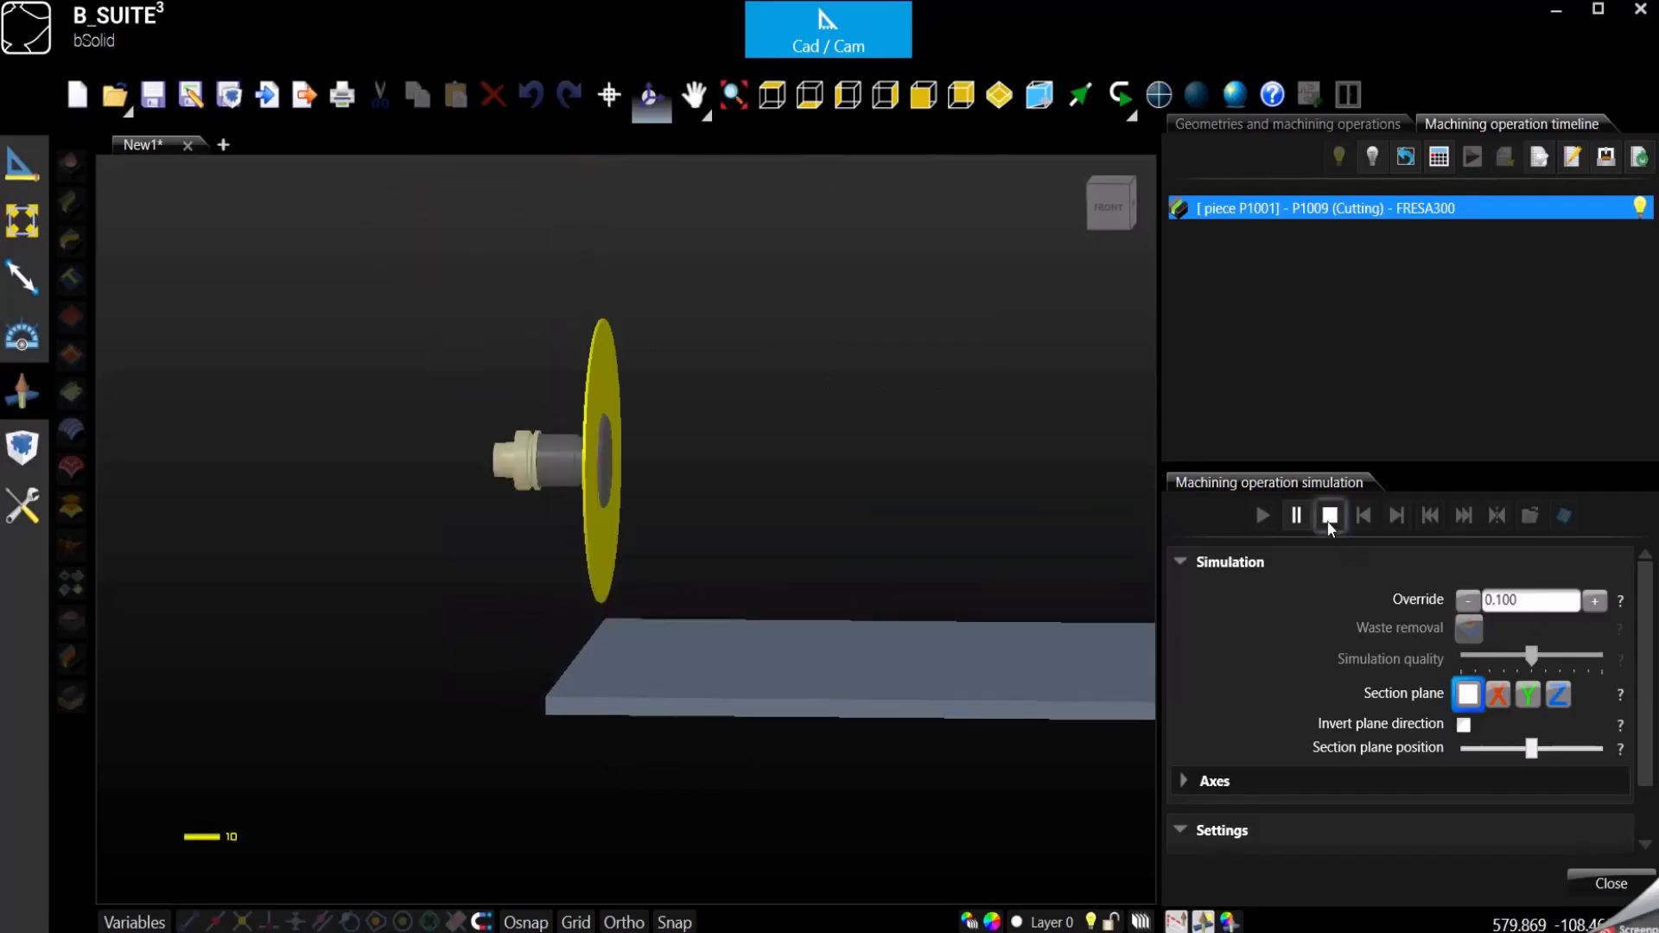
click(1331, 519)
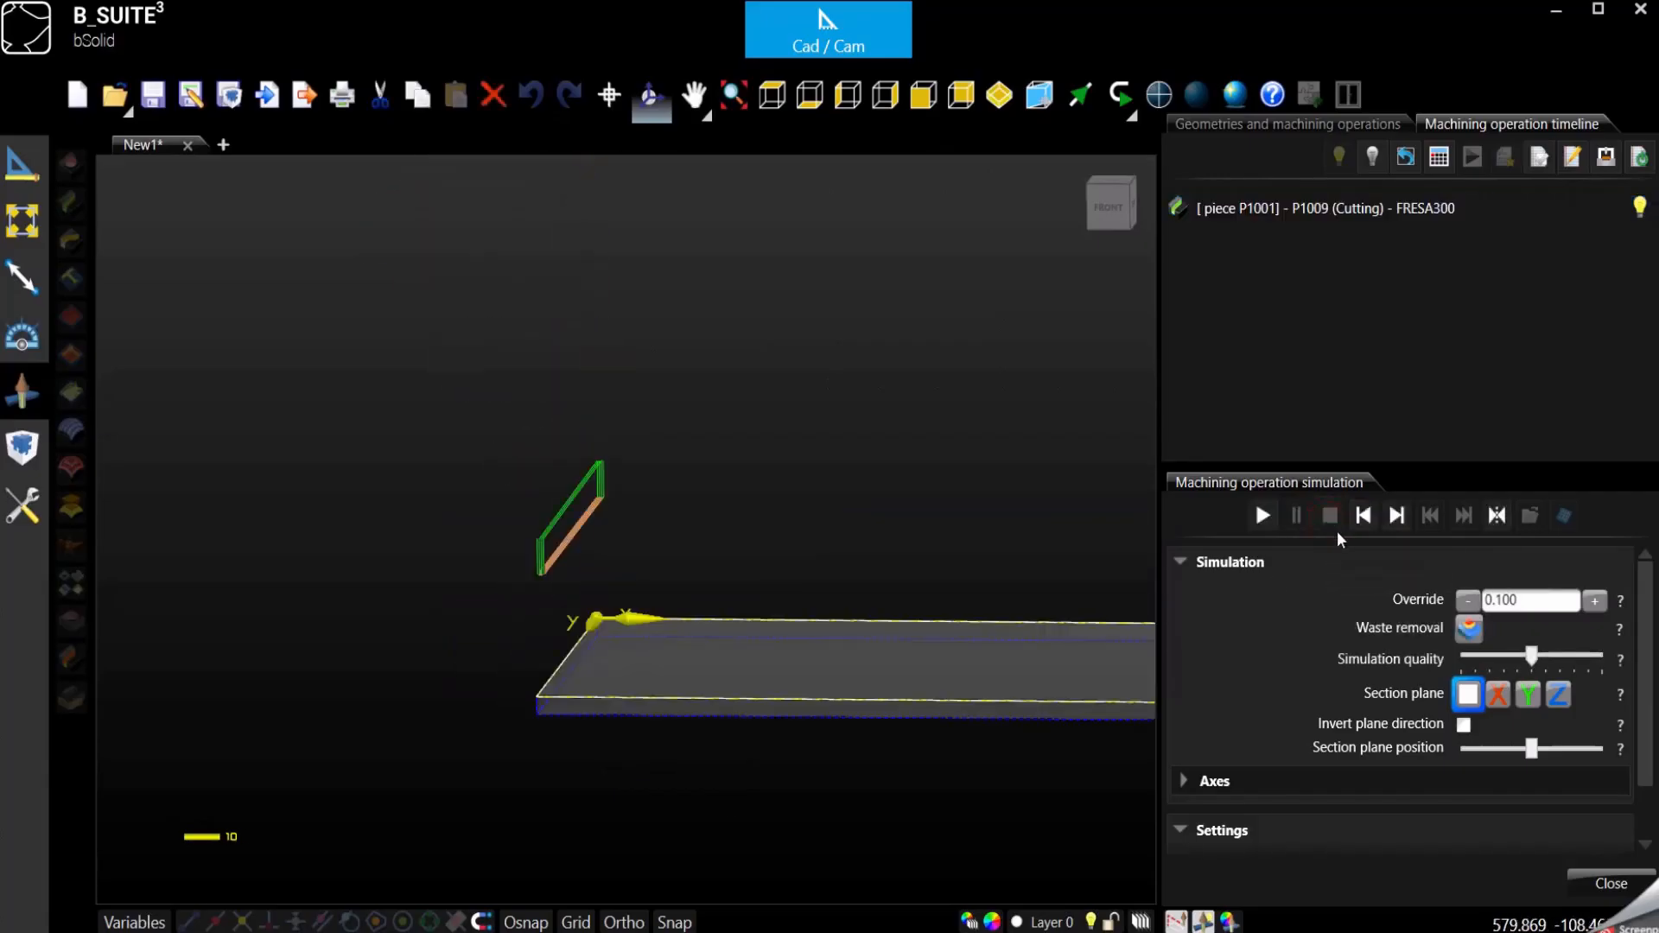
click(1612, 883)
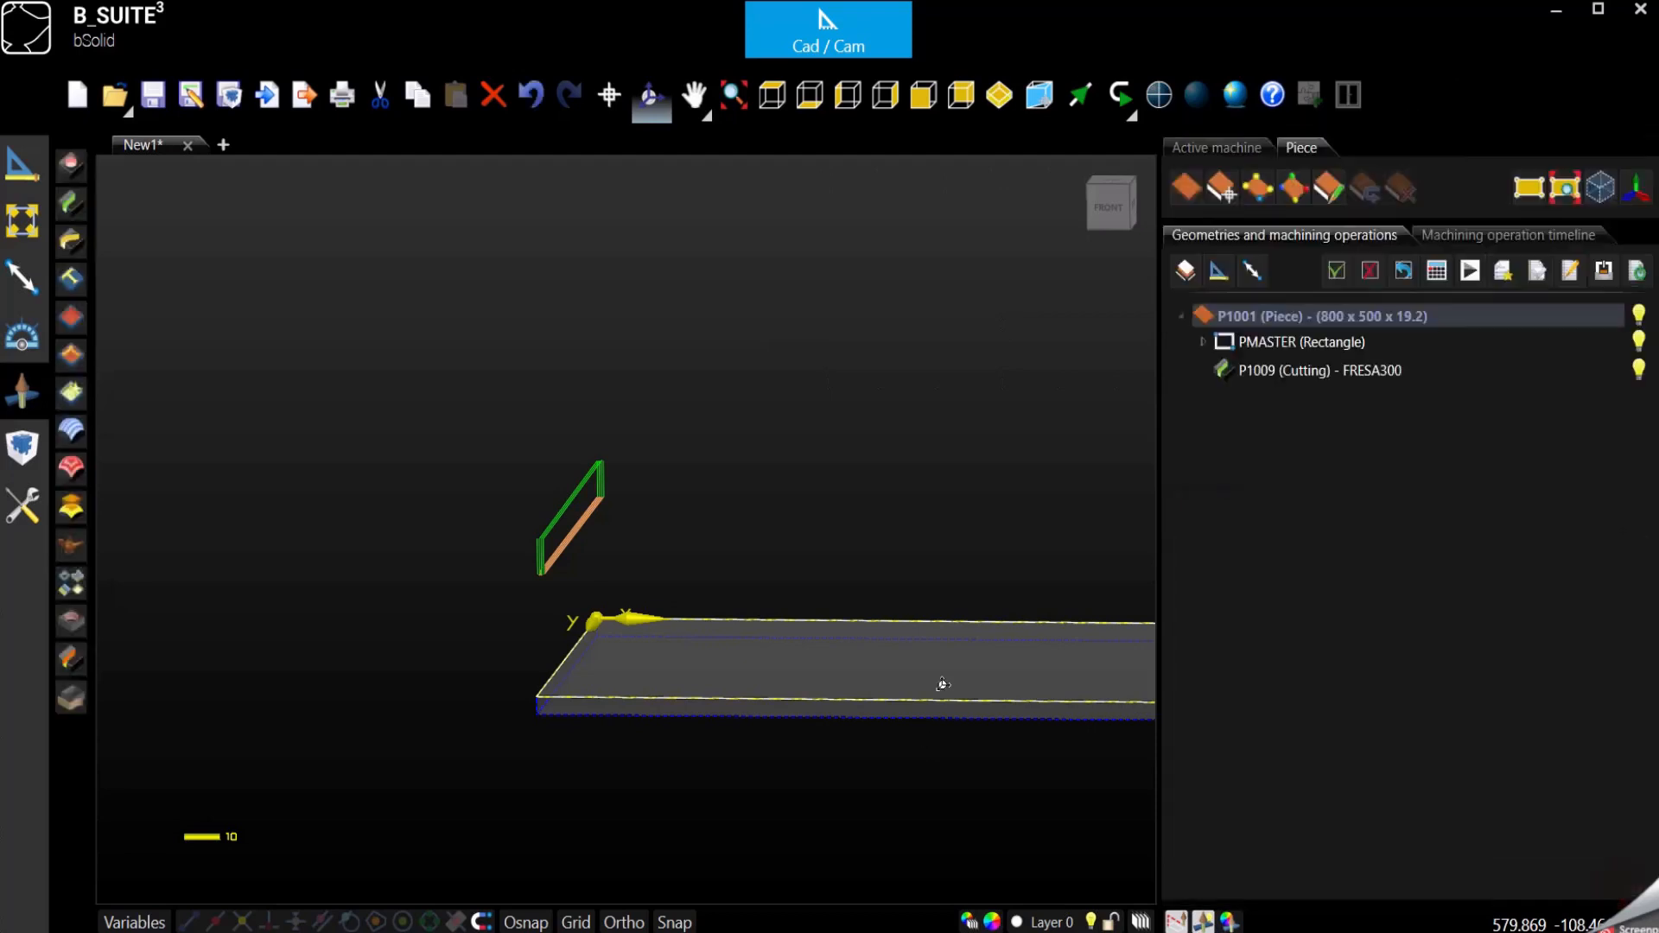
- Turn off the through option of the P1009 cutting operation, set its depth to 10 mm and confirm
double_click(1313, 369)
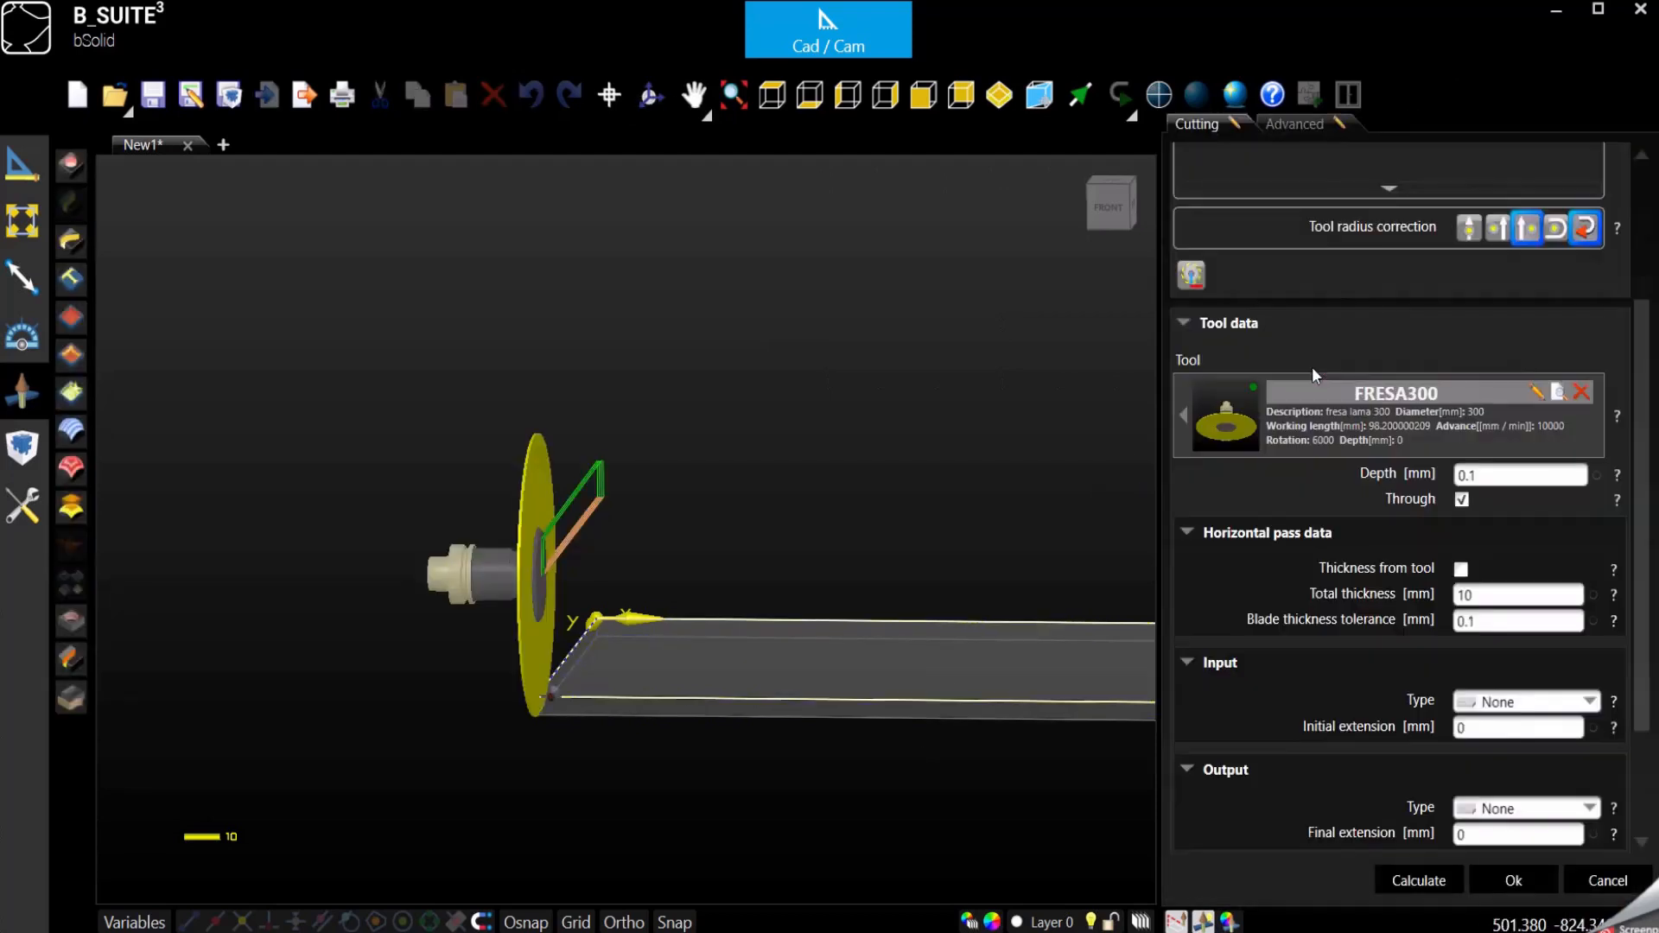
click(1461, 499)
double_click(1486, 475)
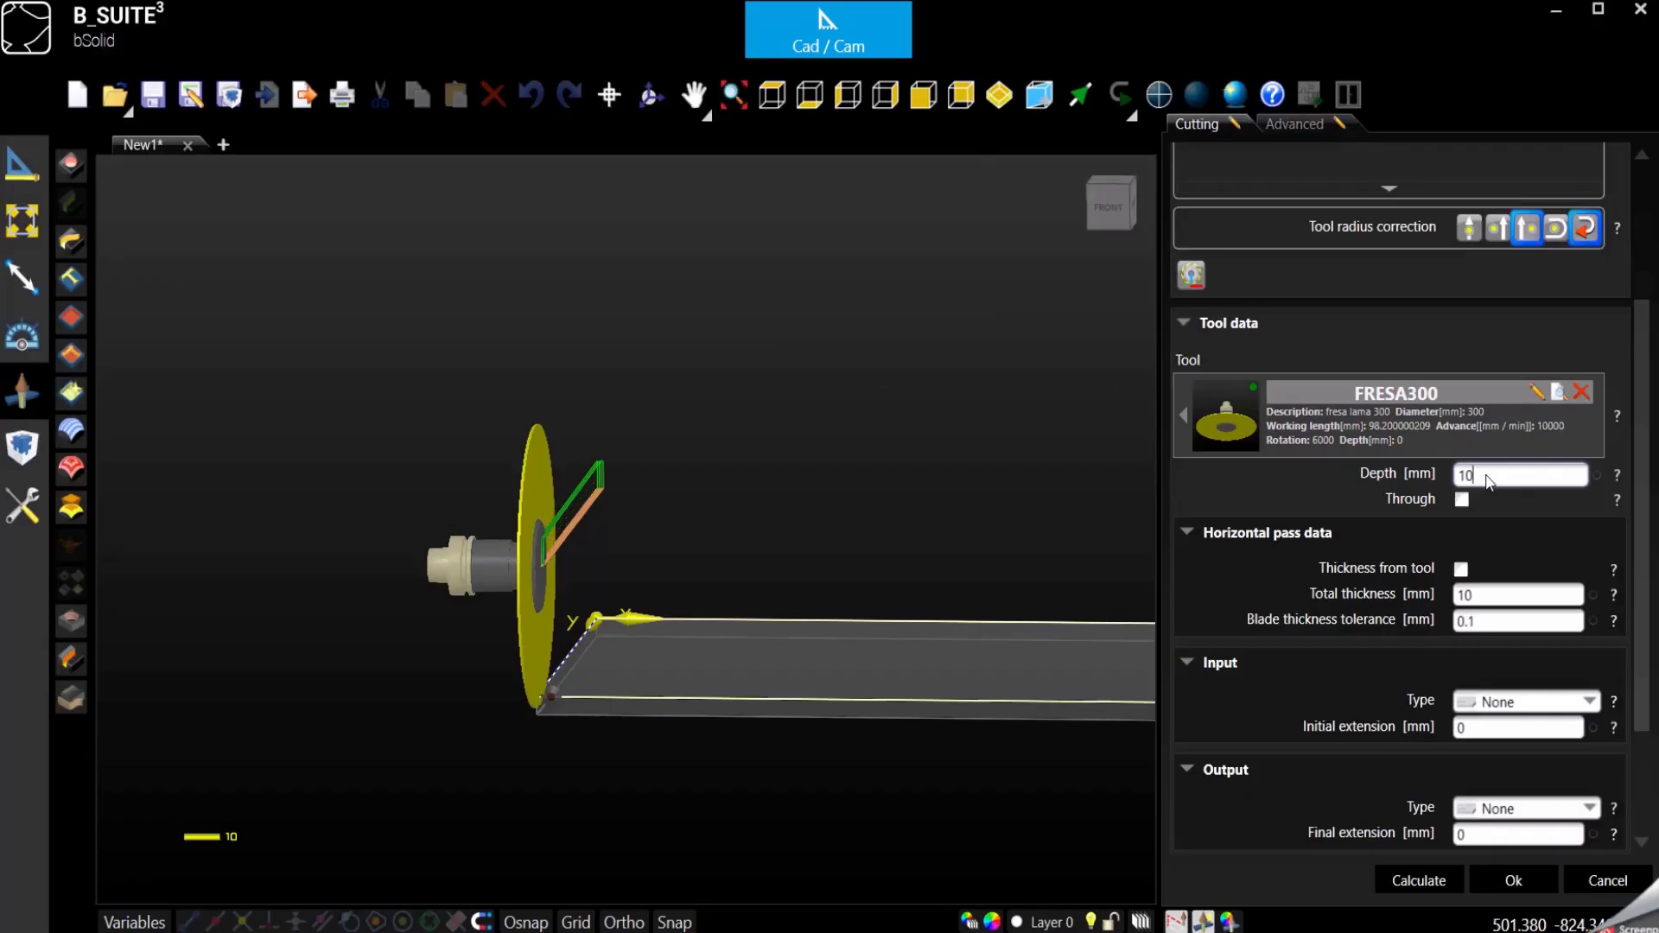
click(1513, 879)
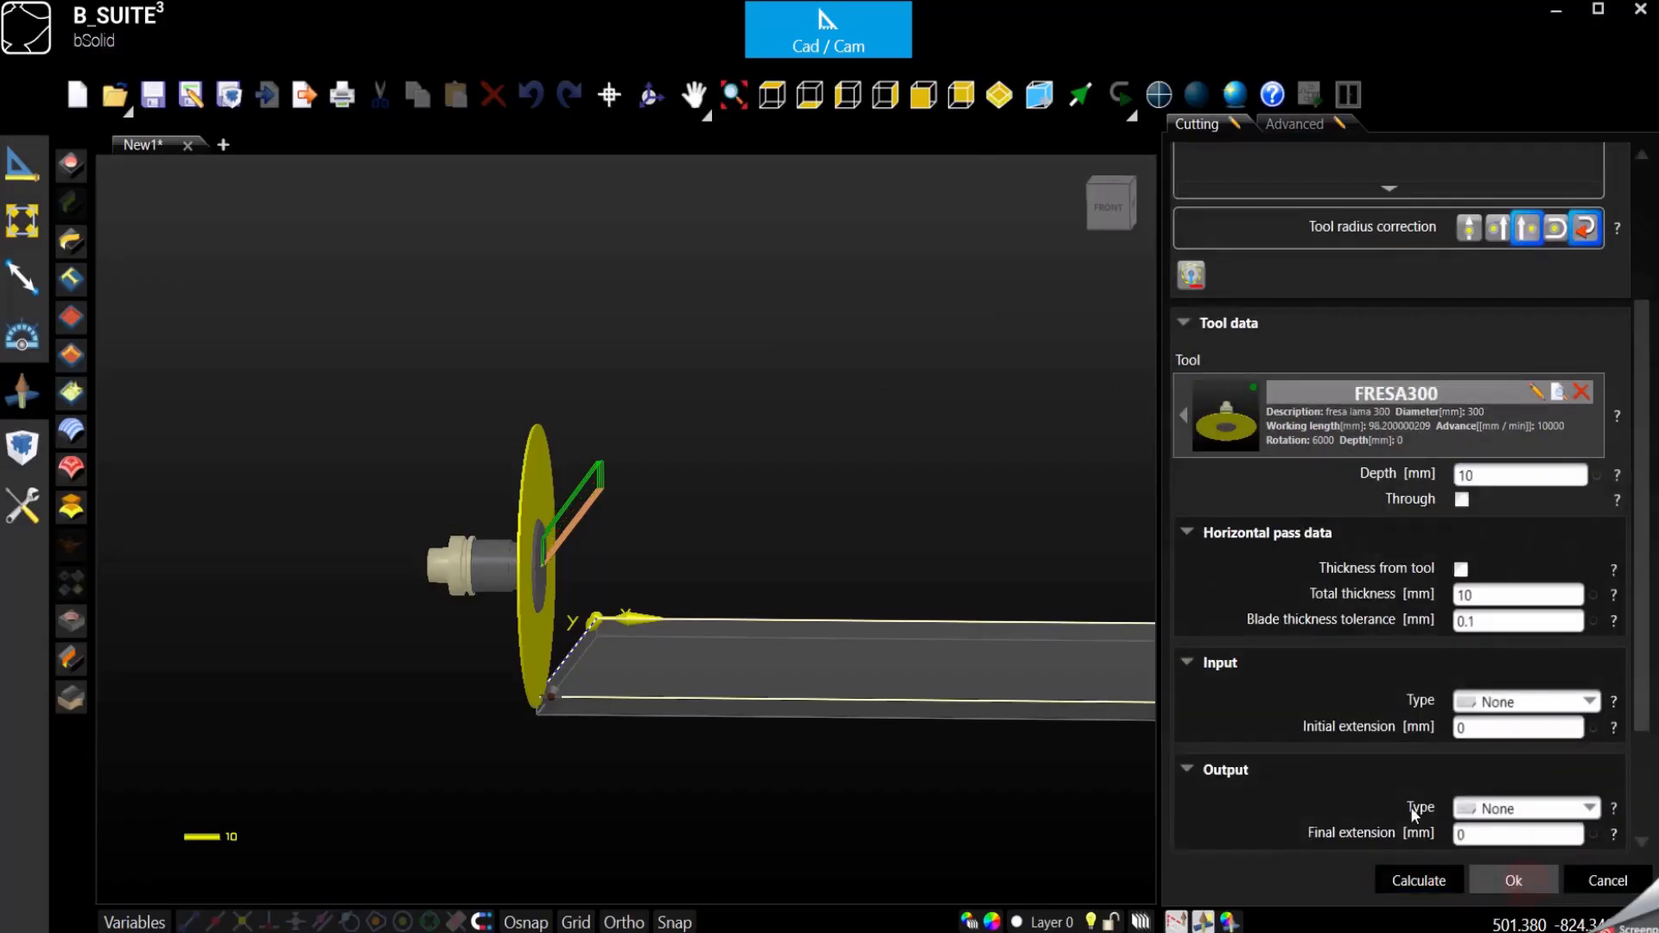
- Simulate the P1009 cutting operation with an override of 100, inspect the cut along the piece's edge up close, and close the simulation
click(1470, 270)
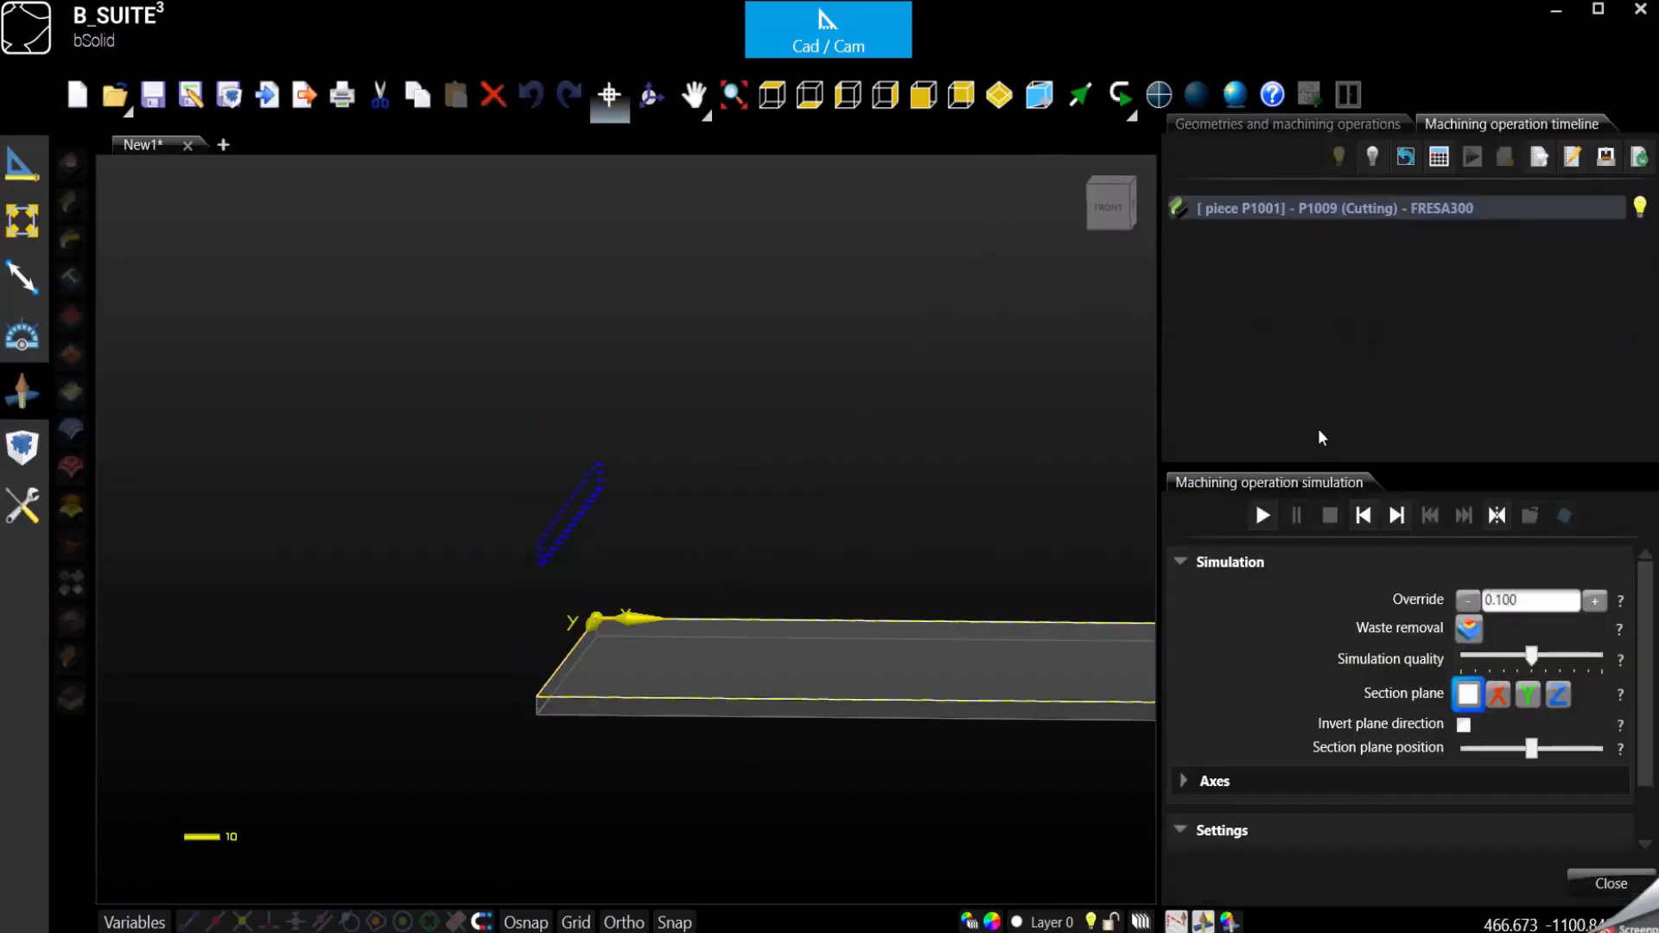
double_click(1547, 602)
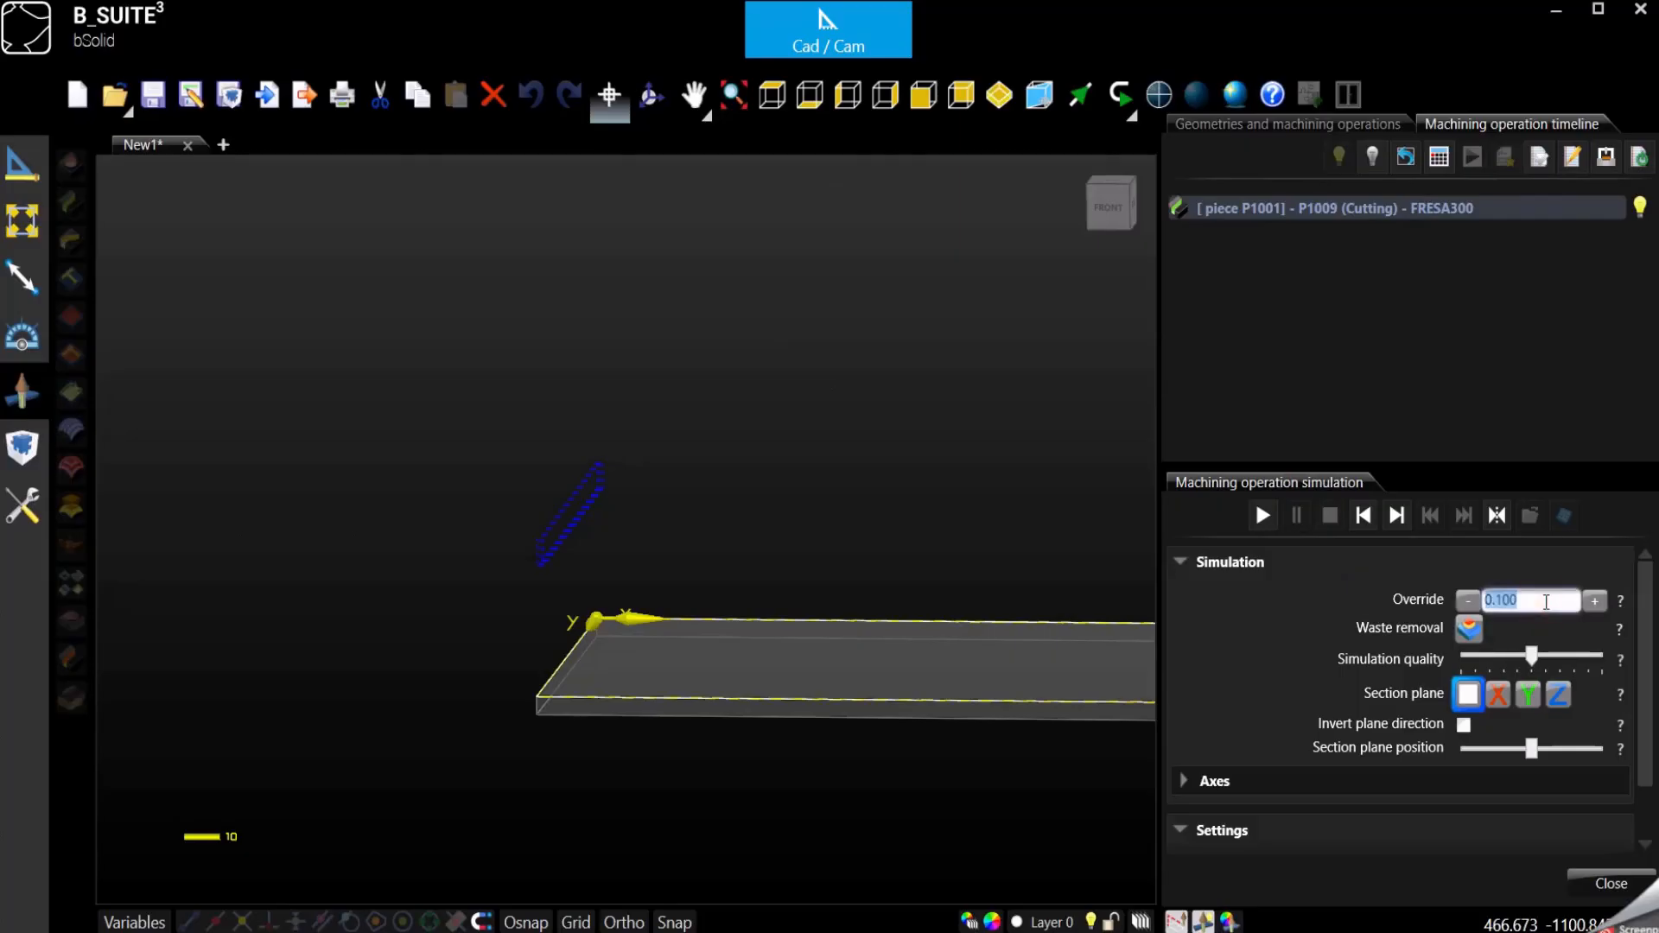
text(100)
click(1274, 514)
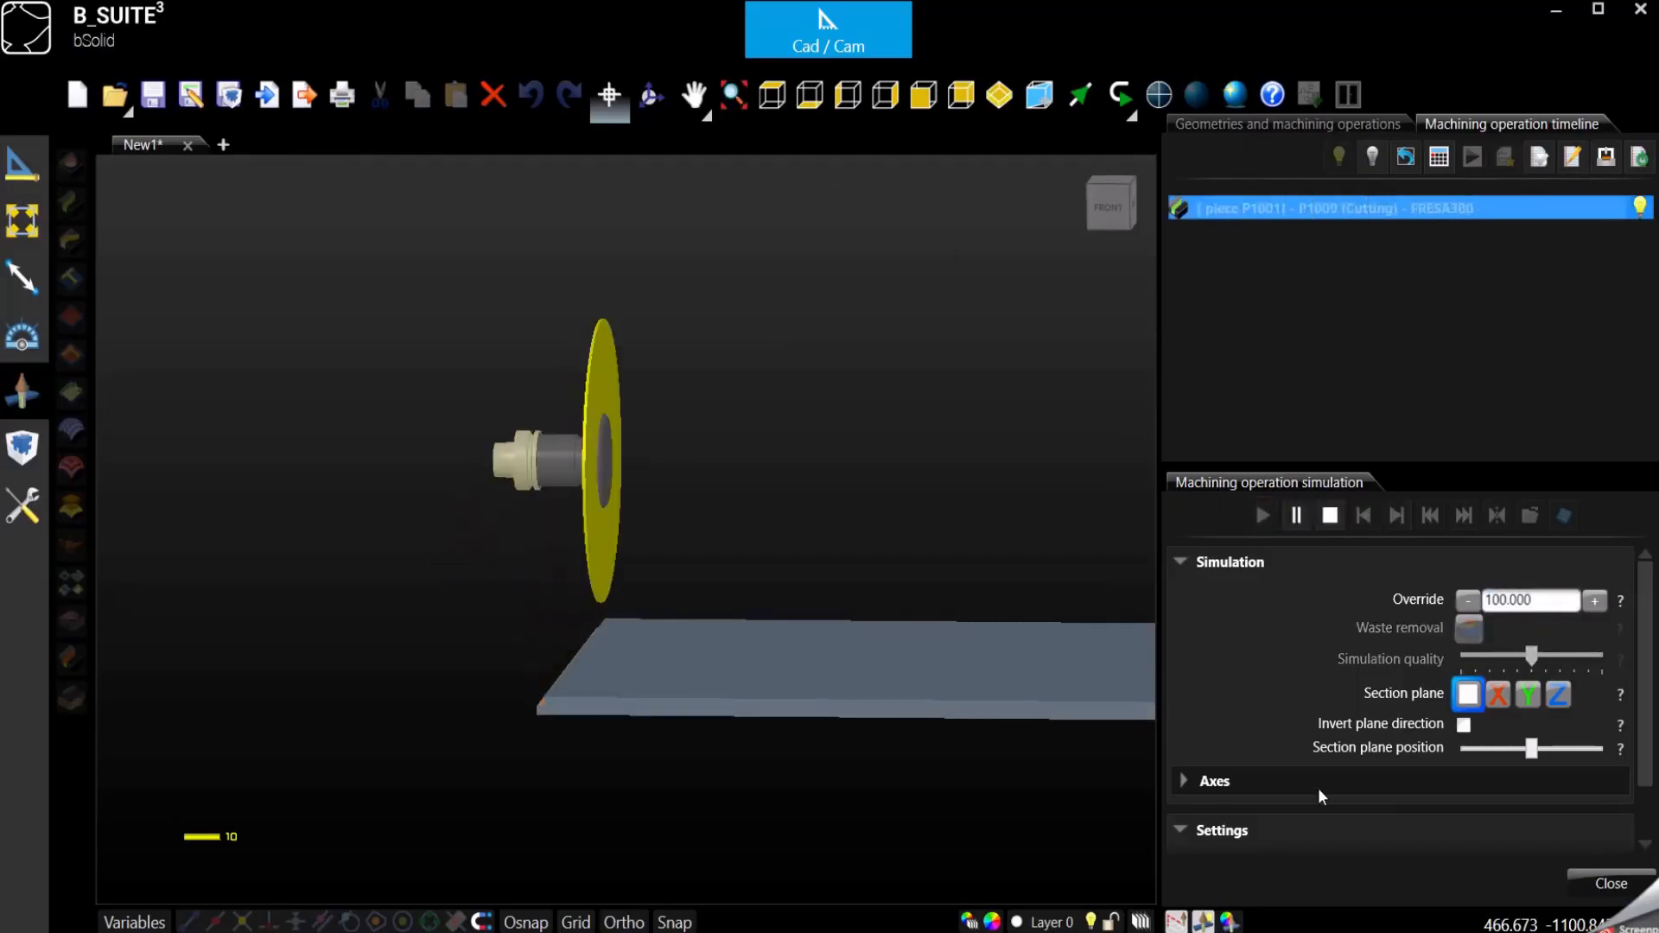
scroll(517, 713, up, 3)
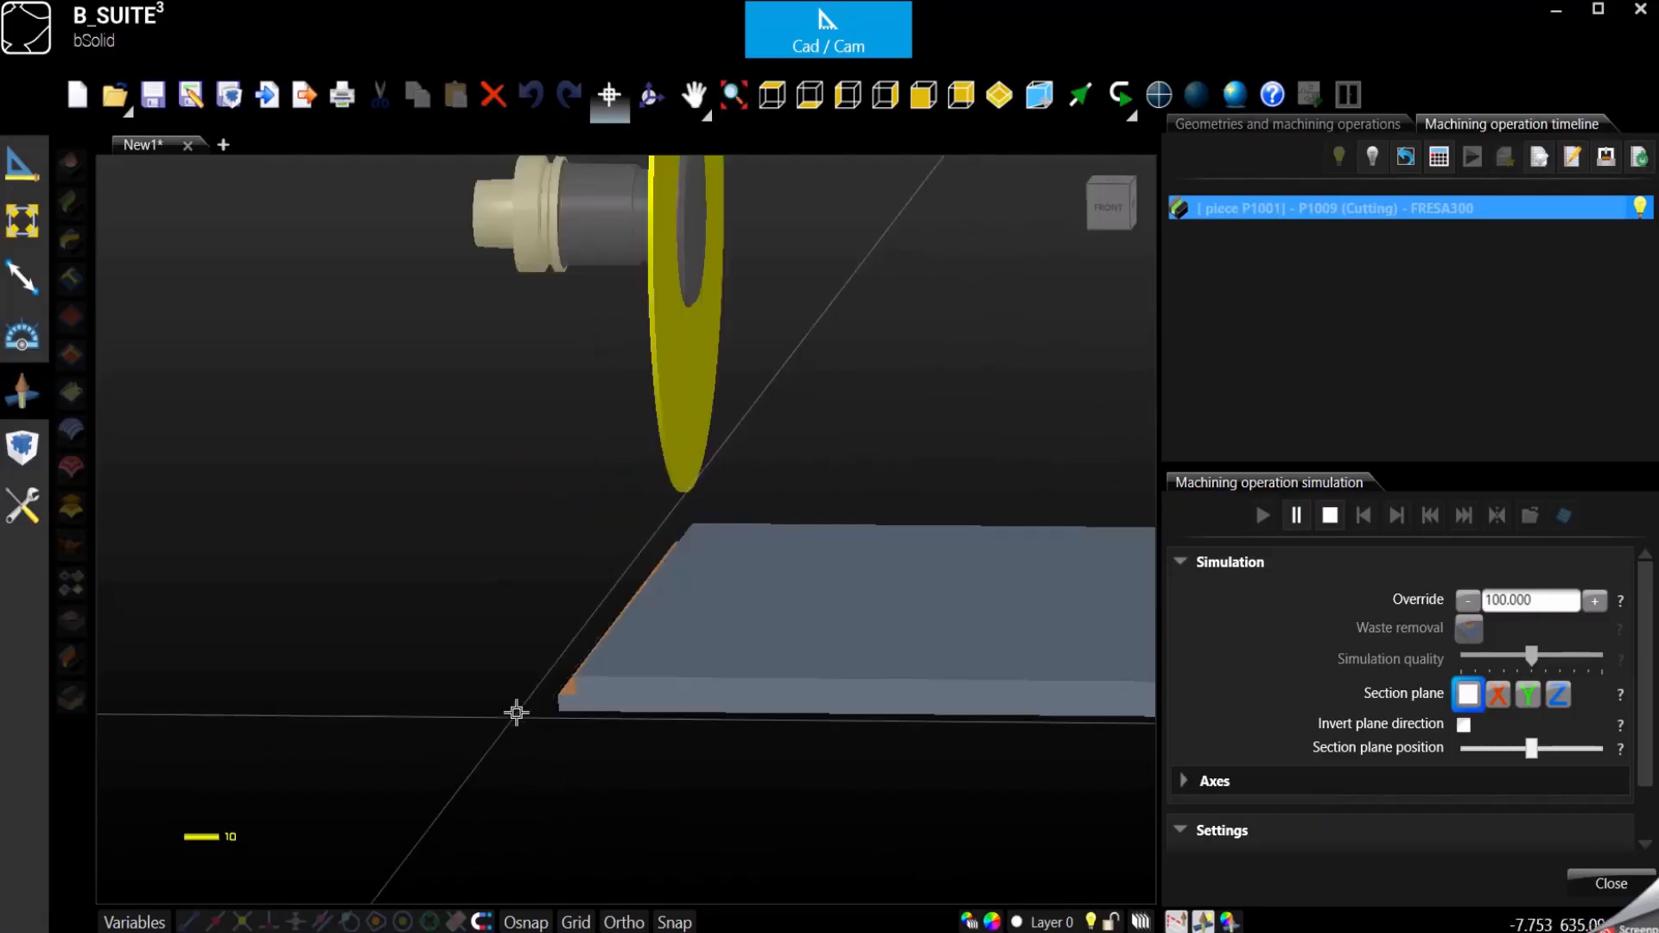
scroll(517, 712, up, 5)
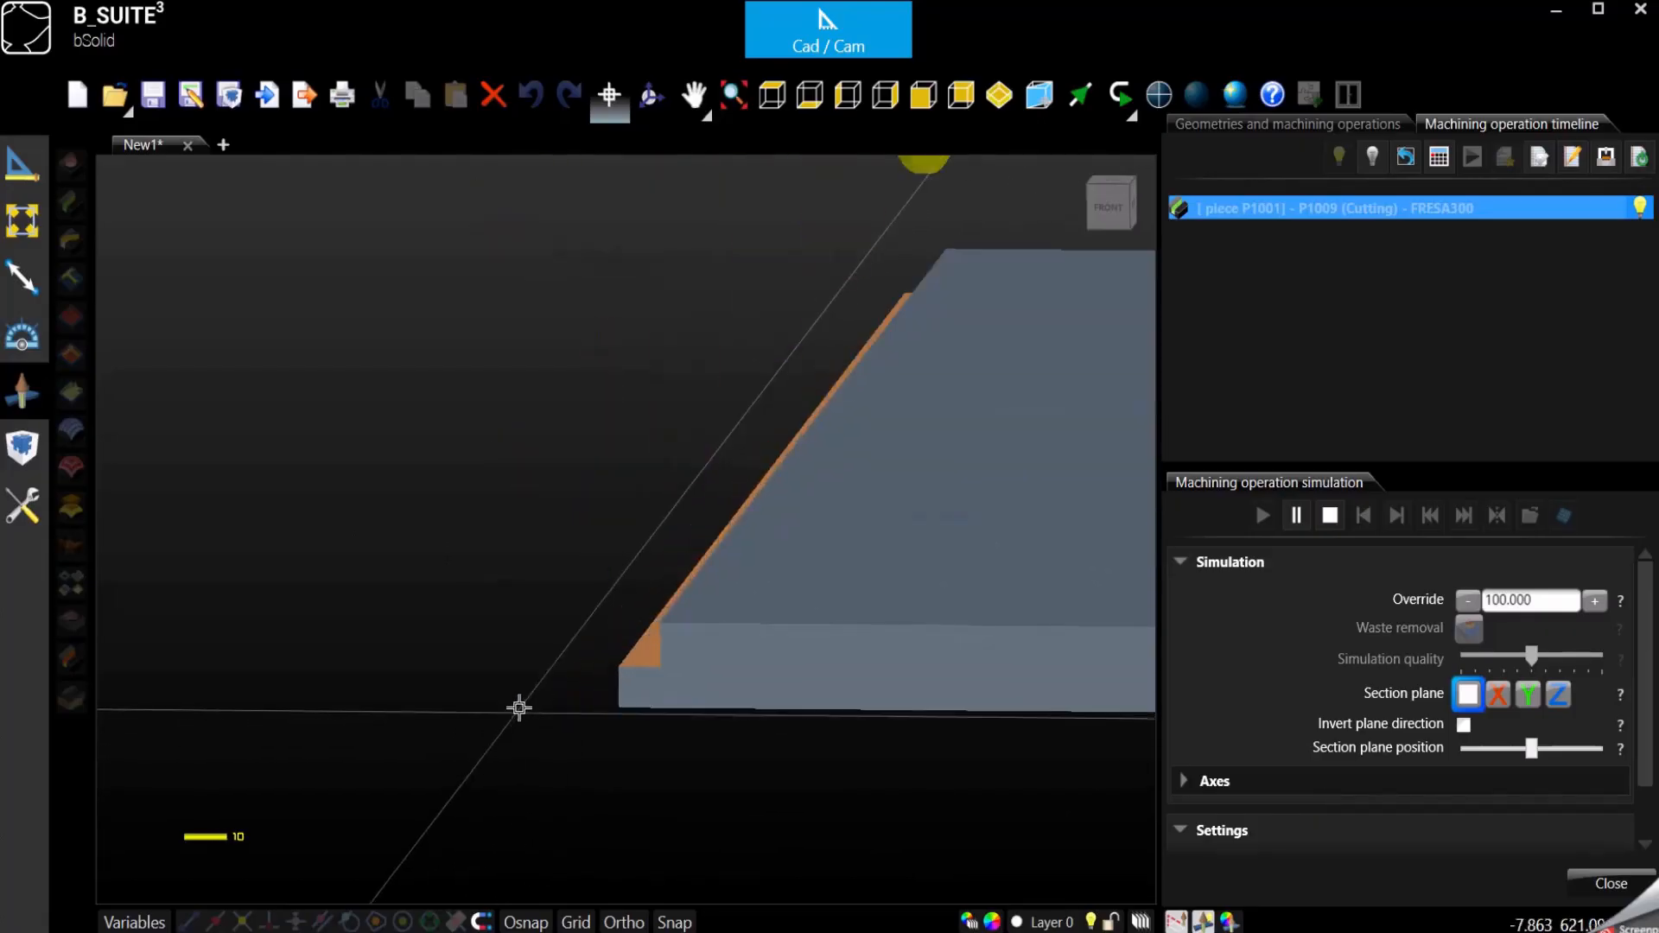
click(650, 95)
drag(862, 685, 807, 652)
scroll(685, 647, down, 5)
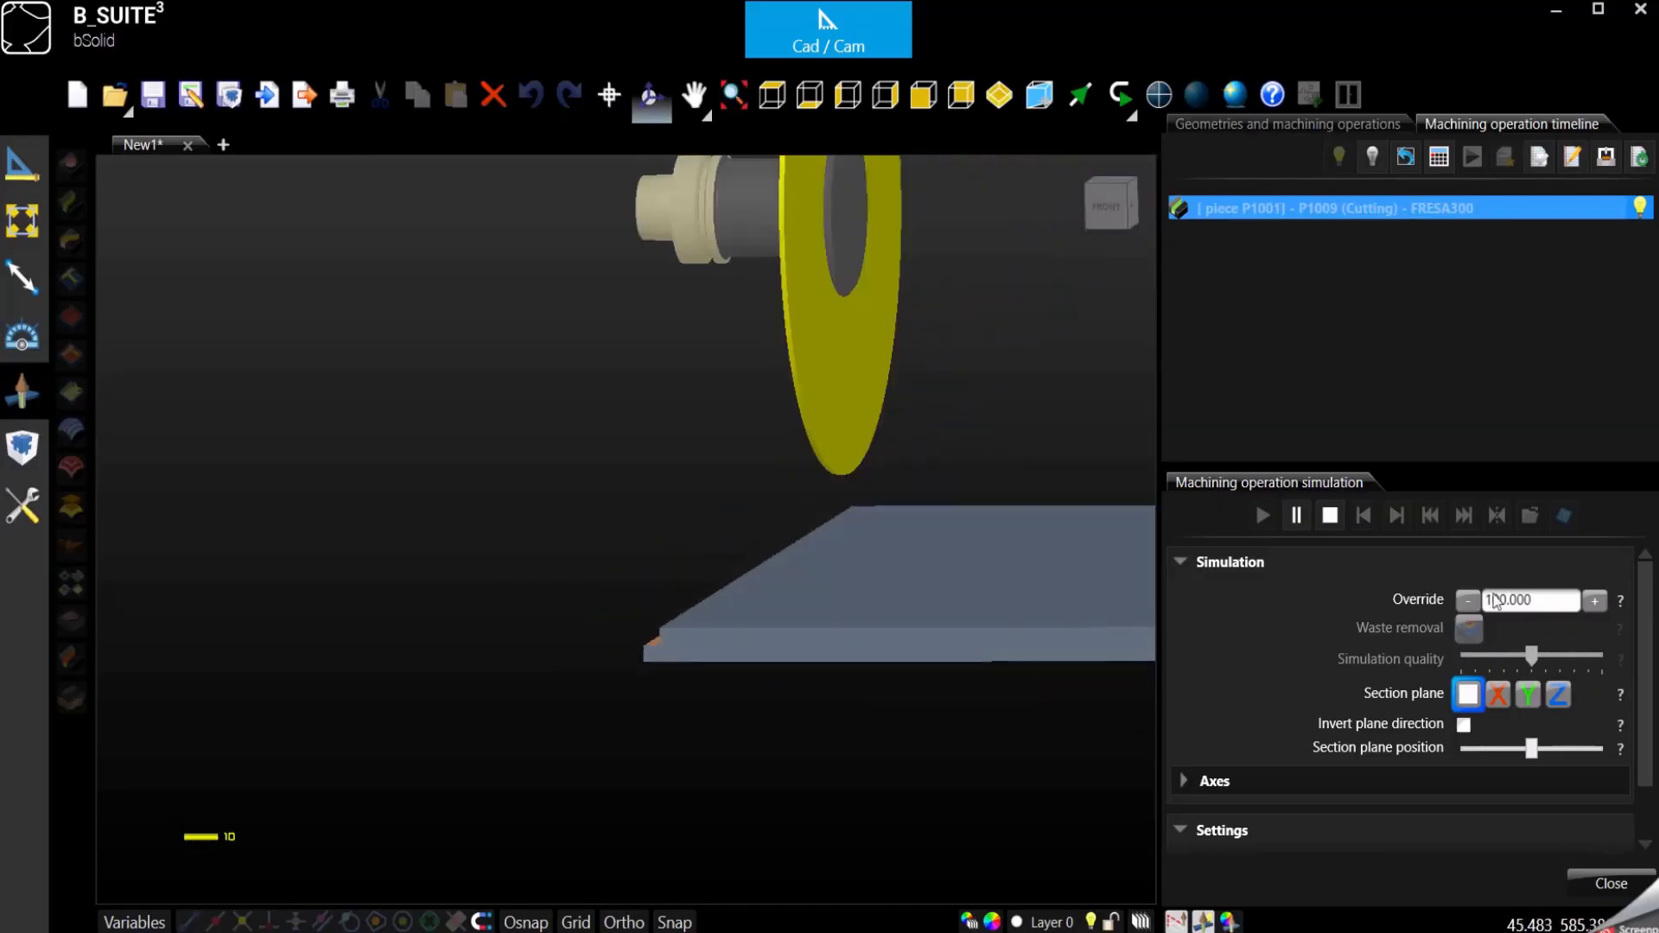
click(1331, 515)
click(1612, 884)
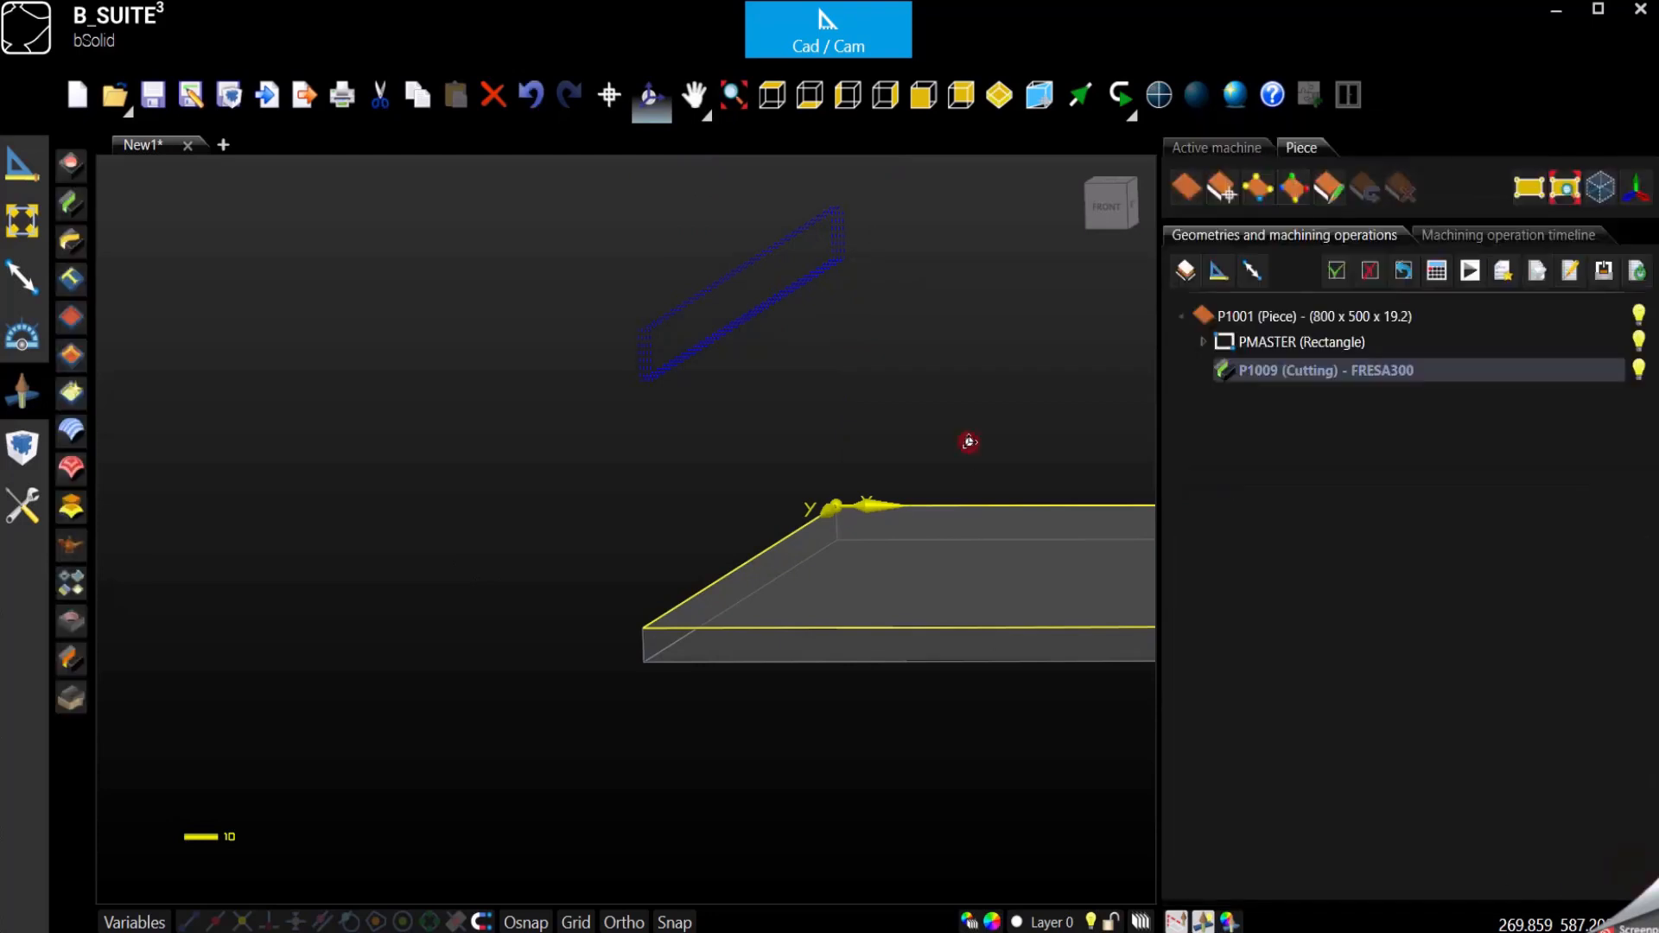
- Reopen the P1009 cutting operation and examine from above where the blade path starts and ends relative to the piece's corners
double_click(1306, 373)
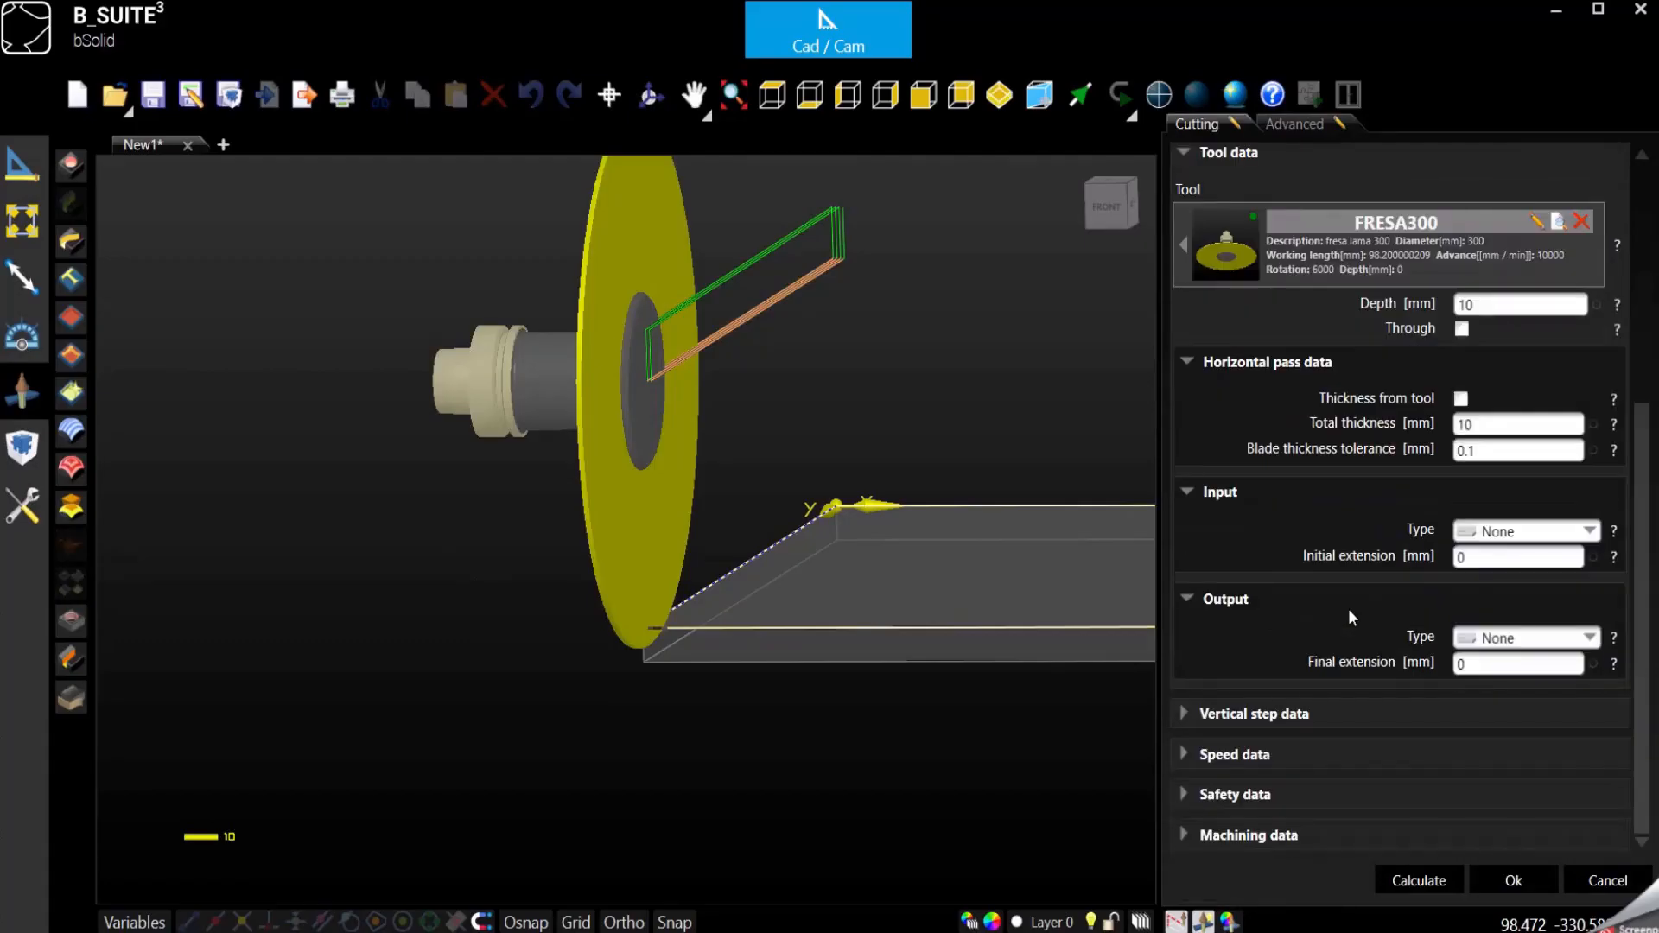
double_click(1480, 428)
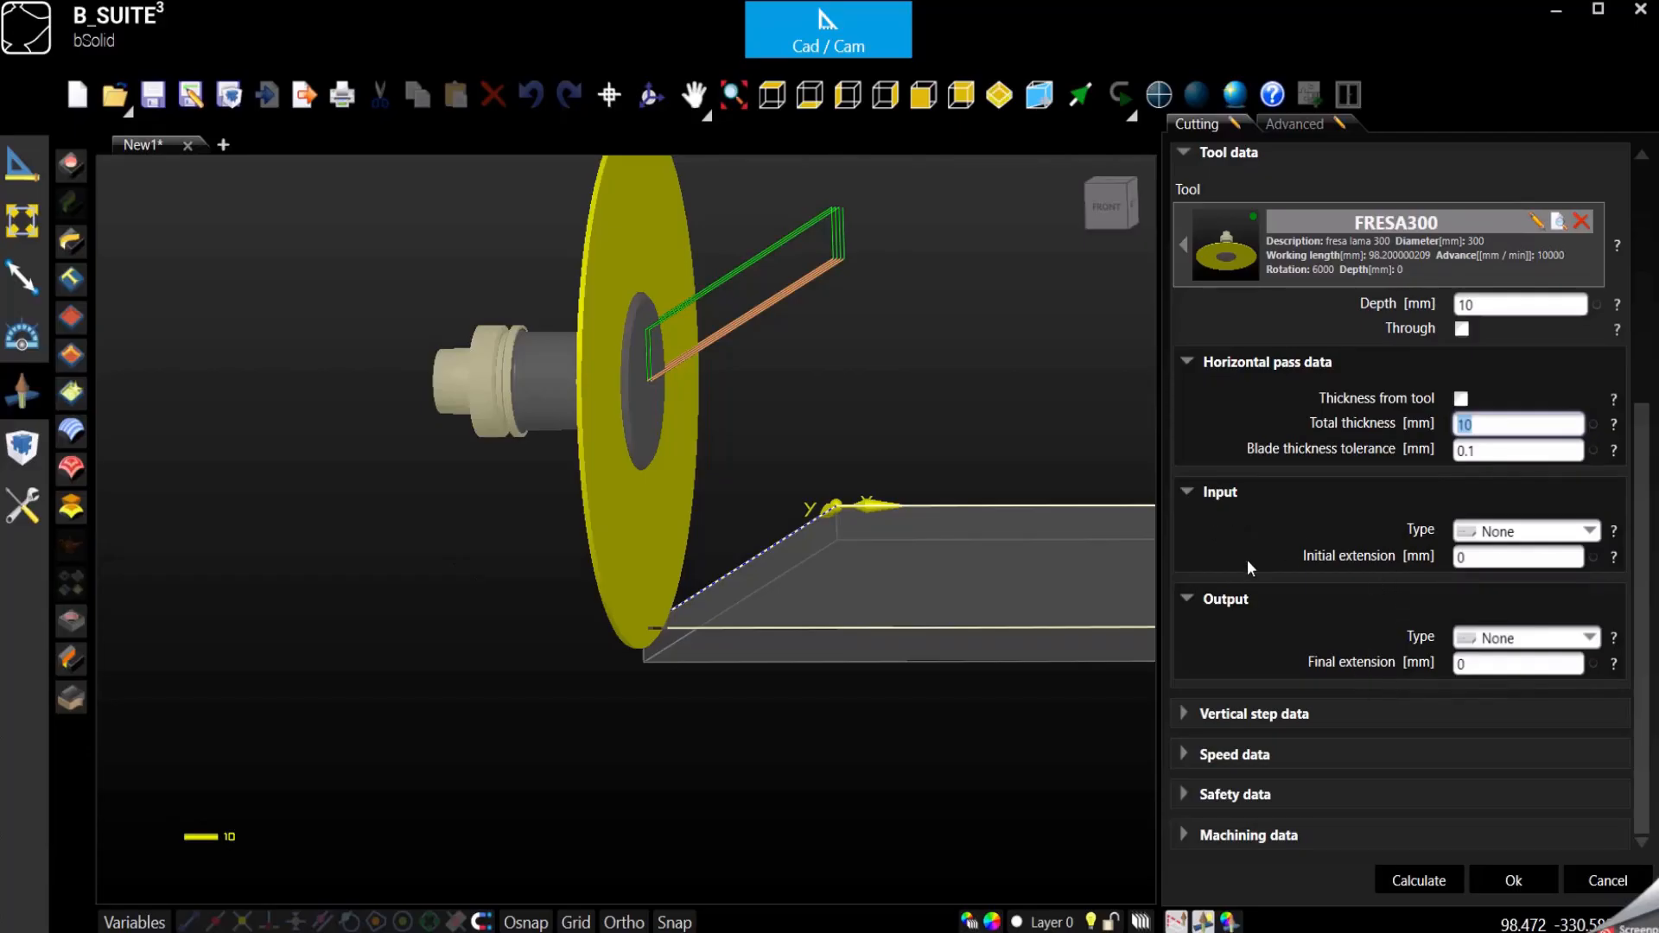
click(771, 95)
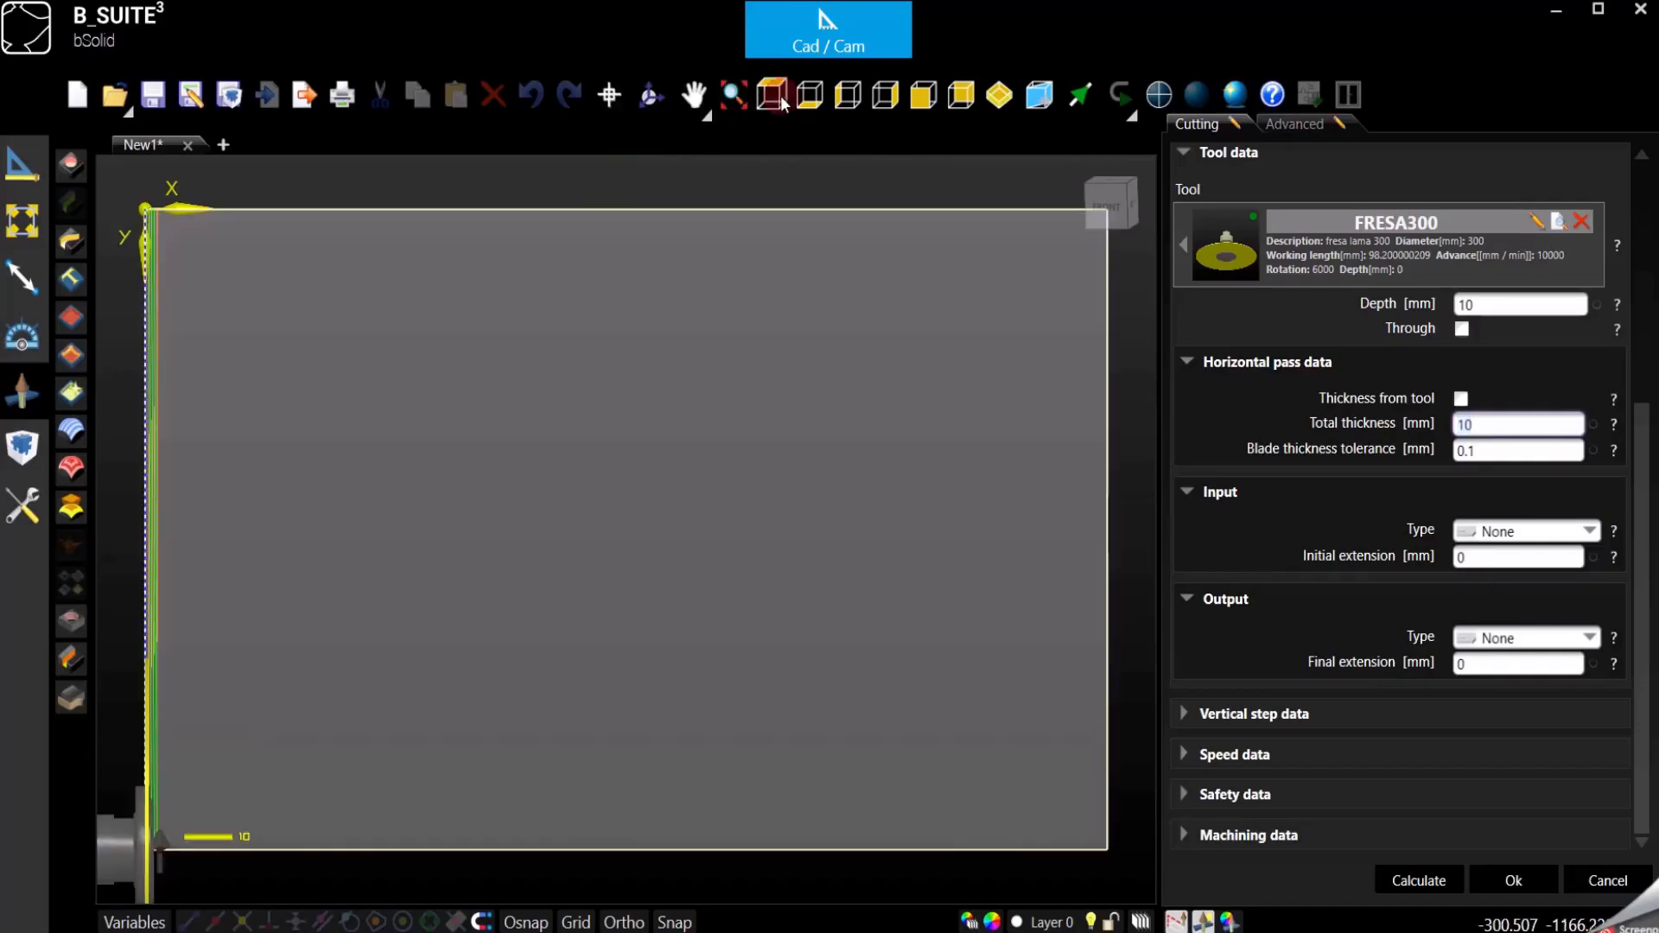
scroll(968, 393, down, 2)
scroll(452, 326, up, 2)
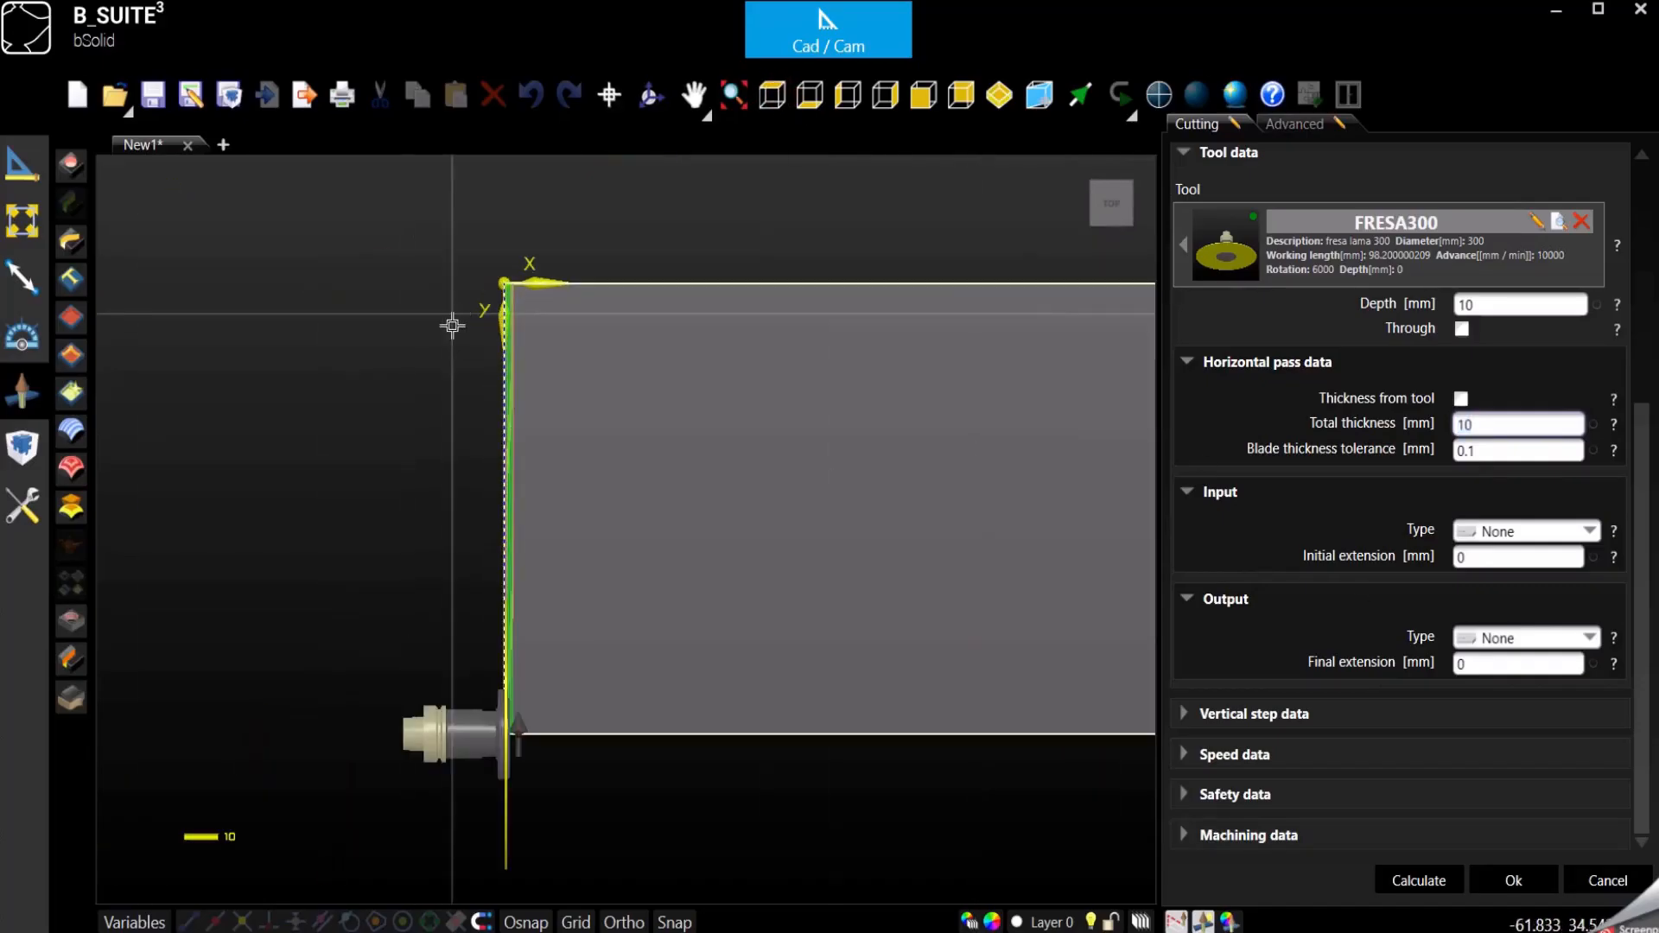
scroll(522, 803, up, 3)
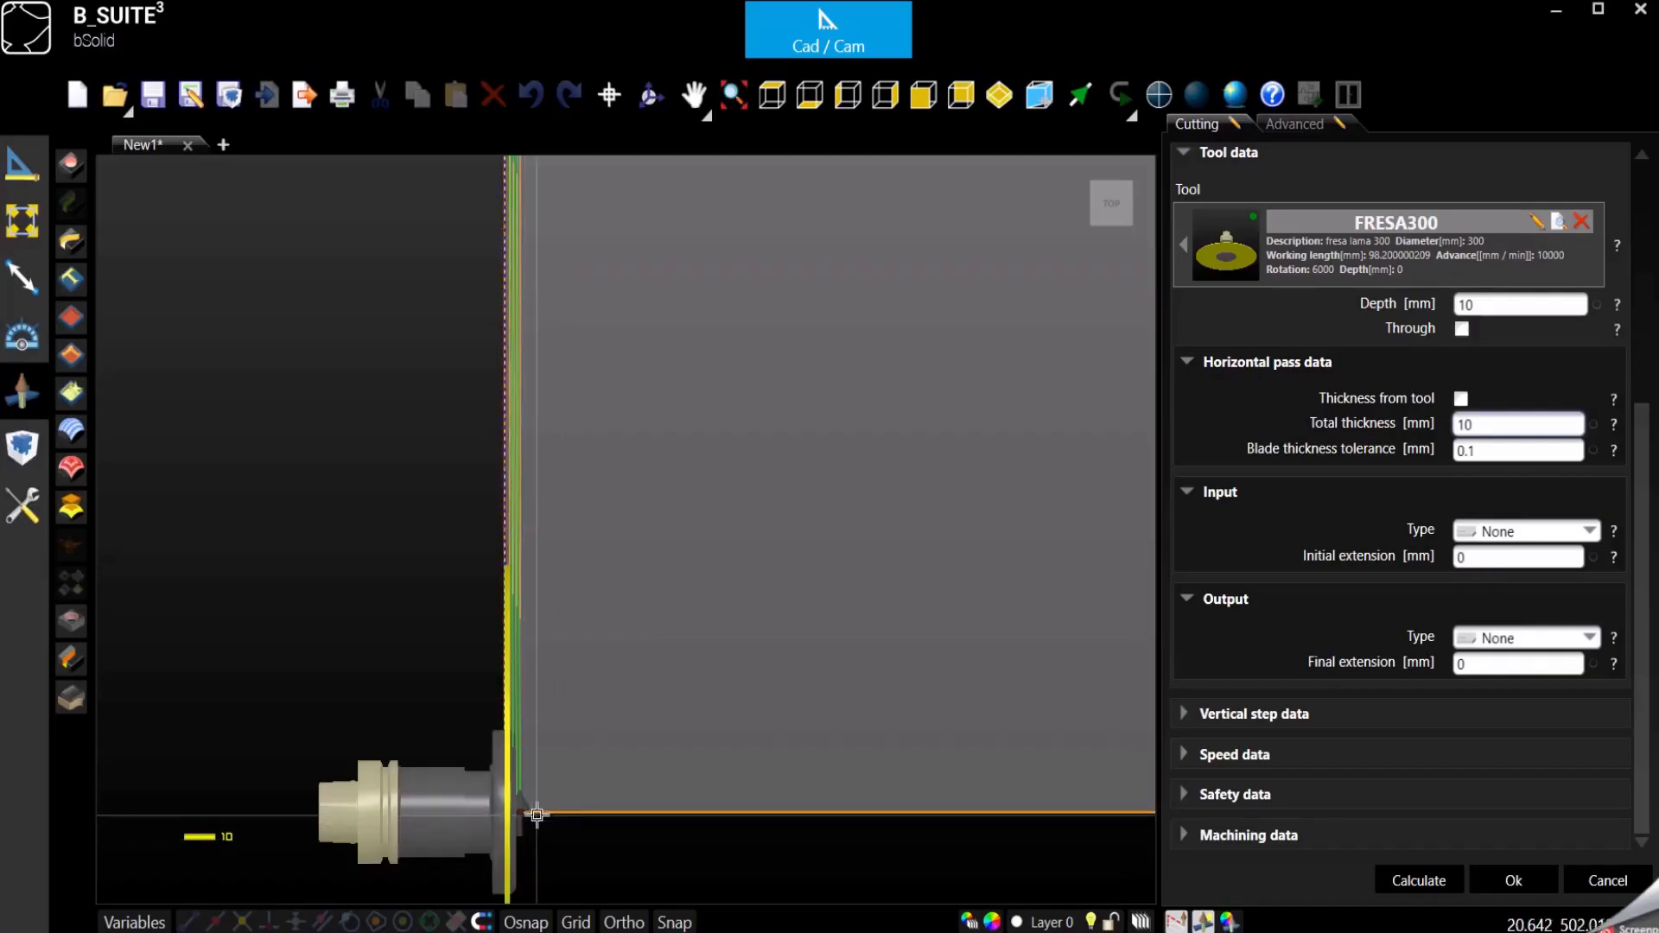
scroll(537, 815, down, 2)
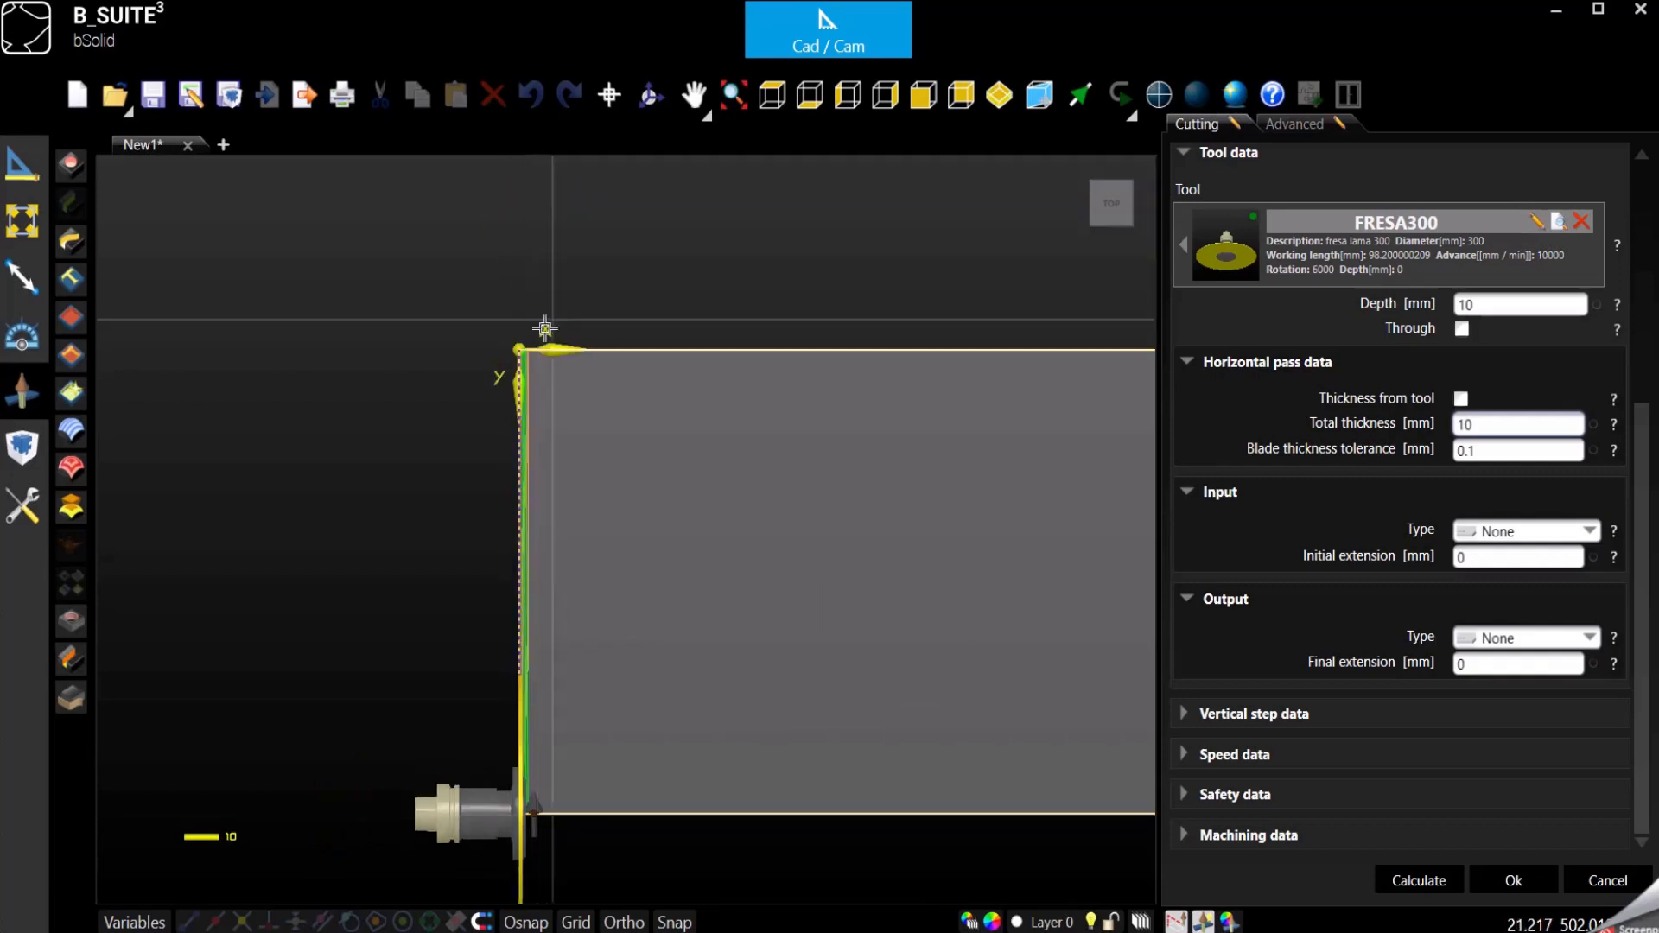
scroll(519, 347, up, 1)
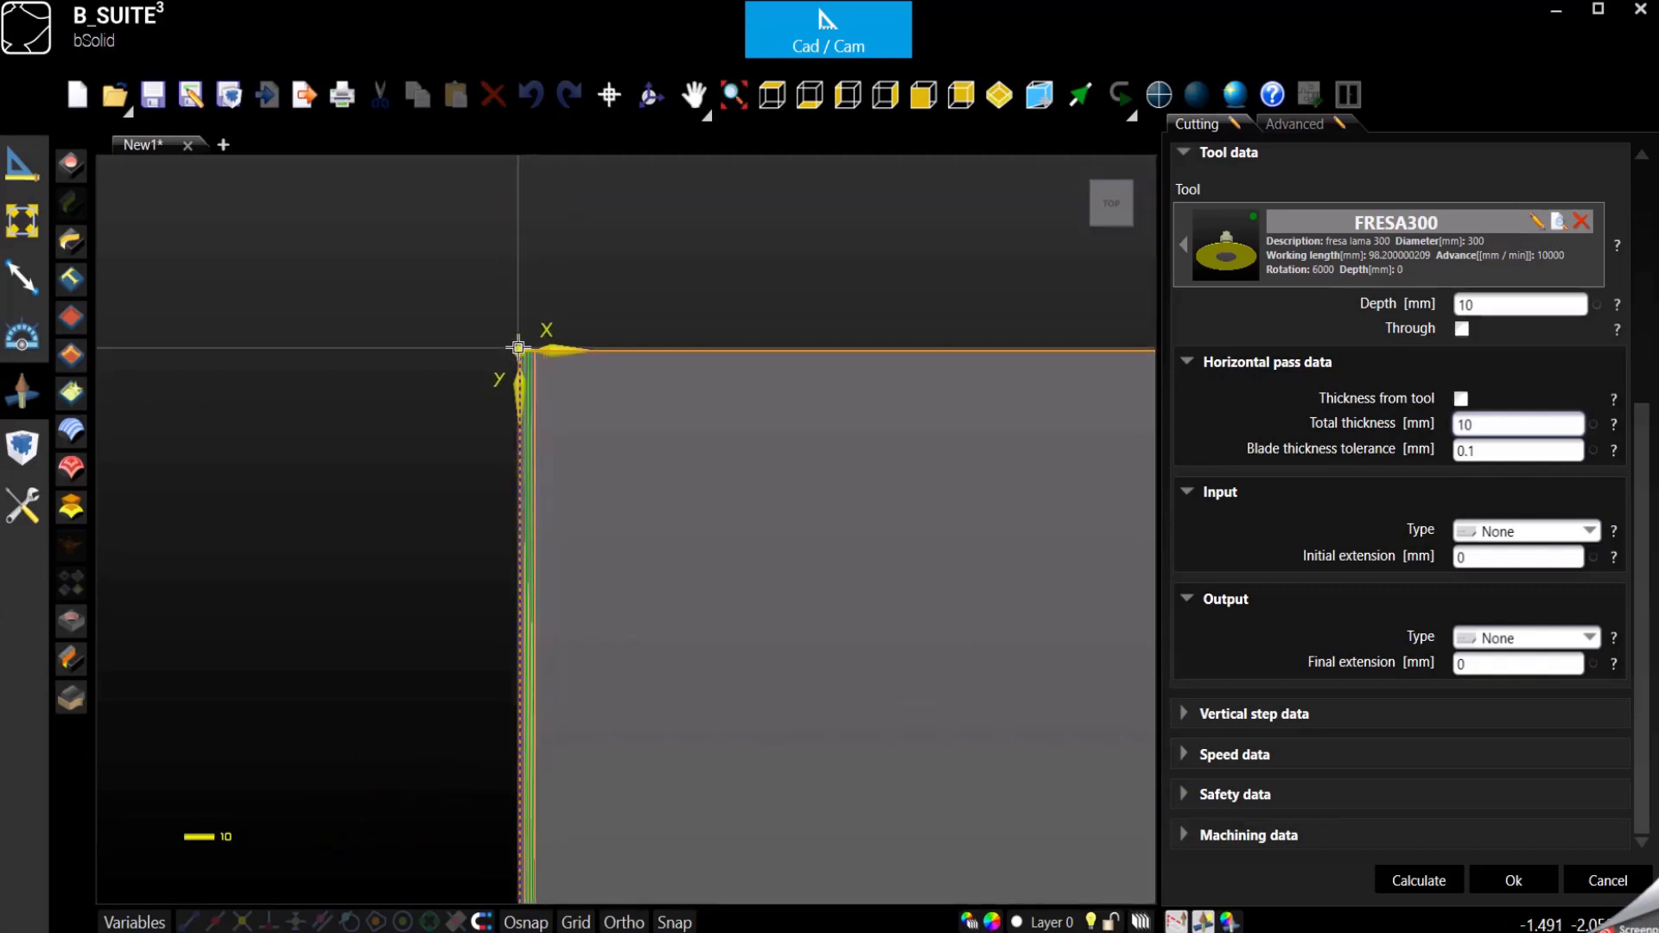
scroll(518, 347, down, 3)
scroll(522, 330, up, 3)
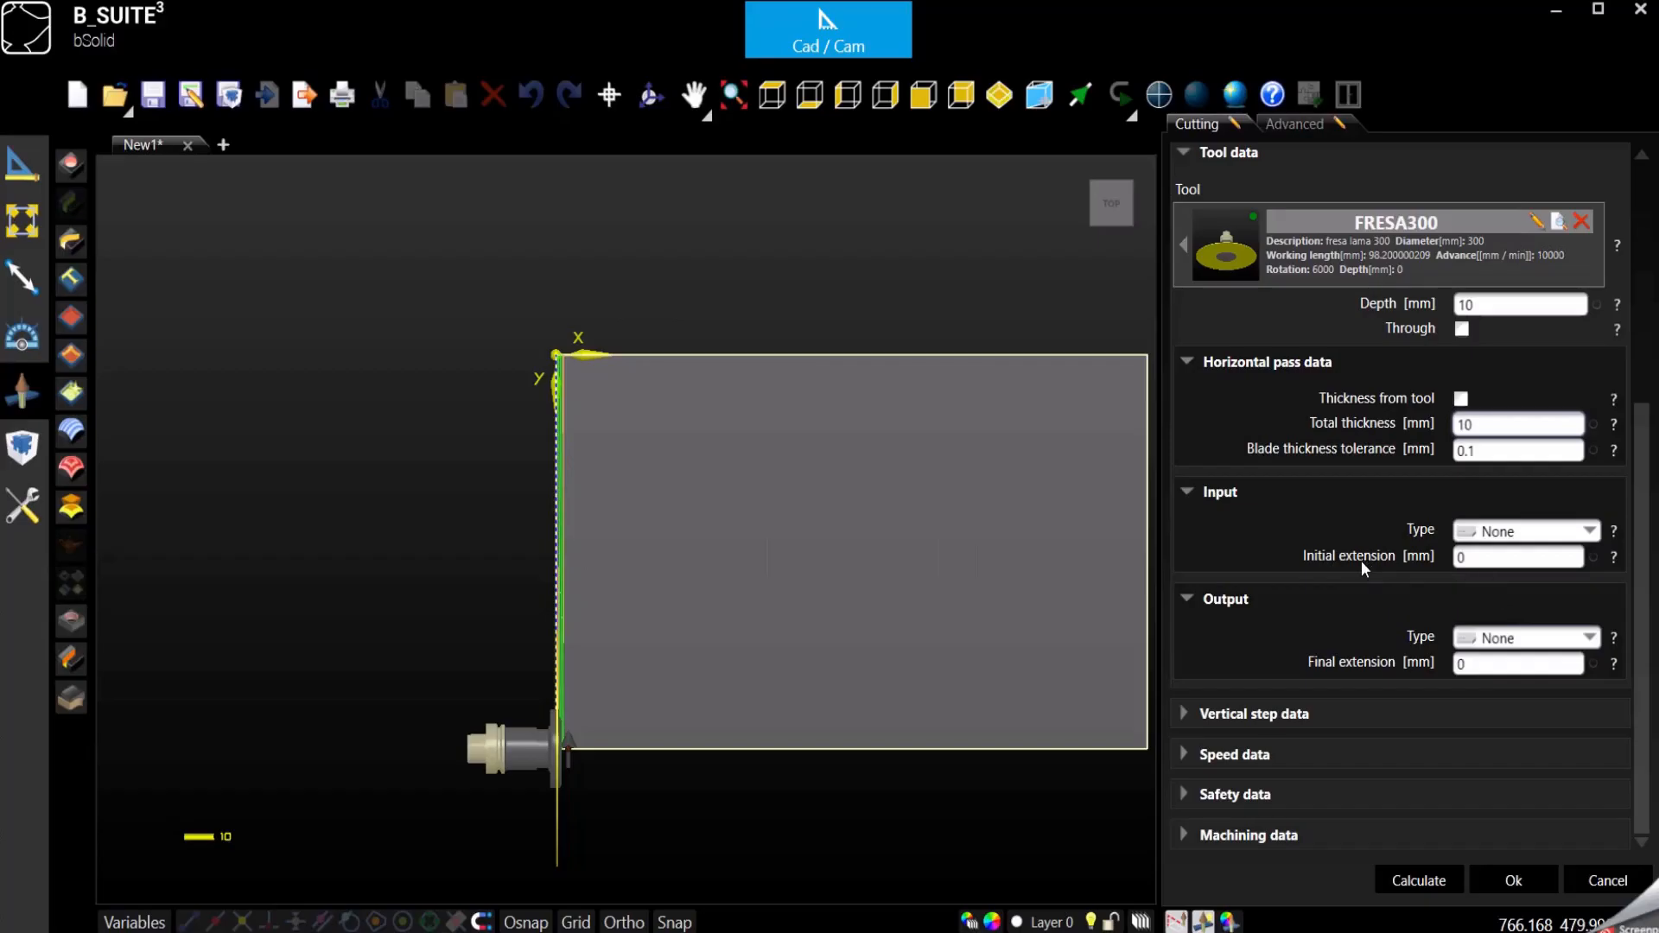
- Set the cut's initial and final extensions to 100 mm each and check the extended blade path in an isometric view
click(1502, 557)
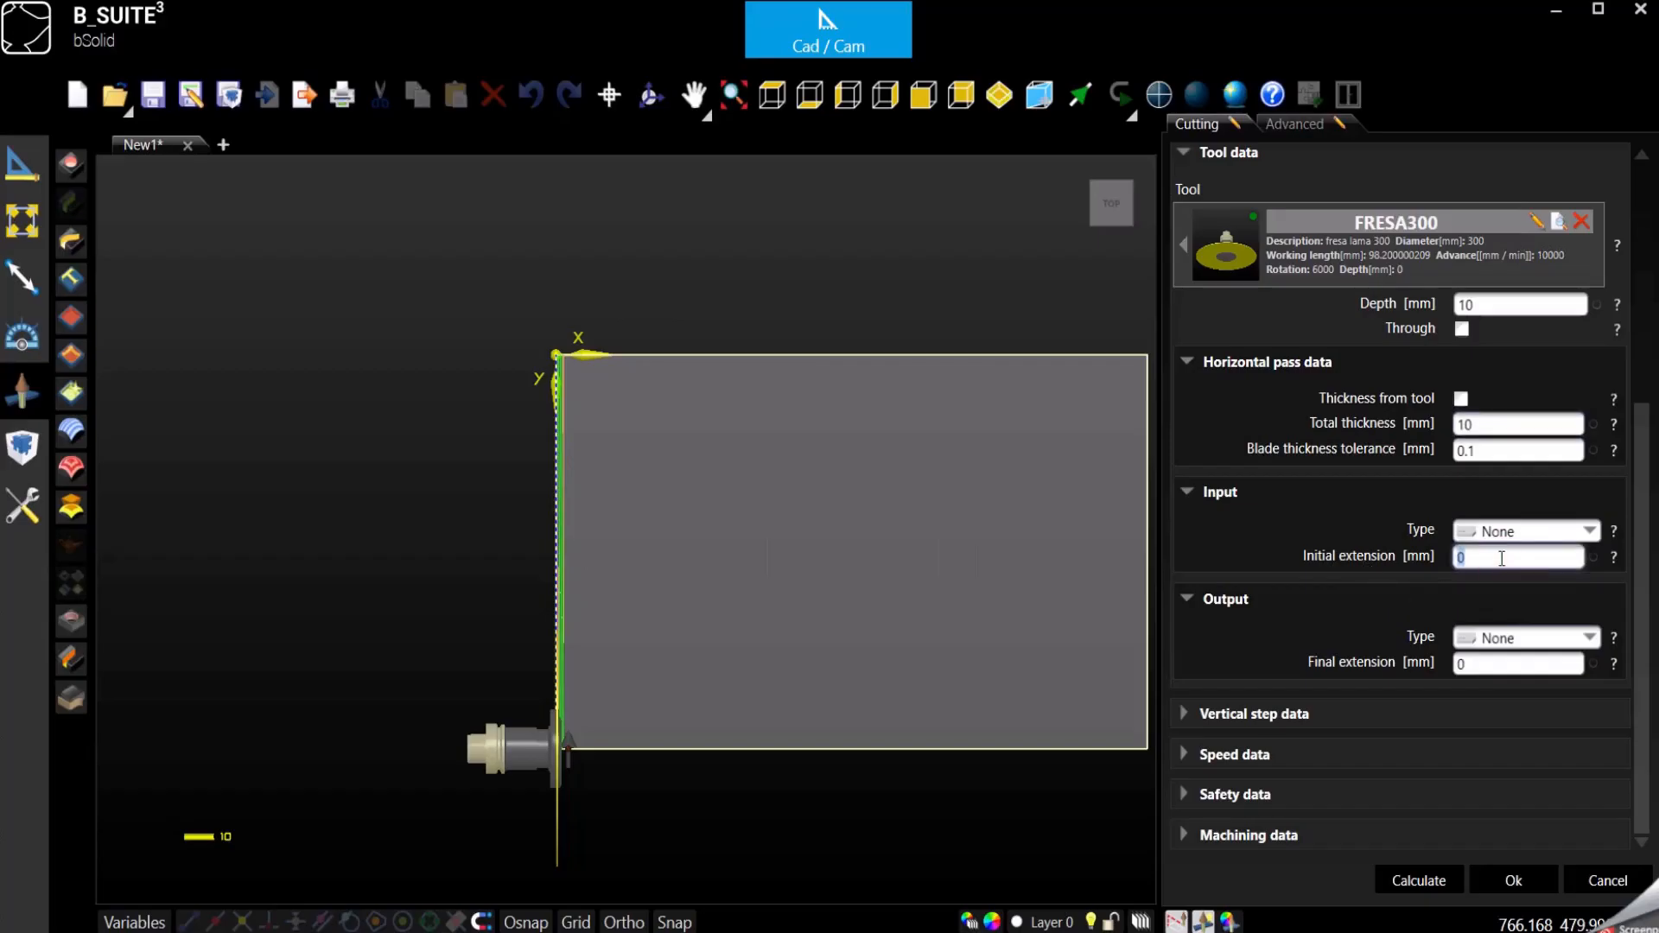
text(100)
click(1521, 666)
text(100)
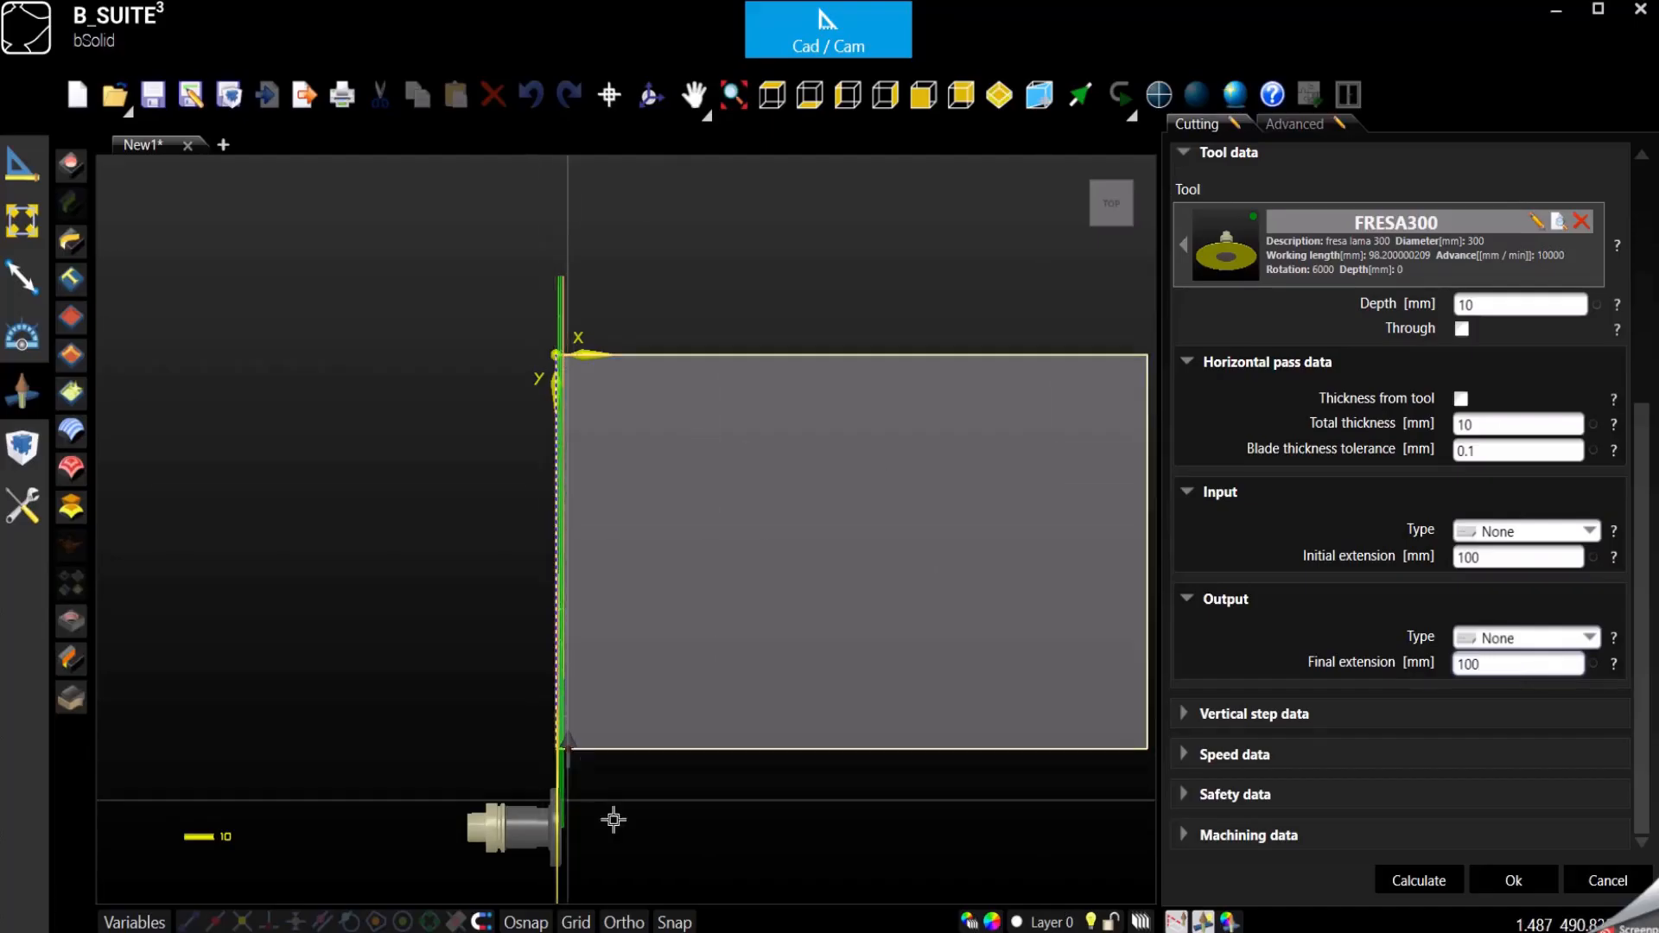
click(1000, 95)
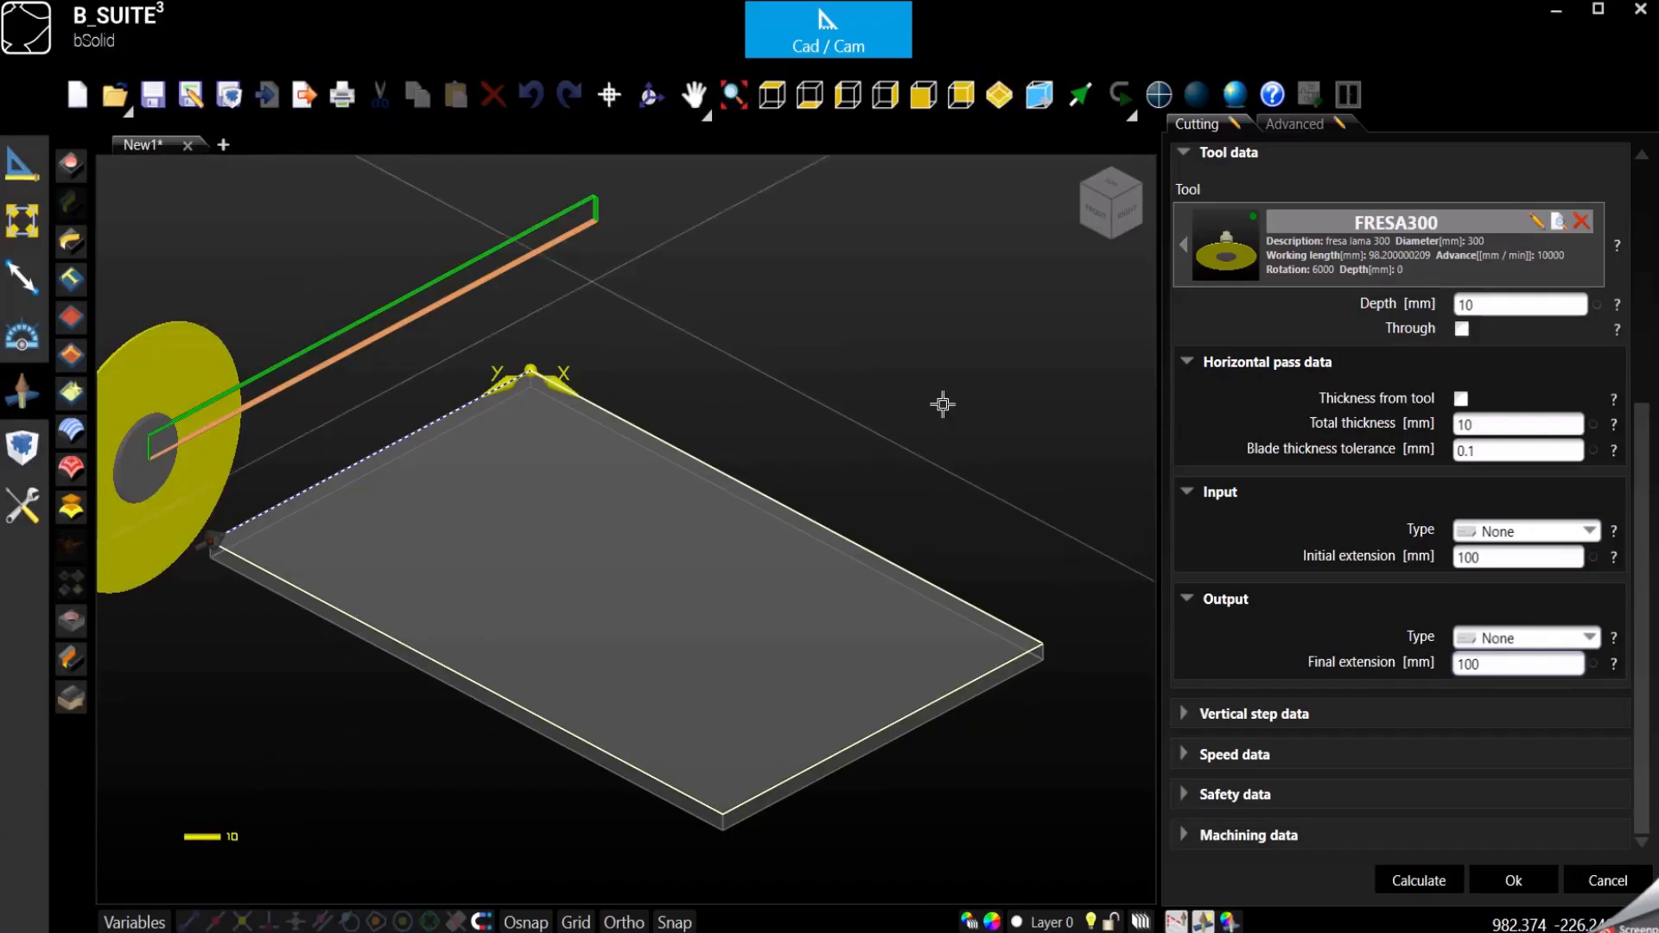
scroll(944, 400, down, 3)
scroll(439, 318, up, 2)
scroll(438, 317, up, 1)
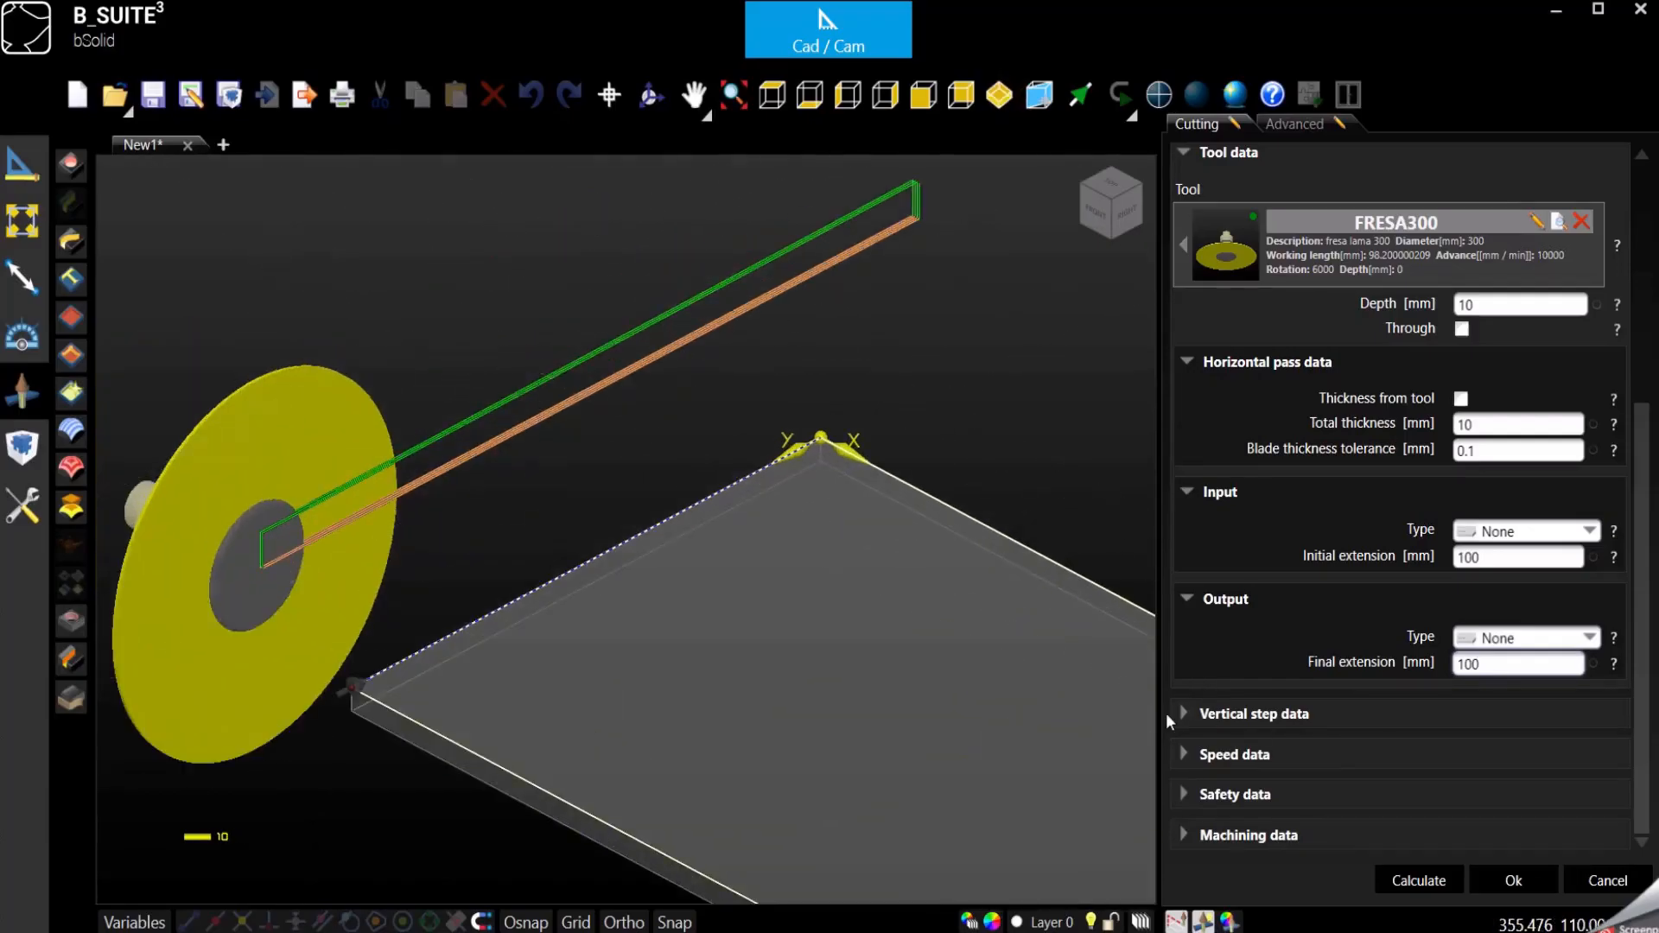
- Expand the vertical step data of the cutting operation and examine its number of passes and return mode settings
click(1205, 723)
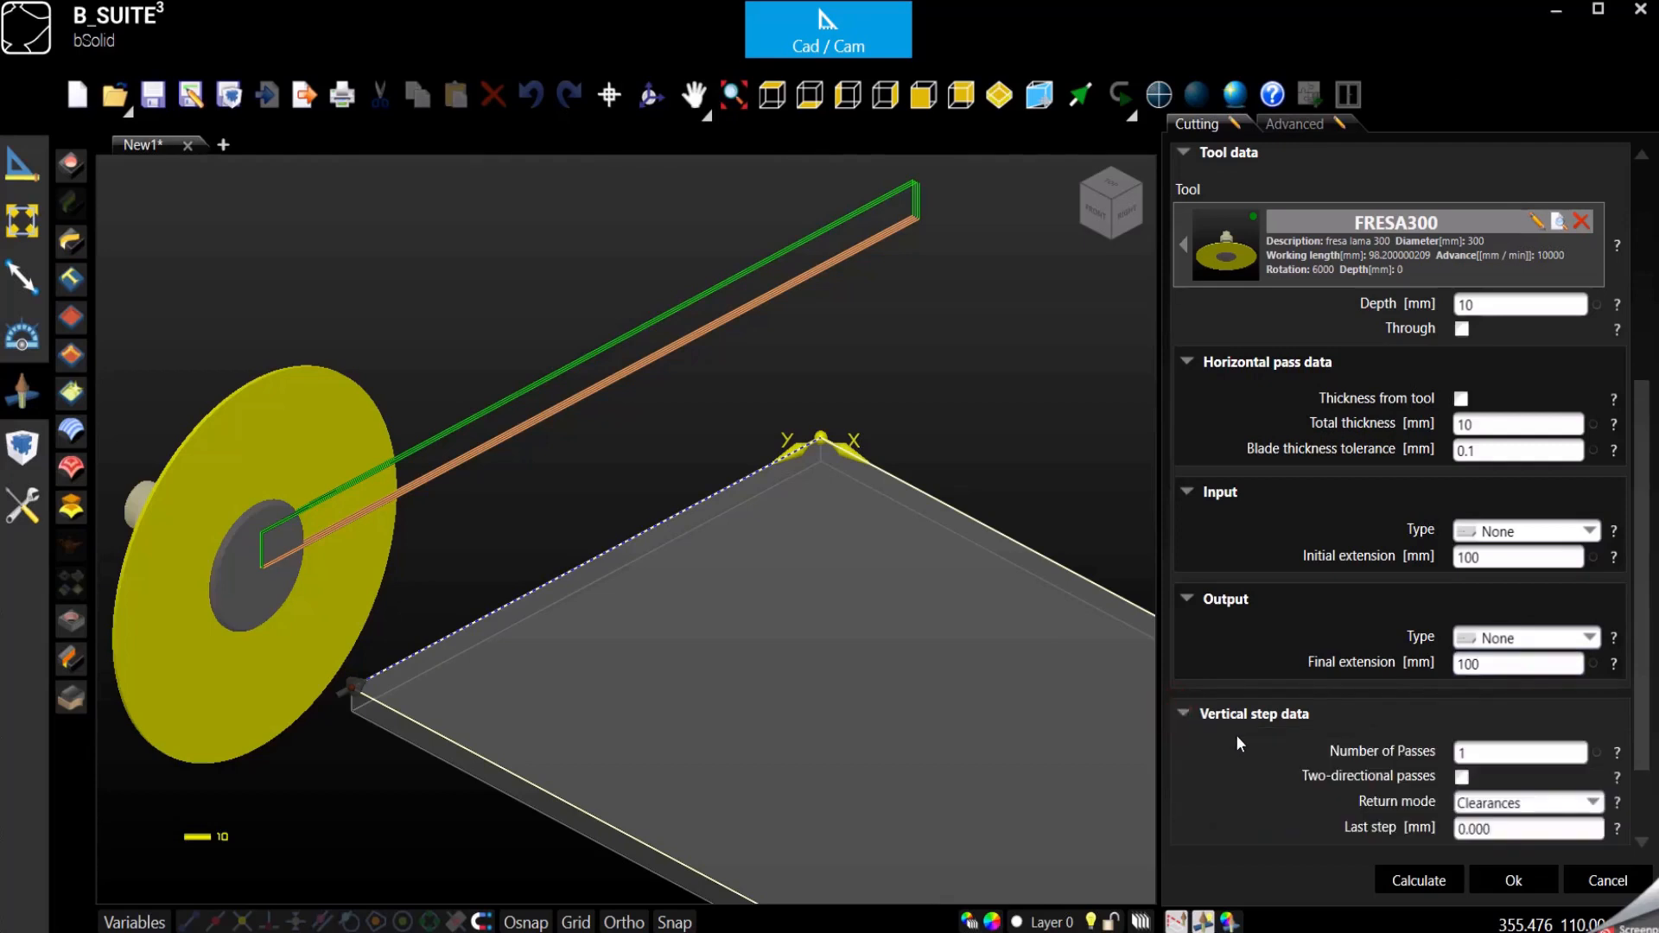
scroll(1289, 733, down, 1)
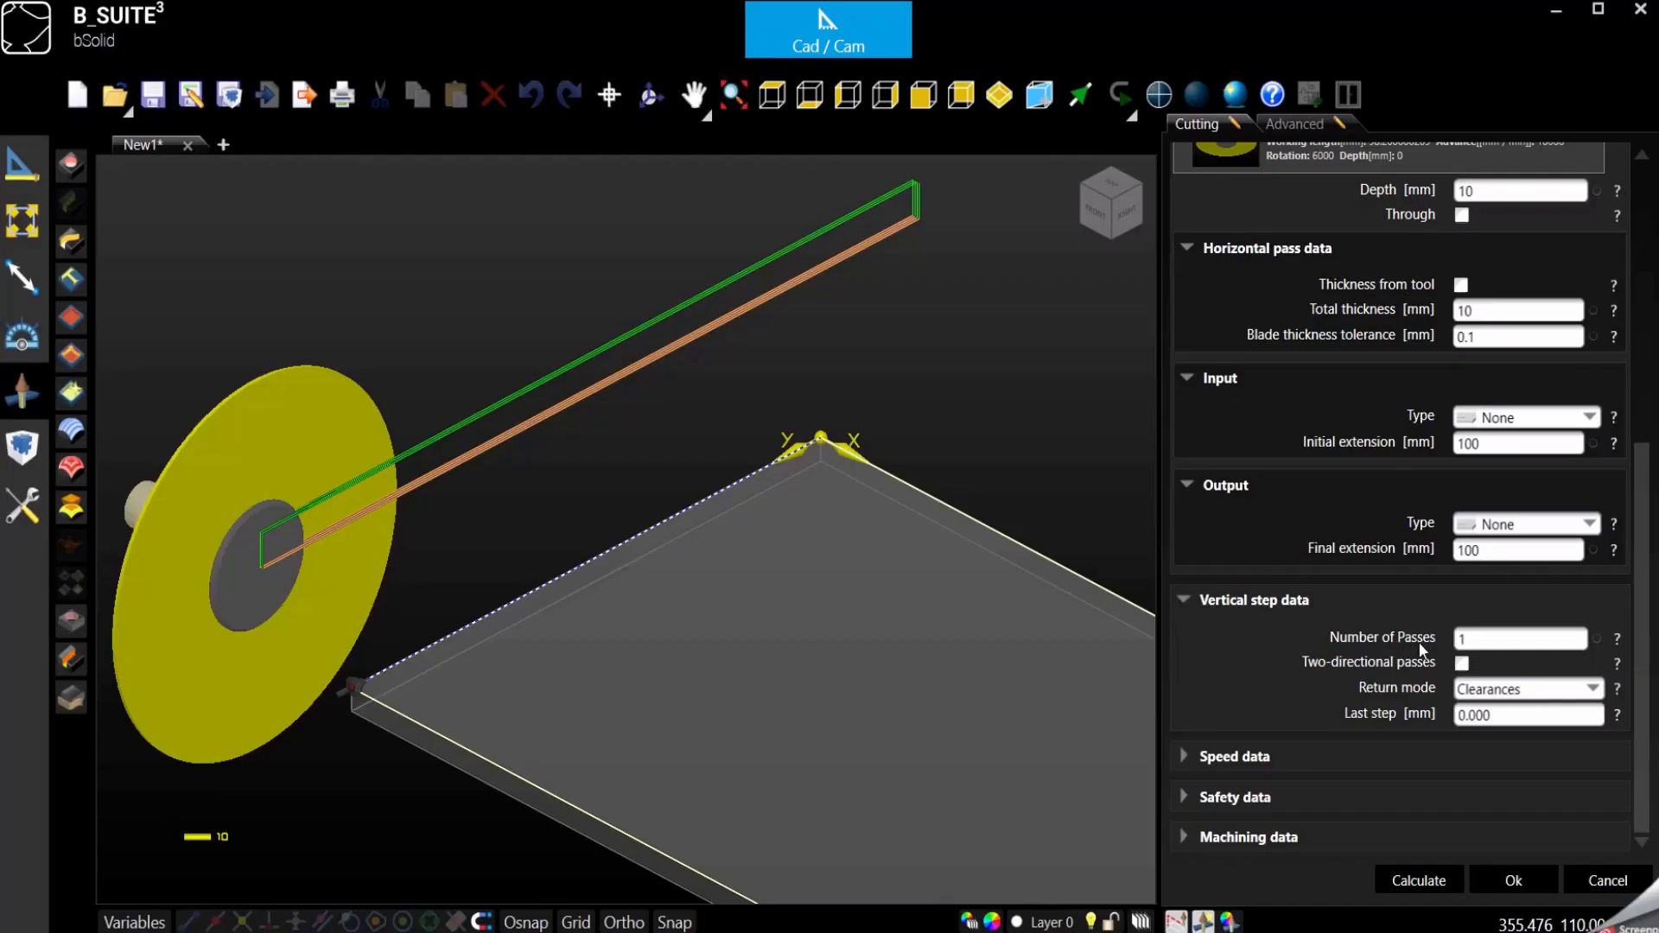
scroll(1423, 649, up, 2)
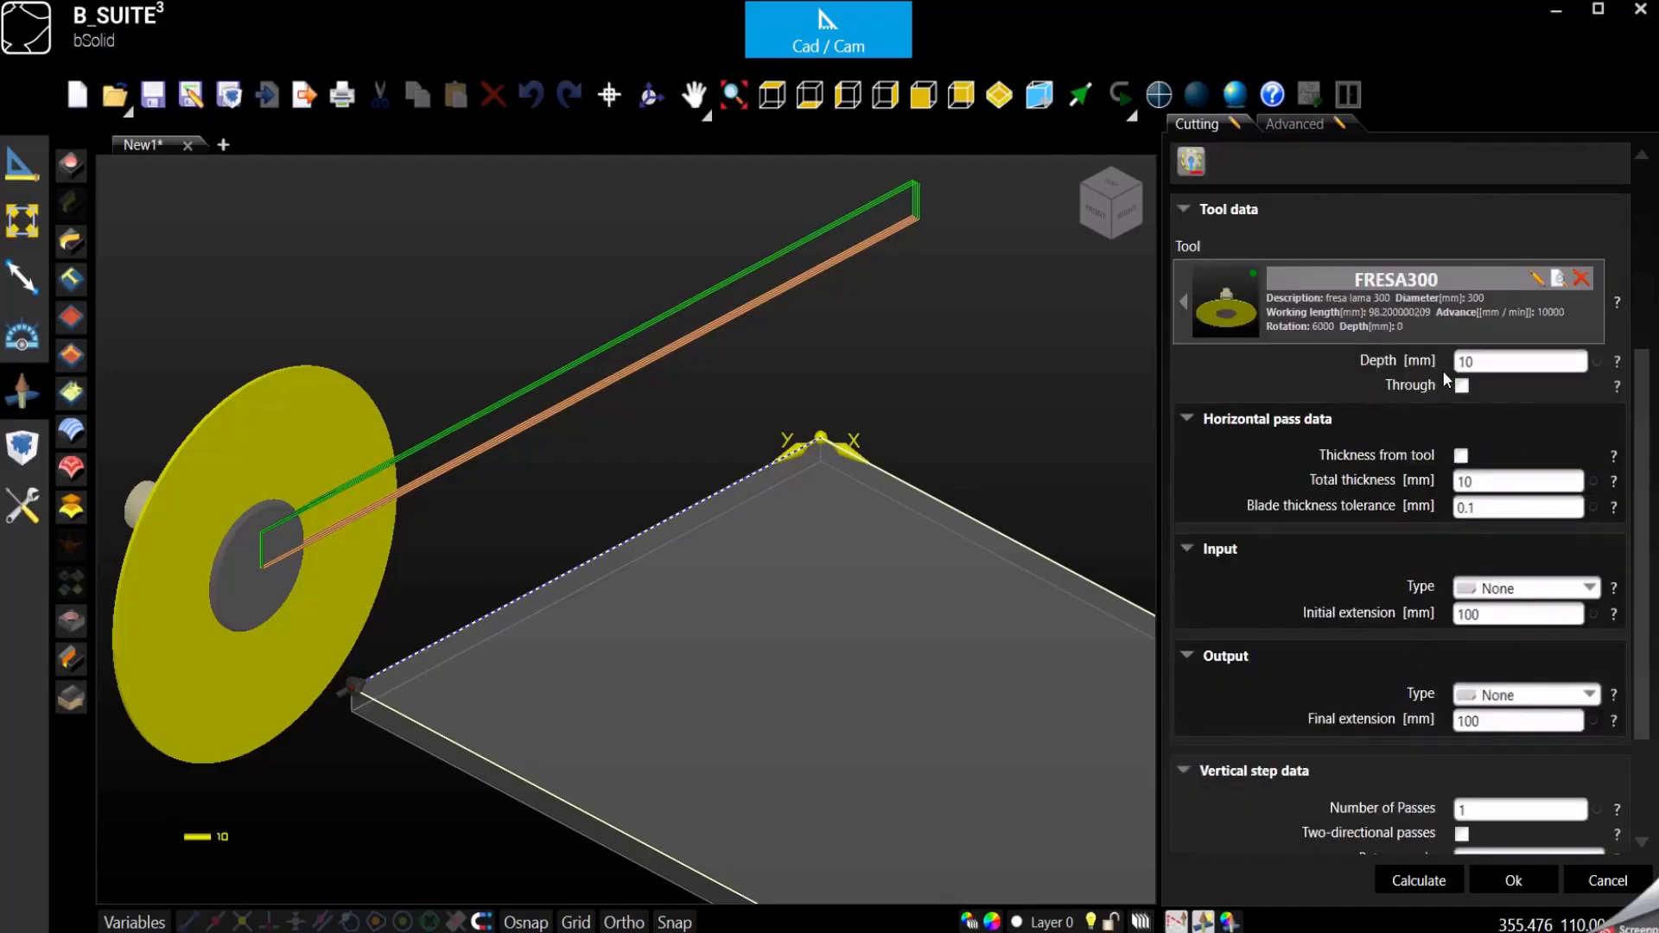
- Take the horizontal pass thickness from the tool and confirm the cutting operation
click(1461, 457)
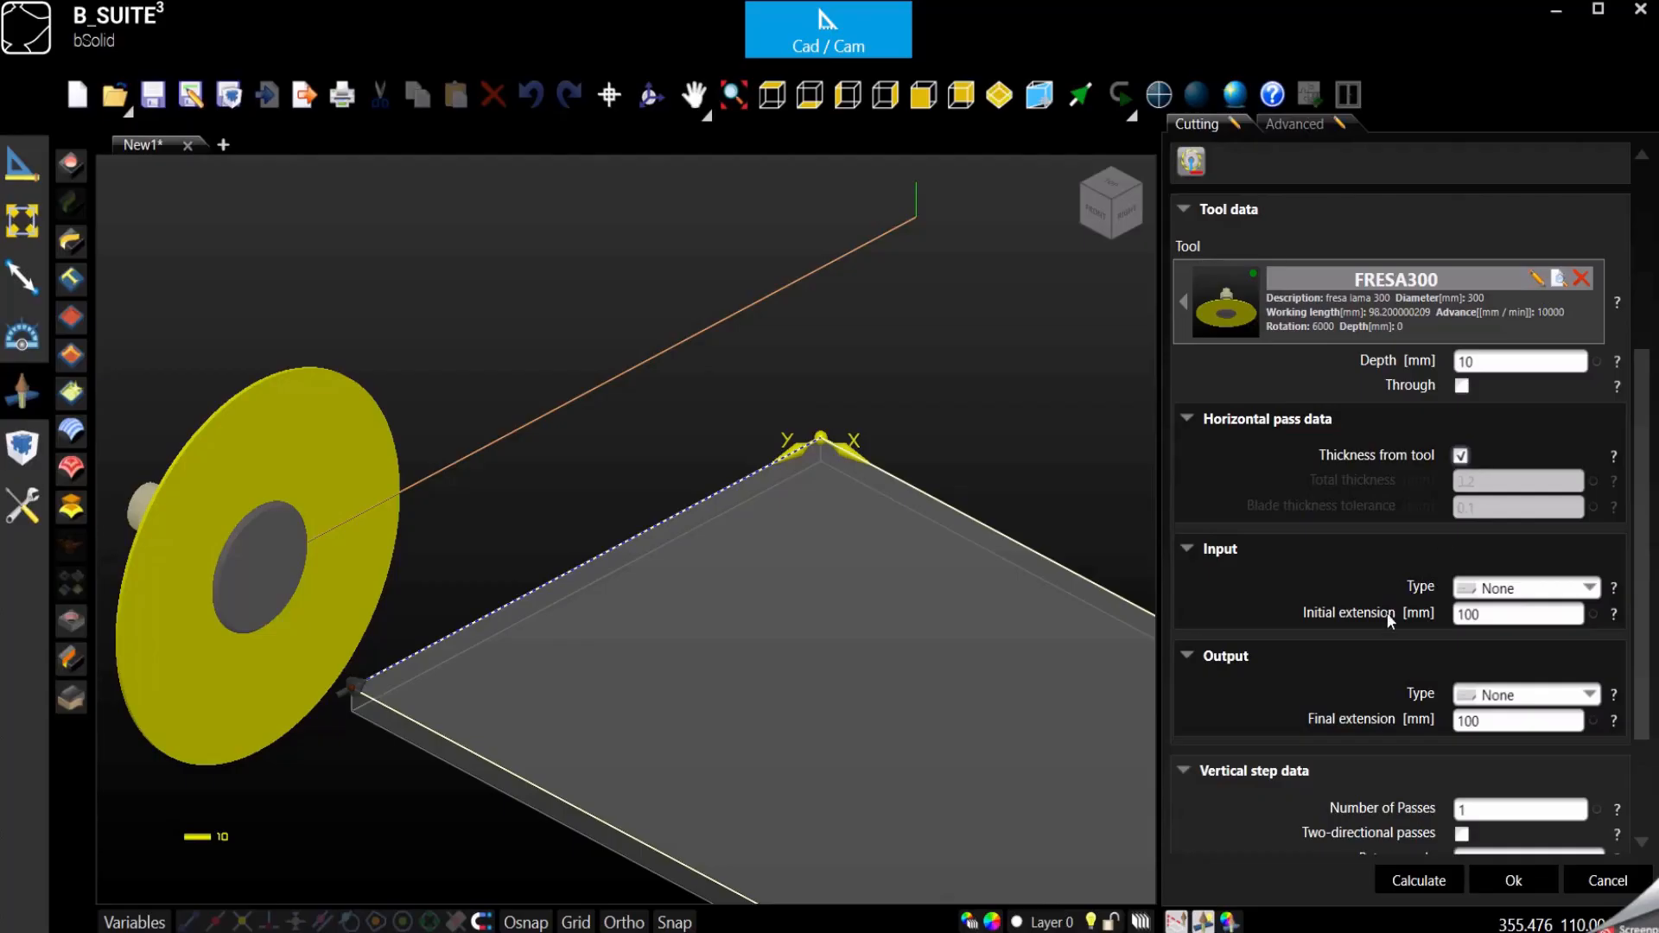
scroll(1373, 541, down, 3)
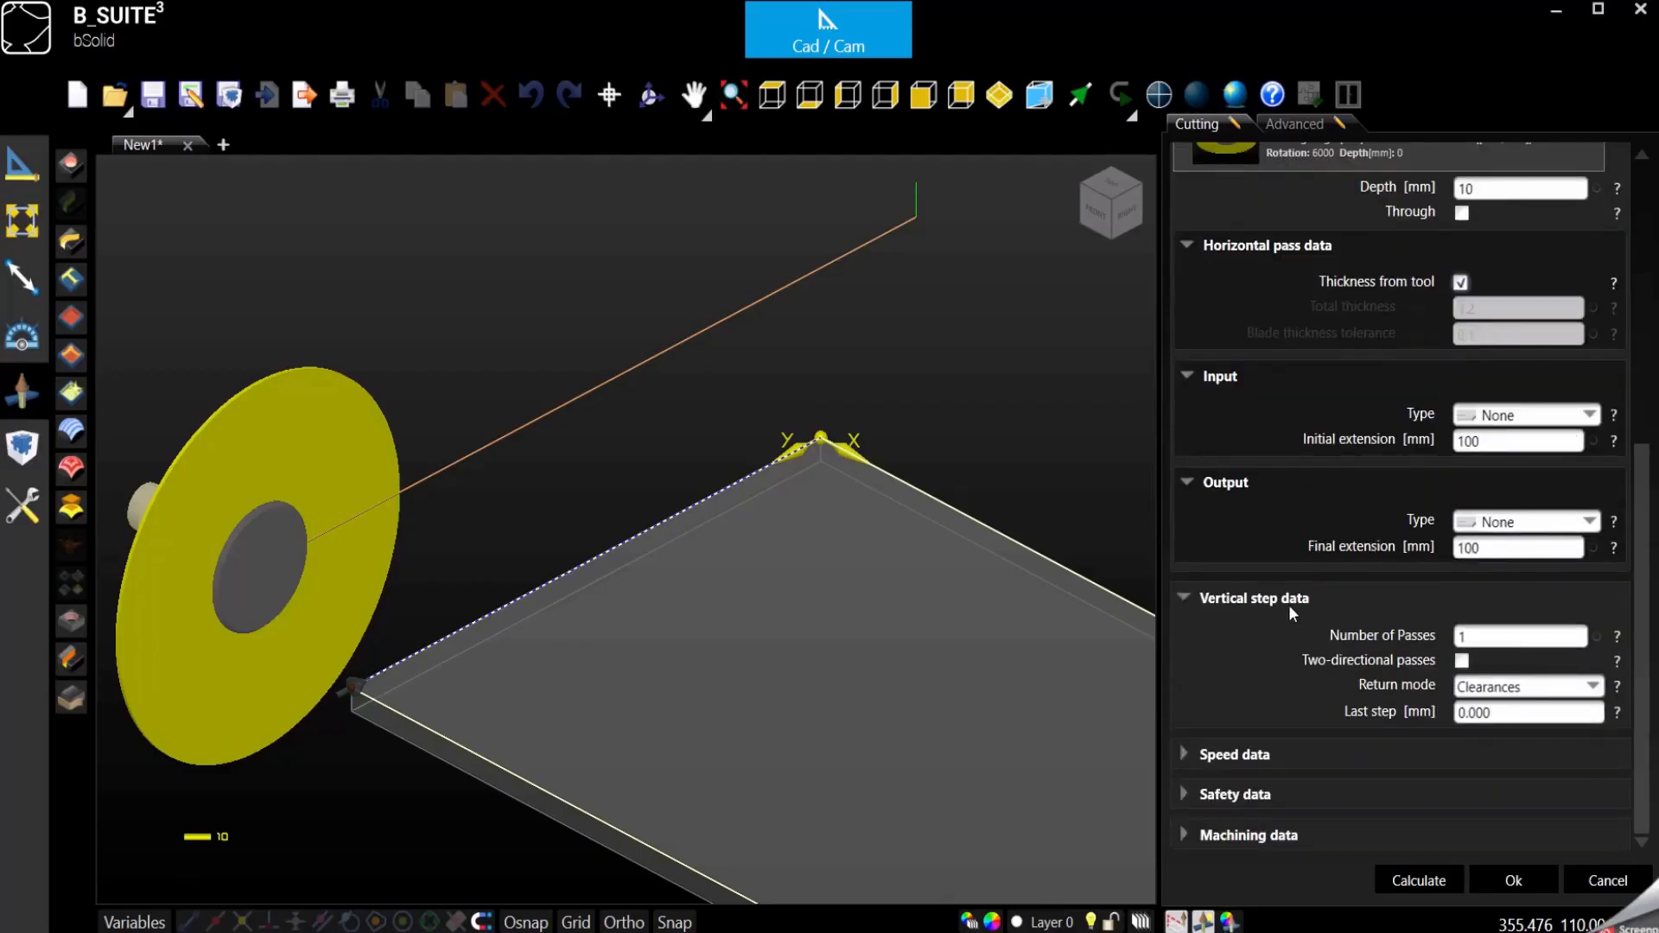
scroll(548, 405, down, 3)
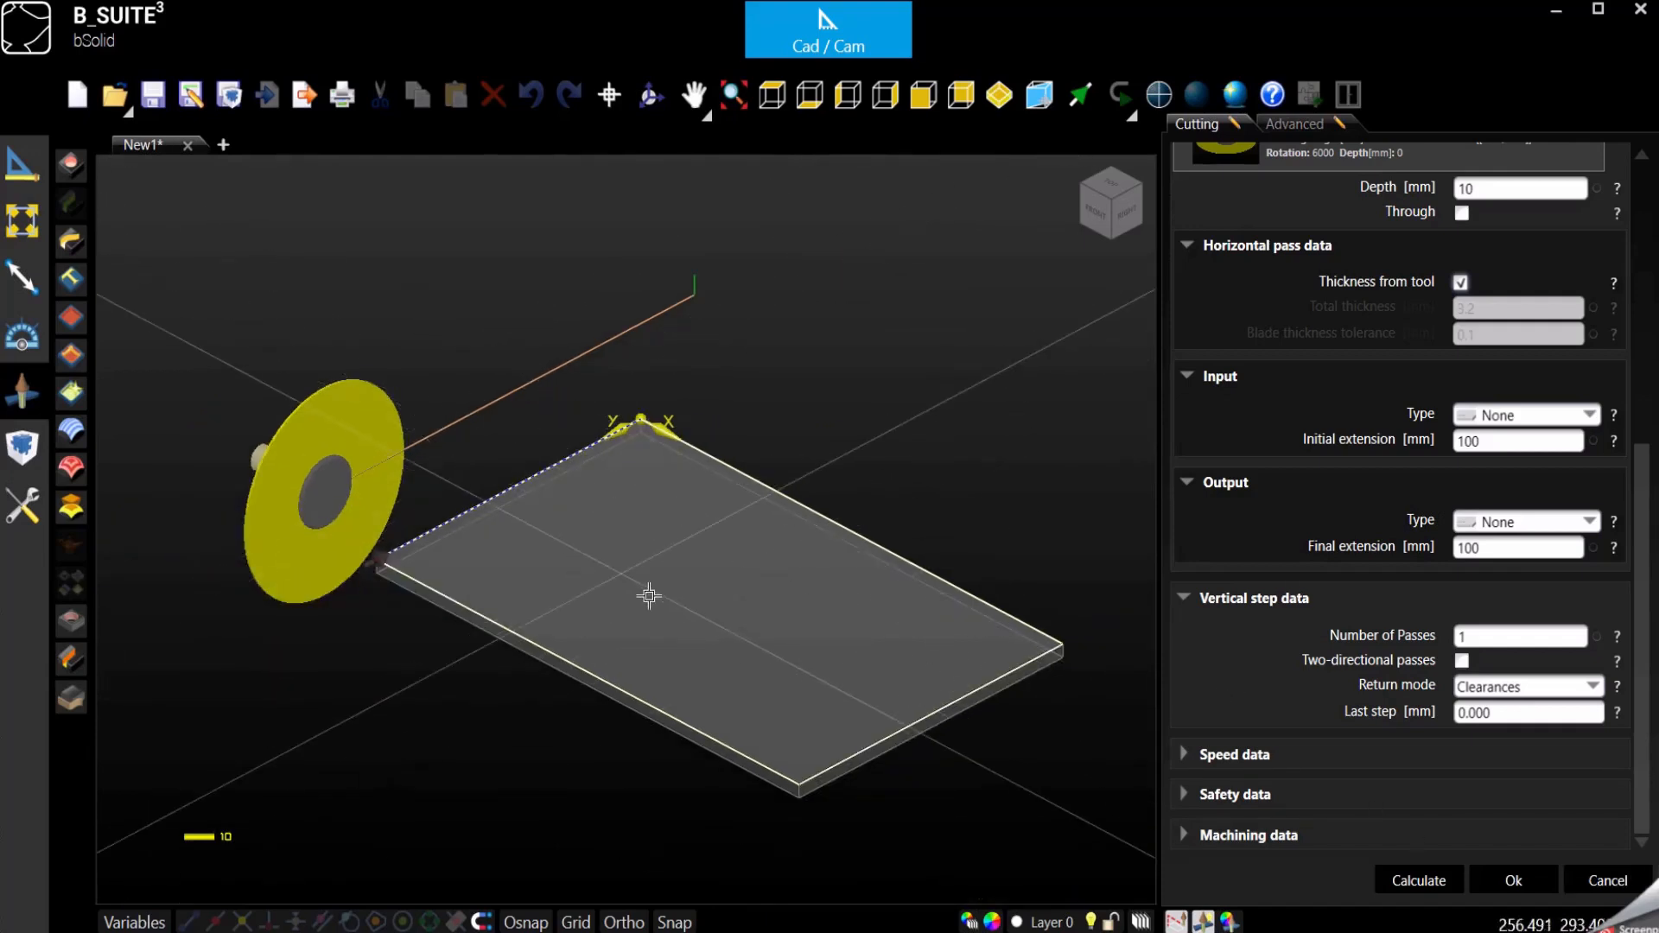
click(1516, 882)
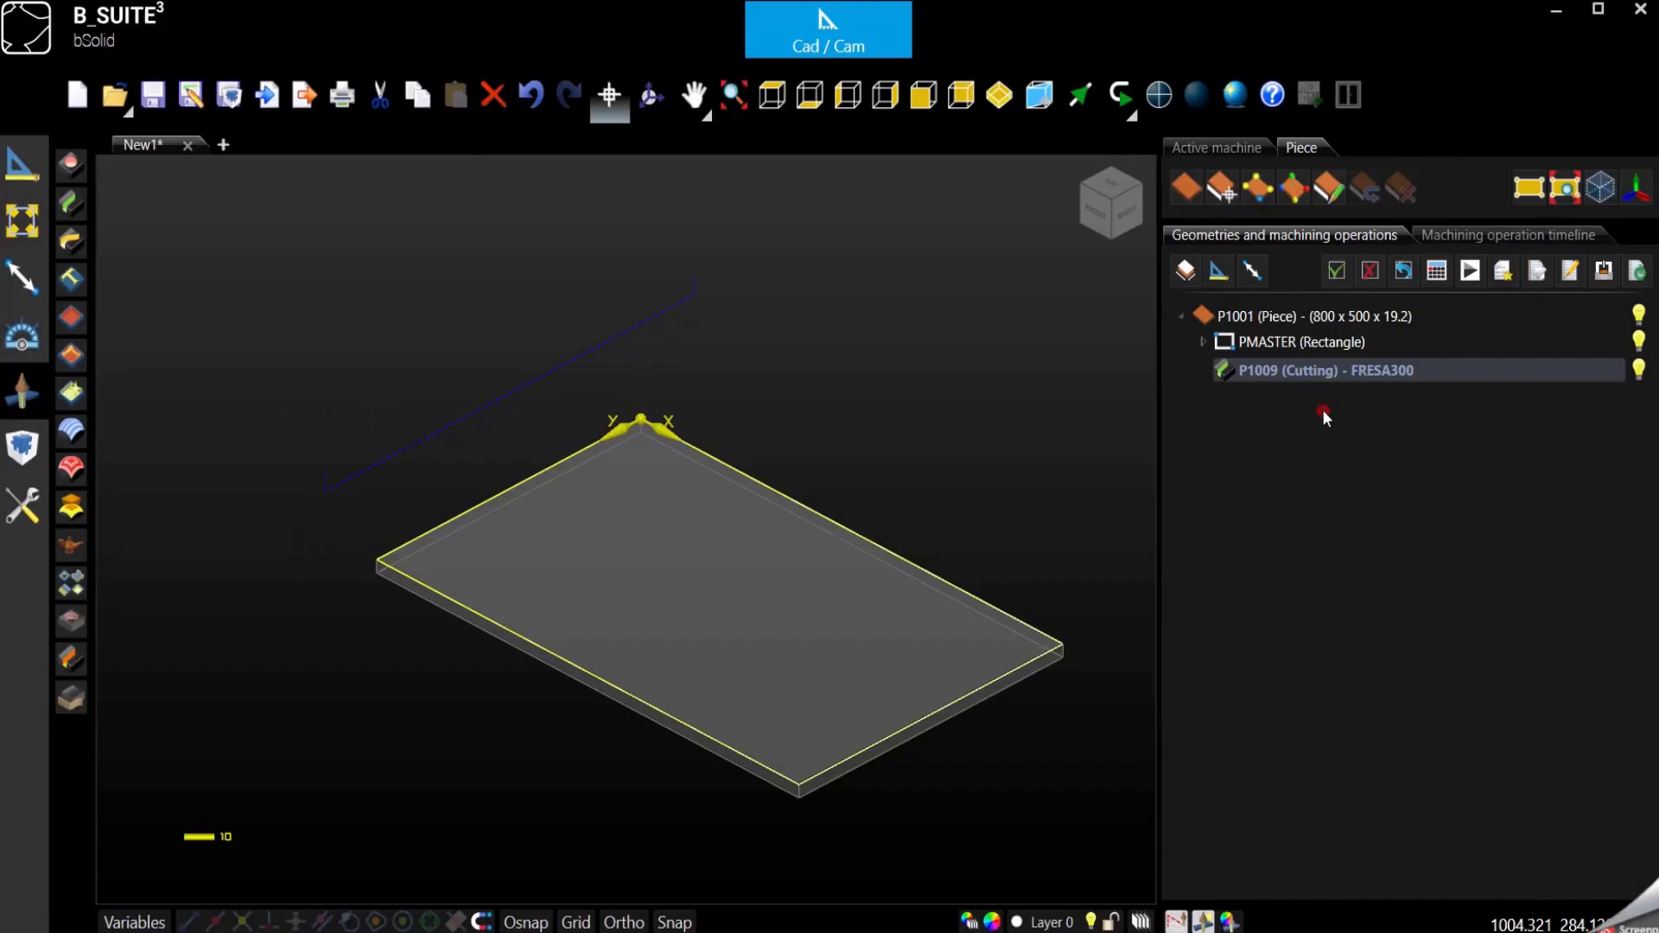
- Deselect the P1009 cutting operation and hide it
click(879, 415)
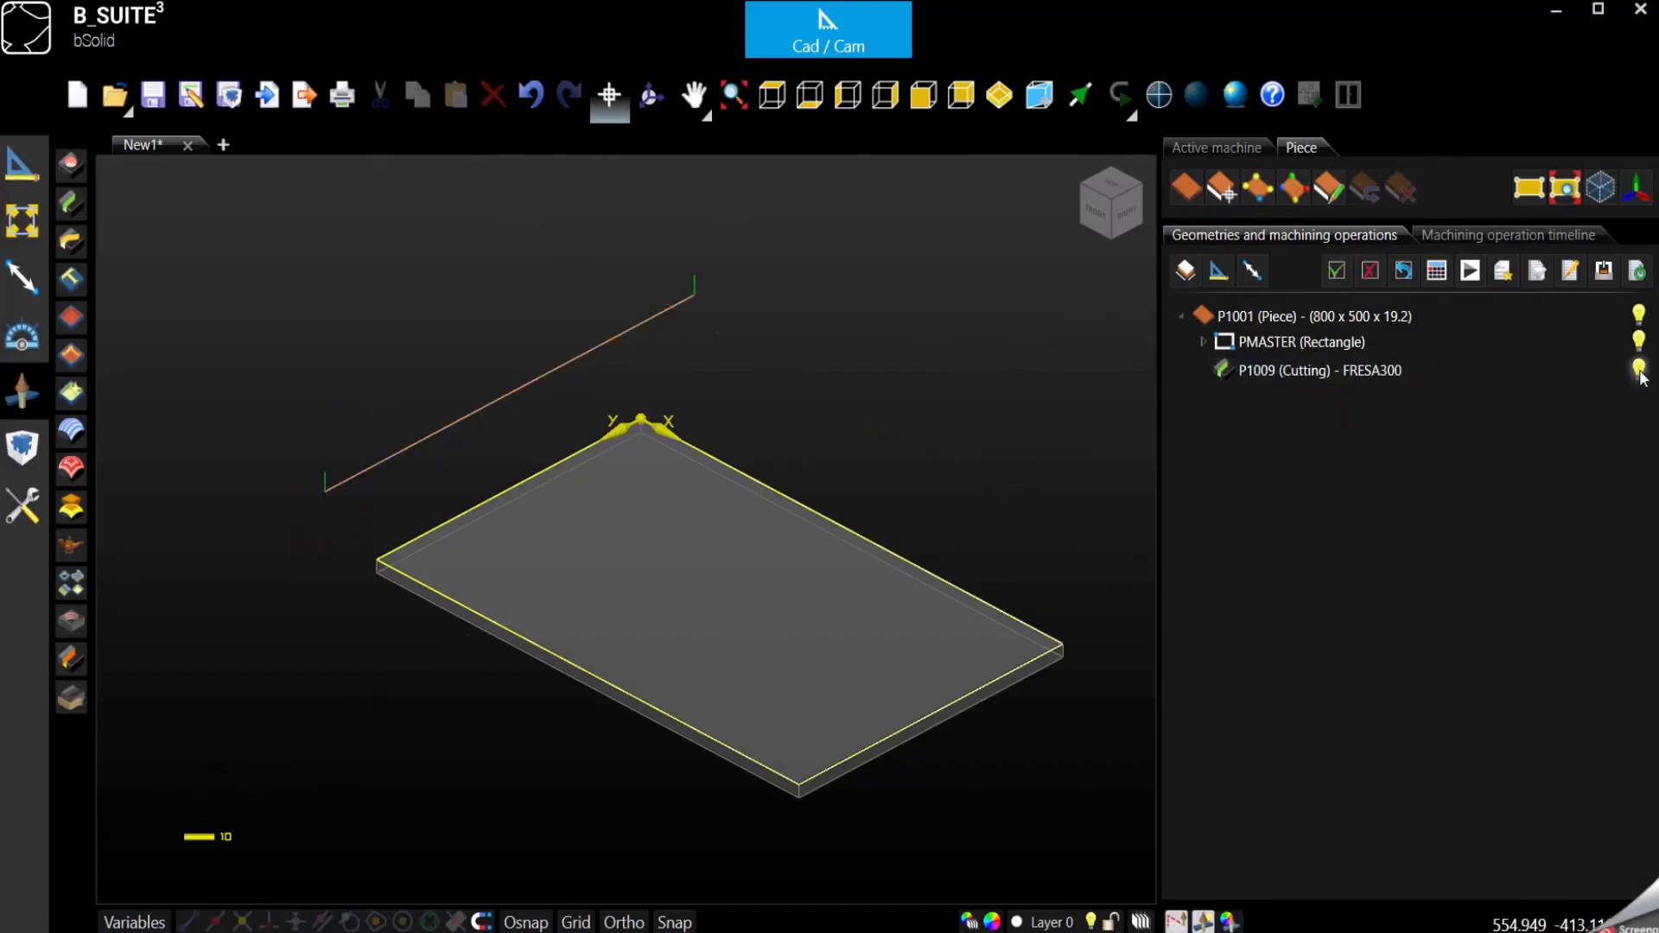
click(1639, 370)
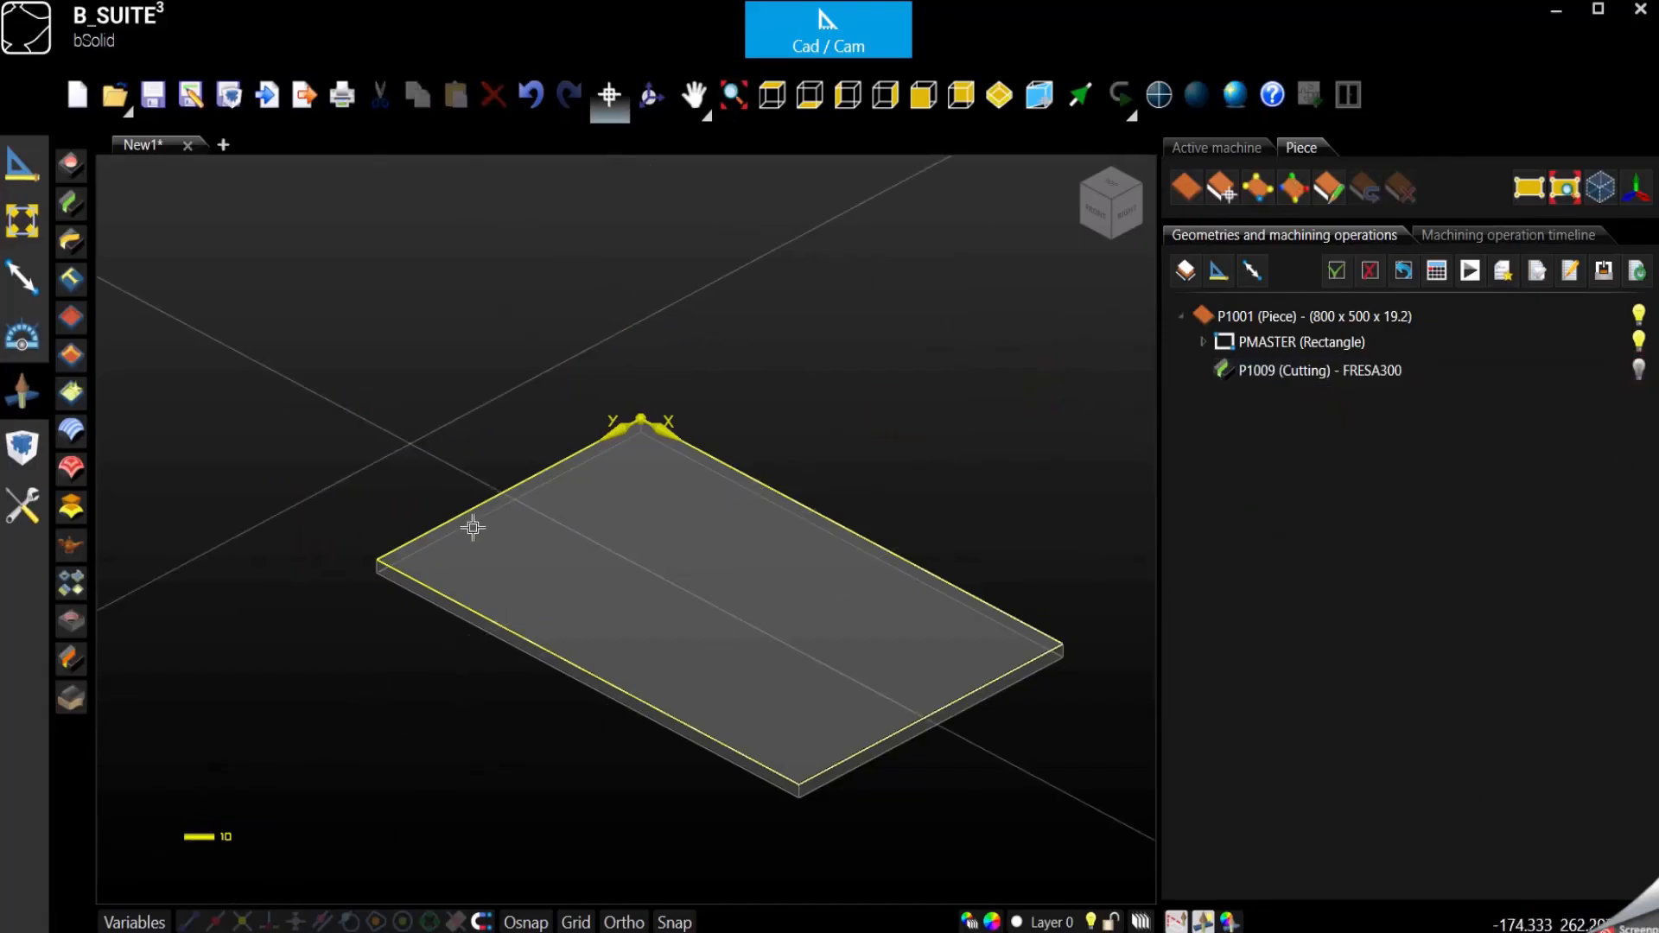
- Show the hidden P1009 cutting operation again and review its settings without changing them
click(1374, 370)
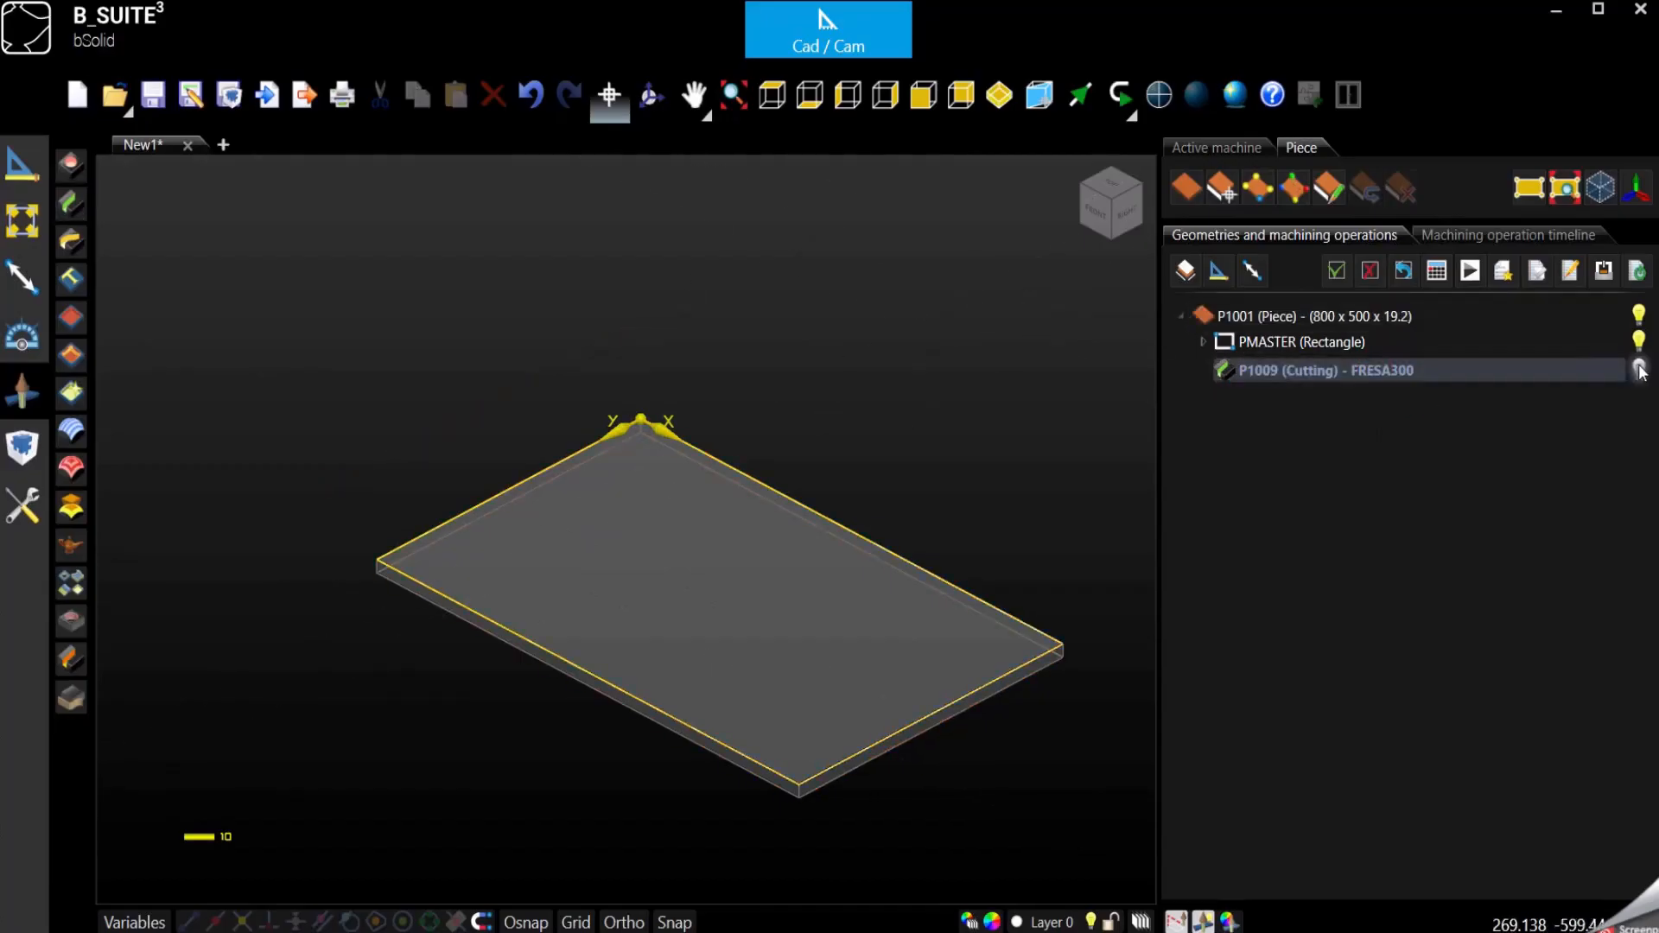
click(1351, 371)
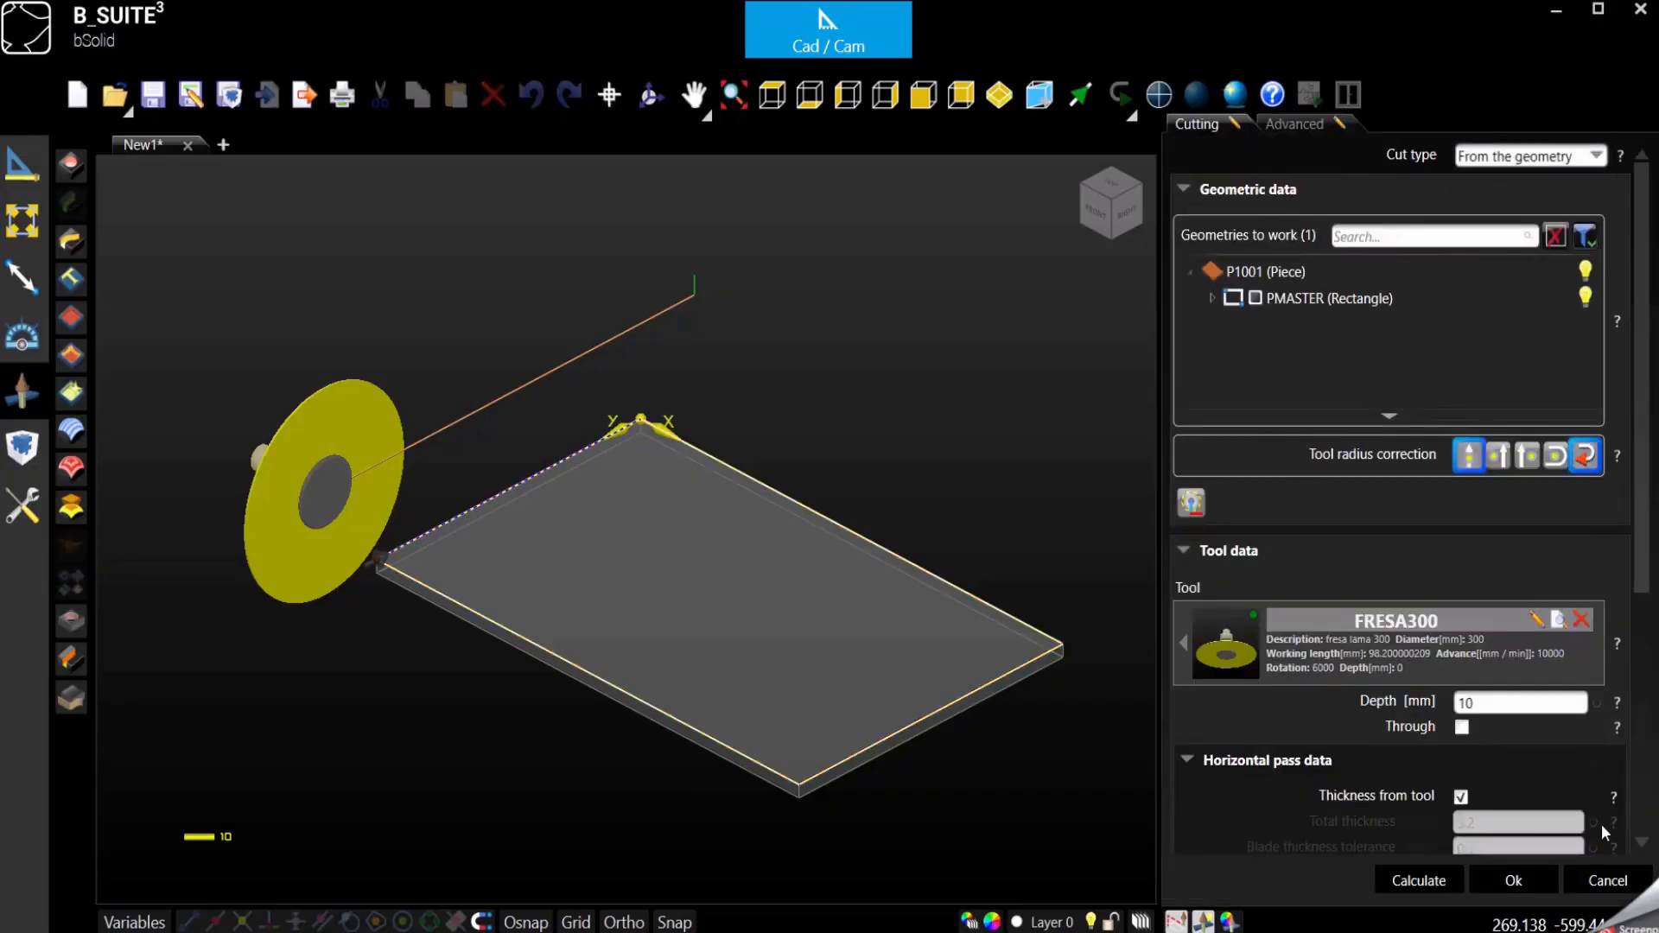
click(1607, 881)
click(934, 464)
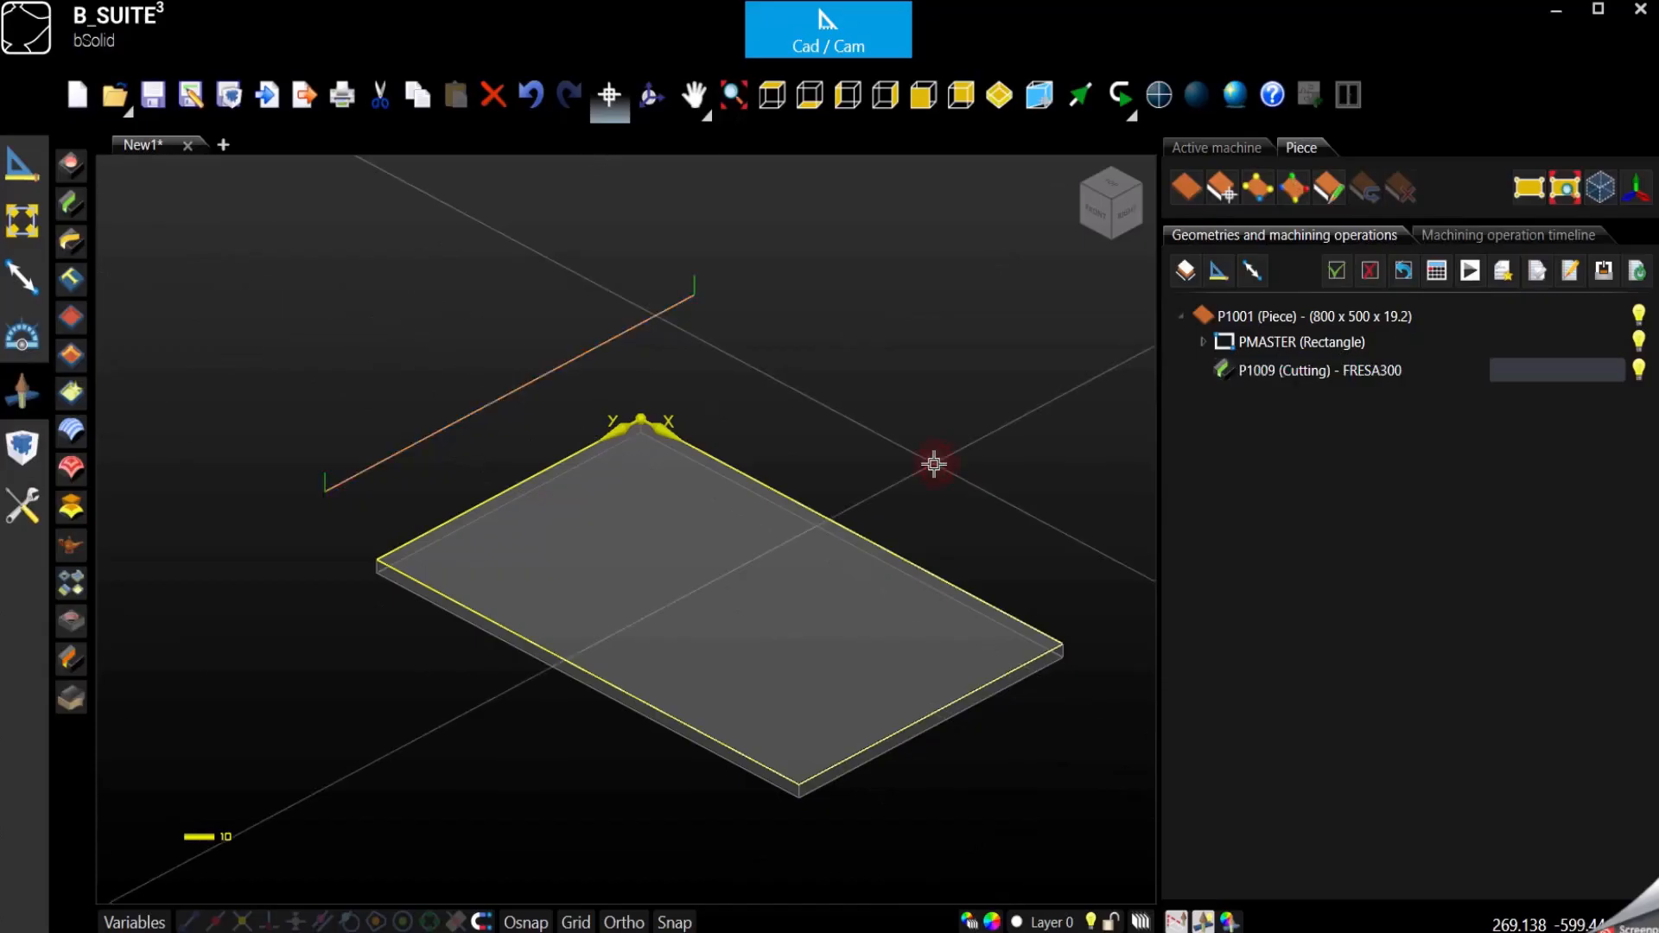
- Draw a diagonal line on the piece's top face from about X 167, Y 401 to about X 522, Y 102
click(31, 177)
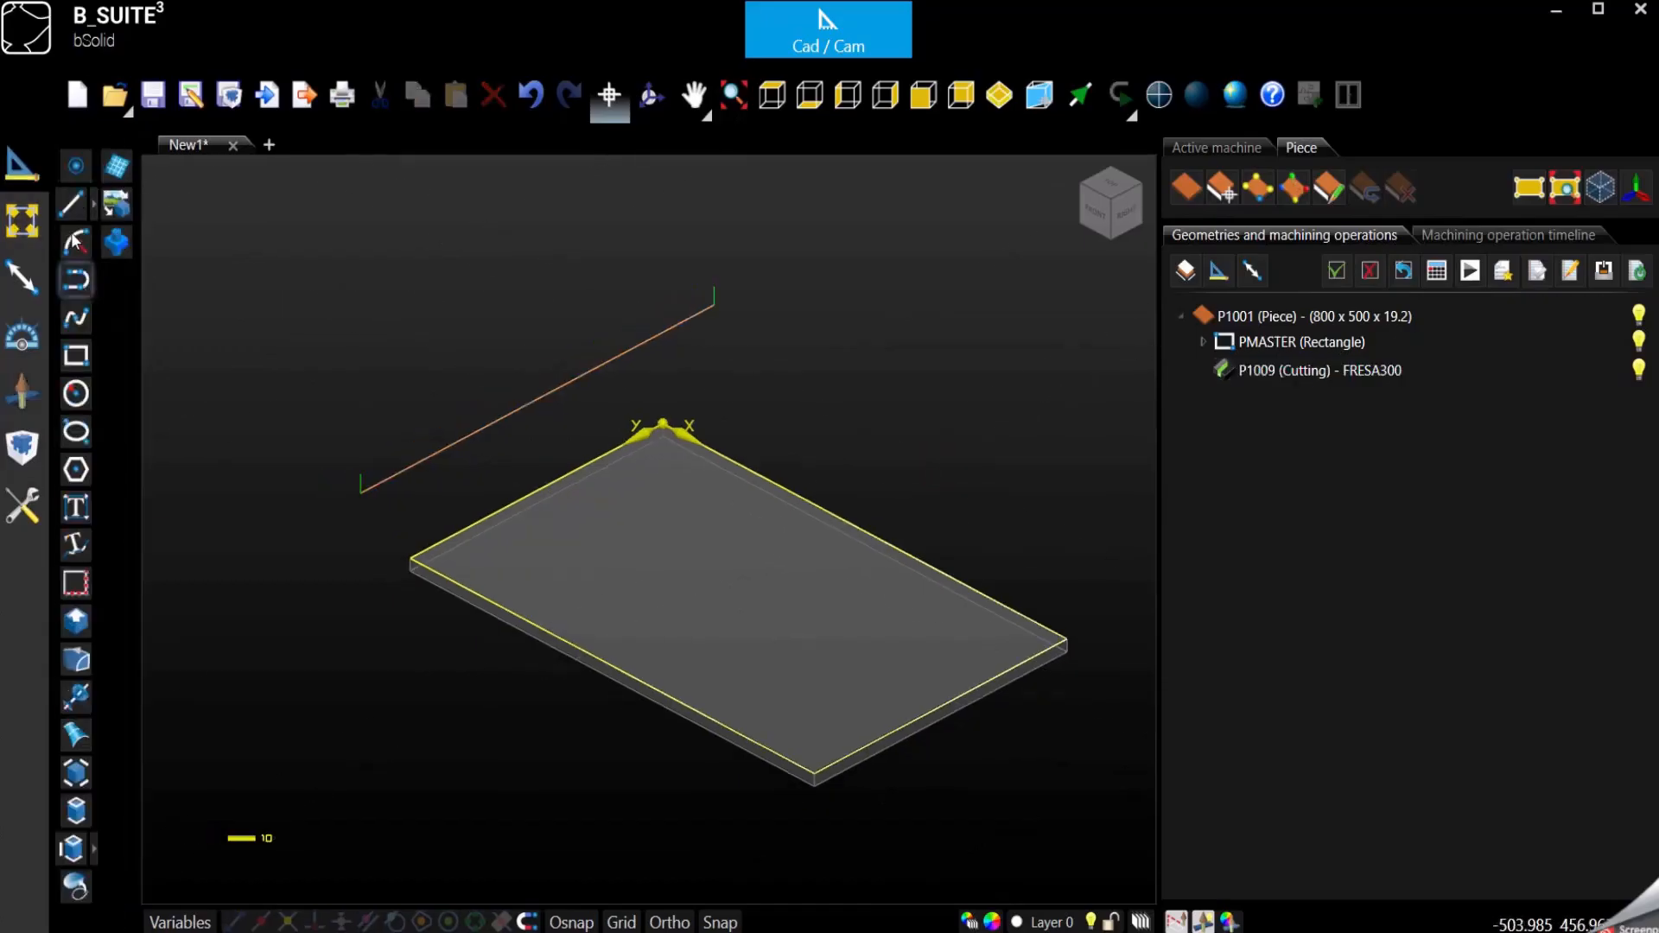
click(72, 207)
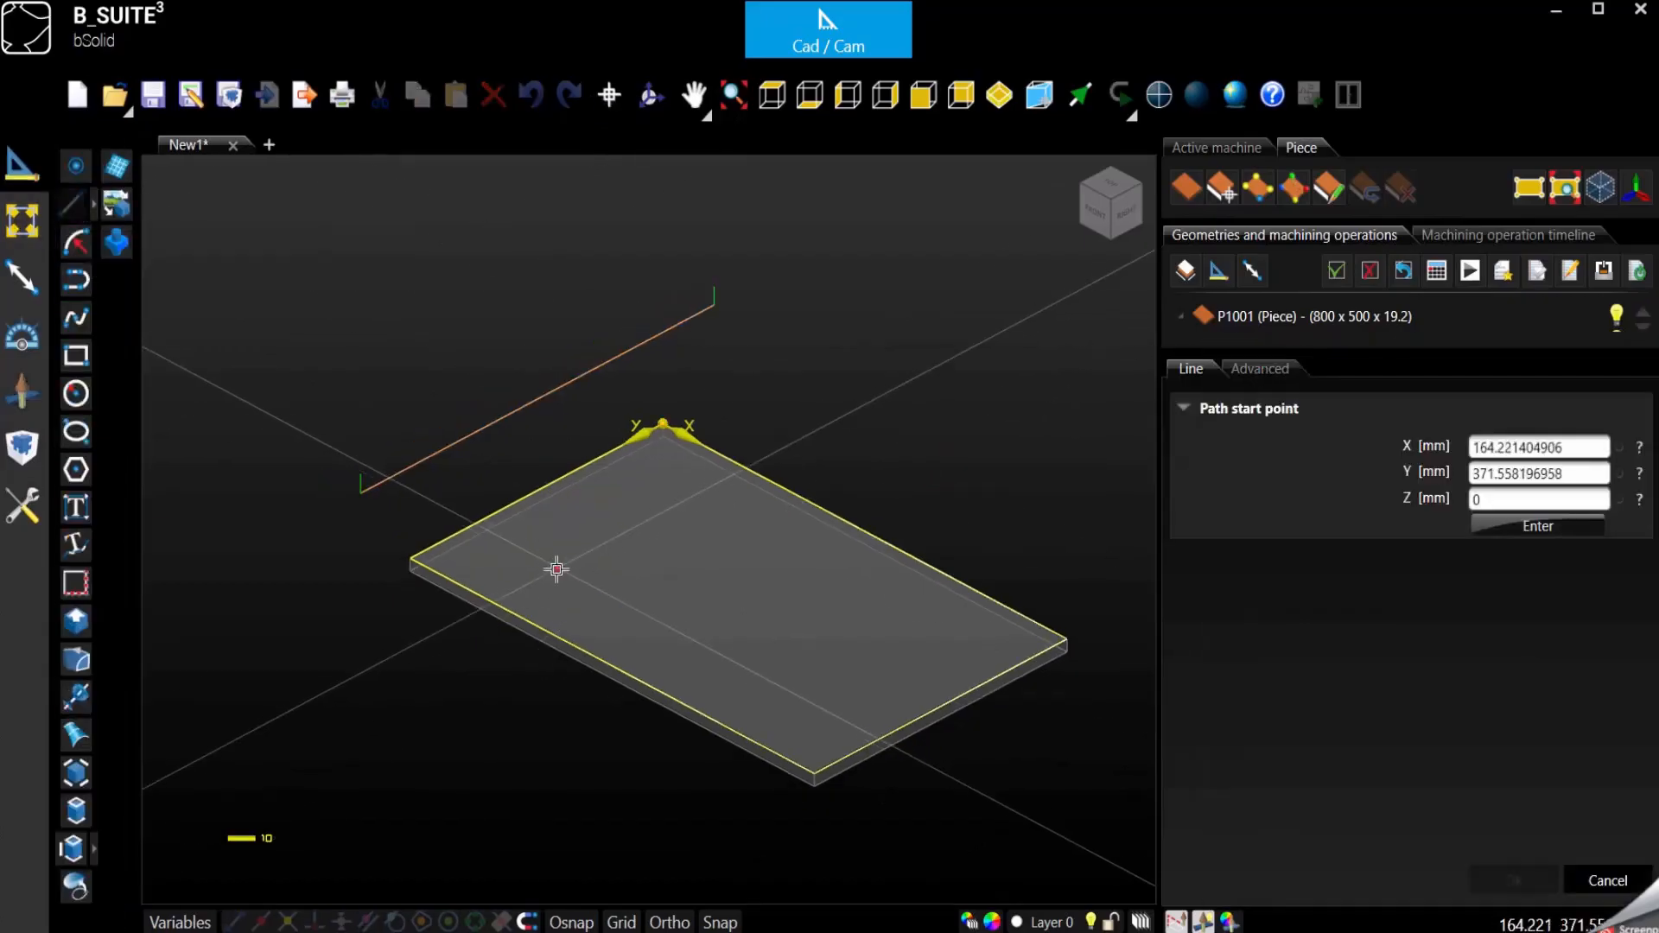
click(545, 576)
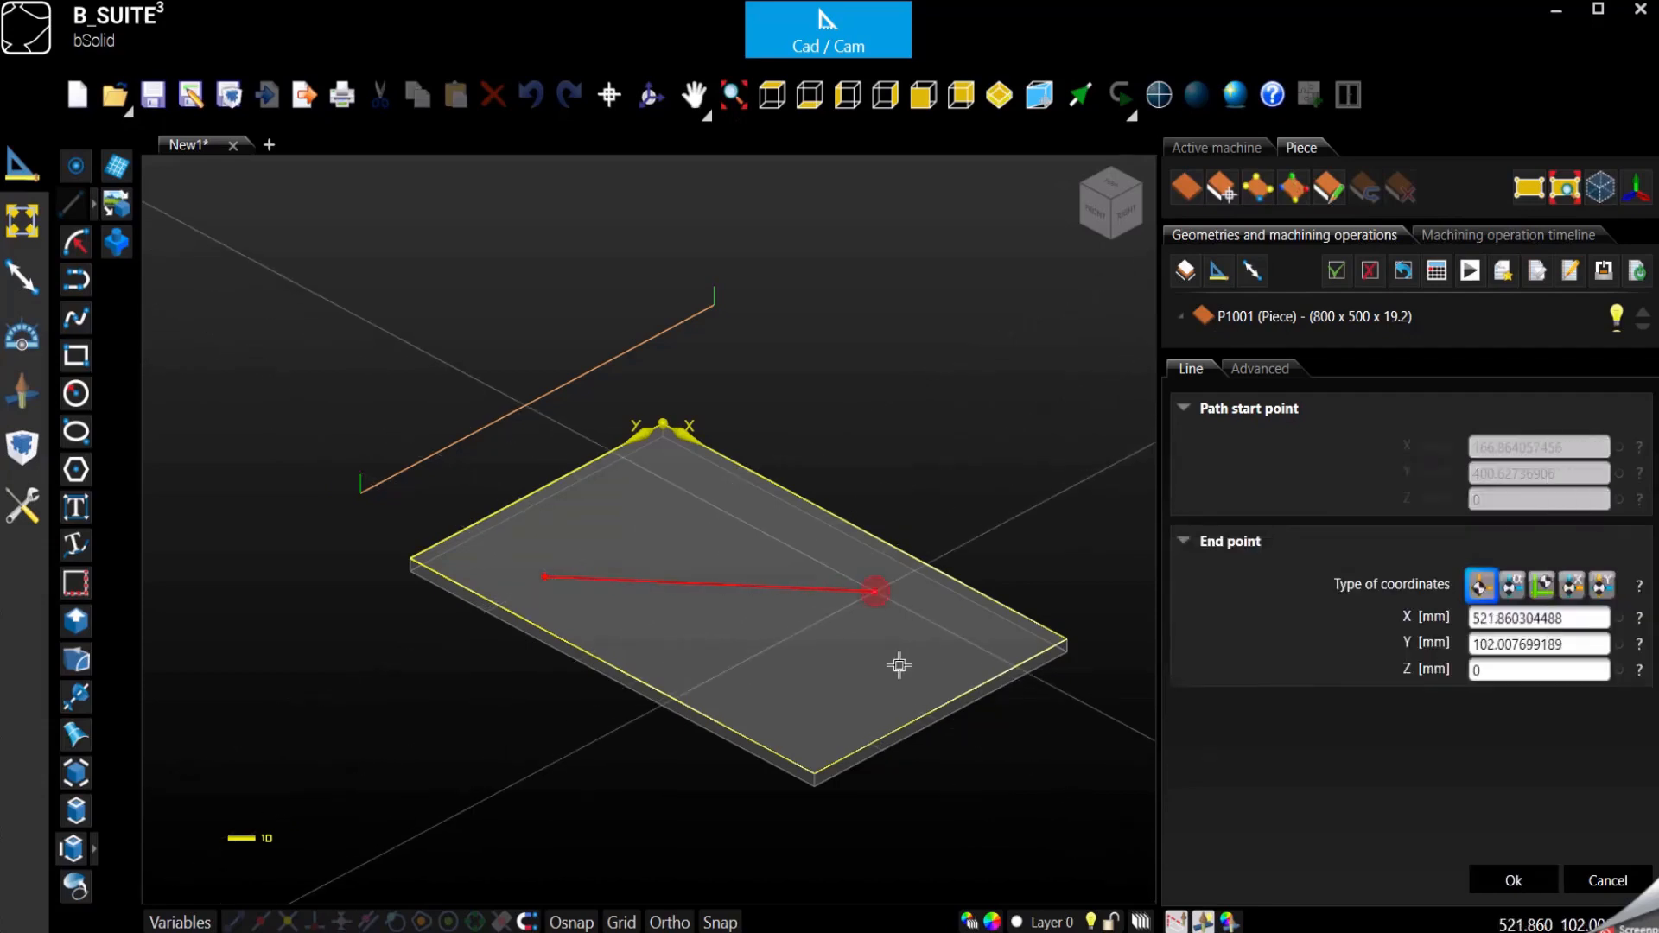
click(875, 591)
click(1599, 879)
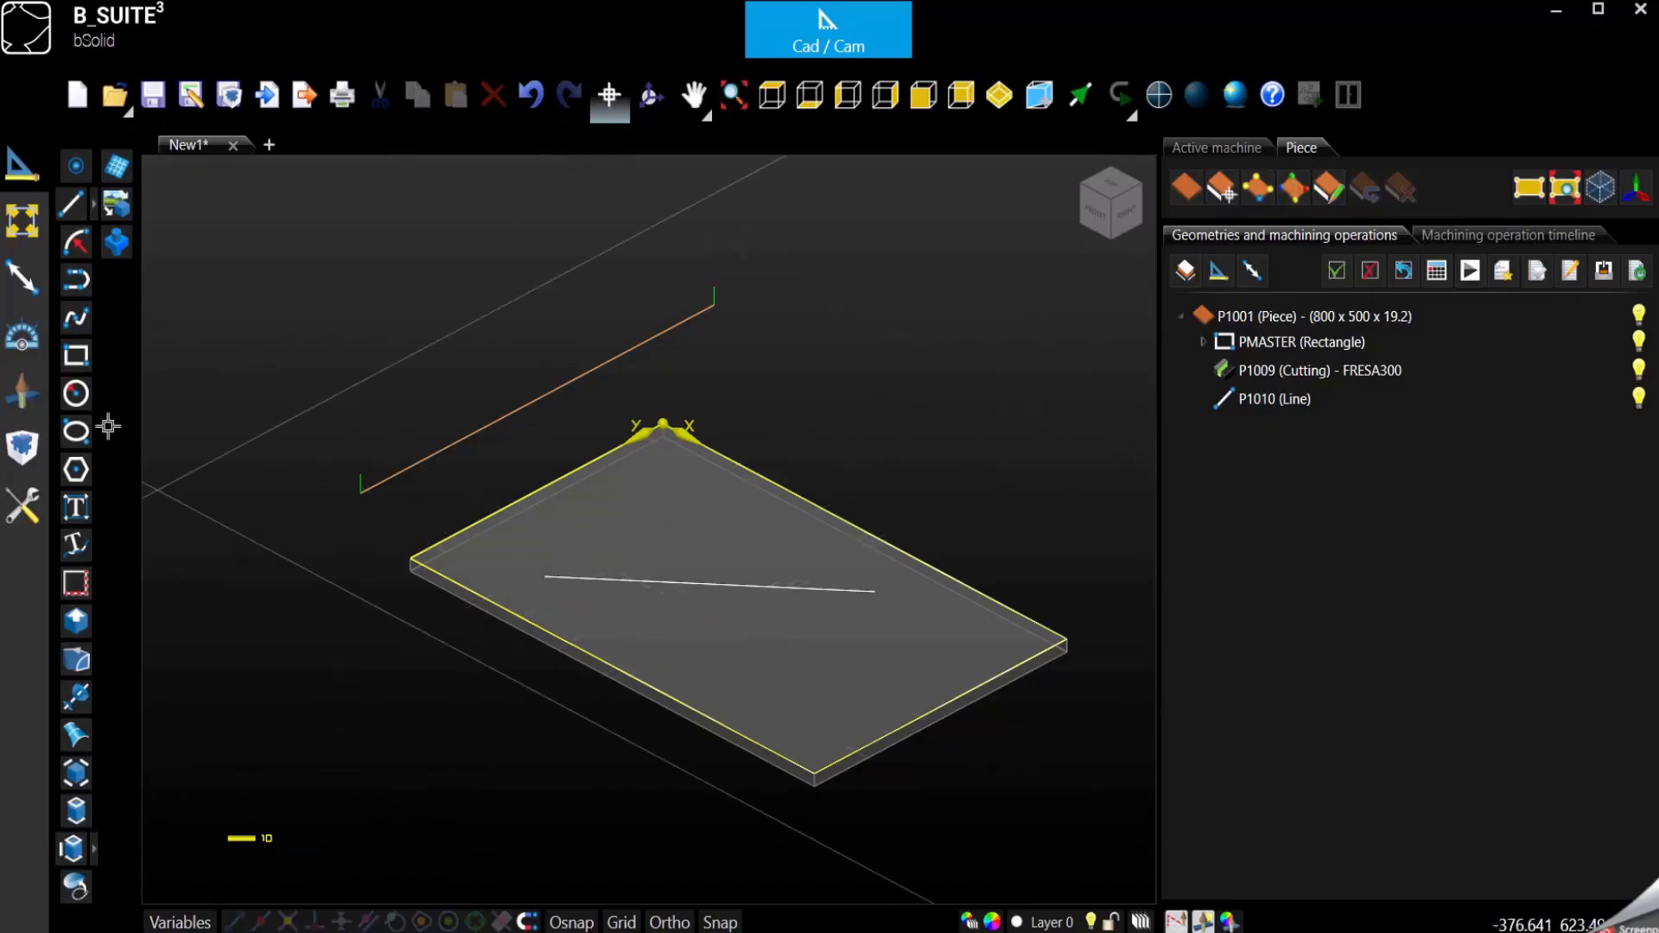
- Duplicate the P1009 cutting operation below the P1010 line without moving it, and hide the original cutting
click(1380, 371)
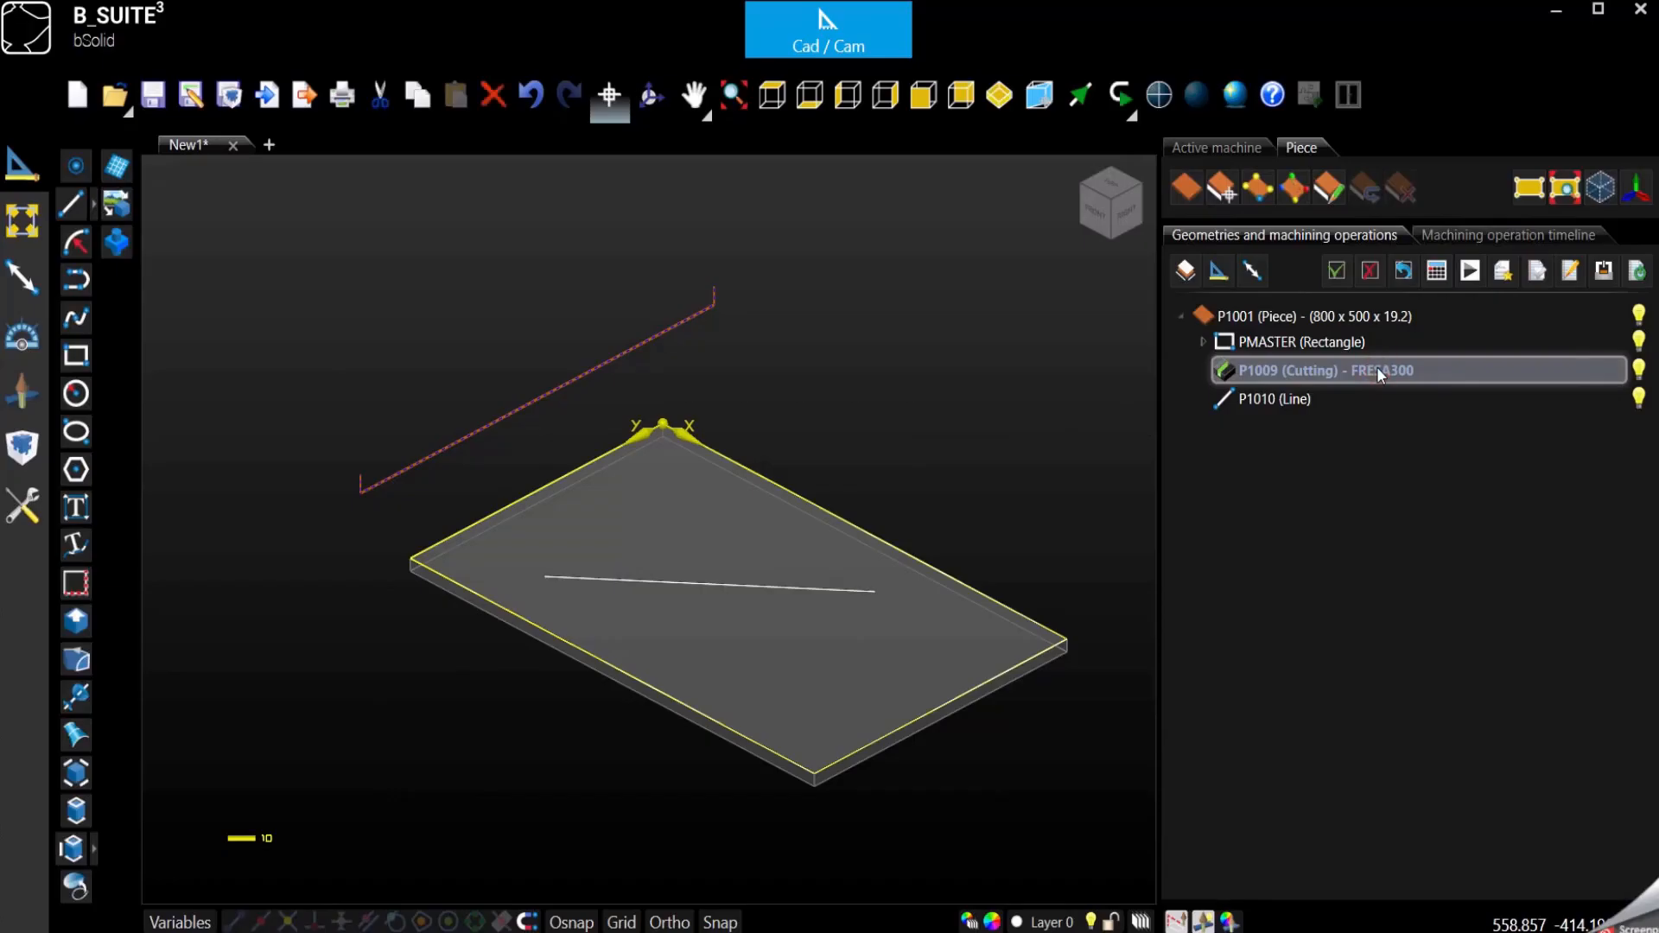
double_click(1379, 372)
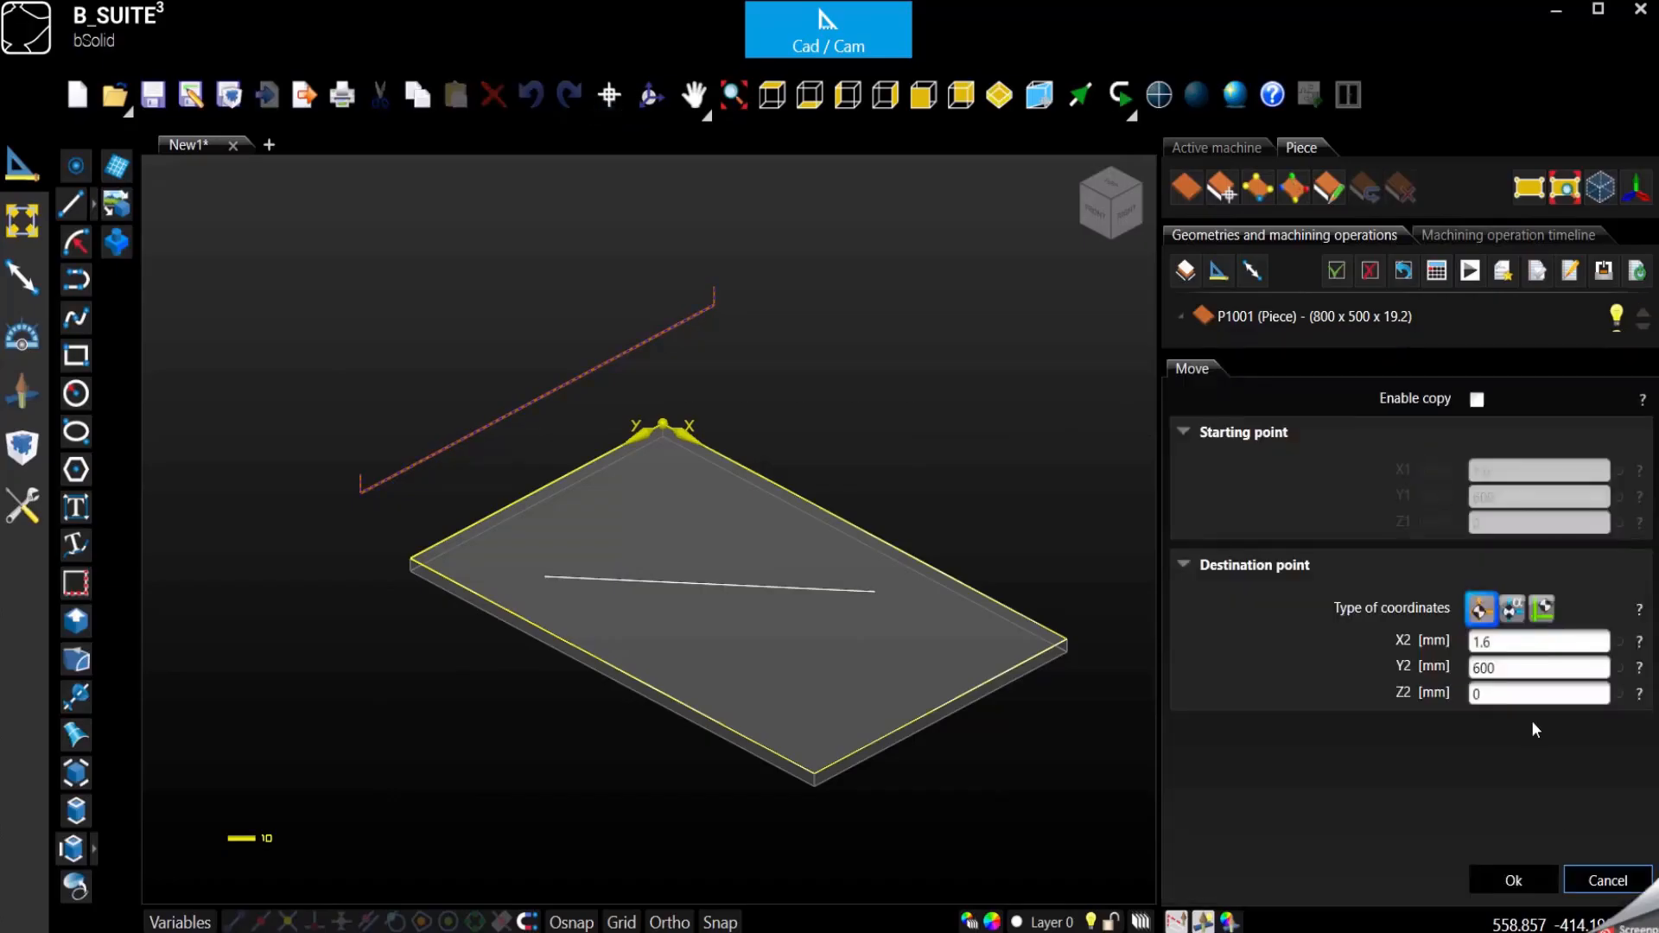
click(1613, 886)
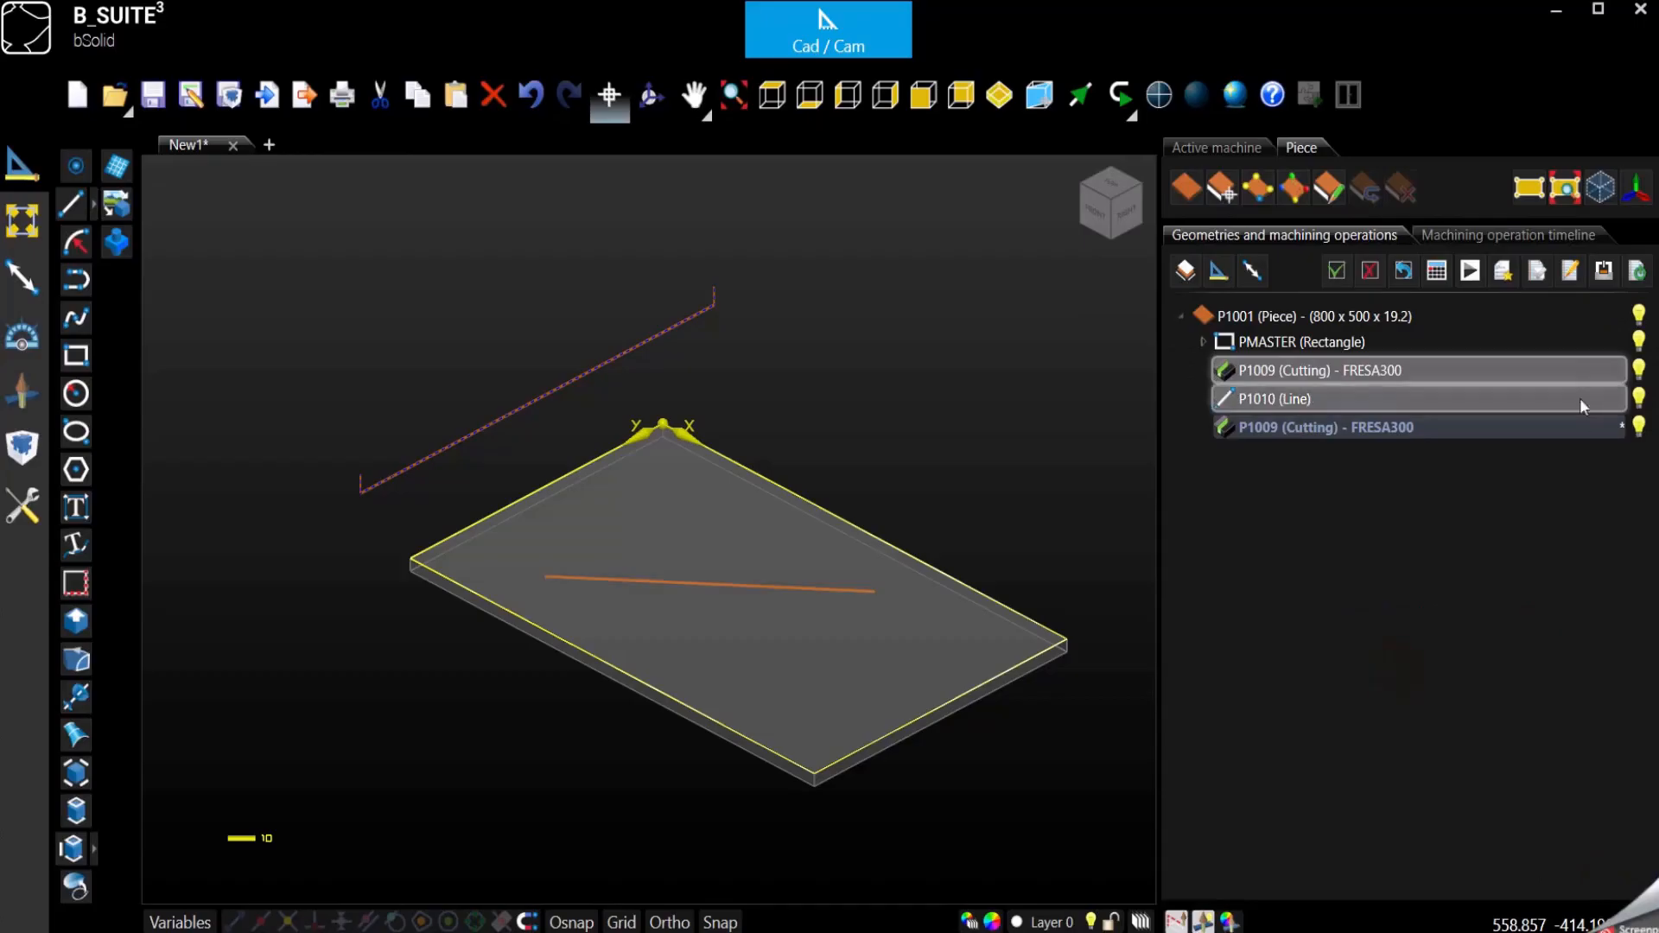
click(1640, 371)
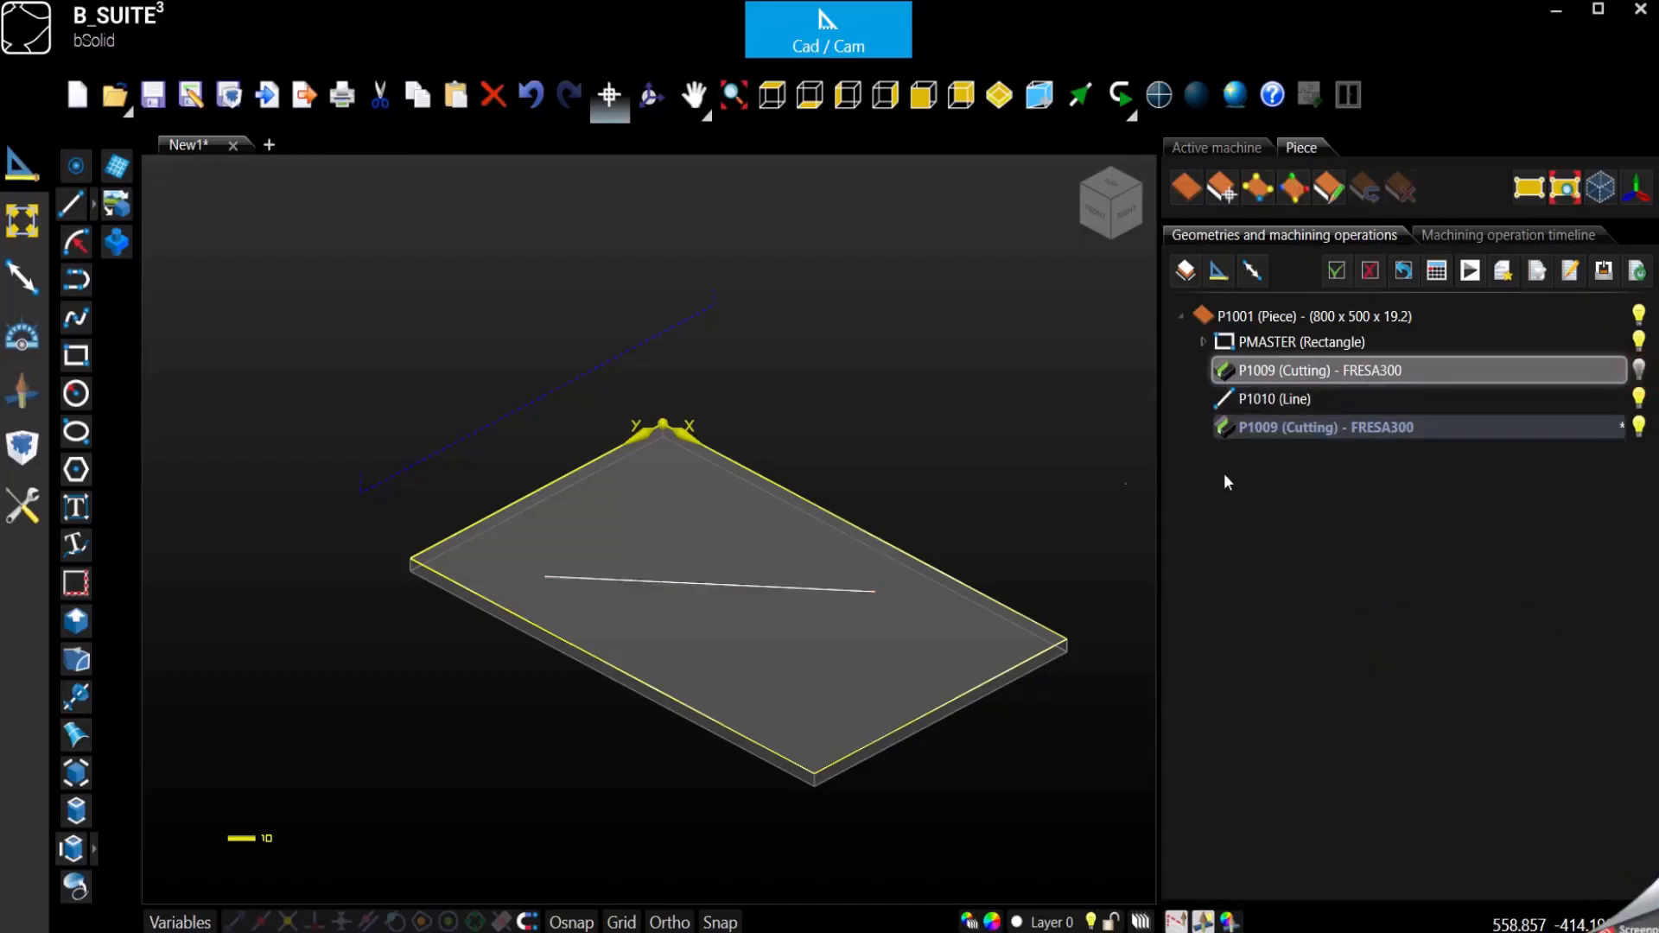
- Edit the copied cutting operation so that it works on the P1010 line
click(1319, 435)
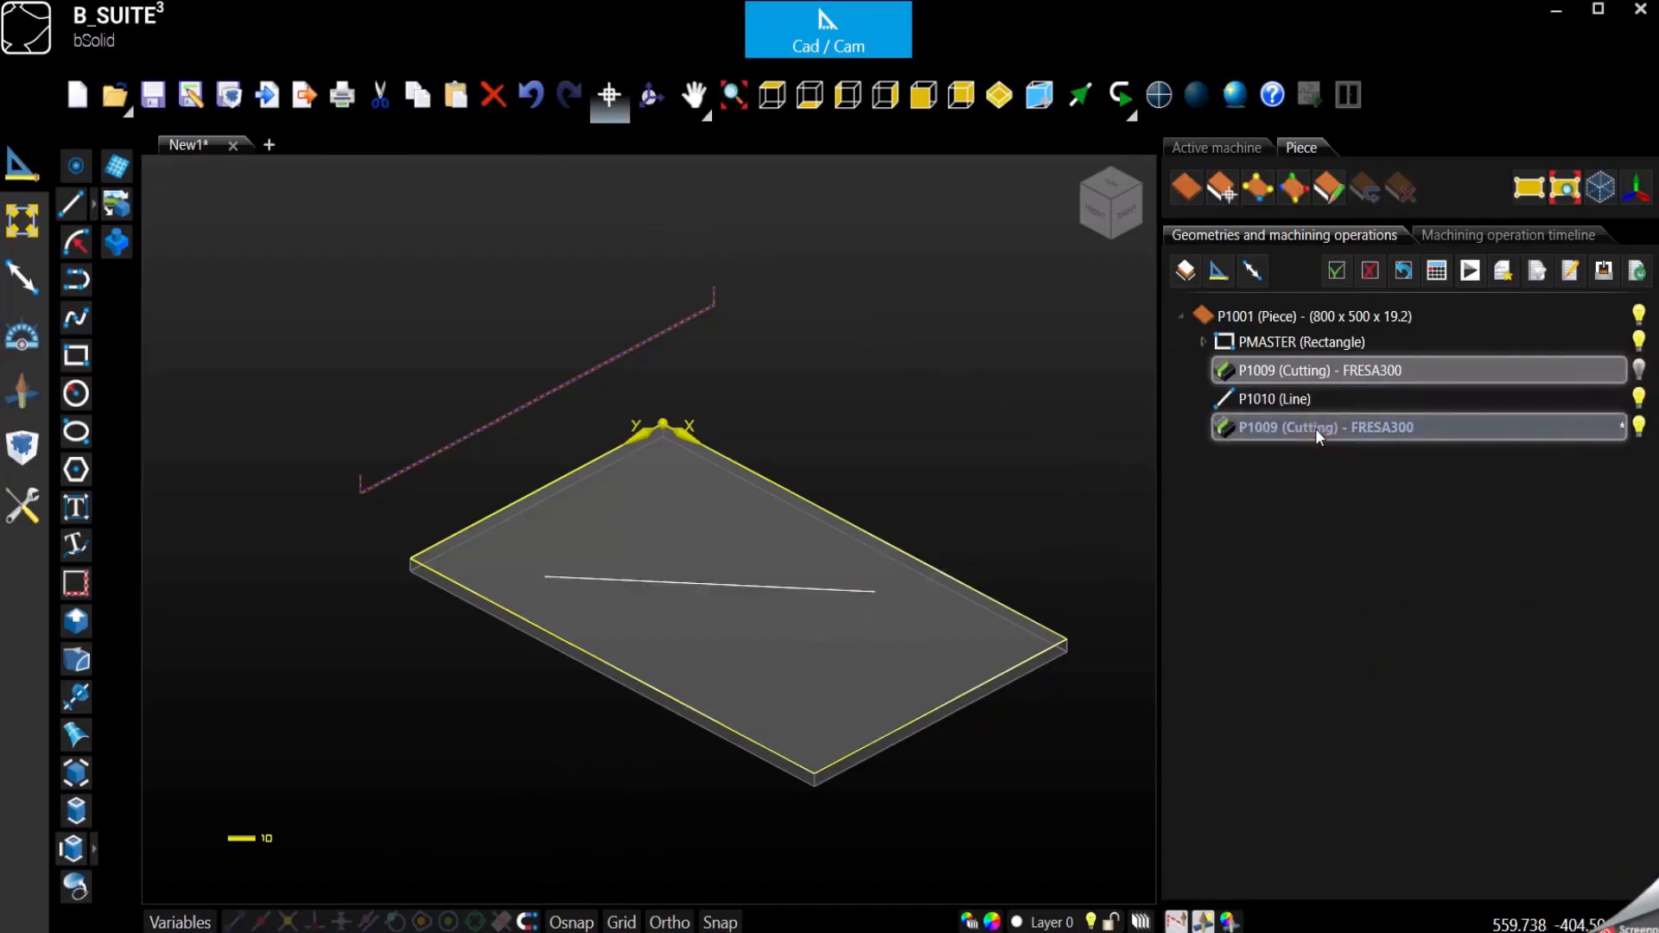
double_click(1315, 428)
click(1255, 327)
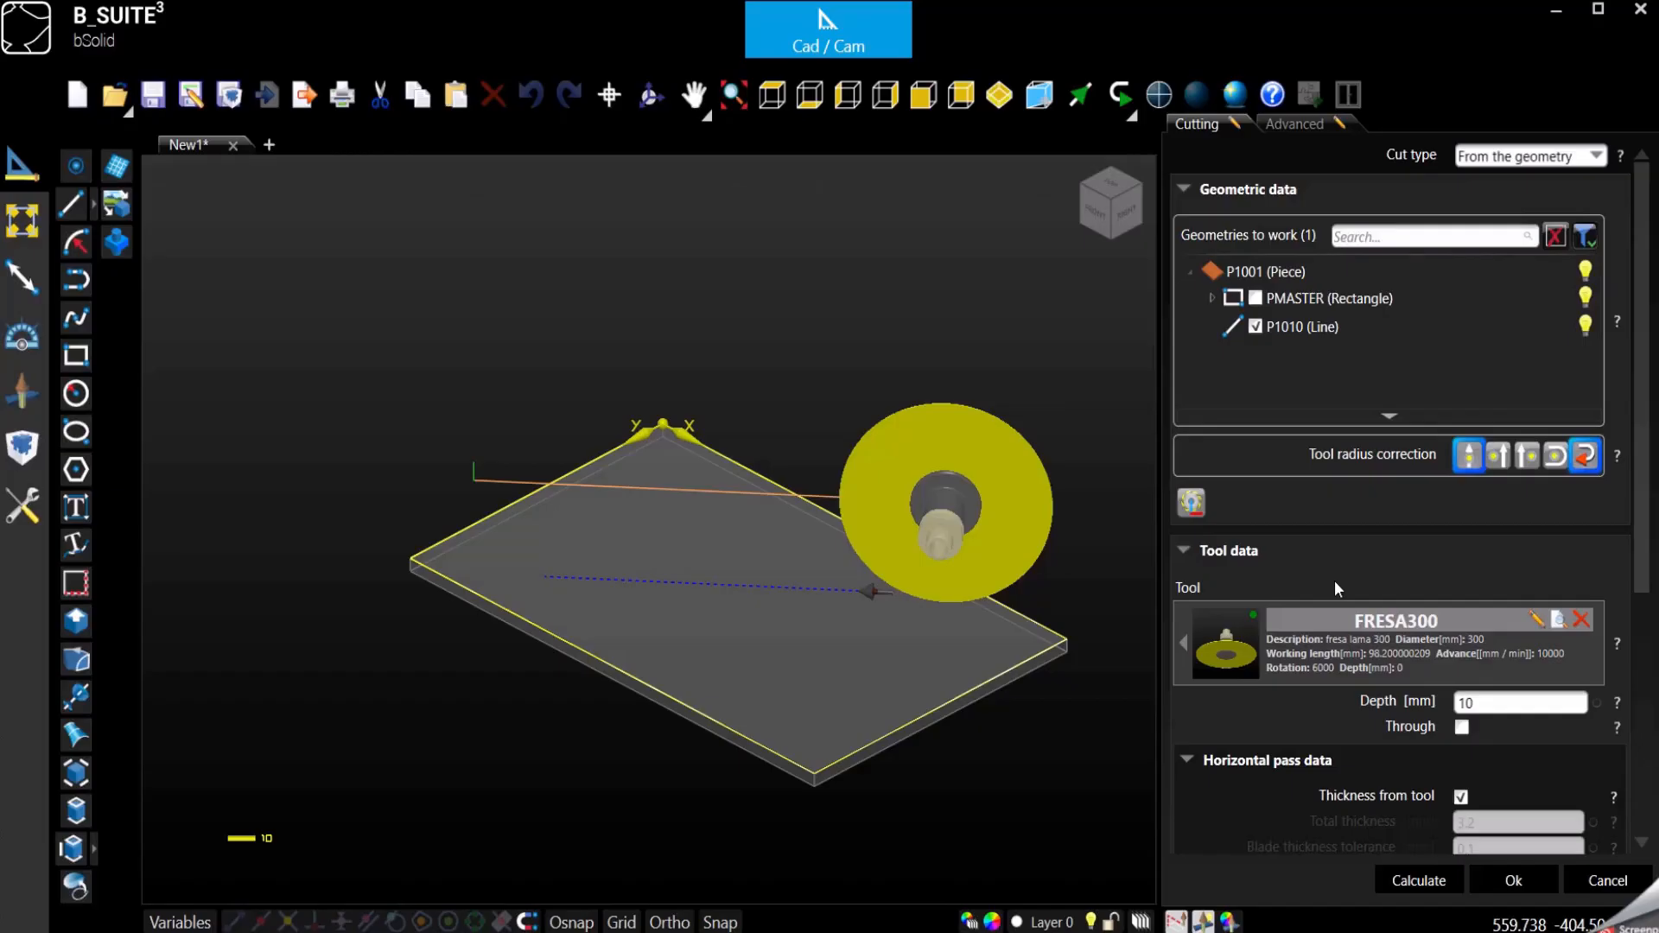
- Set the copied cut's initial and final extensions to 200 mm each, checking the path from above, and confirm the operation
scroll(1336, 587, down, 5)
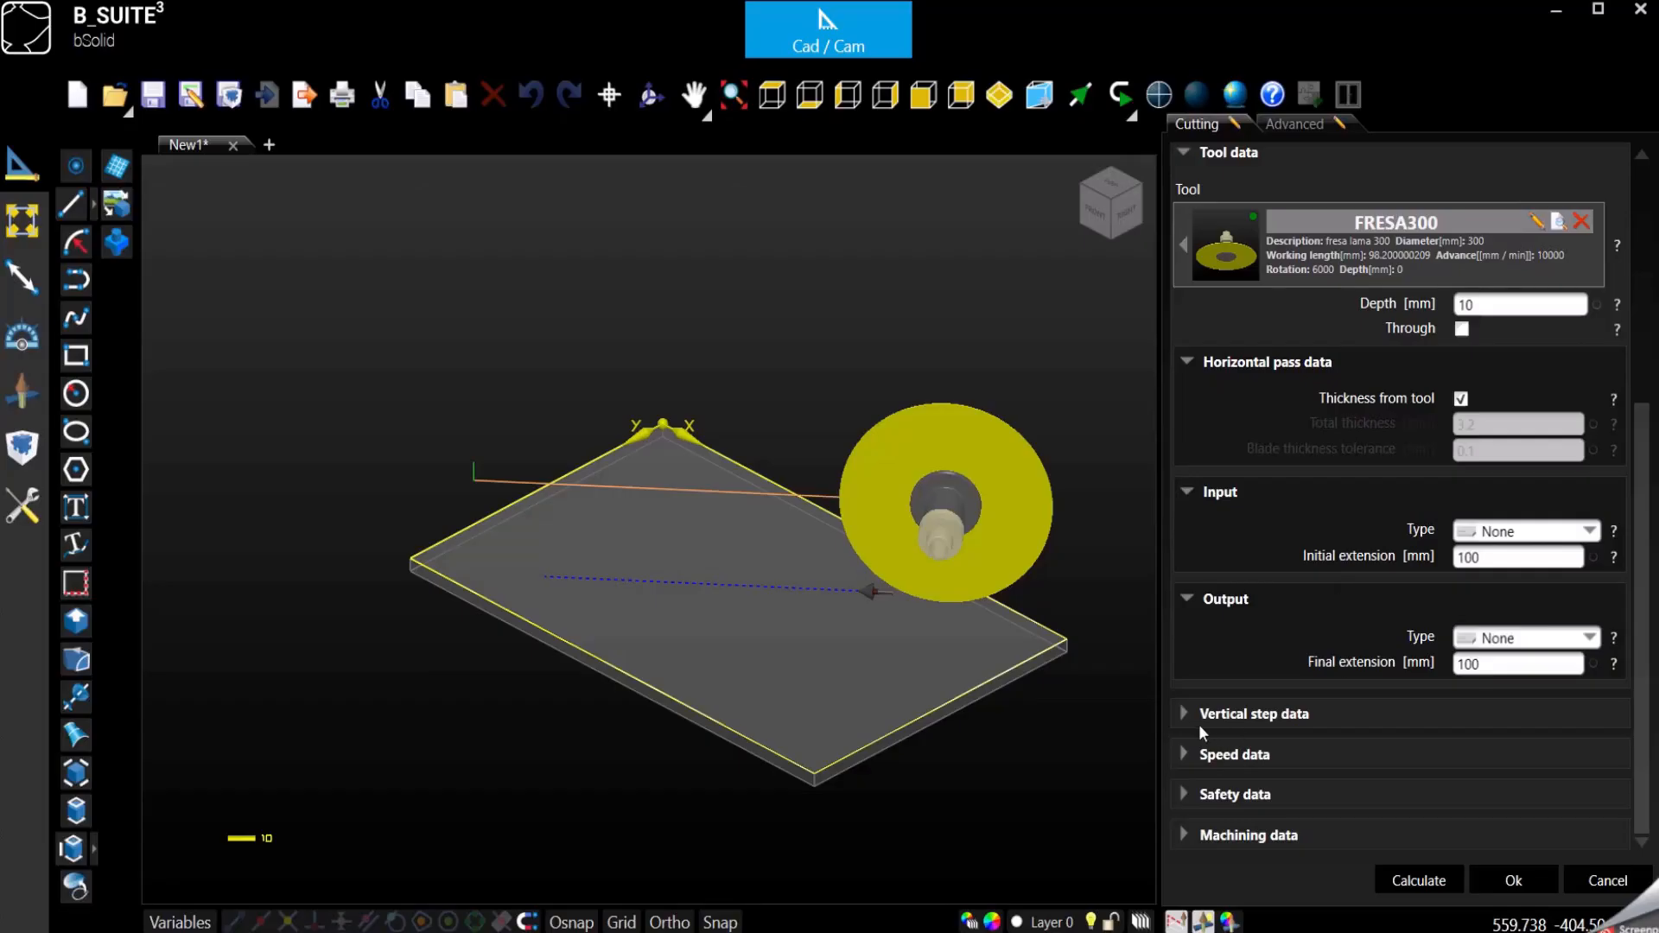
click(773, 94)
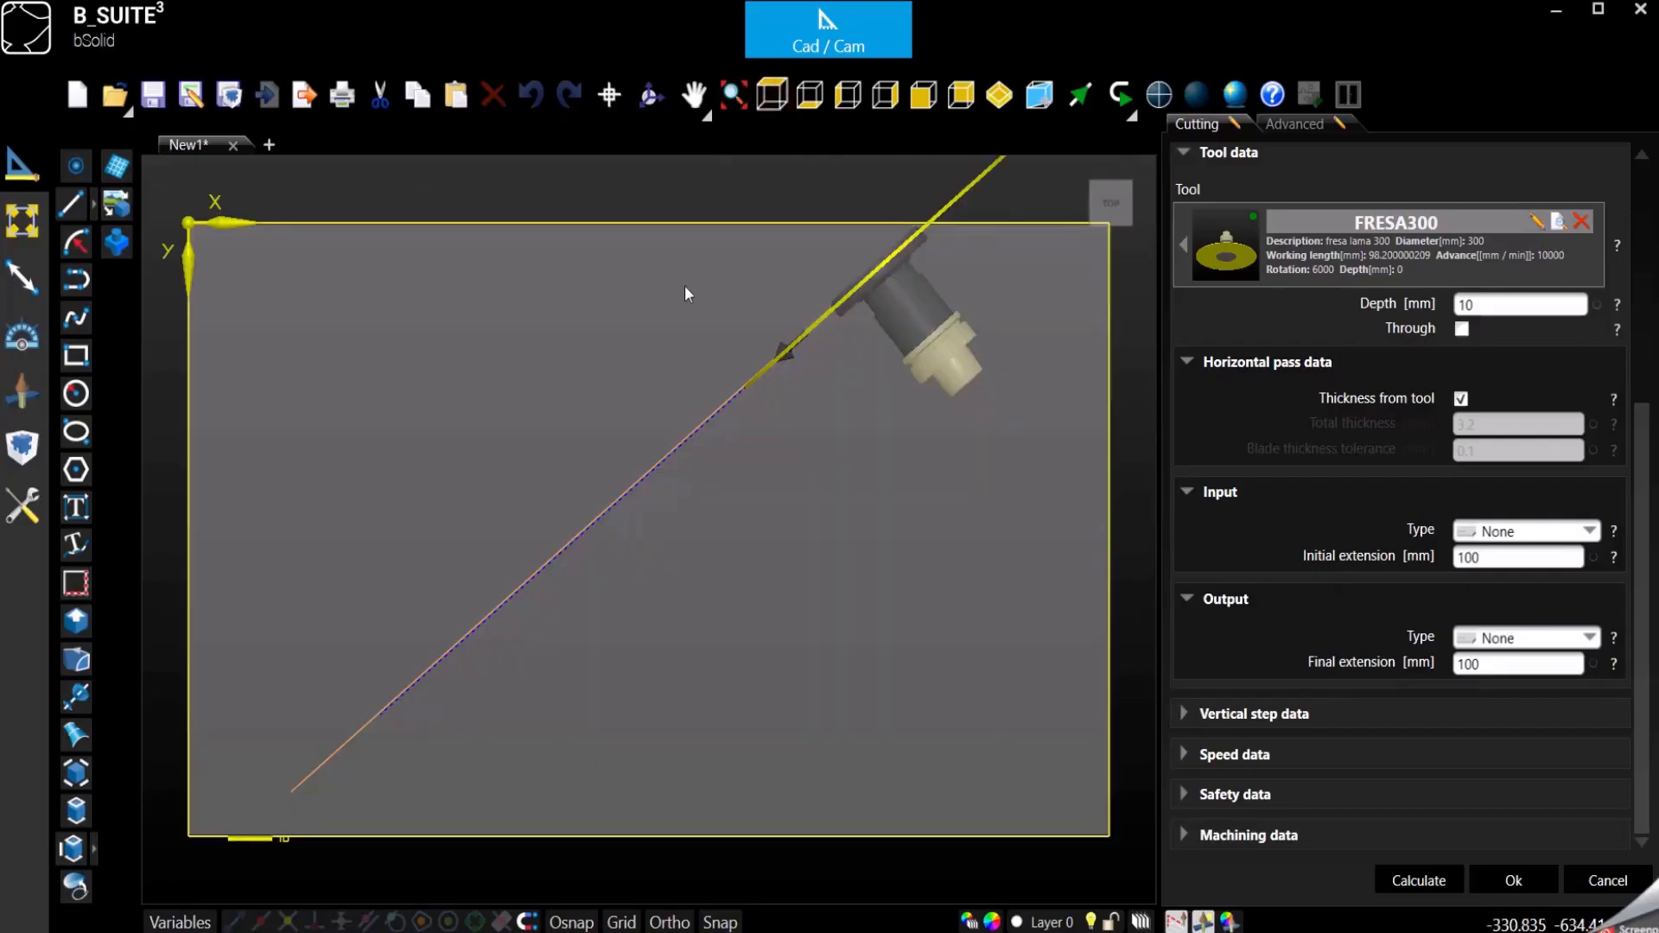
scroll(799, 264, down, 3)
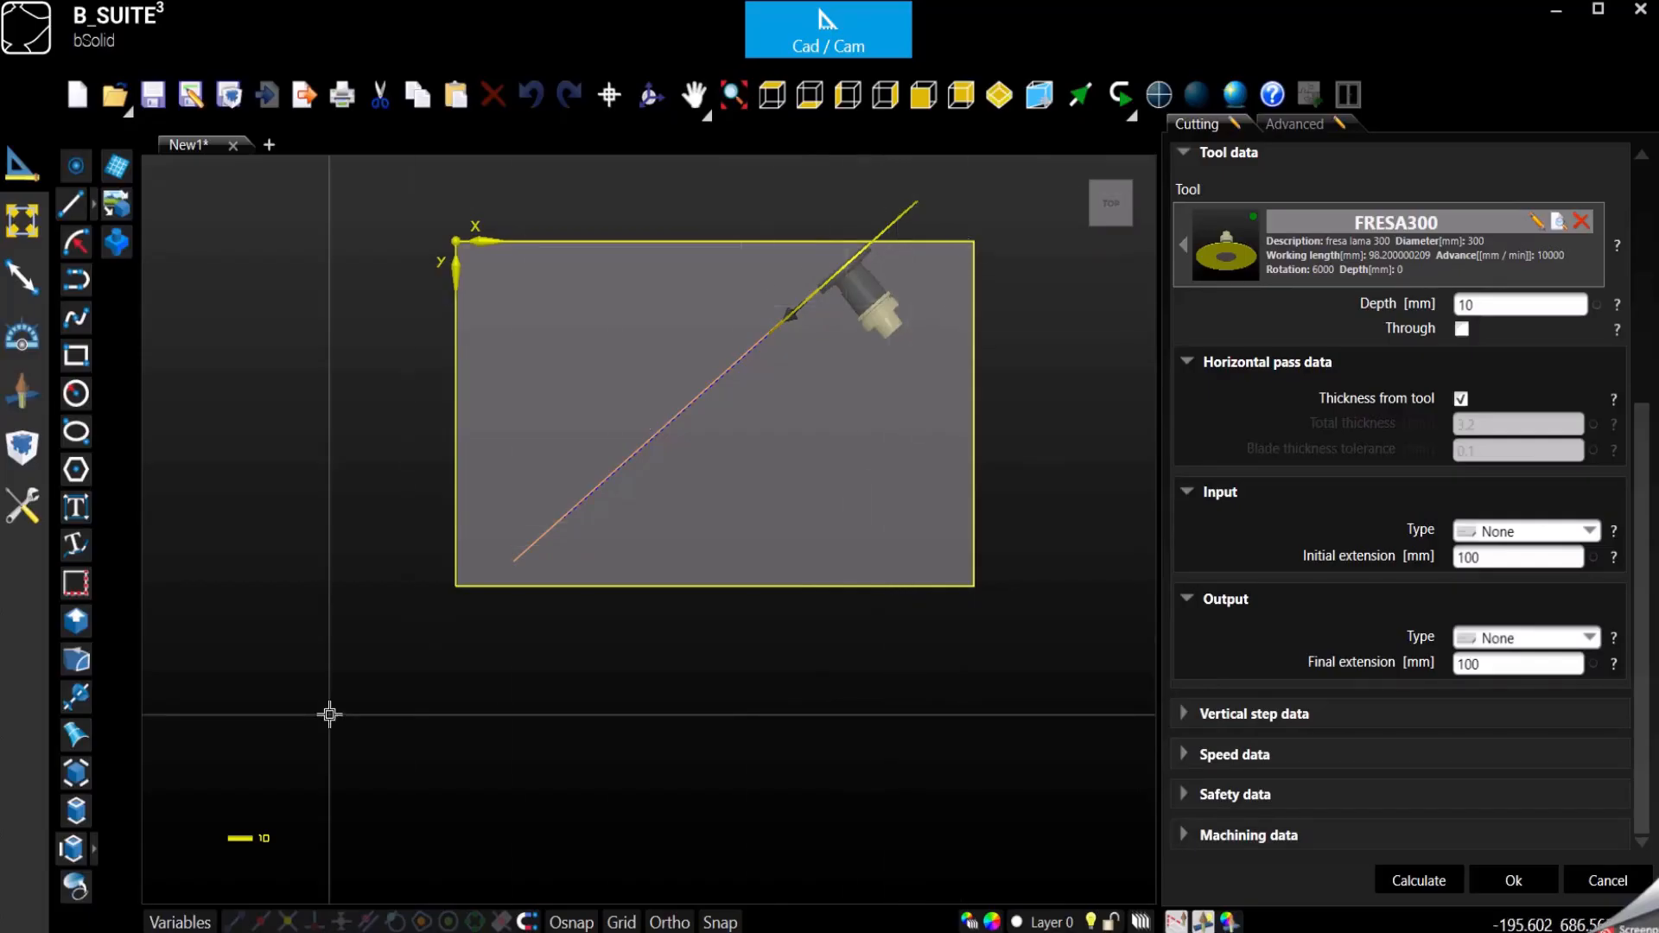
click(1521, 566)
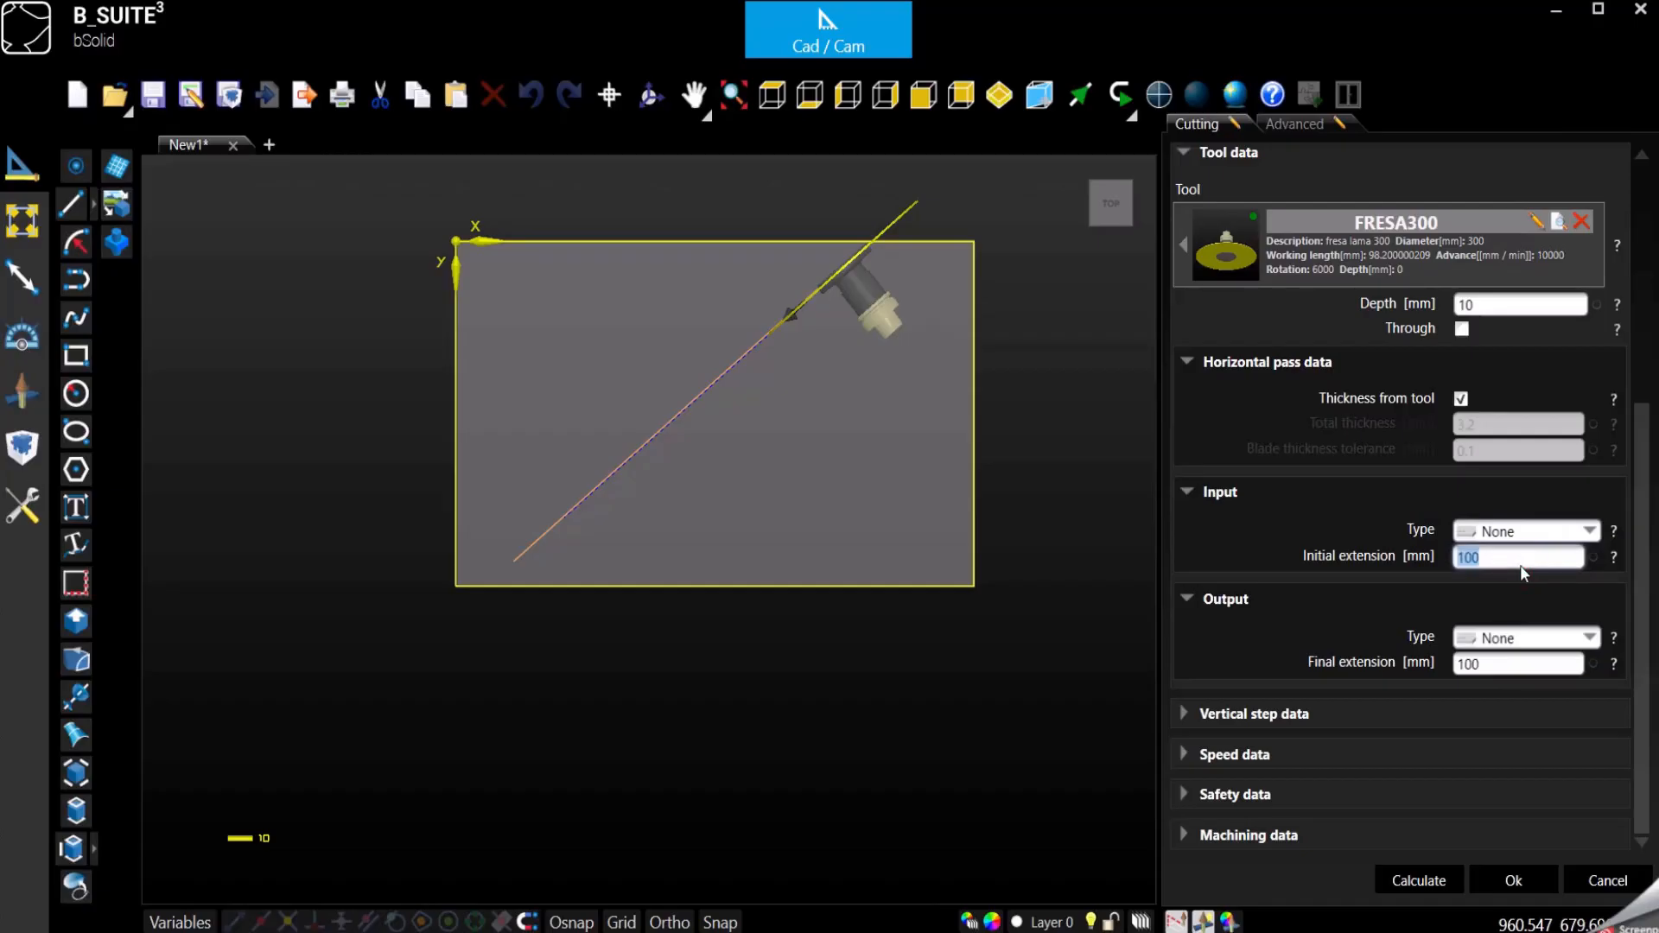
text(200)
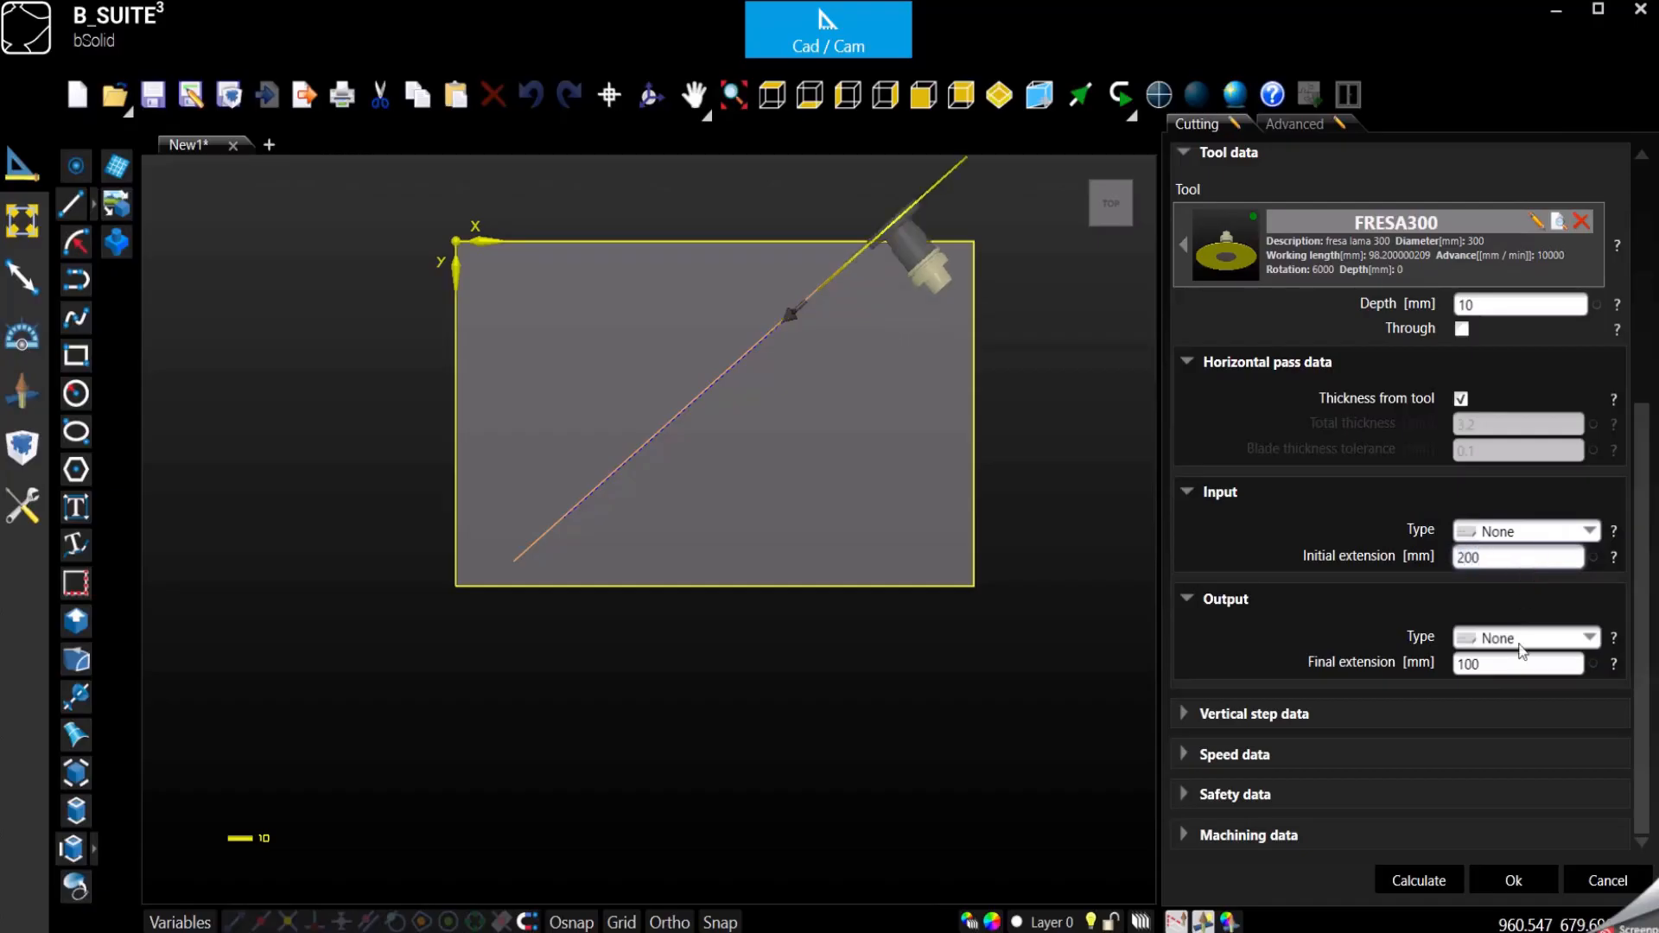
click(1500, 666)
text(200)
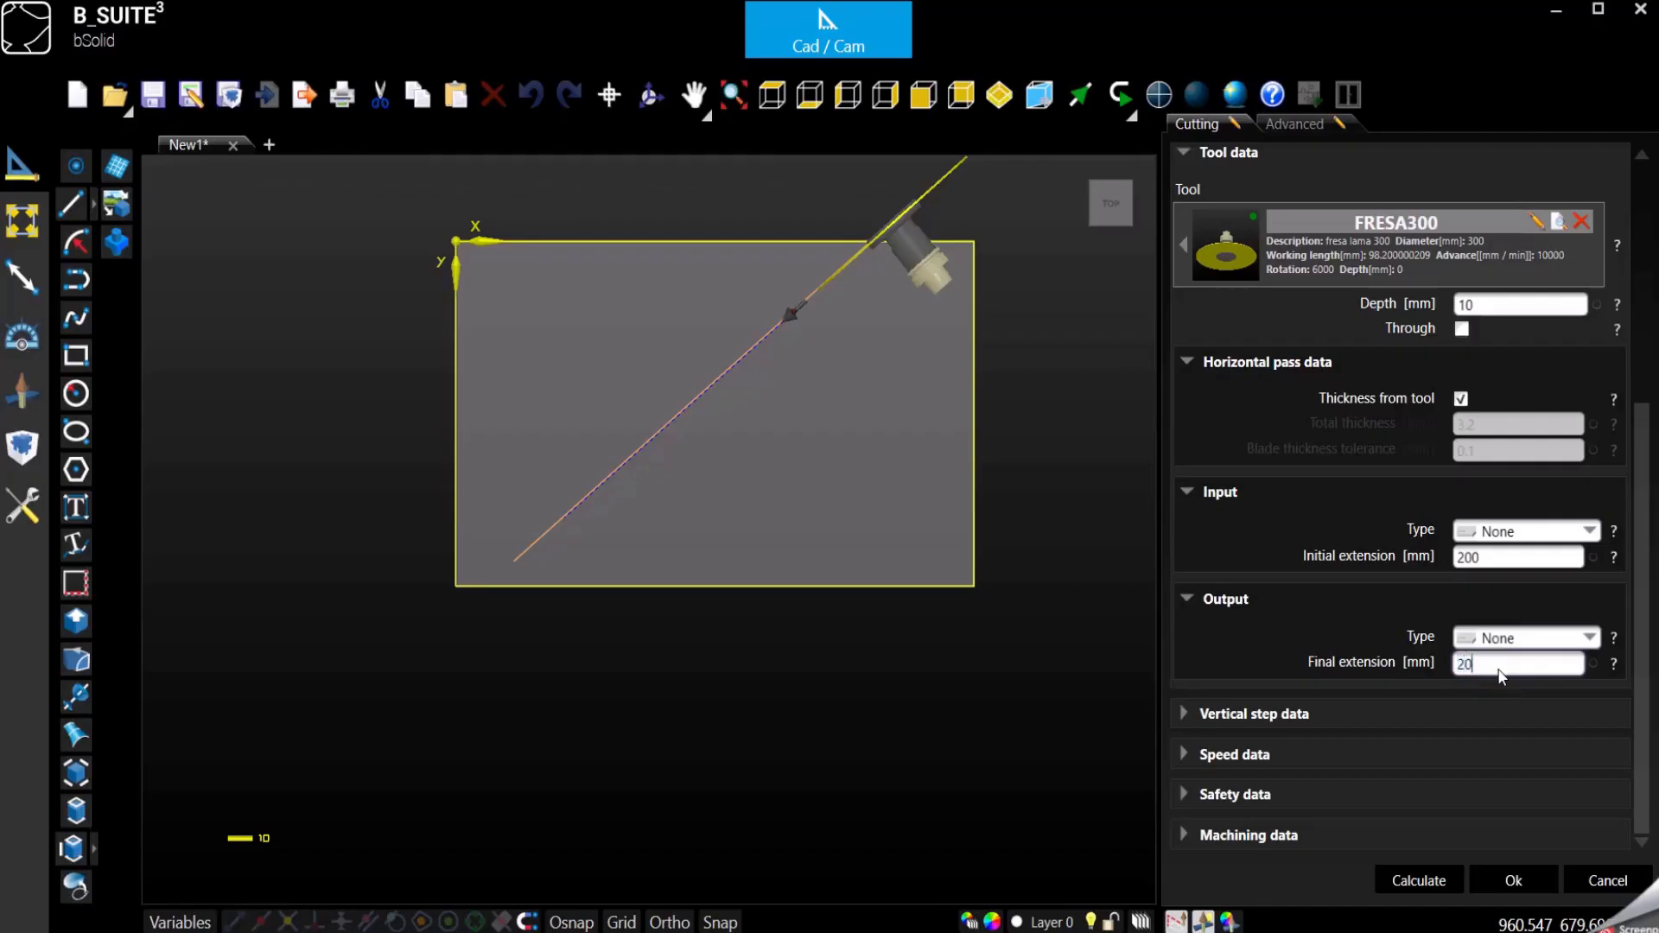
click(1502, 557)
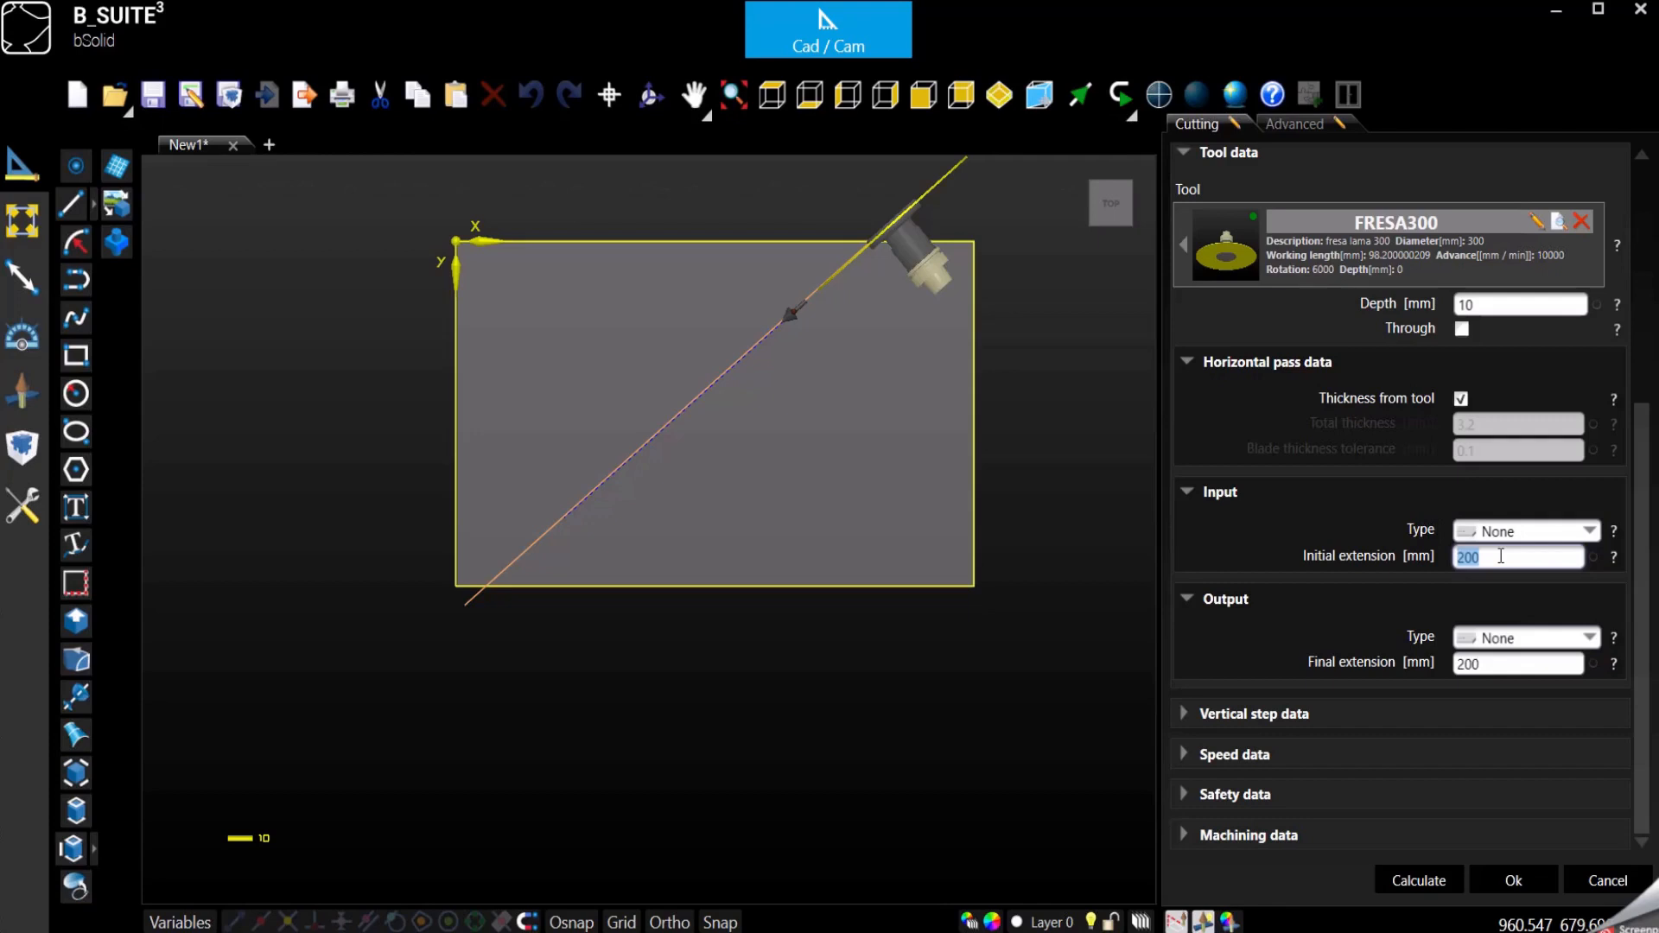
click(1381, 631)
click(1186, 714)
click(1514, 882)
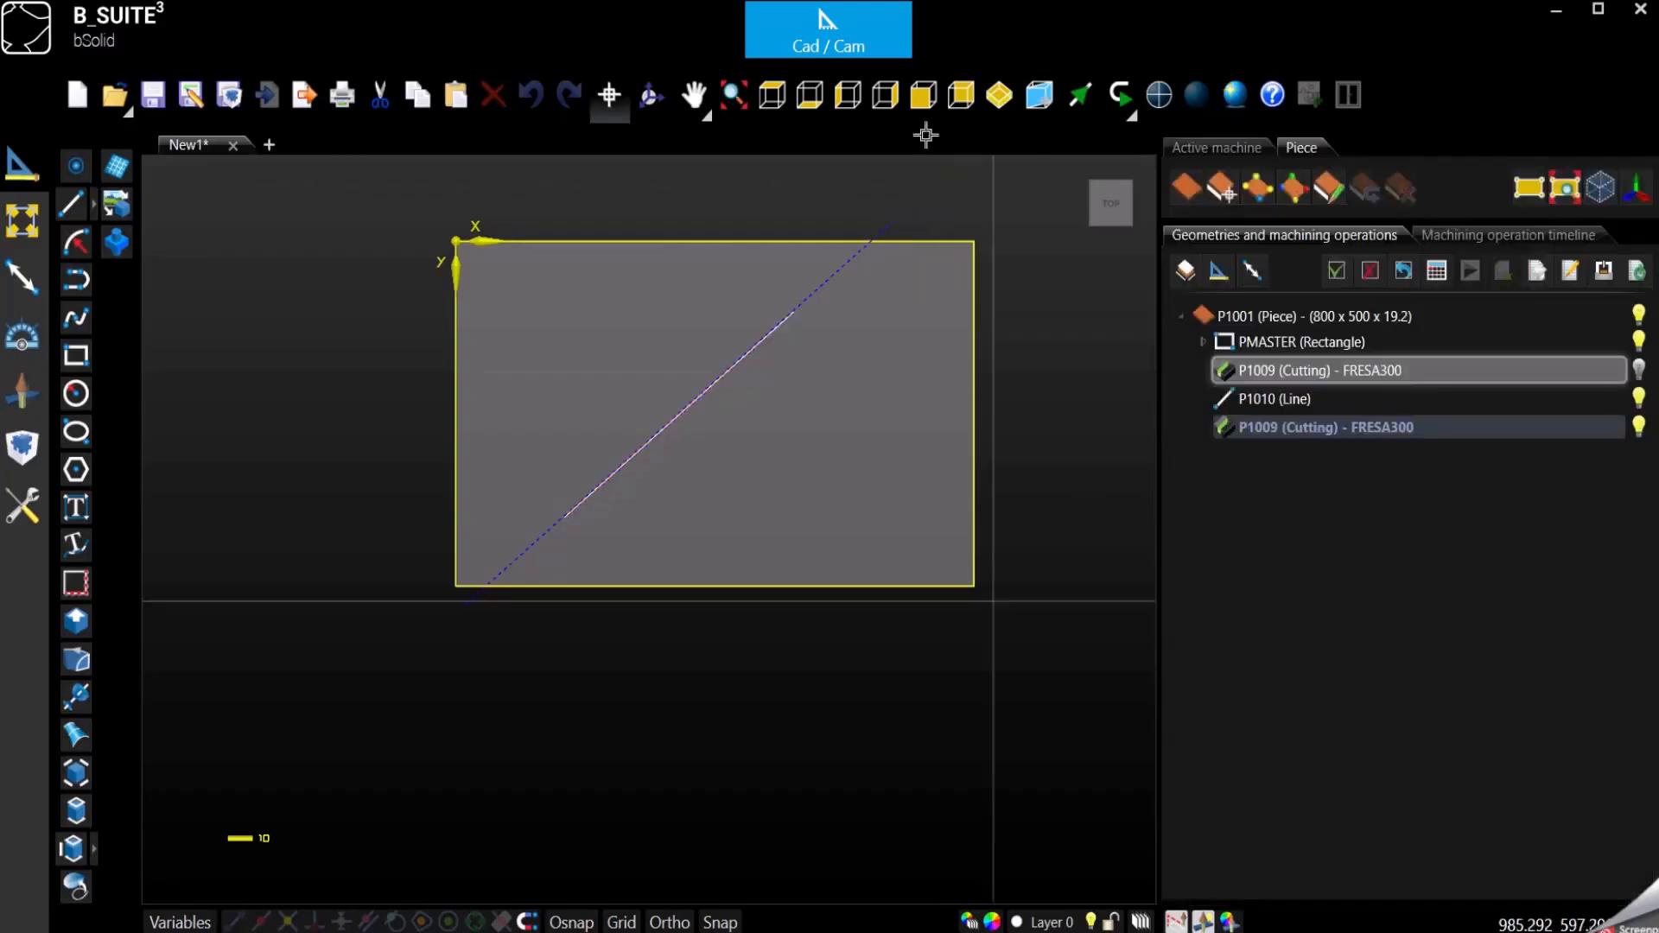
- Simulate the diagonal cut in an isometric view at an override of 0.1 and pause it partway along the line
click(1000, 94)
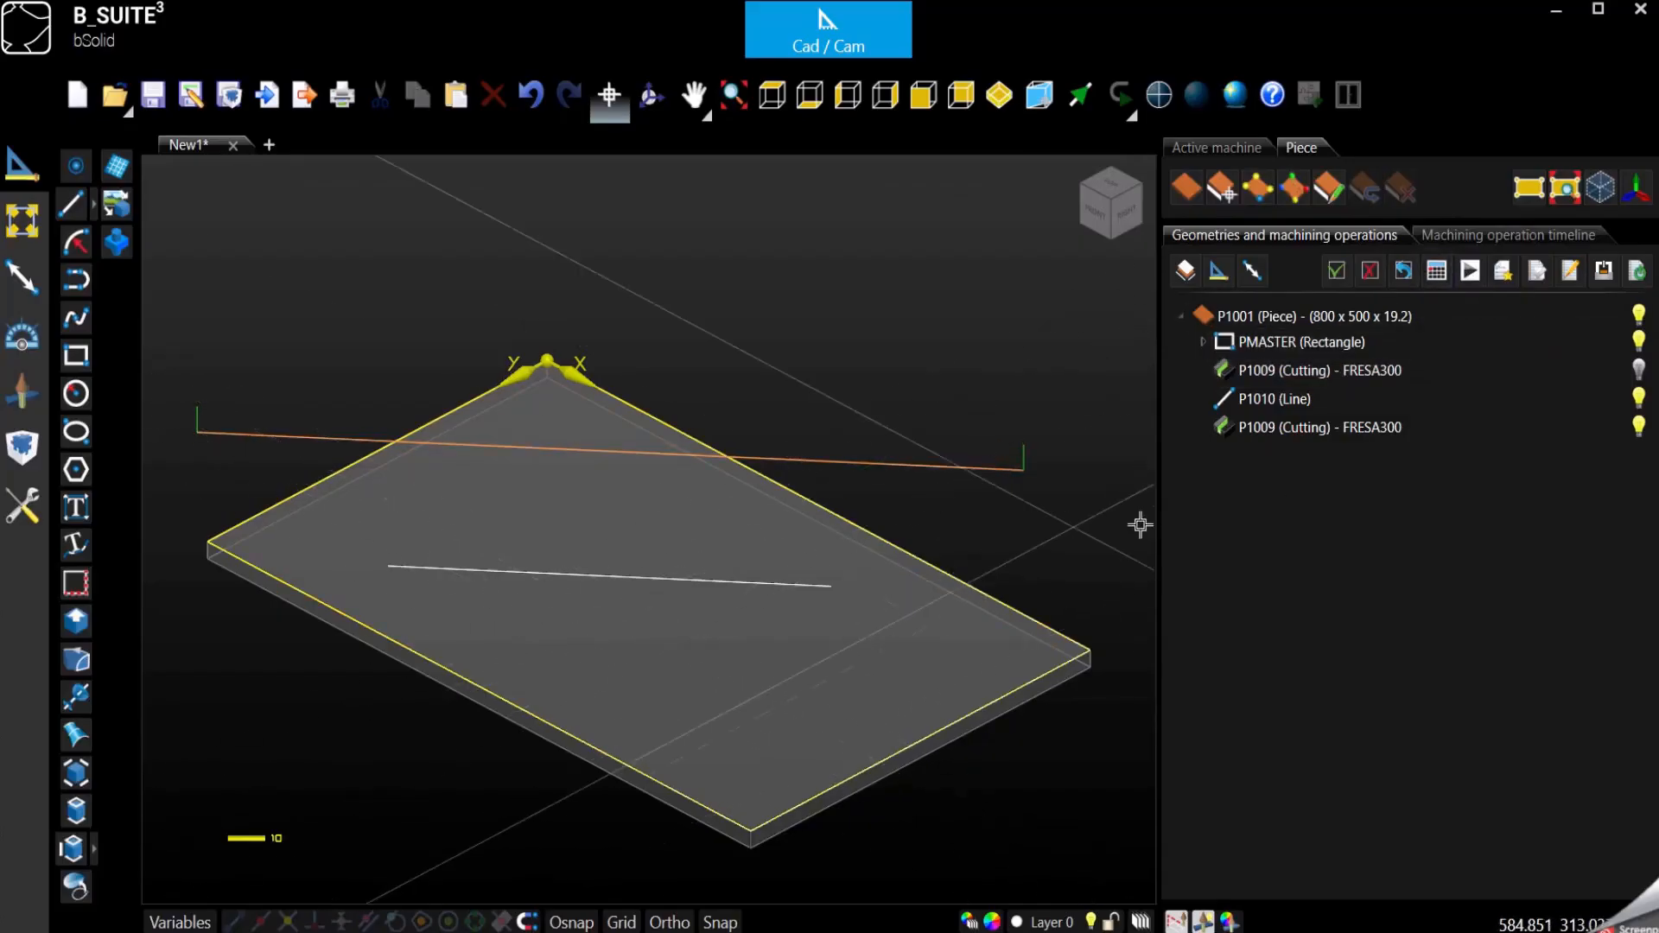
click(1470, 272)
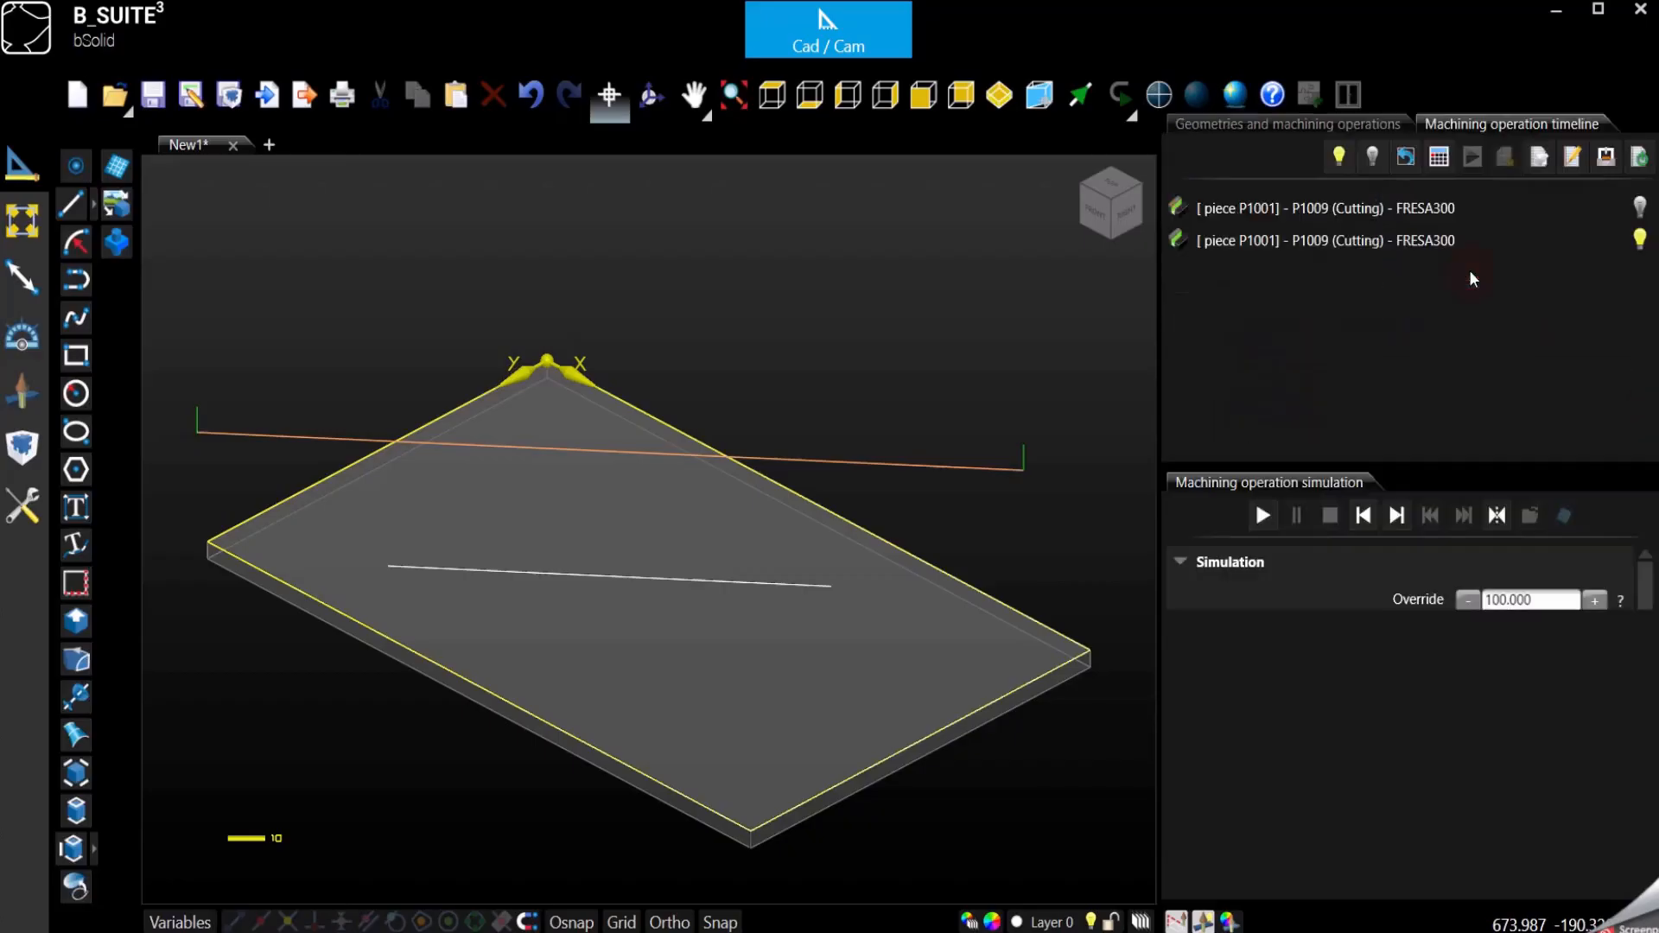
double_click(1488, 605)
text(0.1)
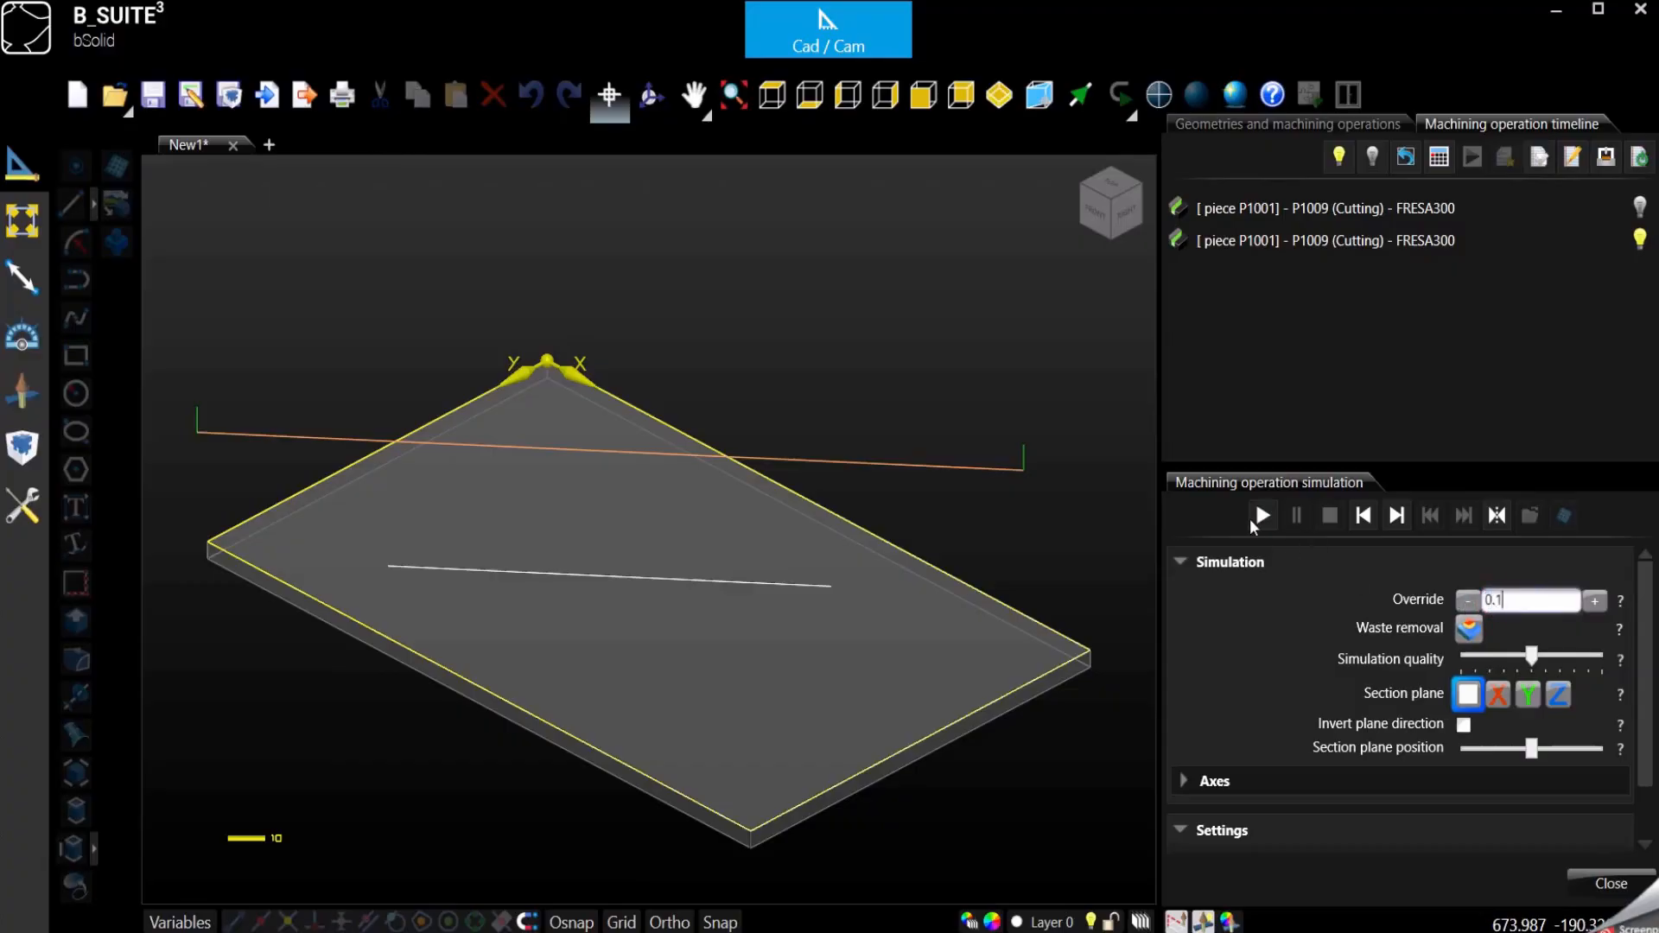
click(1262, 517)
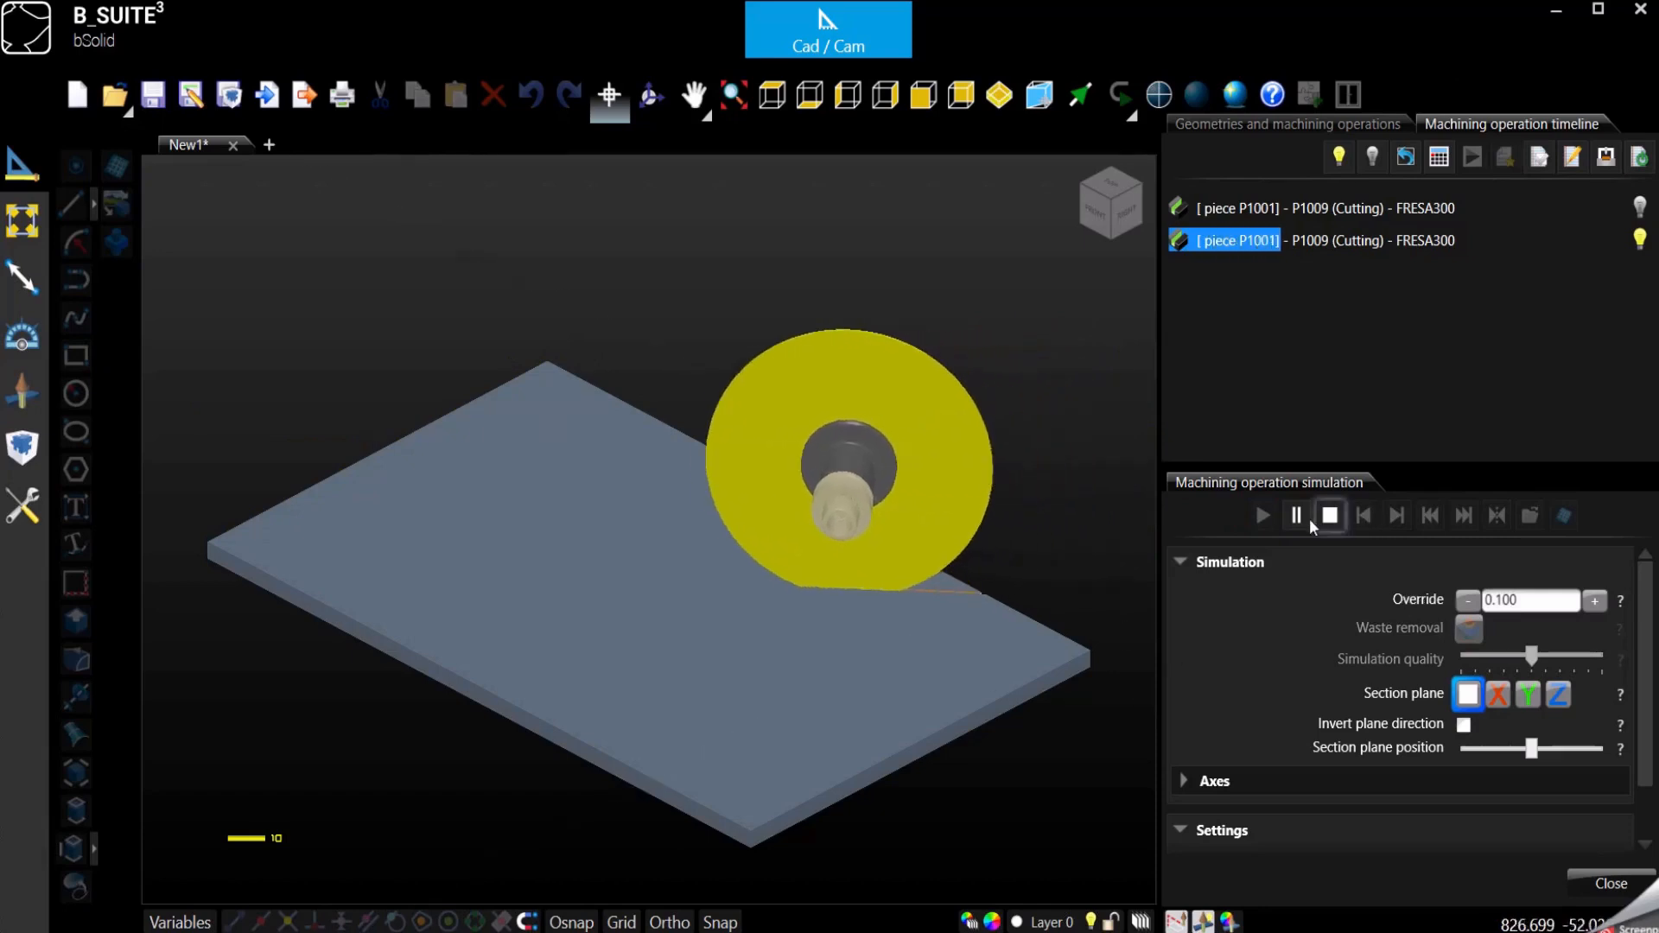
click(1297, 517)
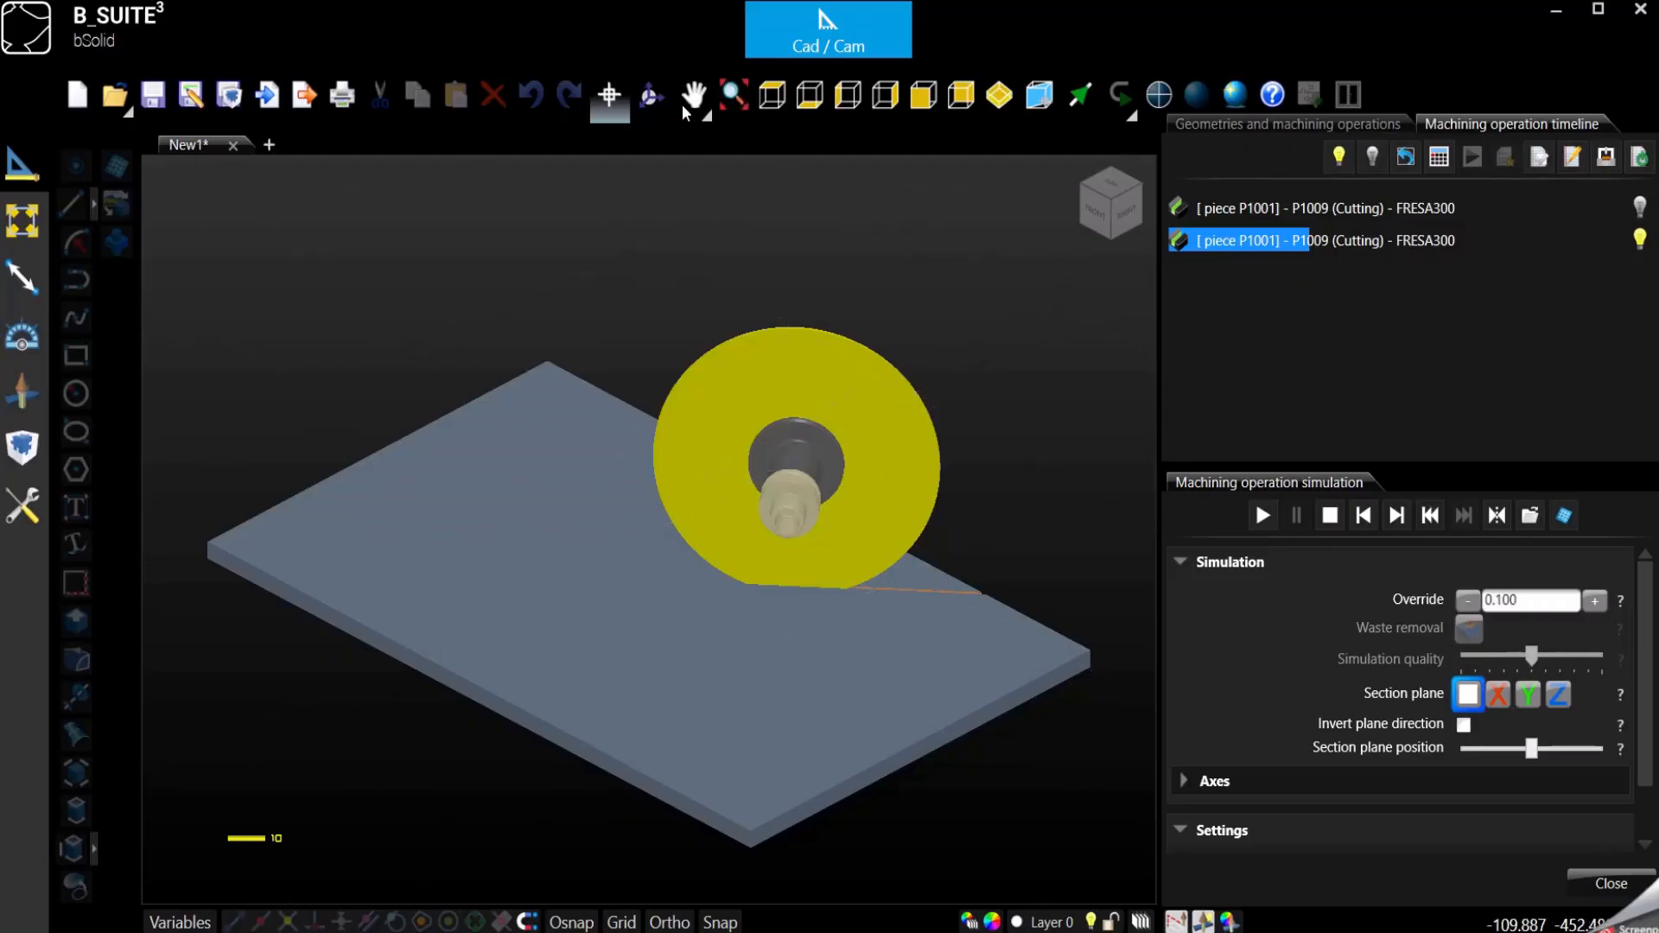
- Examine from below how the blade passes through the piece, and reset and close the machining simulation
click(650, 95)
drag(763, 728, 660, 573)
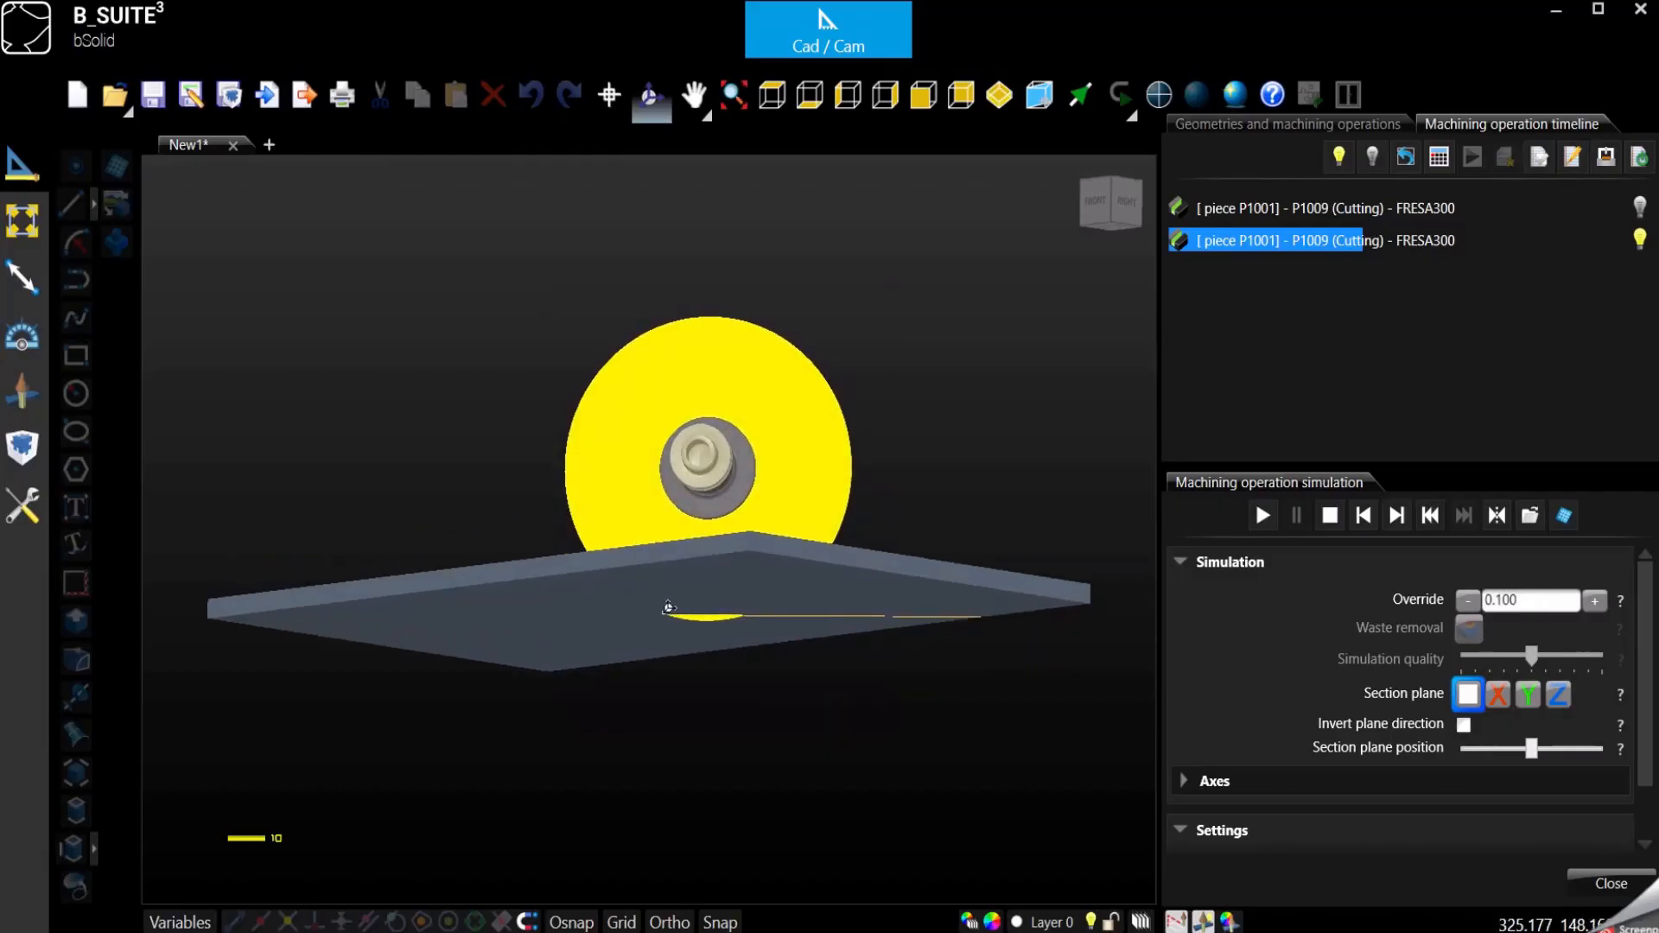
drag(668, 608, 670, 615)
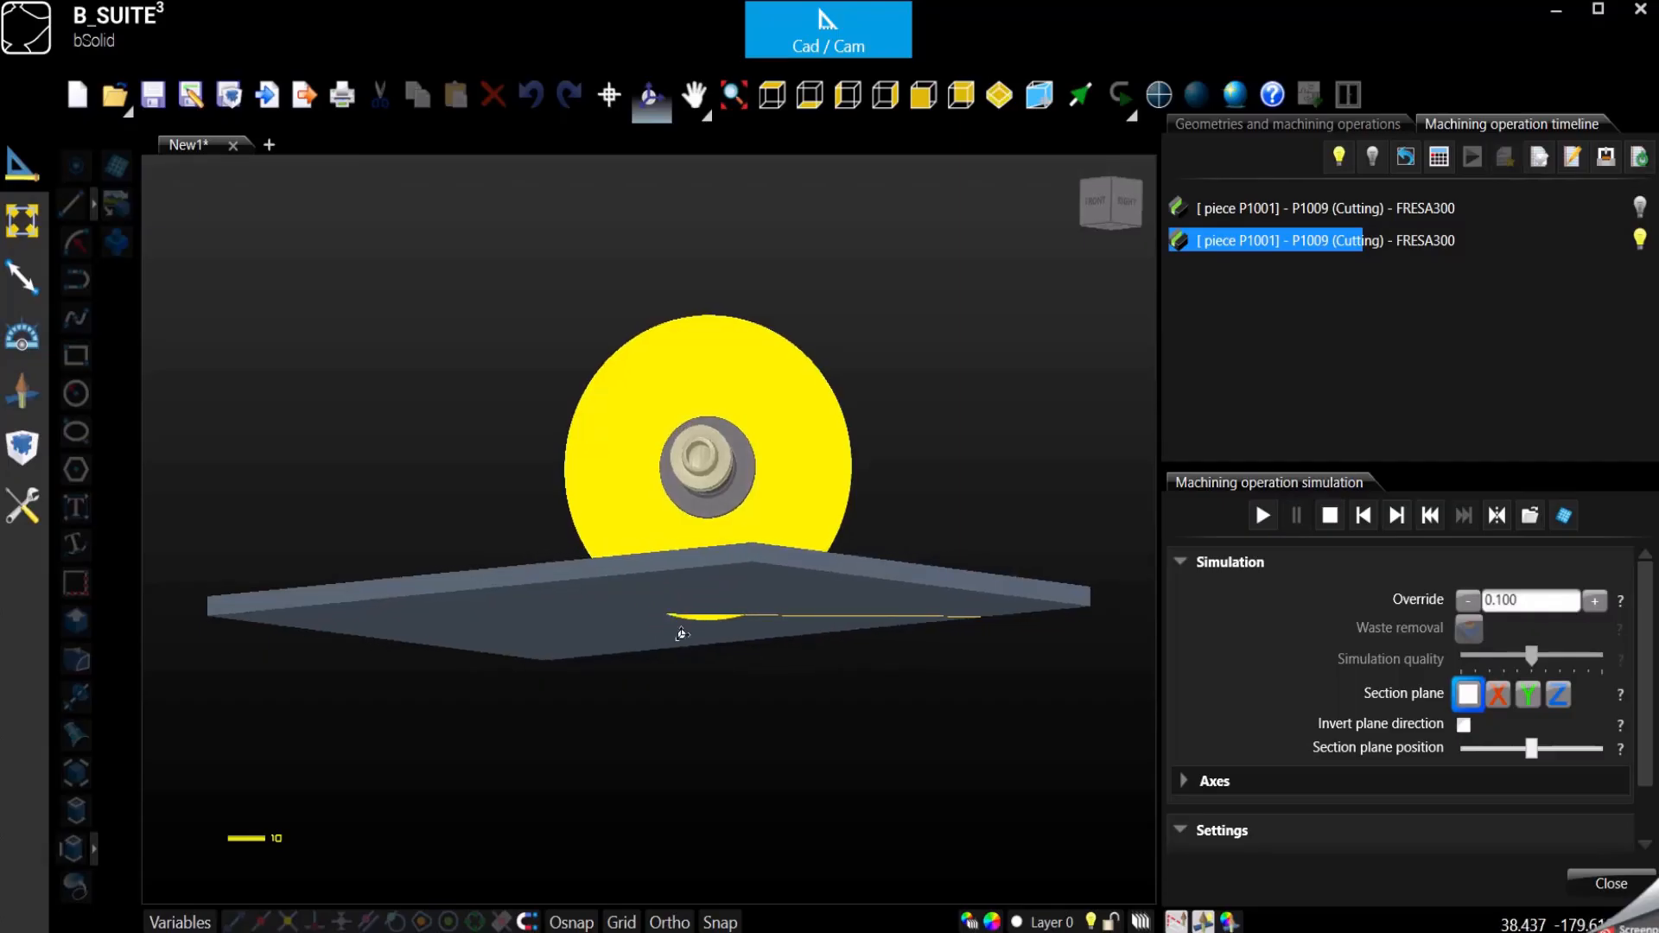
scroll(679, 614, up, 4)
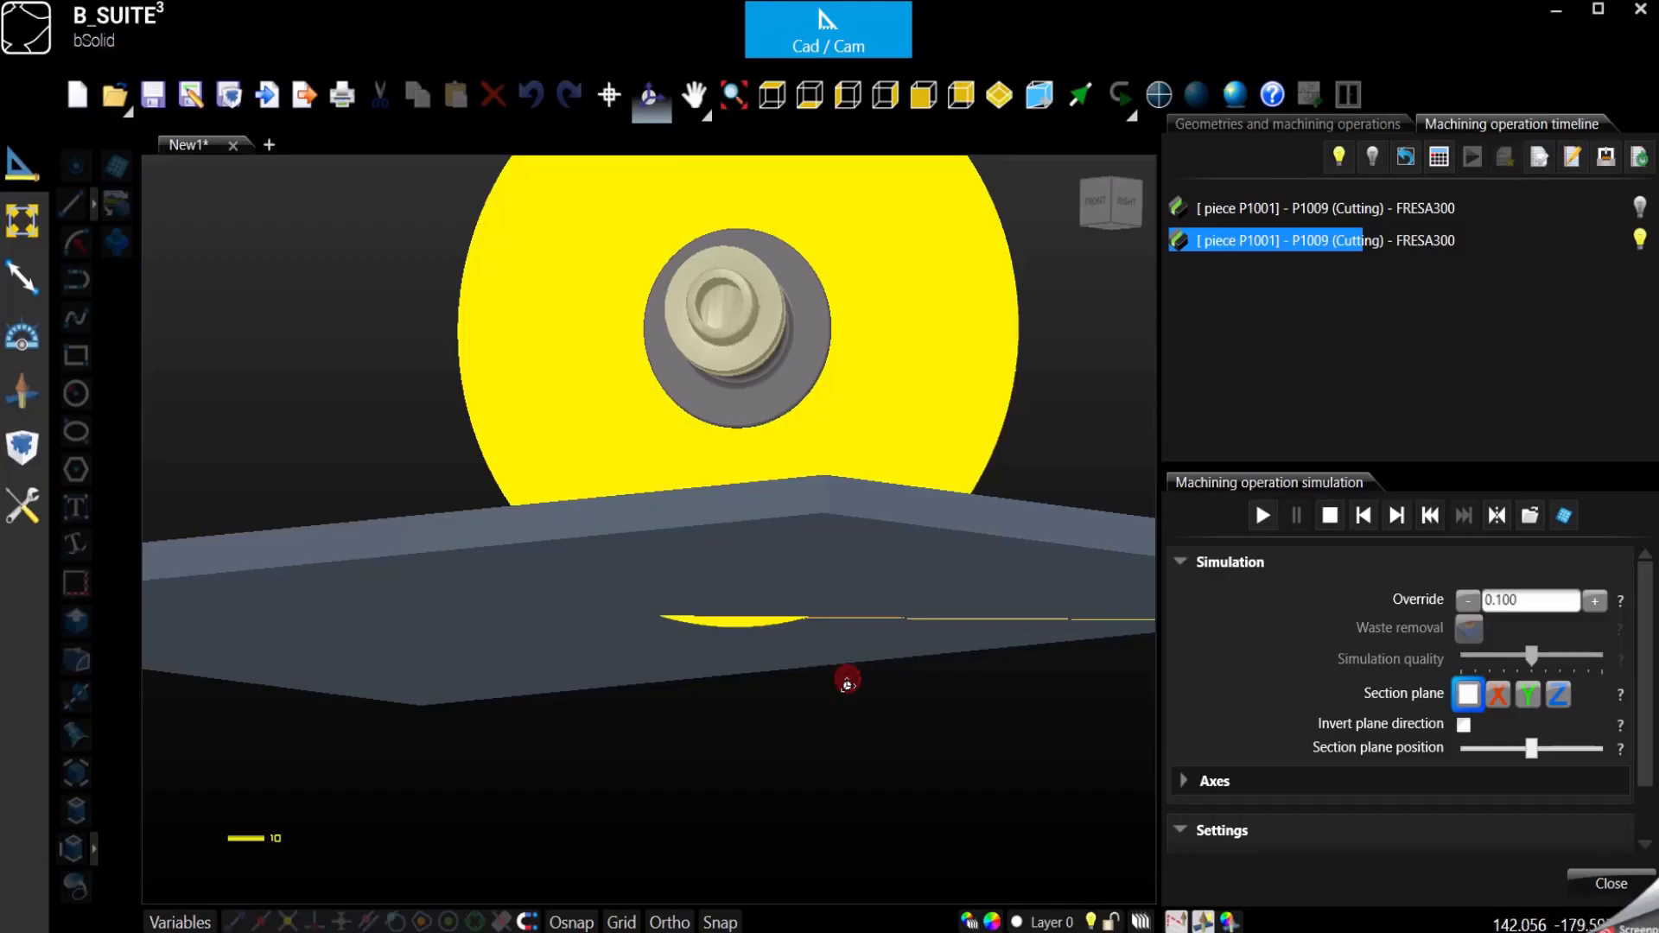
drag(847, 682, 847, 757)
scroll(772, 572, down, 3)
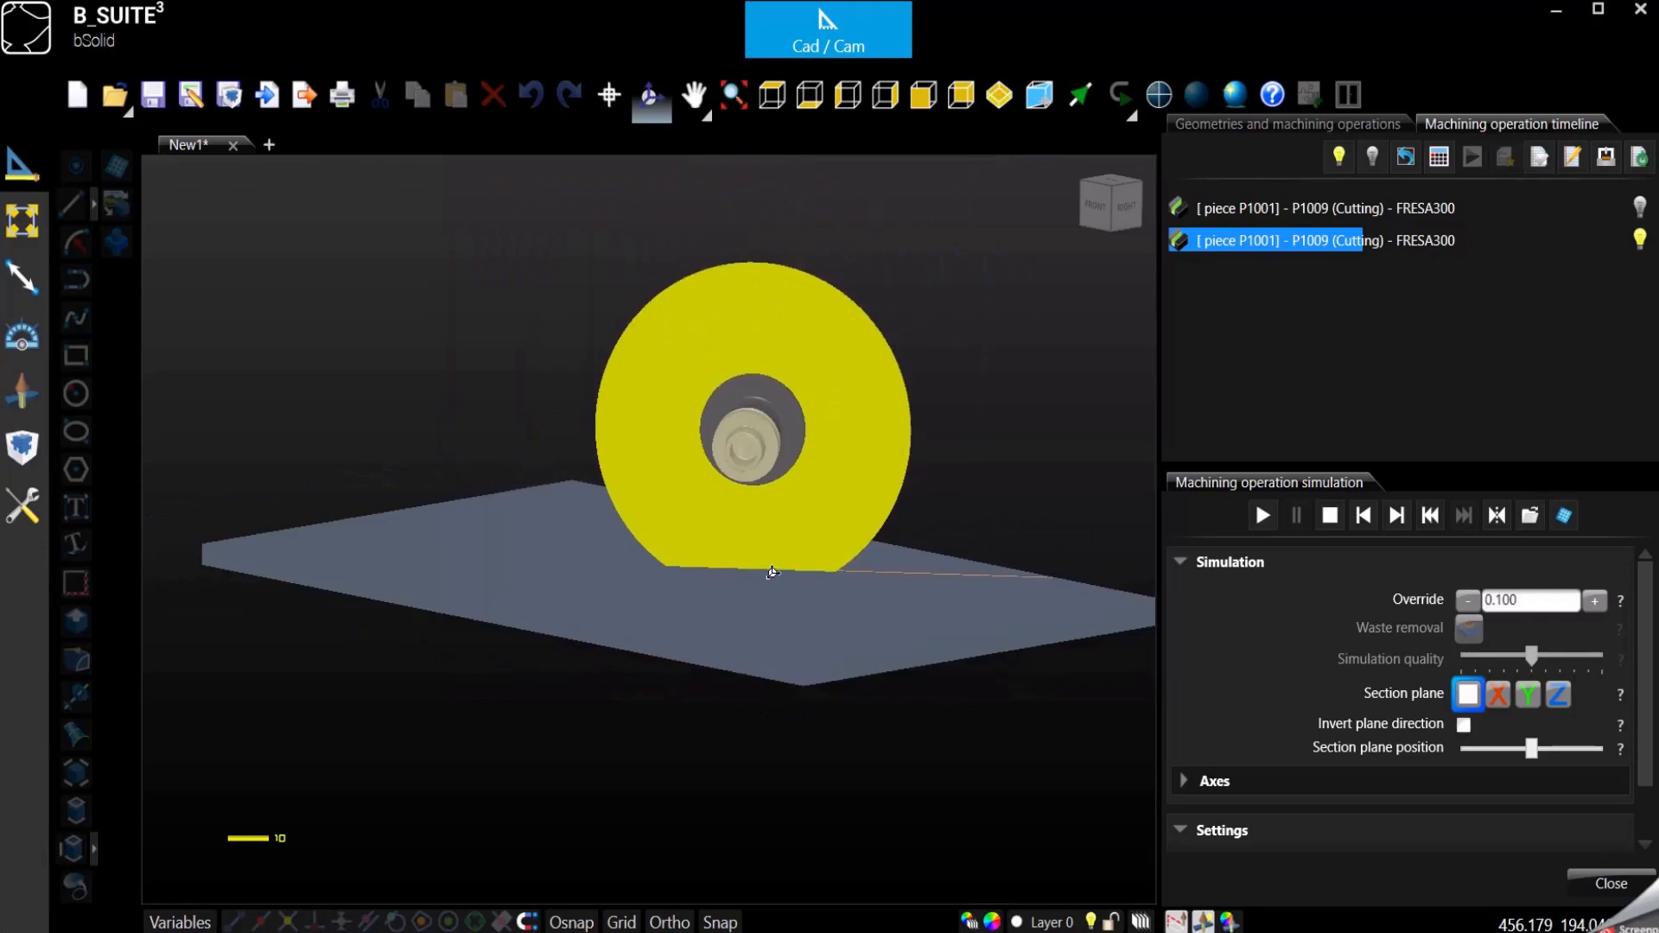
click(1332, 518)
click(1615, 885)
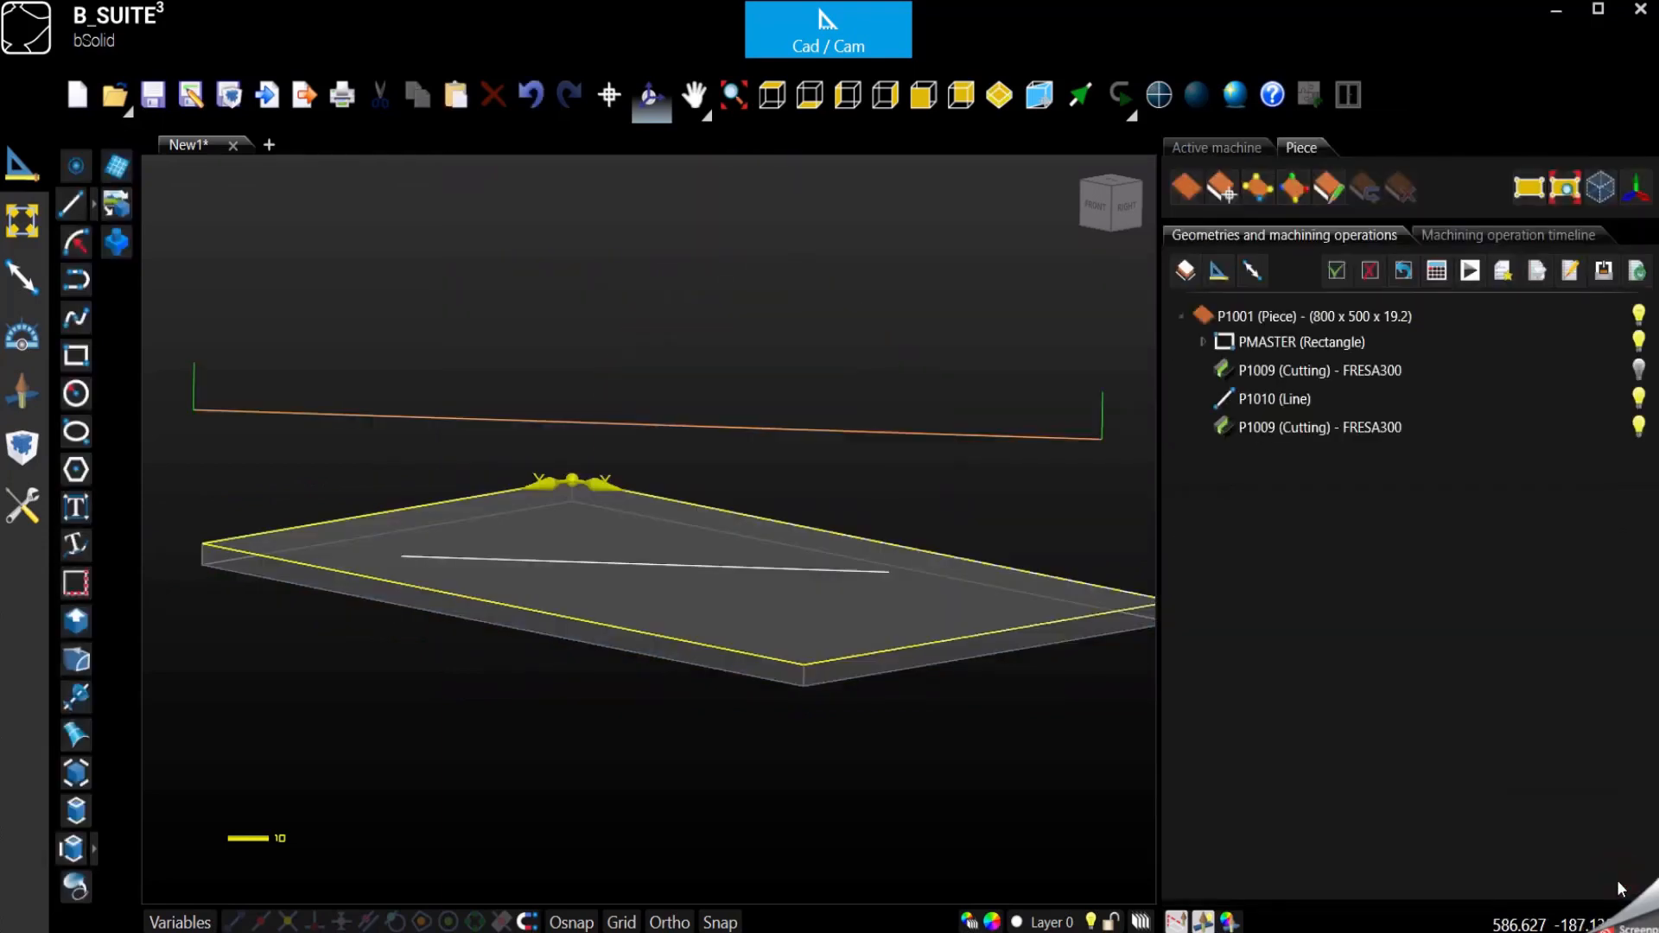
- Reopen the copied cutting operation and set its number of vertical passes to 2
click(1280, 428)
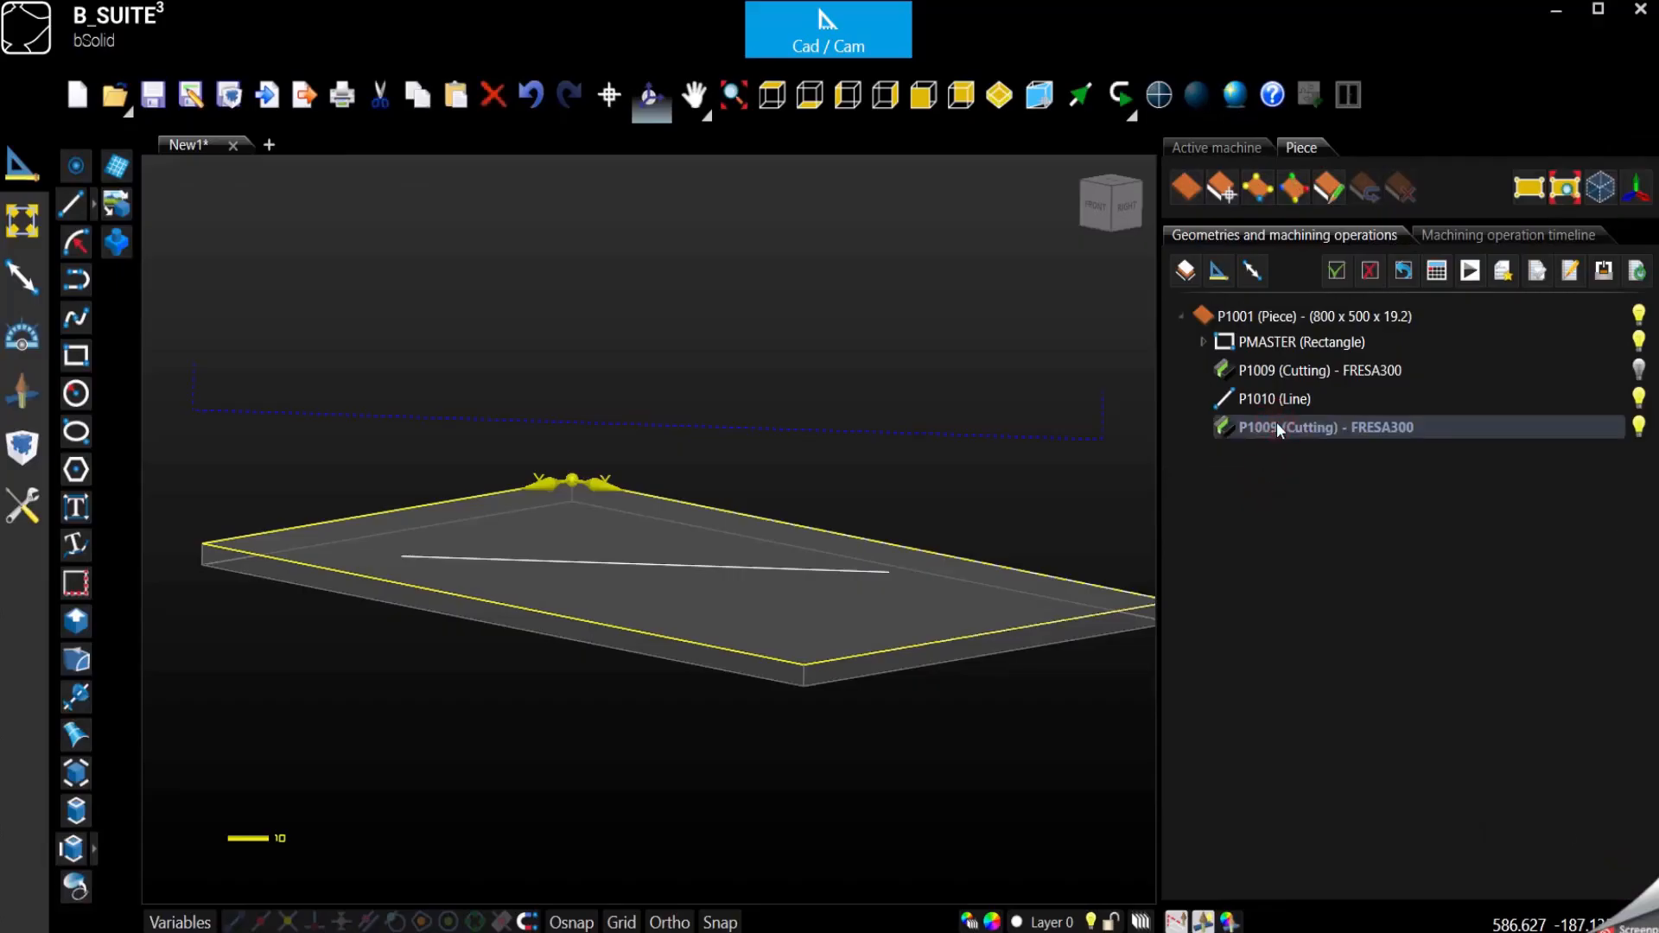
double_click(1279, 427)
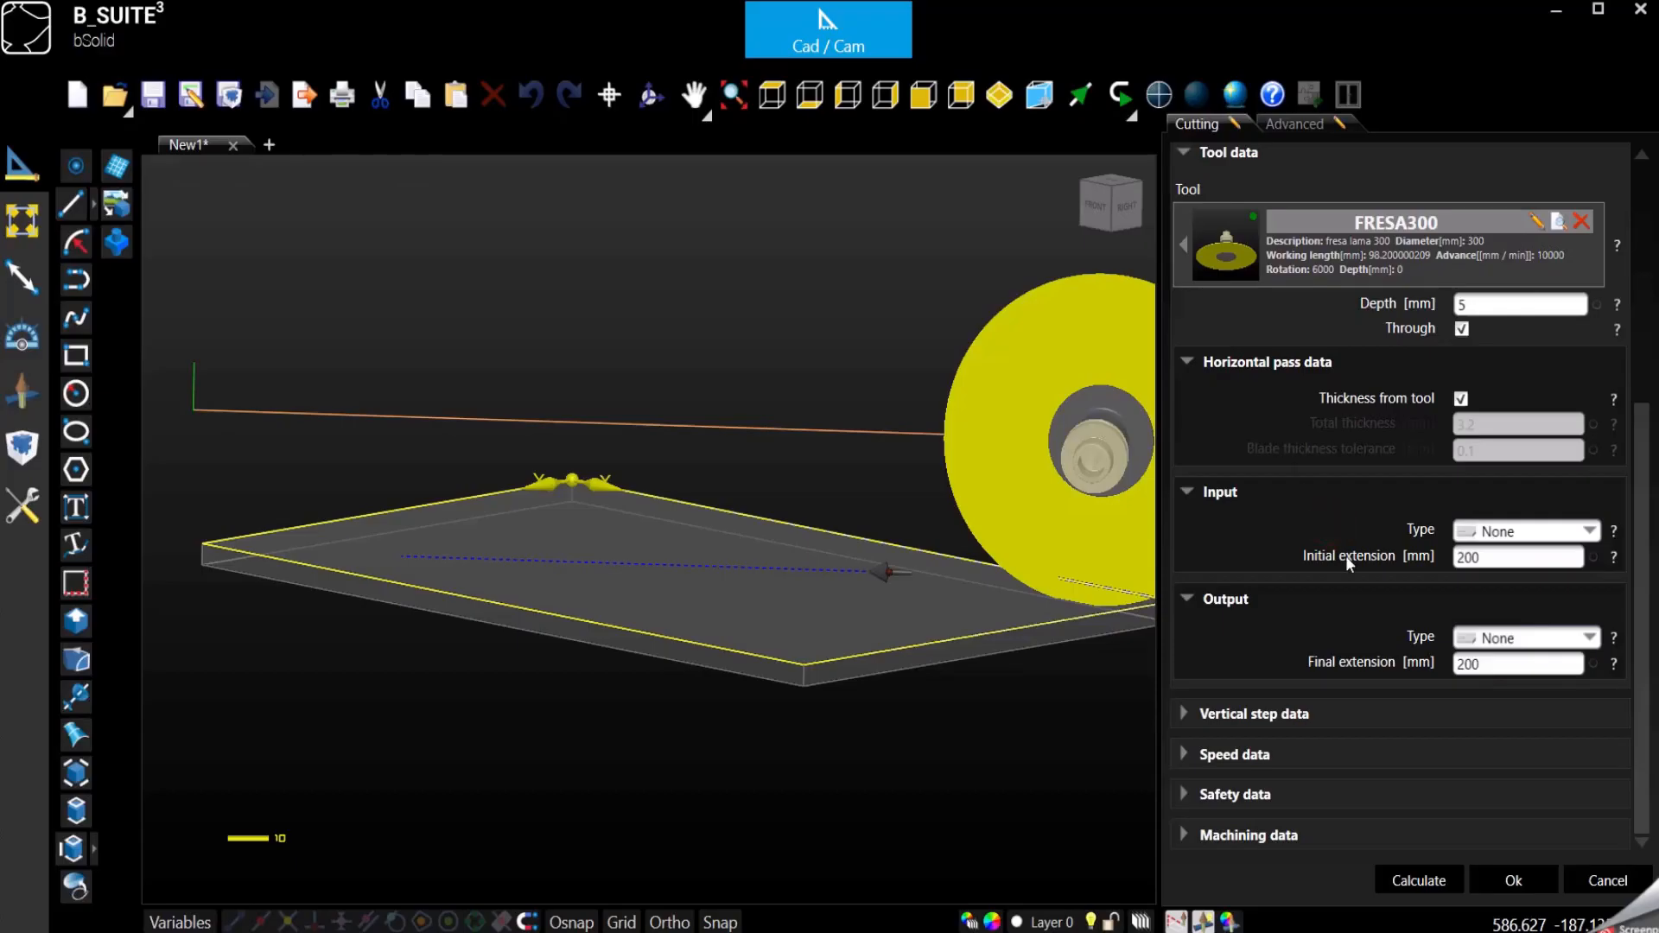
click(1186, 714)
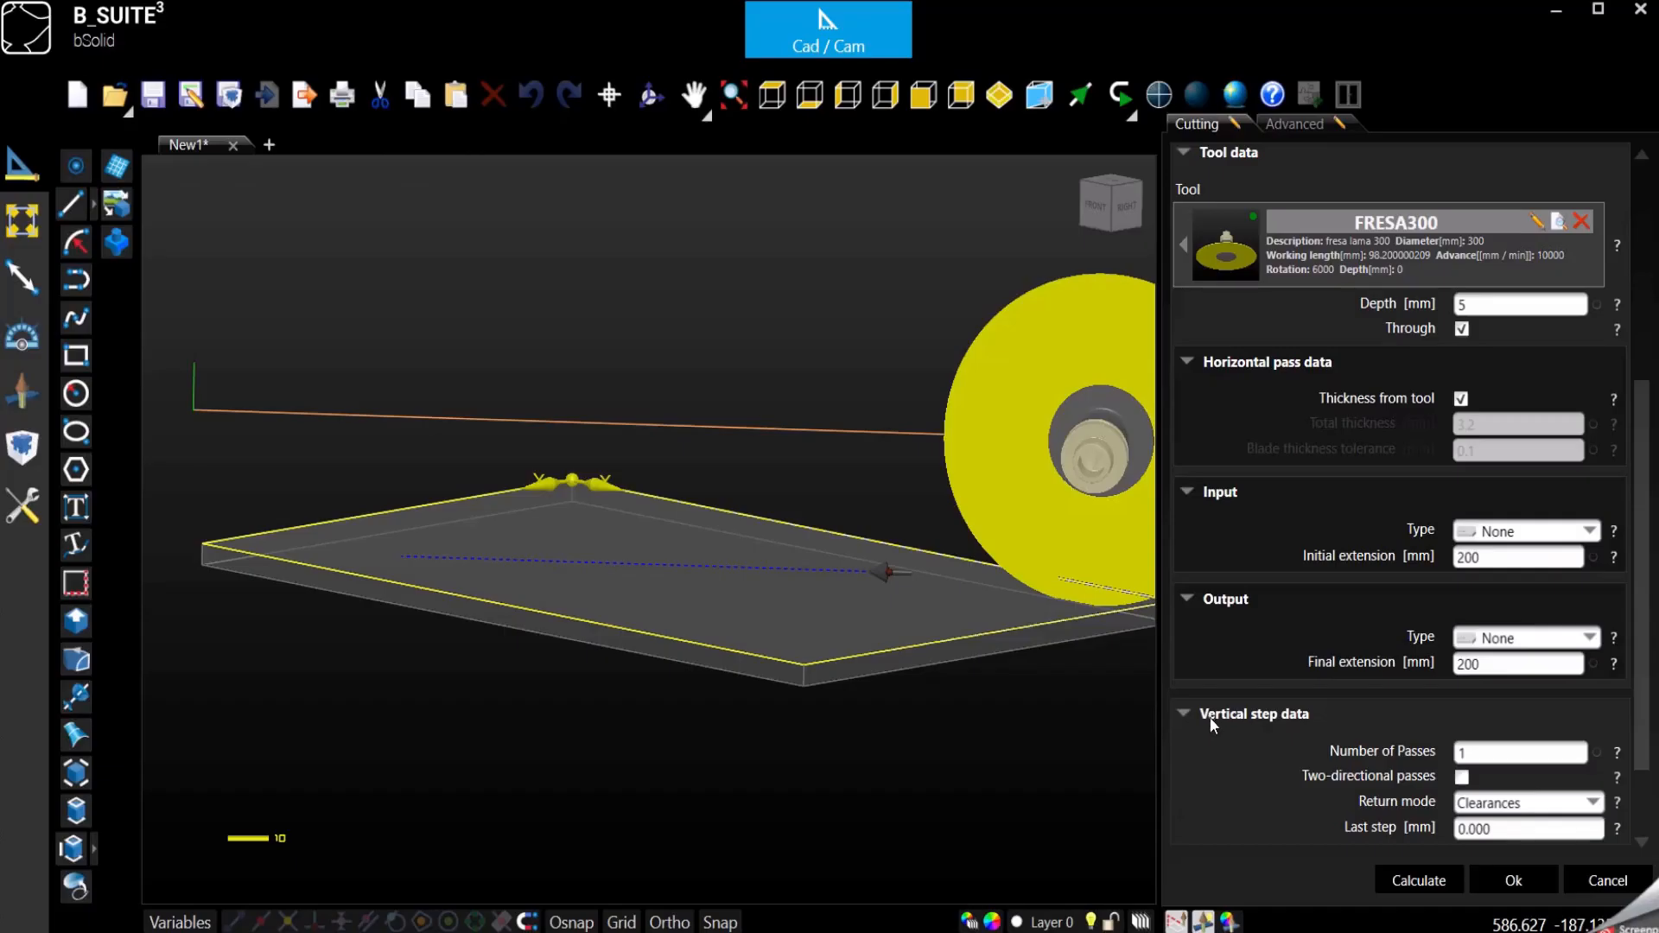
scroll(1426, 748, down, 2)
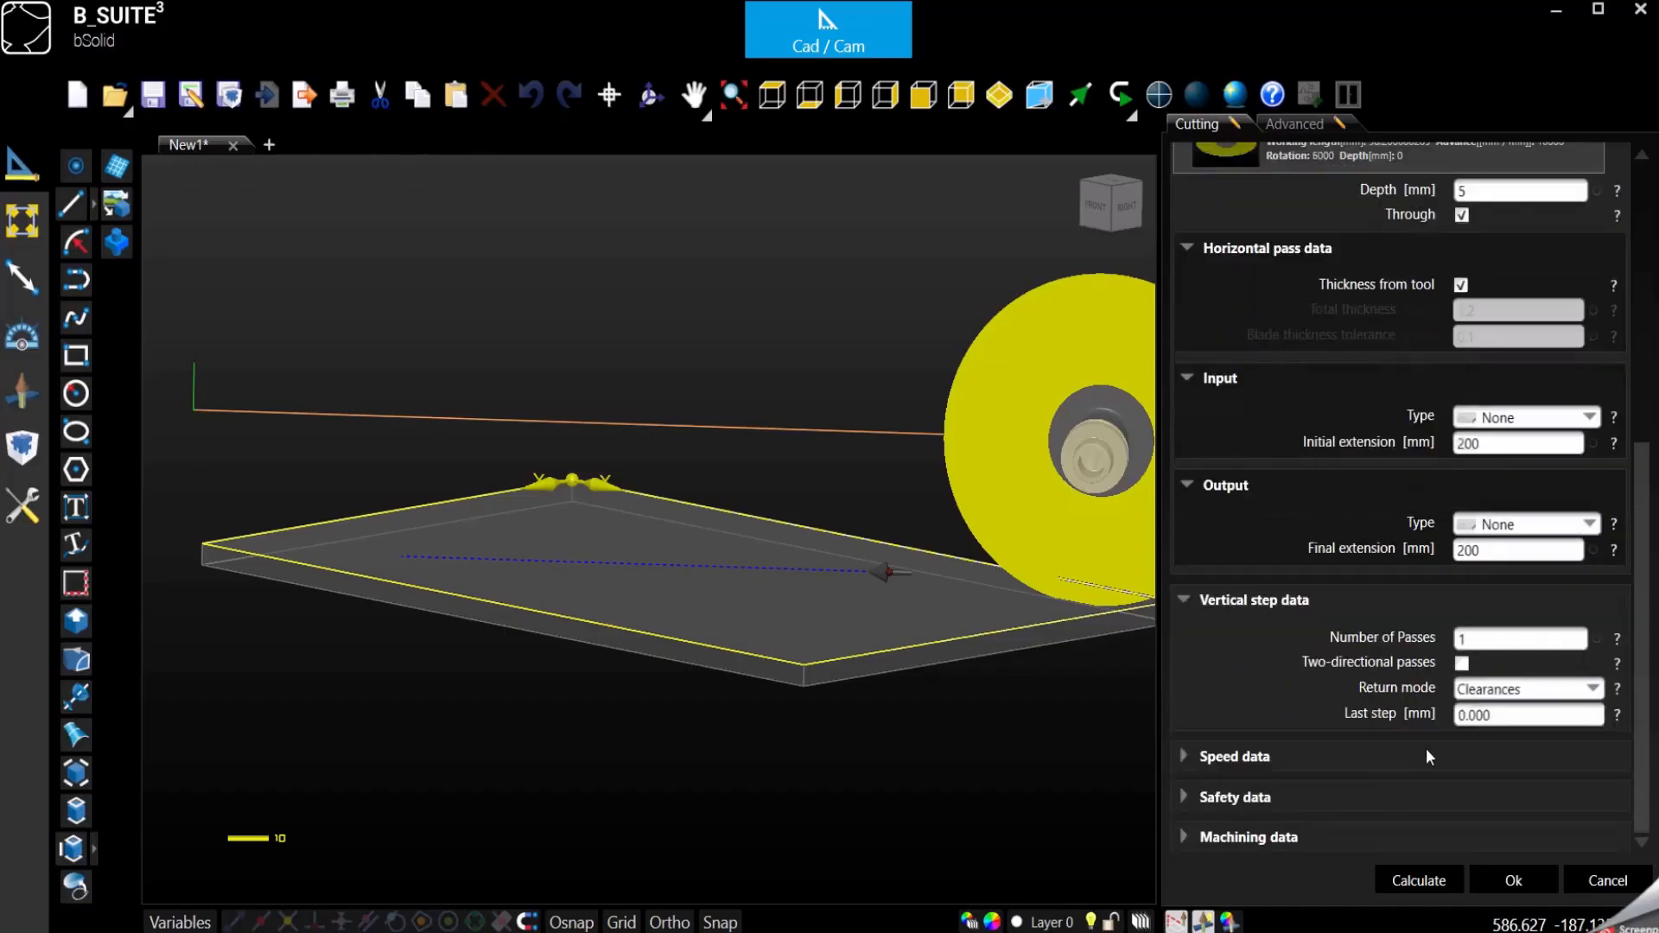
click(1474, 640)
double_click(1474, 639)
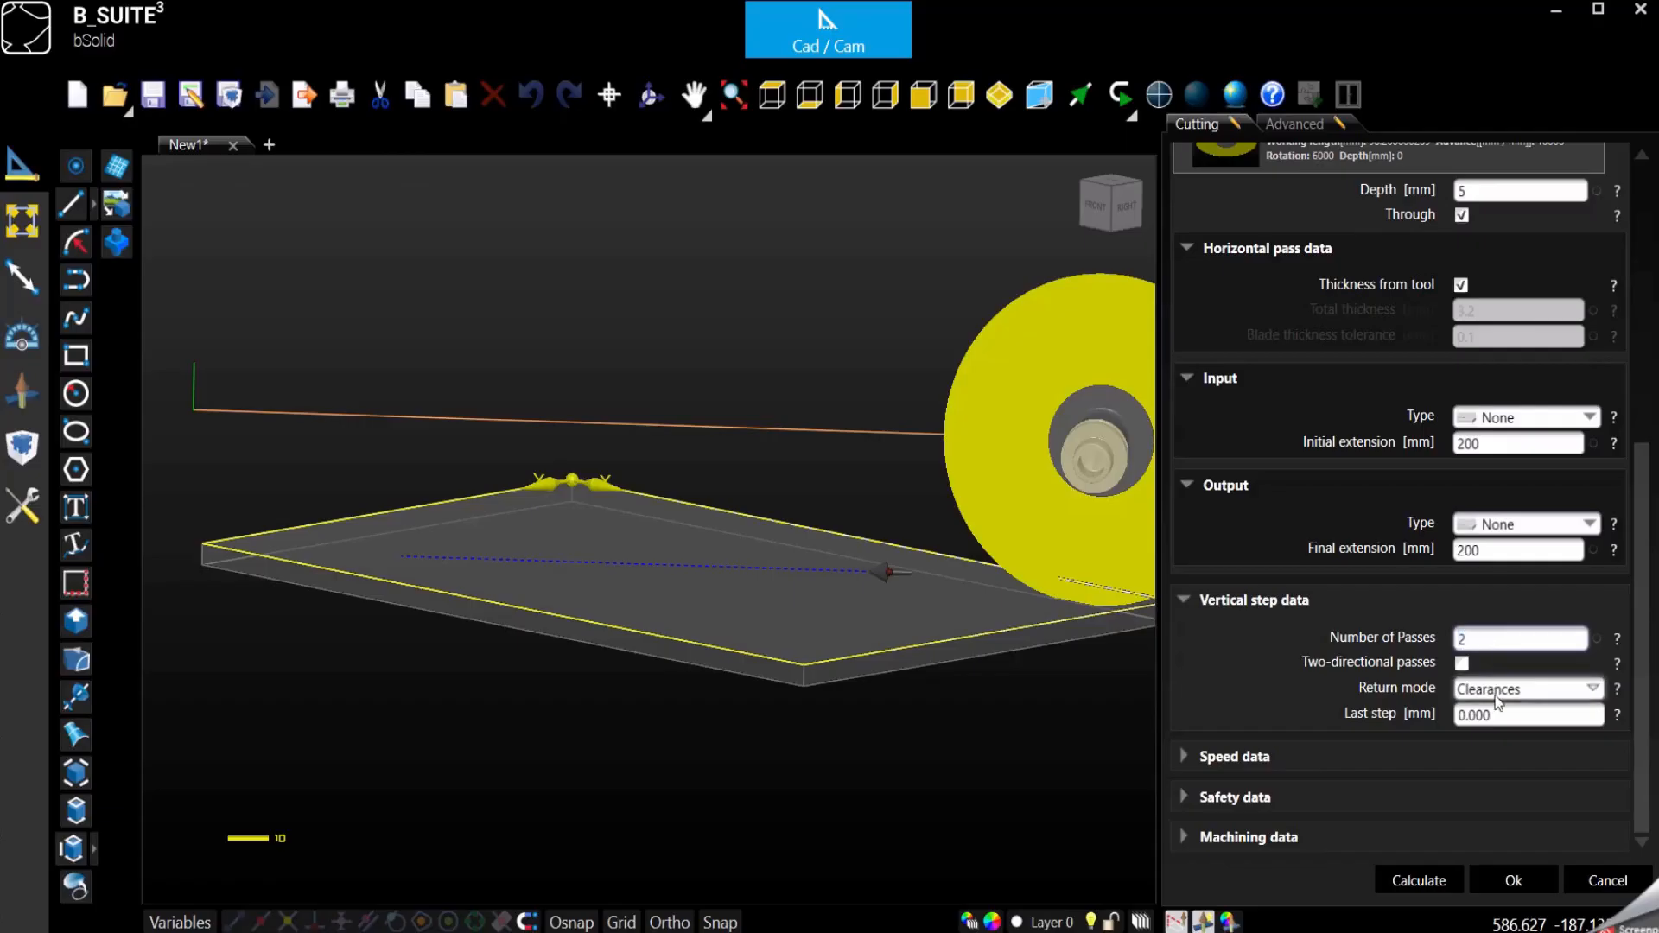
- Enable two-directional passes in the vertical step data of the copied cut and confirm the operation
key(Tab)
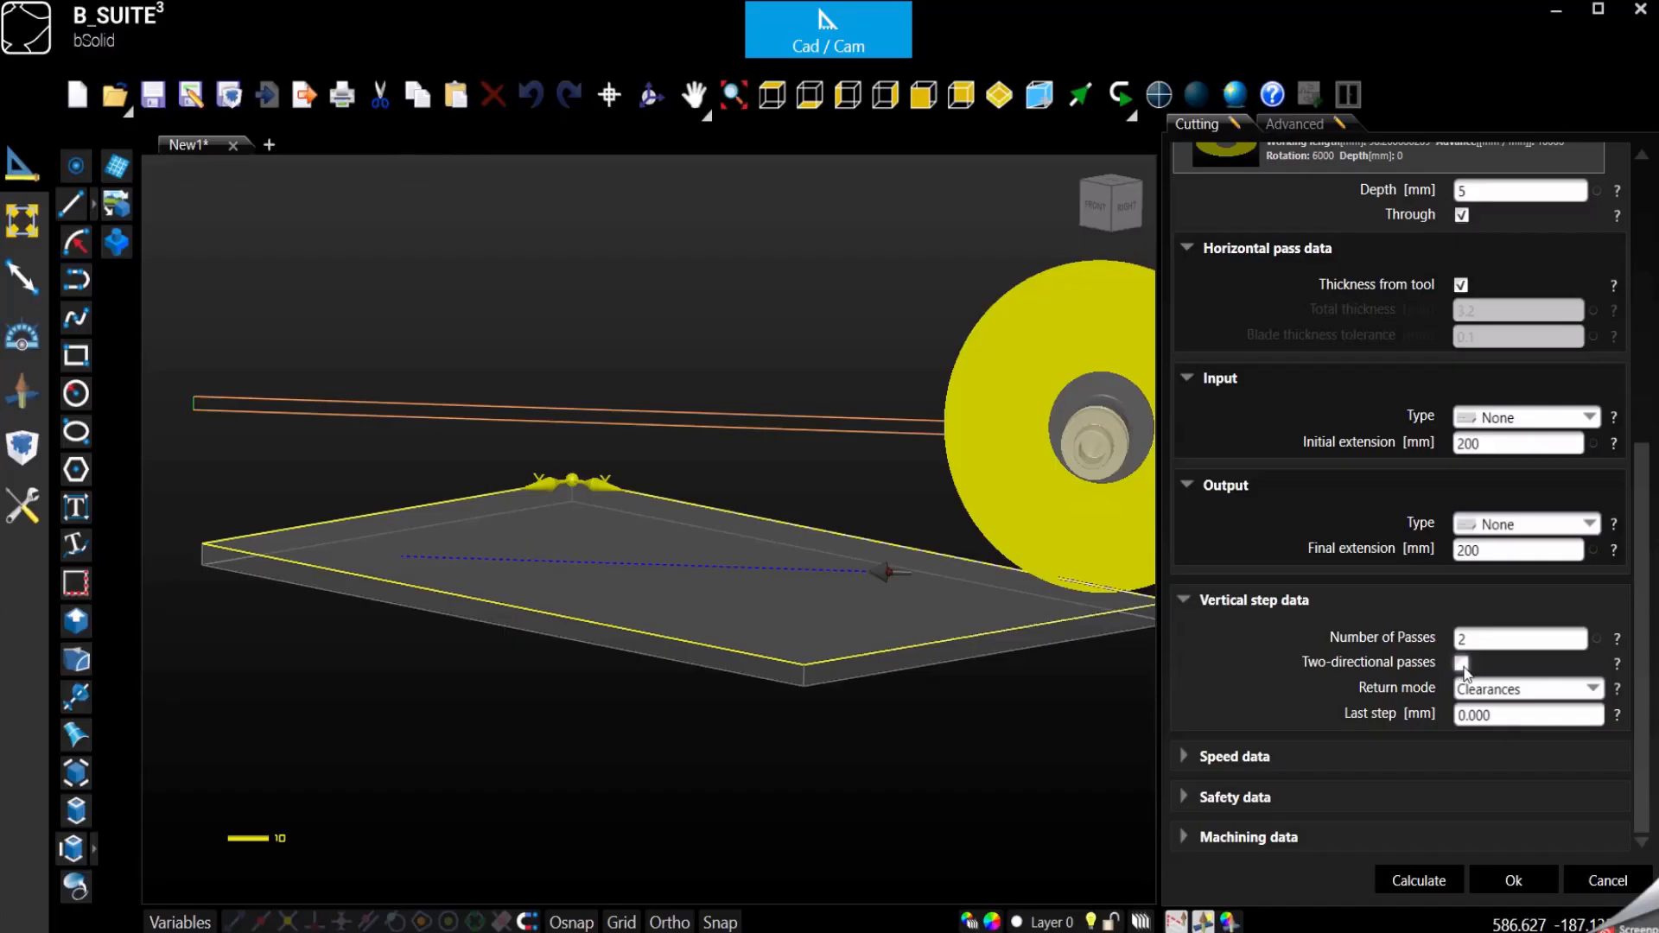
click(1461, 664)
click(1461, 664)
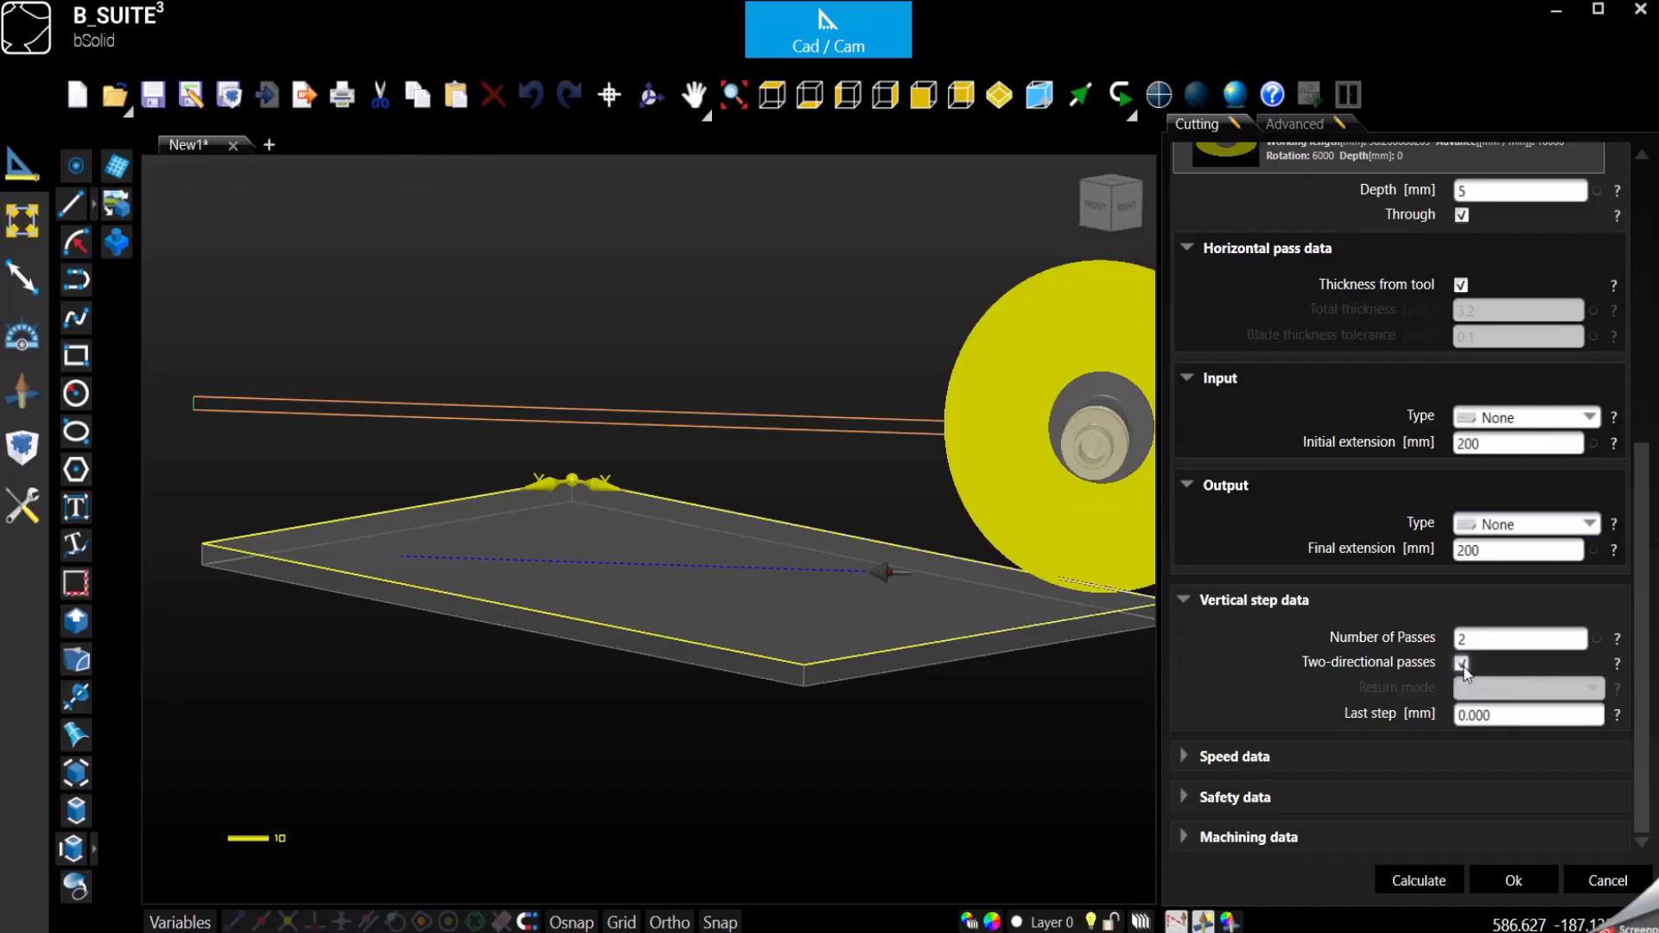
scroll(768, 449, down, 2)
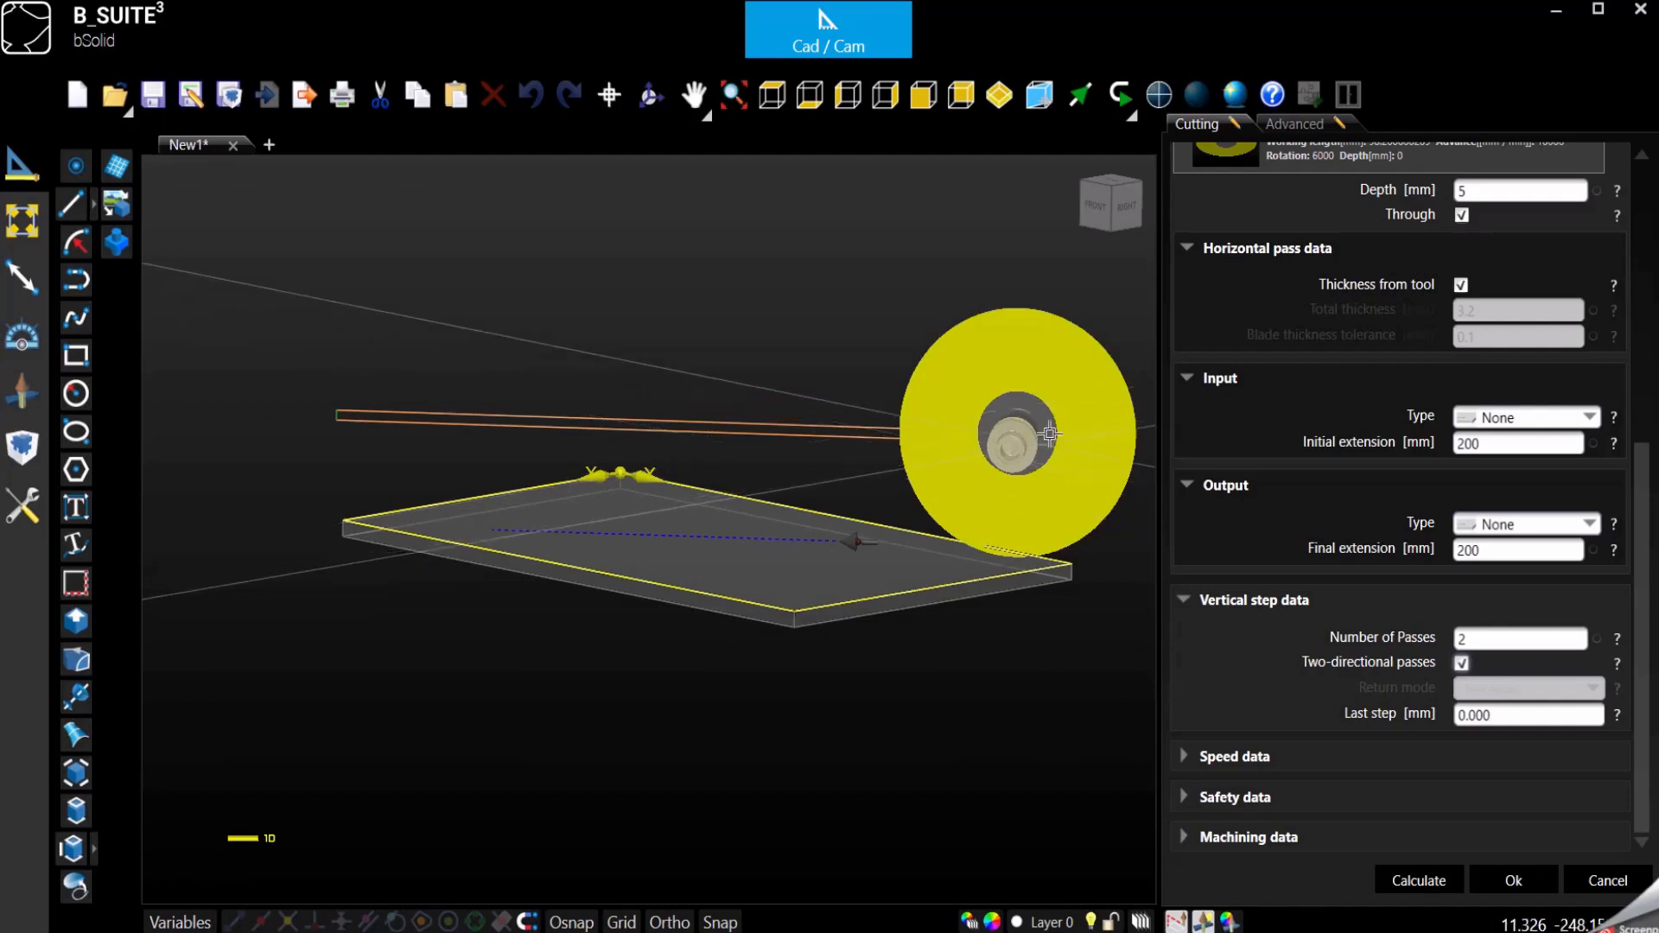
click(1495, 882)
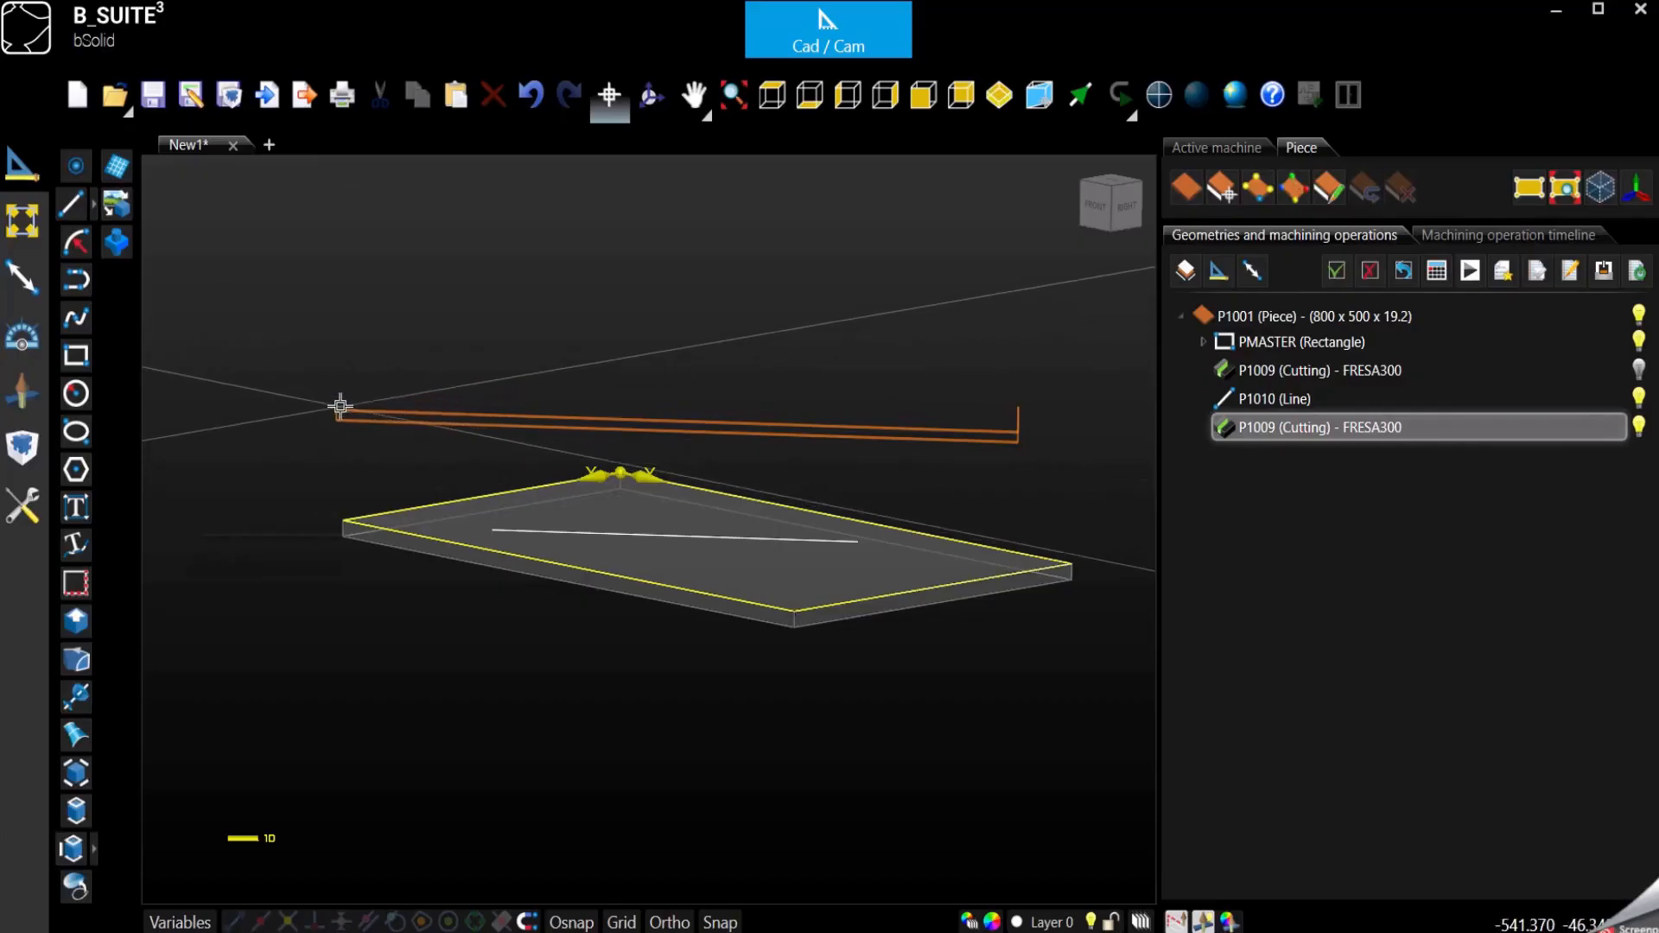
- Check the toolpath of the two vertical passes, then simulate the cut and pause it partway along the first pass
scroll(340, 406, up, 2)
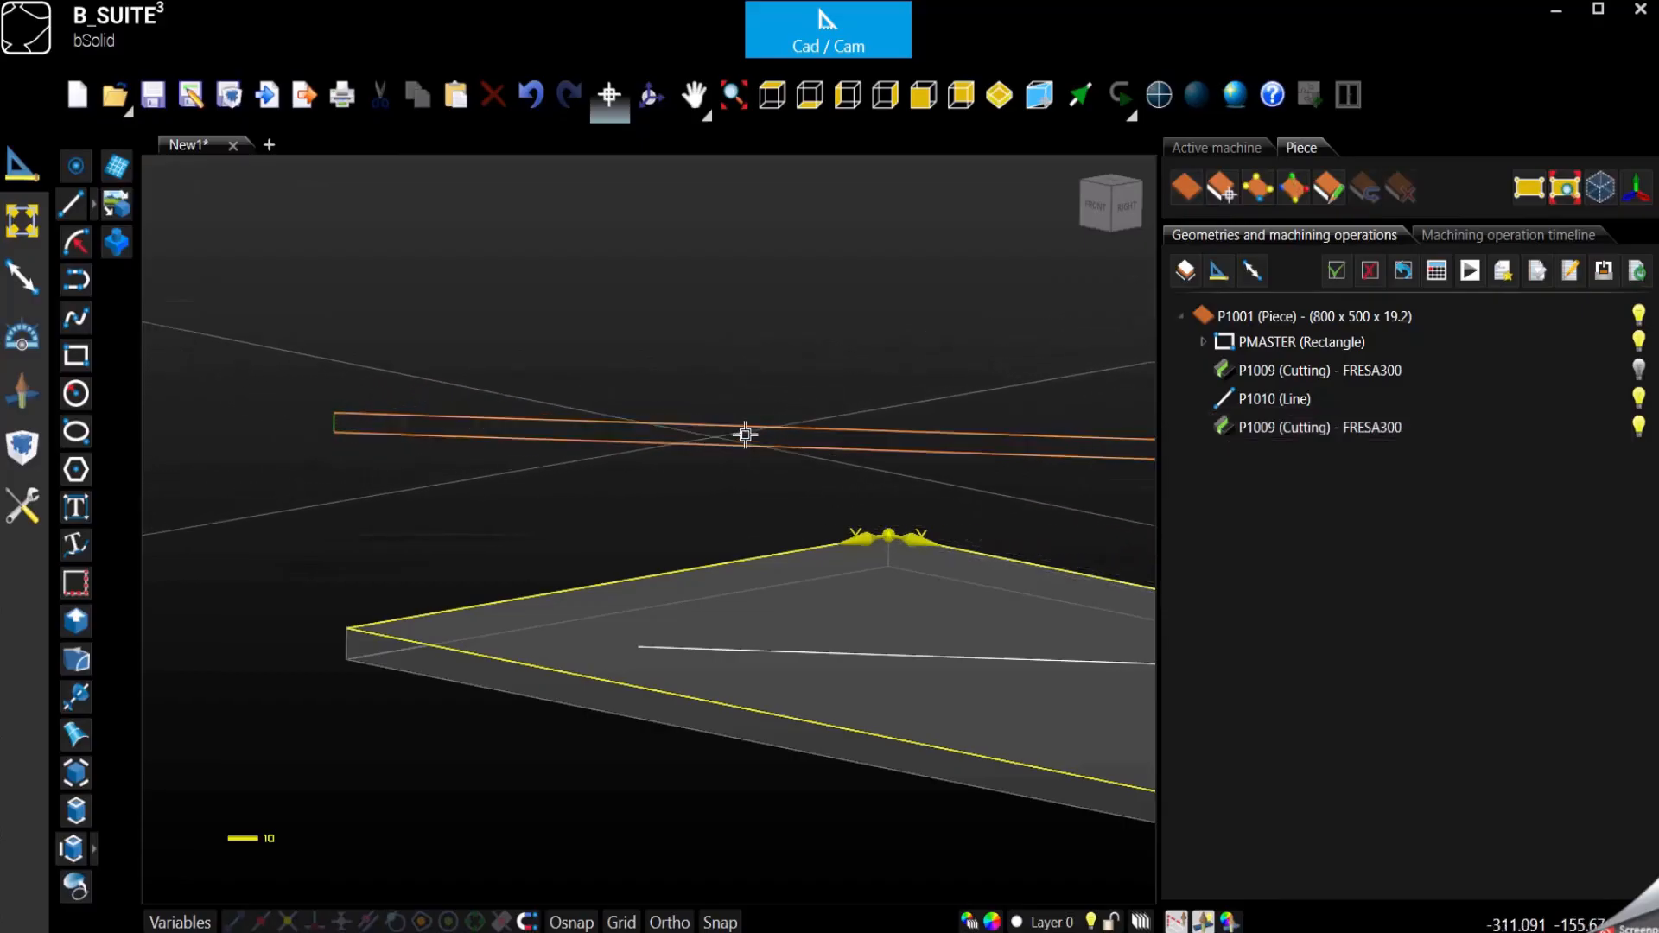
click(904, 452)
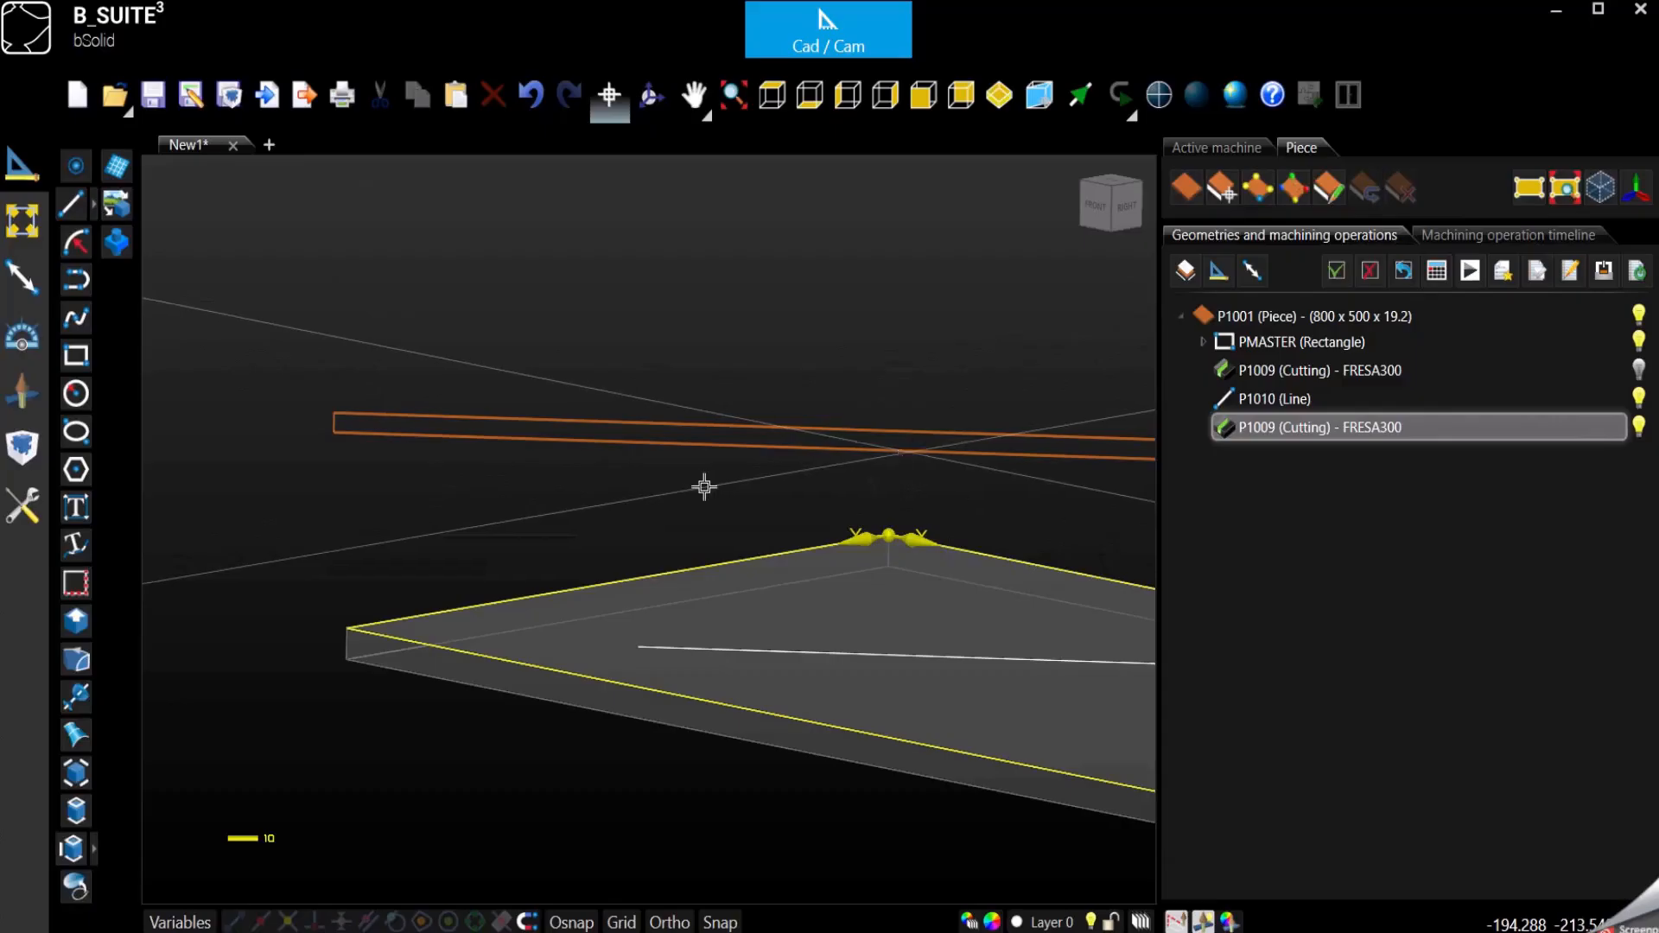
key(Escape)
scroll(349, 518, down, 7)
scroll(681, 557, up, 2)
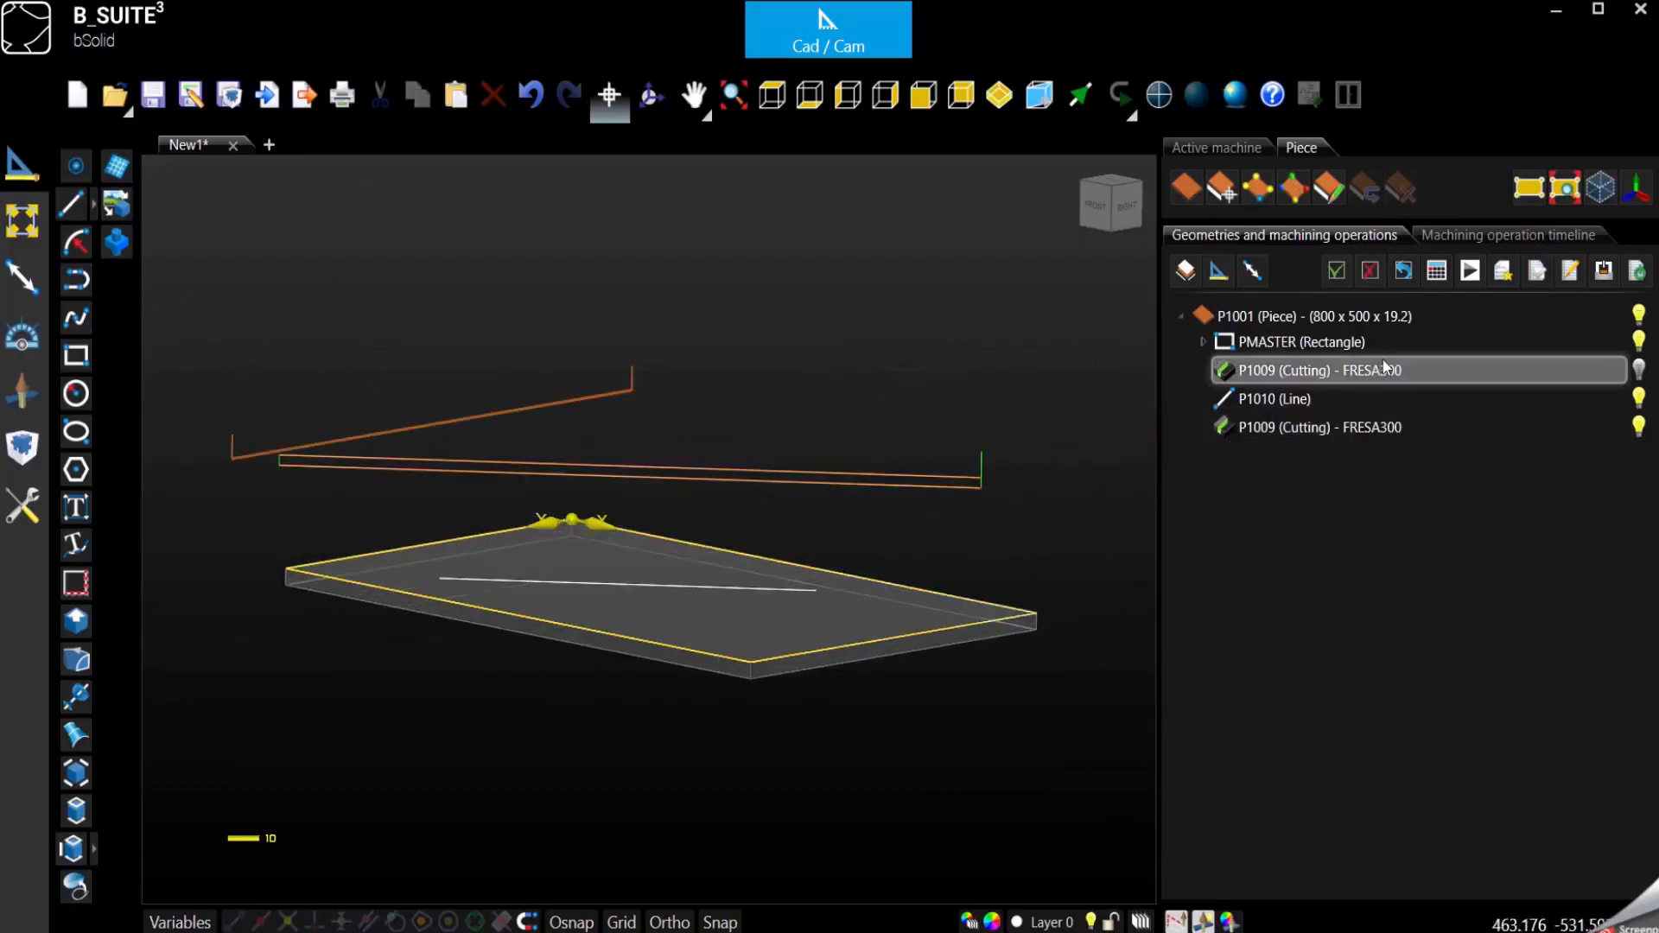
click(1471, 275)
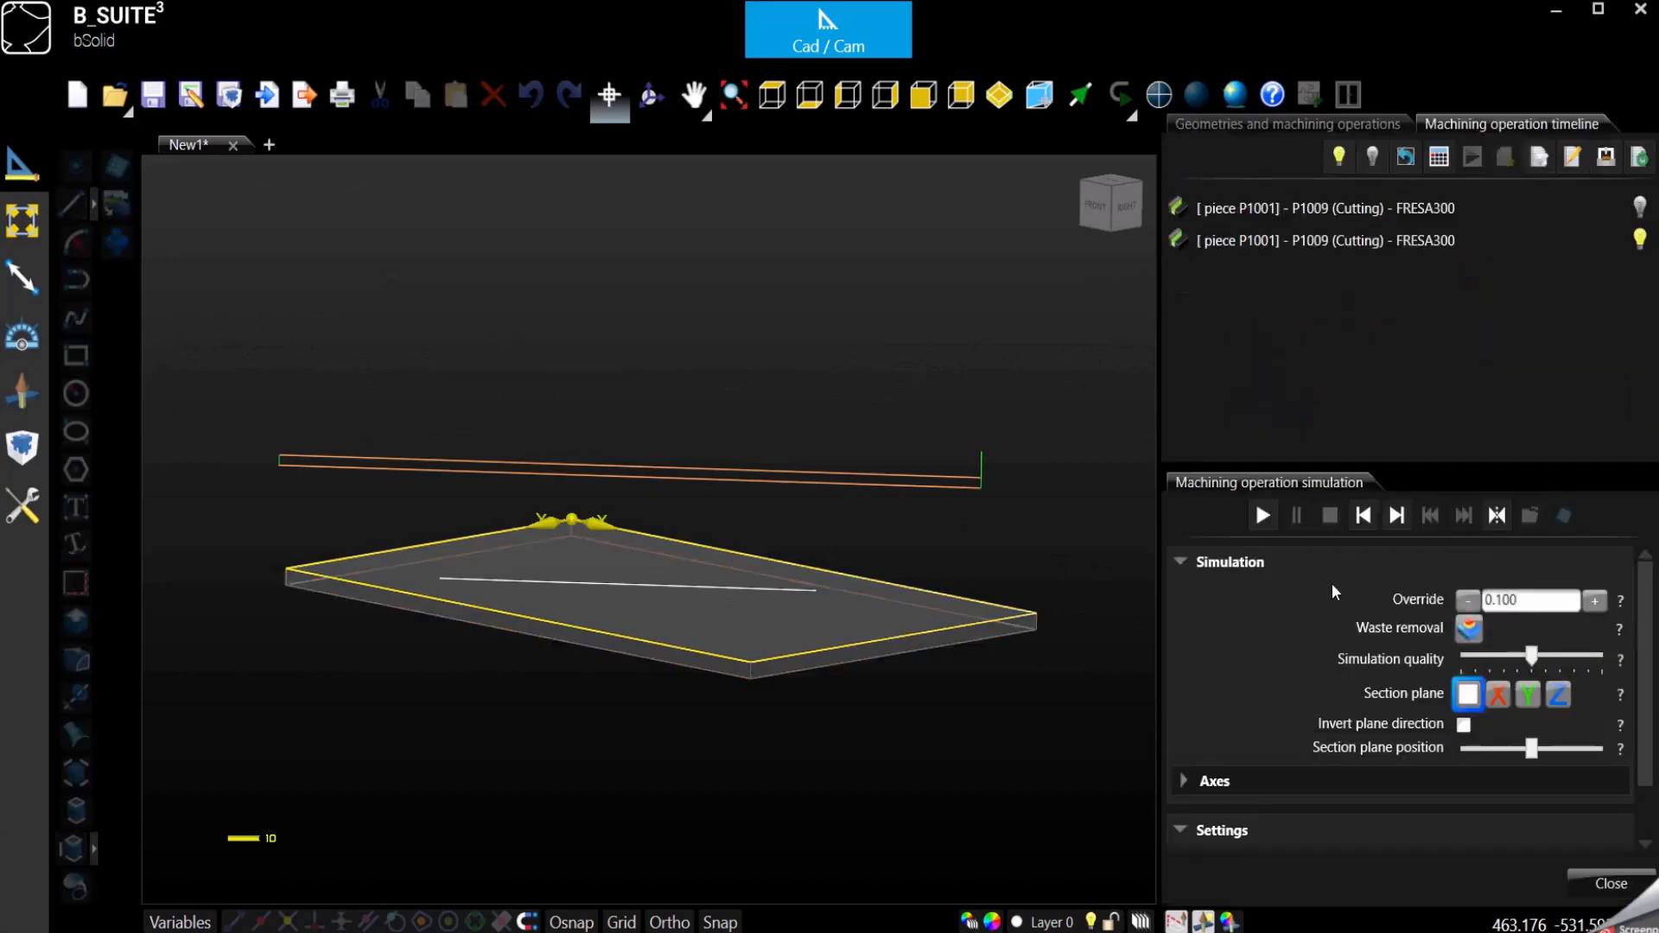
click(1262, 517)
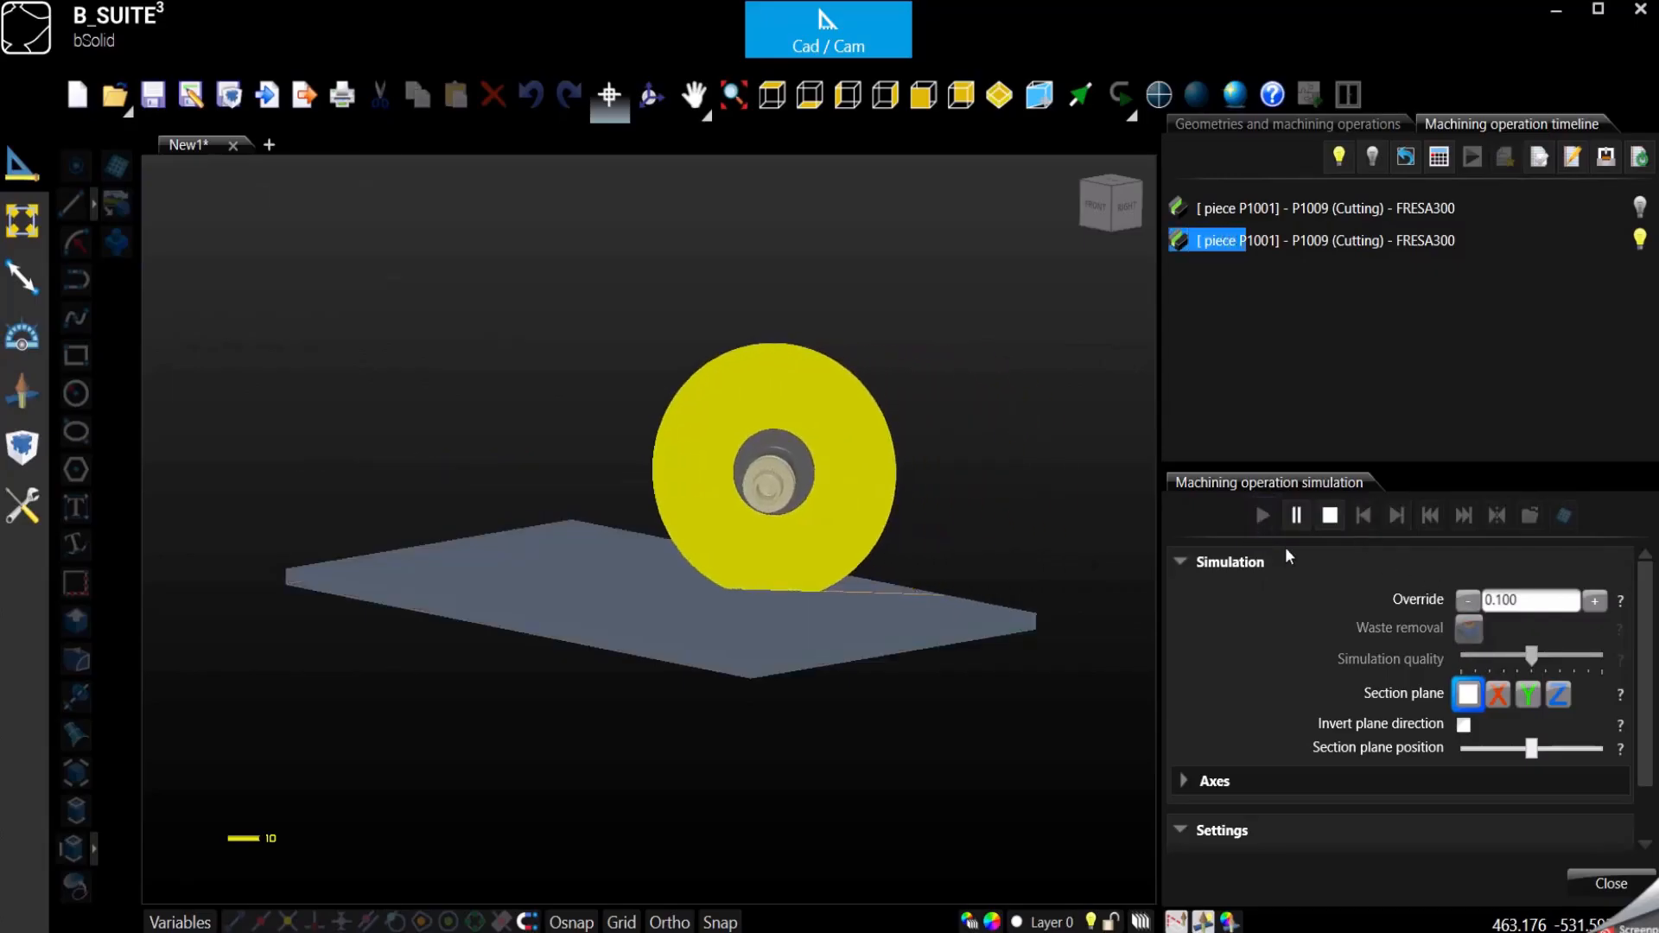
click(1298, 516)
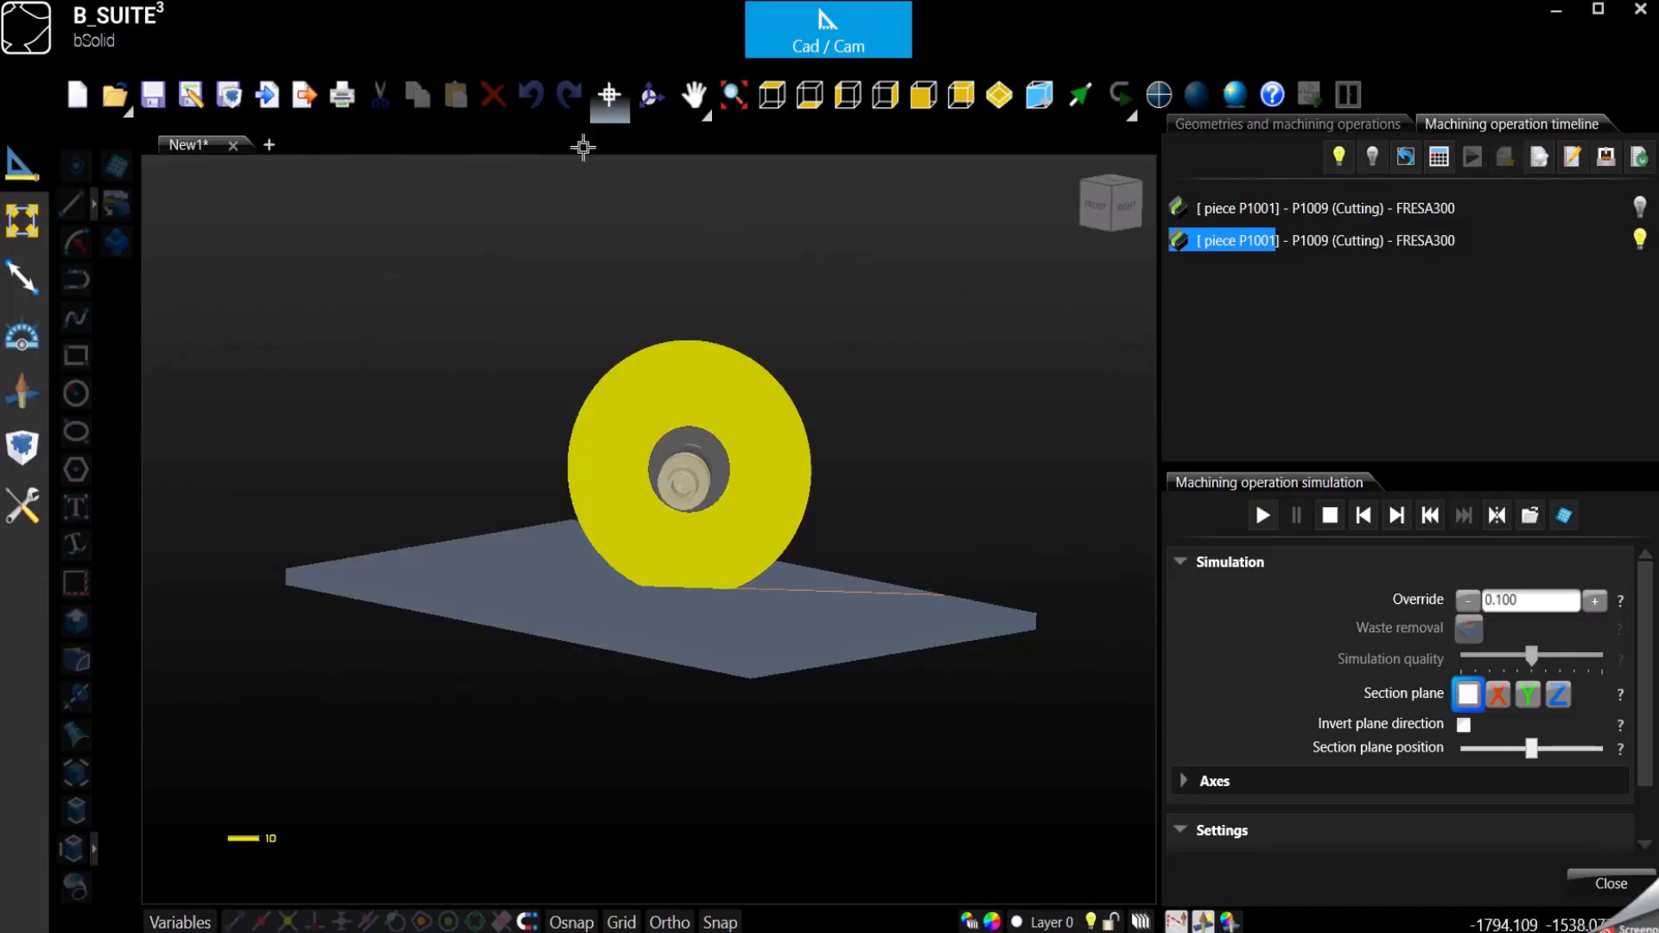
- Orbit around the piece to examine the first pass, and resume the simulation until the blade is on its return pass
click(650, 97)
drag(723, 627, 659, 533)
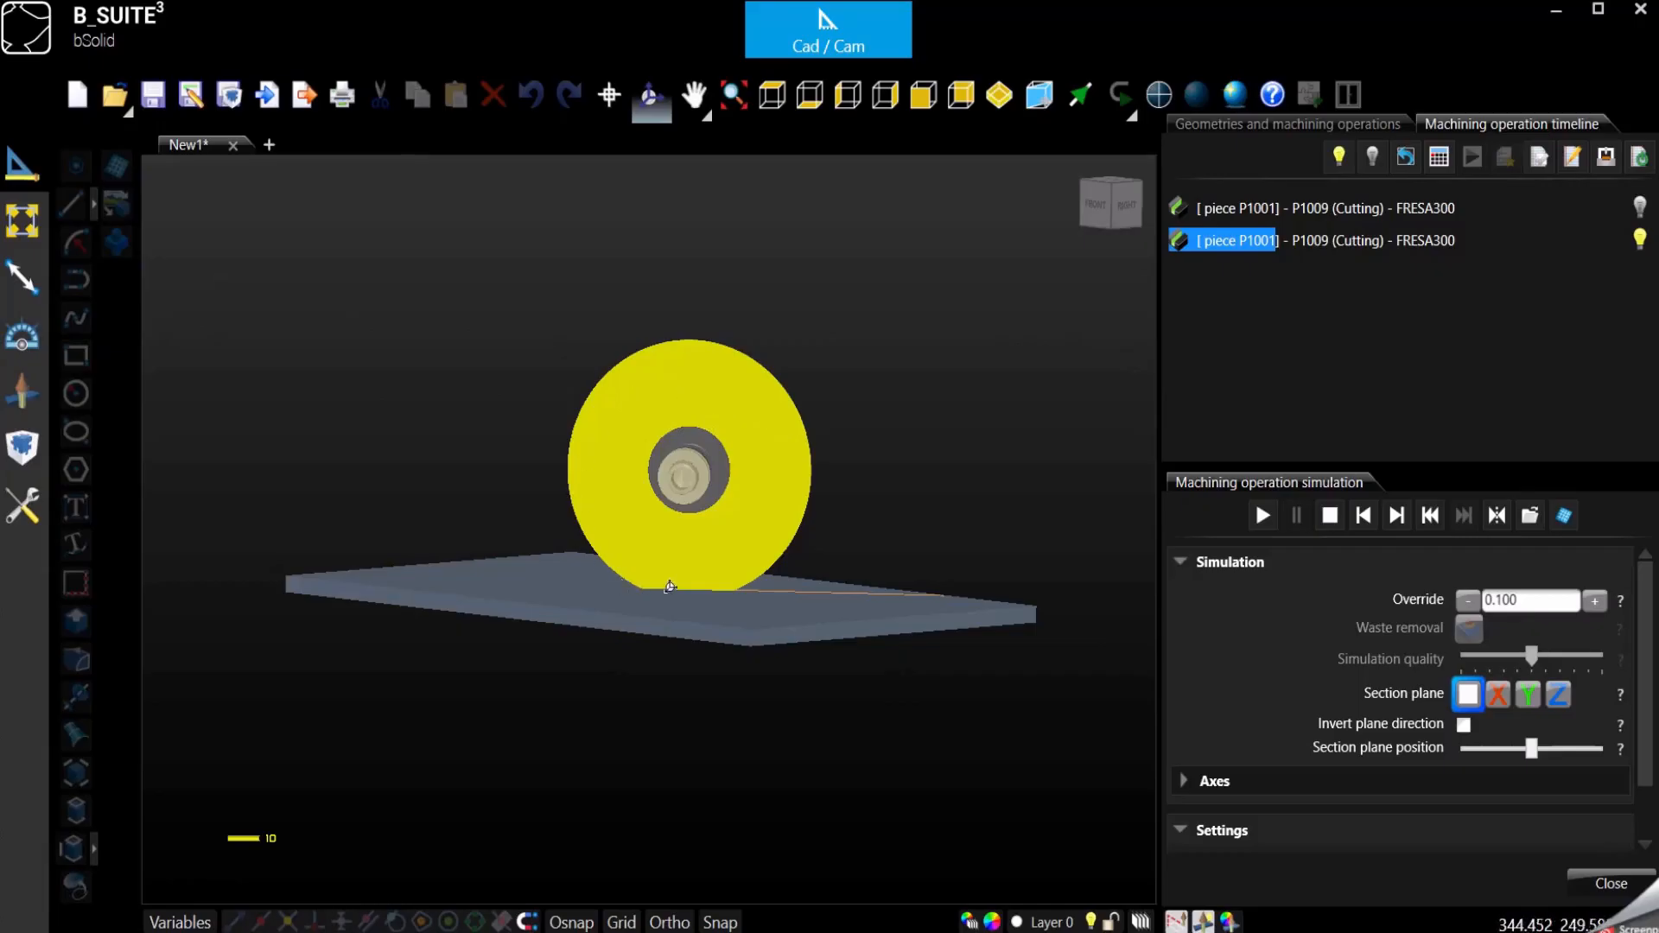
drag(591, 550, 612, 583)
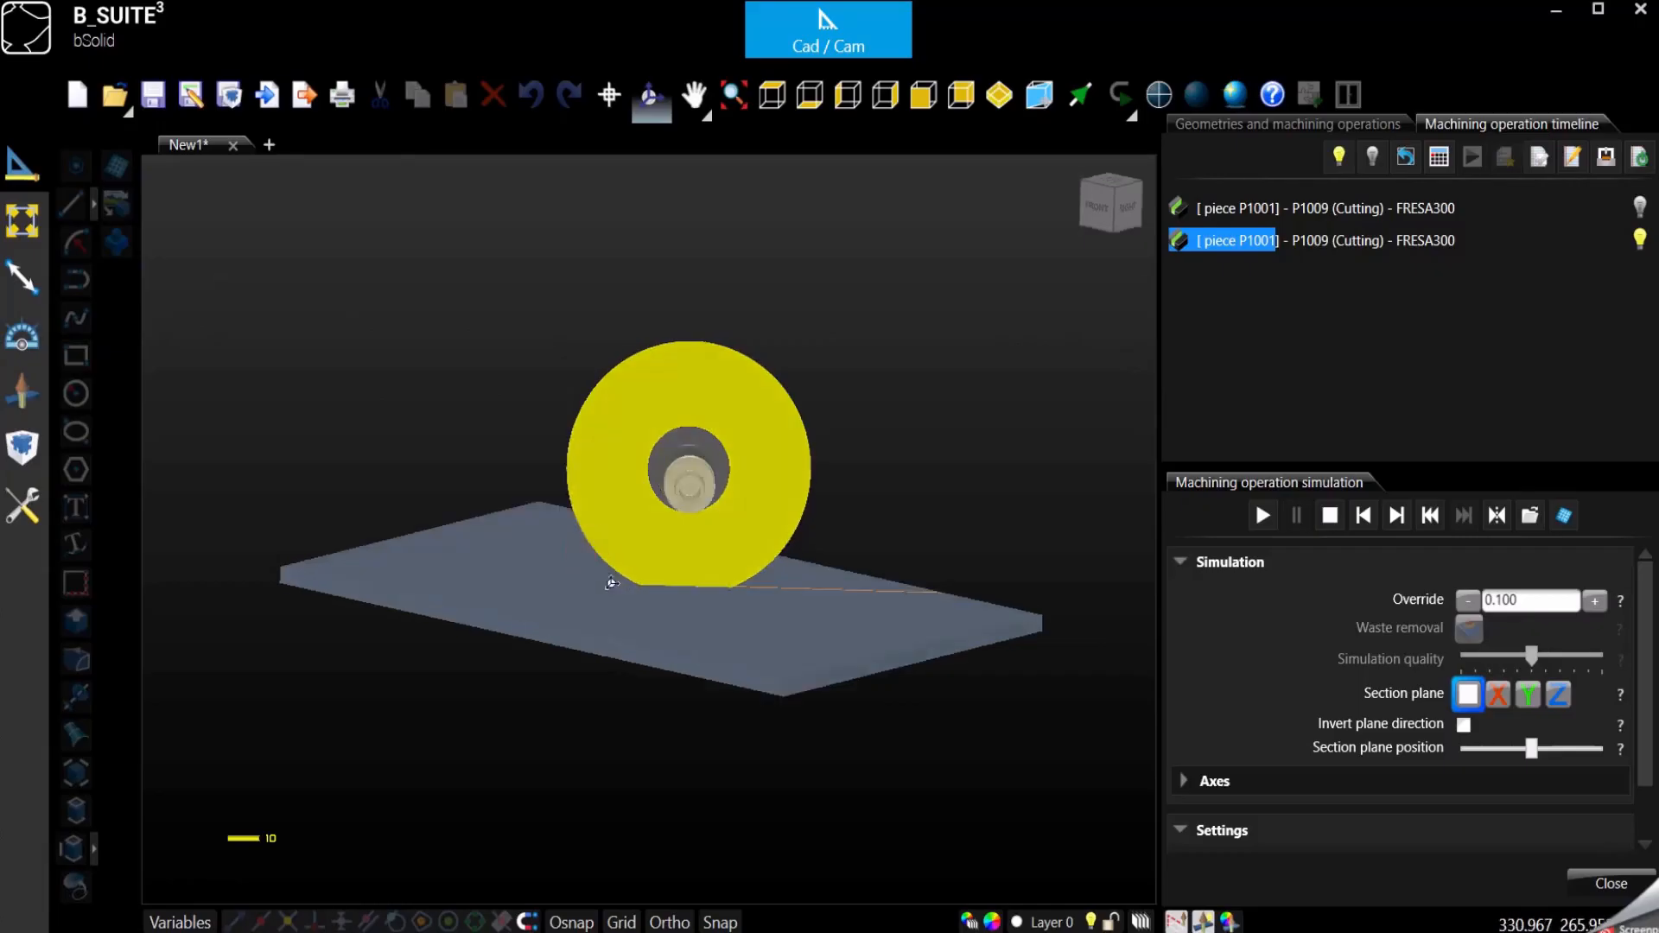
drag(685, 662, 687, 620)
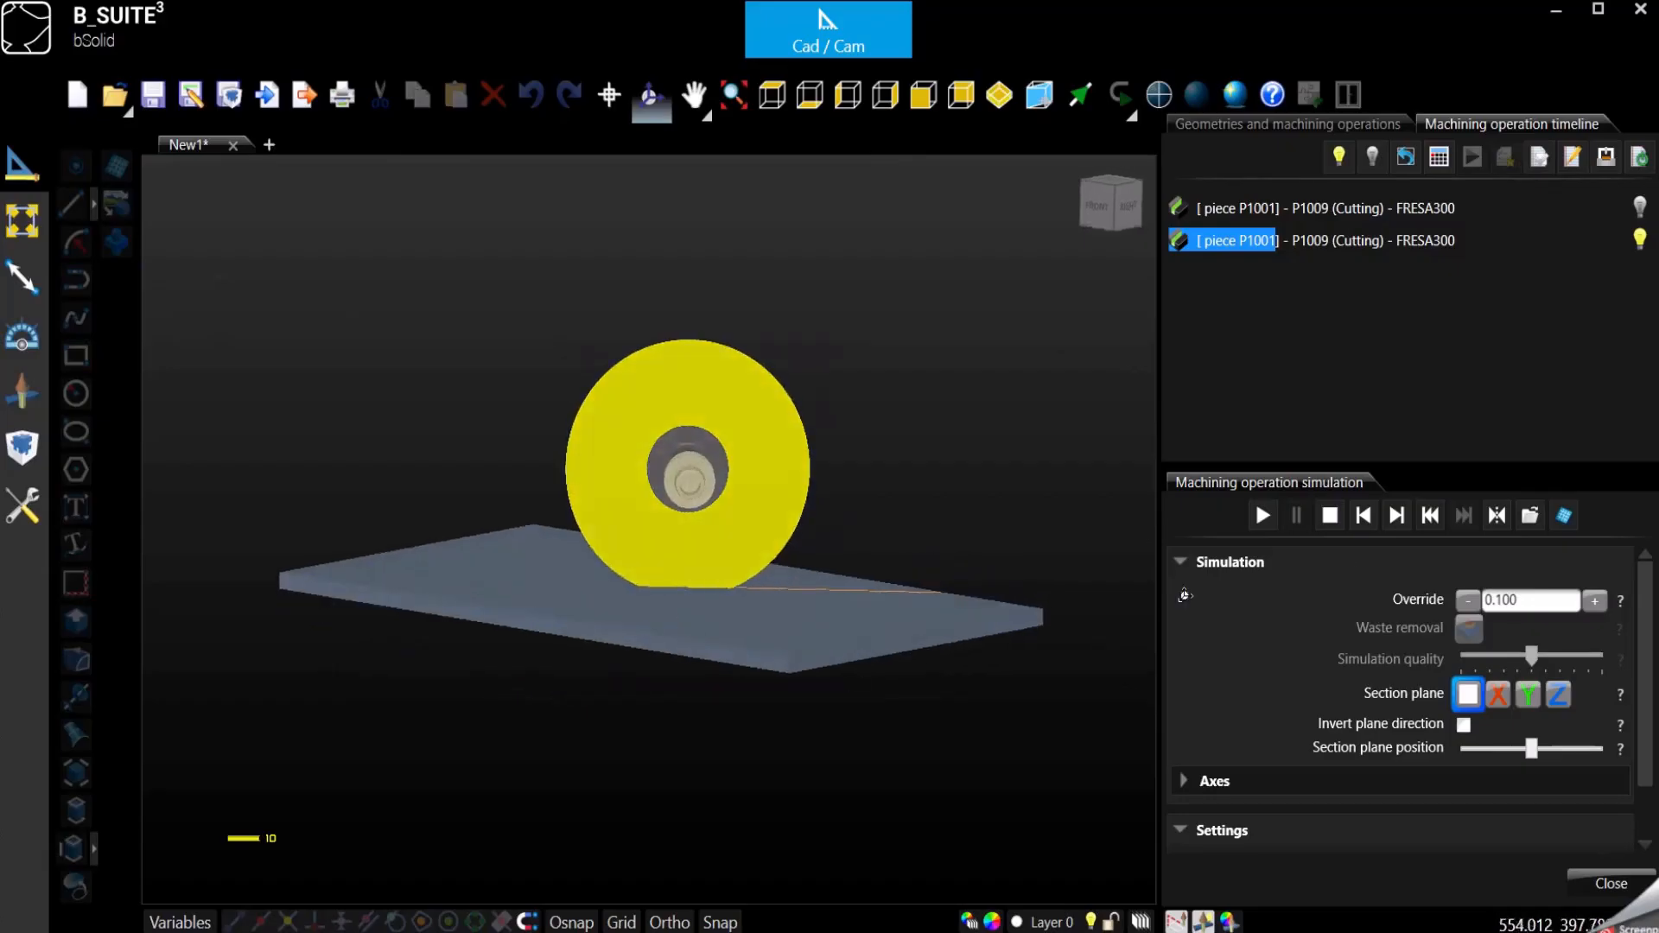
click(1264, 516)
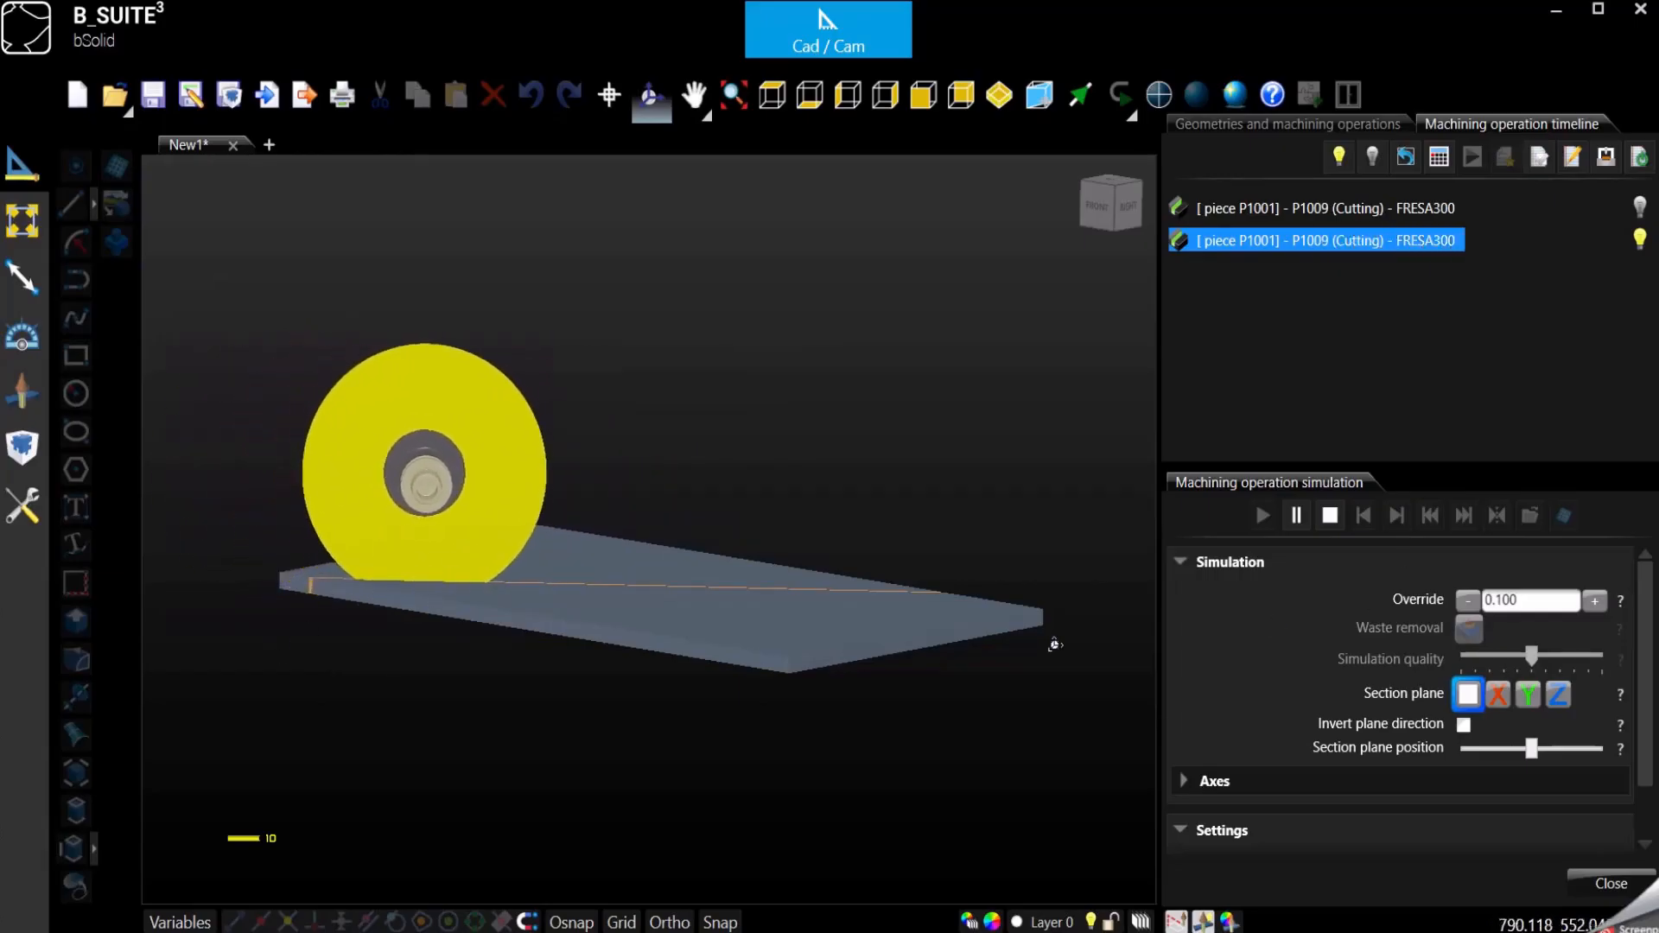
click(1297, 517)
- Examine the second pass from below and above while the simulation finishes, and reset and close the machining simulation
middle_drag(715, 666, 510, 531)
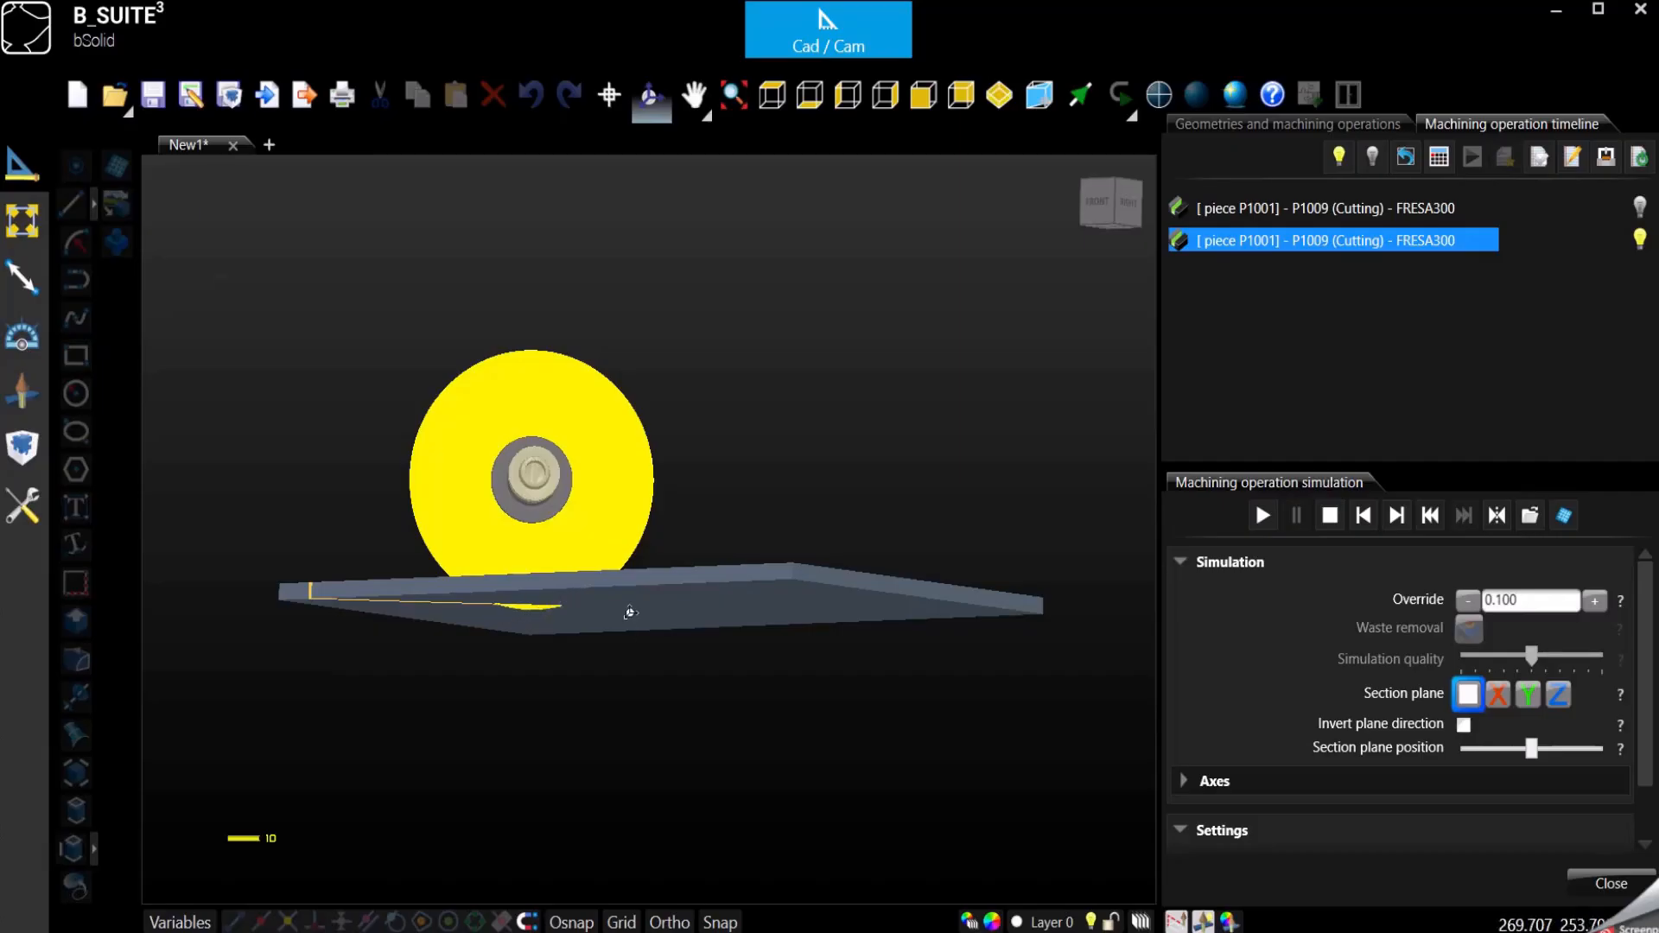
middle_drag(630, 612, 581, 607)
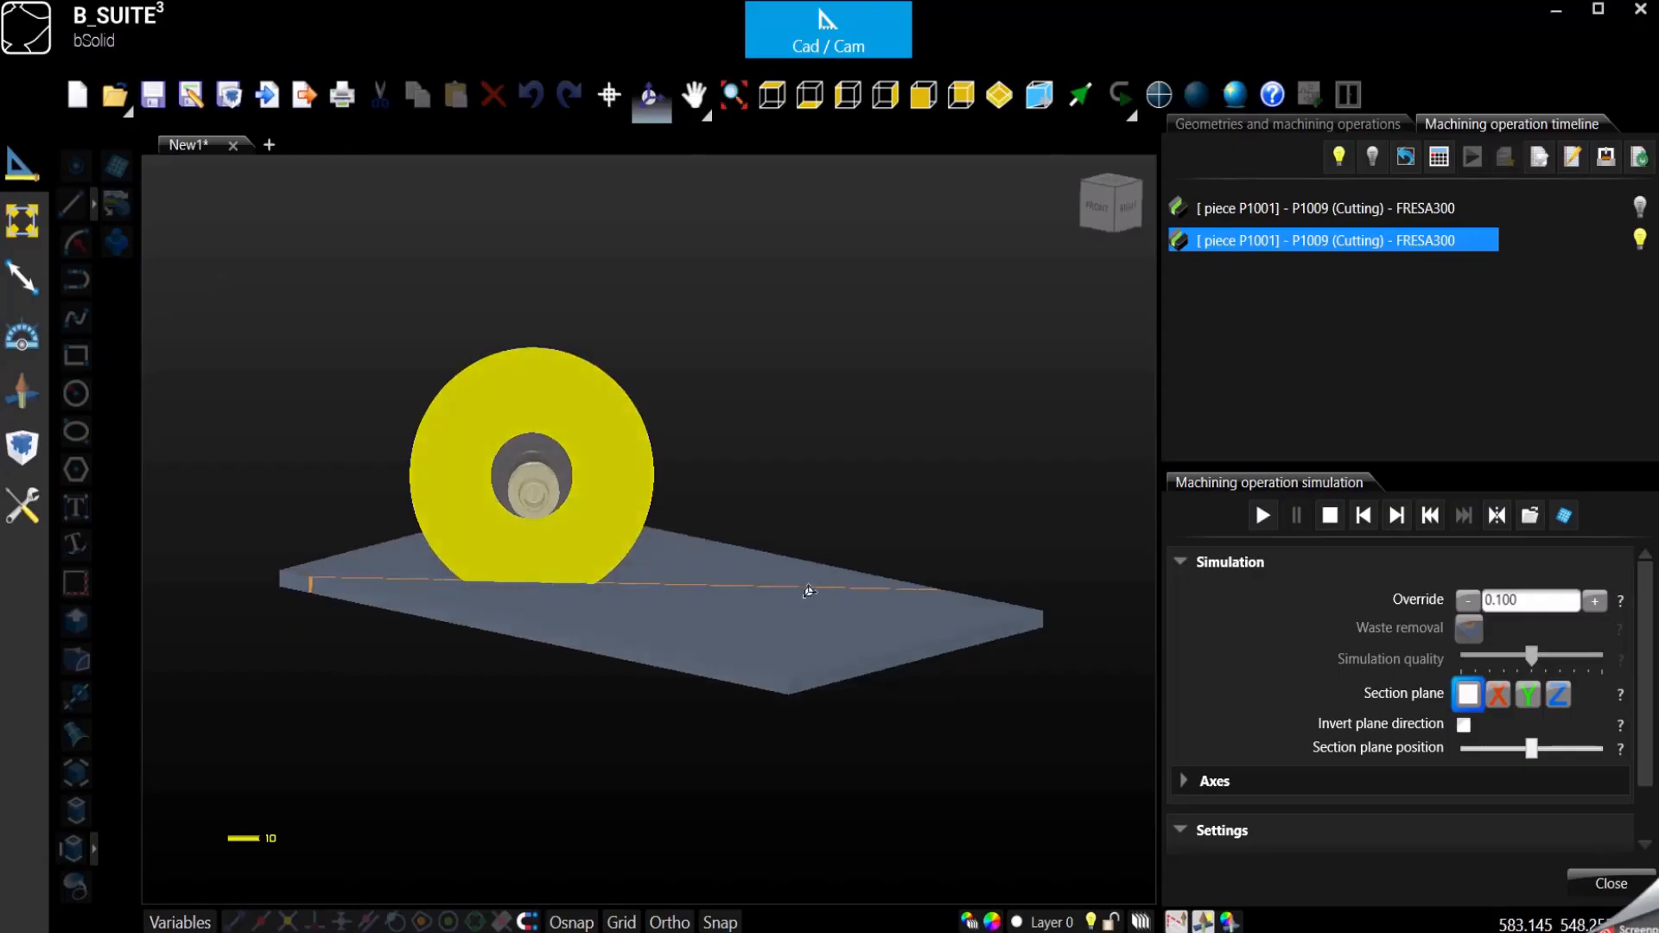
middle_drag(637, 654, 627, 578)
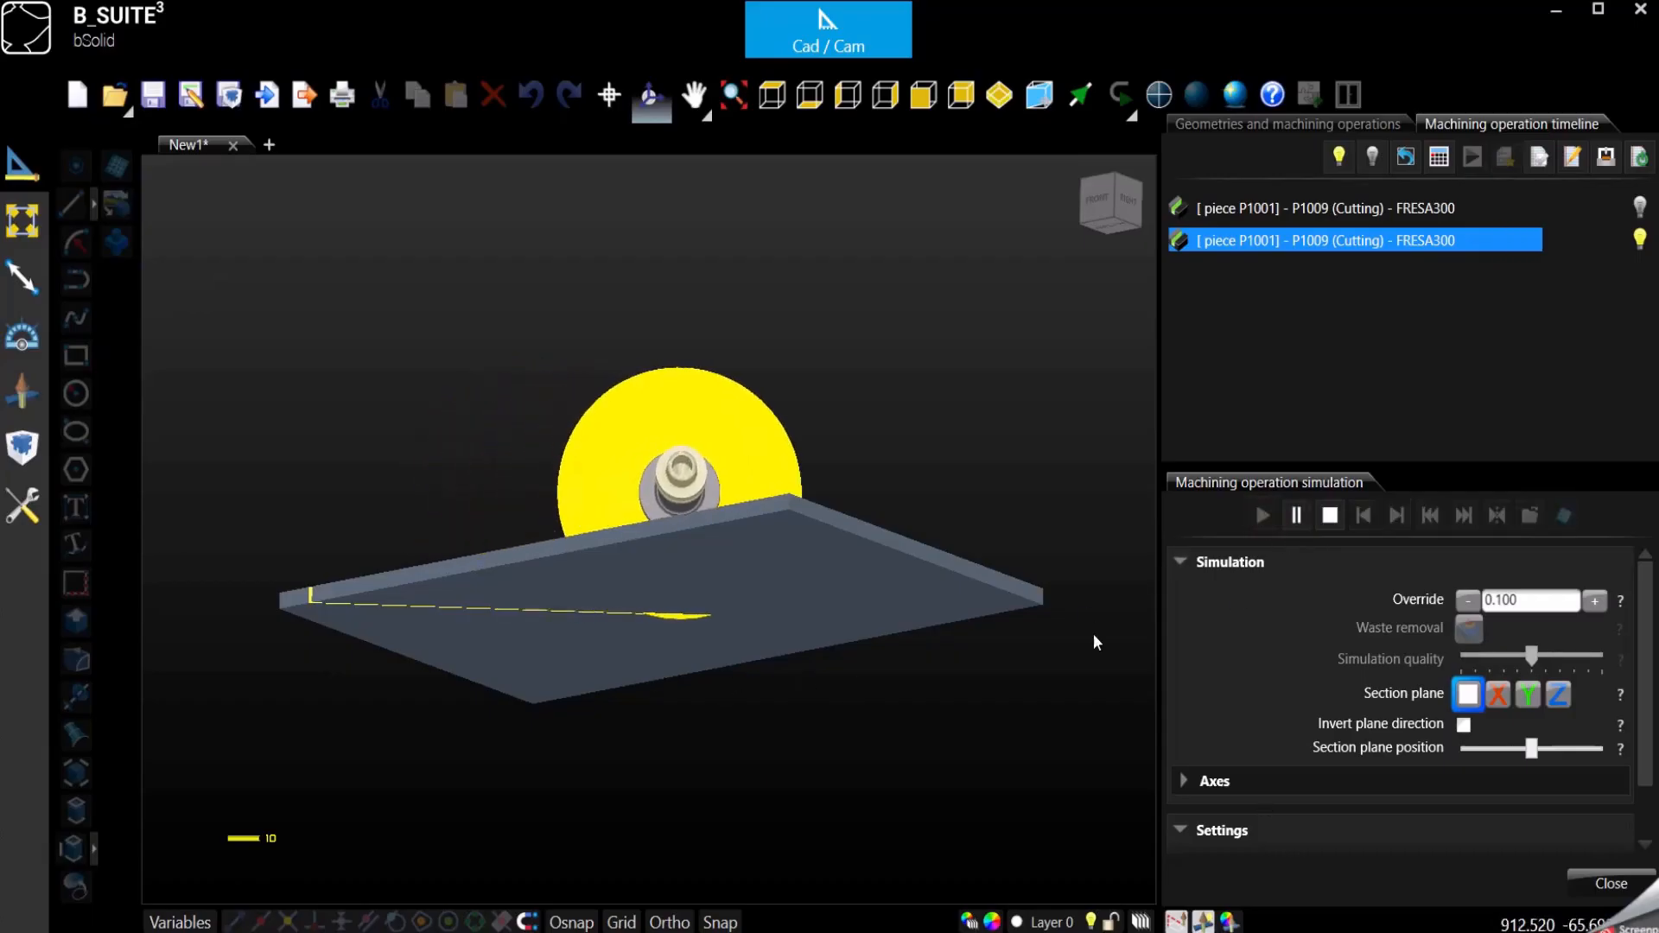
drag(895, 565, 934, 707)
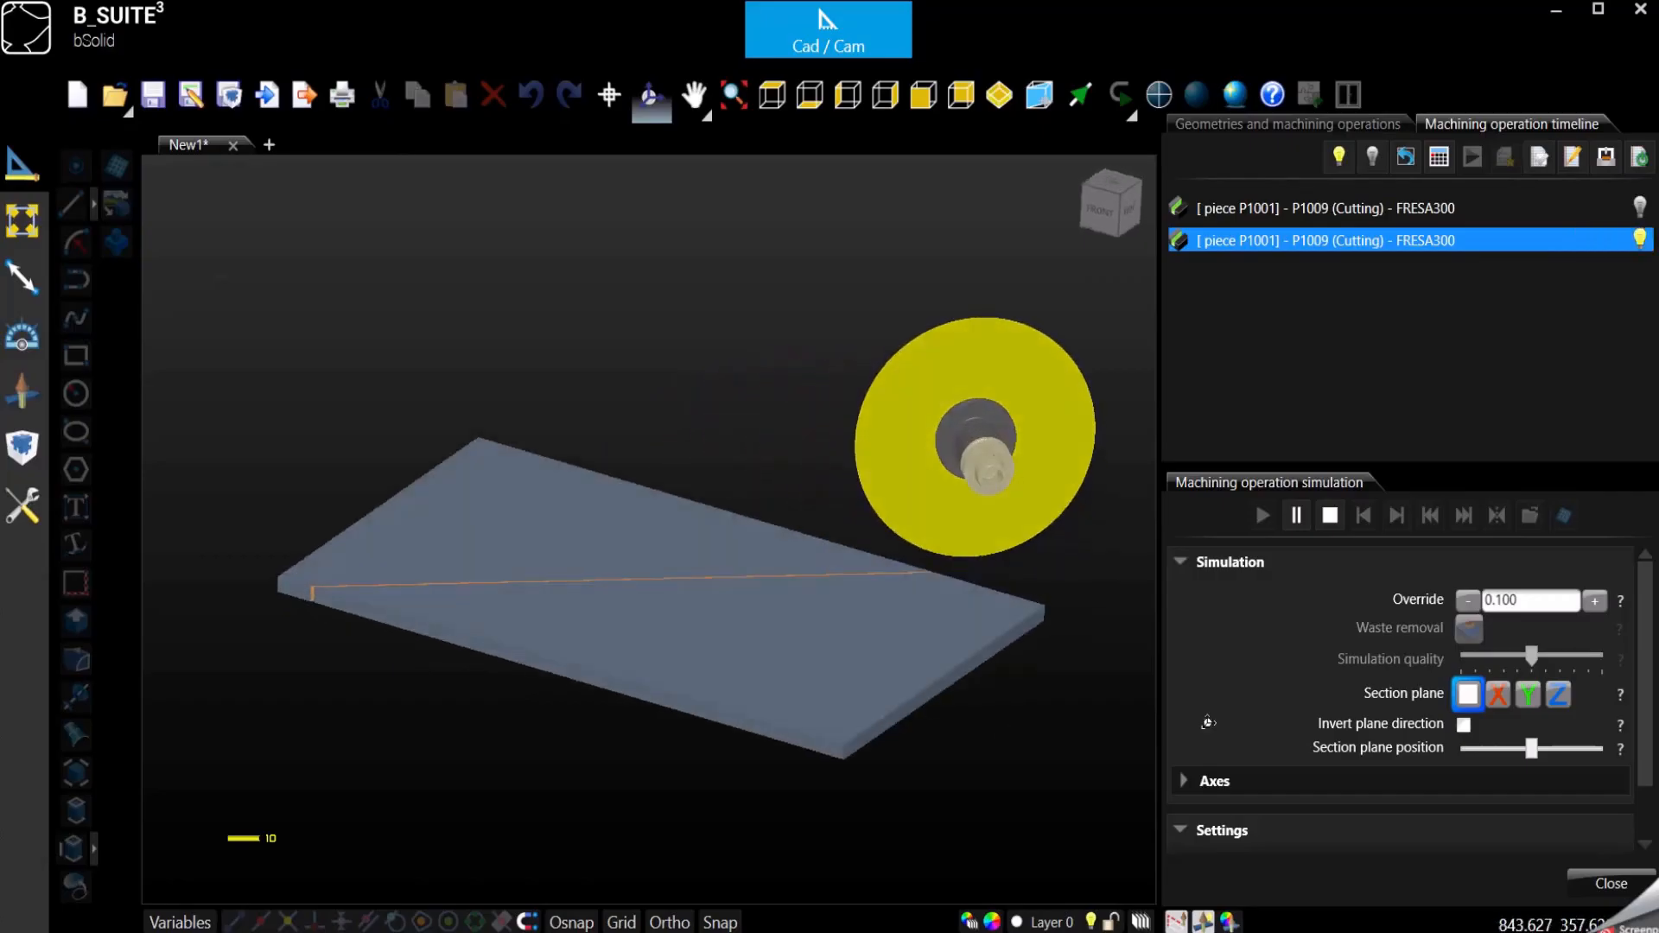
click(1330, 515)
click(1615, 882)
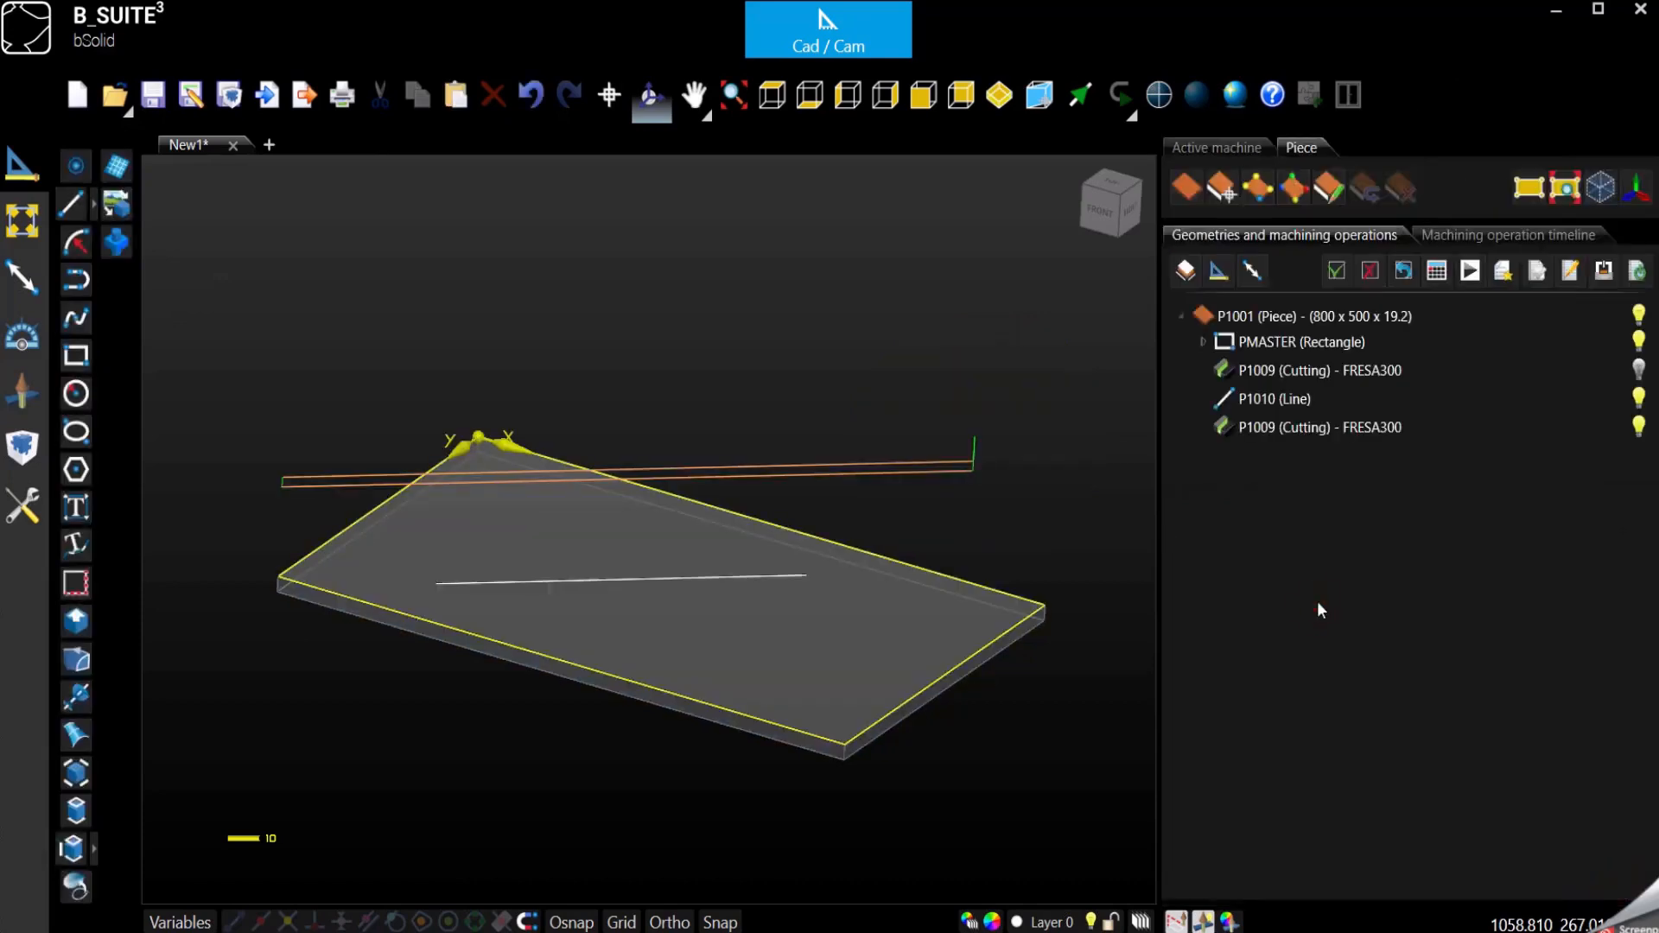
- Reopen the copied cutting operation, turn off the use of tool data for speeds, and review the machining, plunge, lead-in/lead-out and rotation speeds
click(1309, 429)
double_click(1308, 428)
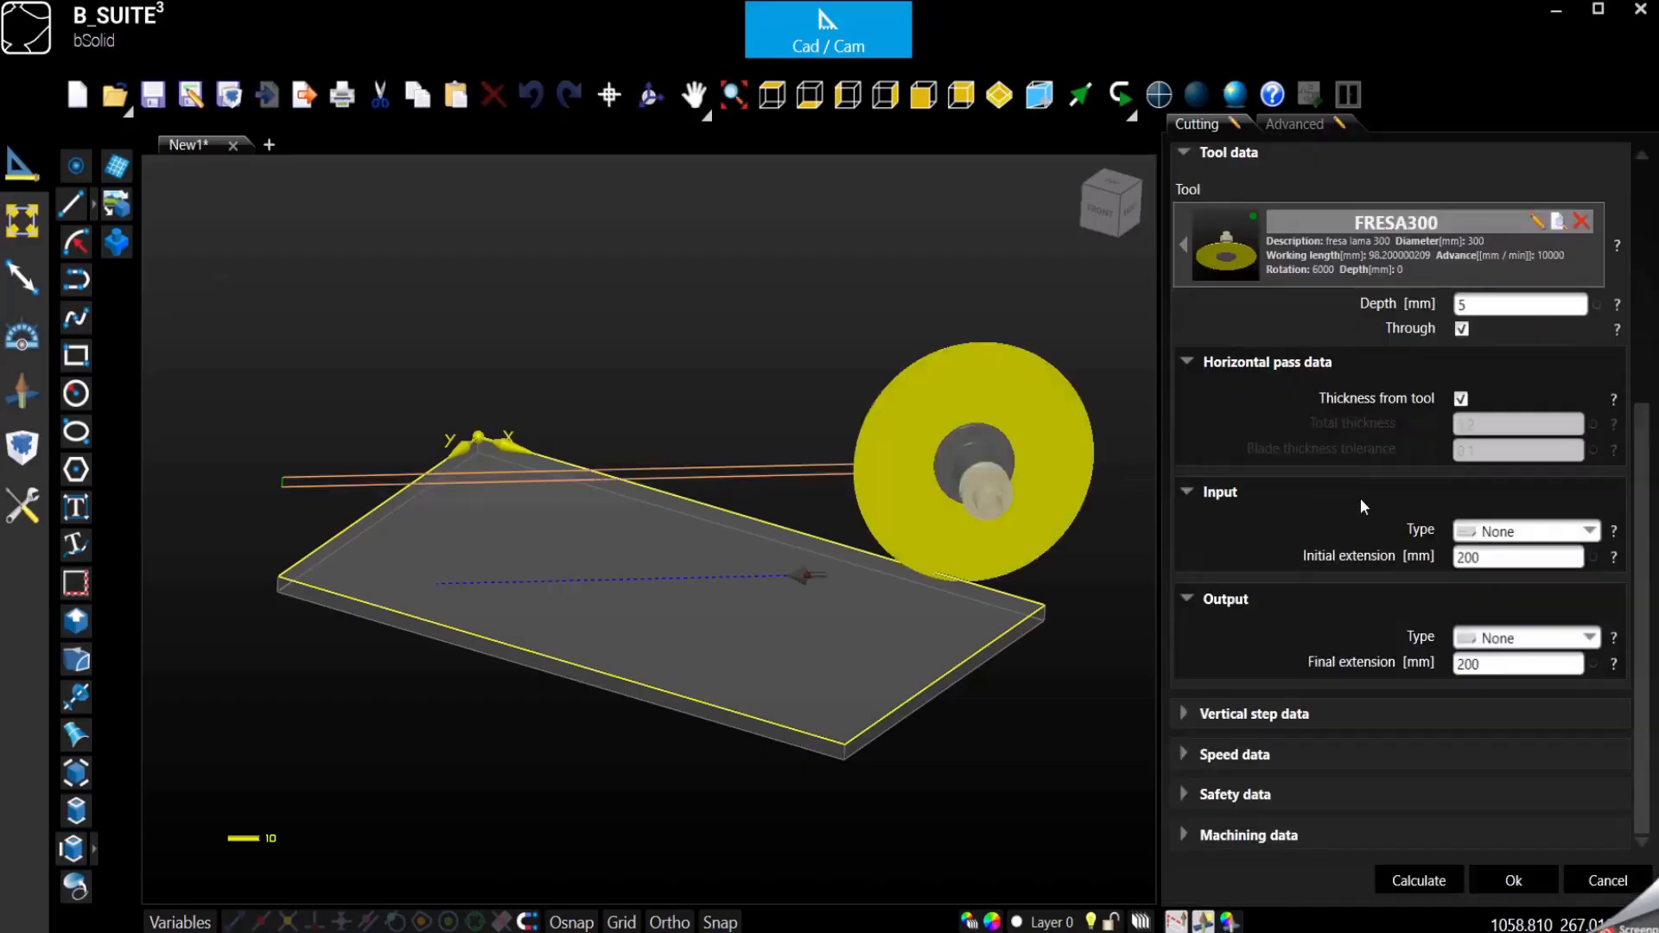
click(1185, 754)
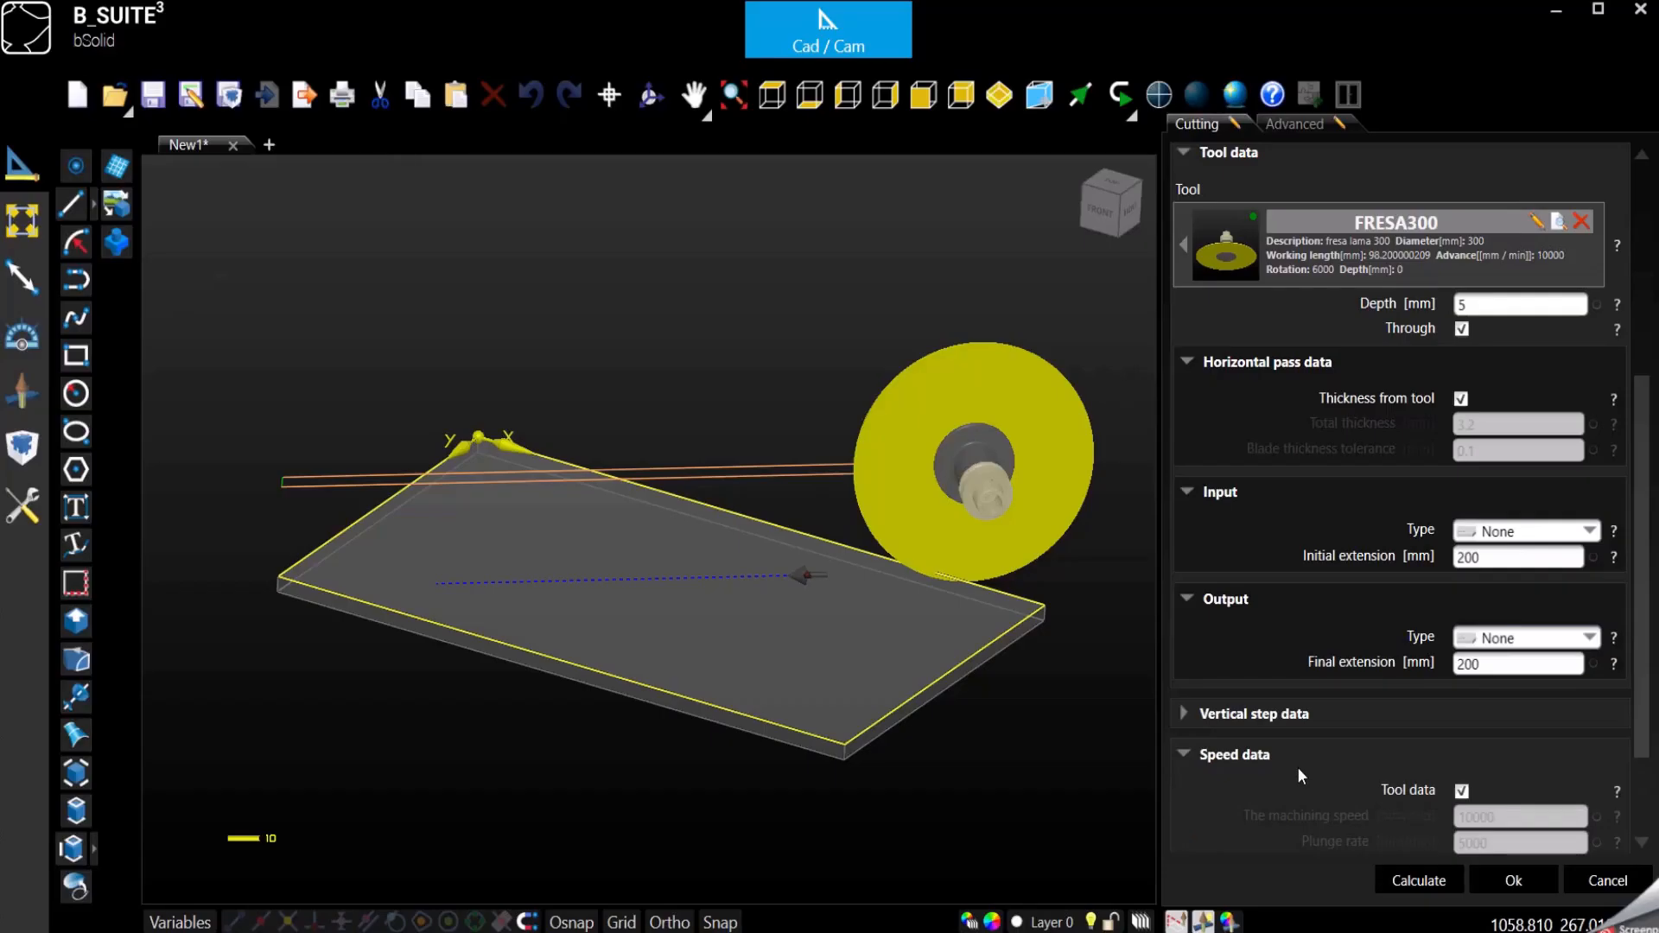
scroll(1298, 766, down, 3)
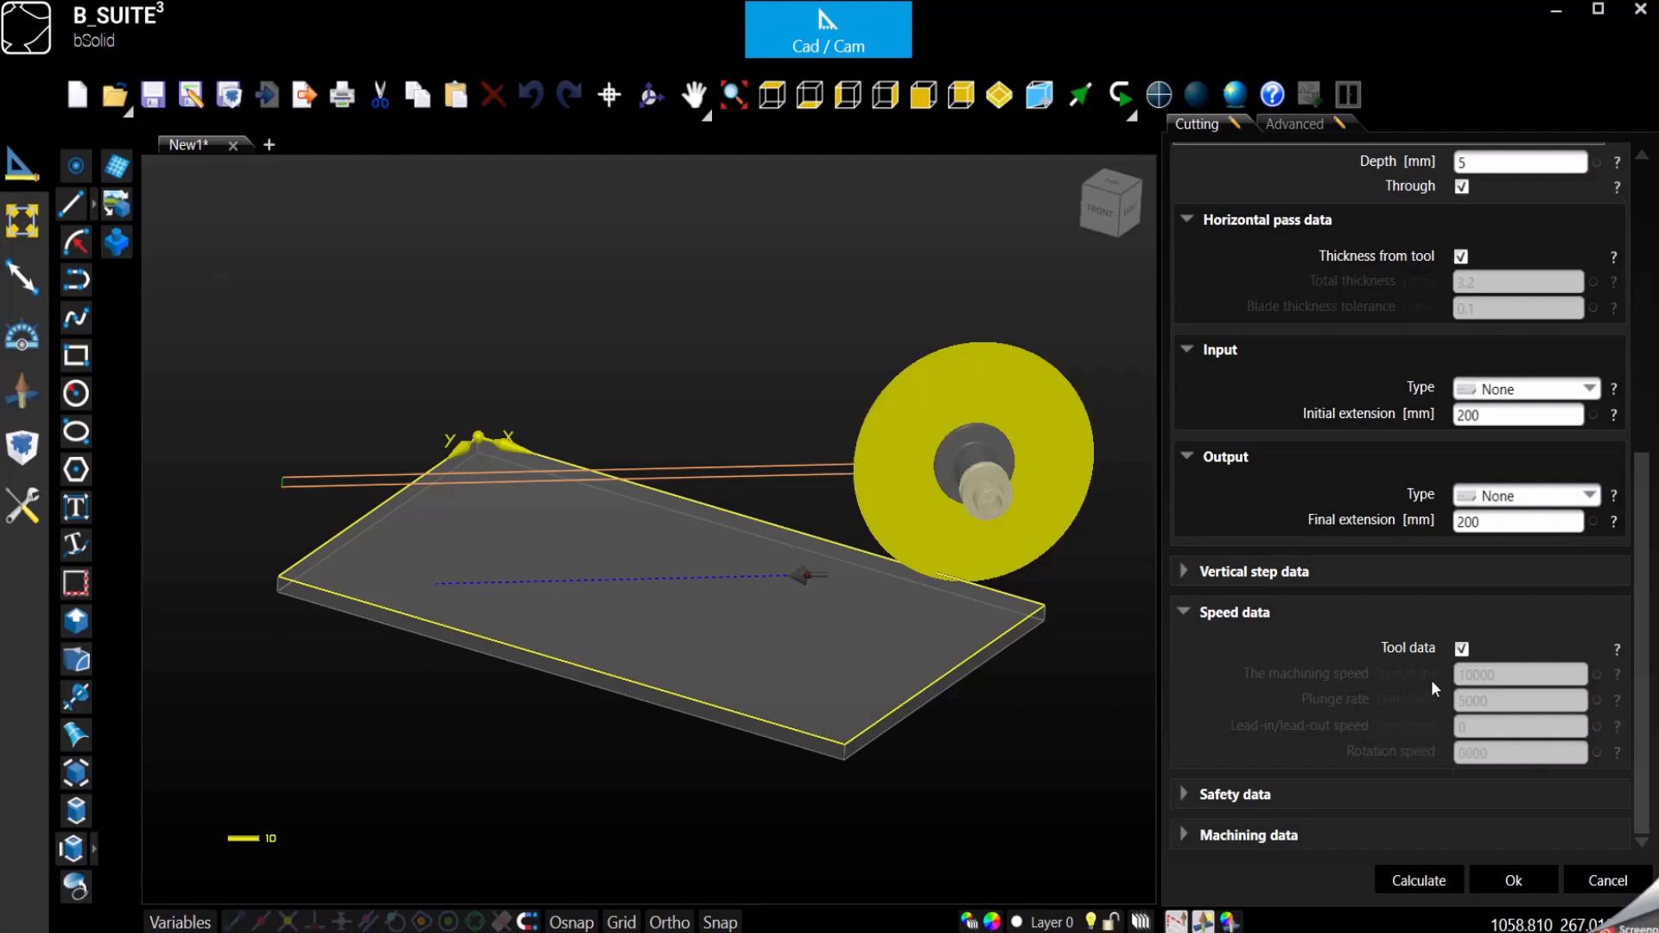
click(1463, 649)
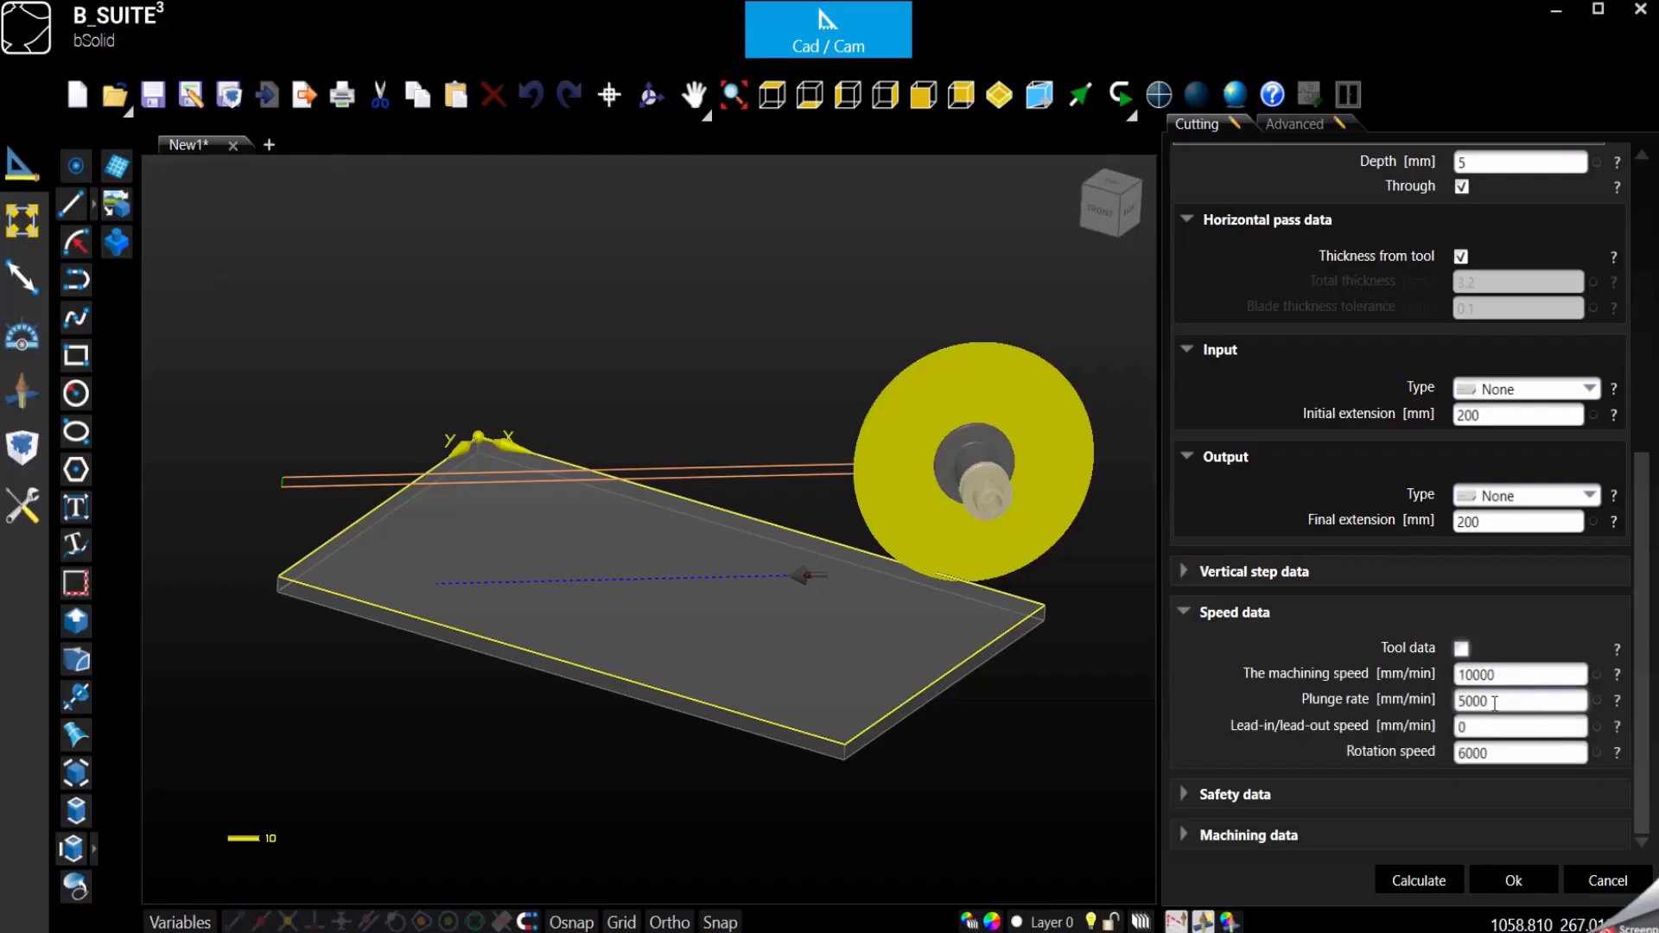
click(1494, 703)
click(1483, 729)
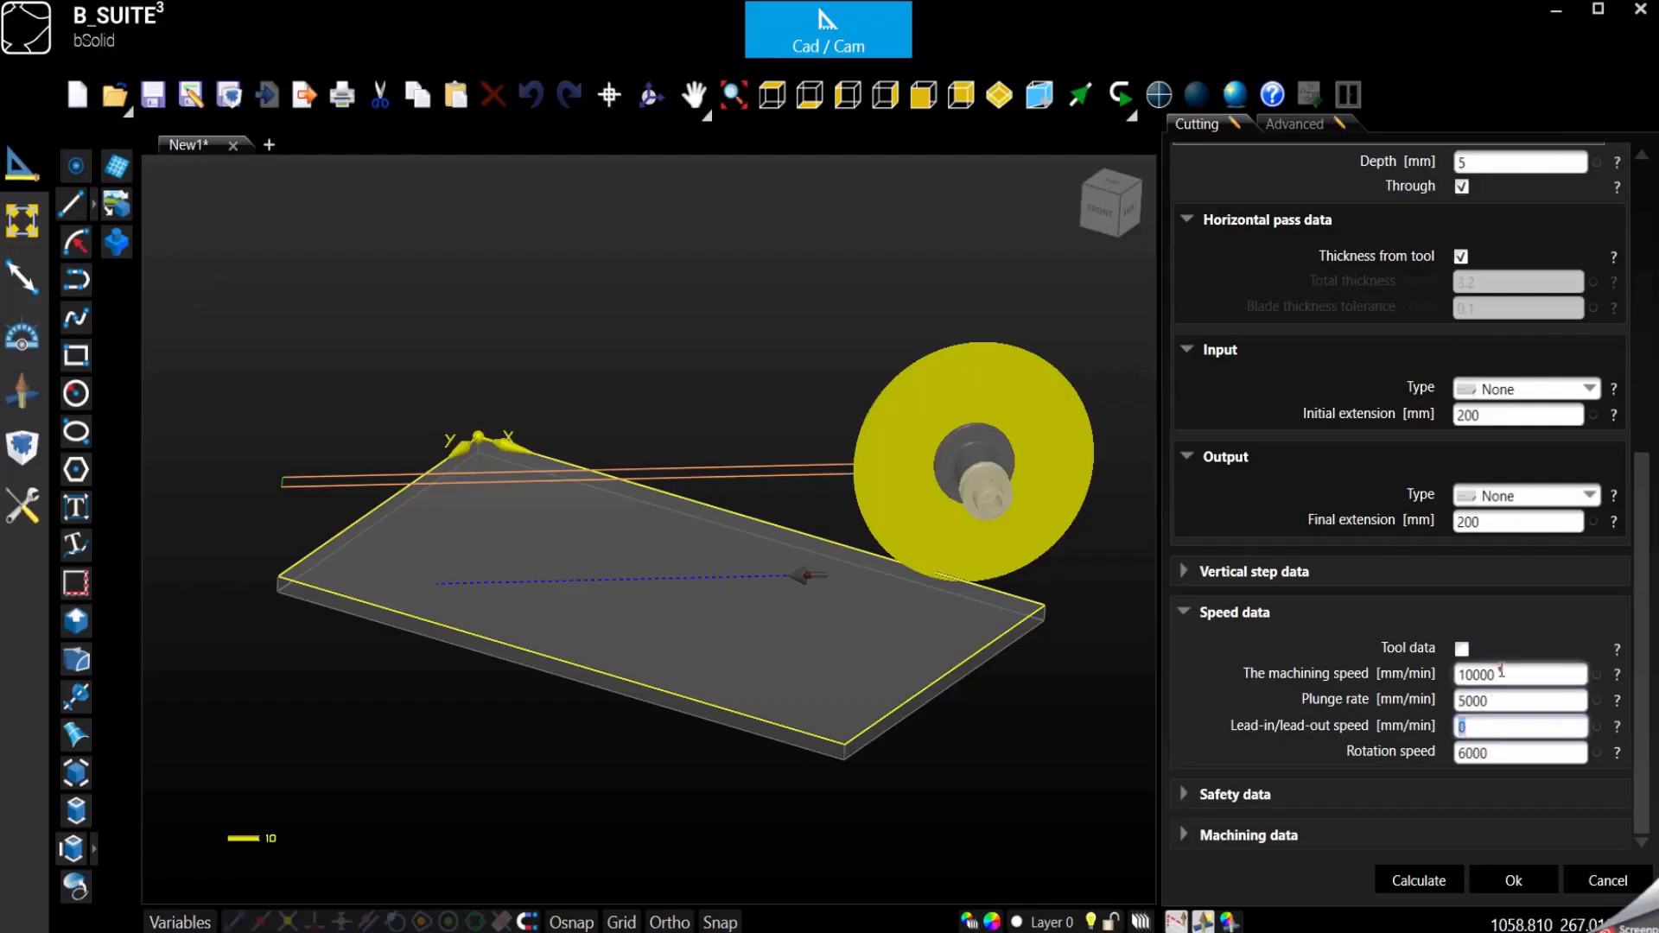
click(1500, 673)
click(1501, 704)
click(1479, 753)
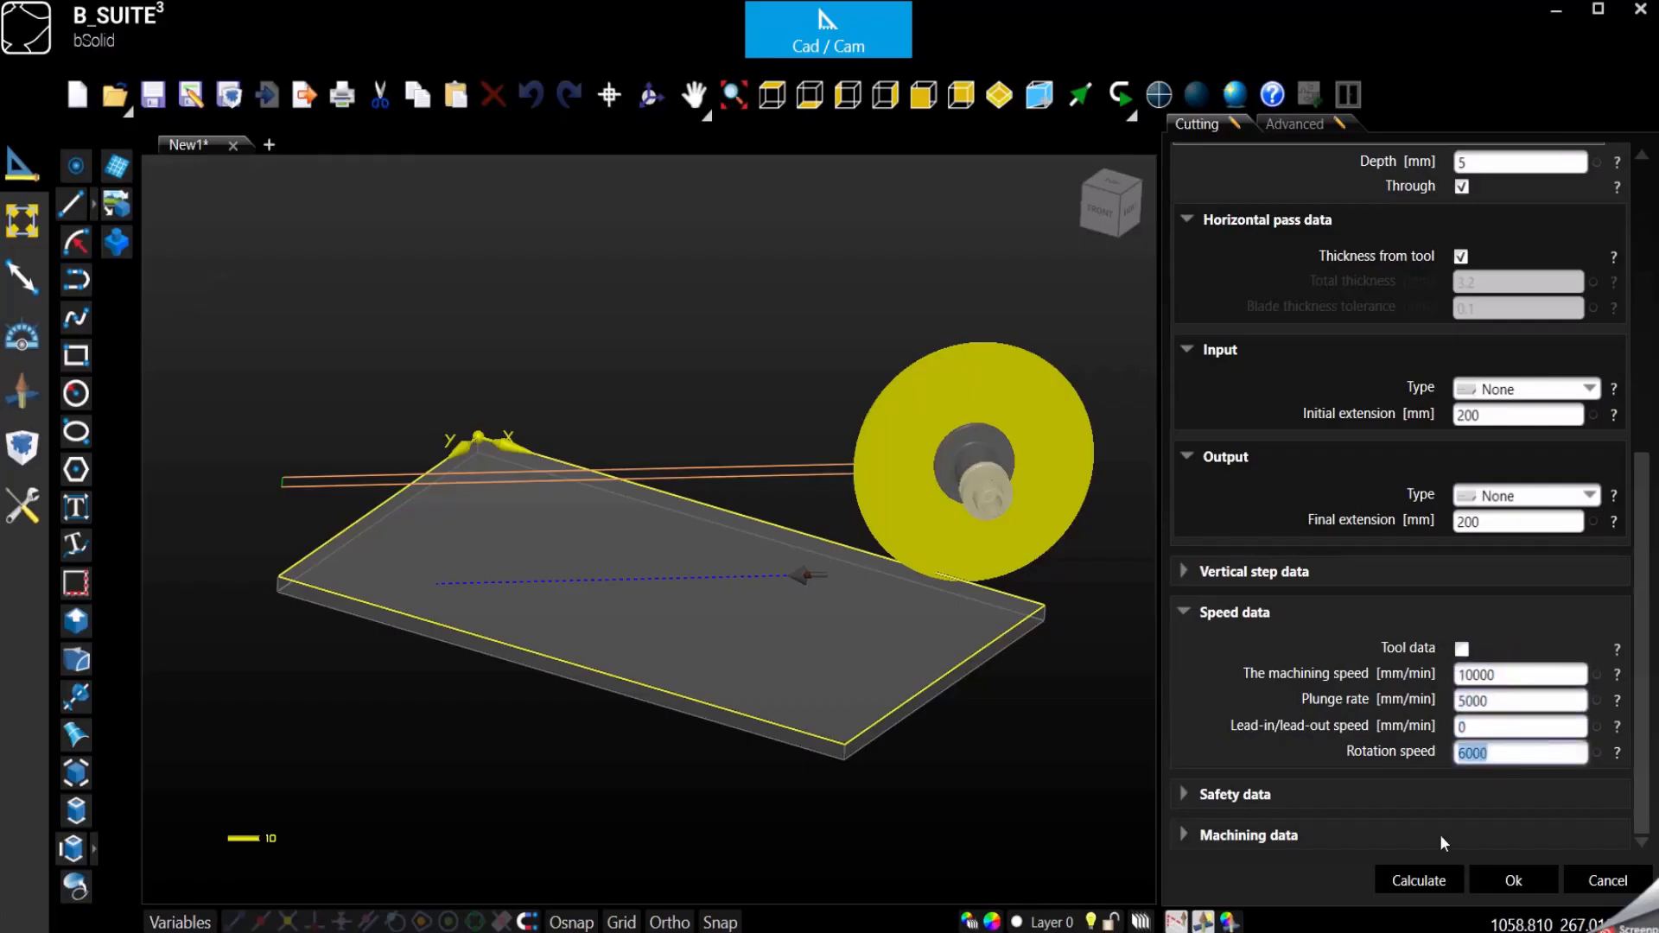
click(1183, 612)
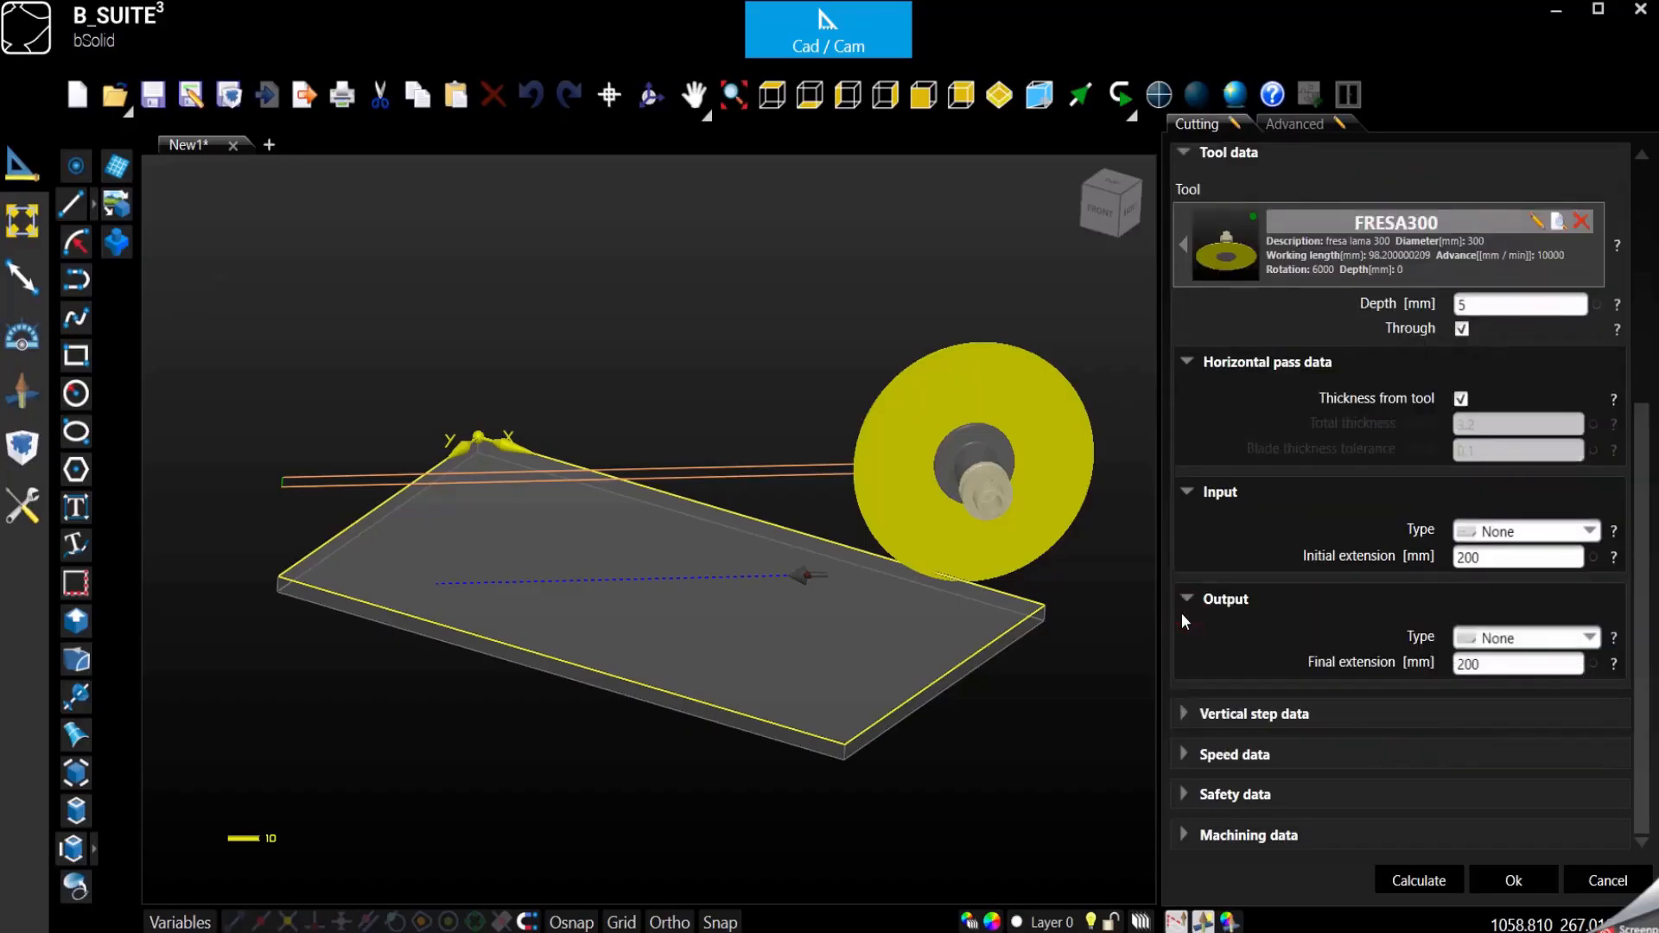
- Turn off taking the safety data from the tool and review the jig and uniclamp safety distances
click(1190, 794)
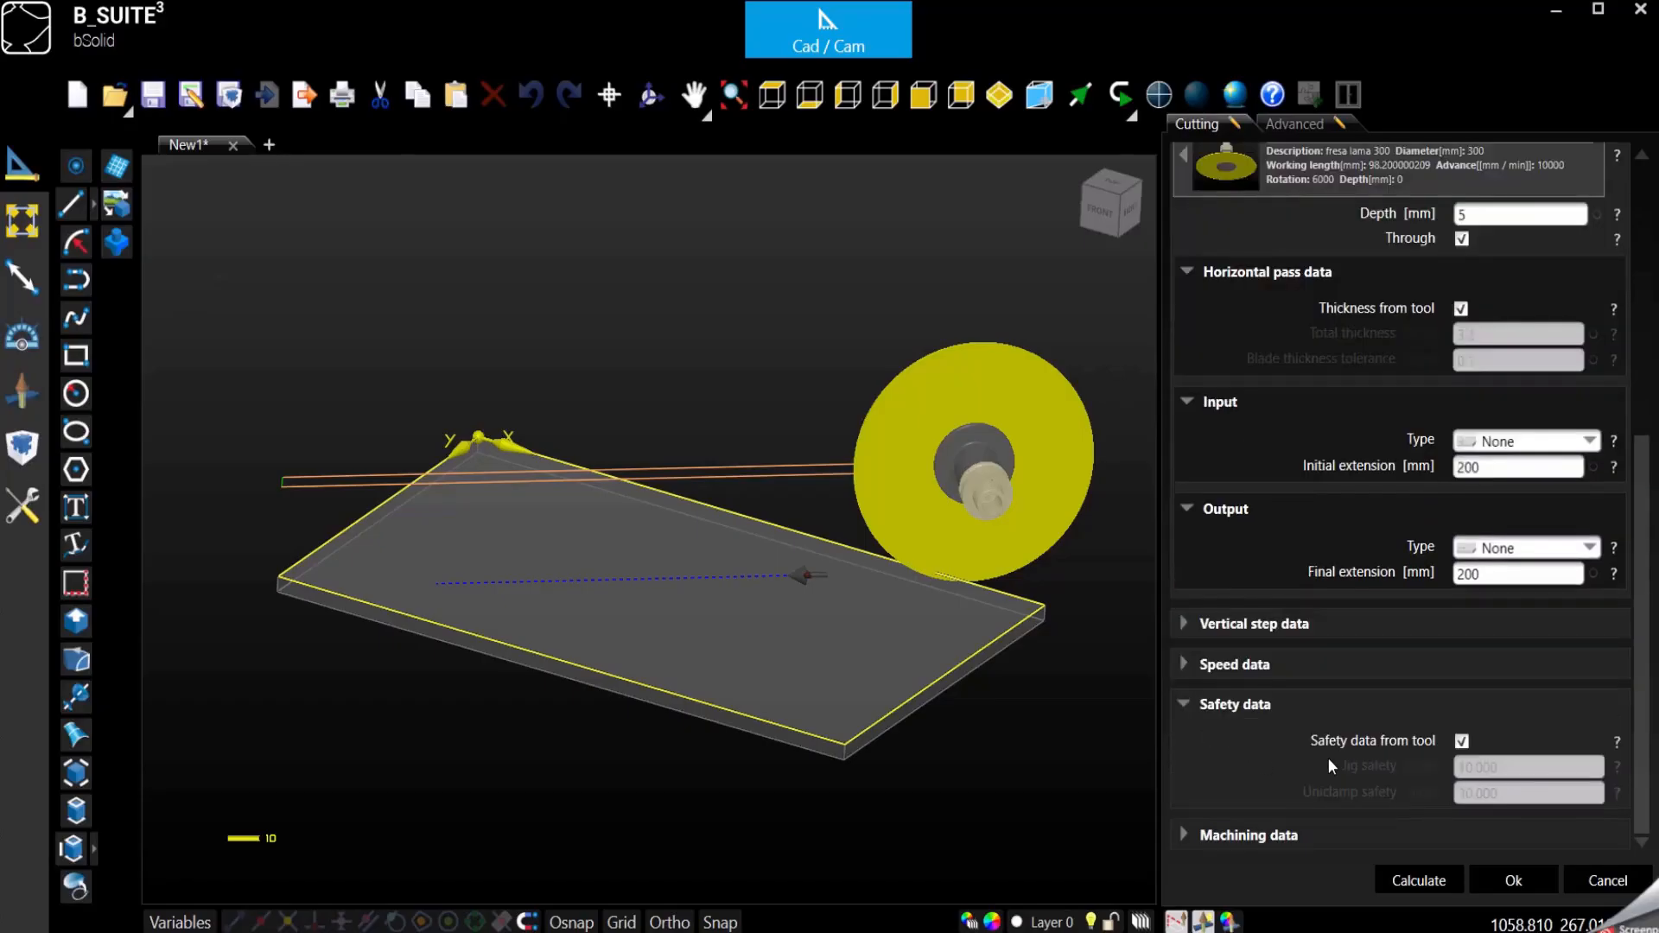
click(1461, 742)
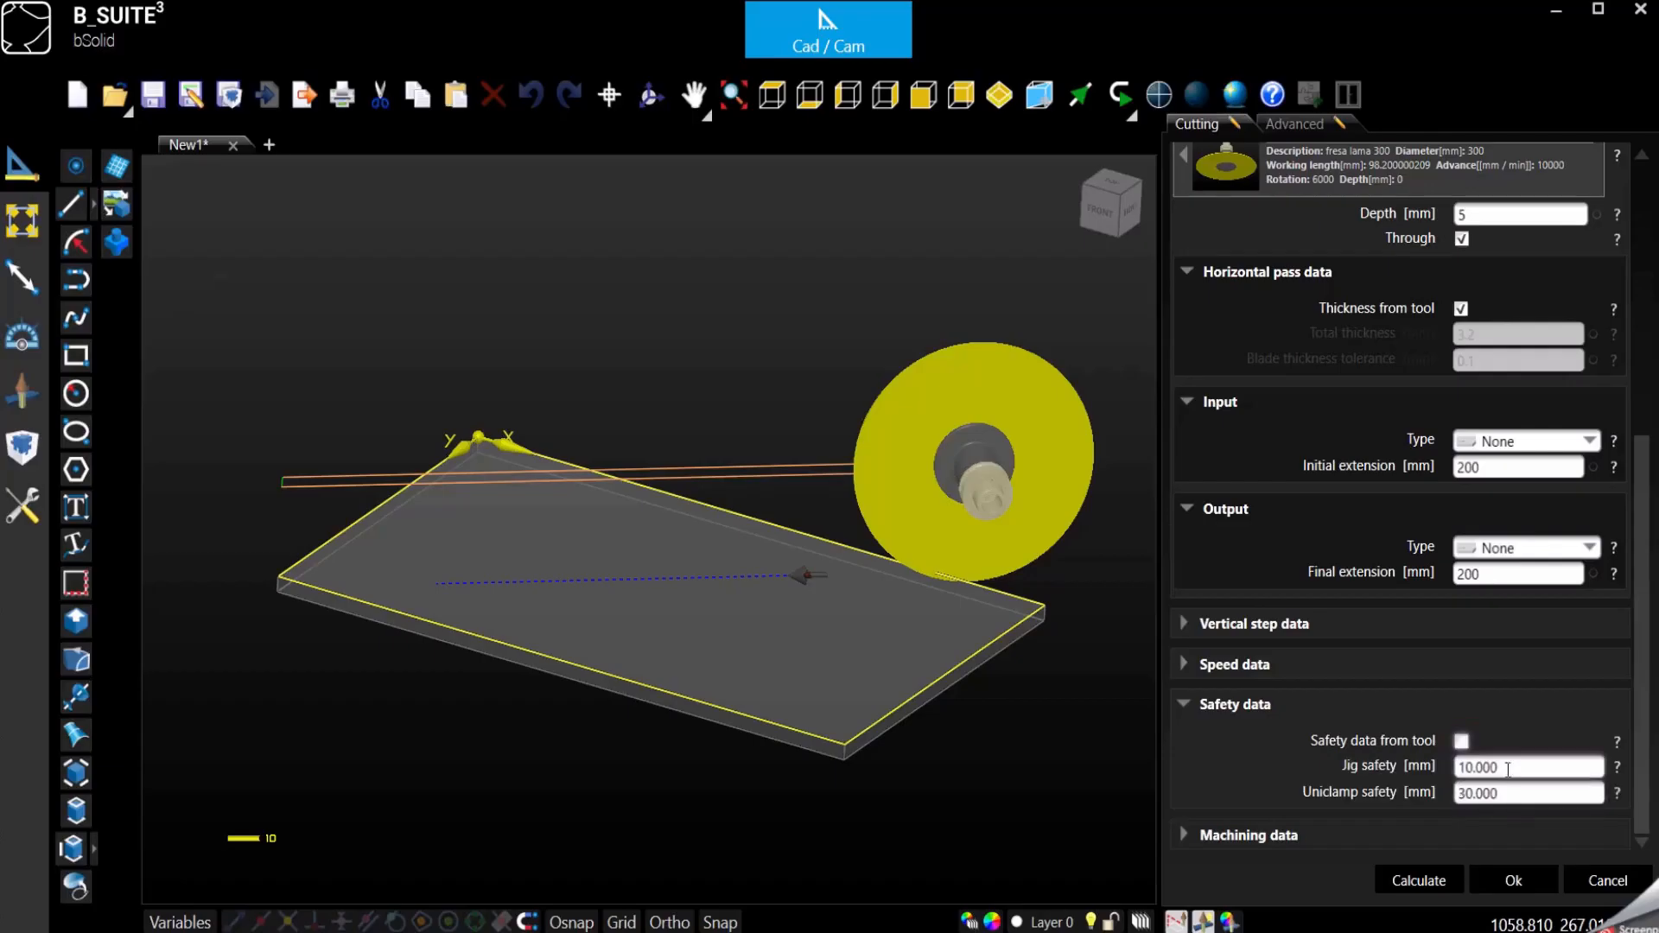
key(Tab)
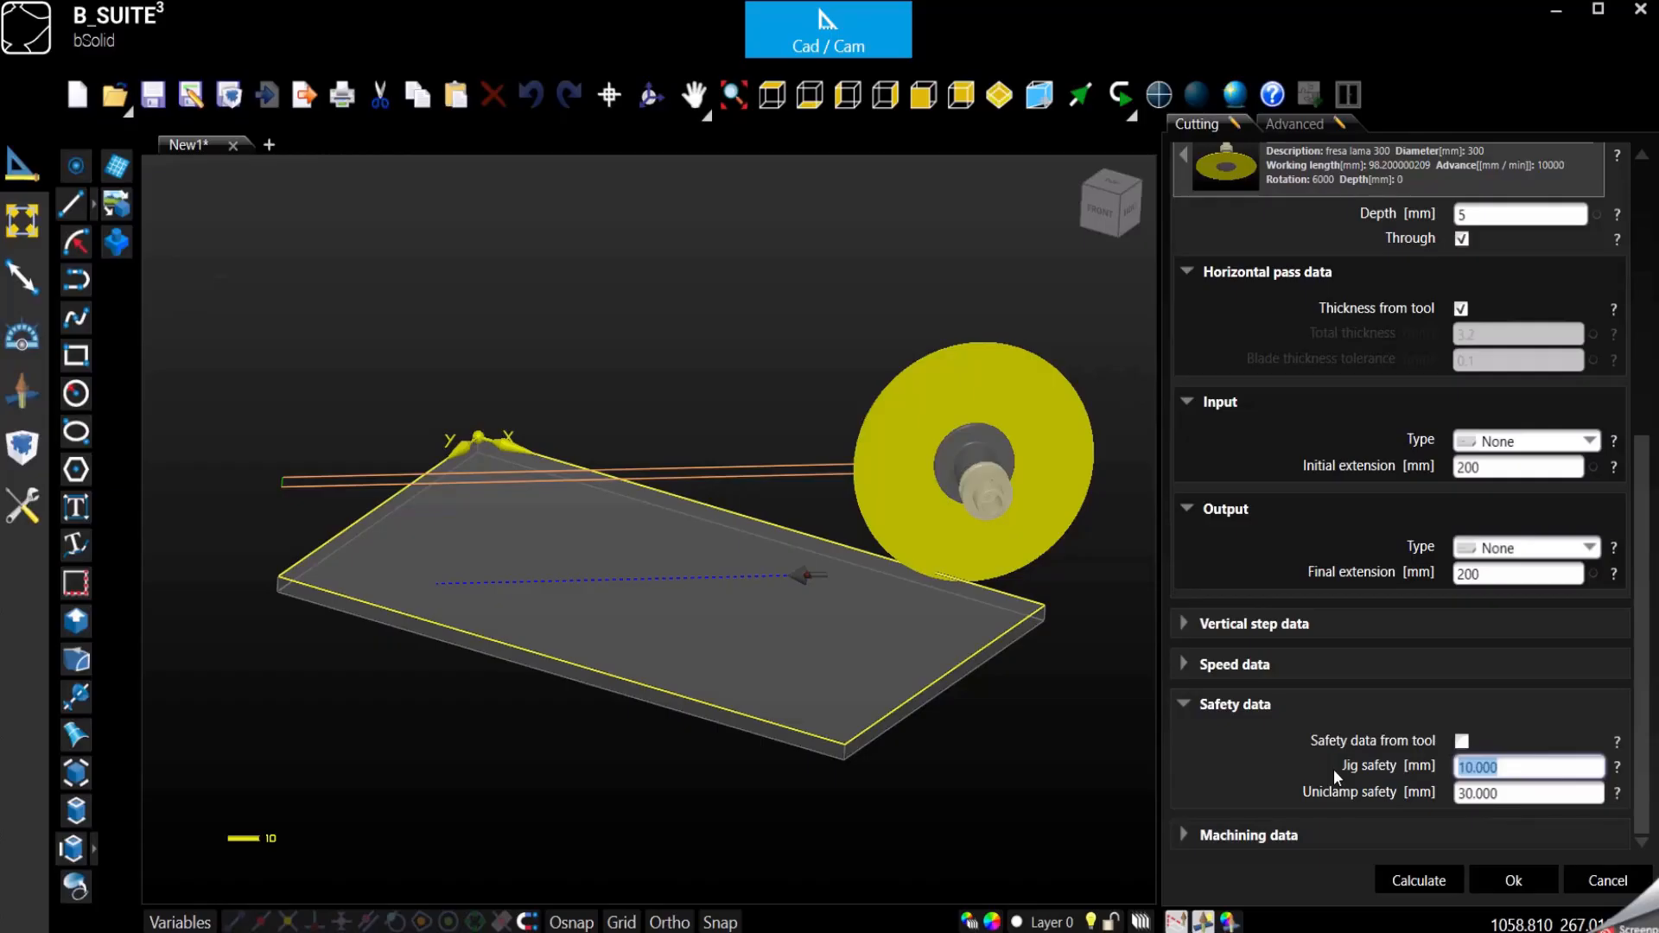
click(1183, 706)
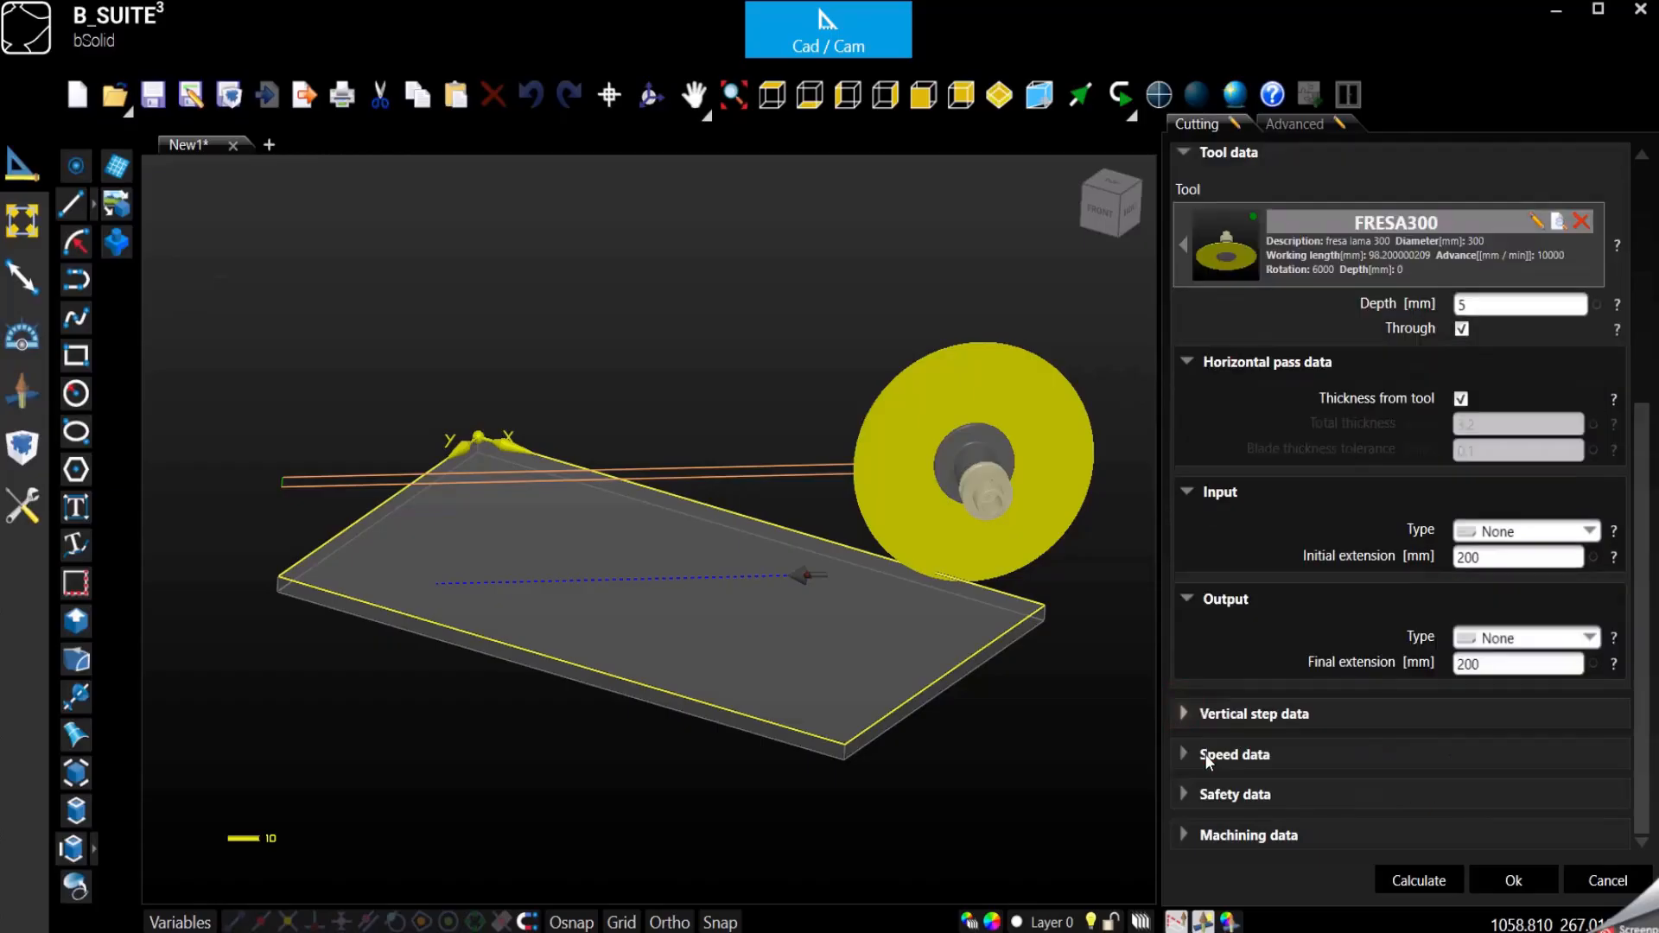
- View the blade edge-on from the side and set the AZ angle in the machining data to 45
click(1182, 835)
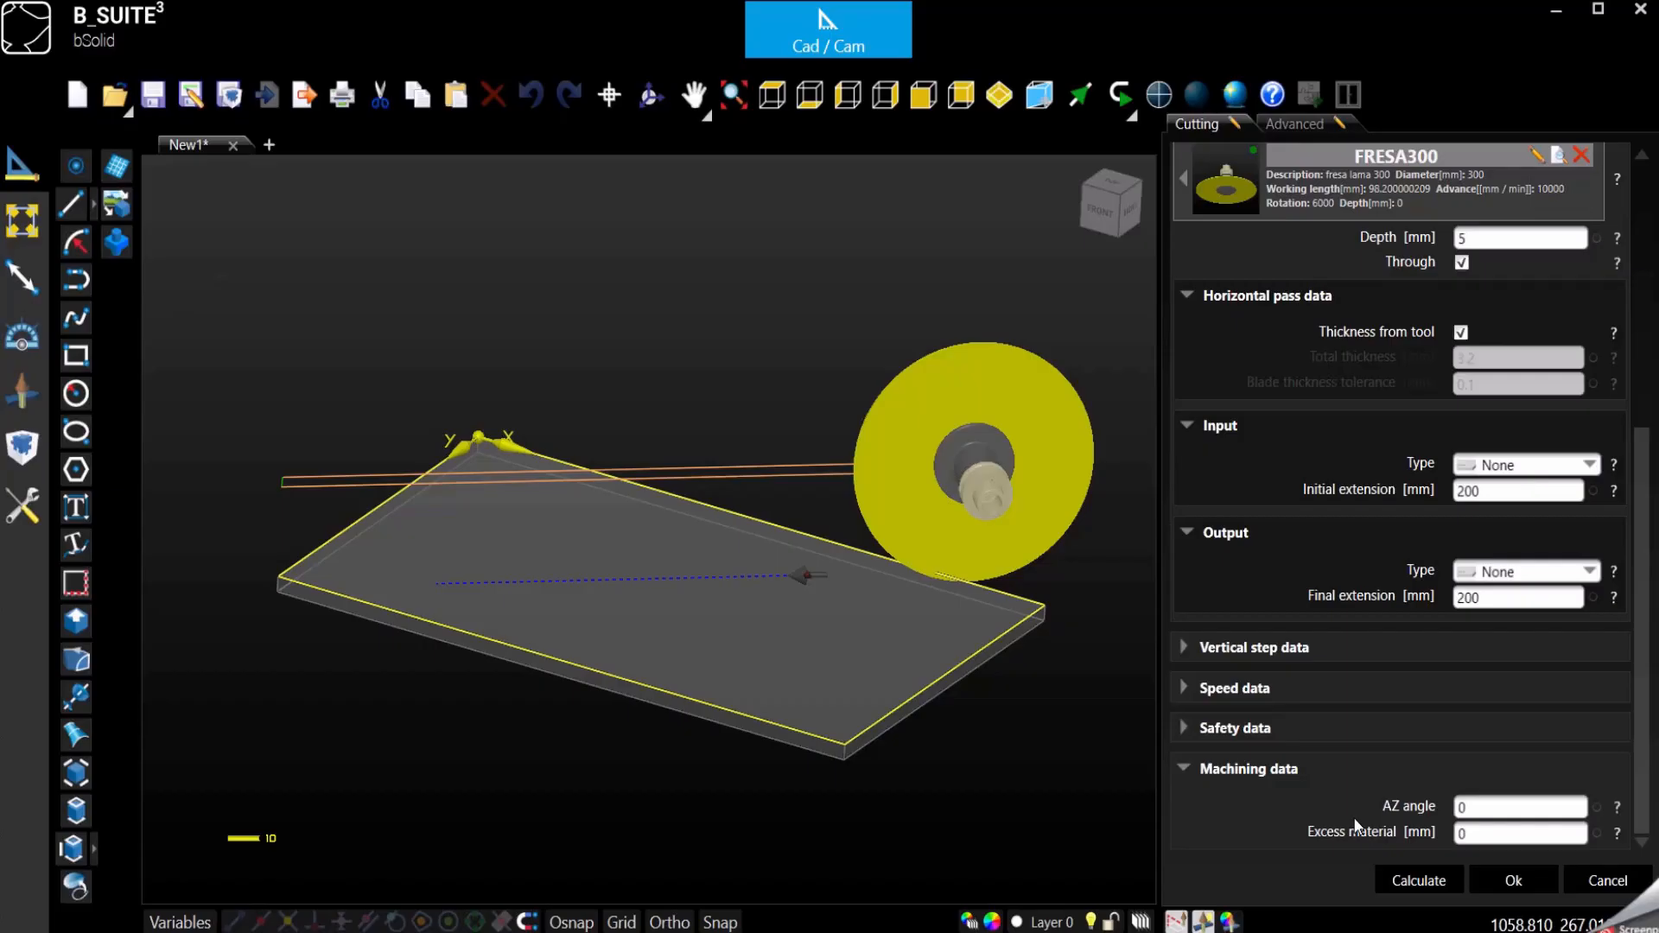
click(1140, 187)
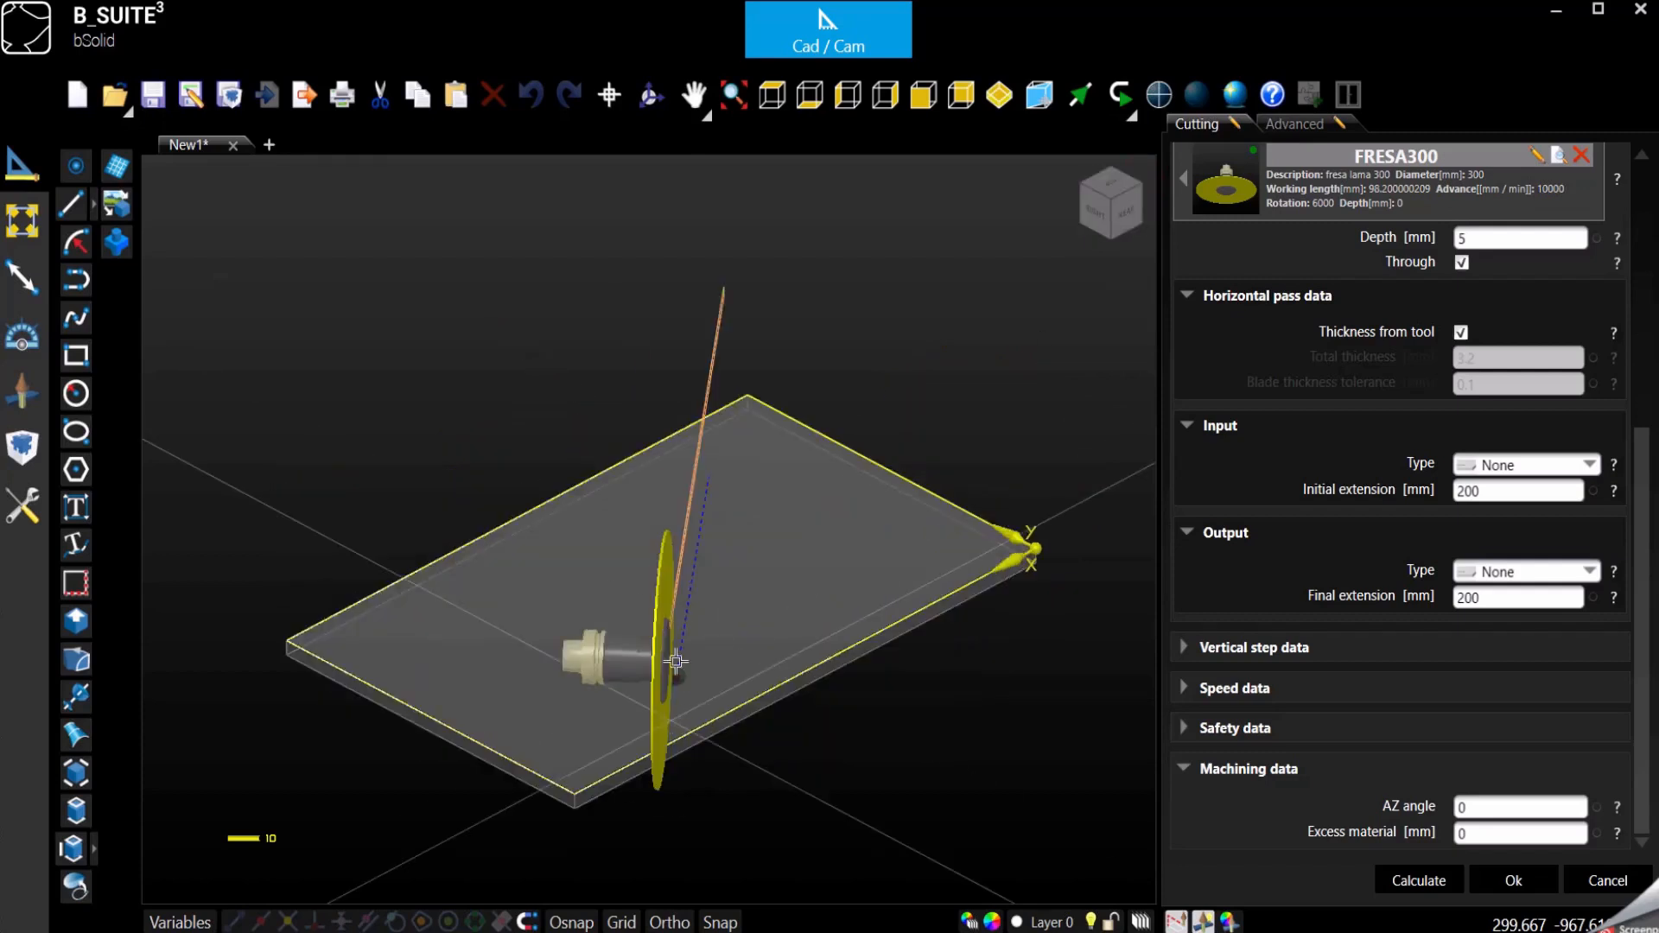
click(646, 93)
drag(741, 319, 882, 501)
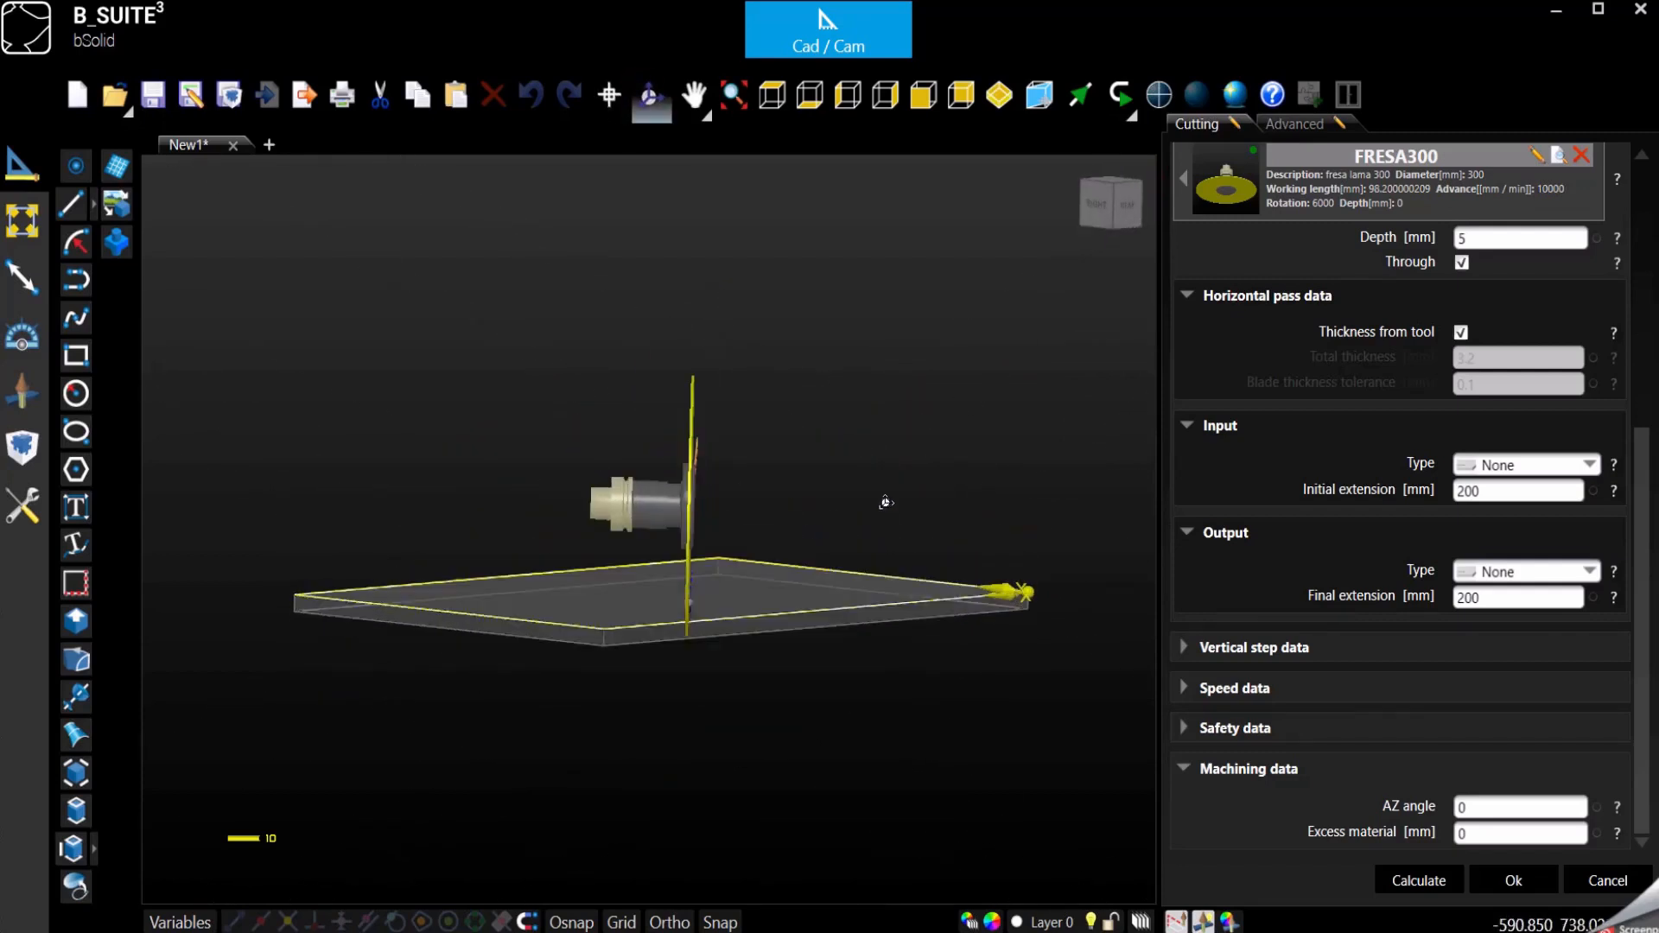
click(1487, 807)
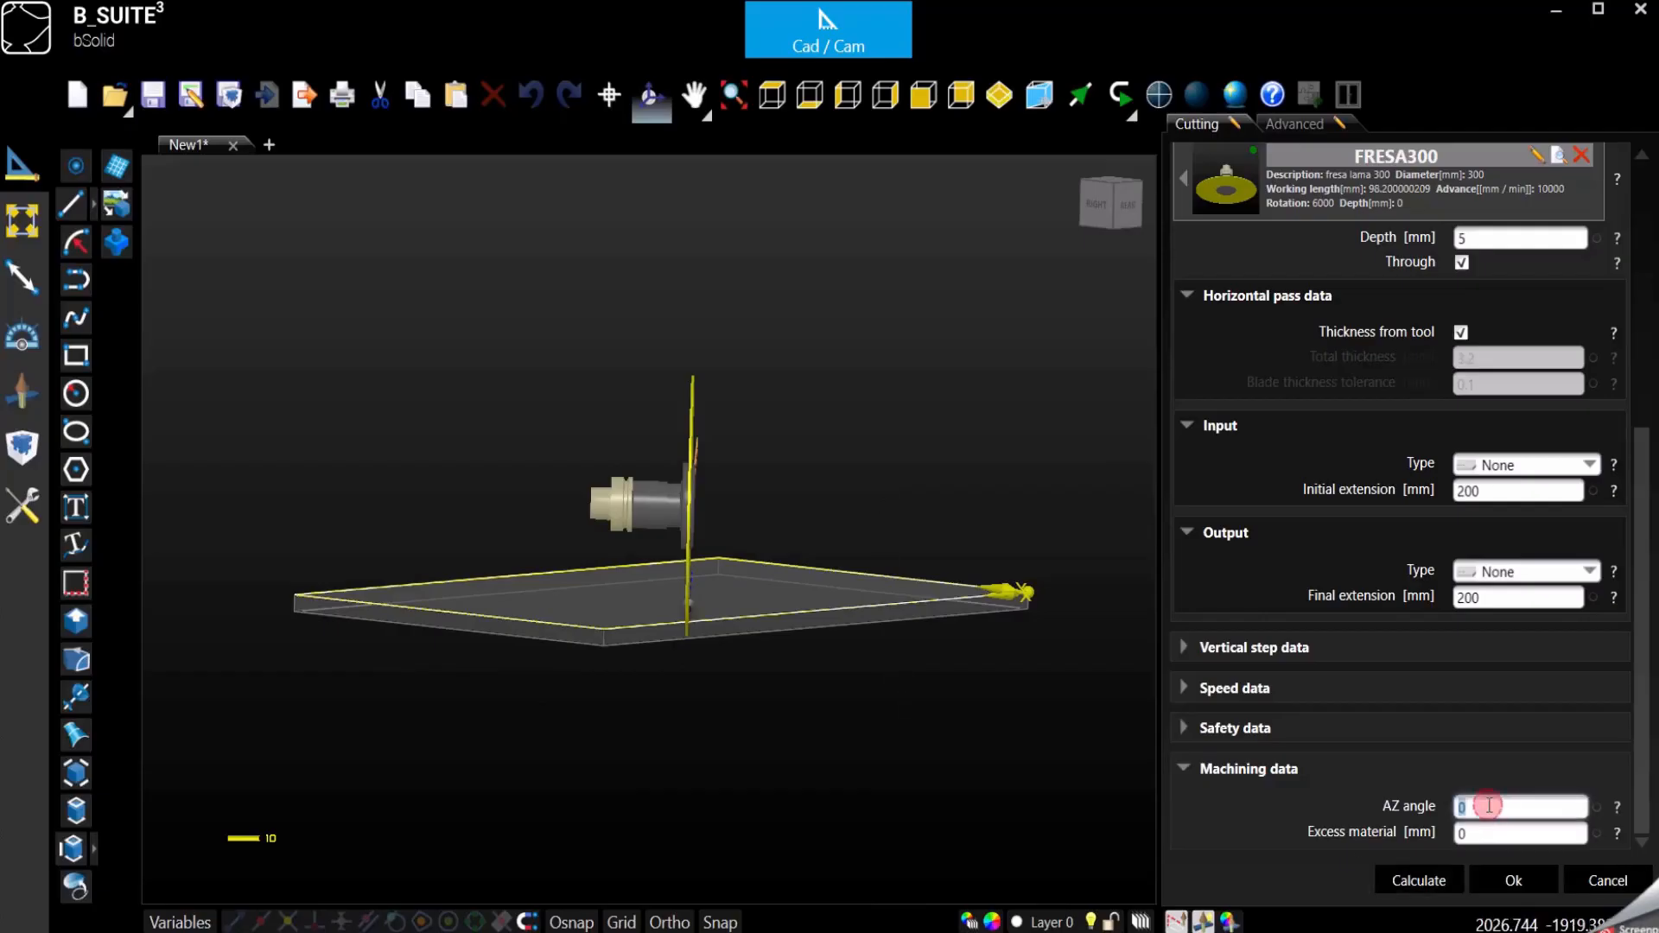
text(45)
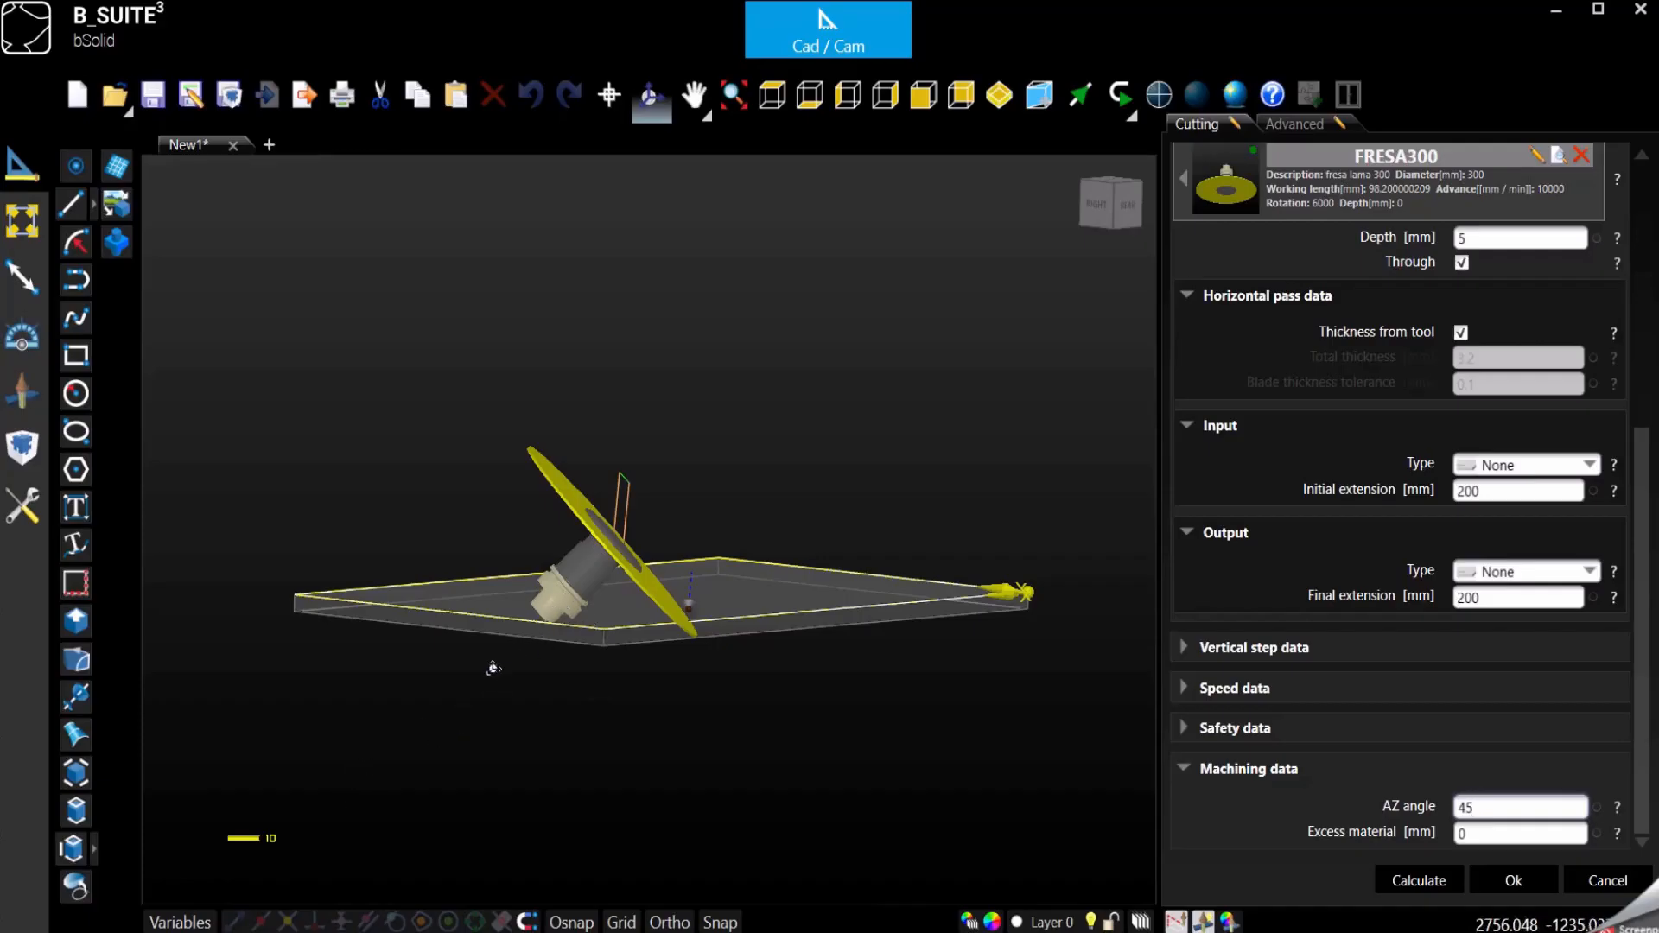
- Try AZ angles of 15, -15 and -45 in the machining data to tilt the blade both ways
double_click(1480, 807)
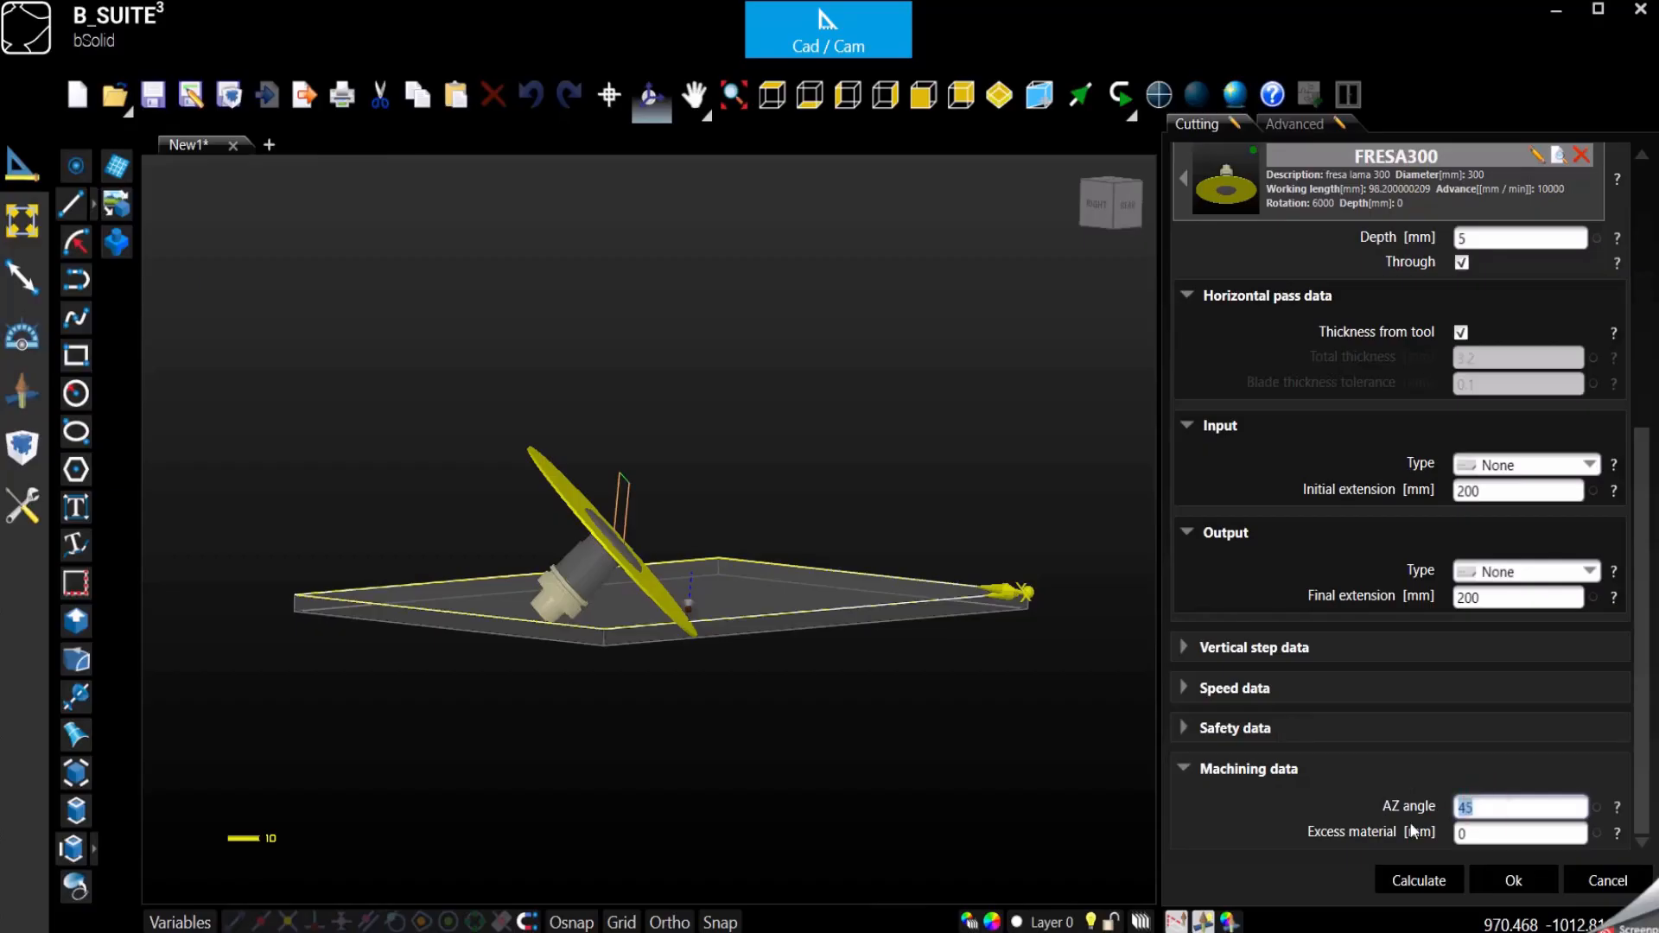
text(15)
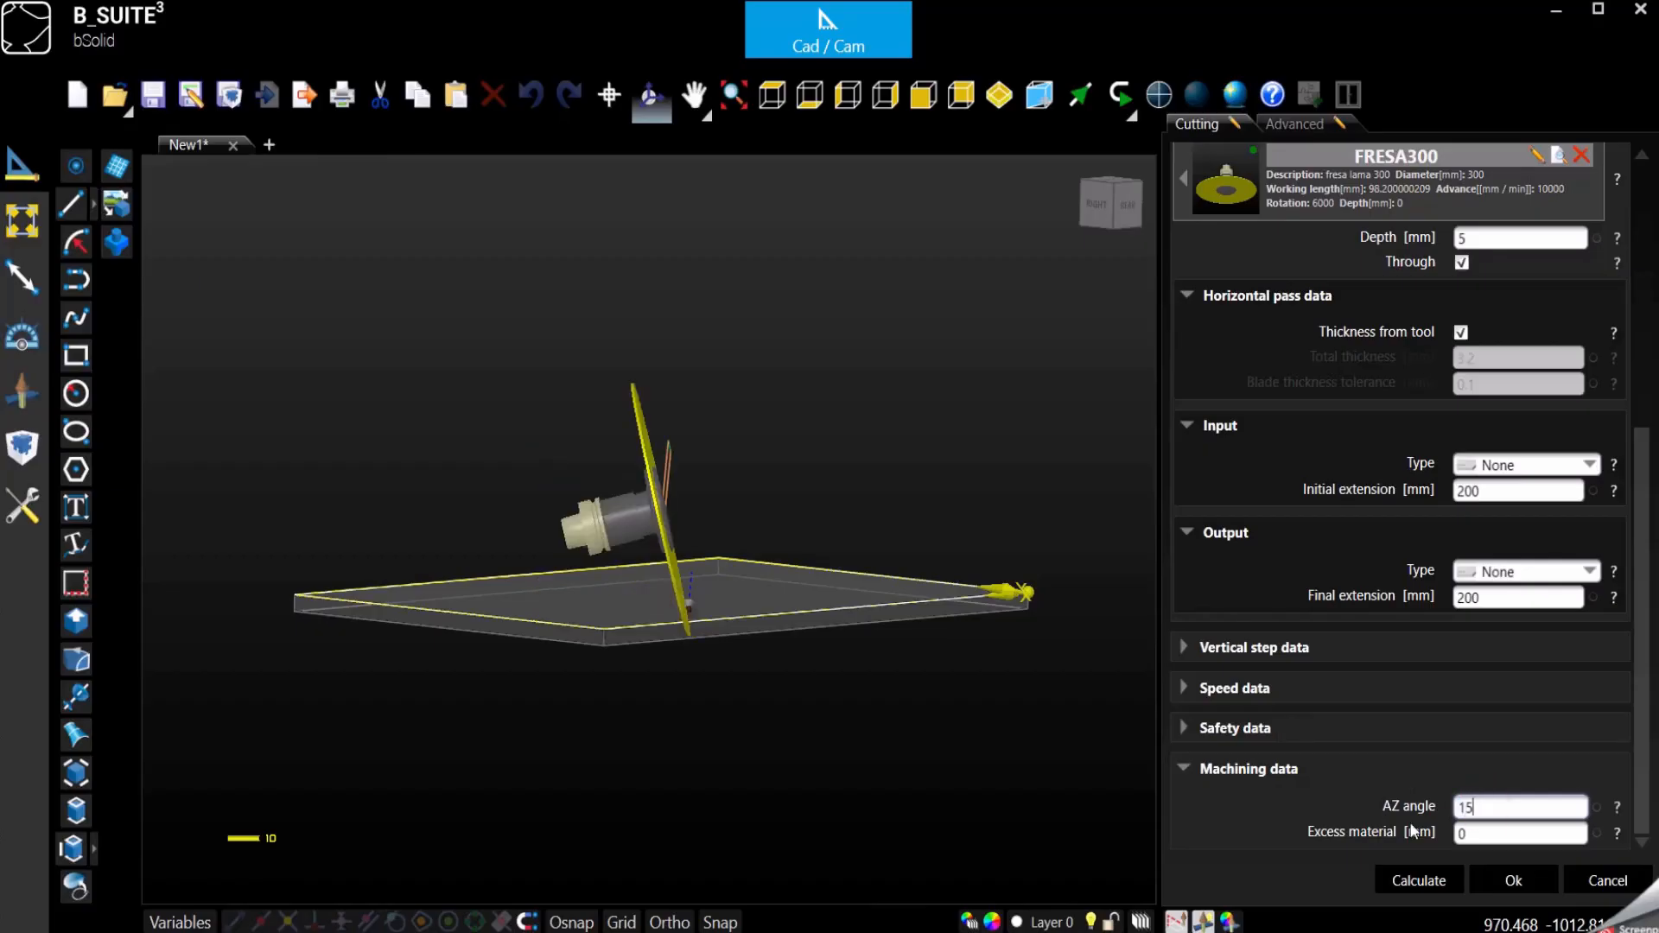
click(1461, 806)
click(1510, 806)
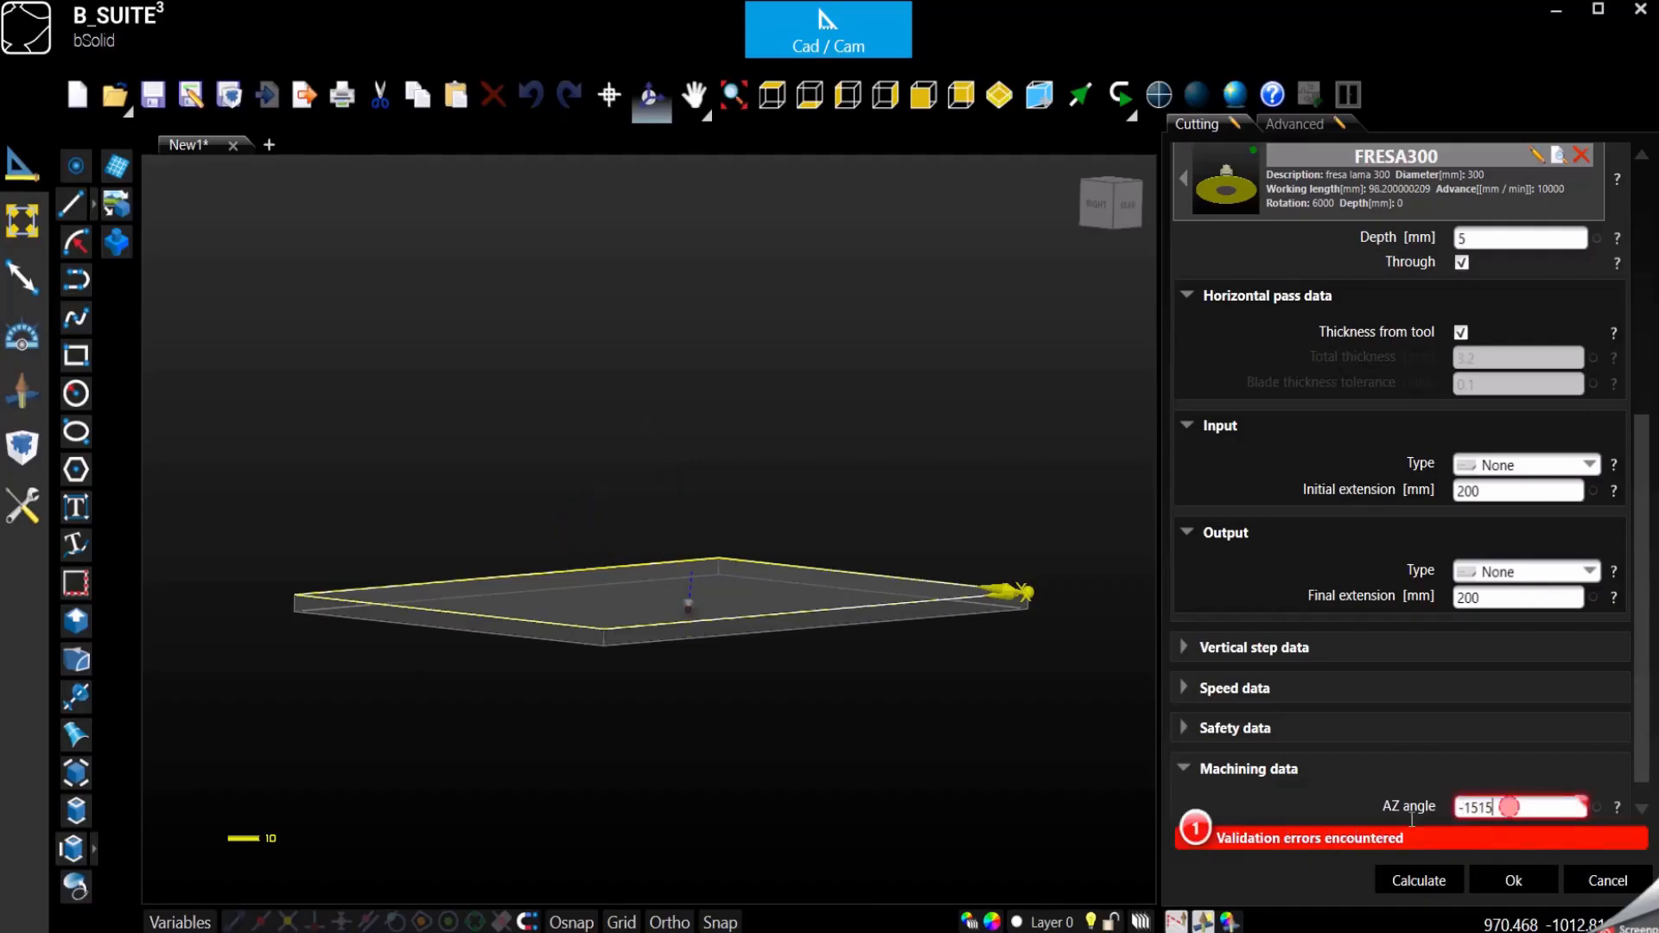
drag(1412, 820, 1316, 837)
text(-15)
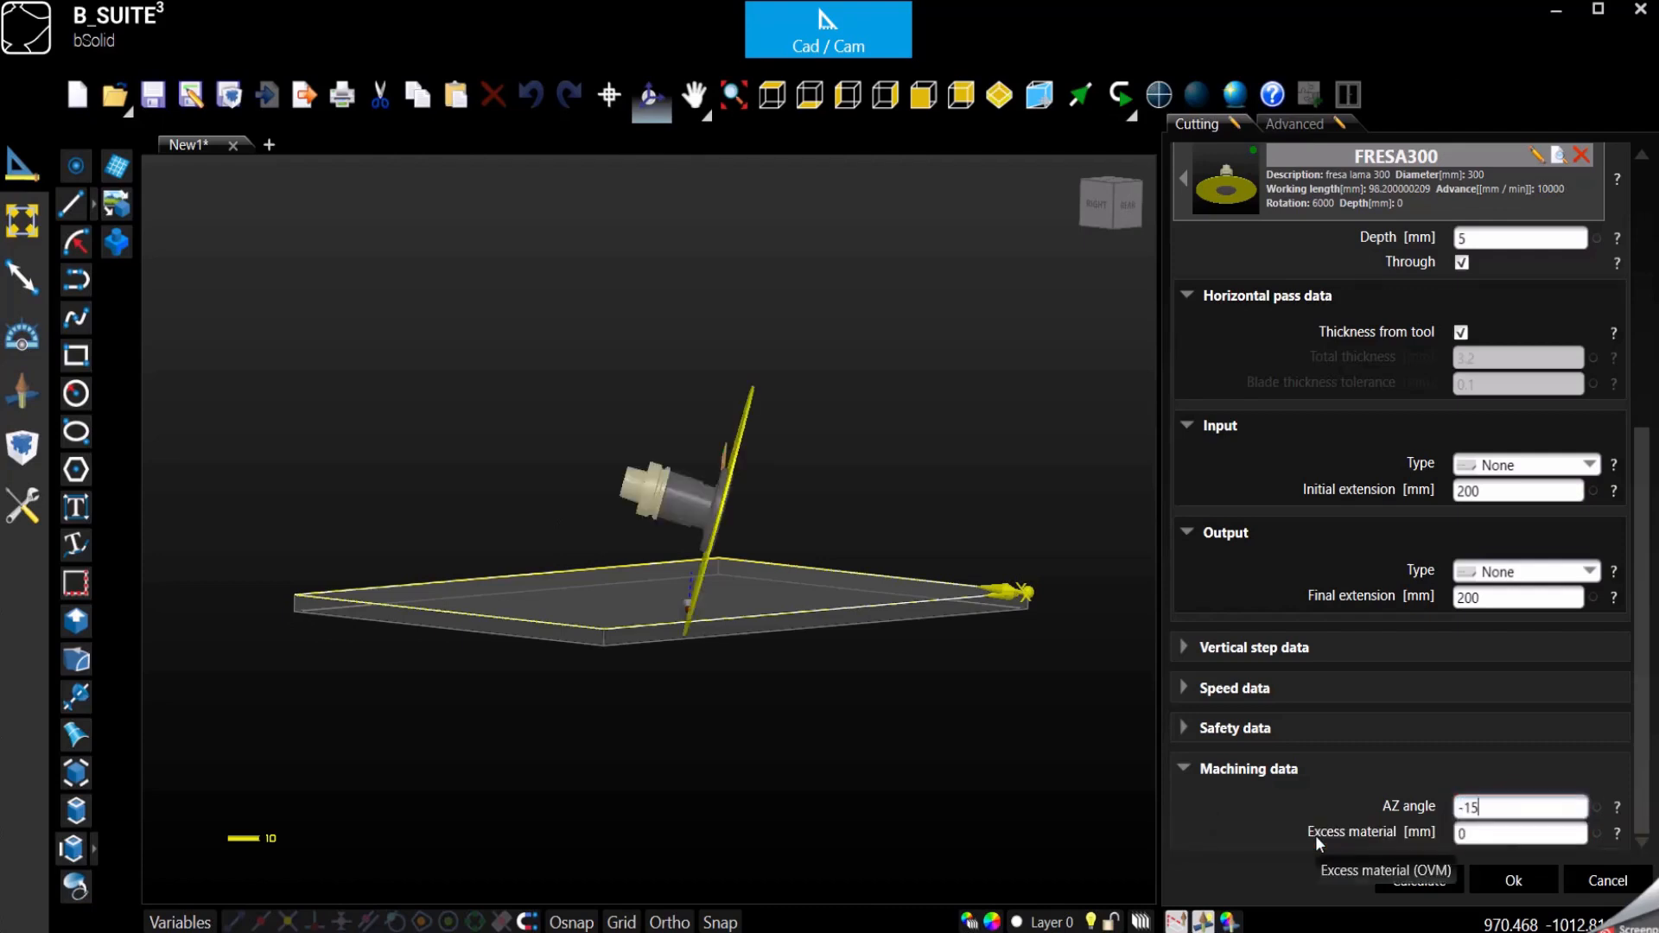
key(BackSpace)
key(BackSpace)
text(45)
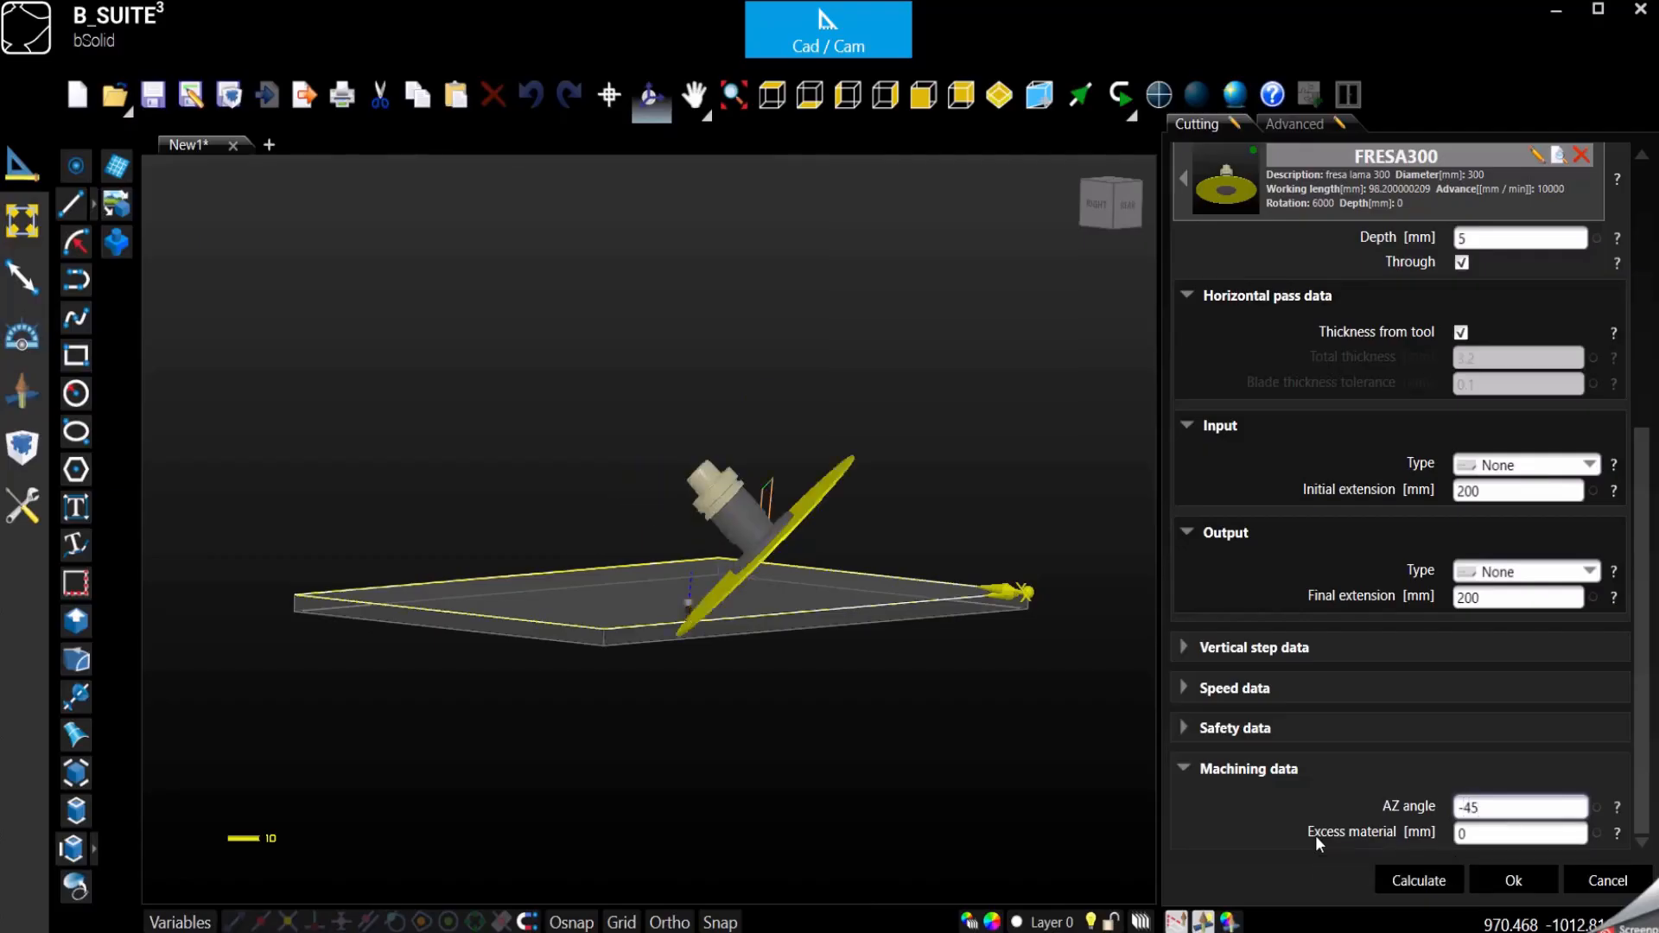
- Set the AZ angle back to 0 so the blade stands vertical
double_click(1488, 809)
text(0)
key(Tab)
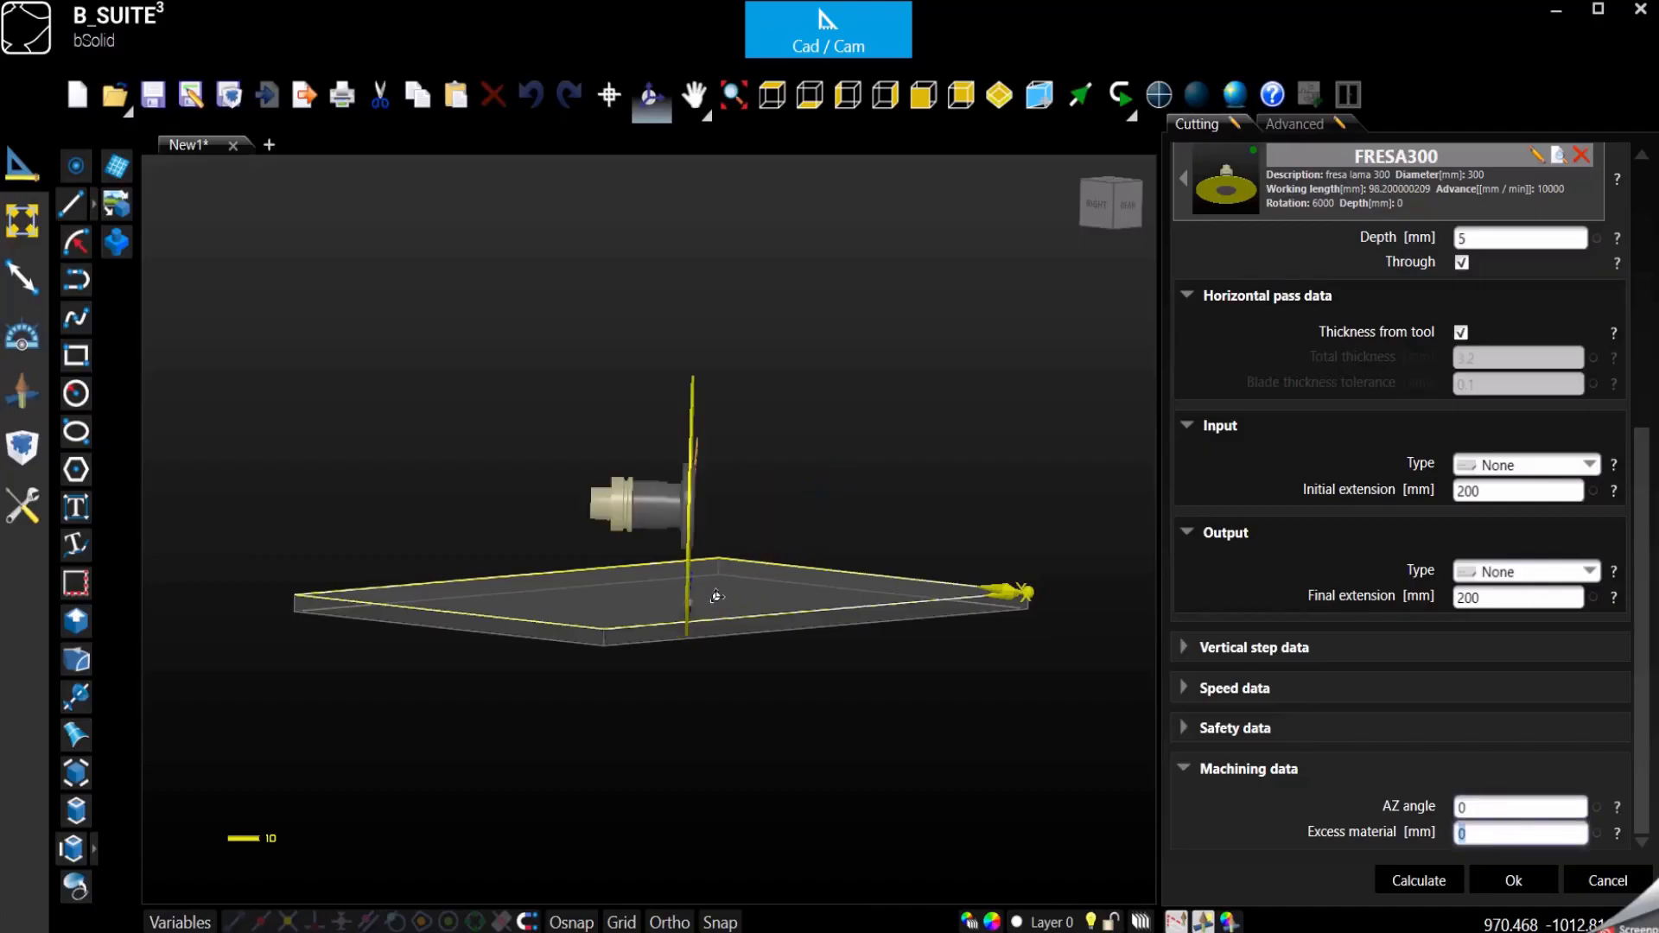
- View the cut from above and try excess material values of 10 and 100 mm
click(772, 93)
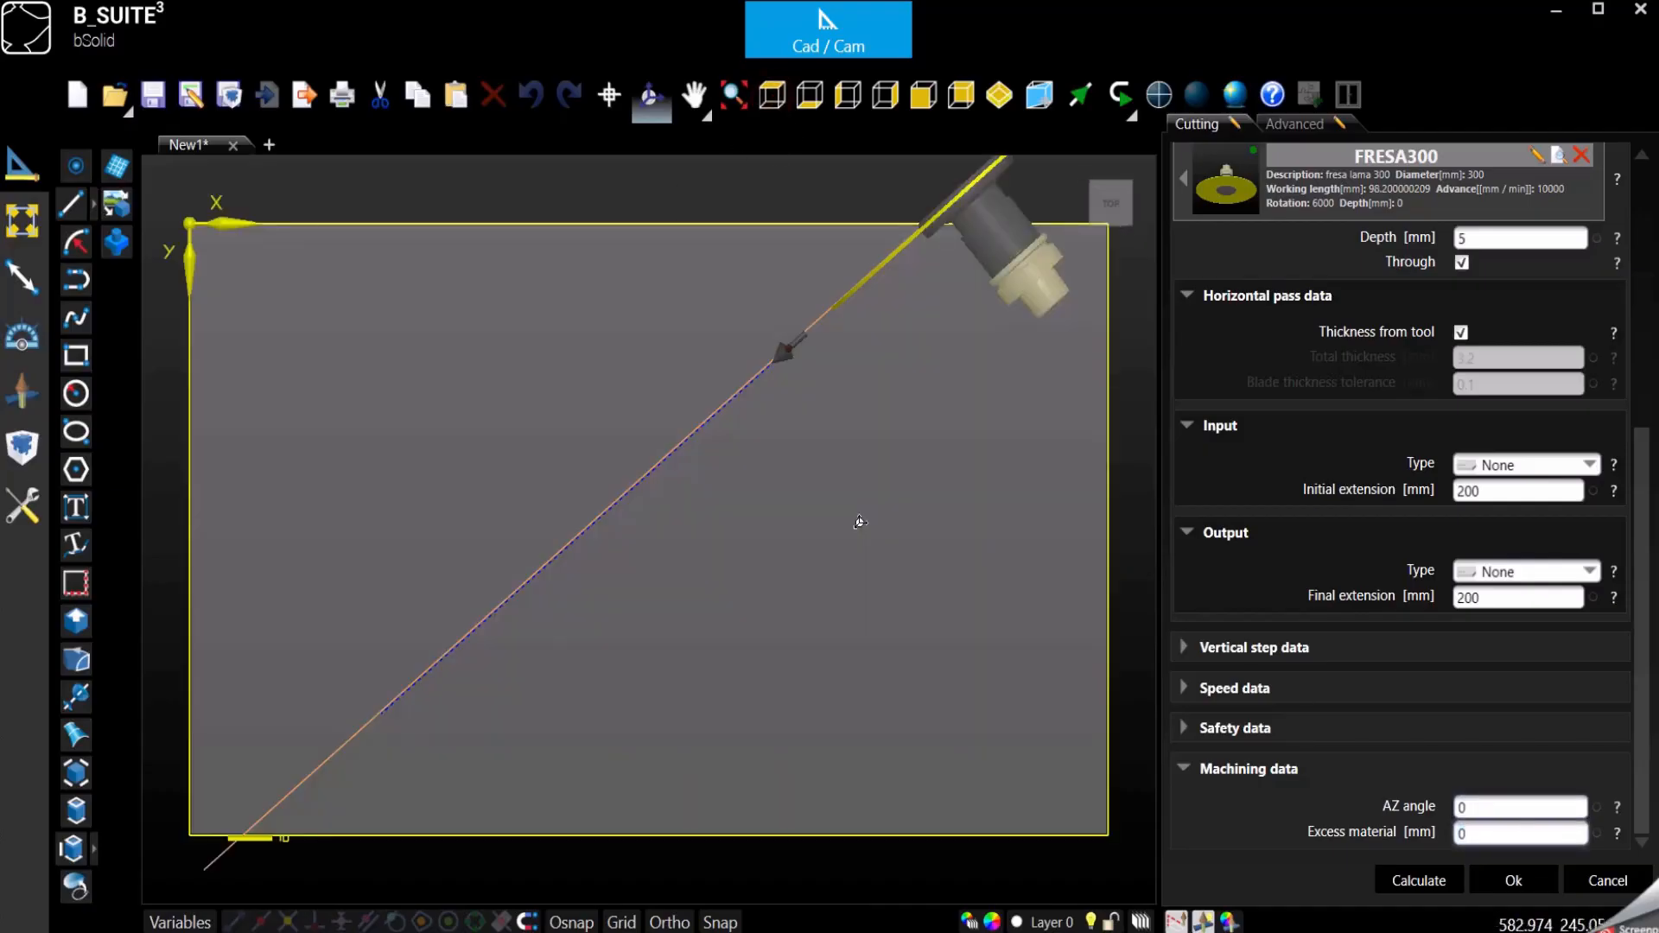
scroll(926, 225, up, 2)
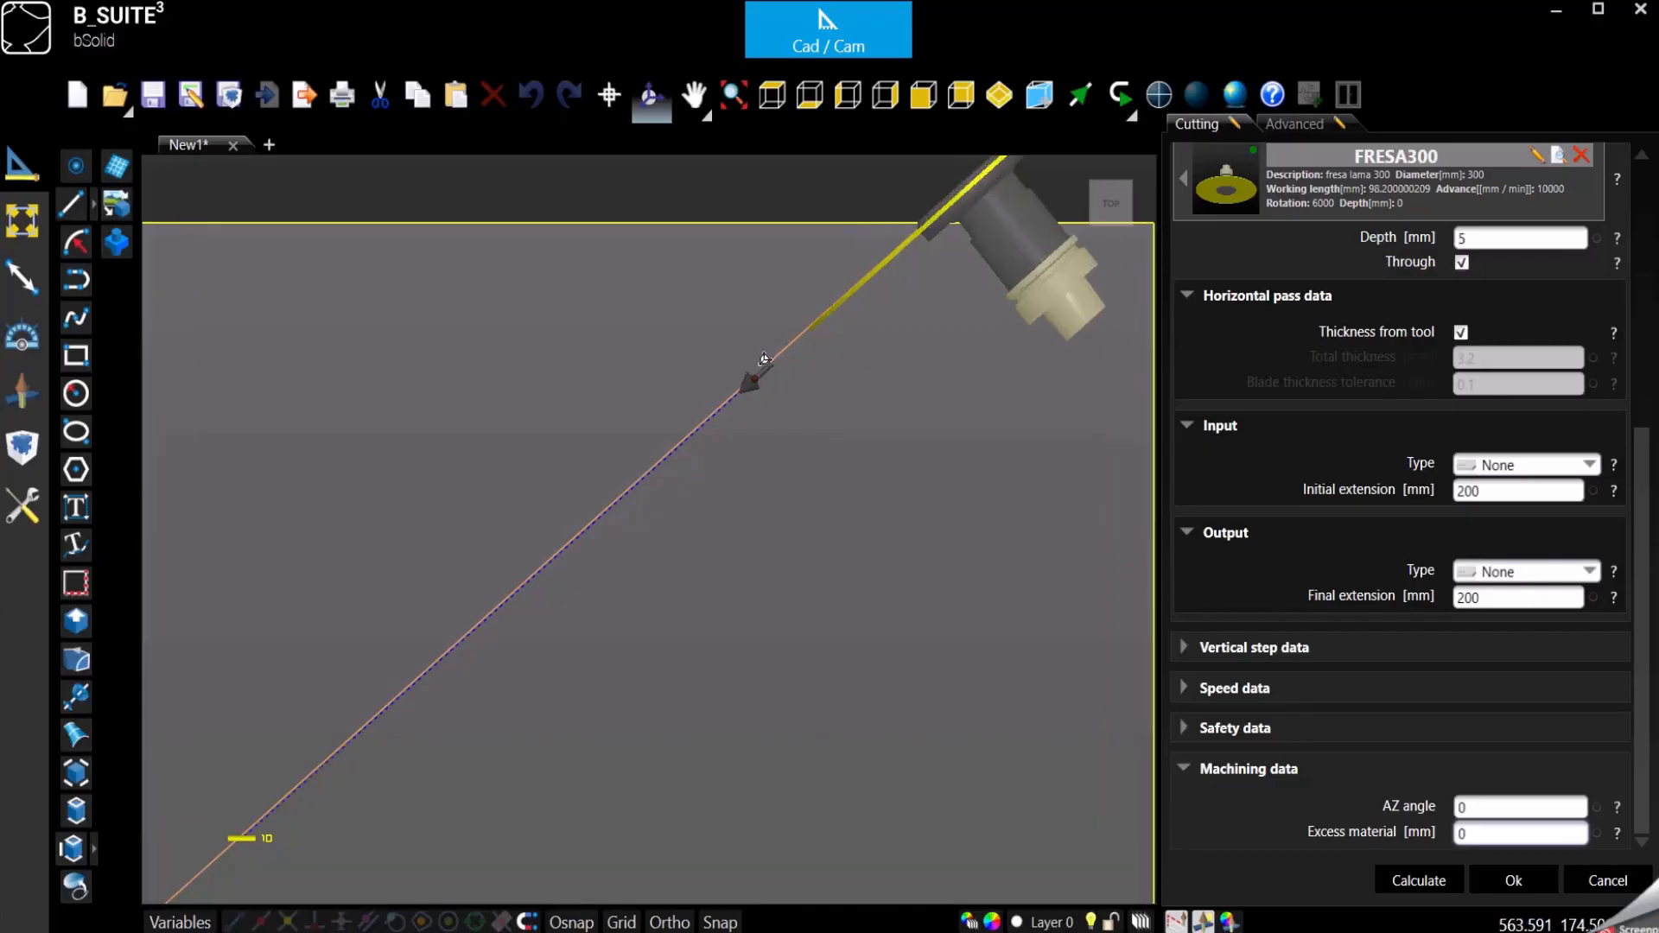
scroll(765, 361, up, 2)
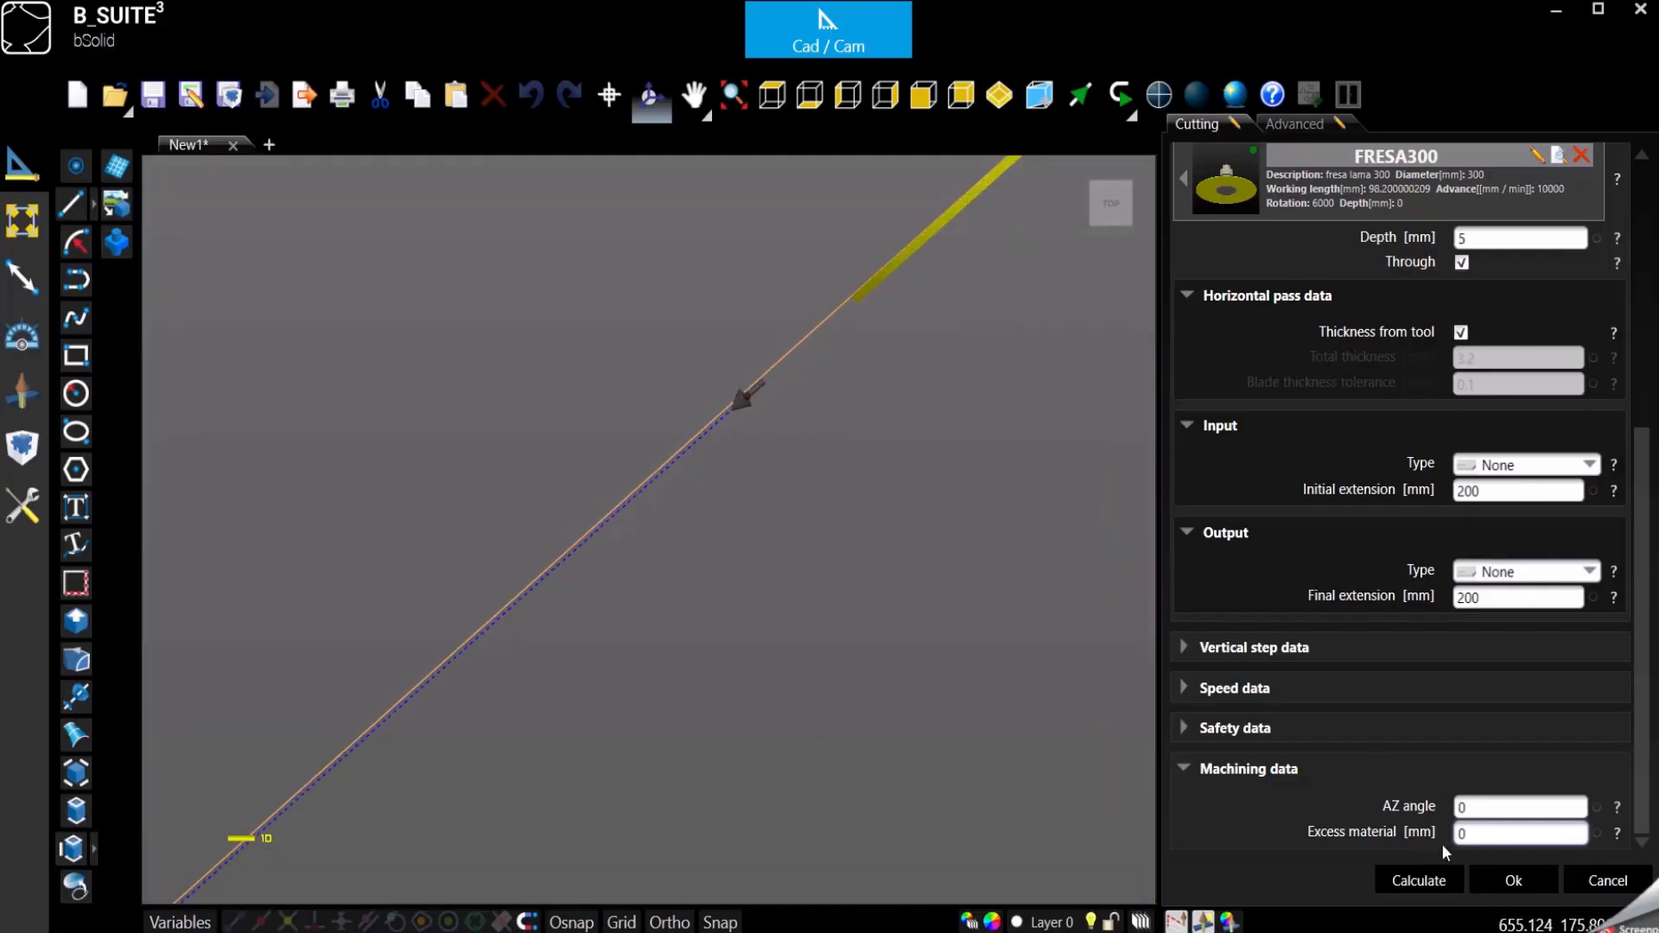
double_click(1474, 835)
text(10)
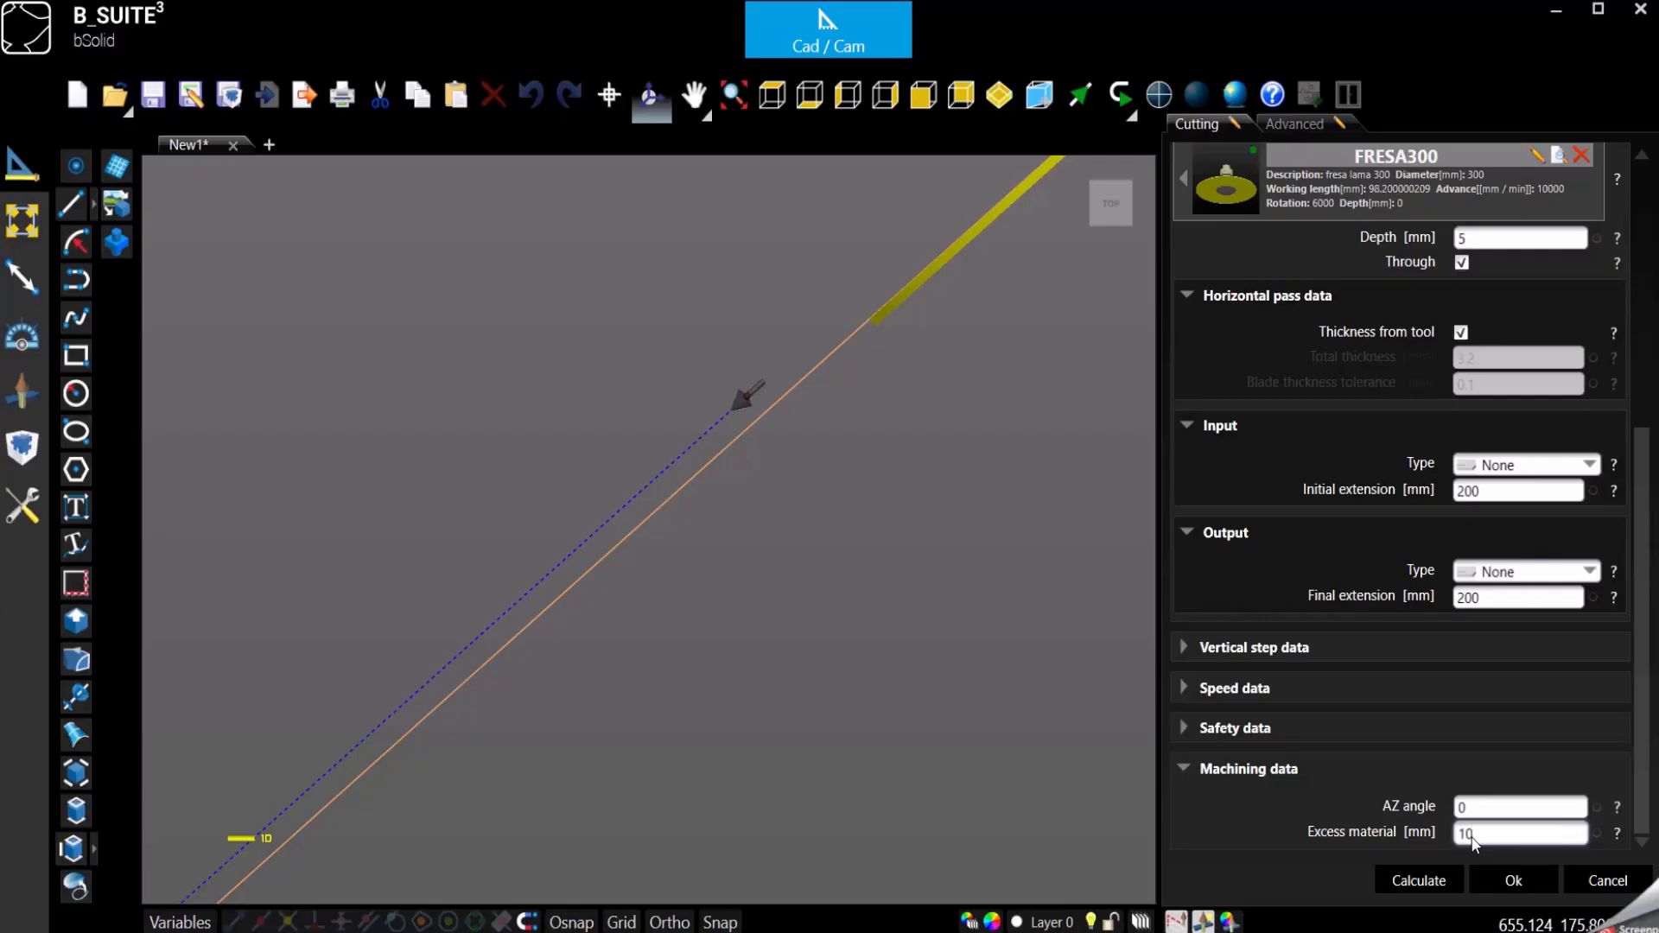
text(0)
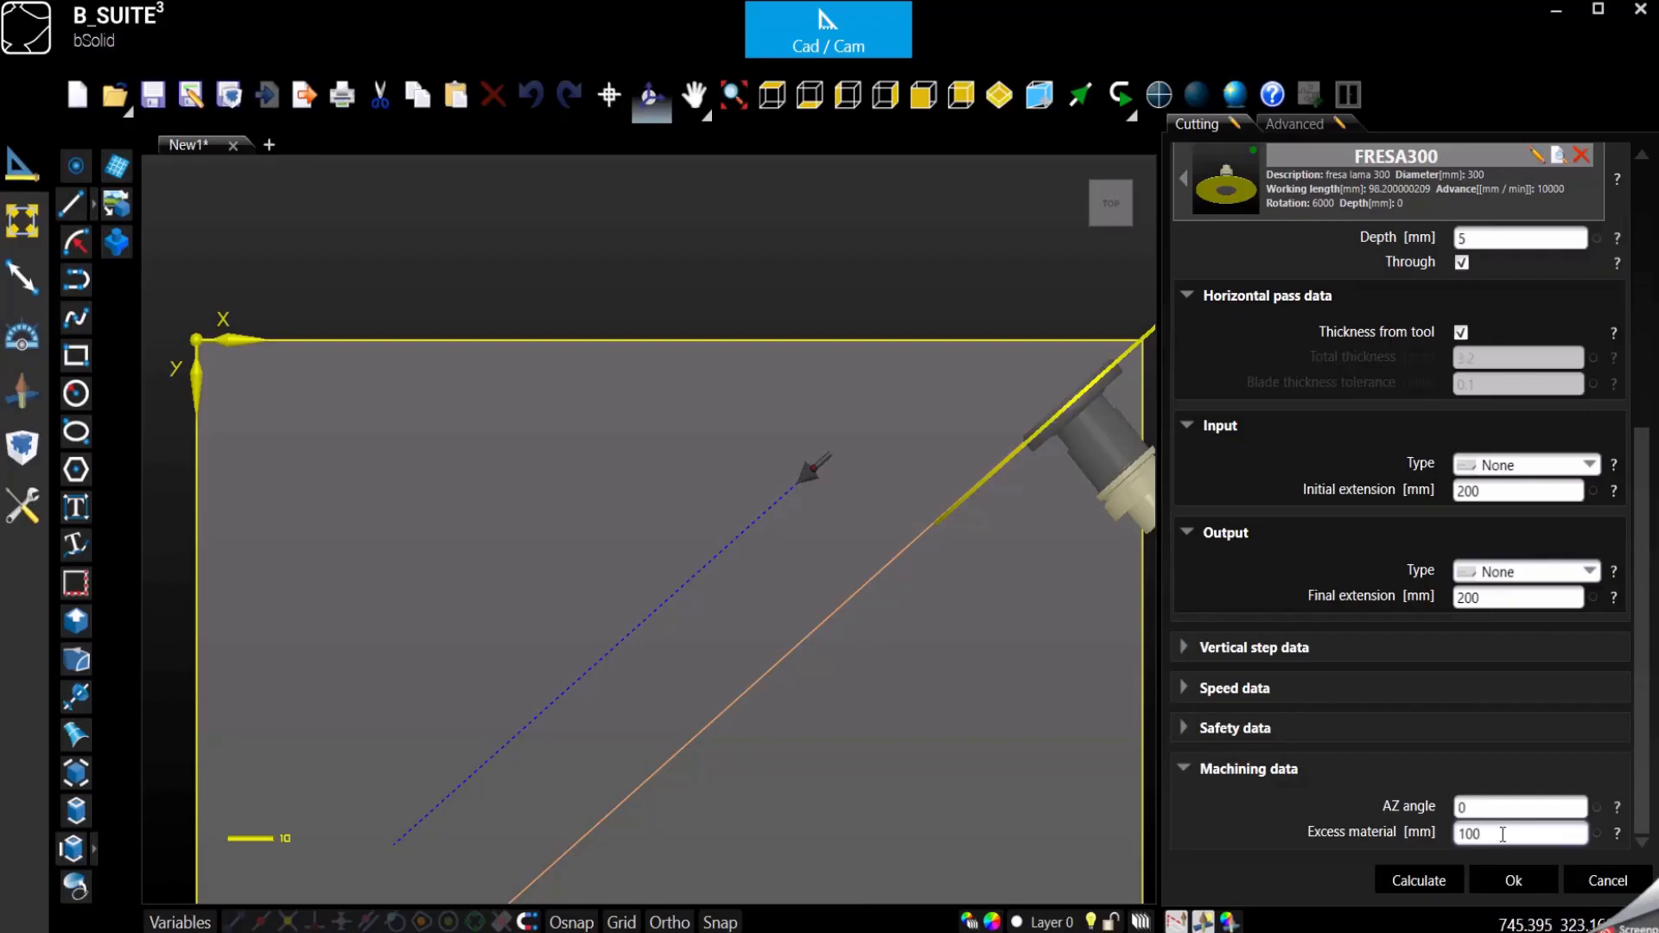
- Set the excess material to -15 mm and confirm the cutting operation
drag(1503, 835, 1394, 835)
text(-15)
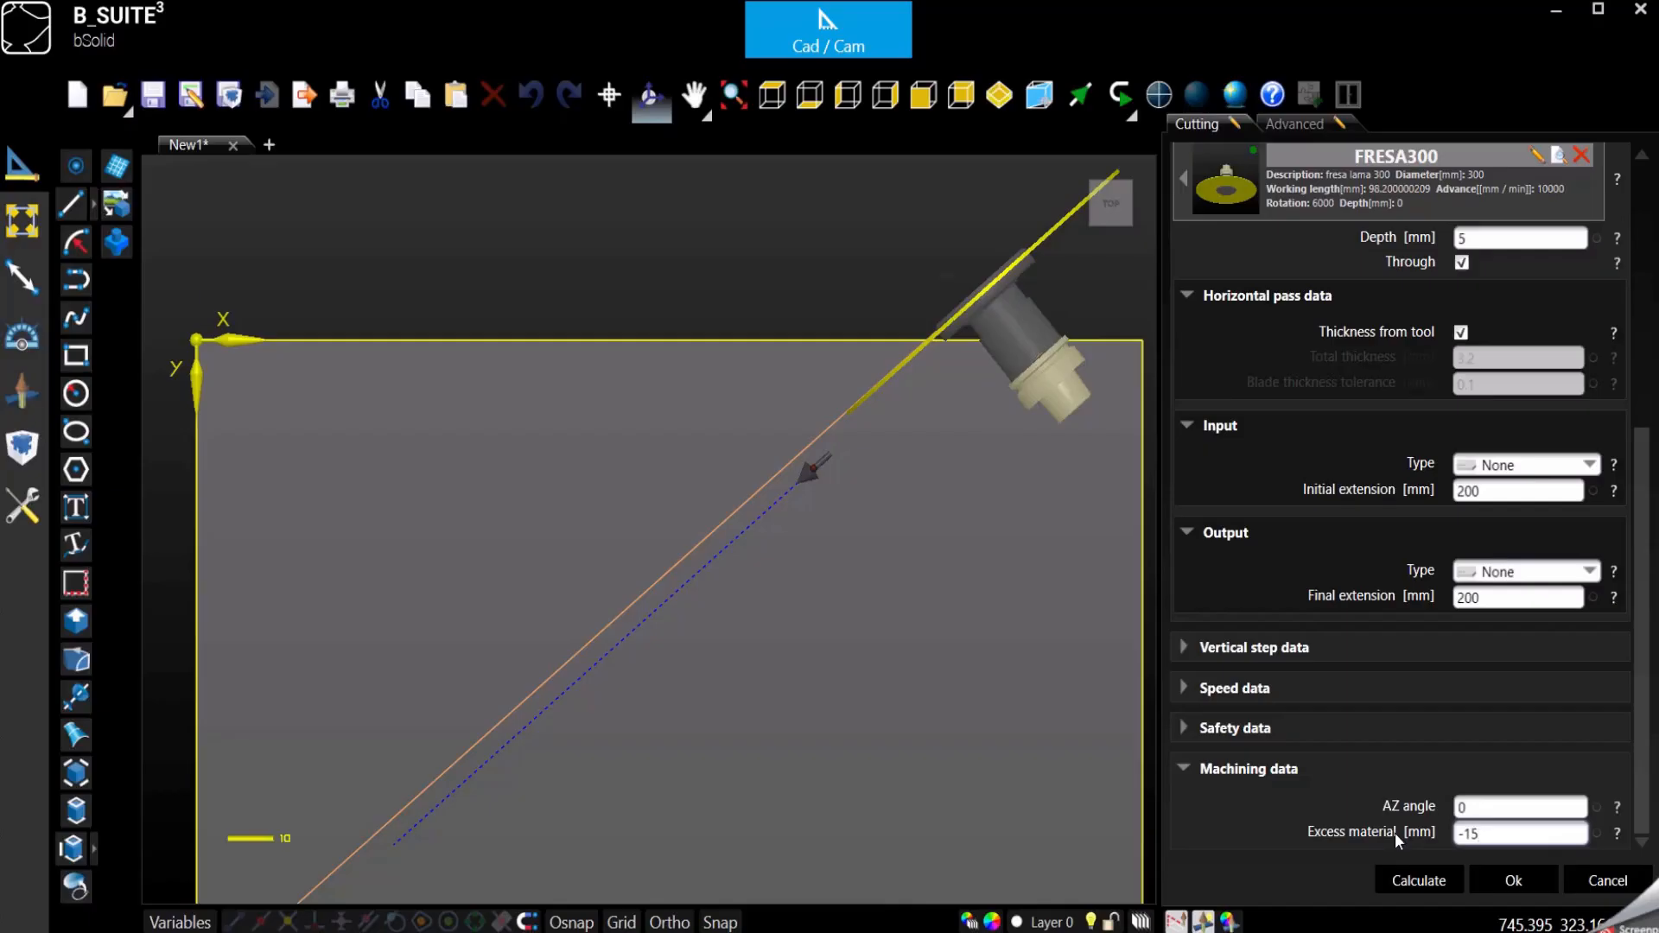
click(1183, 769)
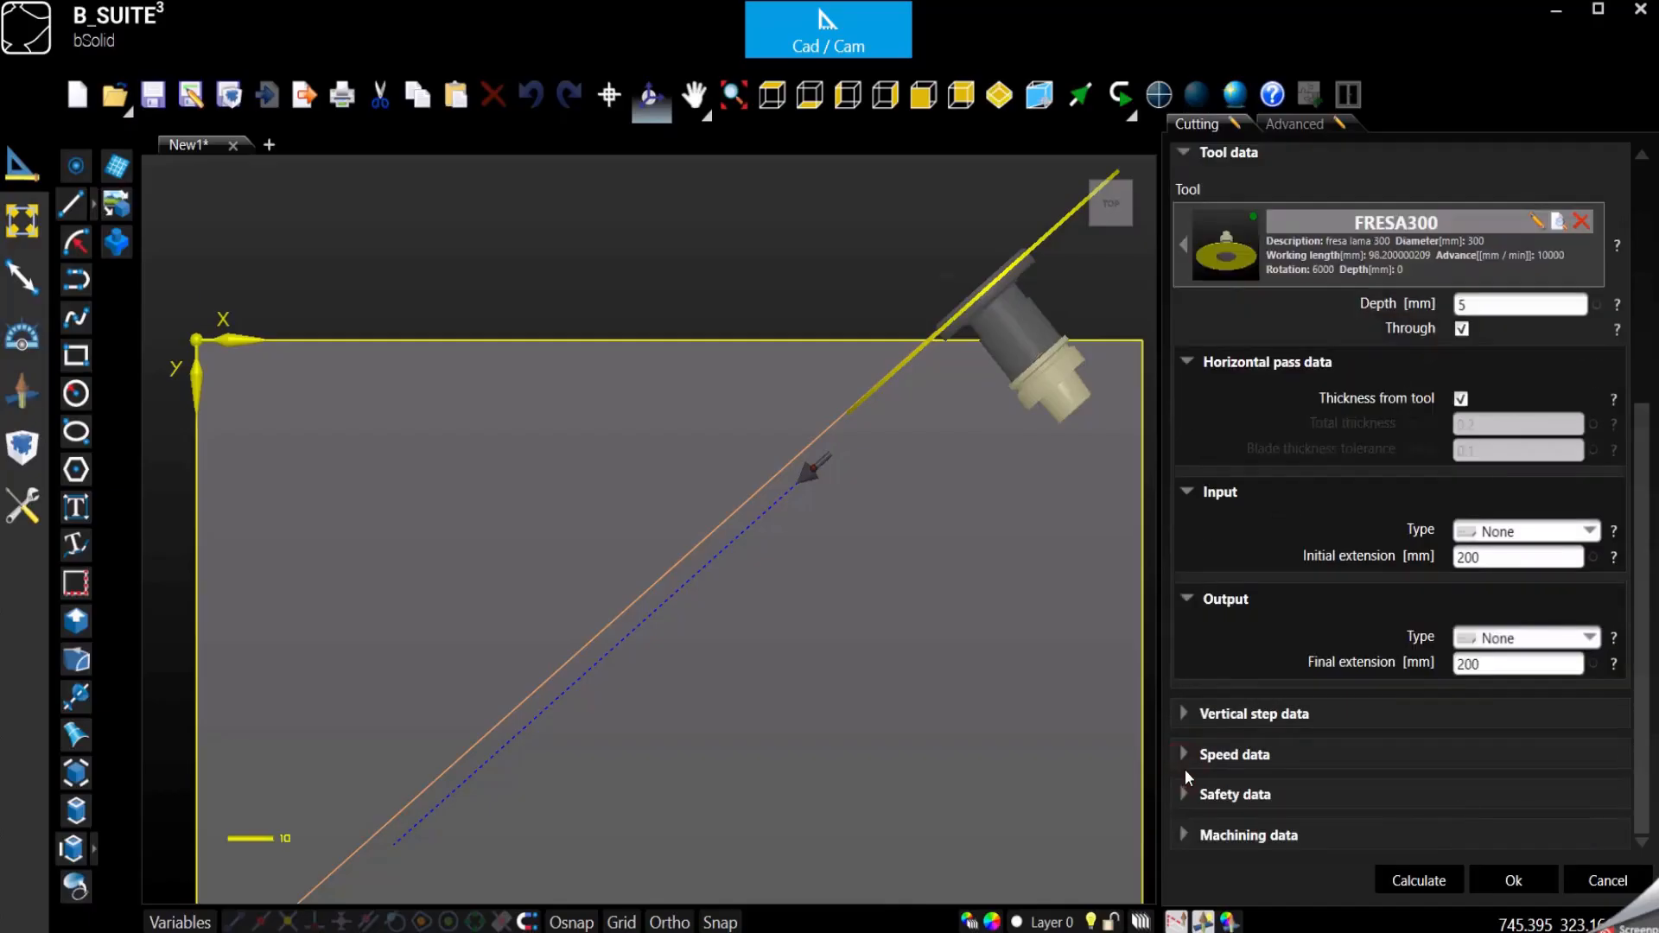
click(1513, 881)
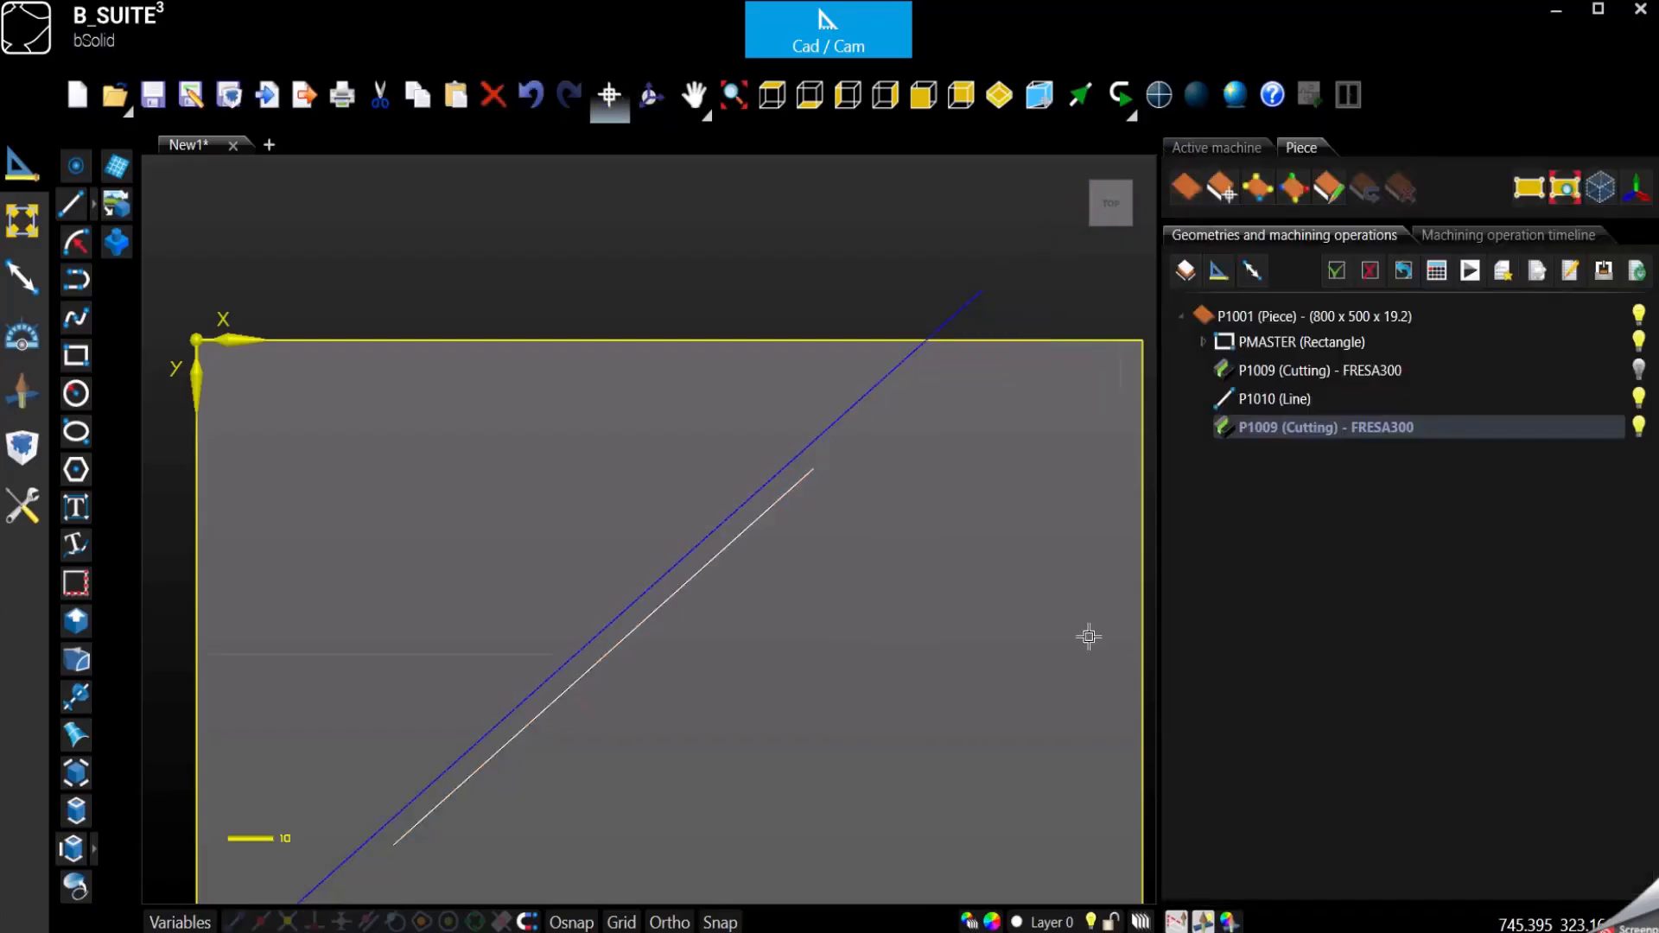
- Hide the offset cutting operation listed below the P1010 line
scroll(830, 301, down, 3)
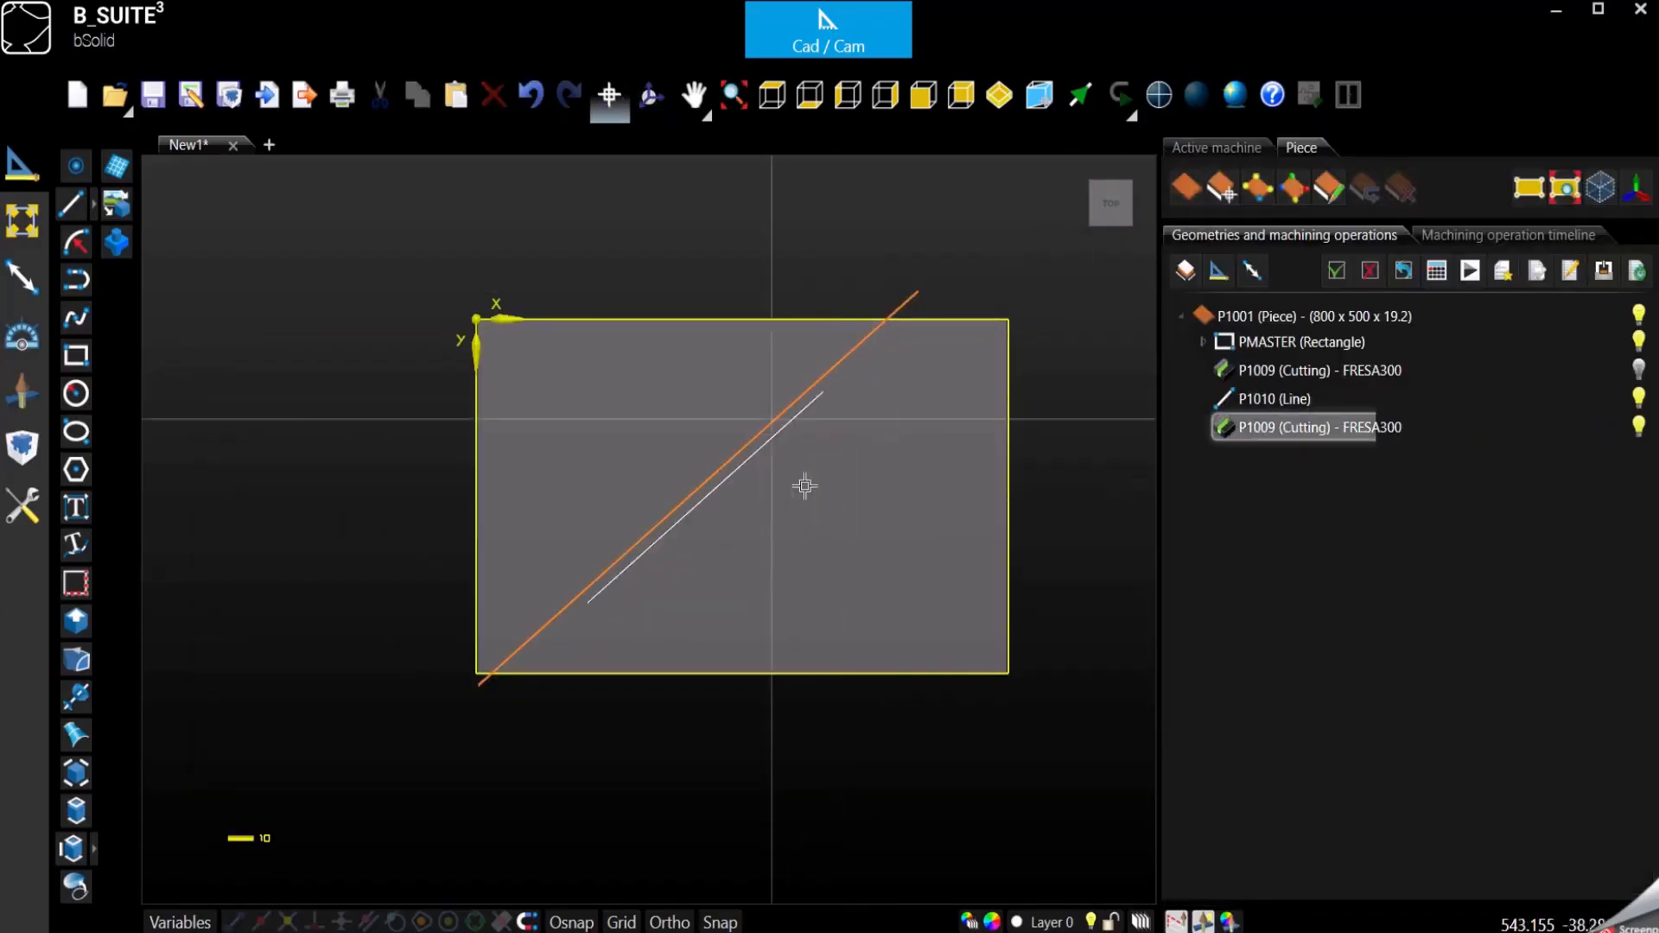
scroll(803, 481, up, 3)
middle_drag(822, 477, 792, 503)
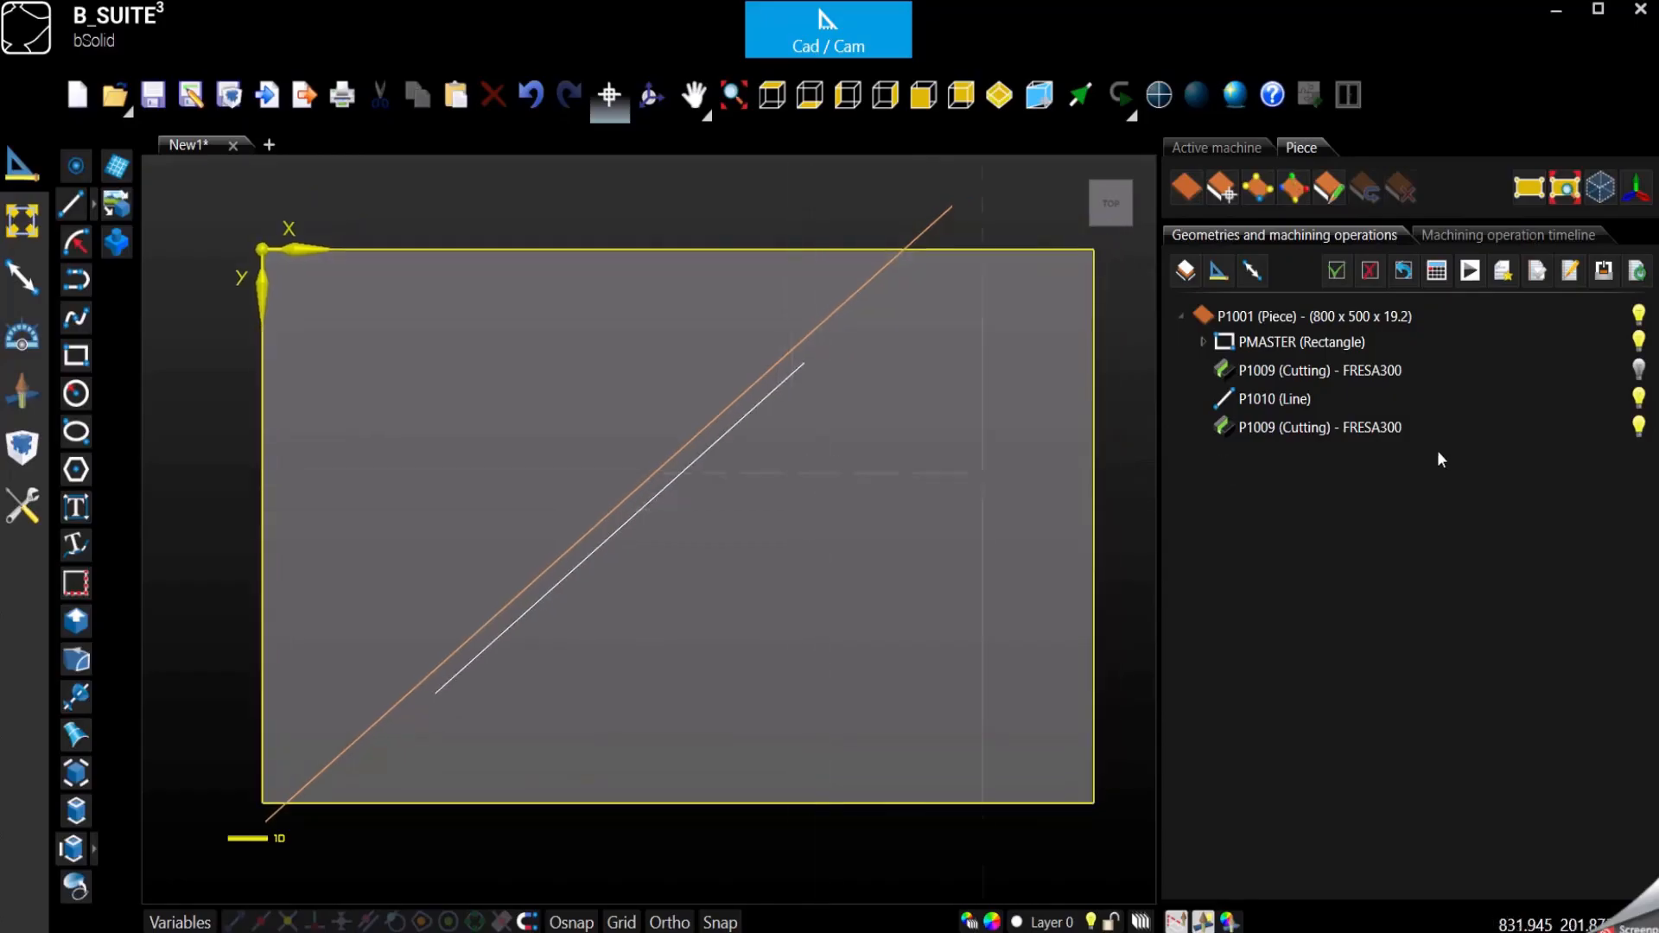
click(1638, 426)
- Create a new cutting operation with the cut type From the end point
click(23, 402)
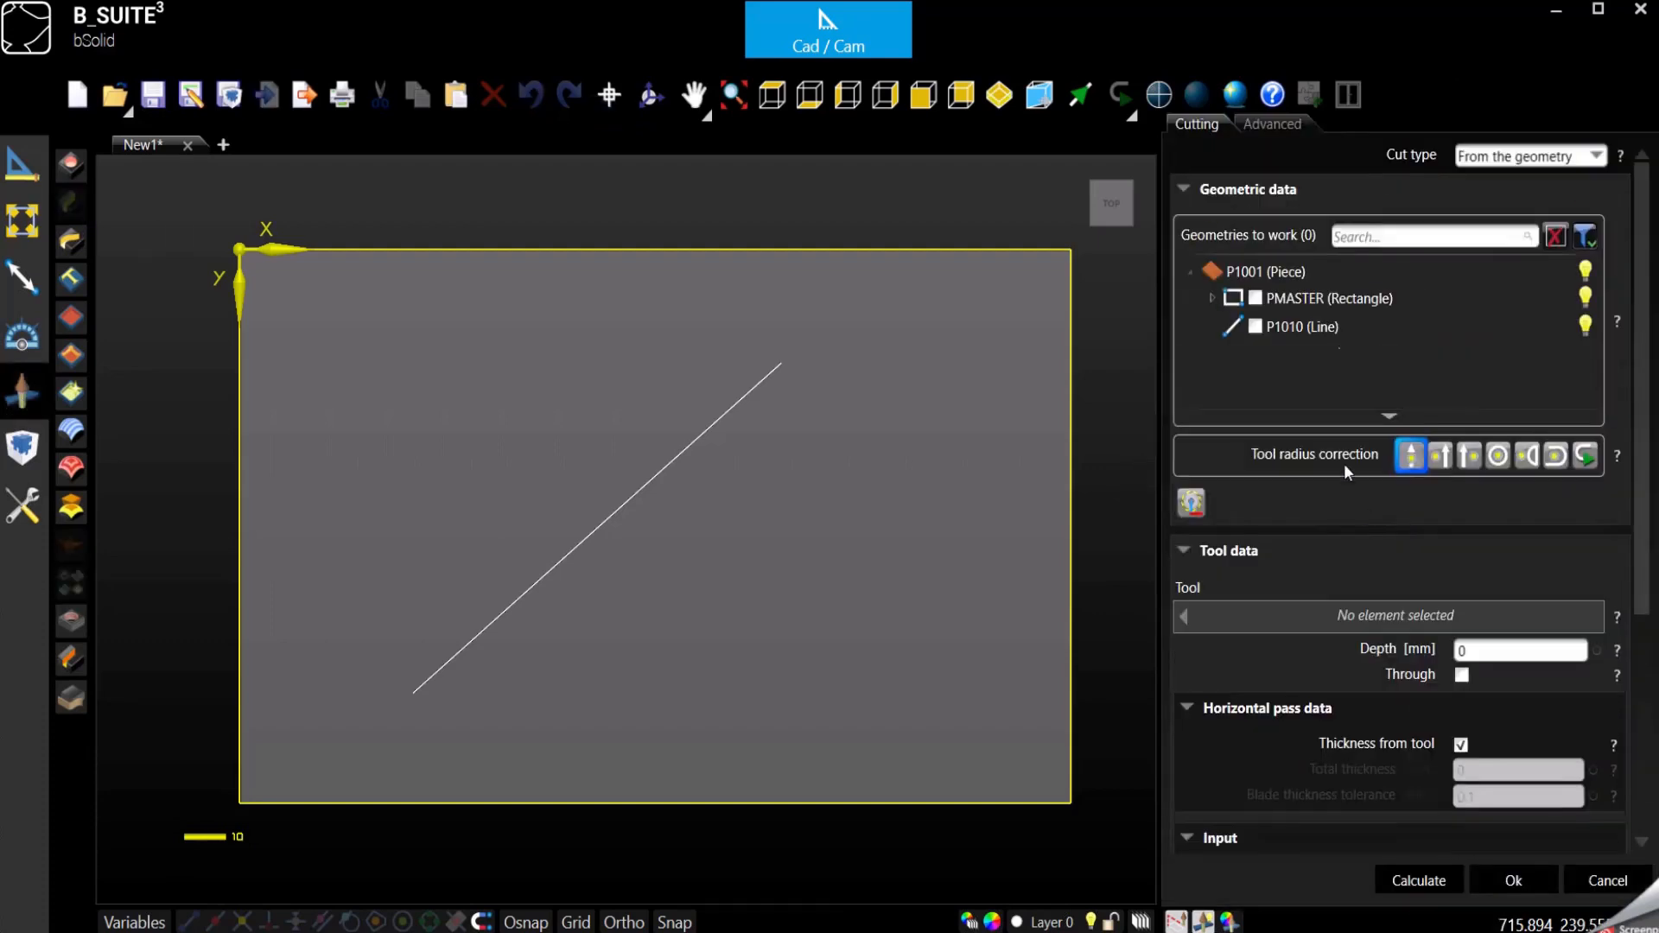
click(1528, 156)
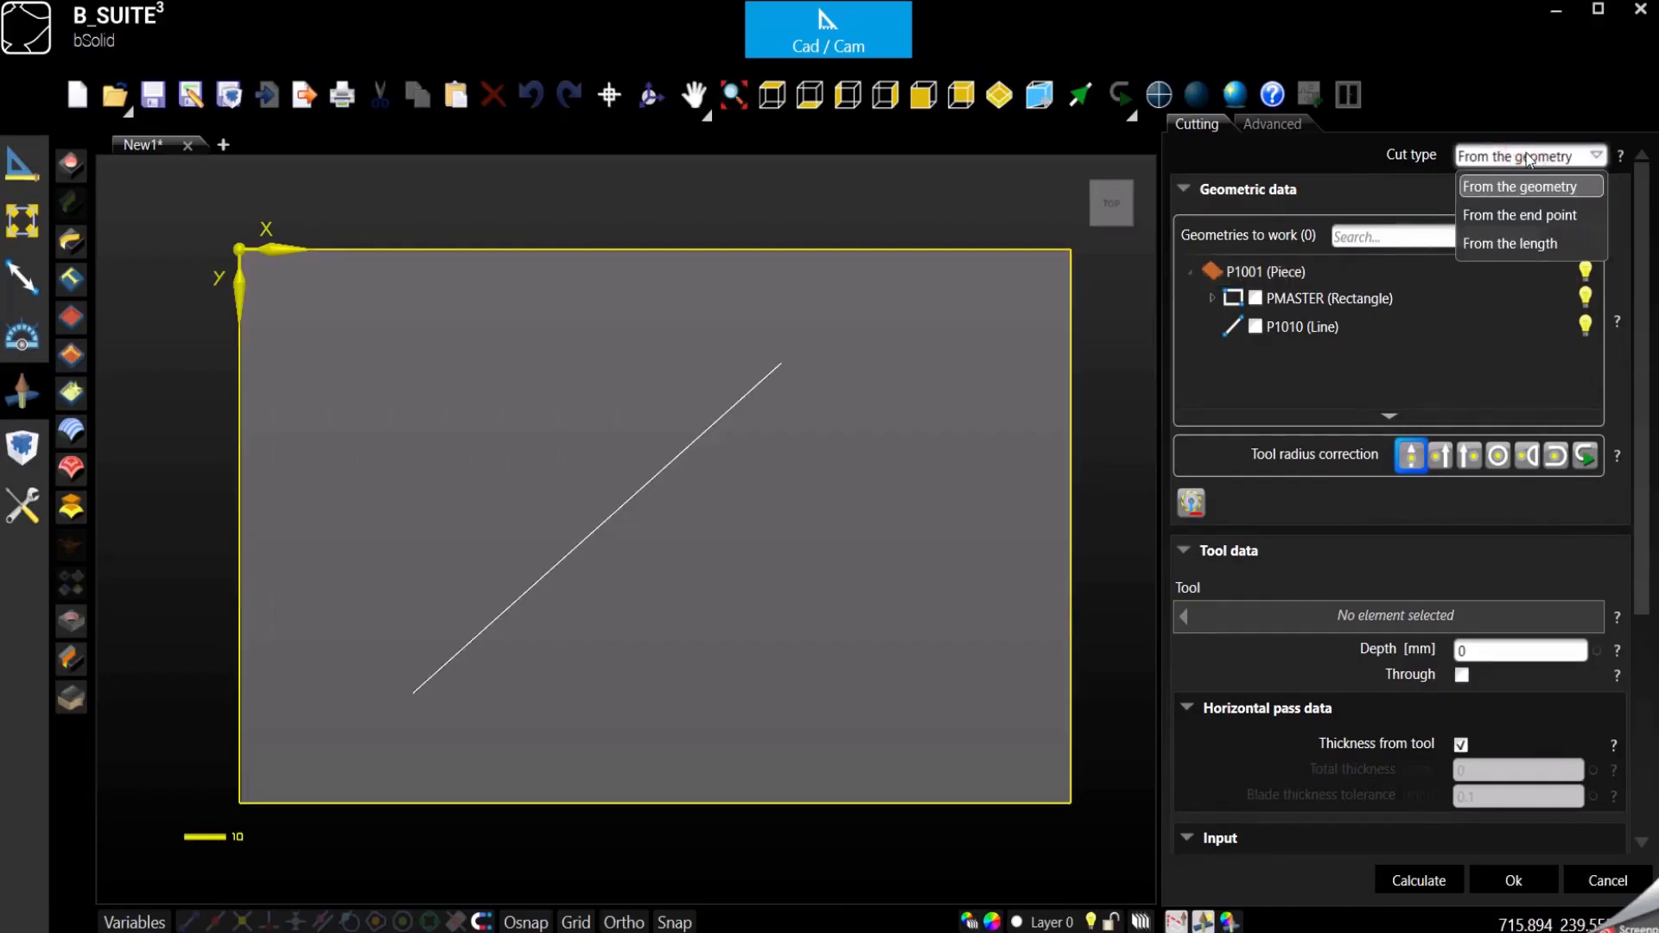
click(1490, 216)
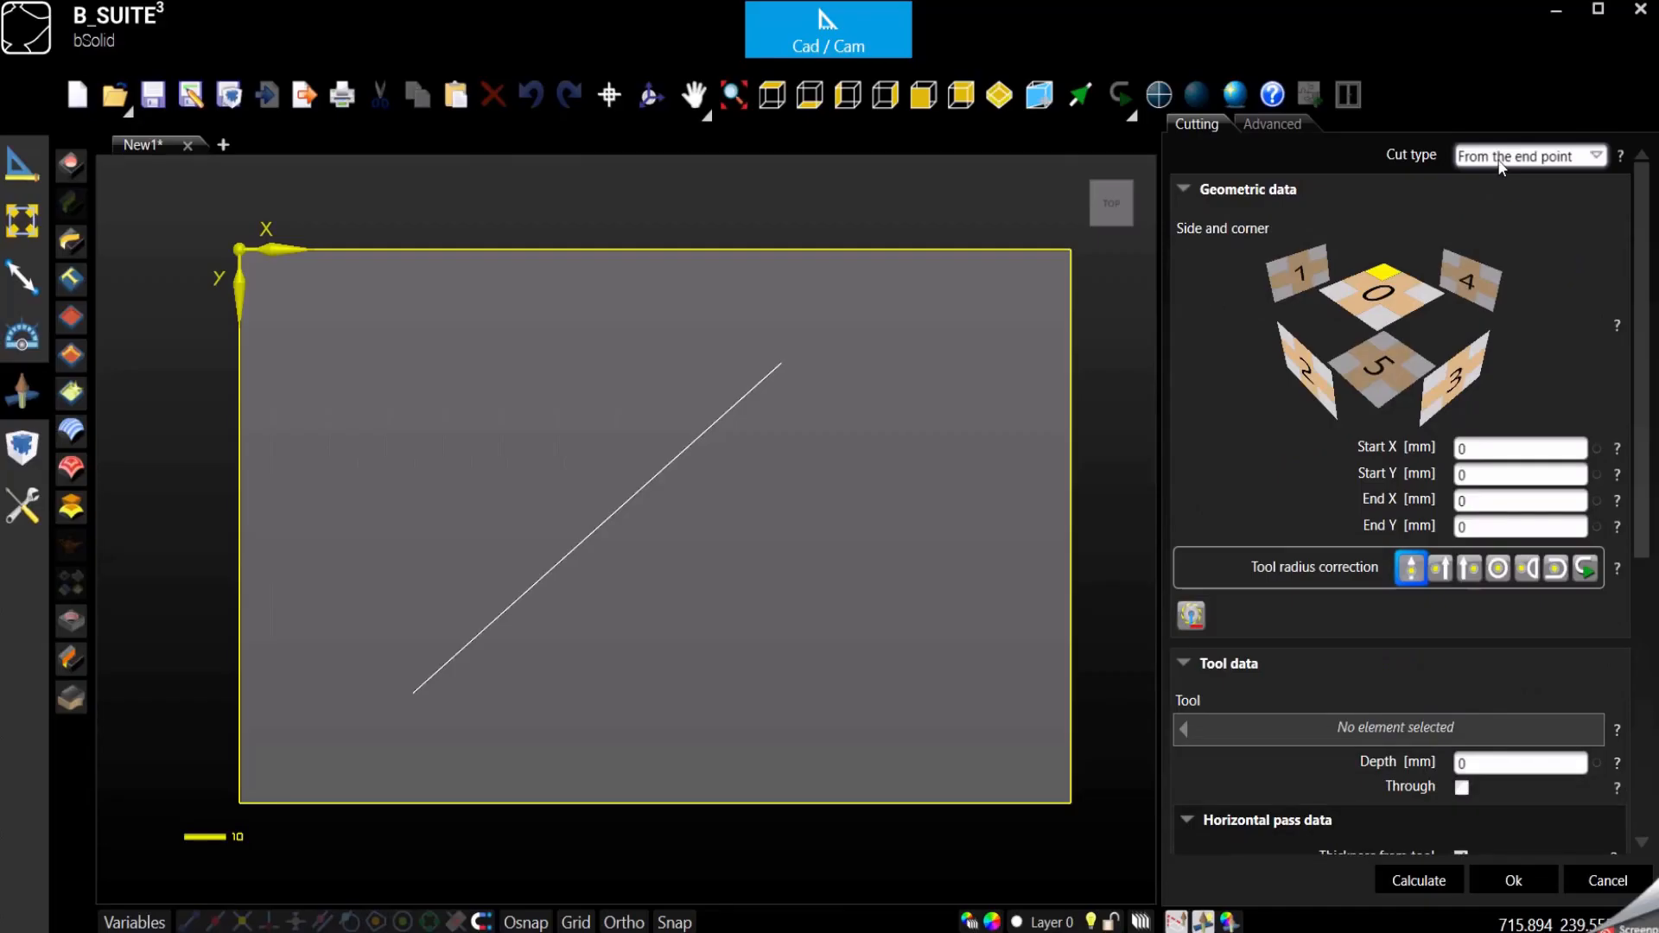
- Review the start and end coordinate fields and the side and corner selection for the new cut
click(1473, 447)
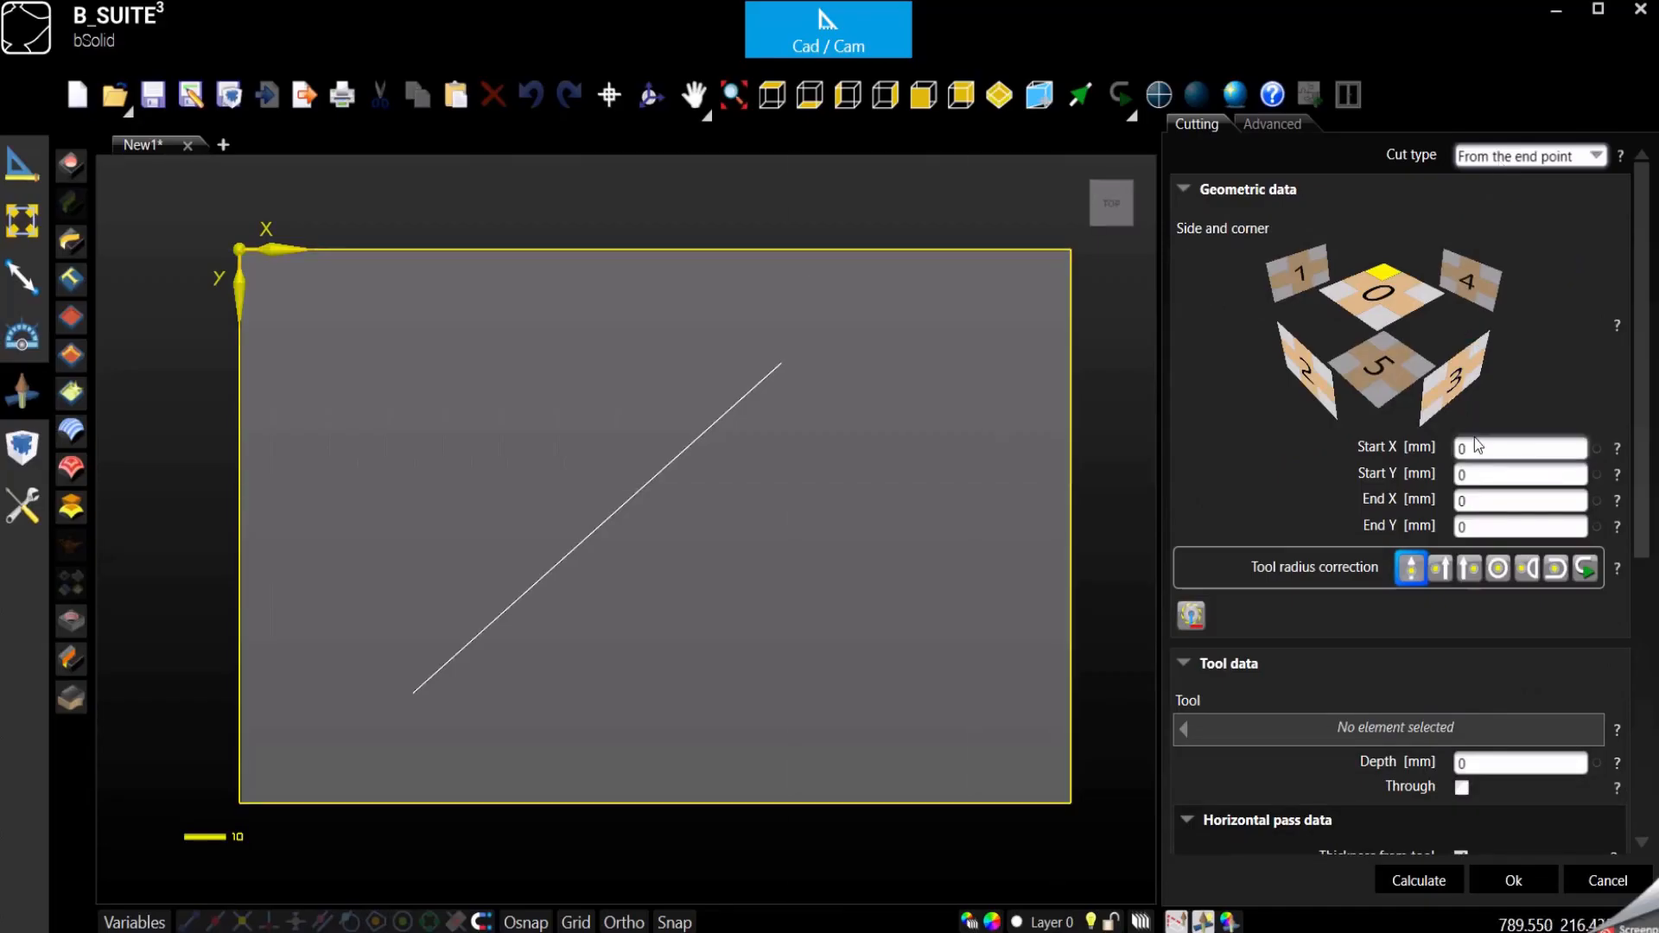
click(1473, 474)
click(1472, 501)
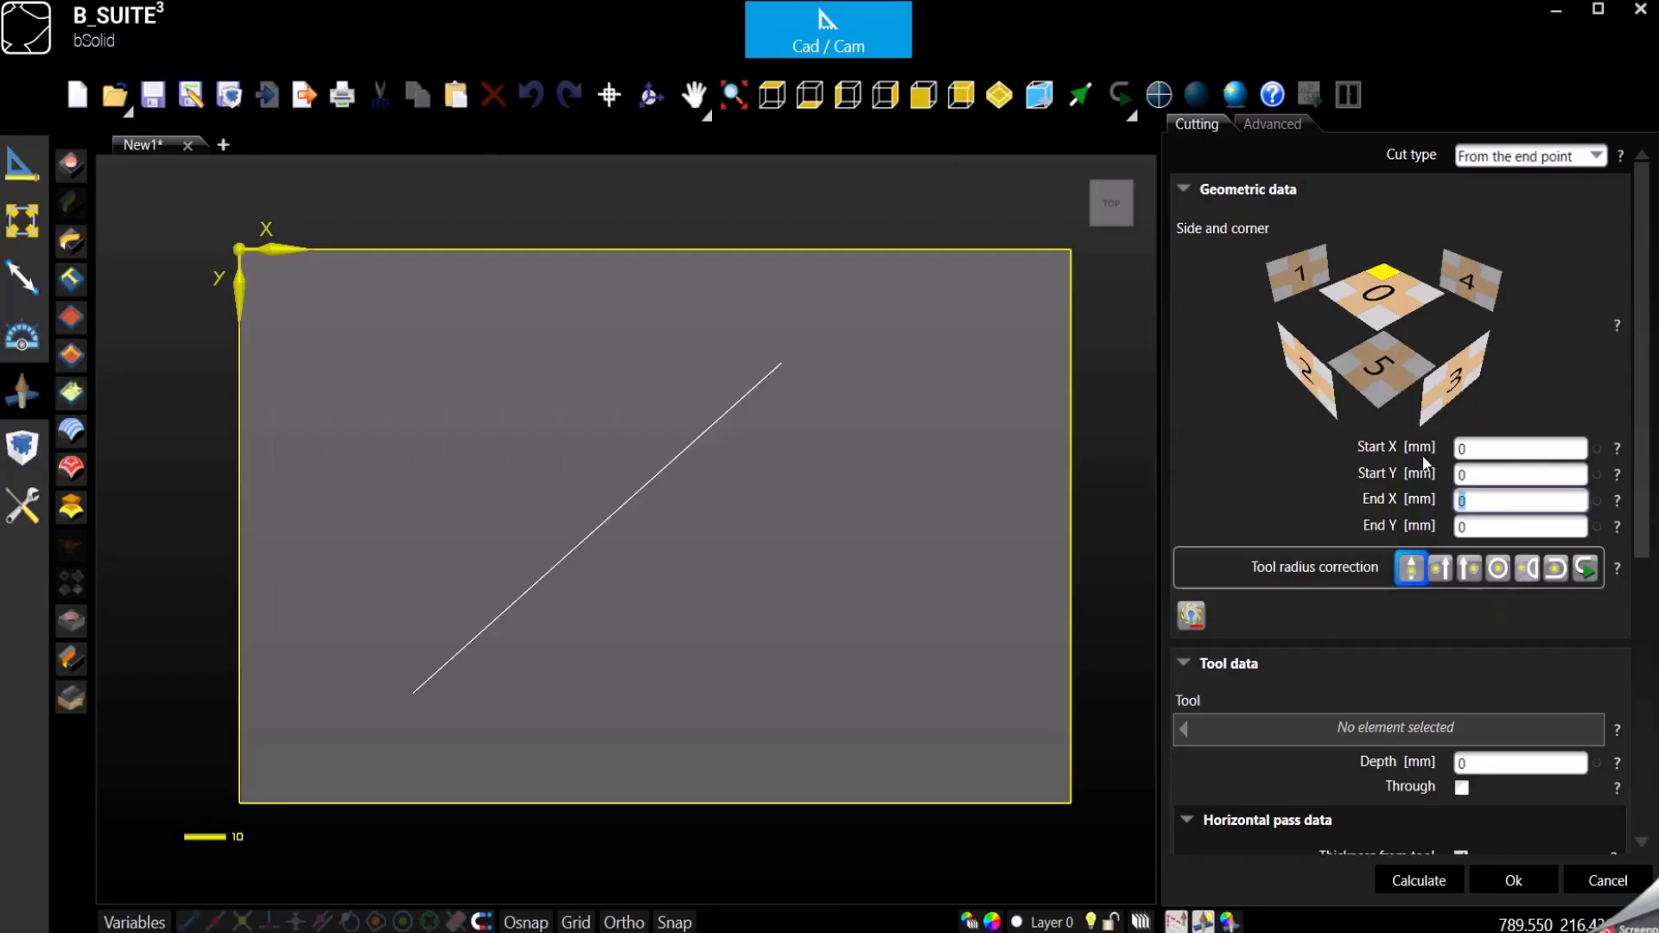
click(1467, 449)
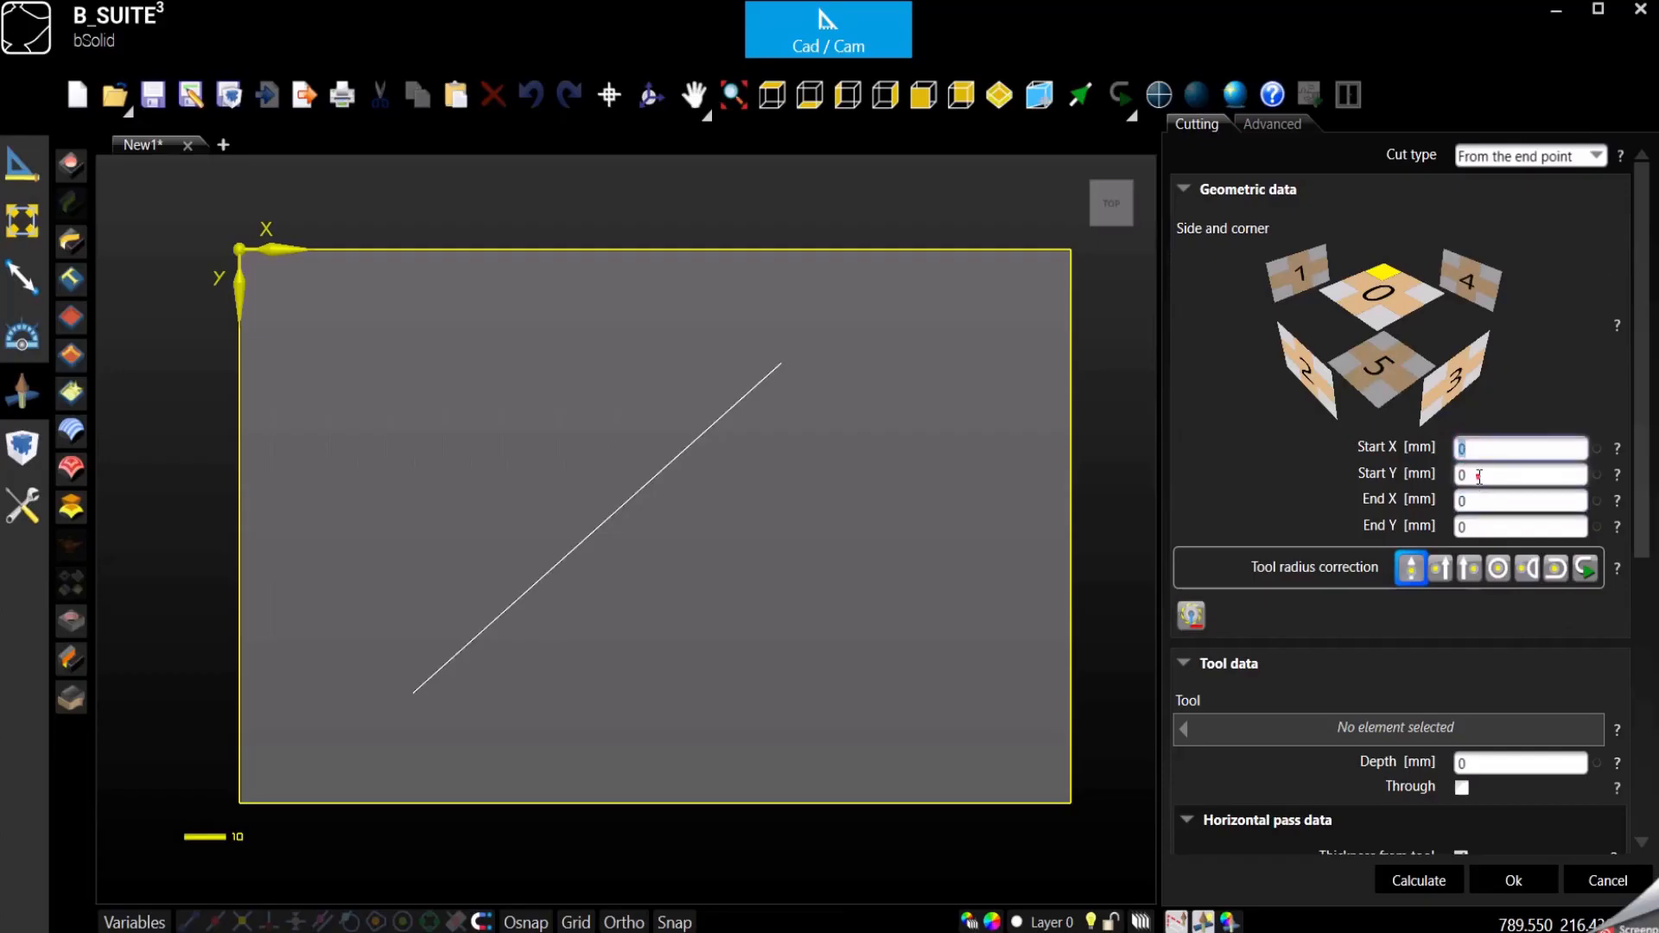
click(1384, 275)
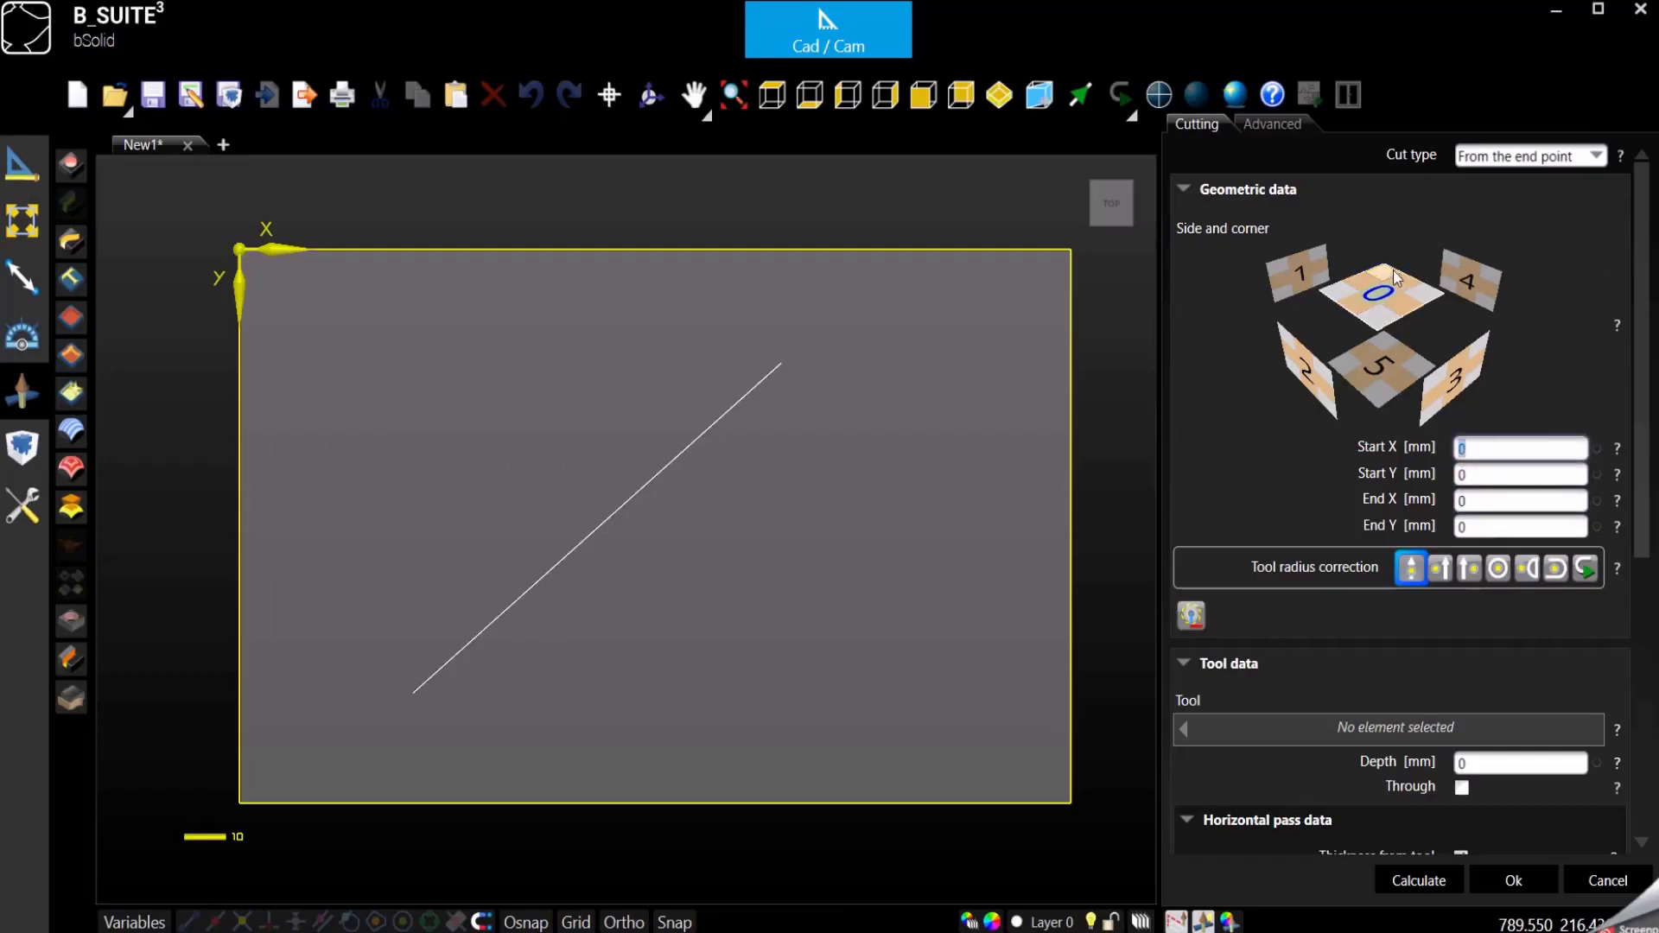
click(1385, 325)
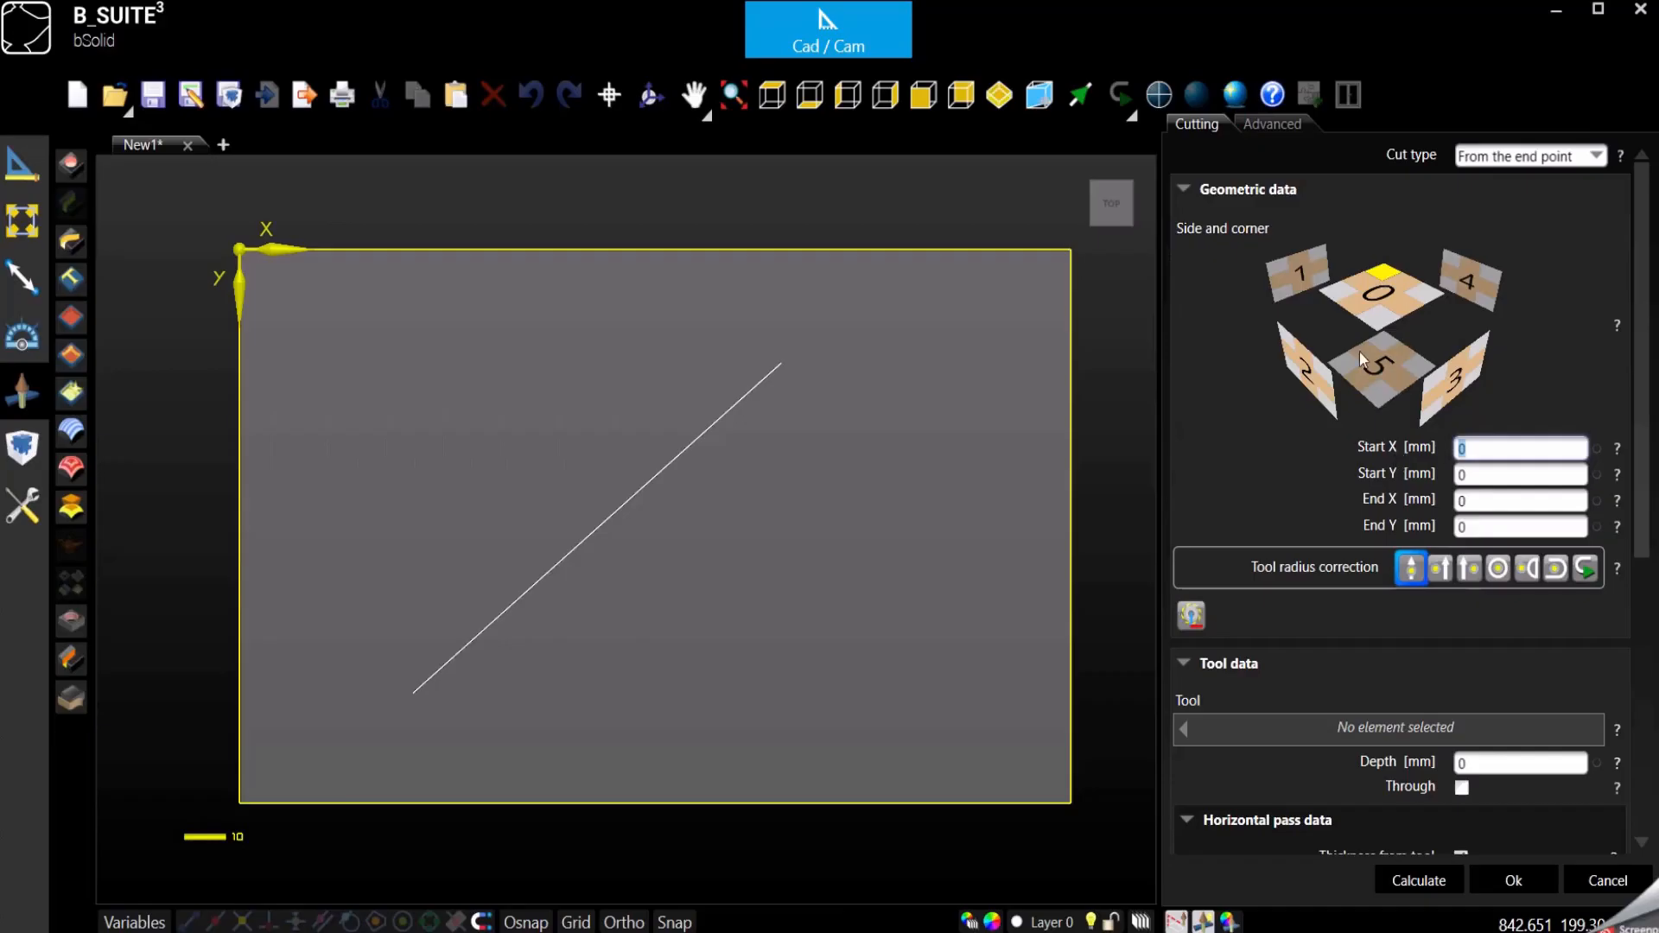
- On side 0, set the cut's End X to 200 mm and End Y to 300 mm
click(1379, 294)
click(1475, 475)
click(1484, 500)
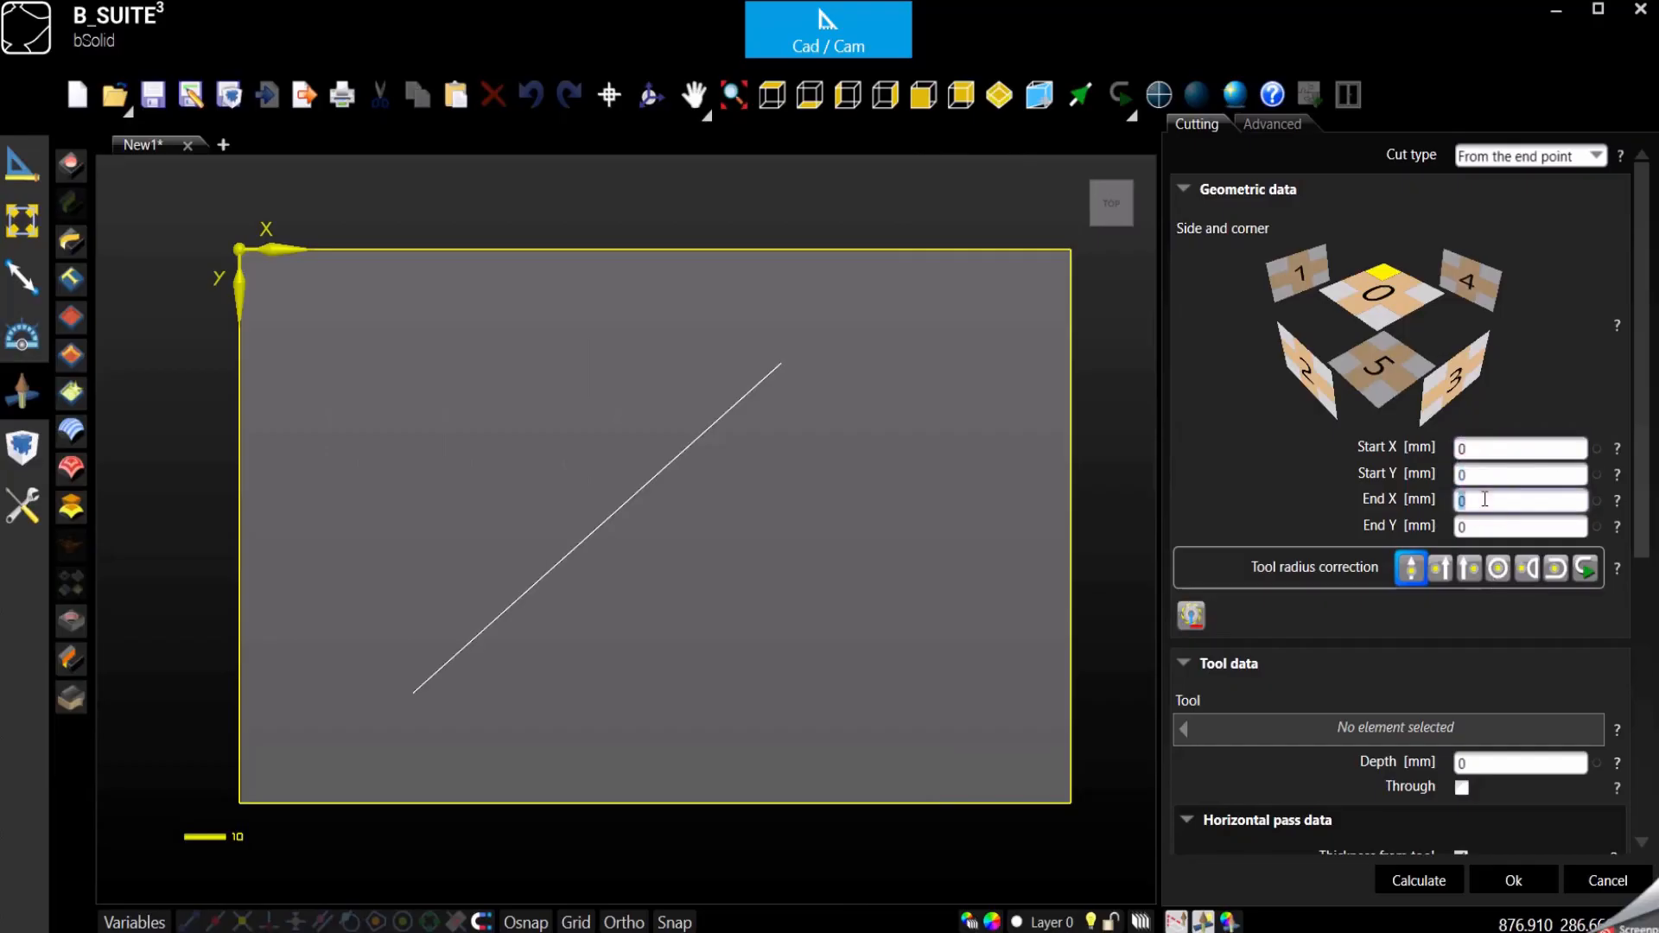
text(200)
click(1490, 524)
text(300)
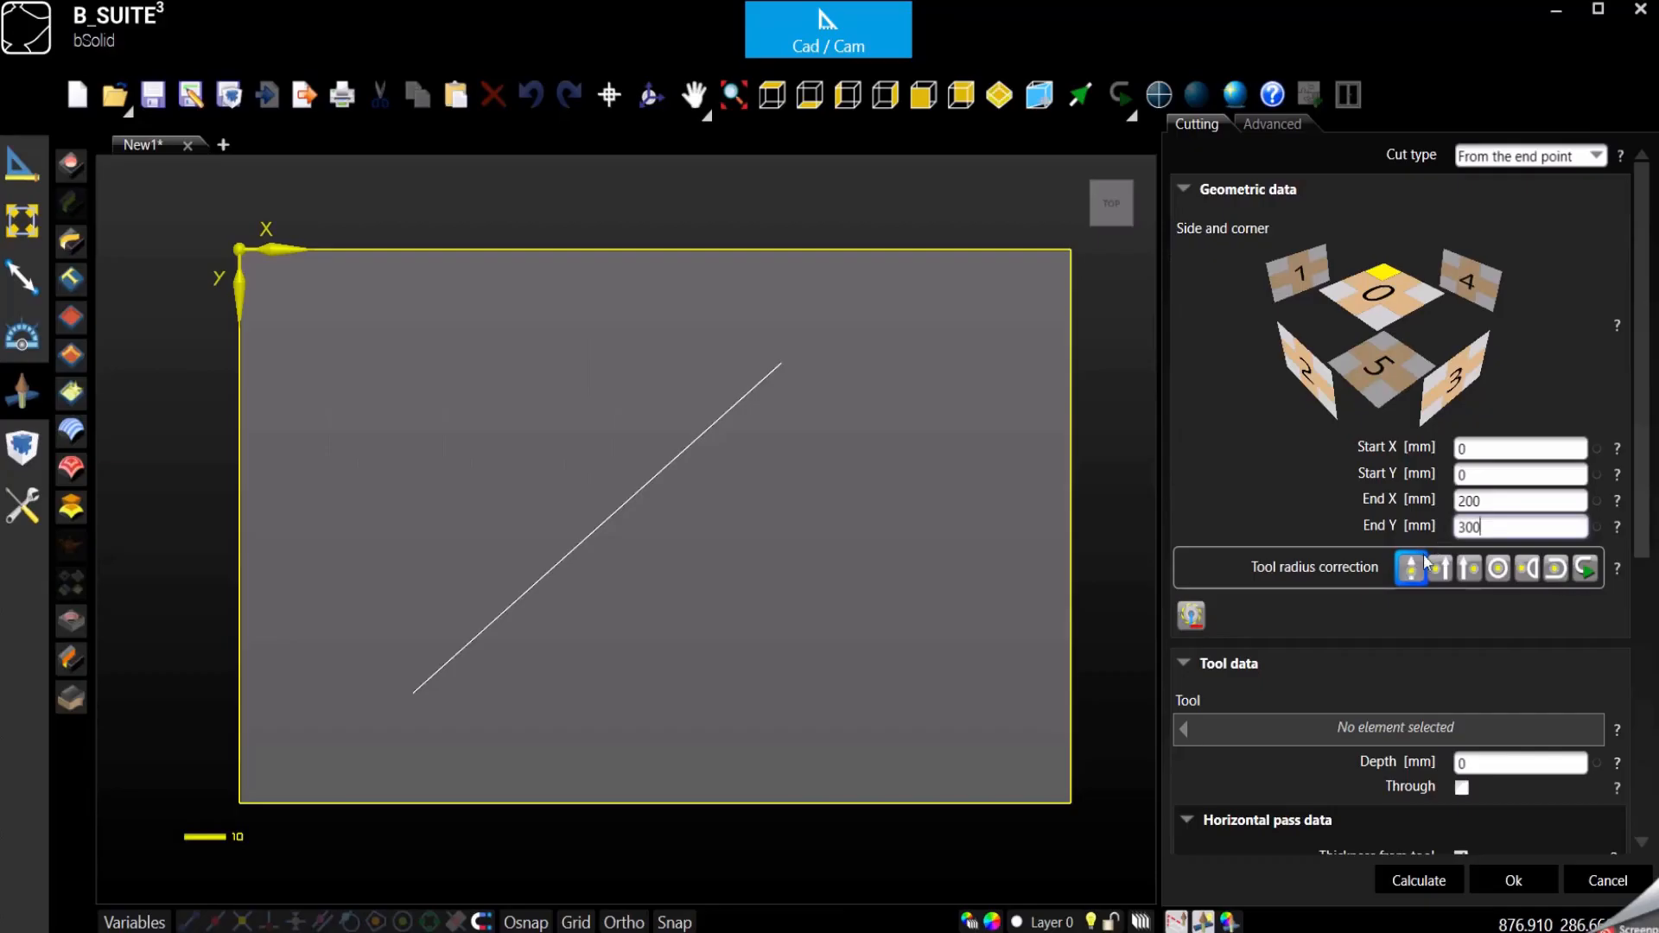
- Assign the FRESA300 blade to the cut and inspect its path from an angle and from above
click(1408, 724)
double_click(736, 388)
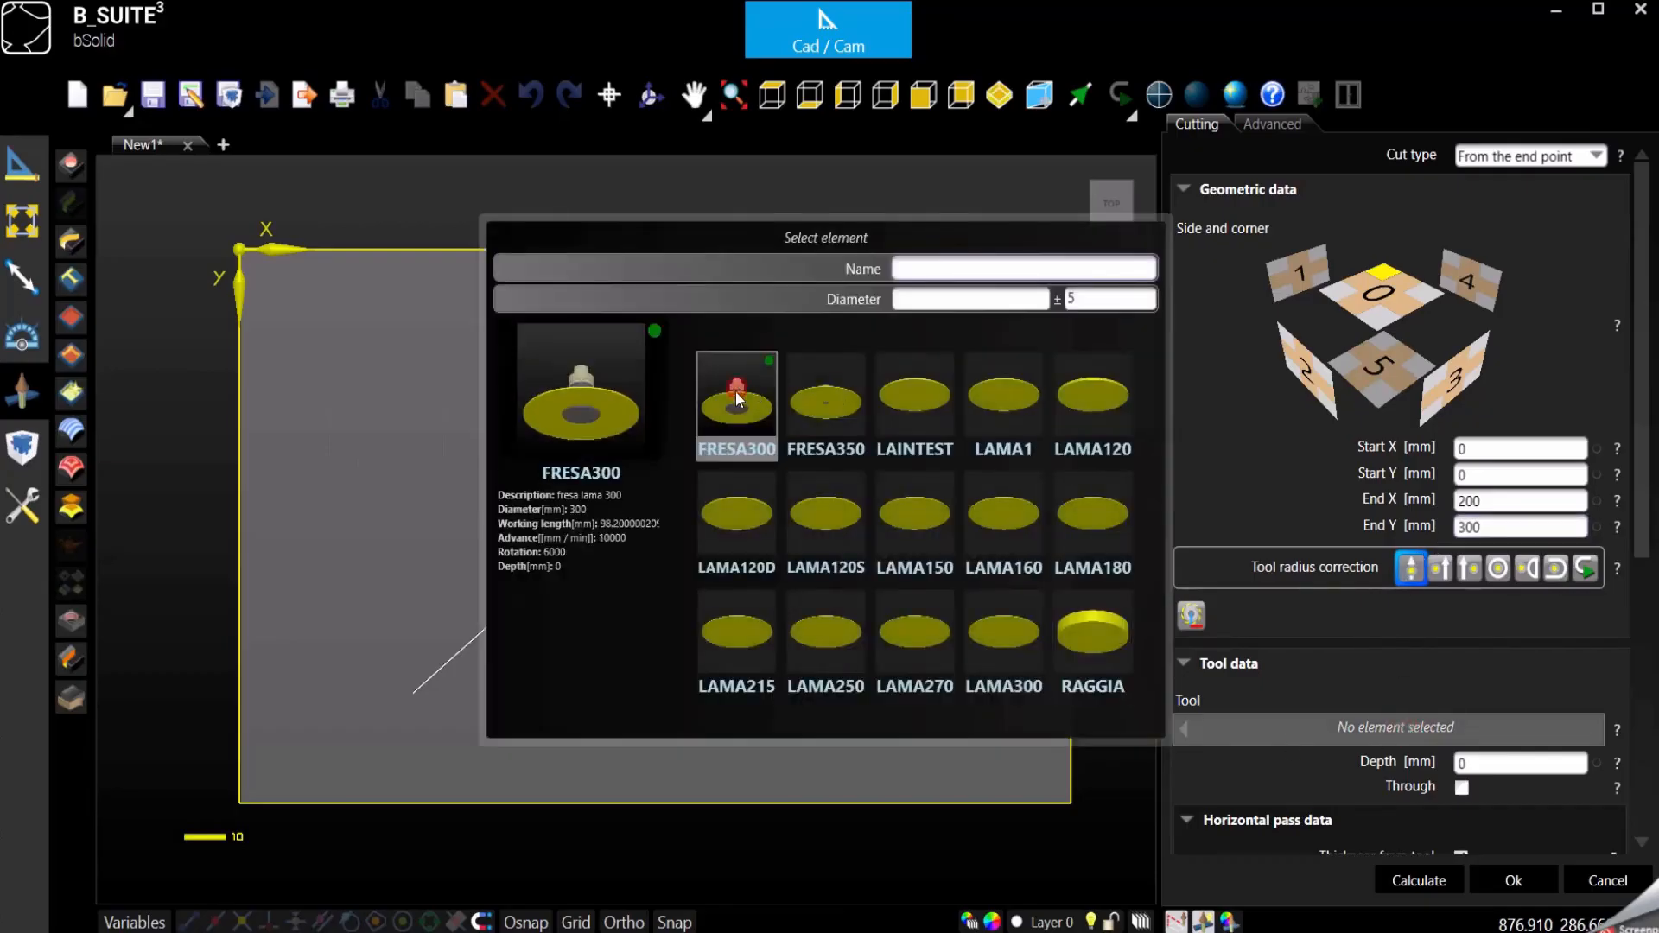
scroll(692, 478, down, 2)
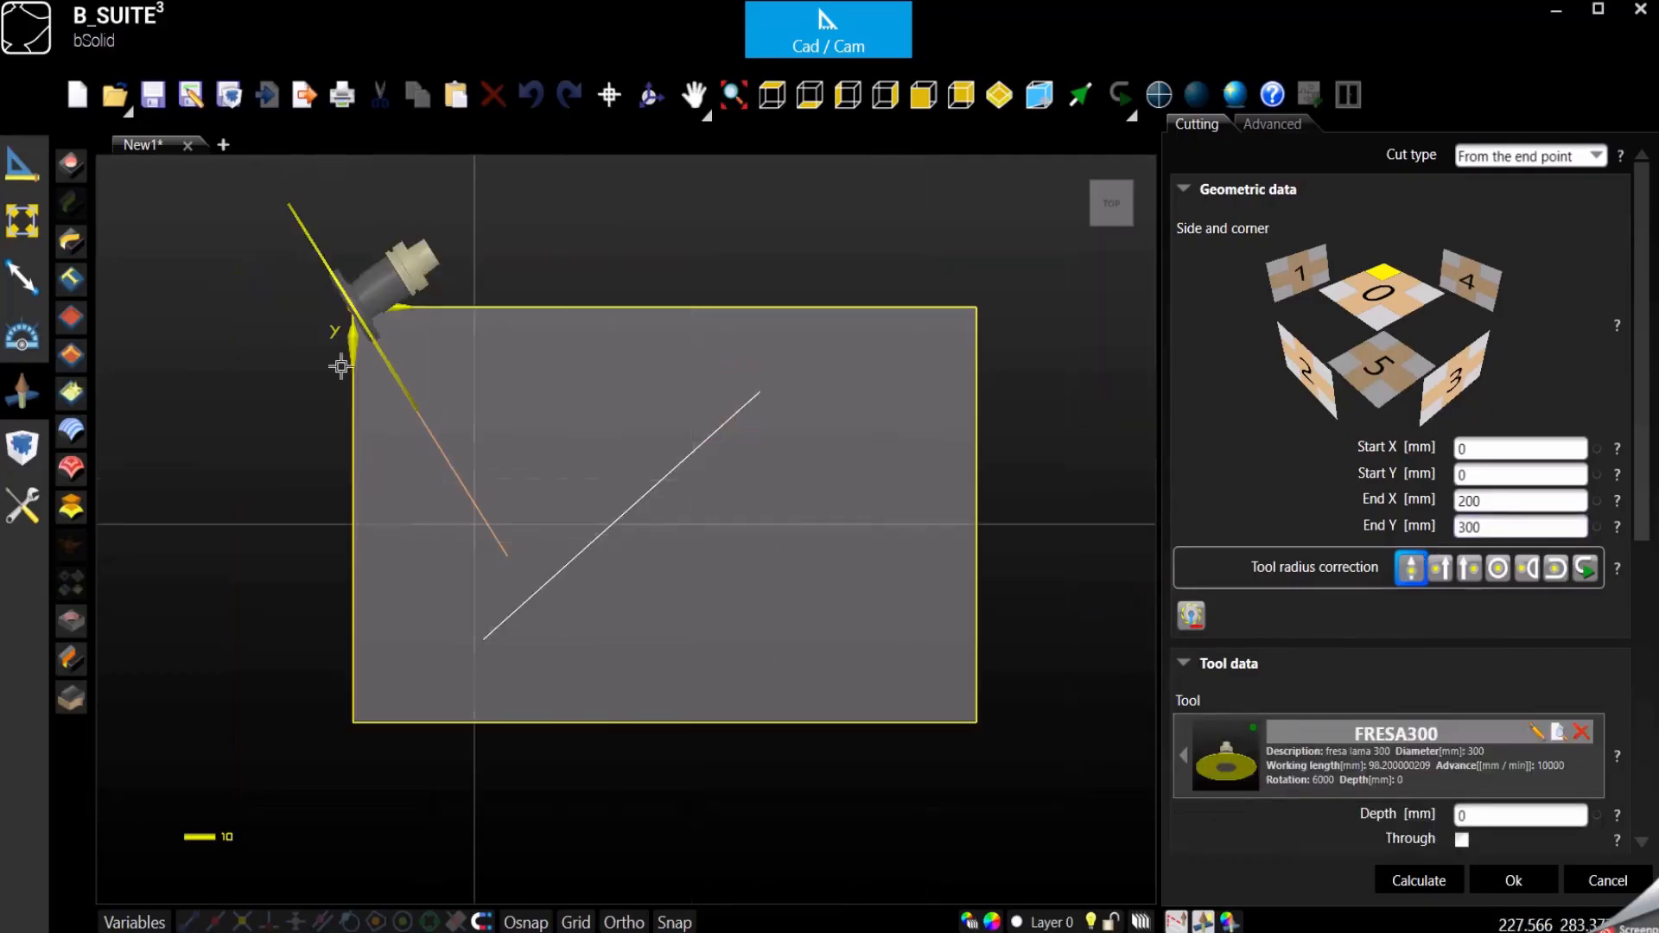
click(650, 96)
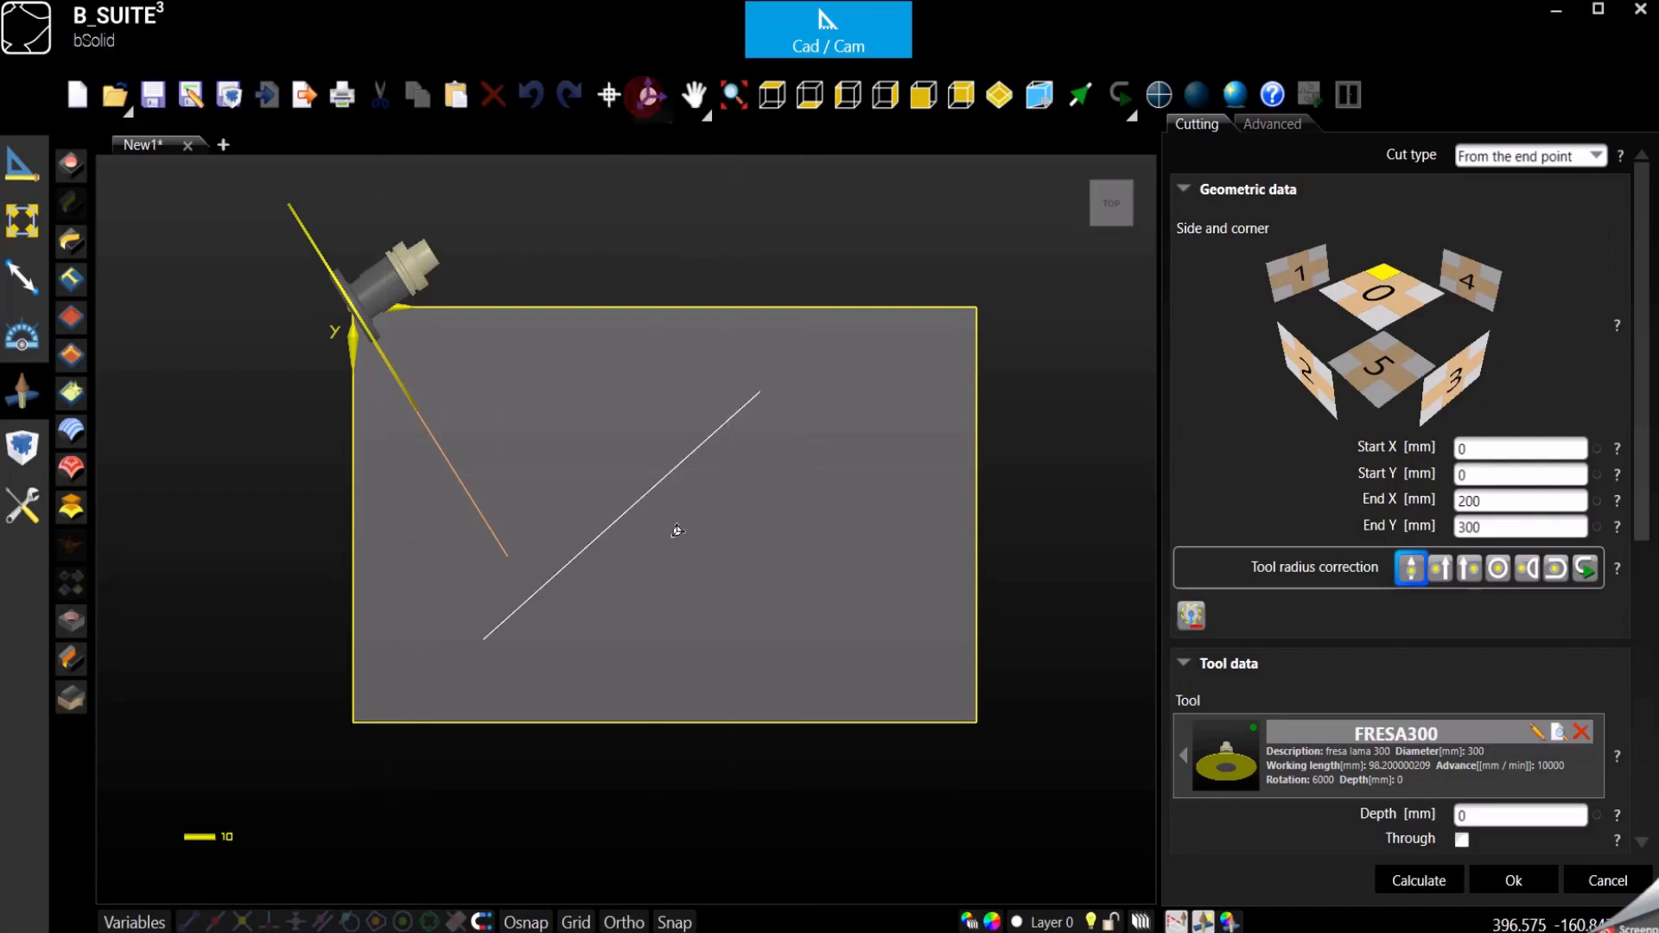
mouse_move(676, 538)
mouse_down()
mouse_move(689, 468)
mouse_move(652, 478)
mouse_move(668, 508)
mouse_up()
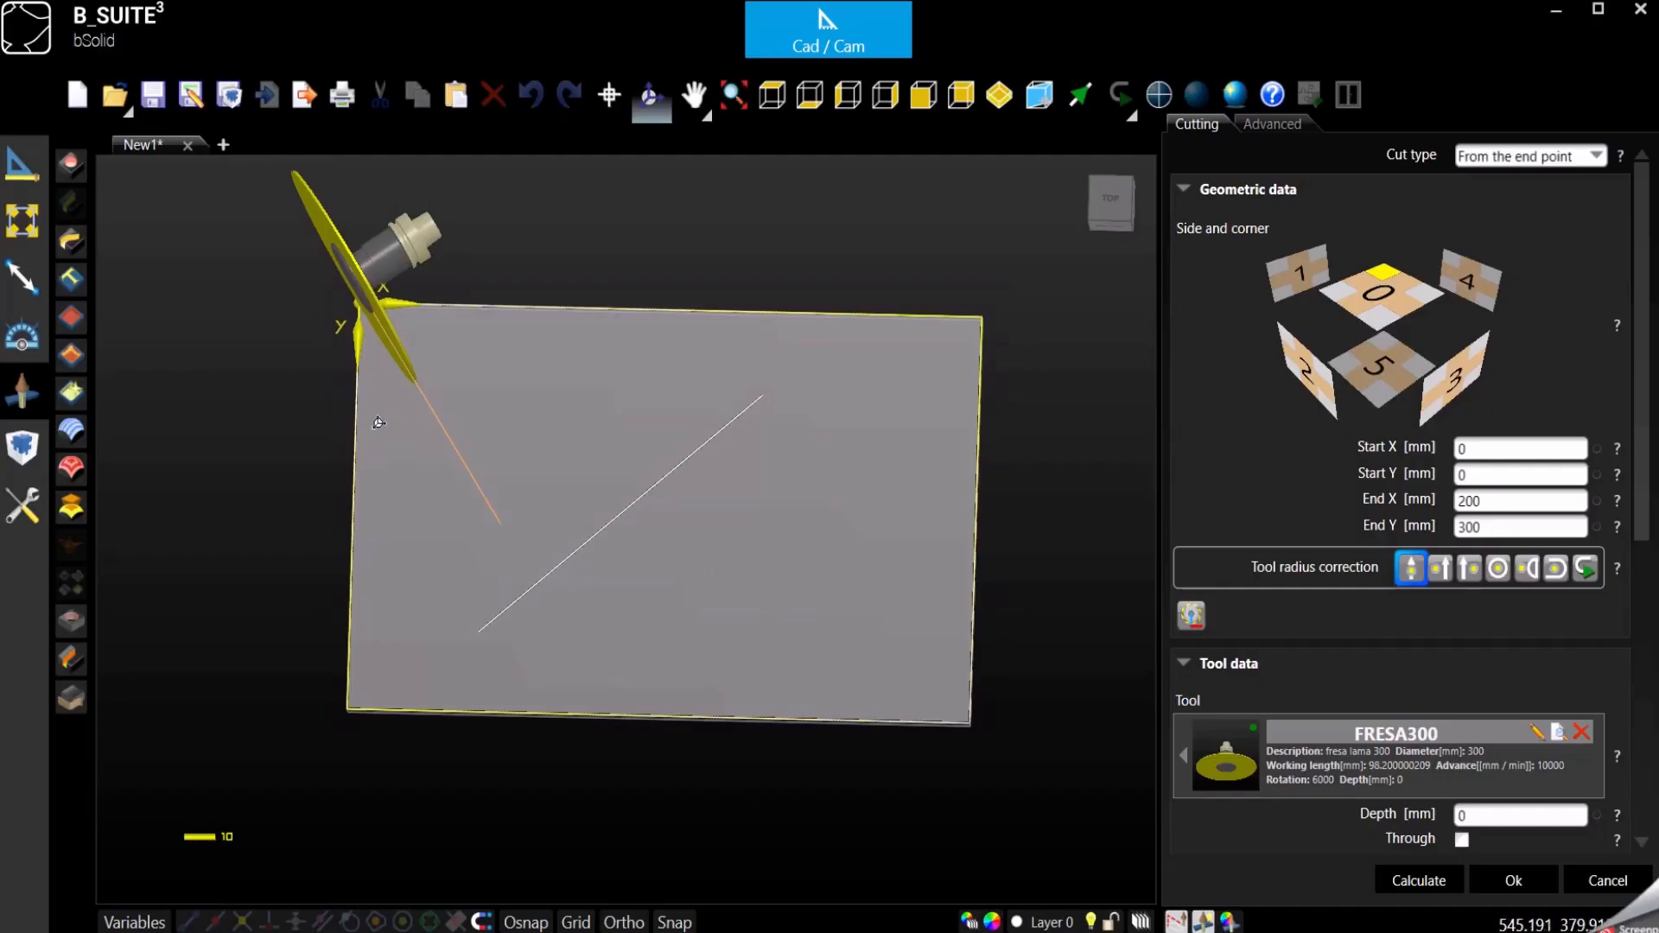
drag(372, 418, 375, 439)
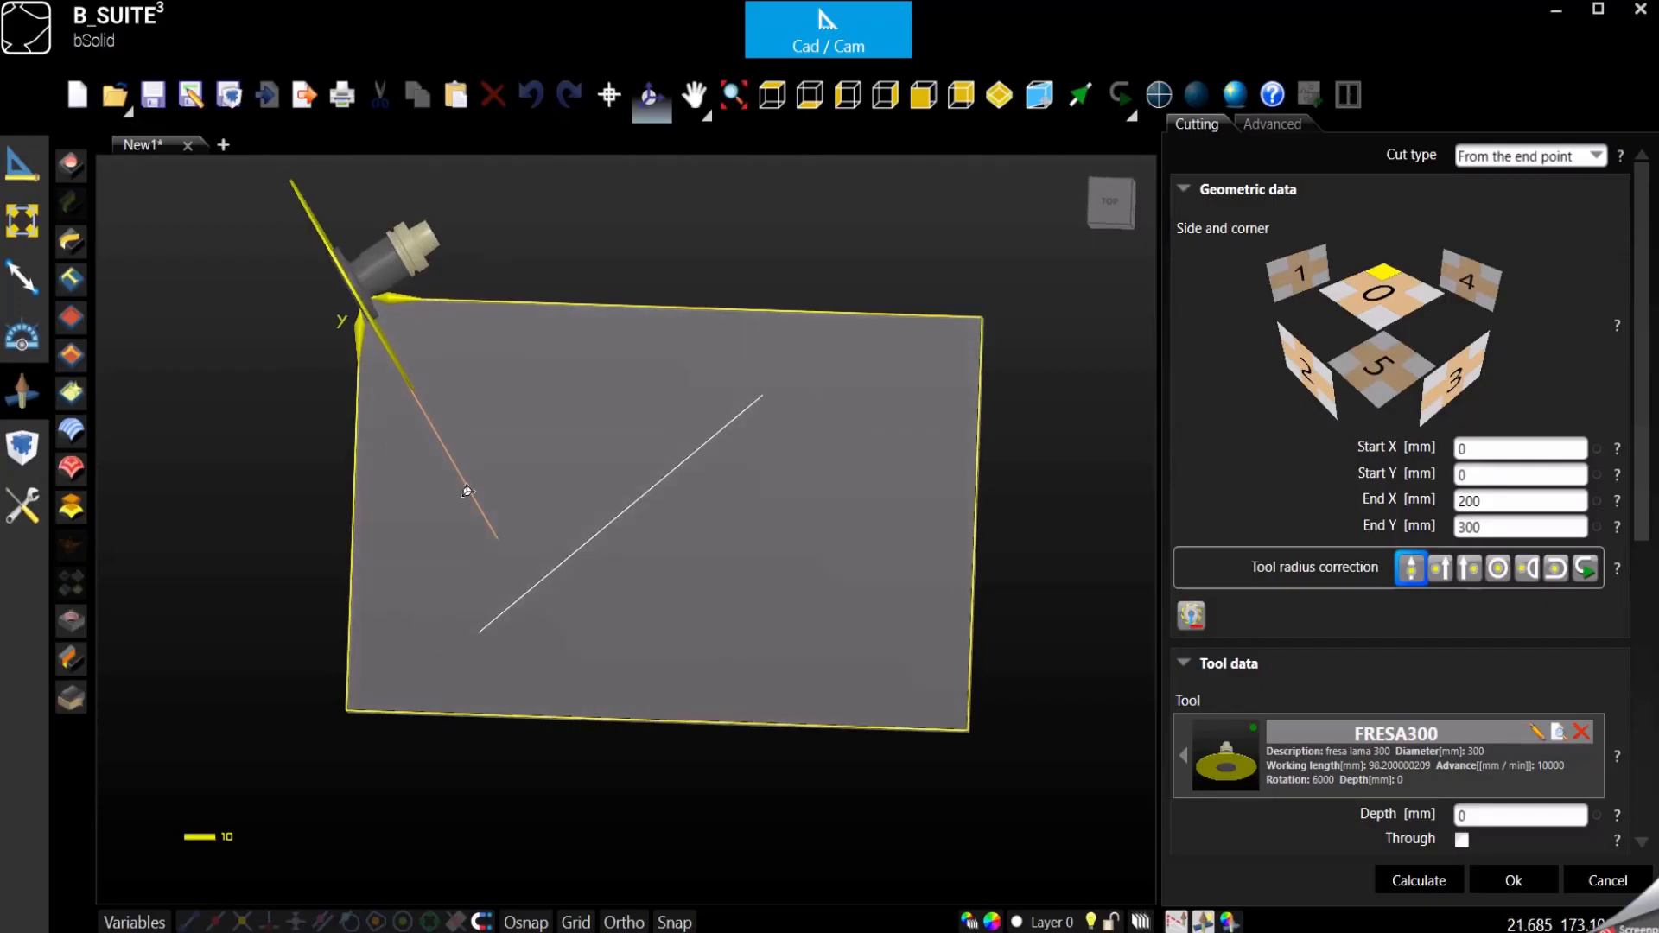
click(772, 94)
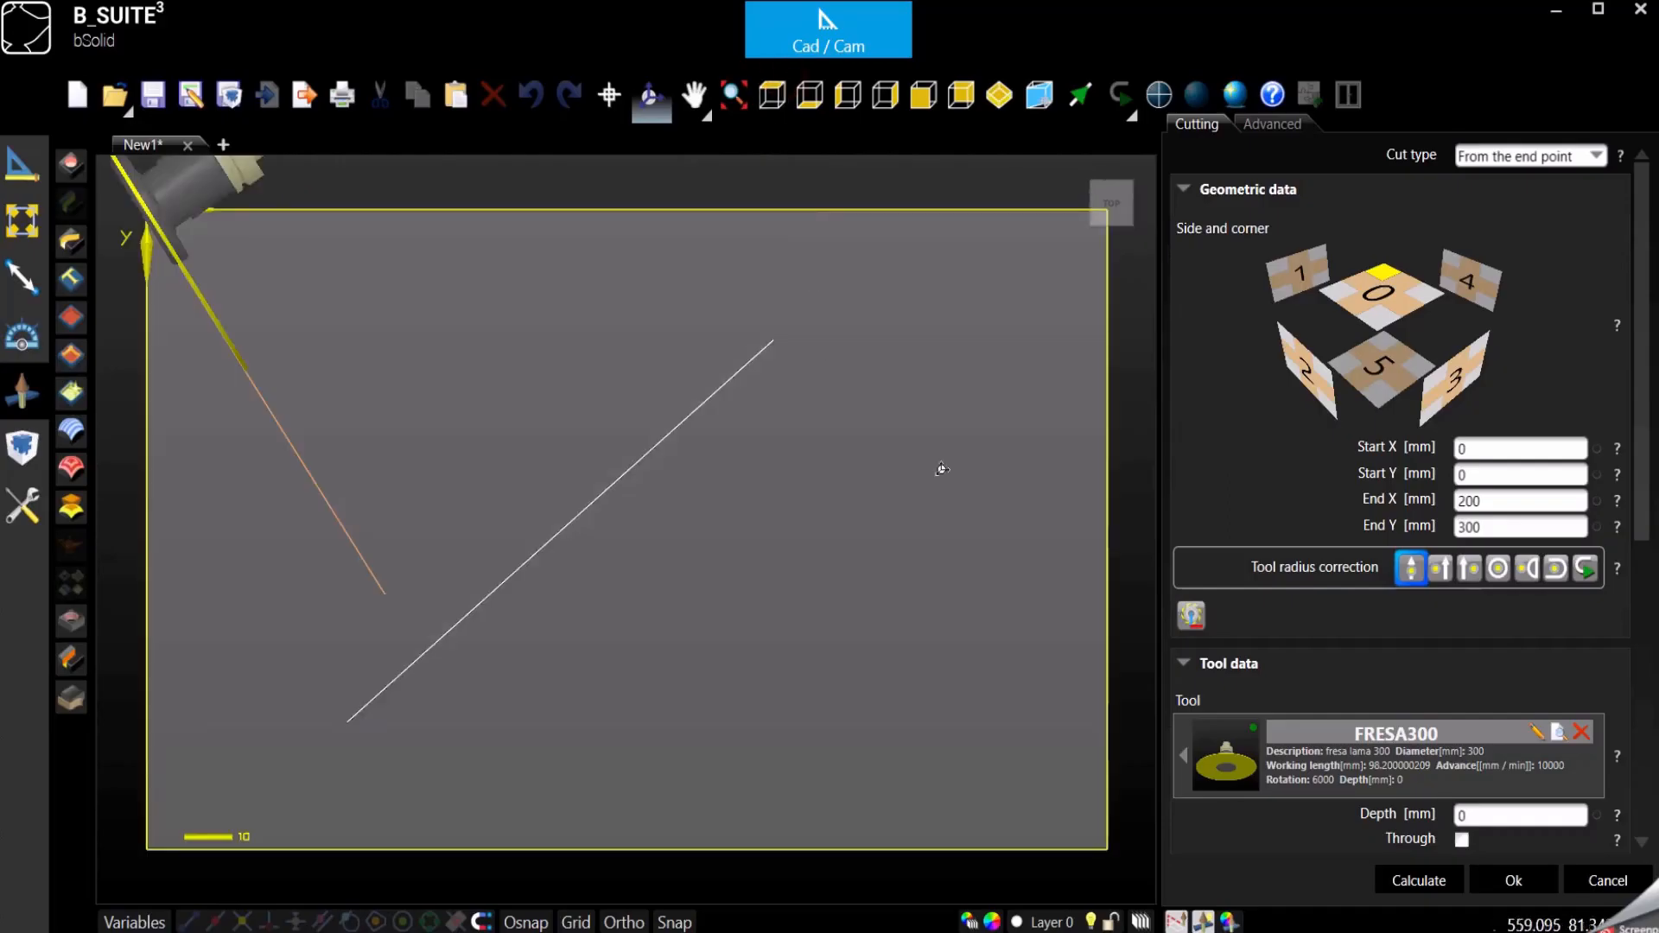
scroll(942, 471, down, 1)
- Set End Y to 0 and End X to lpx, and check the edge cut in an isometric view
click(1504, 498)
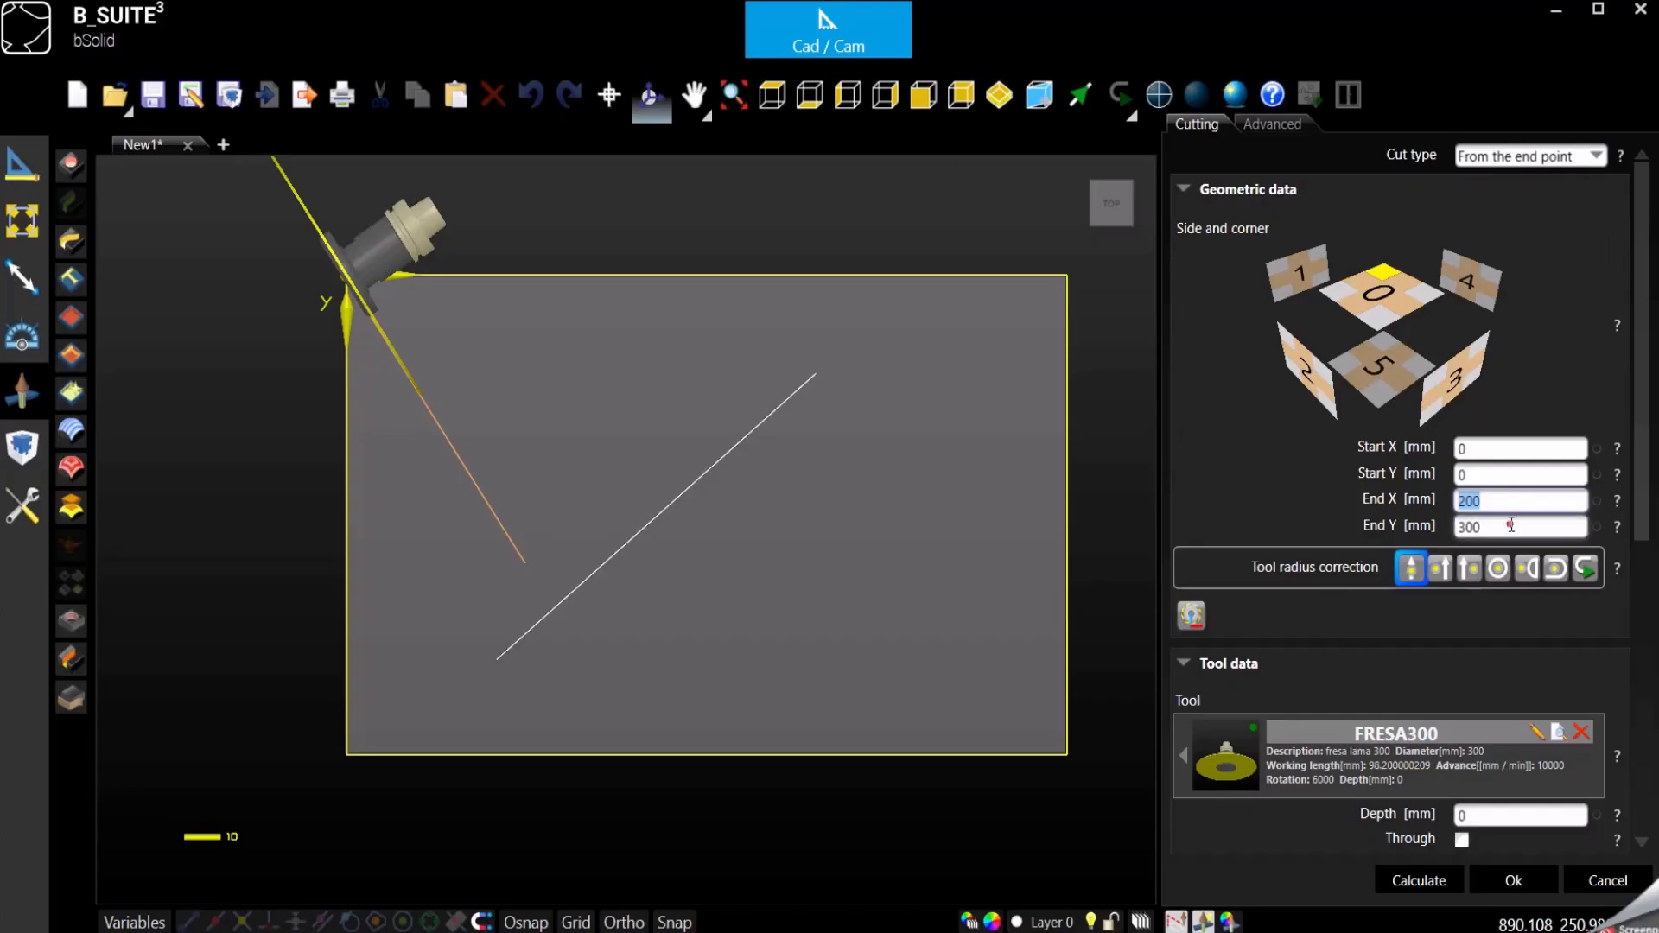
click(1512, 525)
text(0)
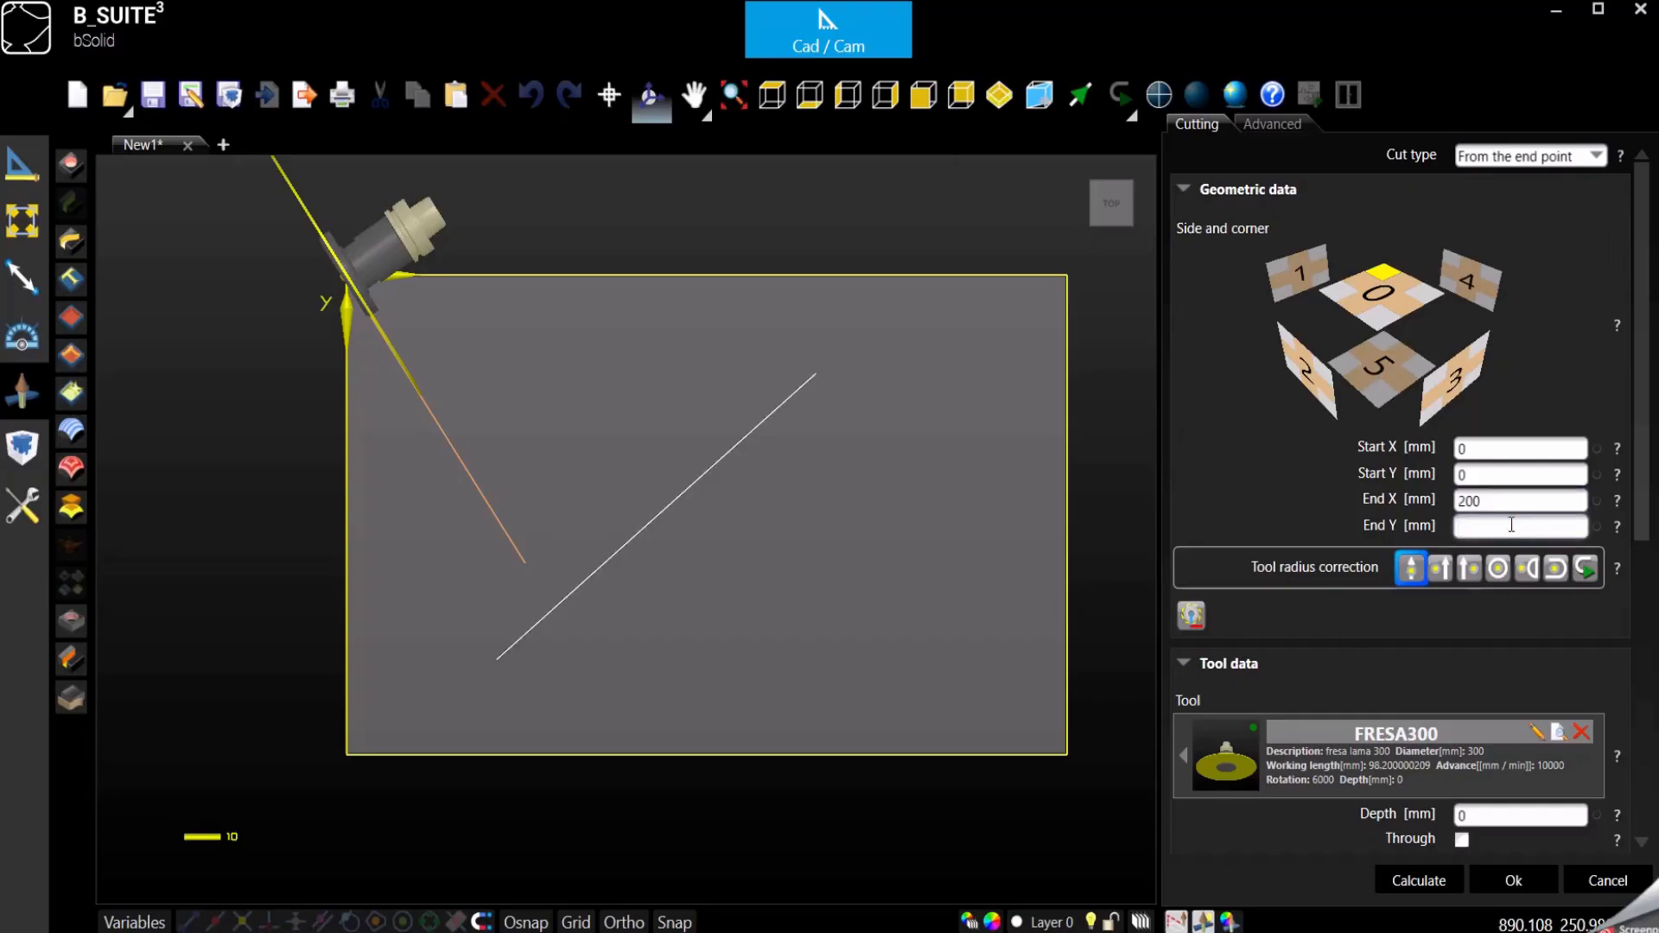
click(1502, 504)
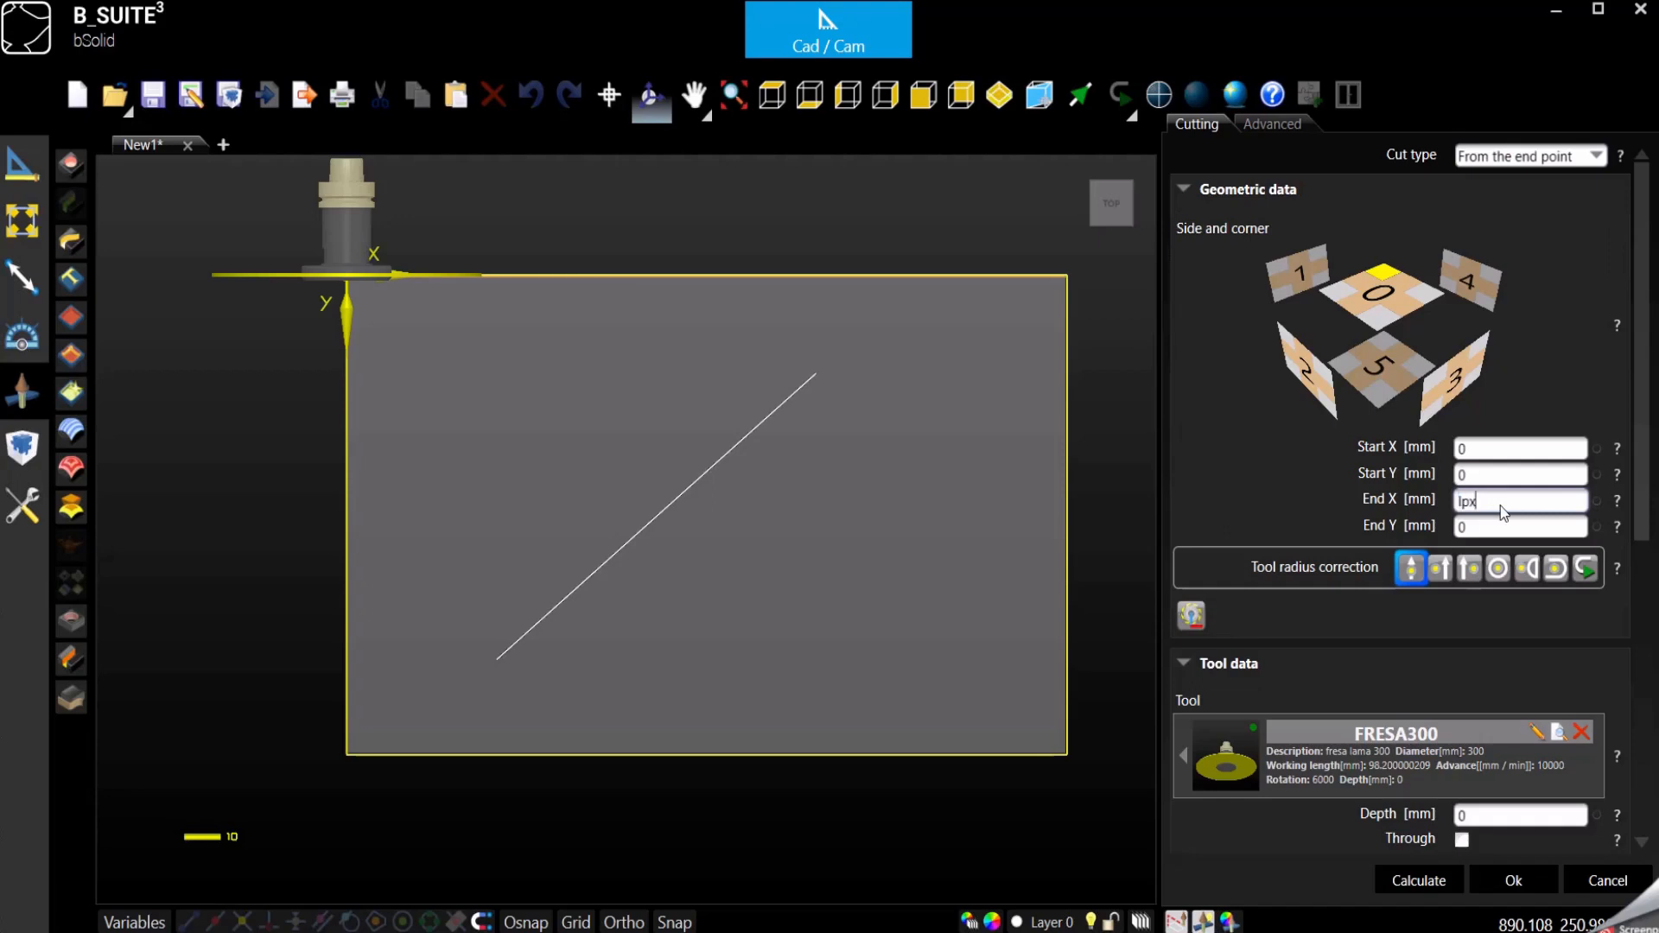
click(1001, 96)
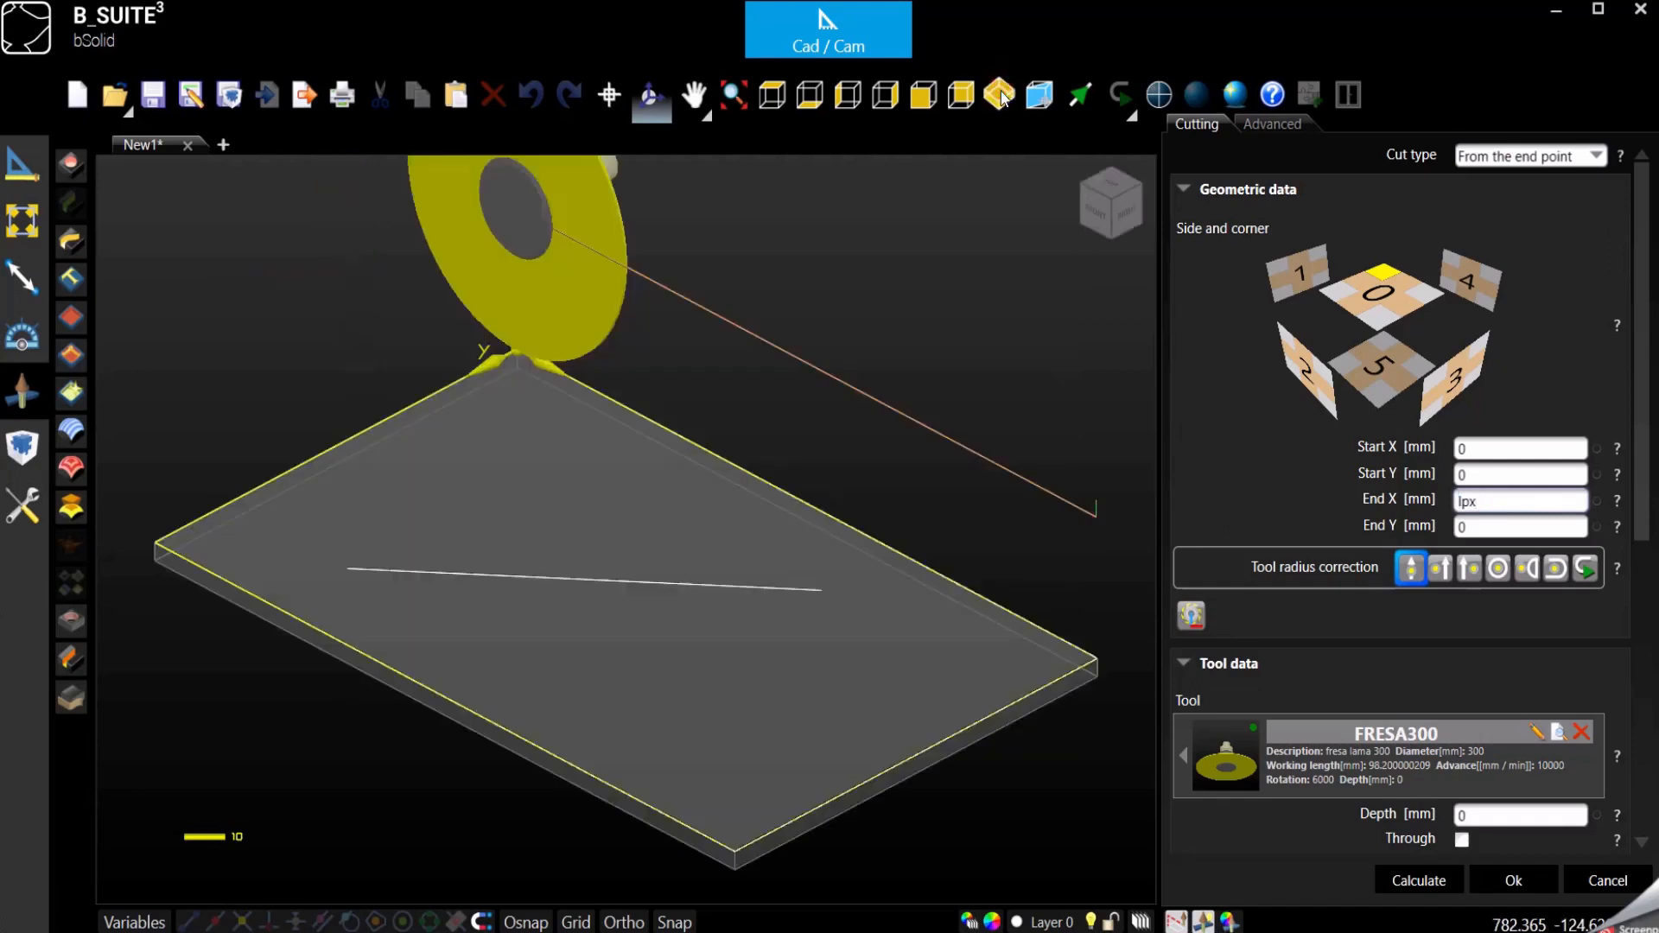
scroll(566, 527, down, 3)
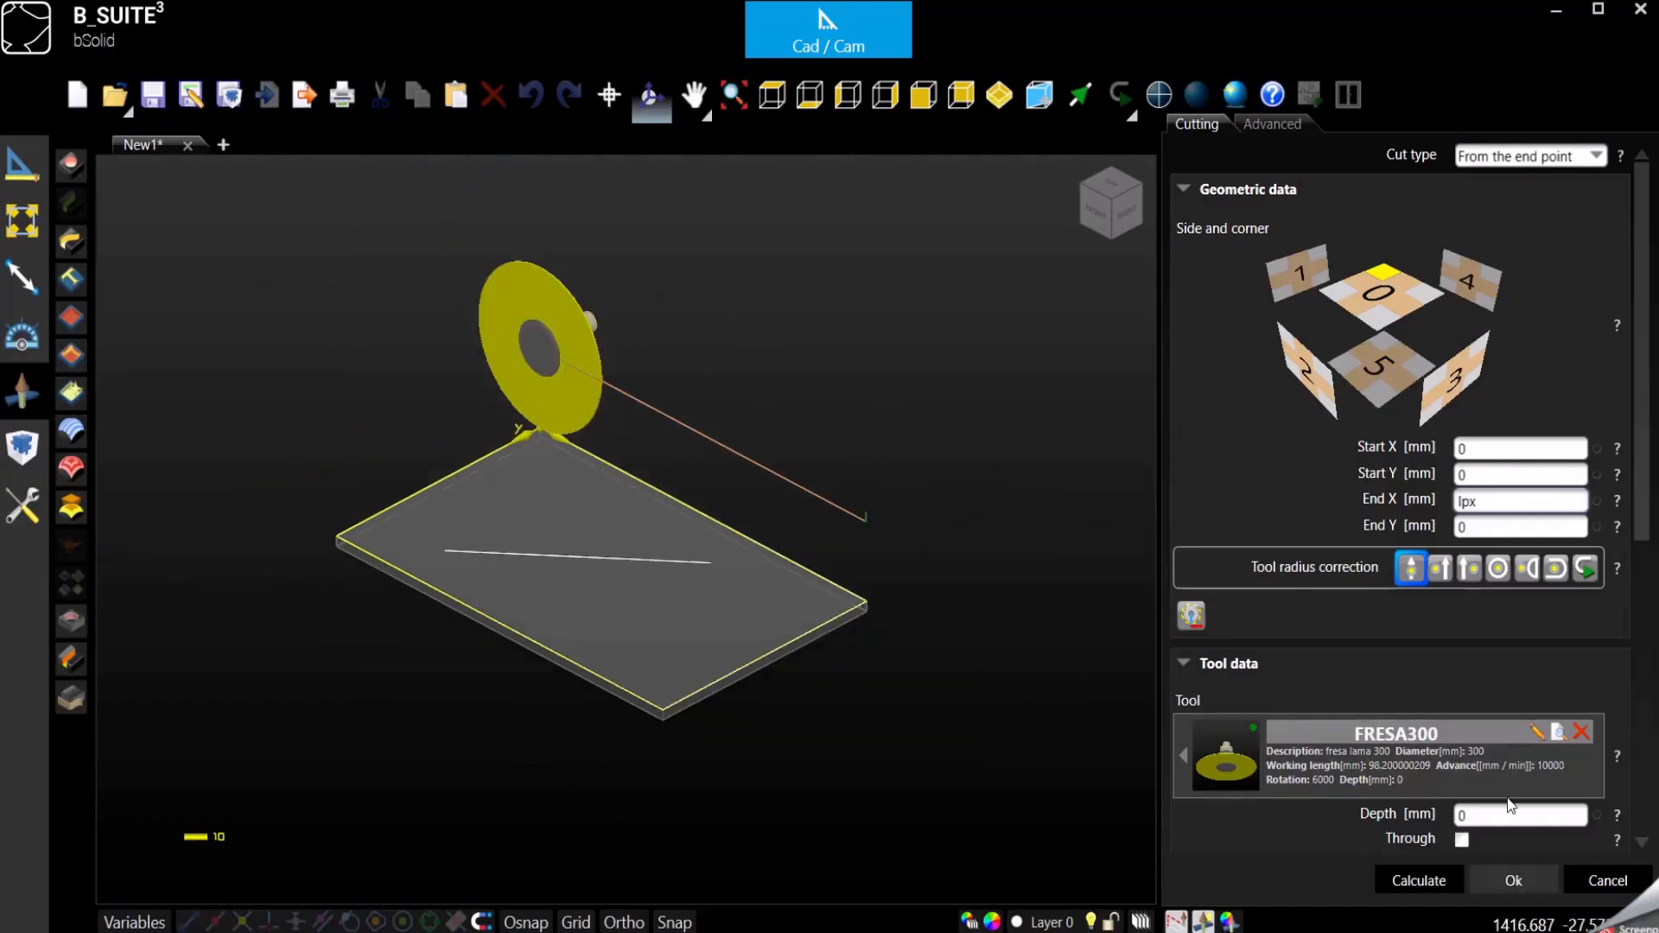
- Review the tool, depth and horizontal pass settings of the end-point cut and confirm the cut
scroll(1469, 636, down, 2)
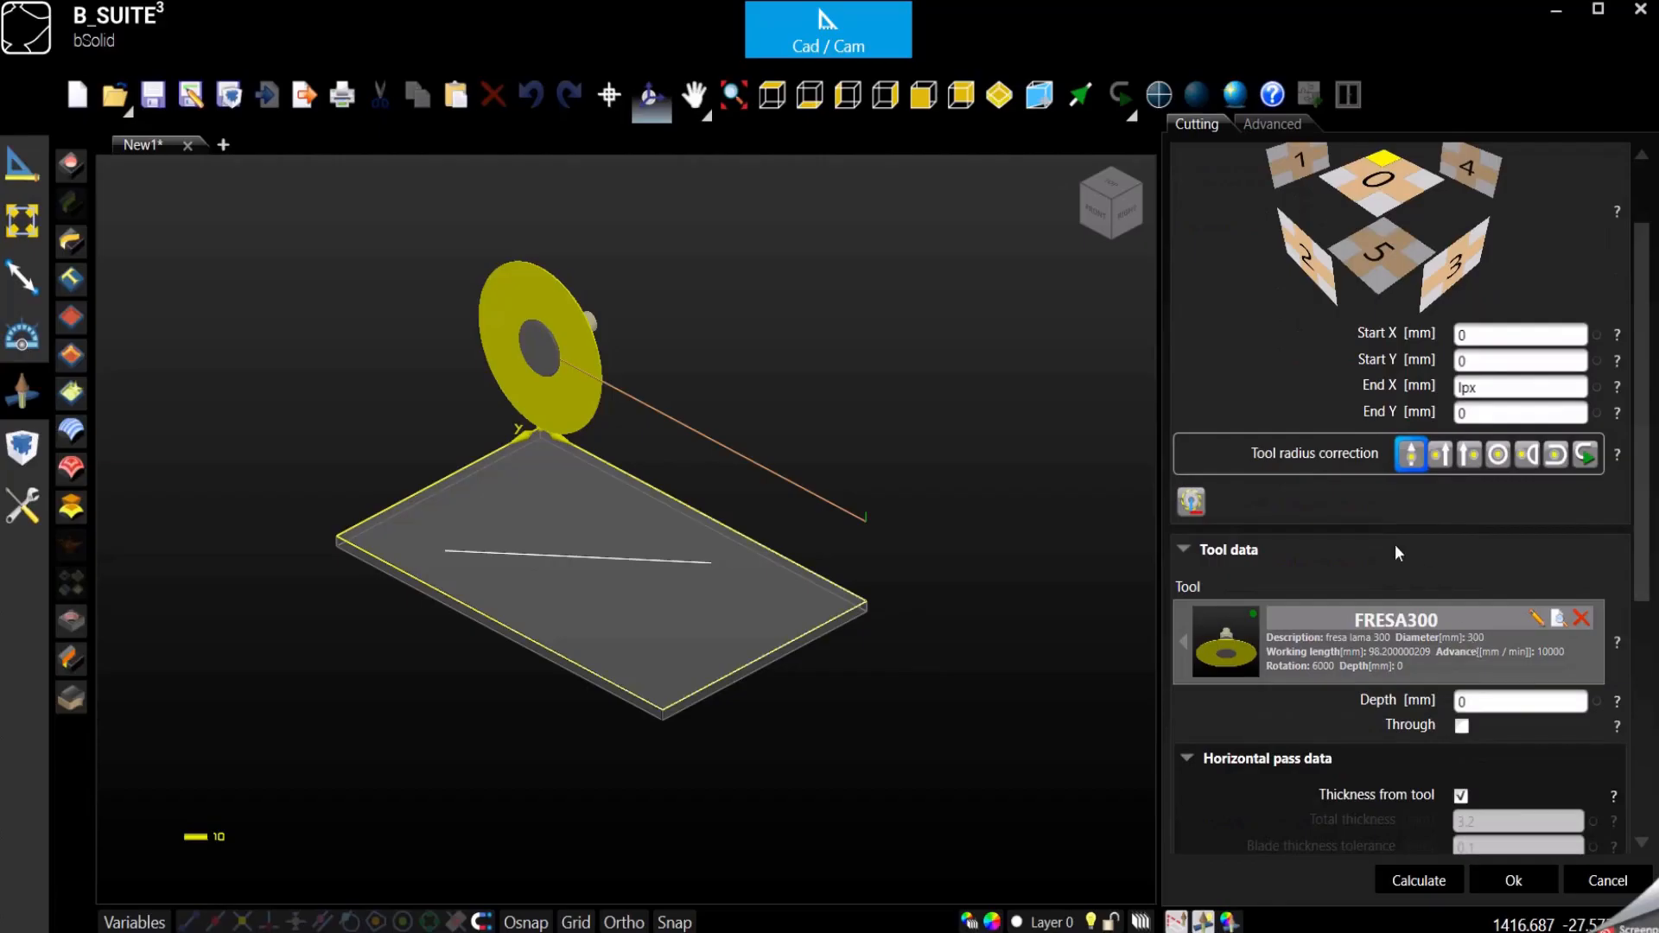
scroll(1417, 574, down, 4)
scroll(1447, 614, up, 5)
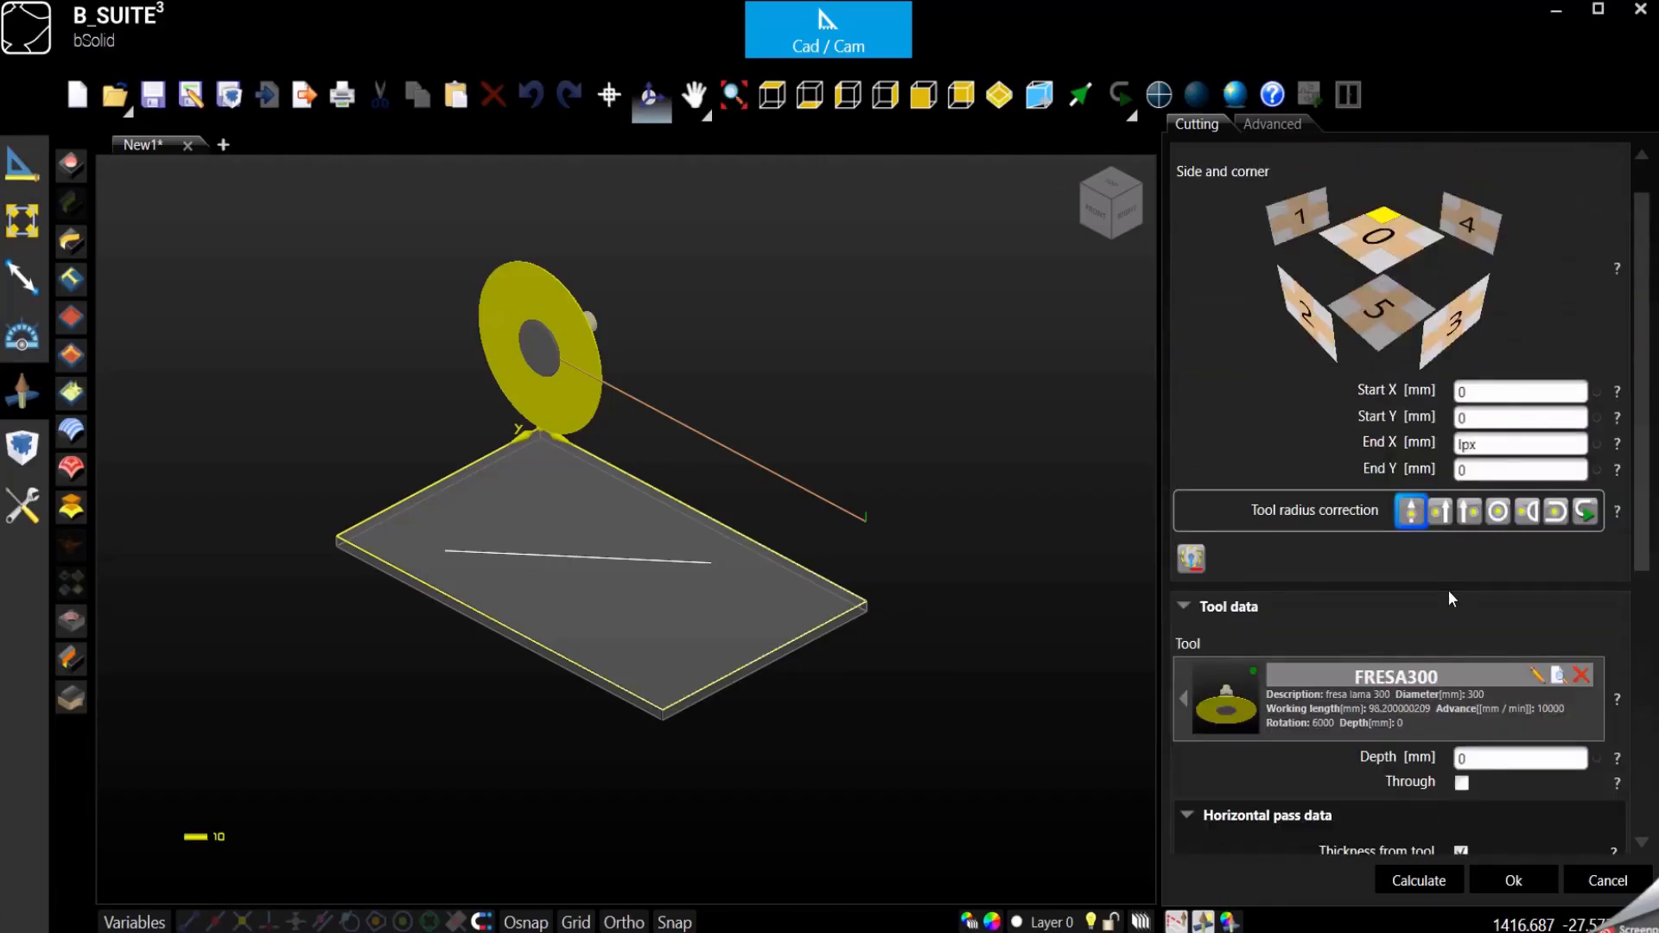
scroll(1454, 610, down, 2)
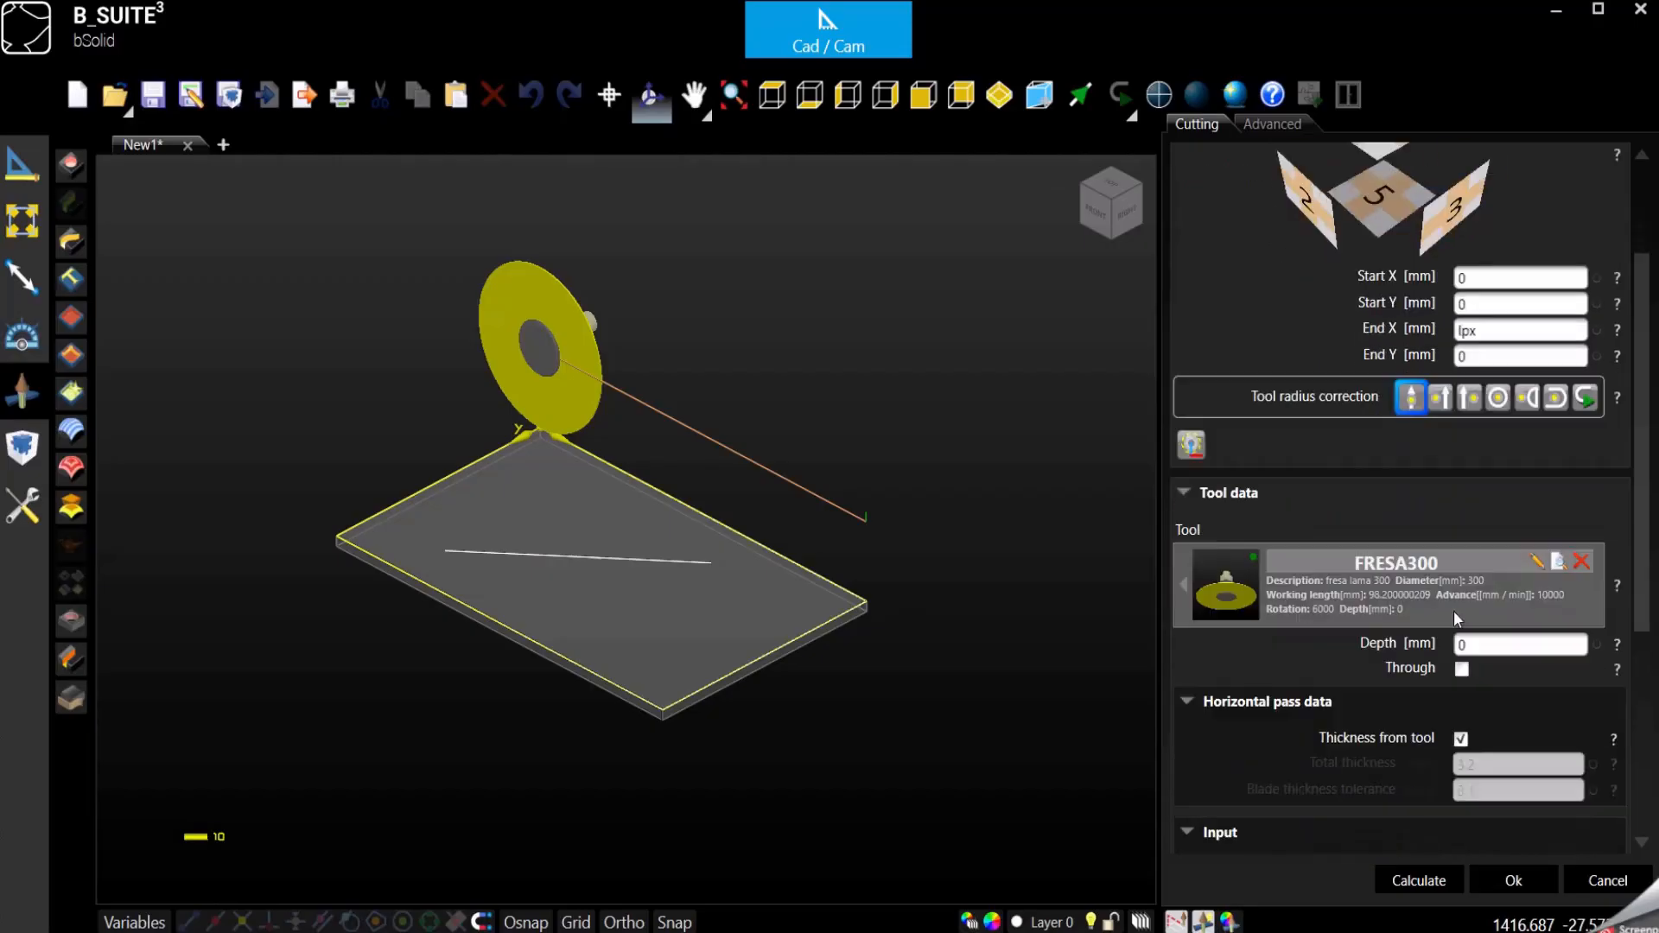
click(1521, 885)
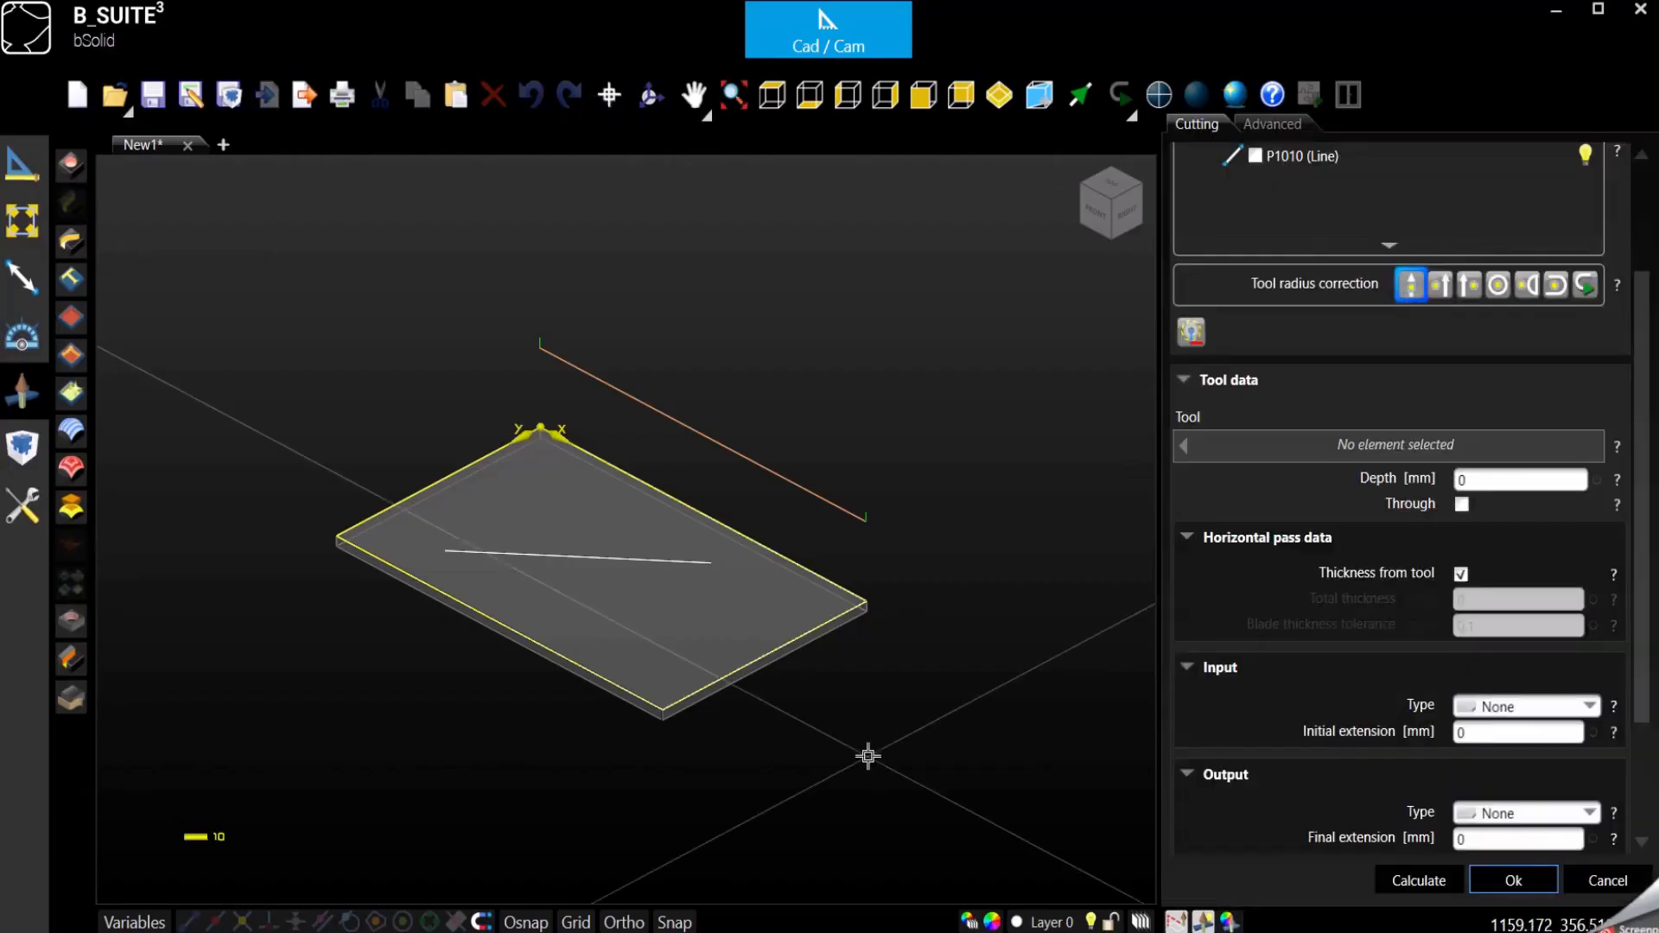
- Define the next cut from the length and set its Start Y to 100 mm, keeping Start X at 0
scroll(1538, 496, up, 2)
click(1567, 157)
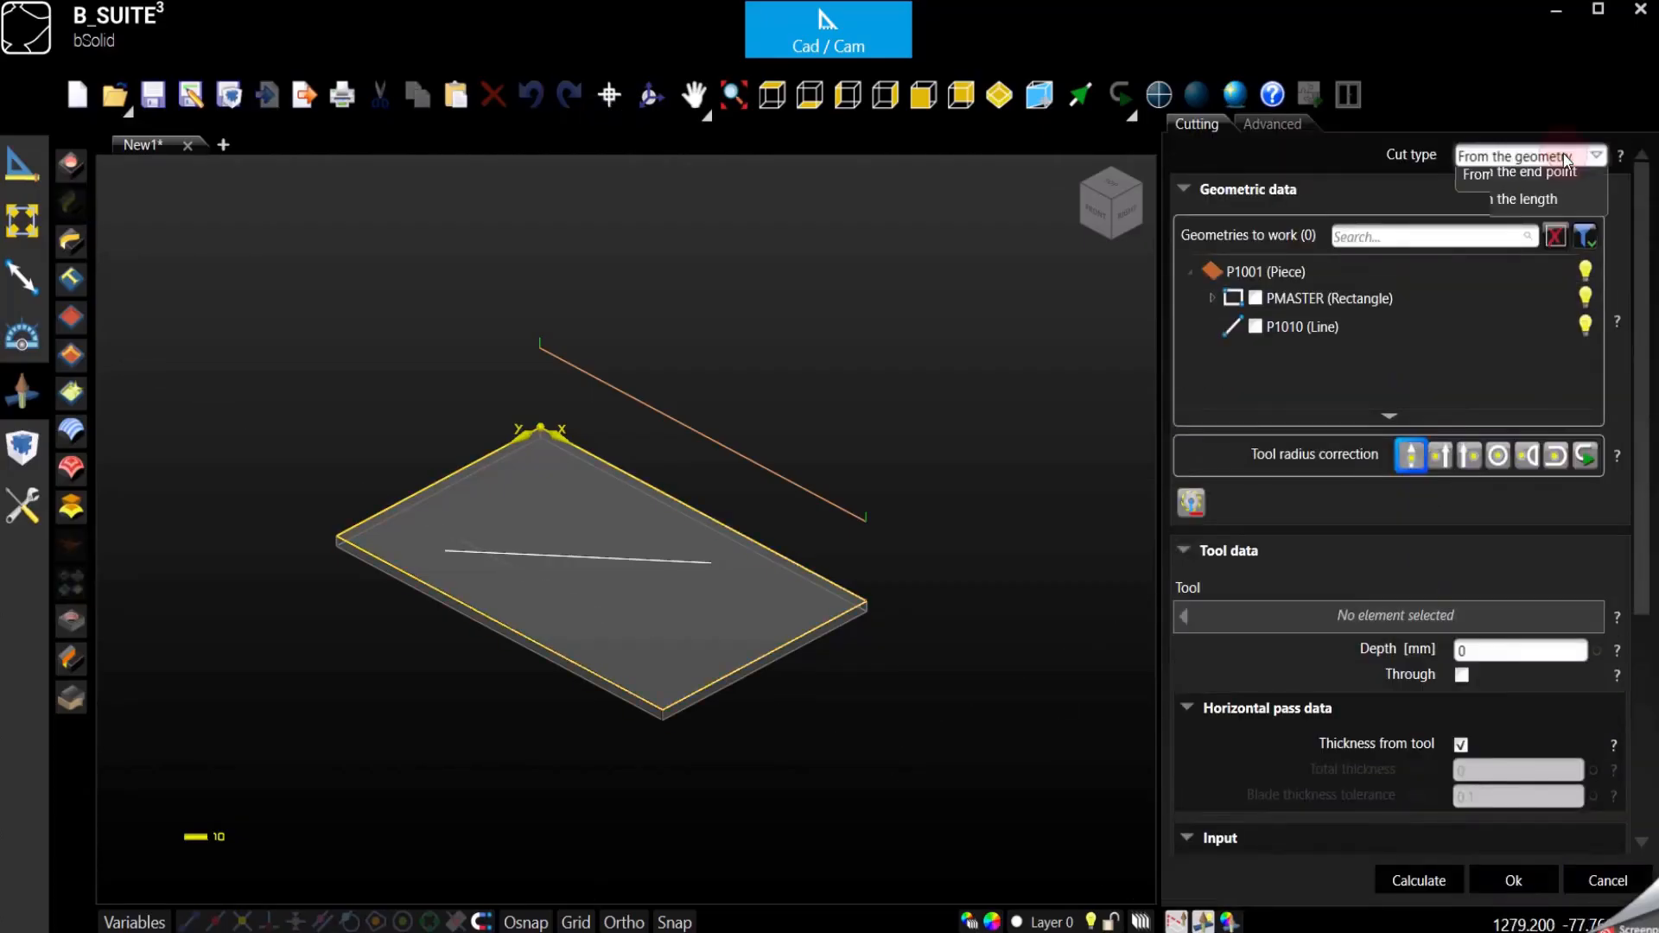
click(1482, 242)
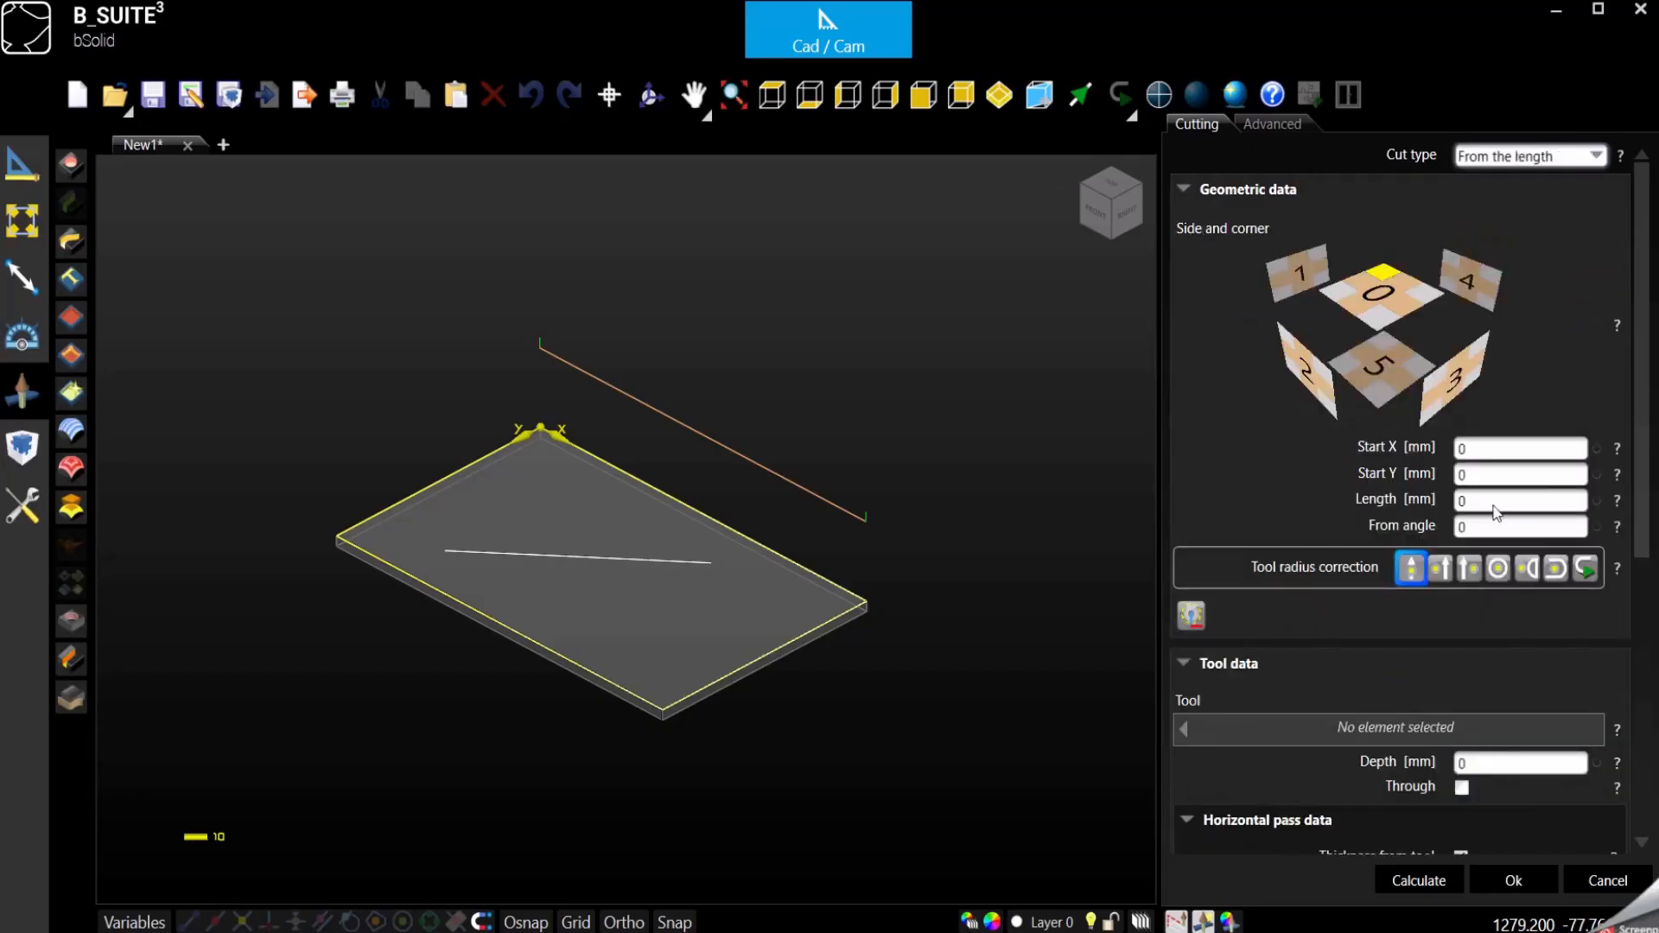
click(1485, 446)
click(1485, 475)
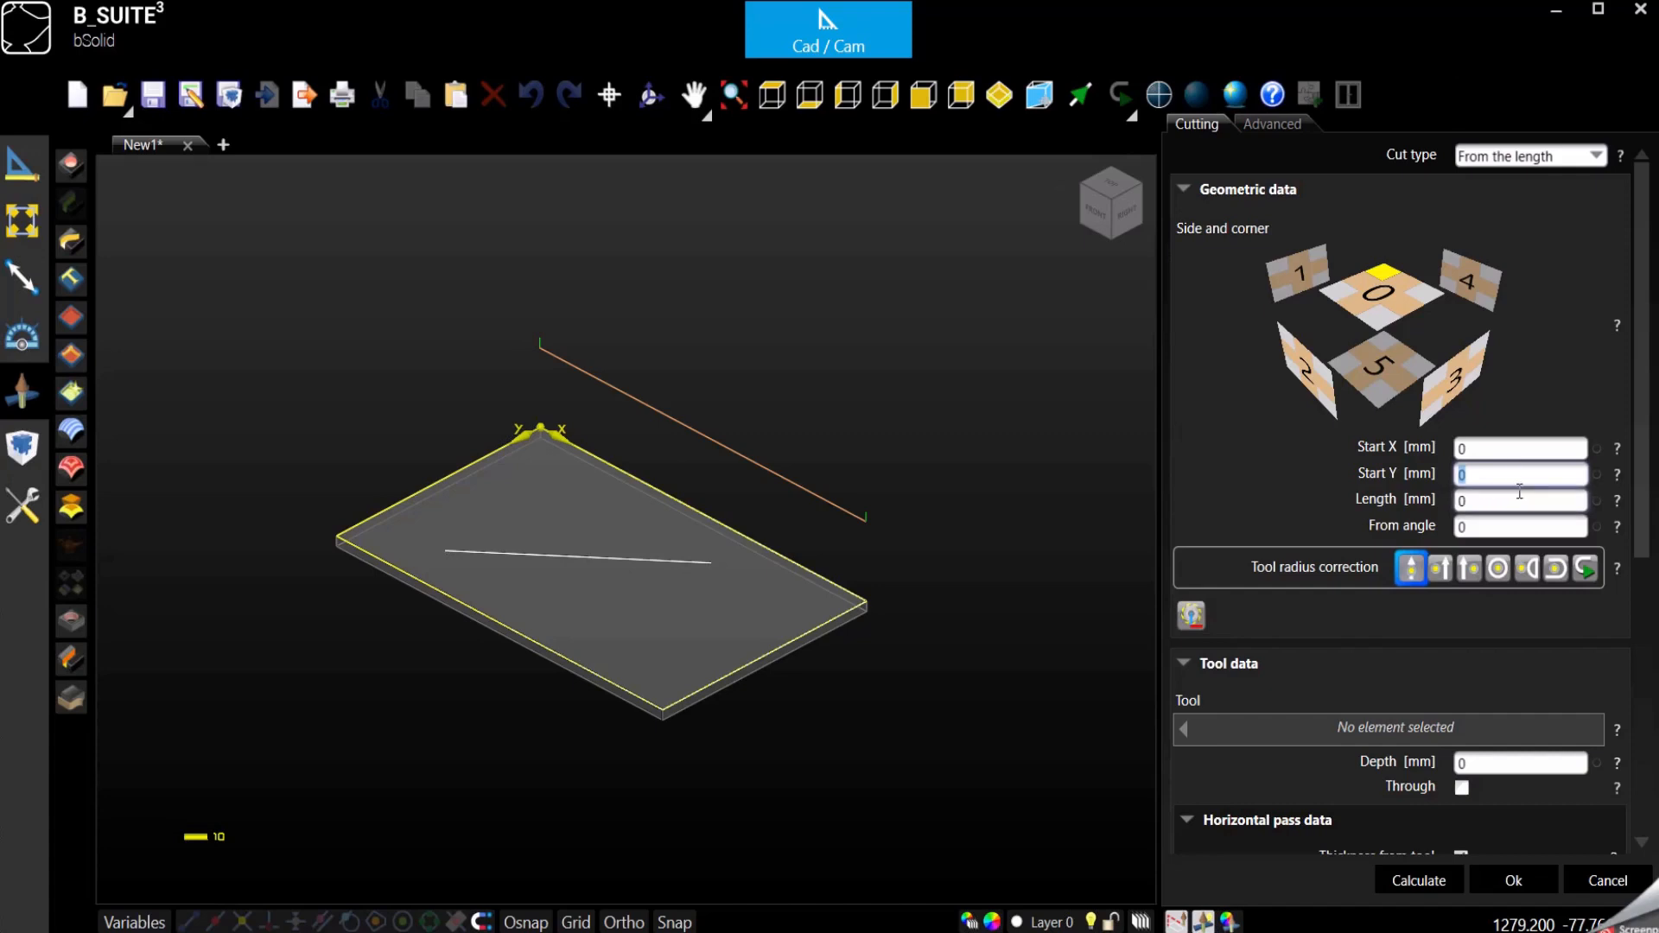
text(100)
key(Tab)
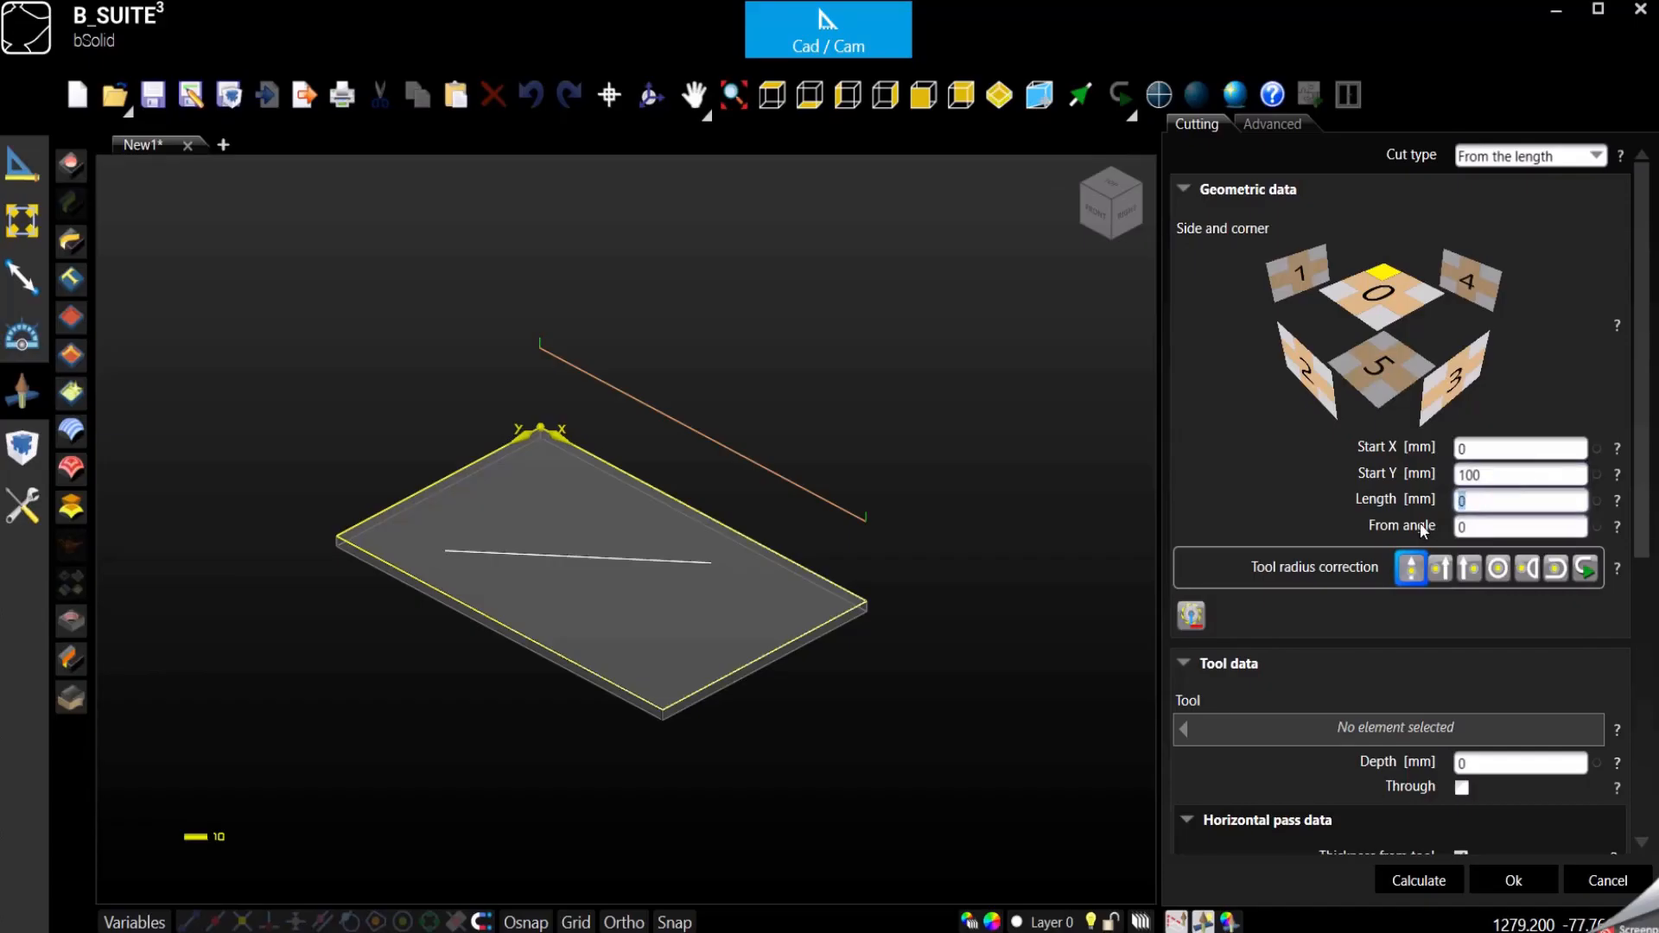
- Assign the FRESA300 blade to the cut and set its length to 500 mm
click(1314, 744)
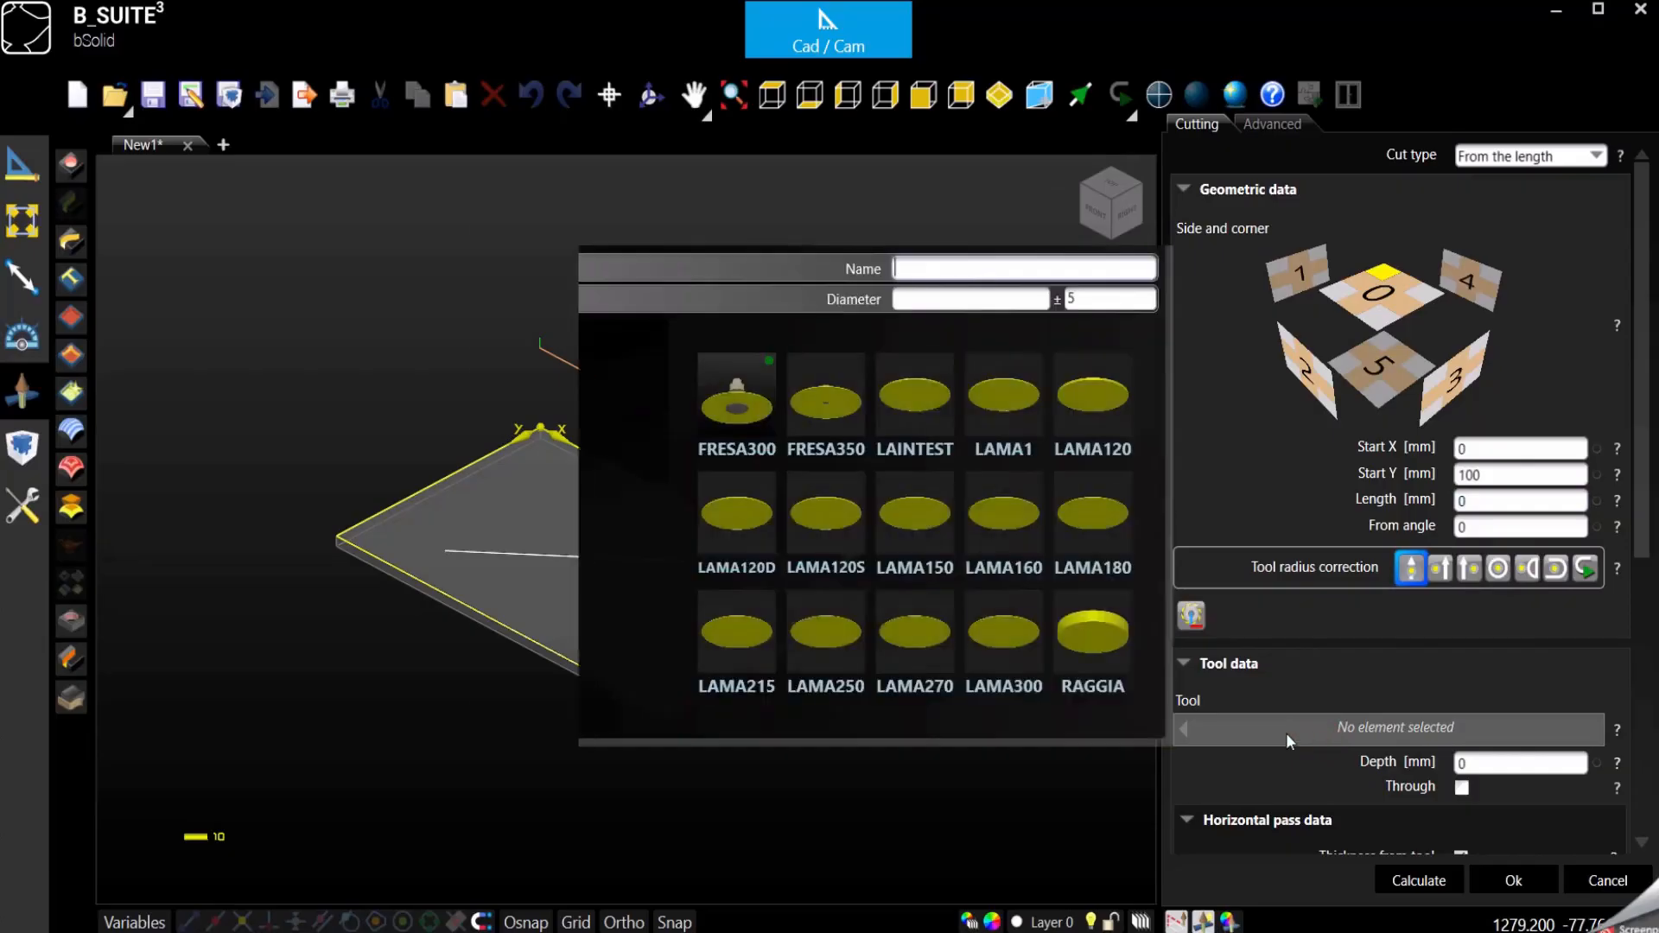
double_click(734, 400)
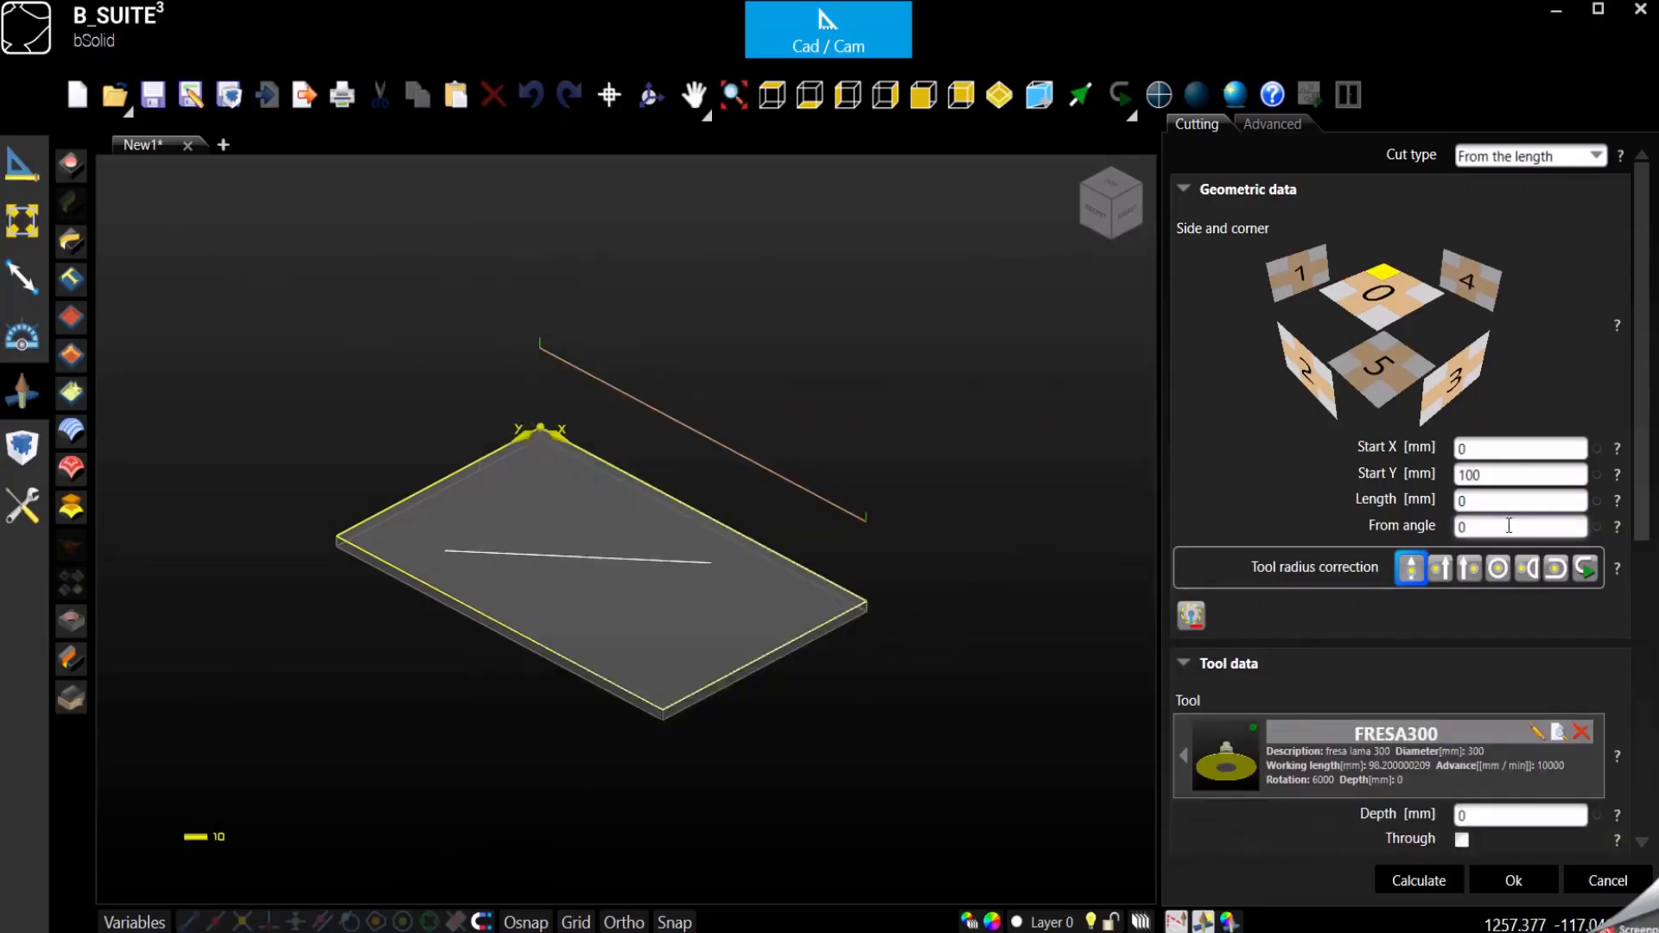
click(1489, 500)
text(500)
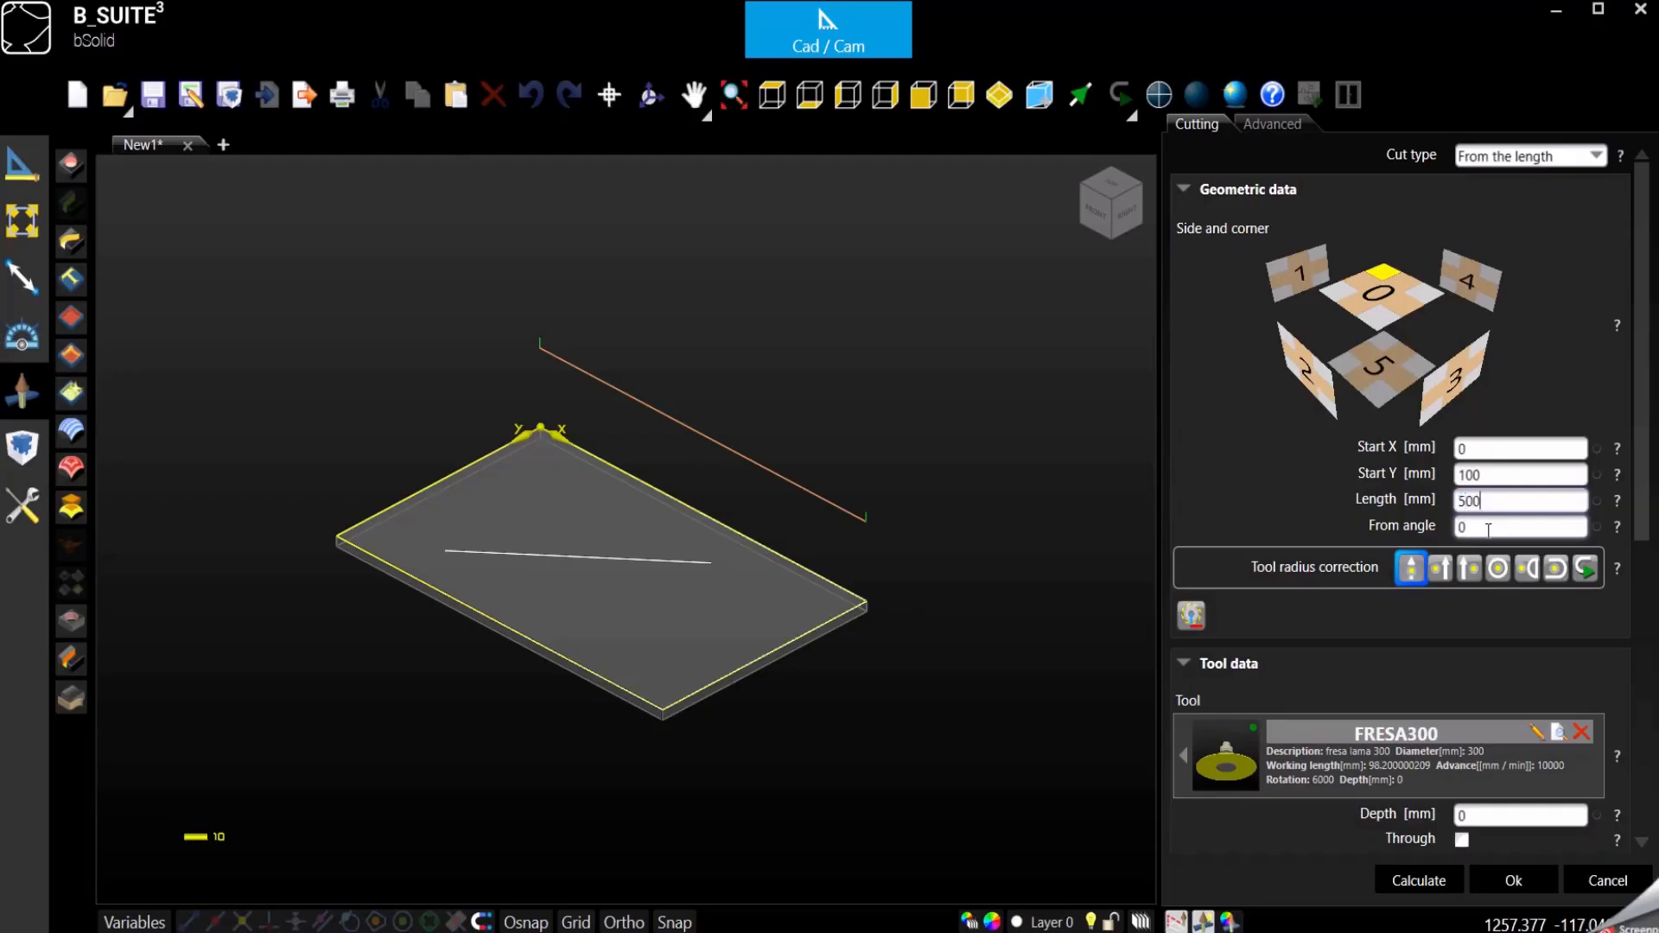
- Try start angles of 45, 90 and 270 degrees for the cut to compare its directions
click(1488, 529)
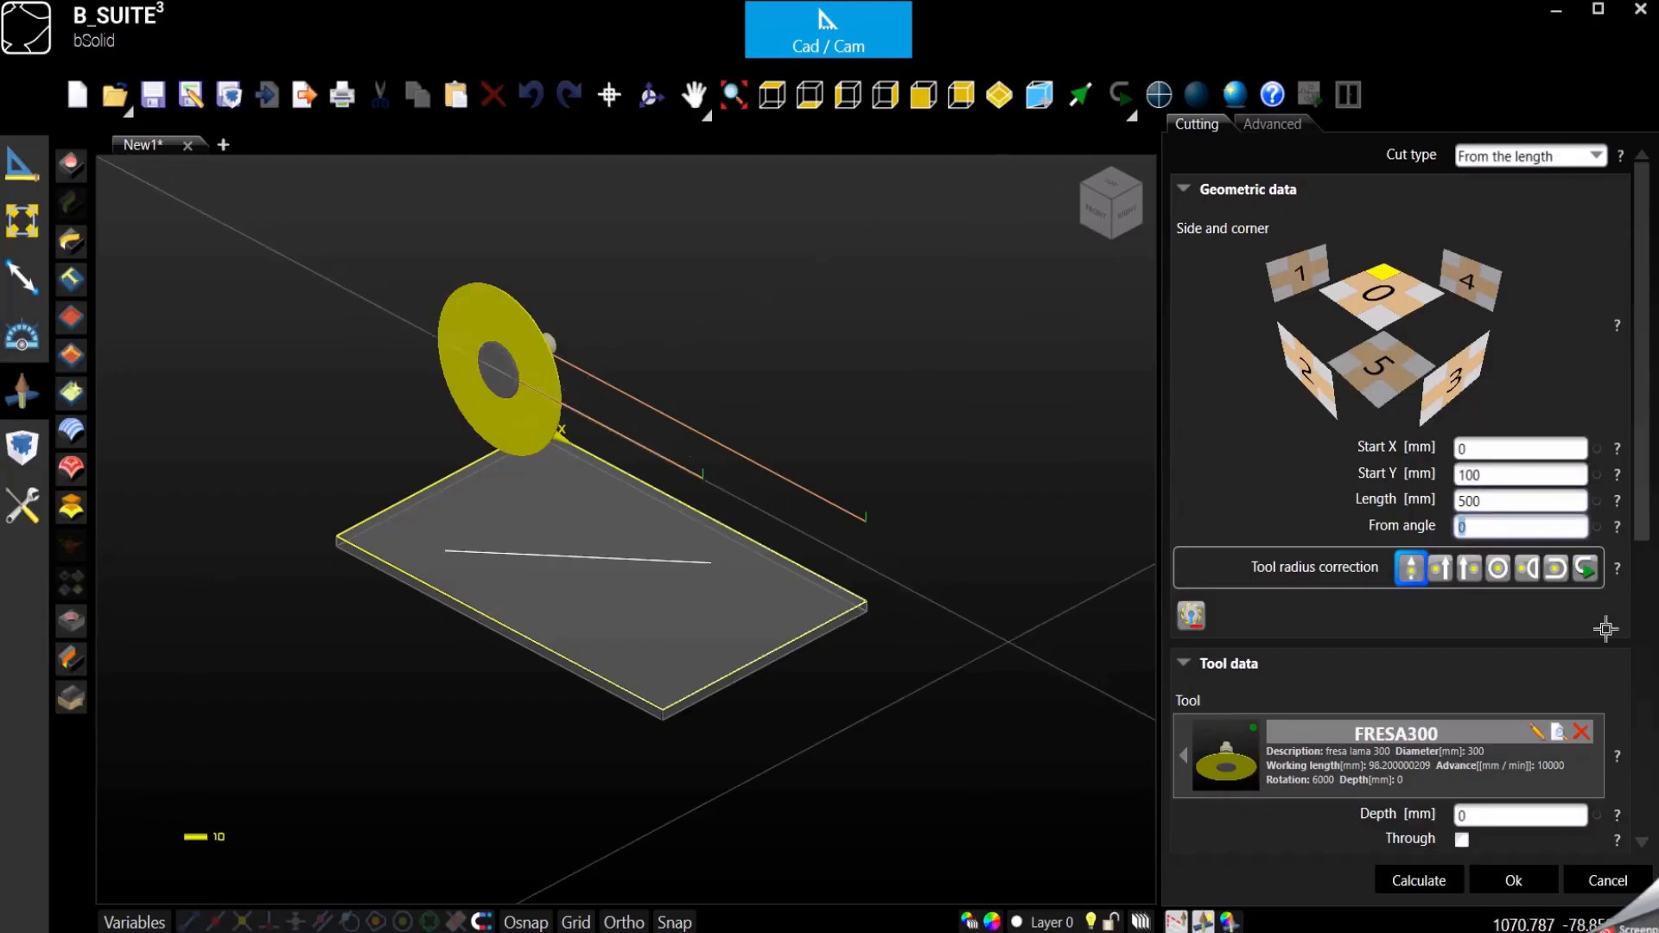
click(1482, 536)
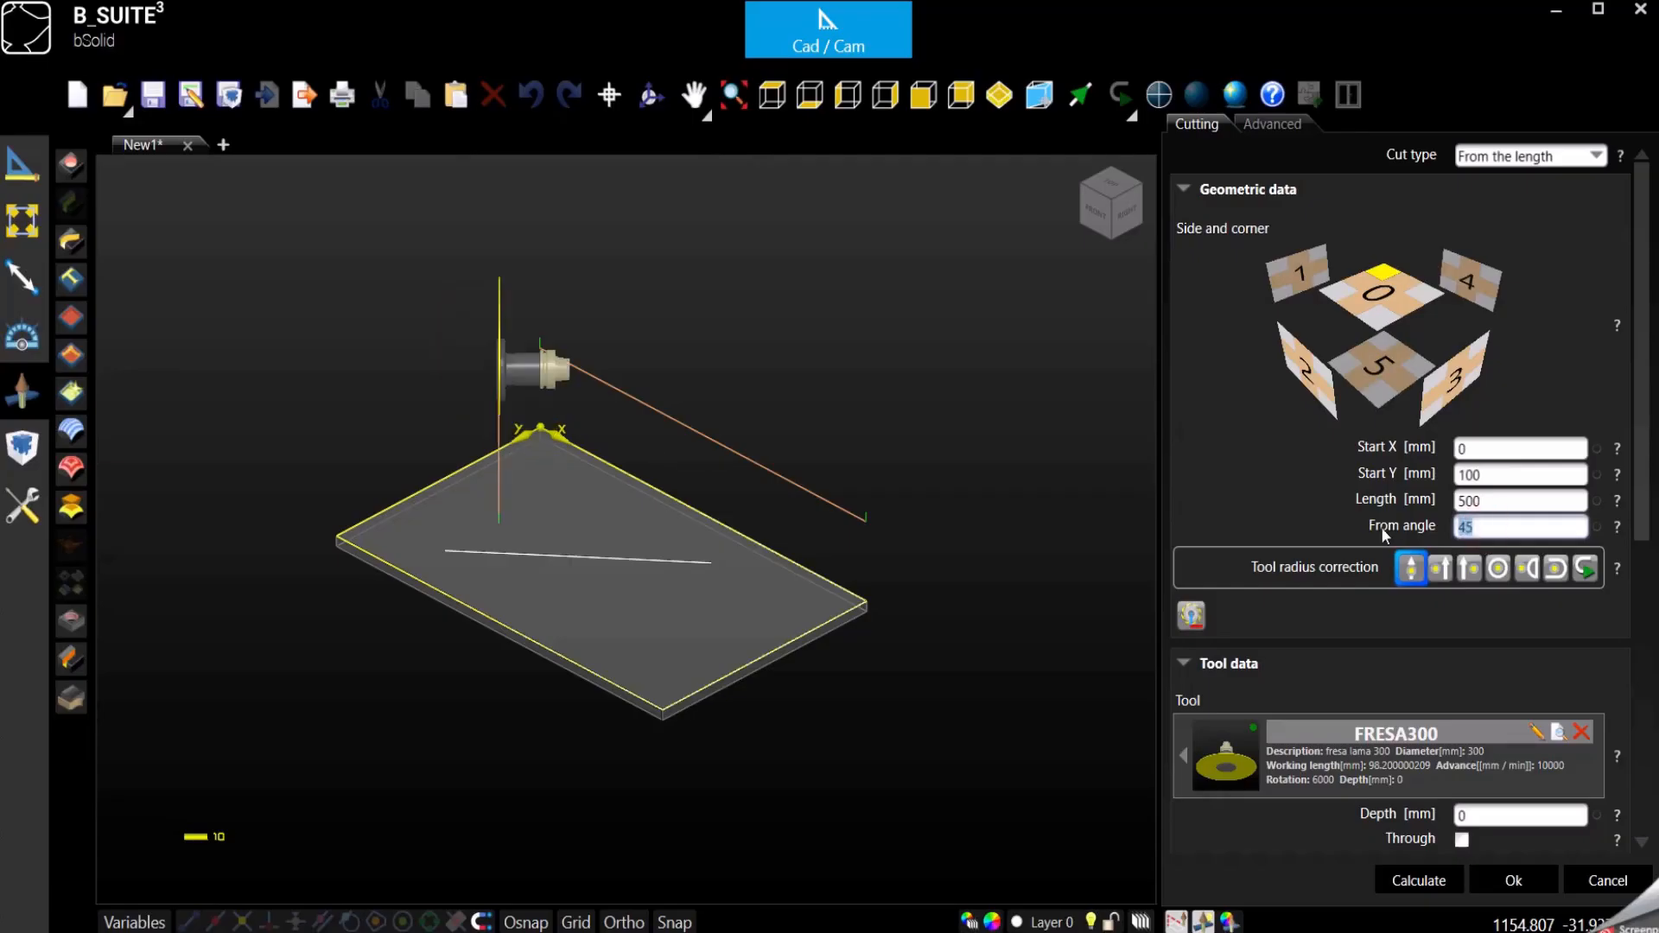
text(90)
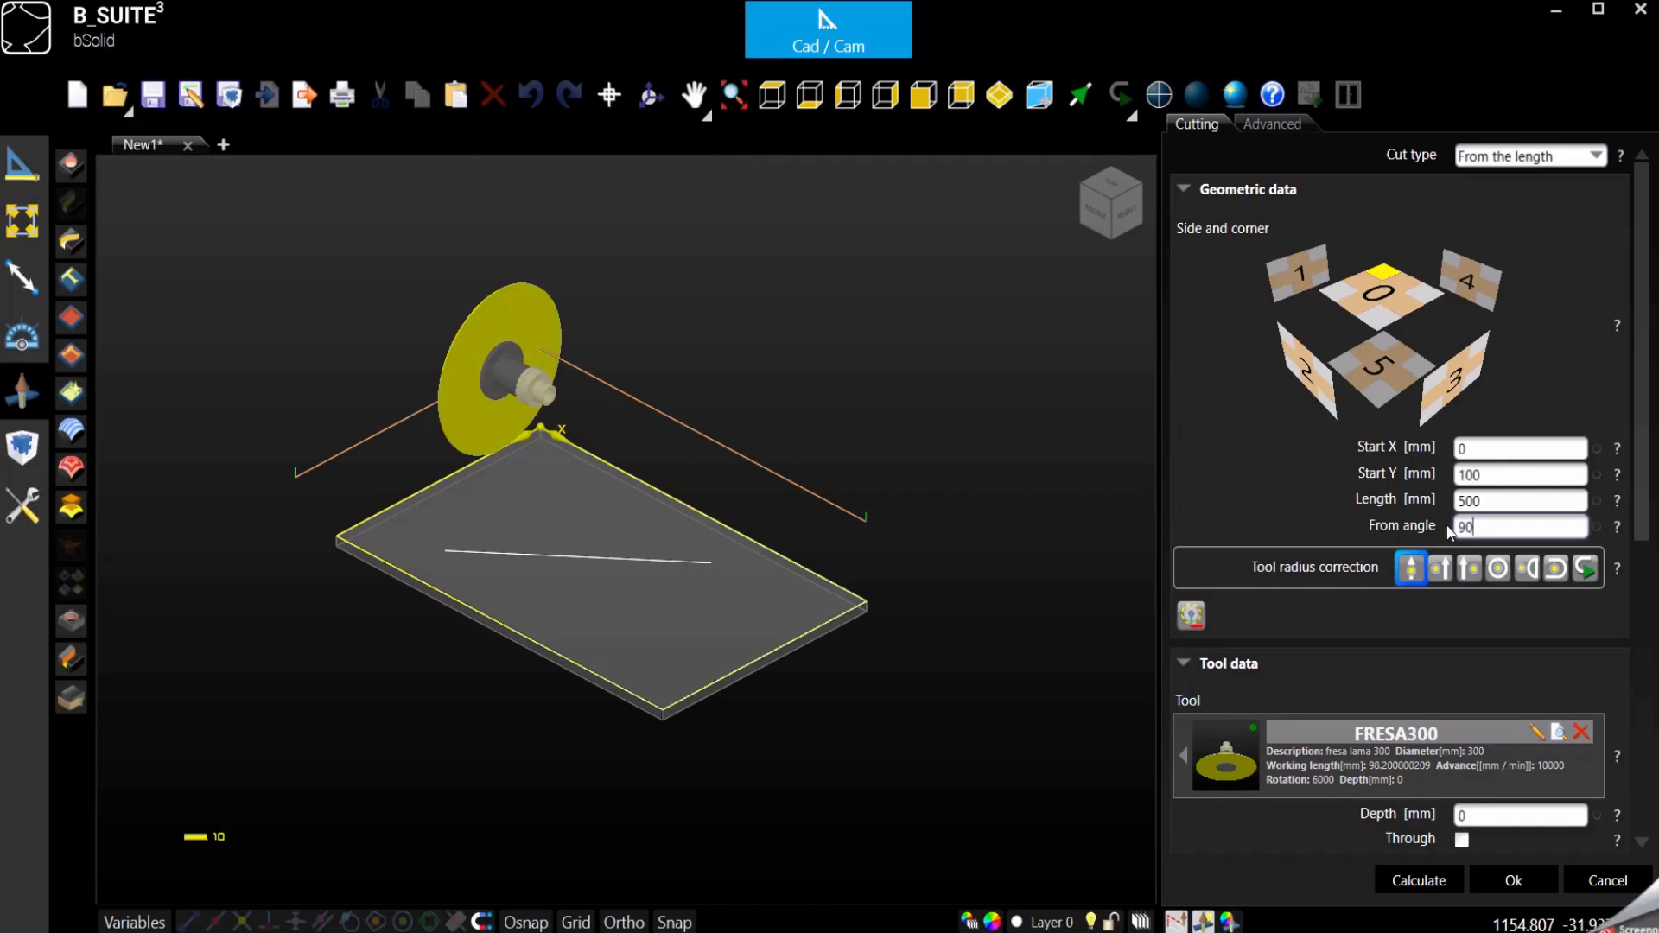
drag(1485, 524, 1442, 529)
text(270)
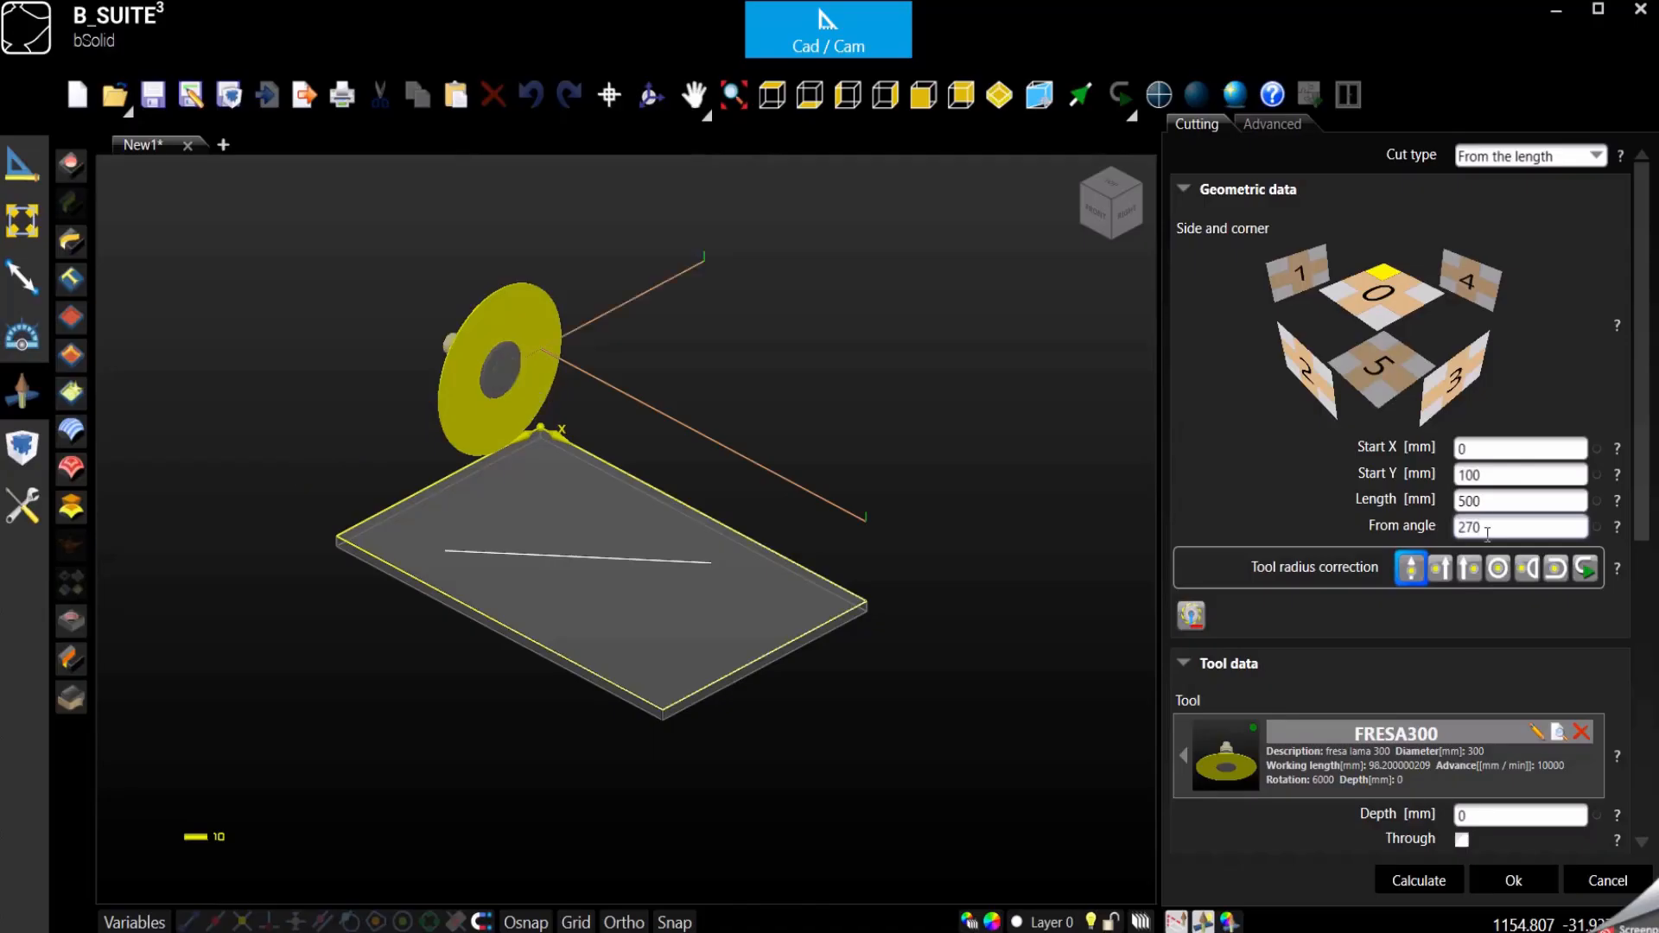
- Confirm the cut with an angle of 180 degrees and show the hidden P1009 cut listed below the line
drag(1504, 527, 1371, 520)
text(180)
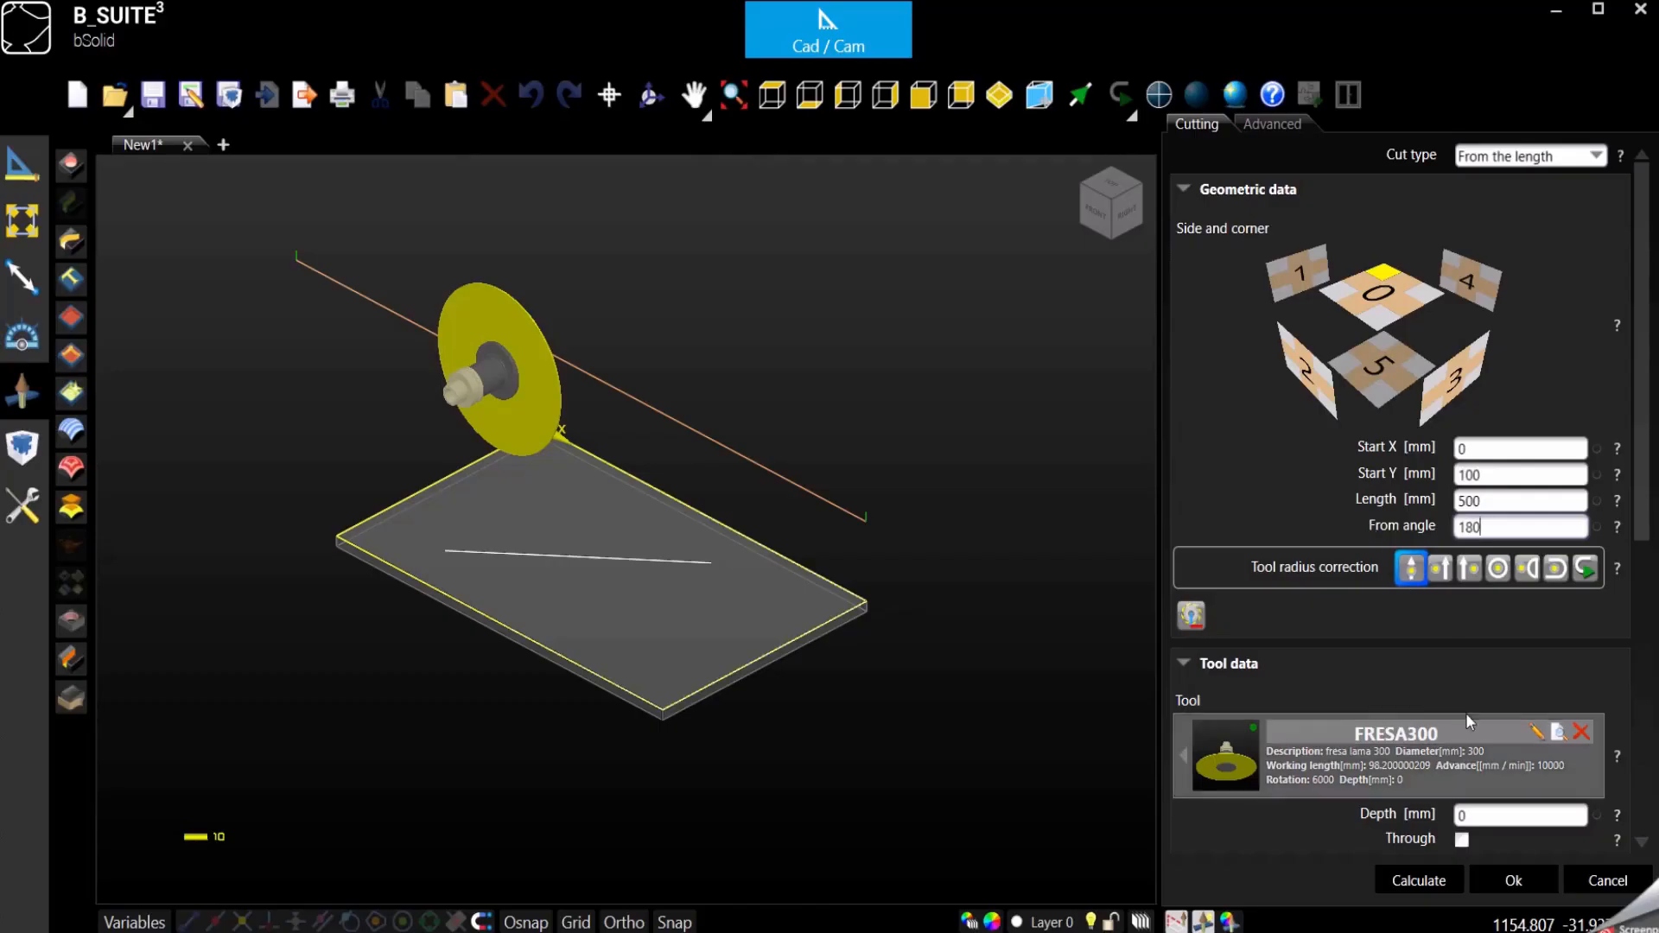
click(1503, 883)
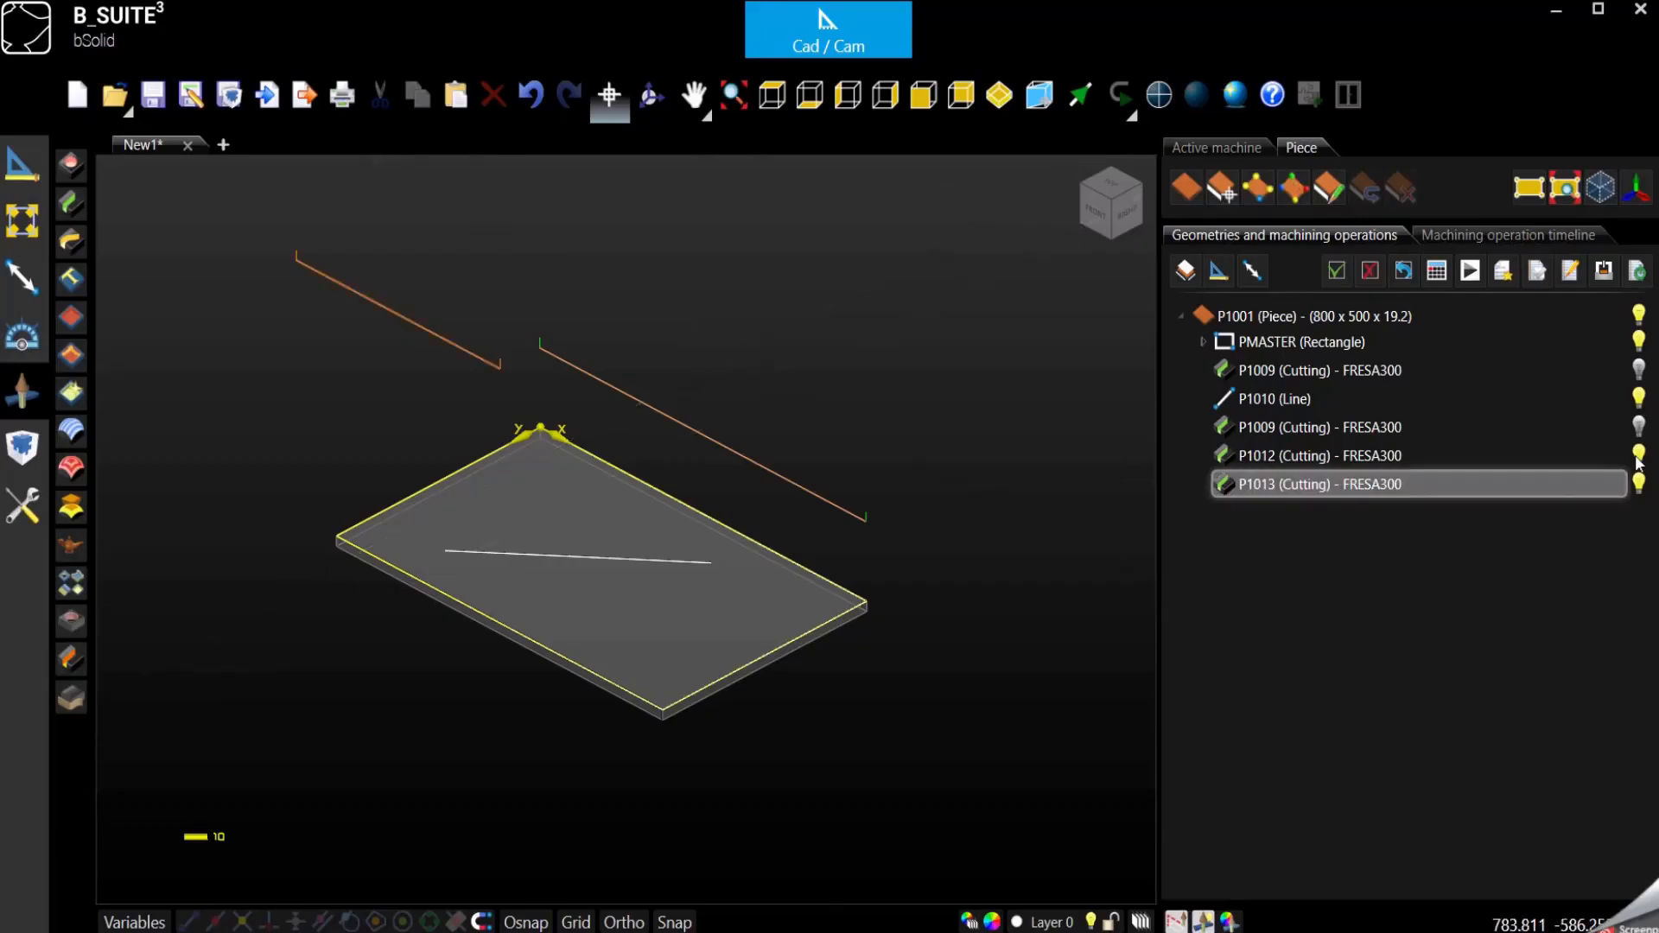
click(1638, 428)
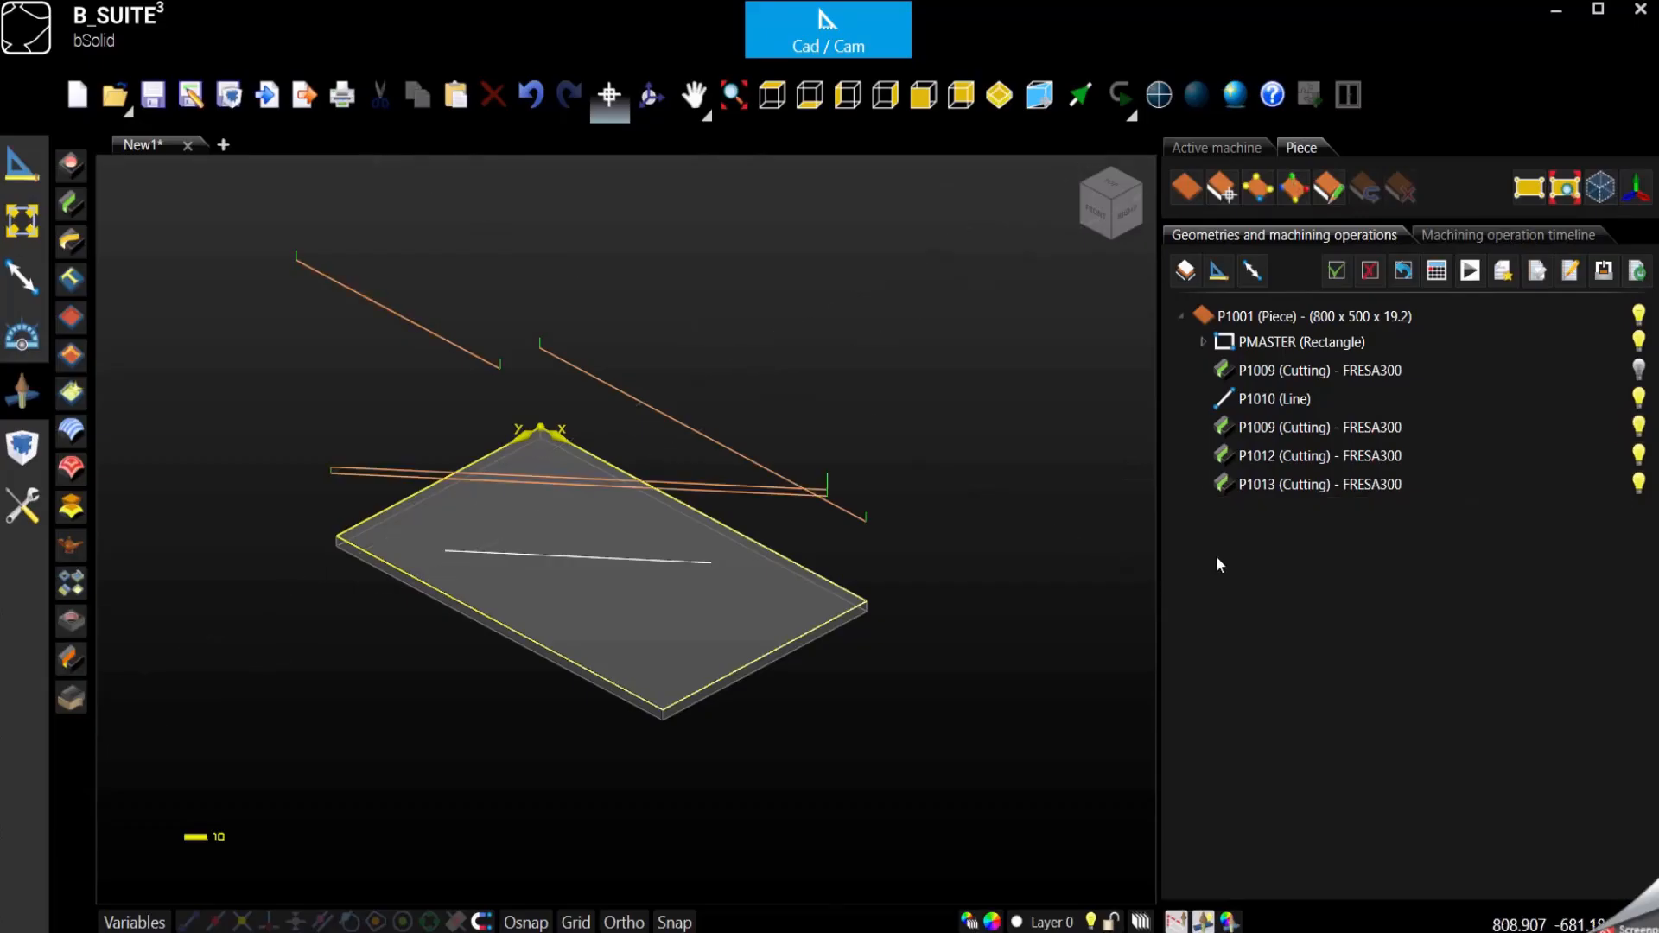